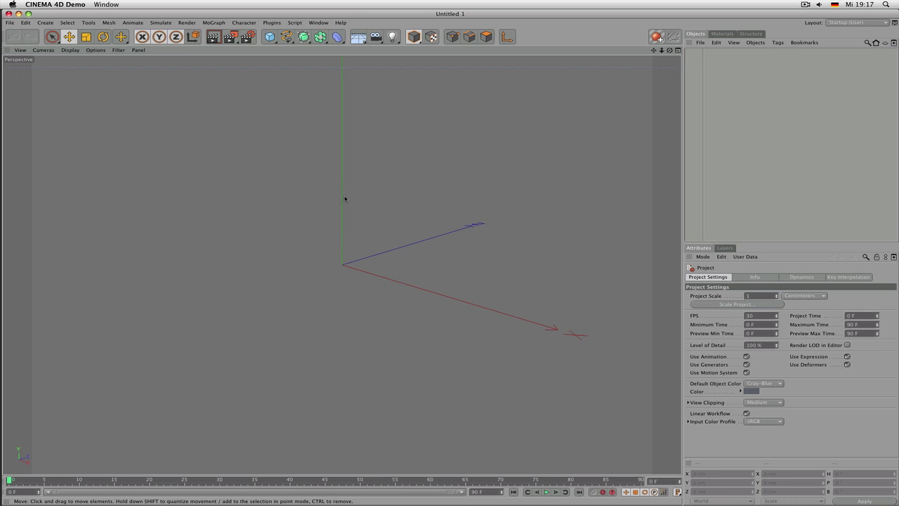
Step: Add a plane primitive and set its width and height to 600 cm
click(270, 38)
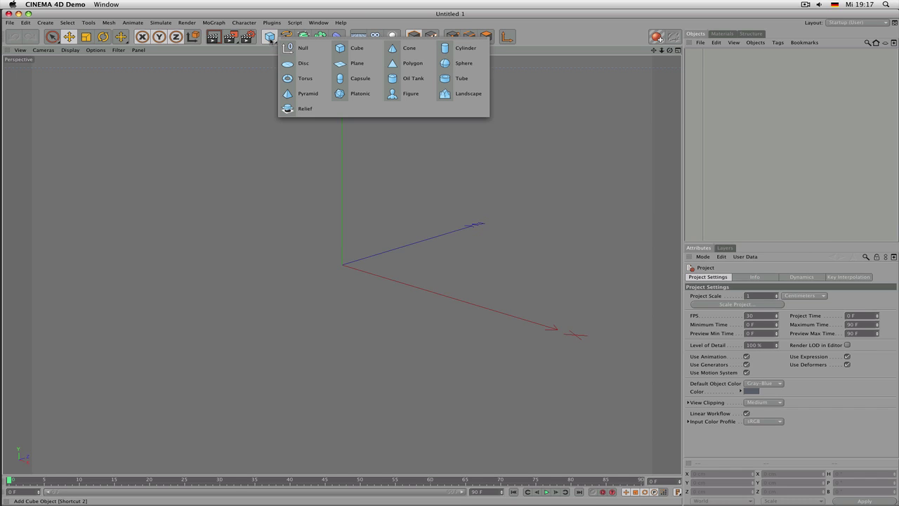
click(352, 67)
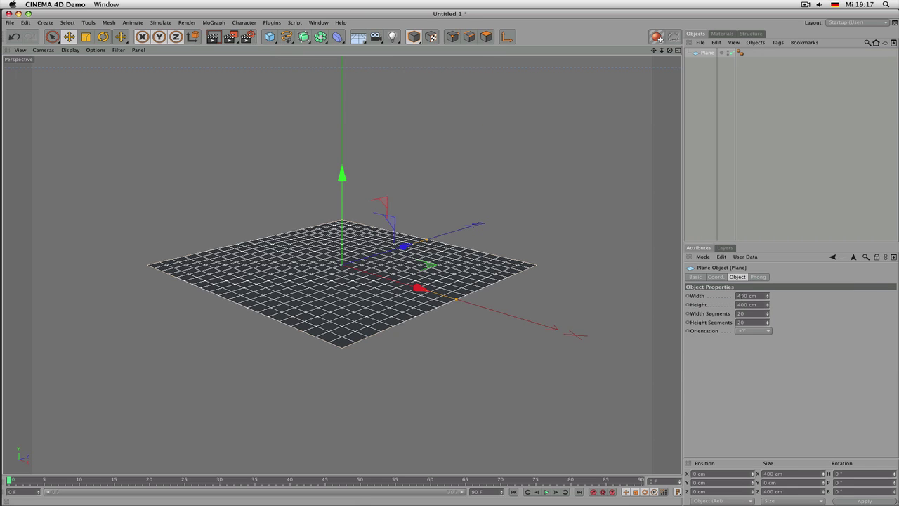
double_click(740, 296)
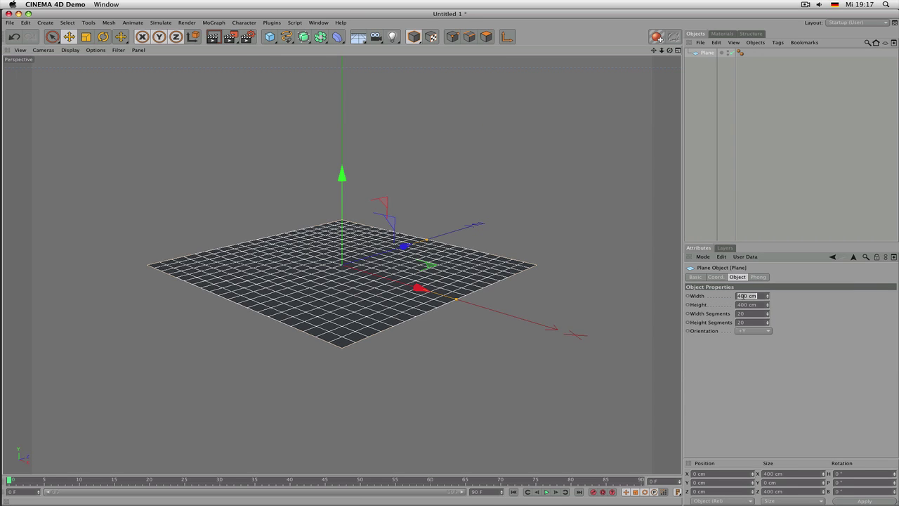
text(600)
key(Tab)
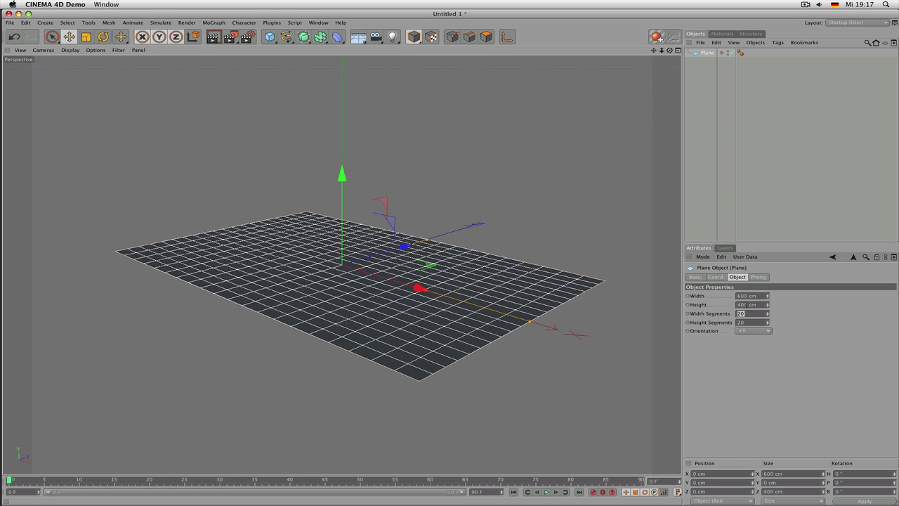
double_click(741, 304)
text(600)
key(Return)
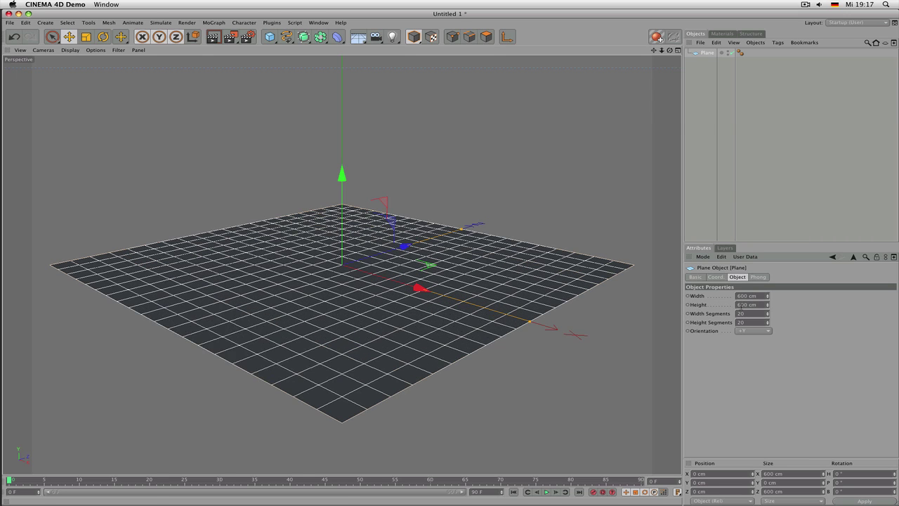
Step: Add a cube and raise it to Y 100 cm so it rests on the plane
alt+drag(413, 217, 420, 239)
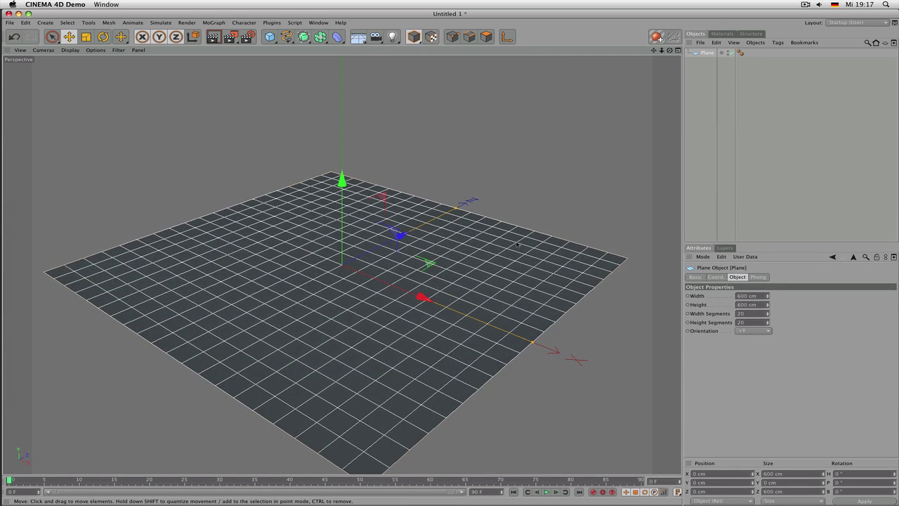
drag(653, 51, 651, 49)
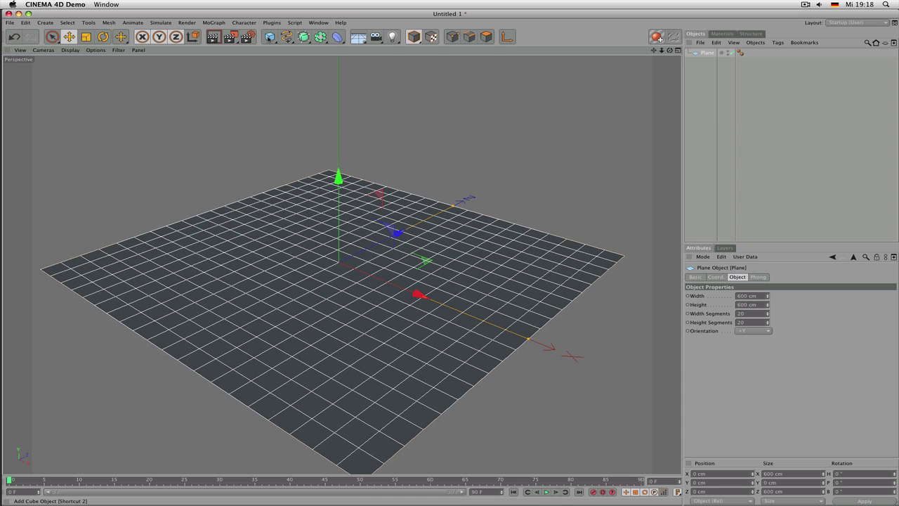
click(269, 37)
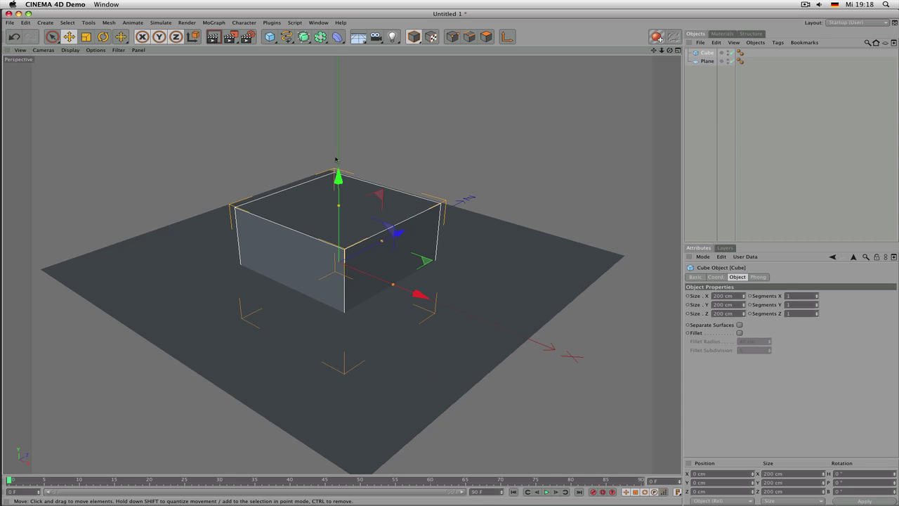
alt+drag(421, 124, 443, 128)
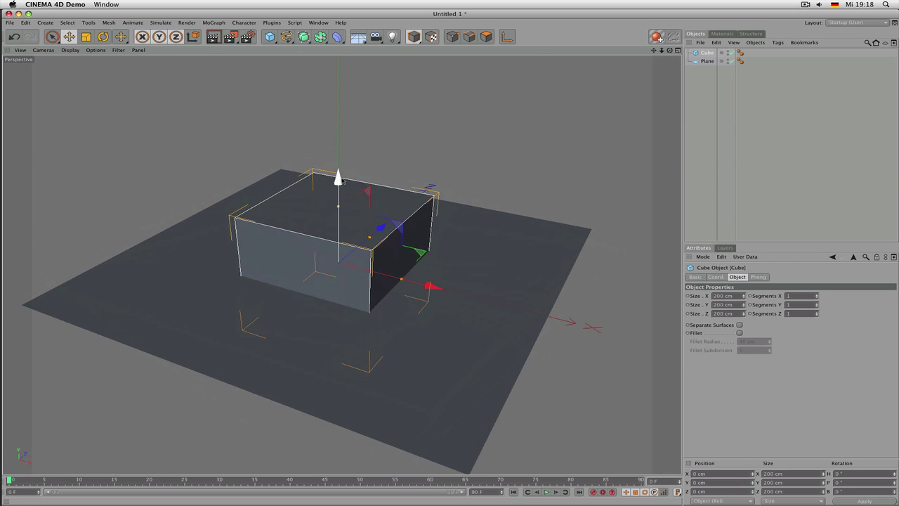
drag(342, 182, 327, 196)
Step: Add a sphere and raise it to Y 300 cm so it sits on top of the cube
scroll(270, 216, down, 3)
alt+middle_drag(270, 215, 305, 99)
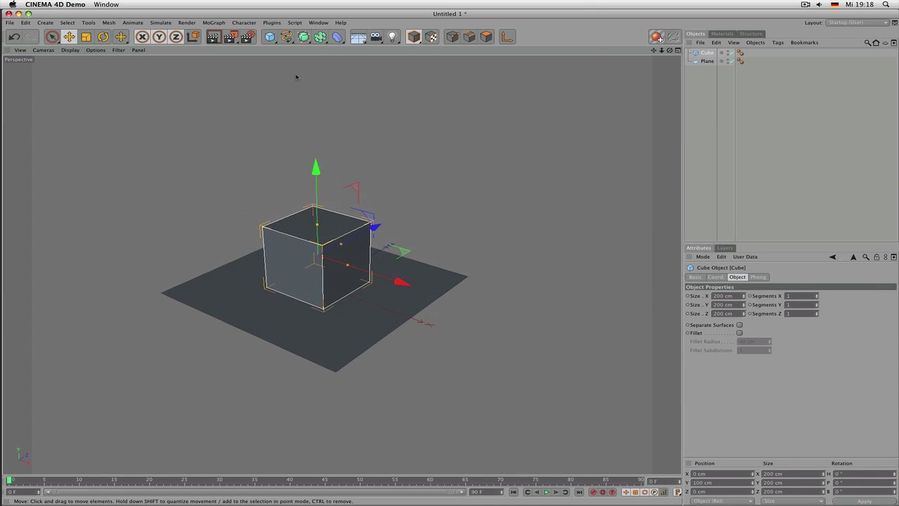
click(271, 37)
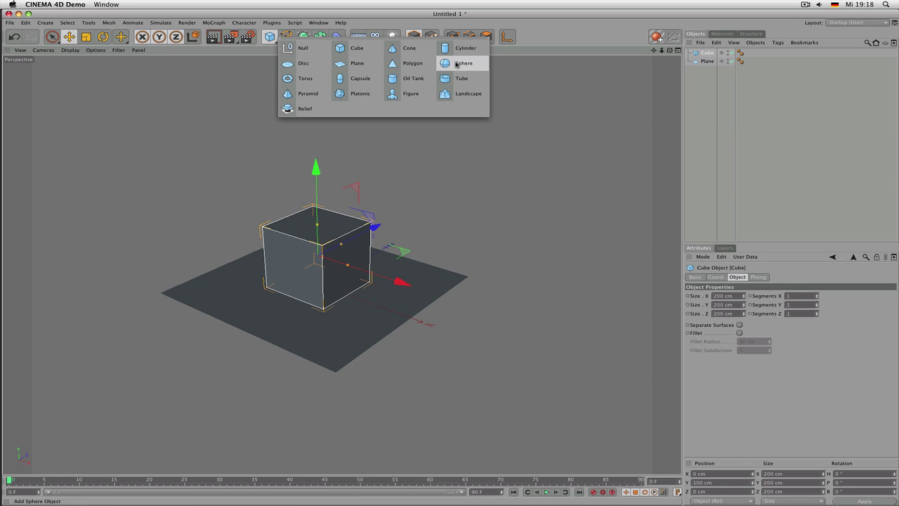
click(457, 63)
scroll(329, 215, up, 3)
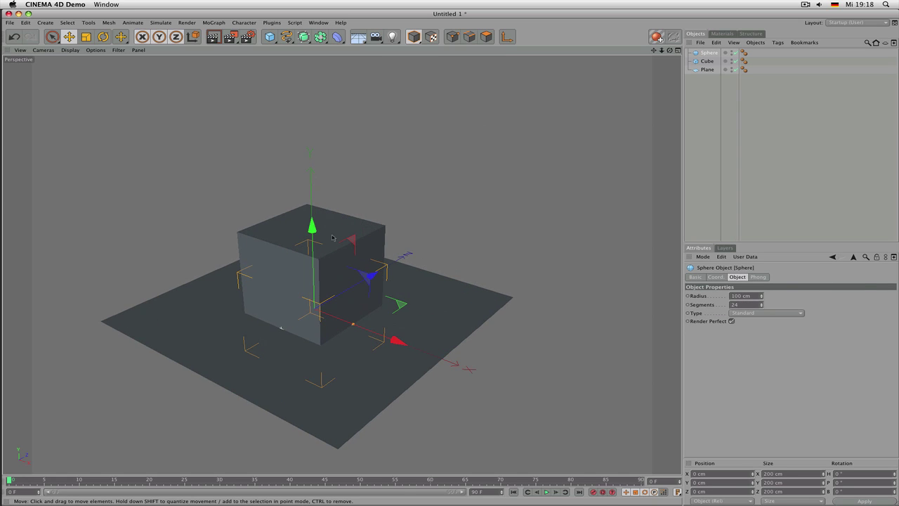
mouse_move(368, 188)
alt+mouse_down()
mouse_move(411, 108)
mouse_move(411, 126)
mouse_move(413, 116)
mouse_move(378, 177)
alt+mouse_up()
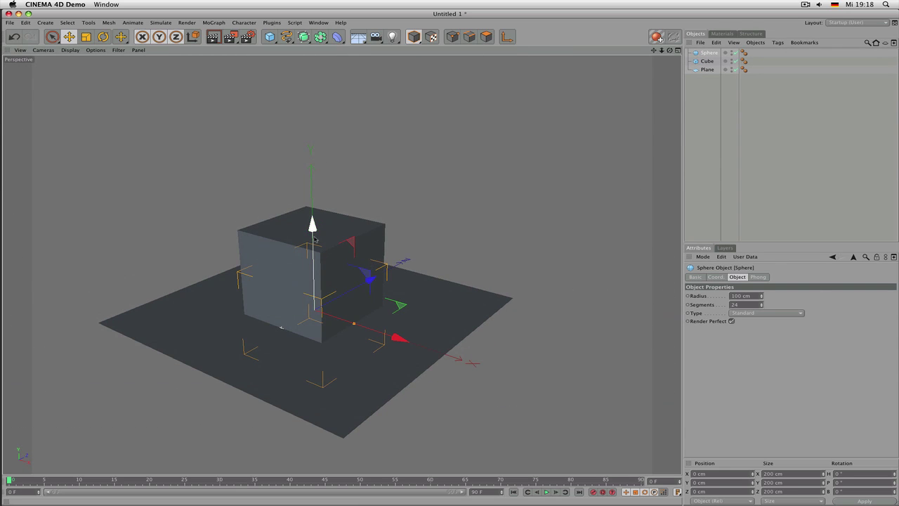
drag(311, 224, 324, 103)
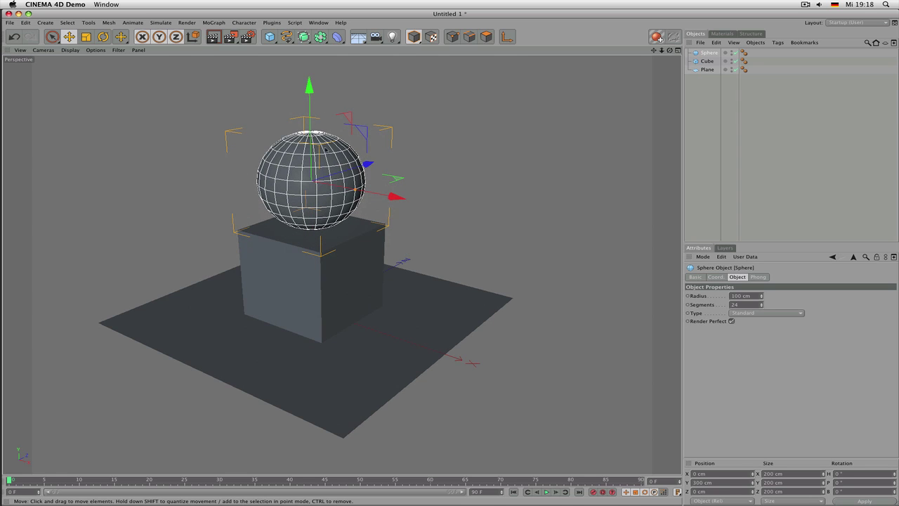
Step: Add a second cube and move it along the Z axis to 300 cm, behind the first cube
mouse_move(268, 207)
alt+mouse_down()
mouse_move(255, 209)
mouse_move(263, 218)
alt+mouse_up()
alt+middle_drag(263, 217, 388, 243)
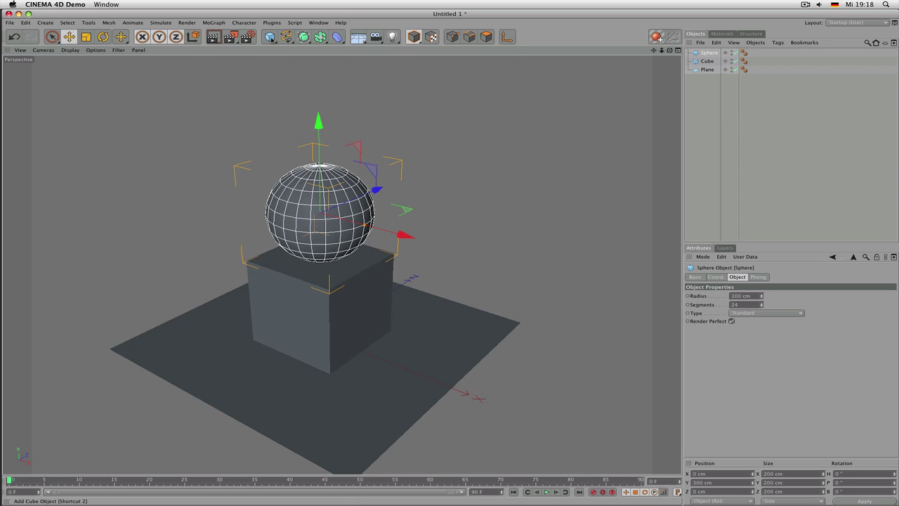
click(269, 36)
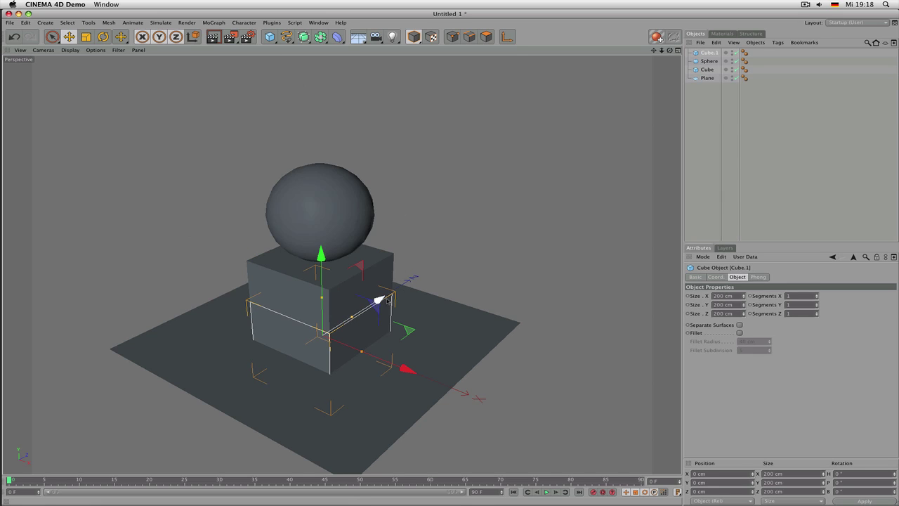
drag(379, 301, 424, 269)
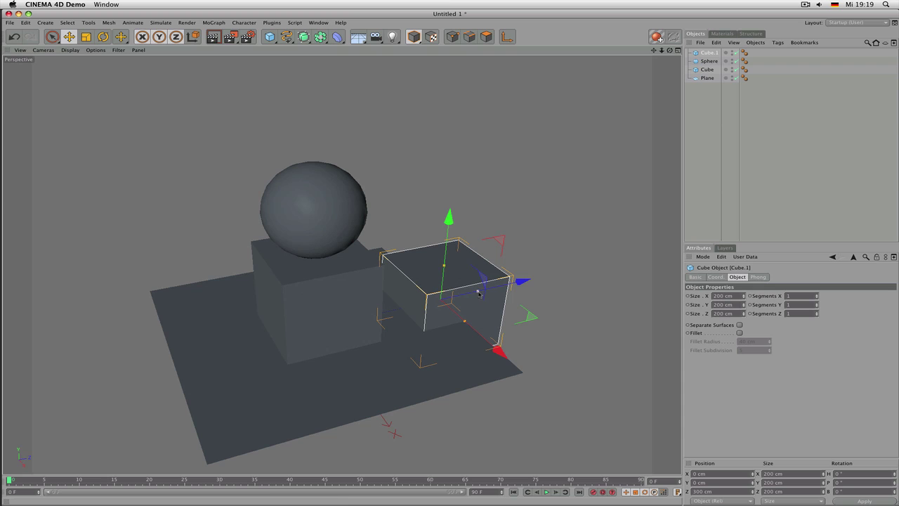
Step: Reshape the second cube into an upright slab about 245 × 433 × 47 cm and raise it to about Y 211 cm
drag(478, 292, 527, 368)
drag(442, 299, 451, 300)
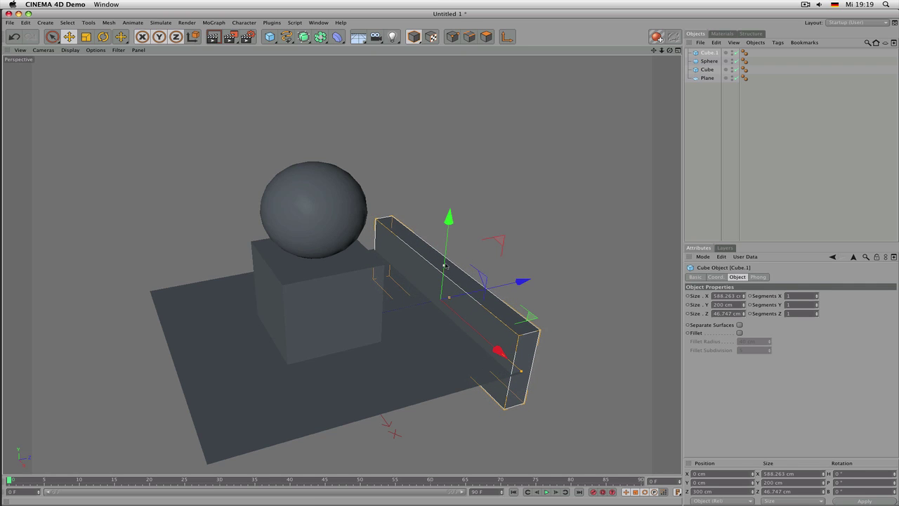
drag(446, 267, 448, 242)
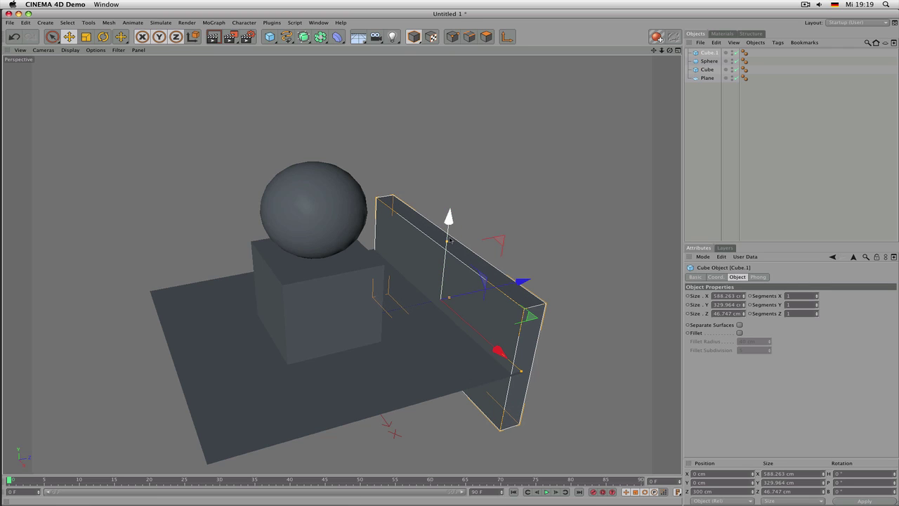
drag(448, 242, 484, 136)
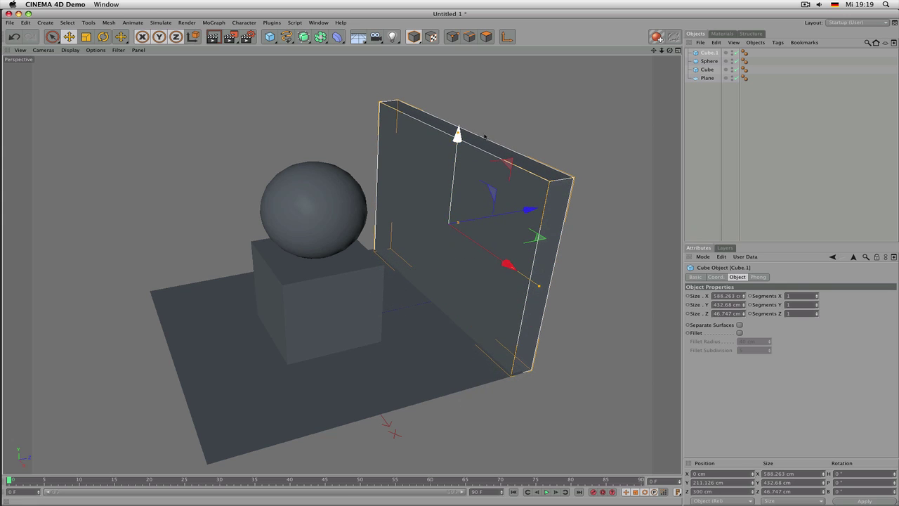
drag(669, 51, 454, 230)
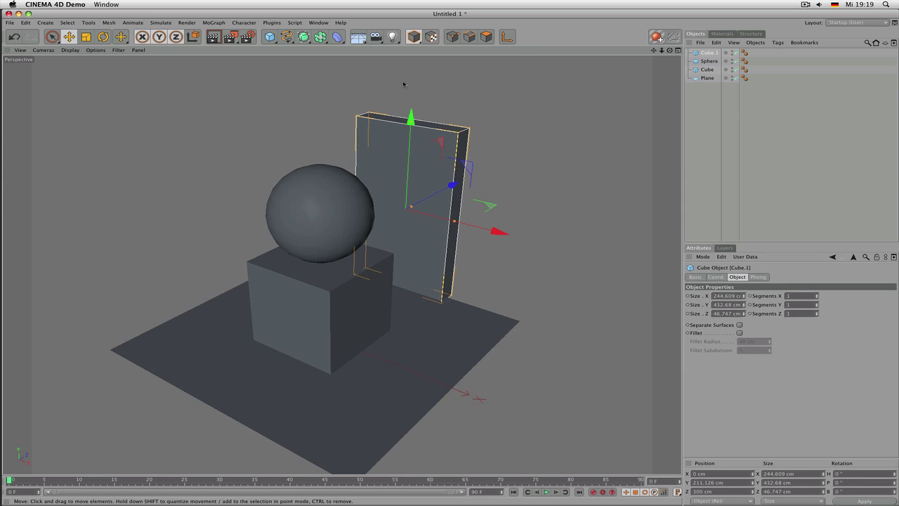
Step: Add a polygon primitive and move it along the X axis to about -536 cm, beside the plane
click(270, 36)
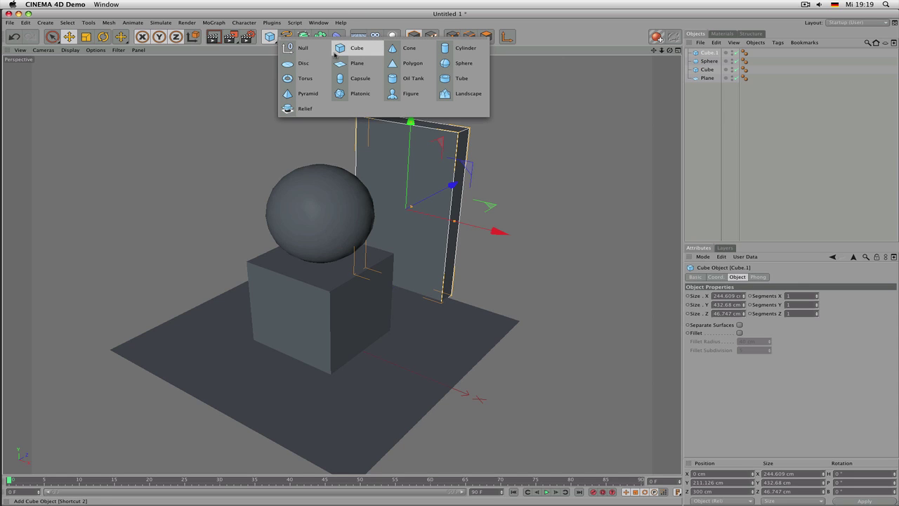
click(410, 63)
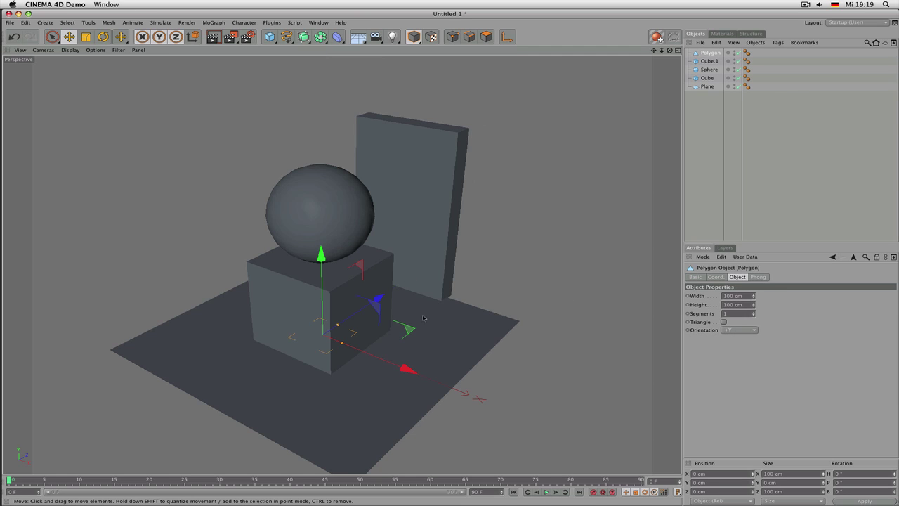
drag(411, 366, 227, 297)
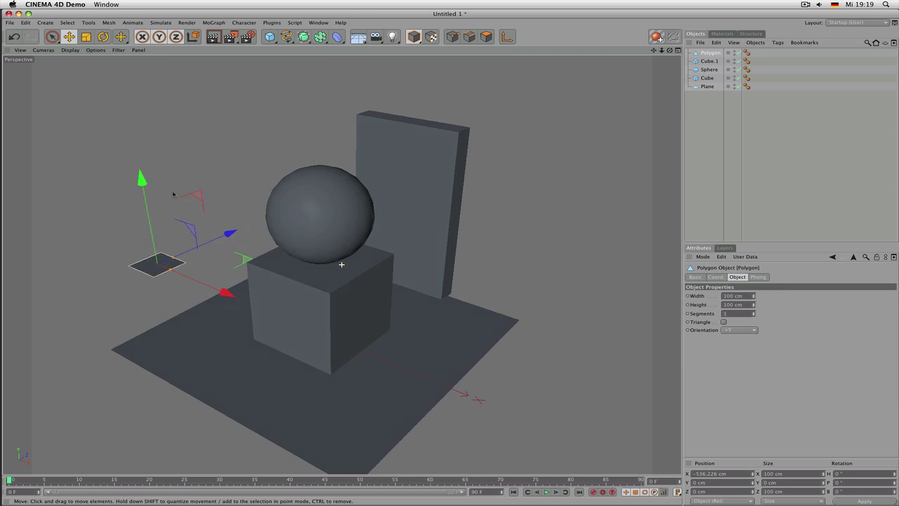
Step: Set the polygon's orientation to +Z so it stands upright
alt+drag(342, 257, 177, 245)
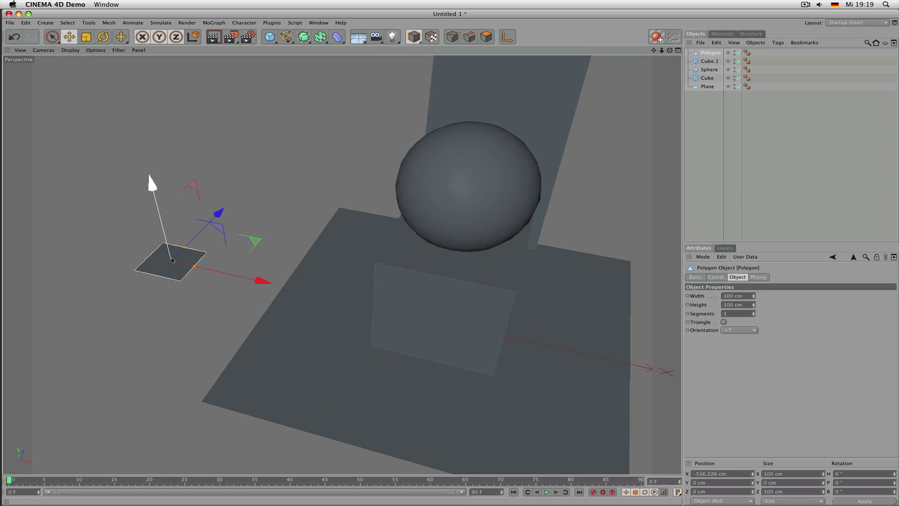
click(753, 331)
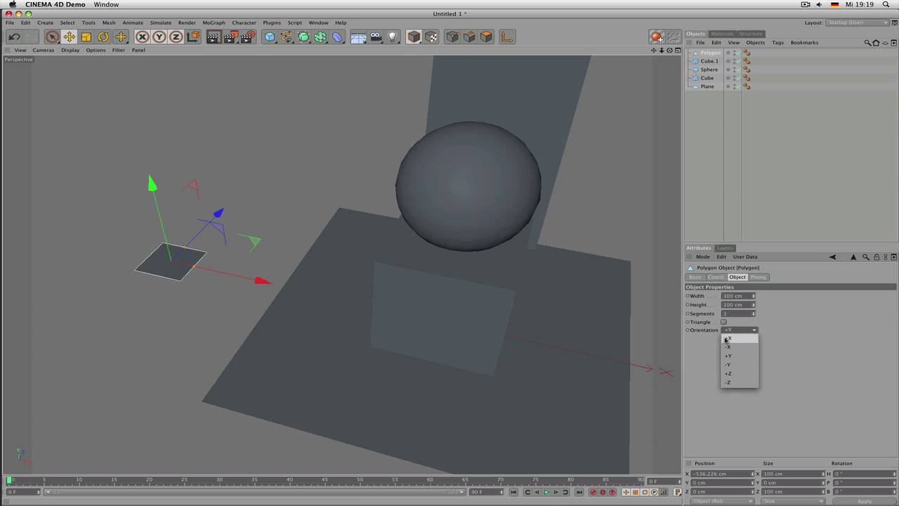
click(736, 357)
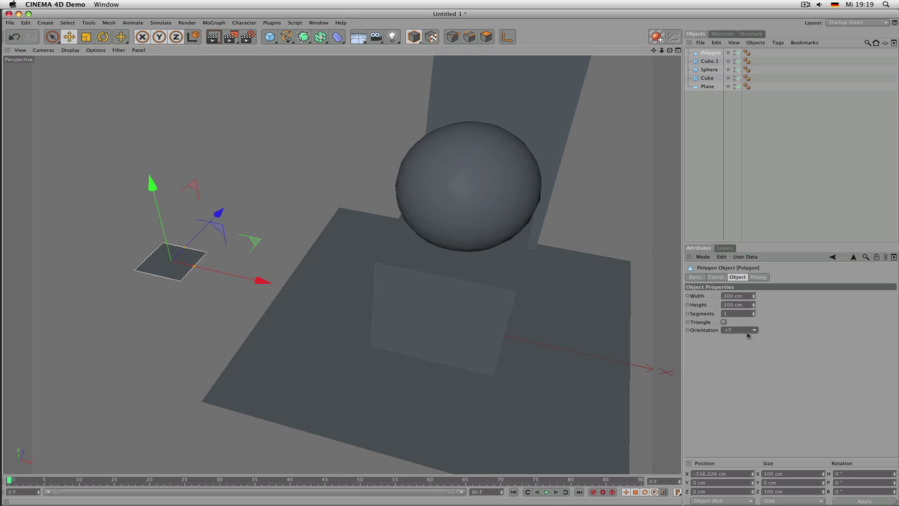
scroll(748, 334, down, 2)
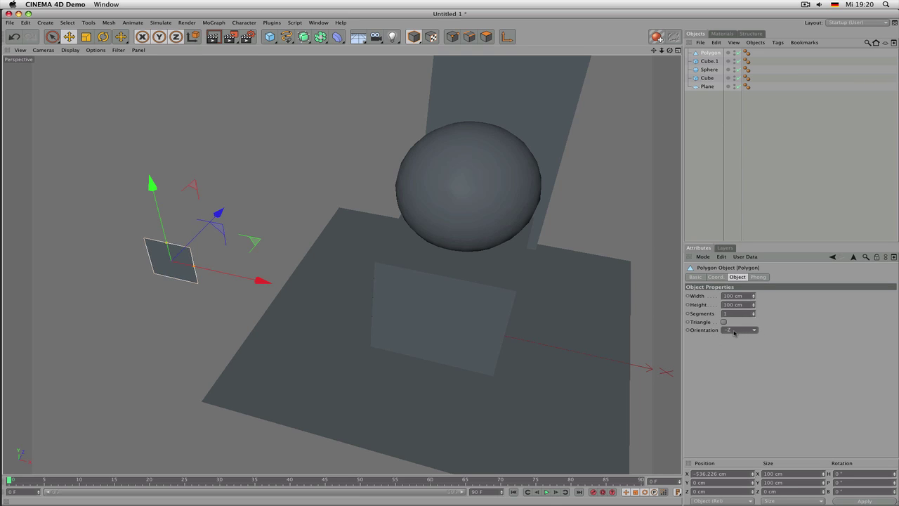
click(735, 332)
click(747, 370)
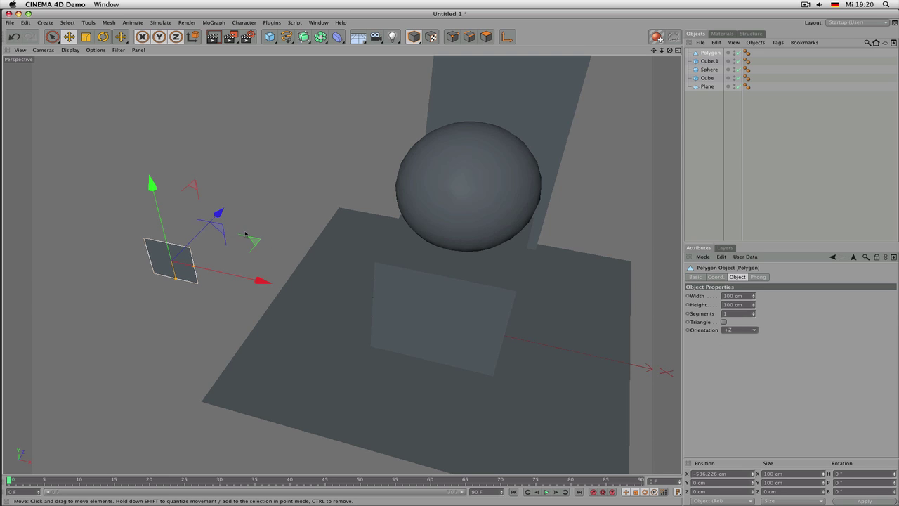
Step: Place the polygon beside the slab at about X -227, Y 268, Z 291 cm and widen it to about 214 cm
alt+drag(258, 238, 341, 262)
drag(270, 175, 379, 134)
alt+drag(457, 209, 420, 211)
middle_click(371, 236)
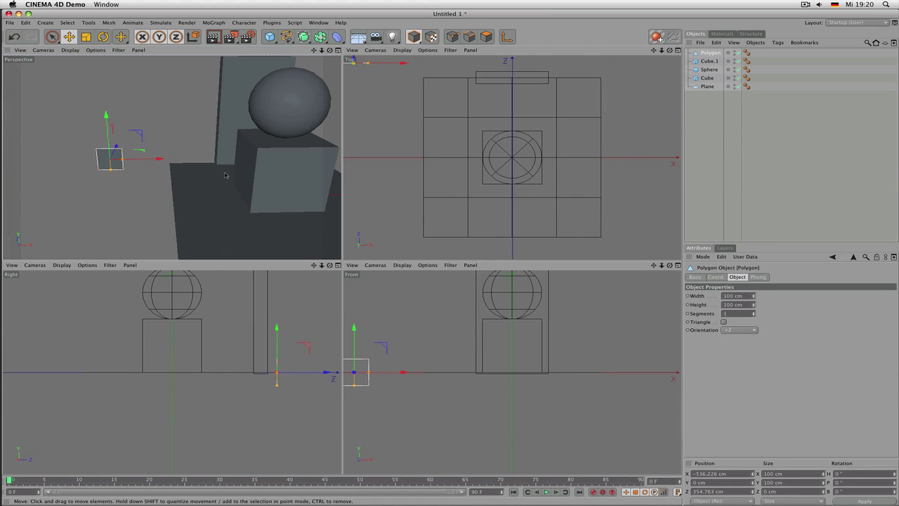
drag(164, 162, 237, 158)
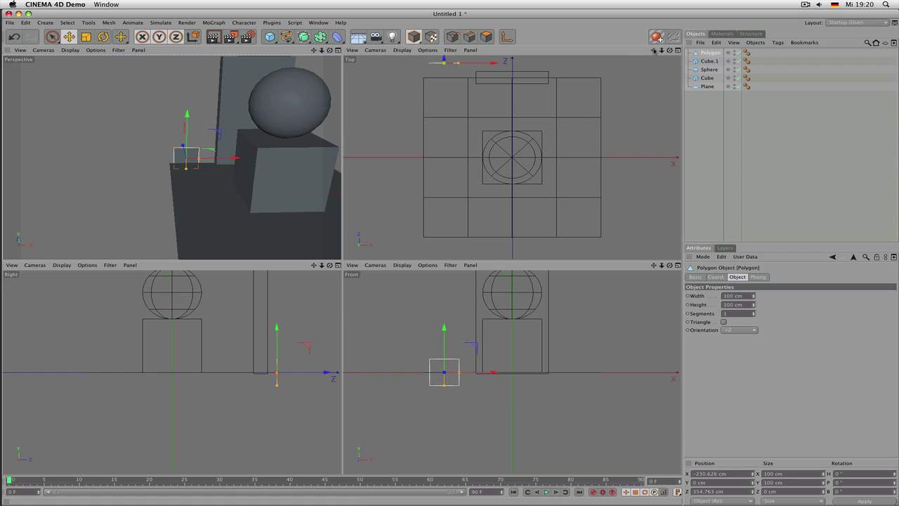
drag(653, 50, 475, 115)
drag(445, 338, 441, 260)
Step: Stretch the polygon taller in the Front view and adjust its vertical position beside the slab
scroll(453, 382, down, 3)
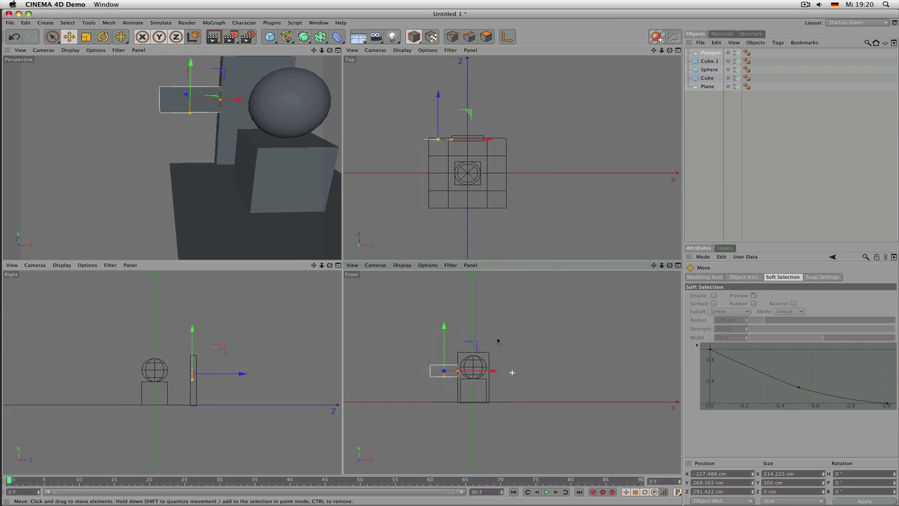
scroll(501, 323, up, 5)
scroll(512, 372, down, 2)
scroll(571, 333, down, 3)
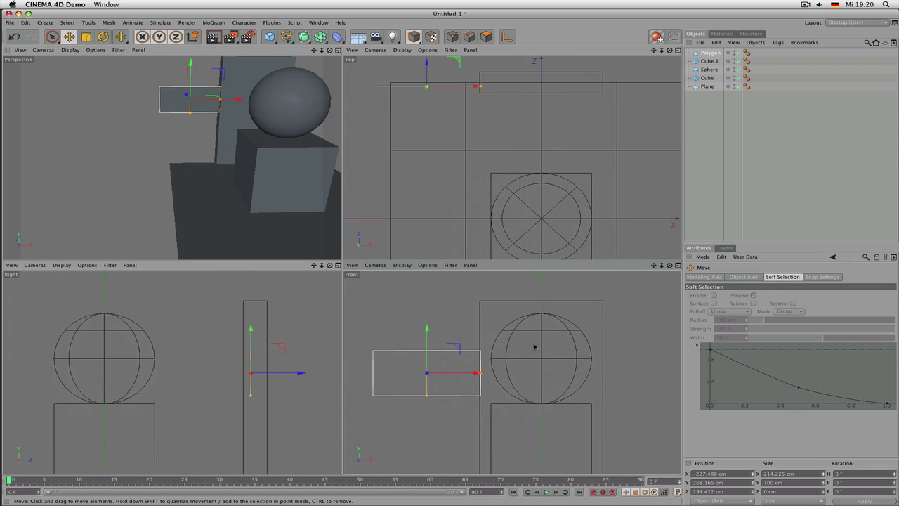
drag(473, 376, 472, 410)
drag(472, 345, 480, 366)
Step: Return to the single Perspective view of the whole scene and deselect the polygon
middle_click(271, 223)
scroll(283, 227, down, 2)
alt+drag(283, 226, 274, 290)
alt+drag(333, 262, 348, 265)
click(693, 176)
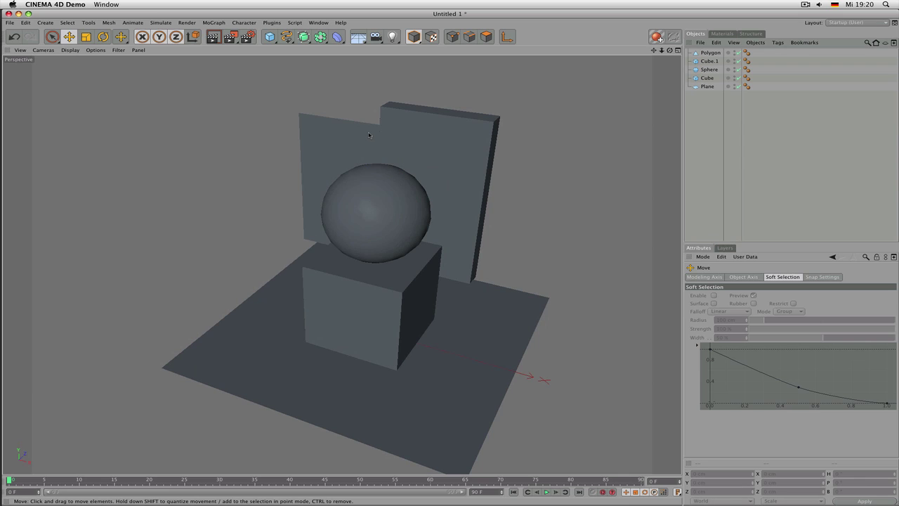
Step: Try the Hidden Line display in the Perspective view and set its display mode to Gouraud Shading (Lines)
click(70, 50)
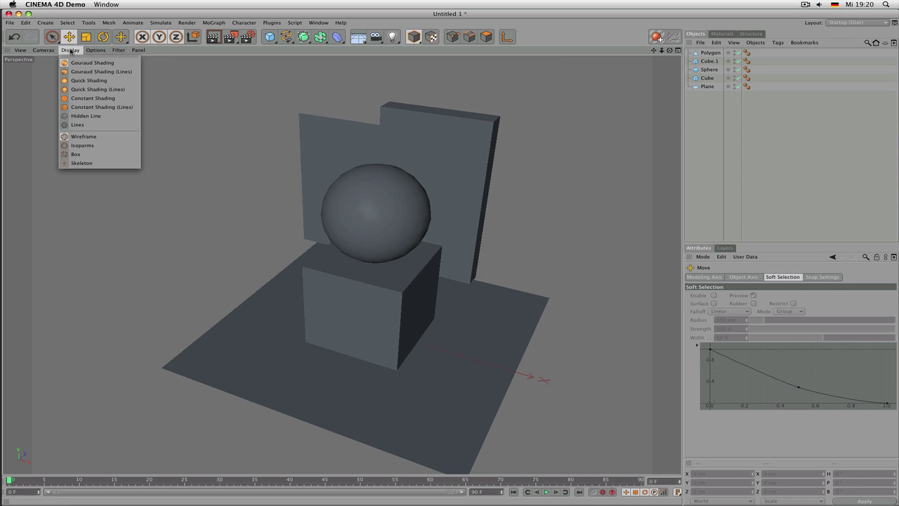
click(89, 116)
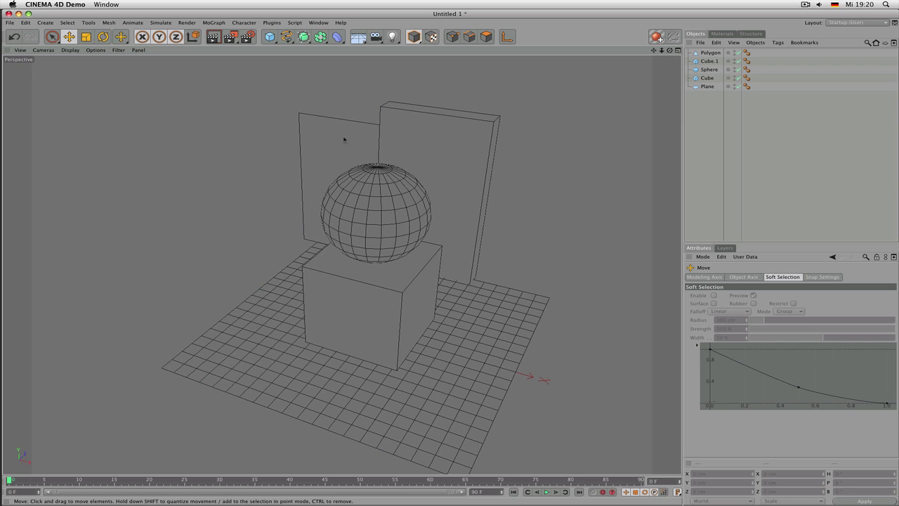
click(73, 50)
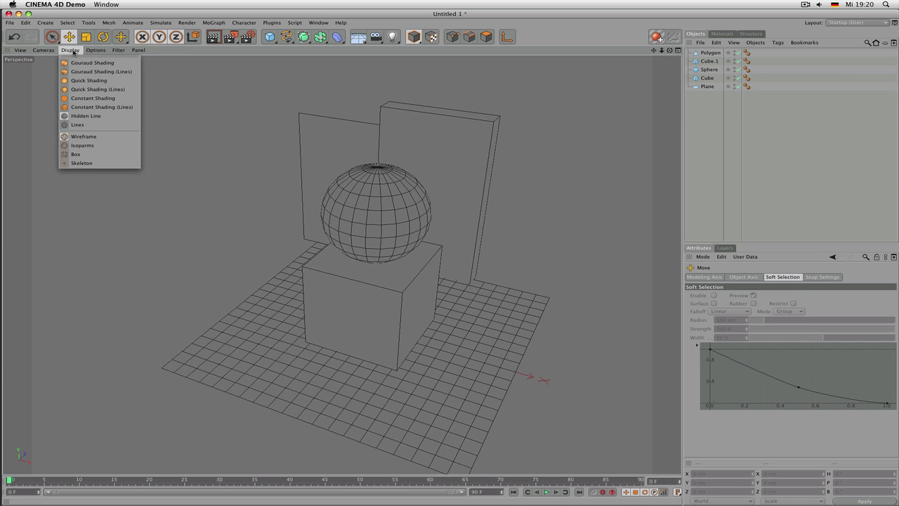
click(103, 73)
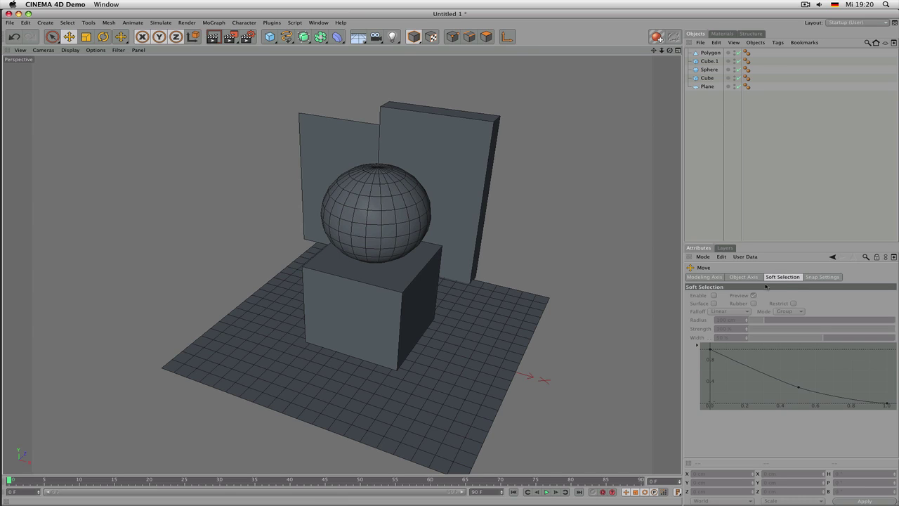
click(832, 258)
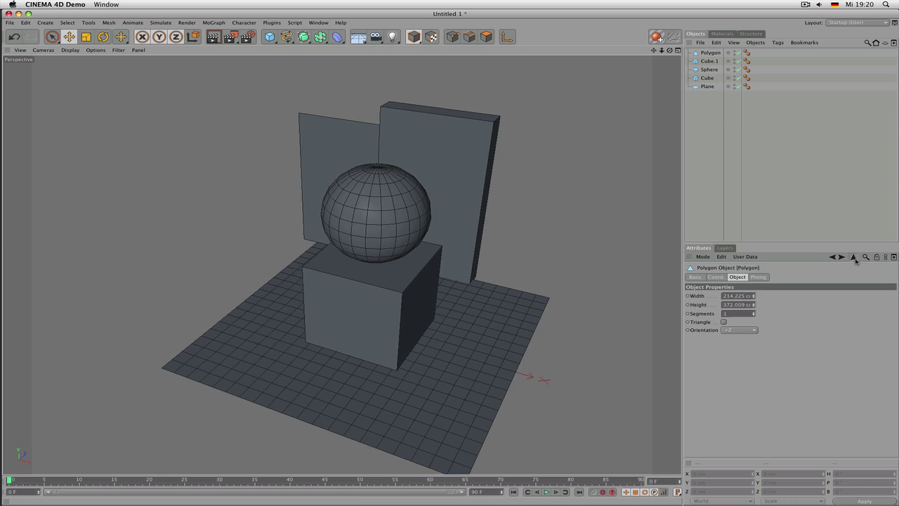
click(852, 259)
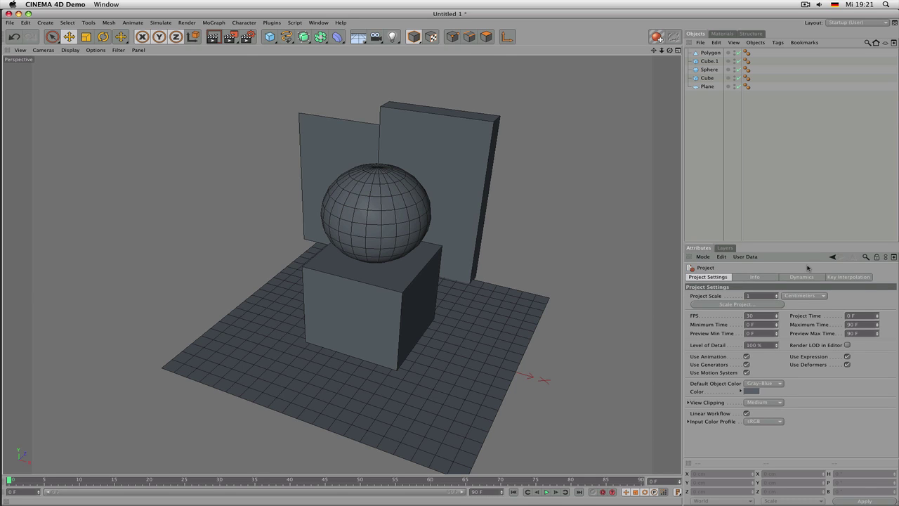
click(833, 257)
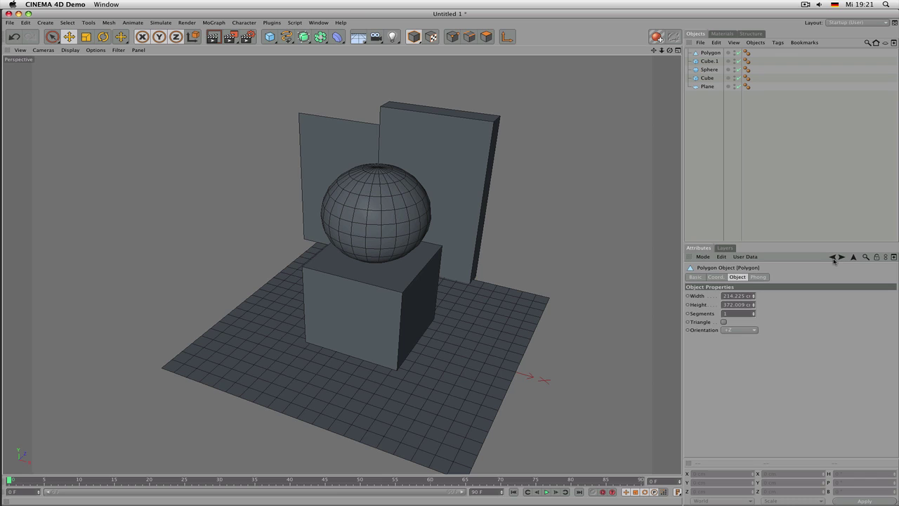
click(853, 259)
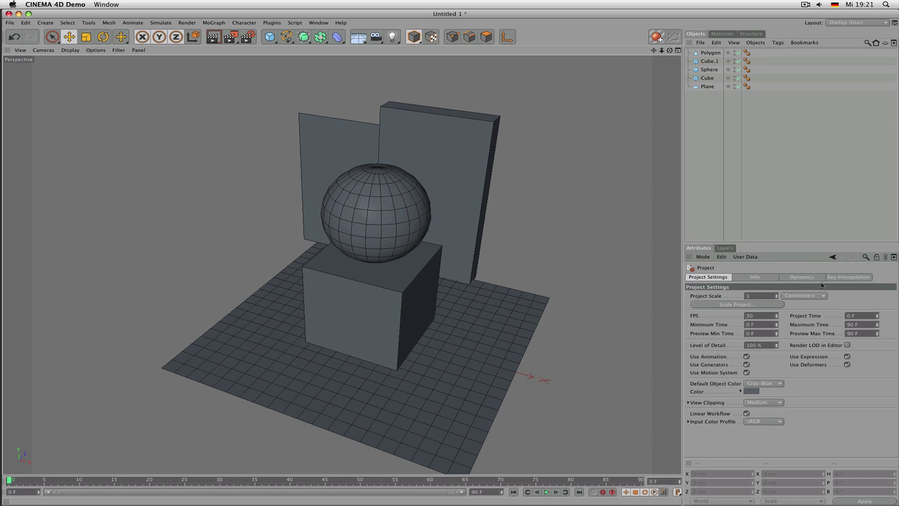
click(832, 258)
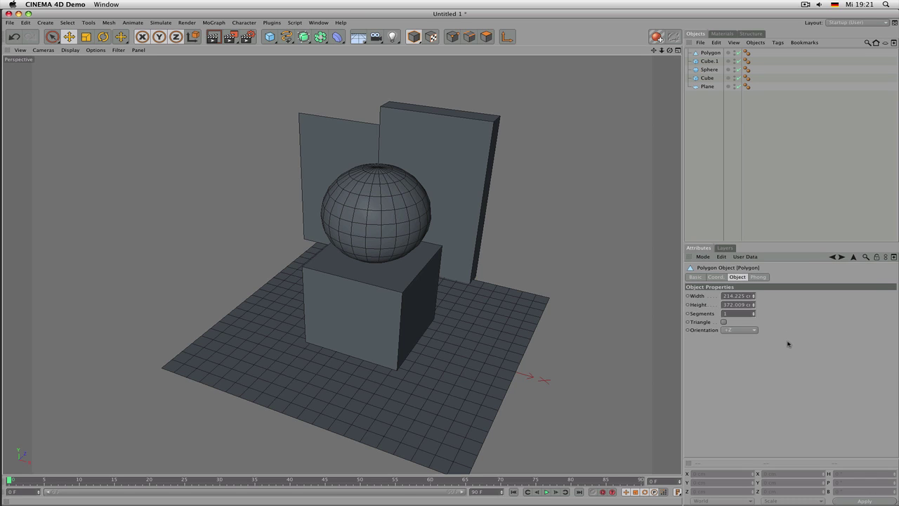
Step: Open the project settings and set the default object color to 80% Gray
key(super+d)
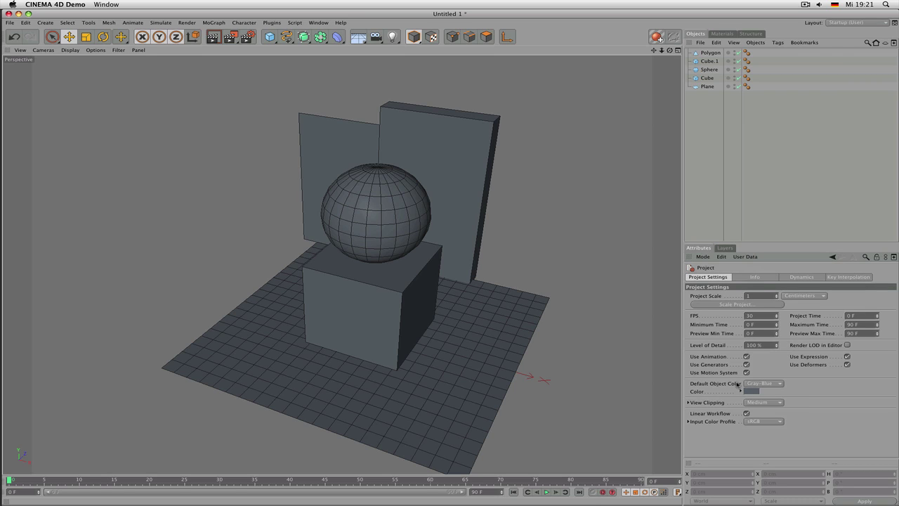
click(752, 384)
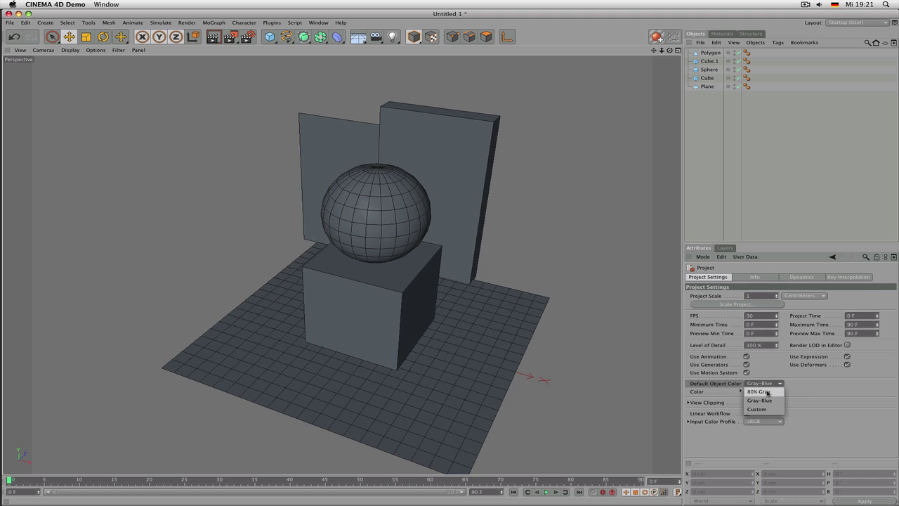
click(761, 392)
alt+drag(495, 212, 357, 237)
scroll(330, 239, up, 3)
scroll(355, 254, down, 5)
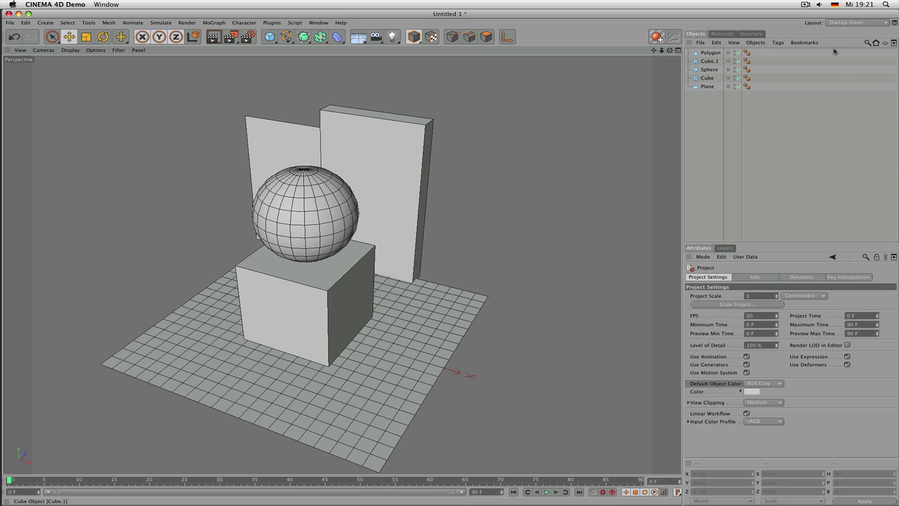
Step: Reload the Startup (User) layout and switch the interface to the Startup layout
click(856, 23)
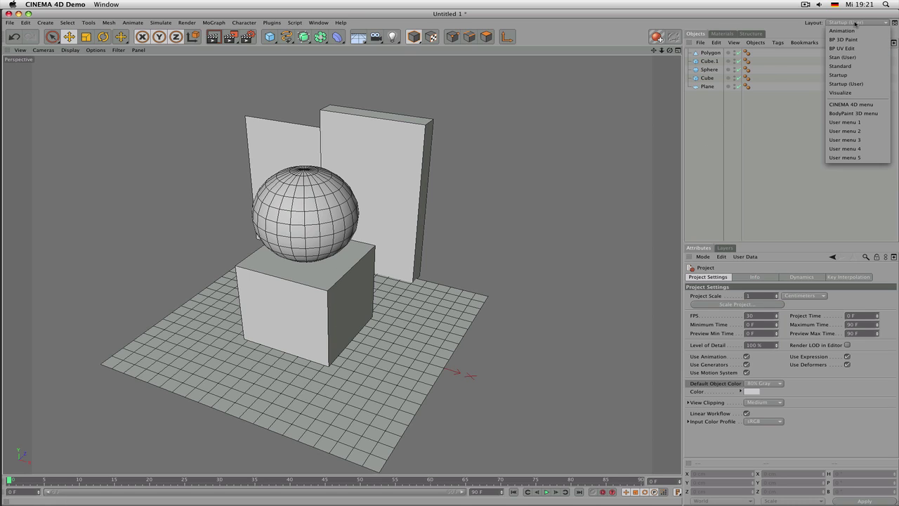
click(861, 84)
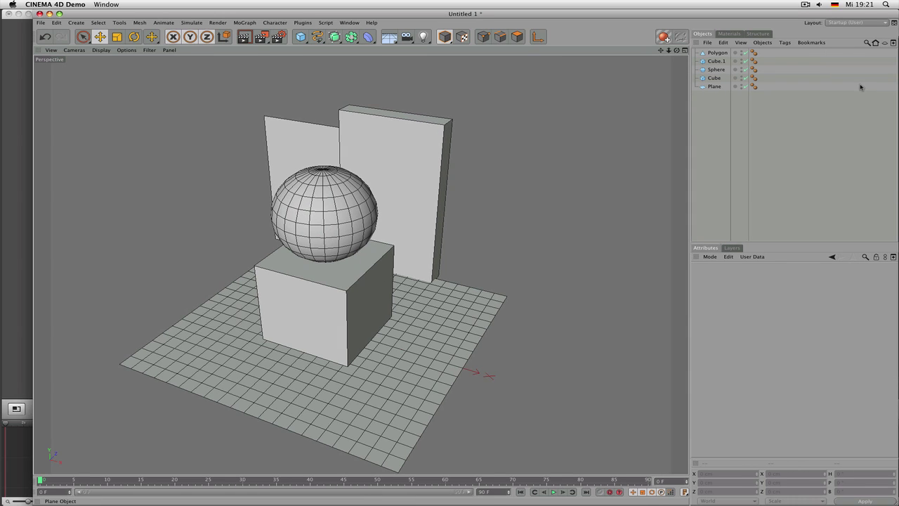
click(865, 23)
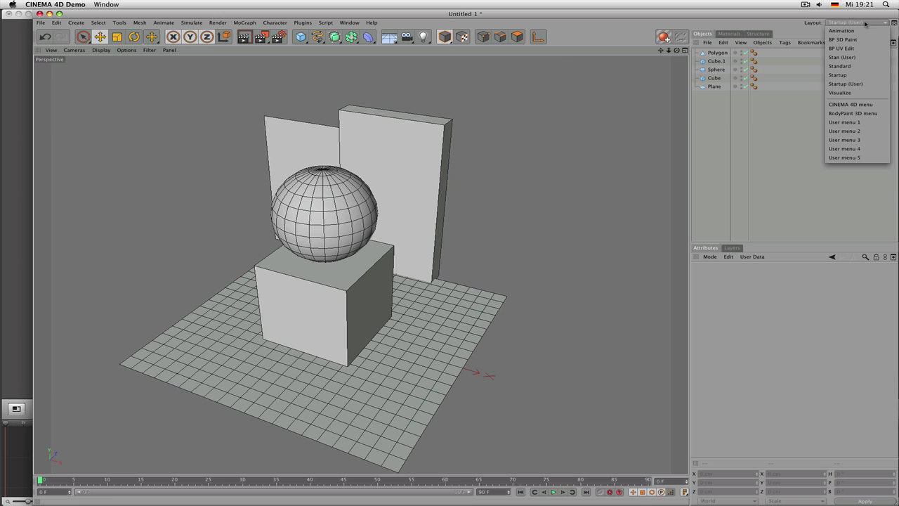
click(860, 75)
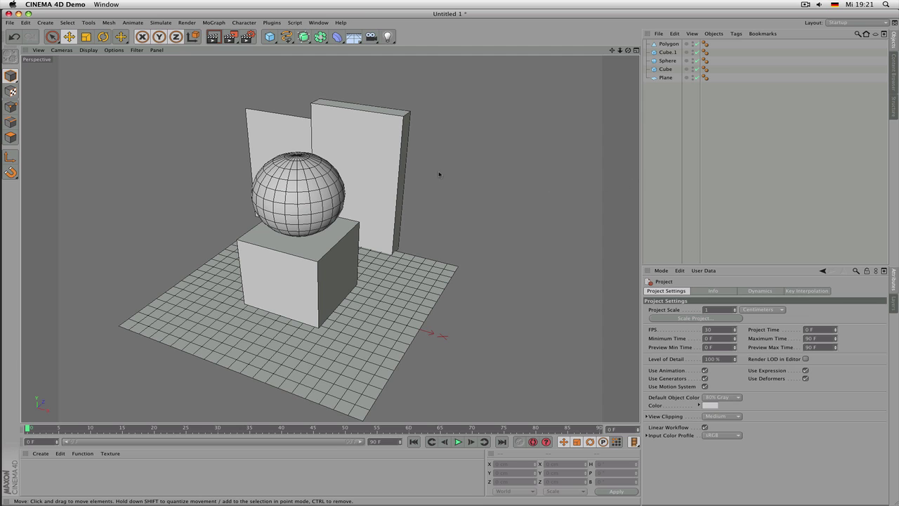
alt+drag(361, 164, 381, 157)
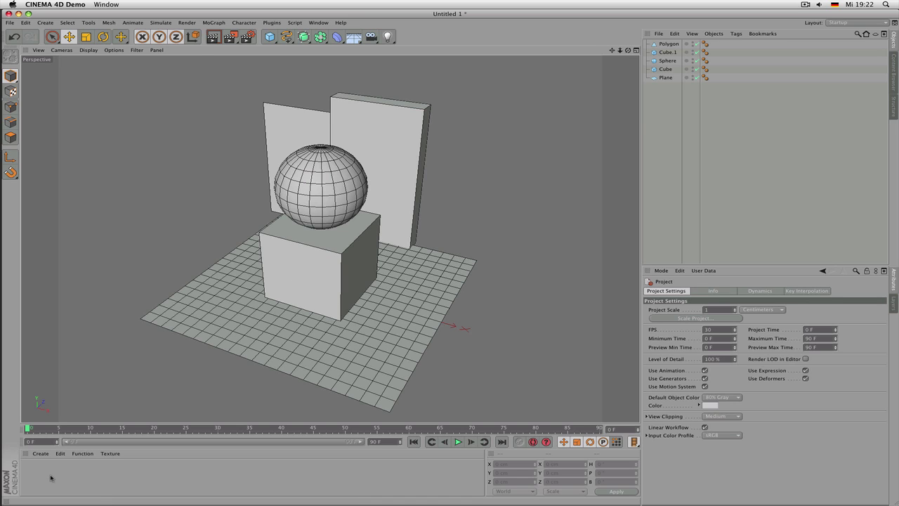
Step: Create a new material and name it reflect
click(43, 455)
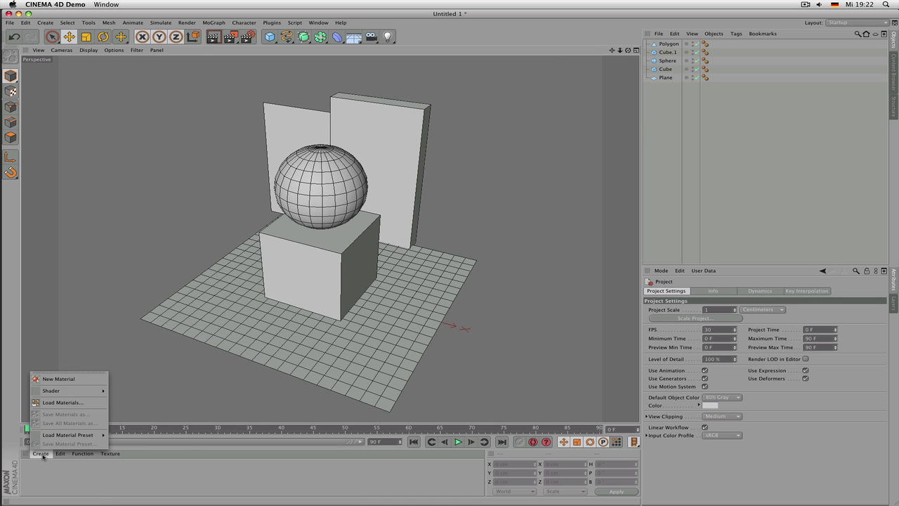
click(58, 380)
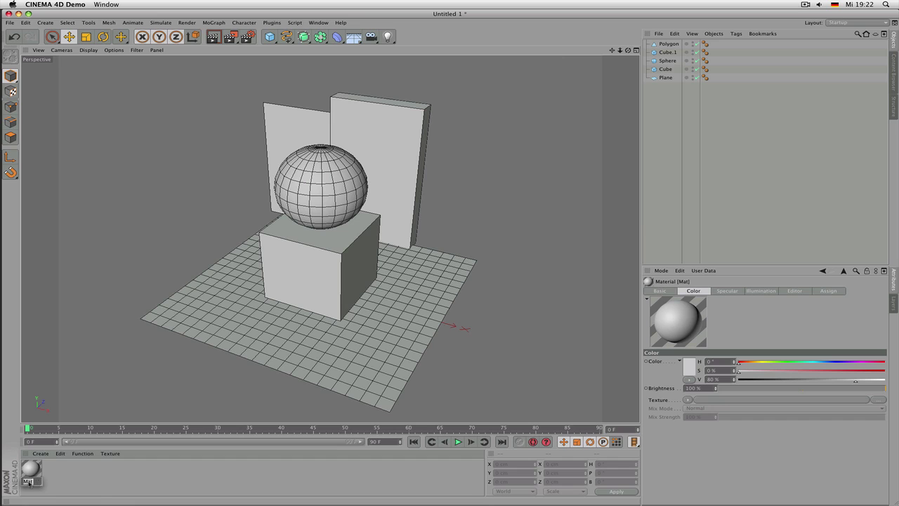
text(Heflec)
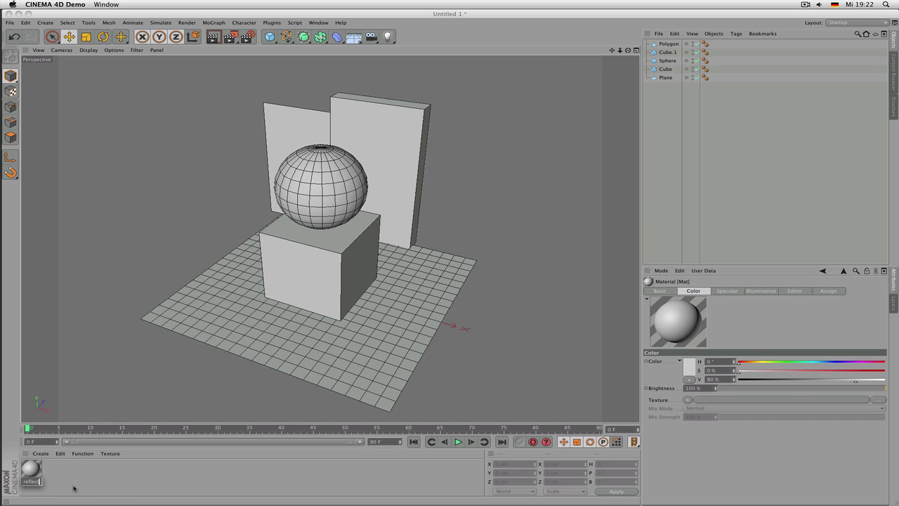
text(t)
key(Return)
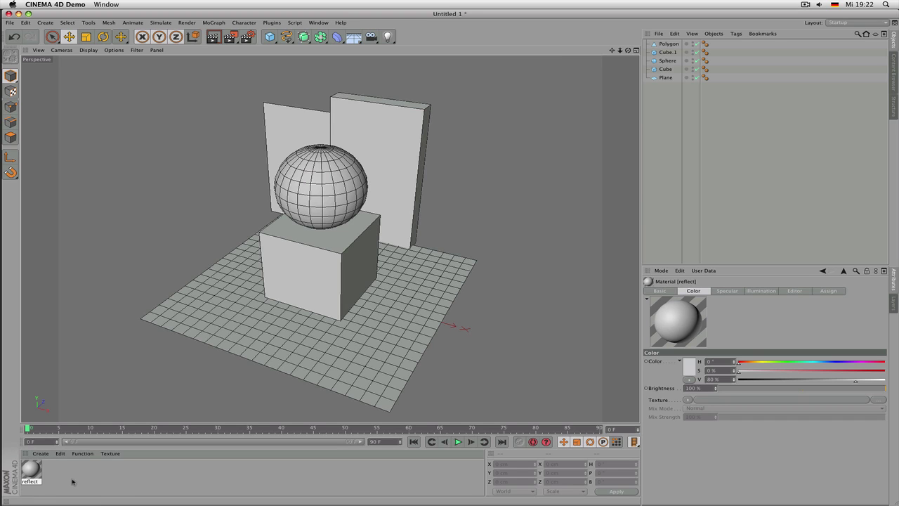
Step: Create two more materials and name them transp and alpha
double_click(73, 483)
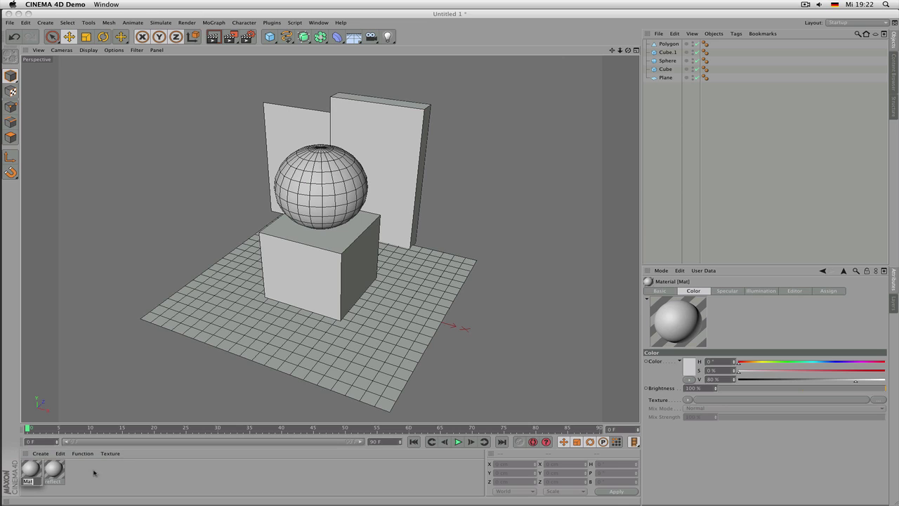
text(transp)
key(Return)
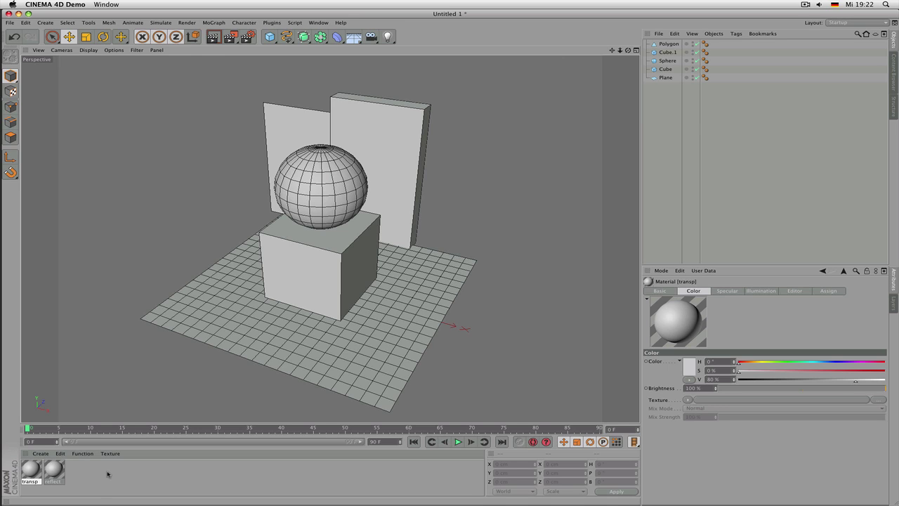
double_click(108, 474)
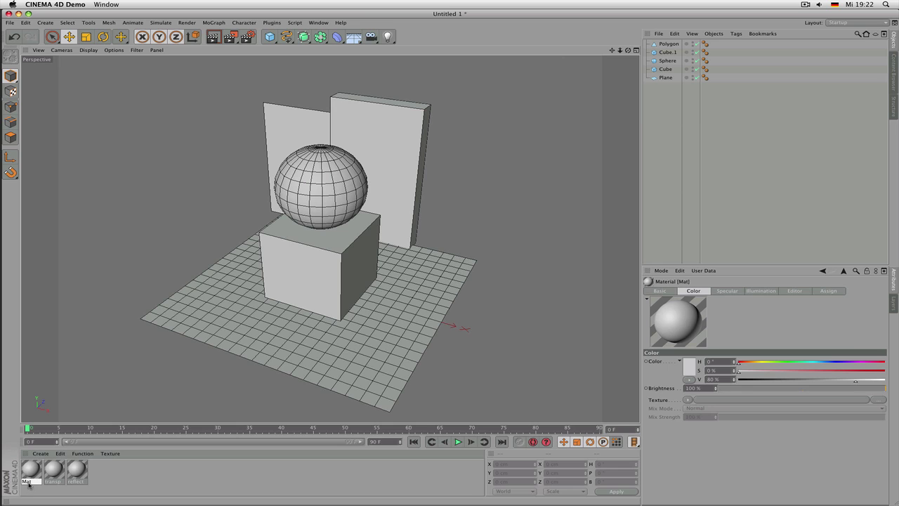
double_click(29, 482)
text(a)
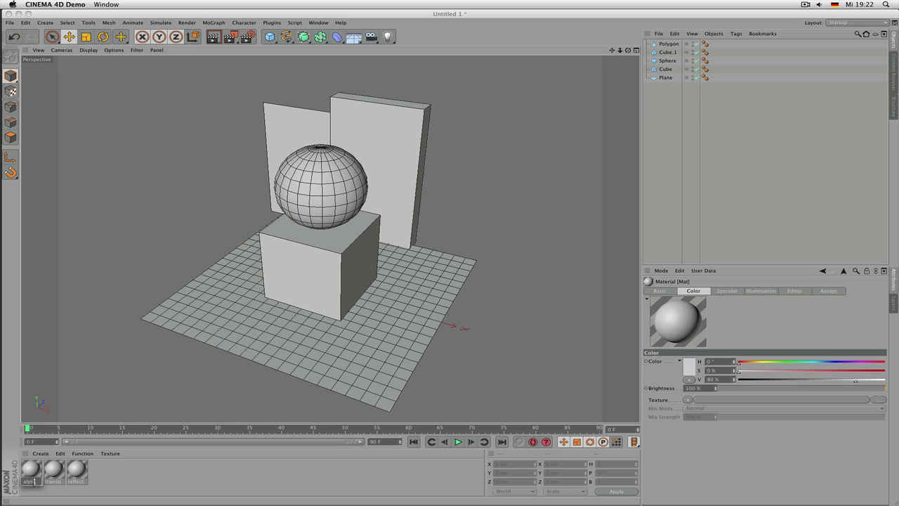
text(lpha)
key(Return)
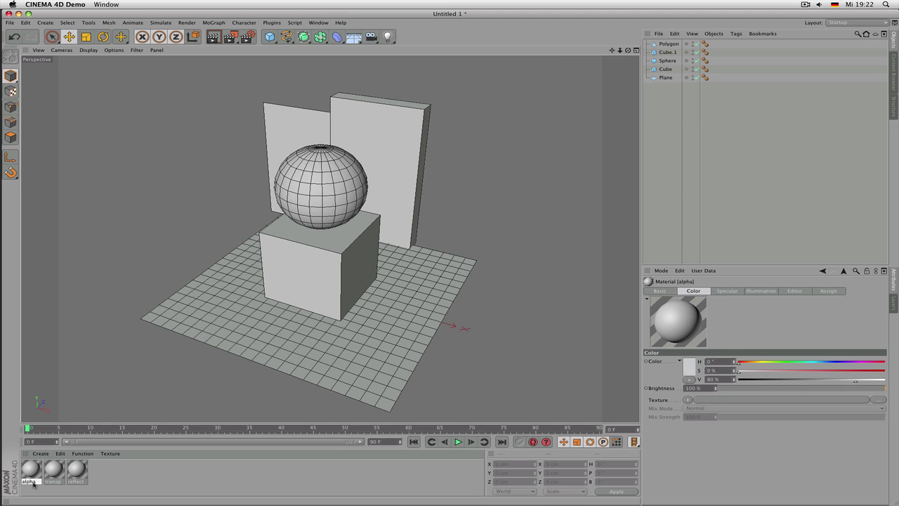
Step: Create a fourth material and name it solid
double_click(106, 480)
text(sol)
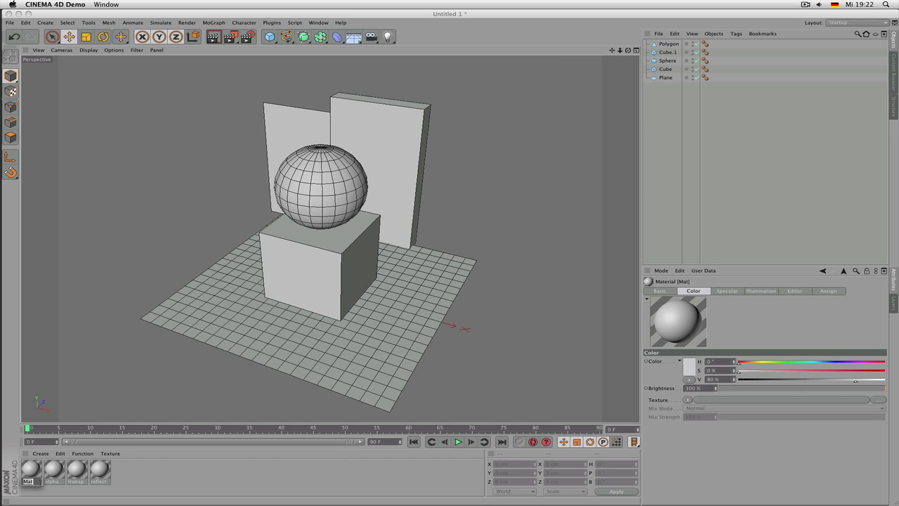
text(id)
key(Return)
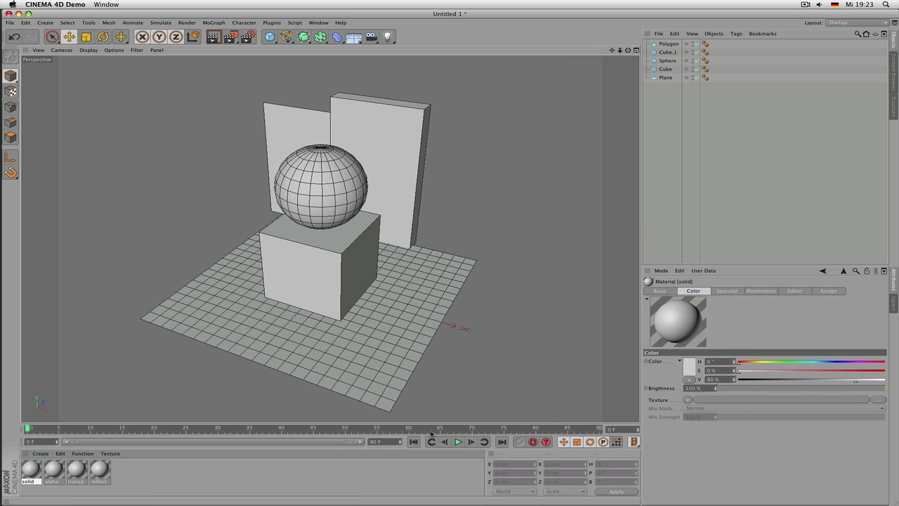
Step: Color the solid material green with H 89° and S 53%, and apply it to the tall slab behind the sphere
drag(739, 371, 816, 372)
click(775, 364)
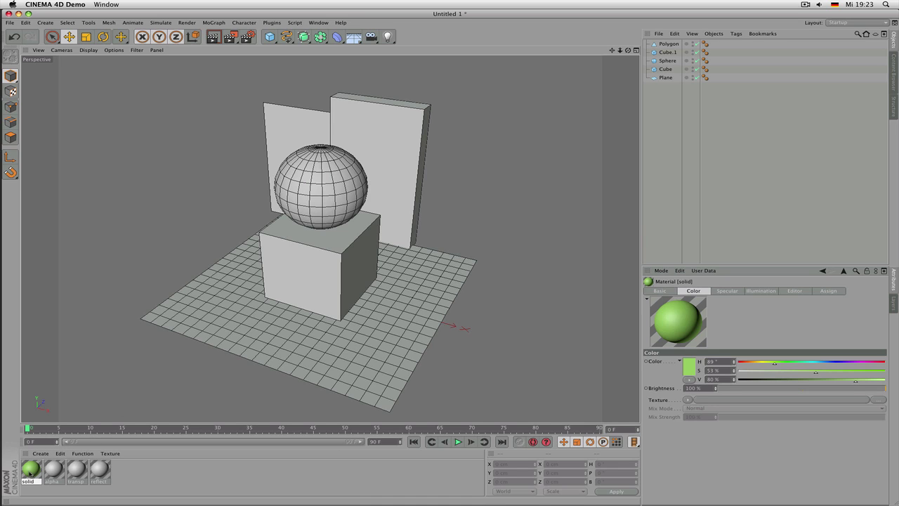
drag(30, 474, 411, 129)
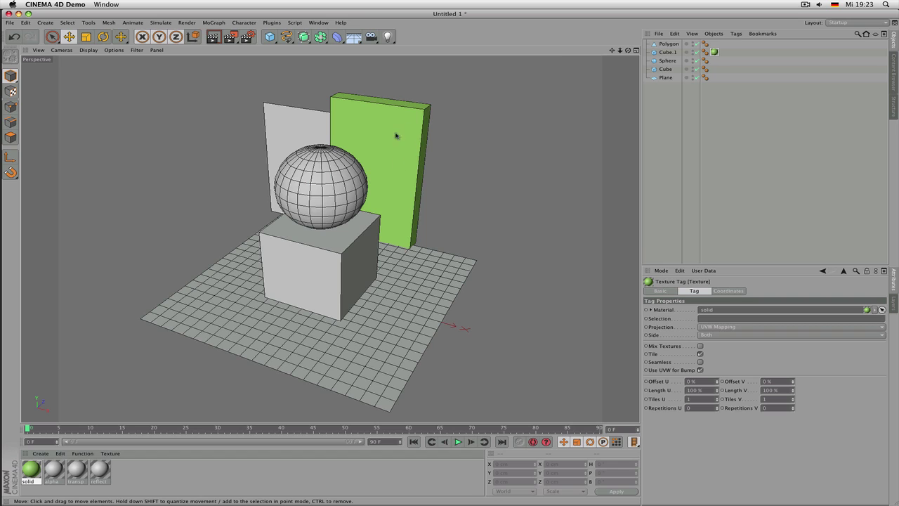
Step: Set the alpha material's color to black with V 0% and enable its Alpha channel
click(54, 469)
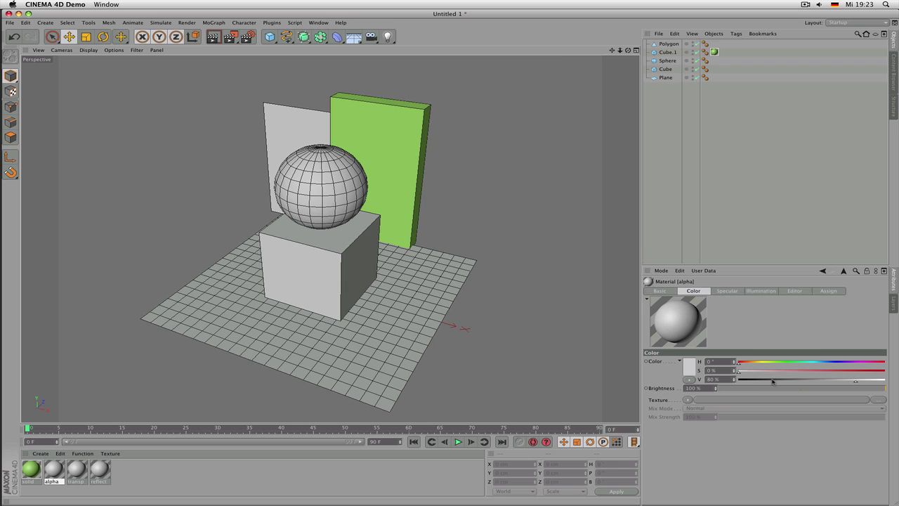
drag(770, 383, 736, 383)
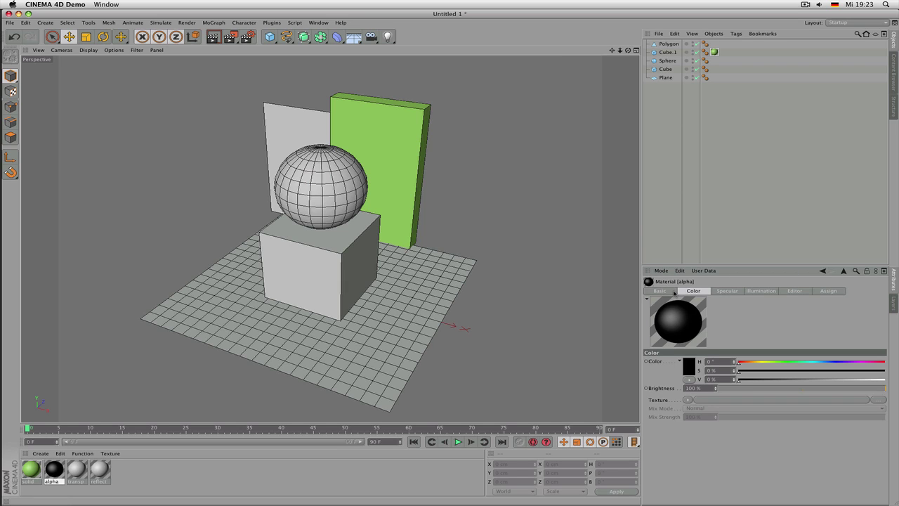
click(673, 290)
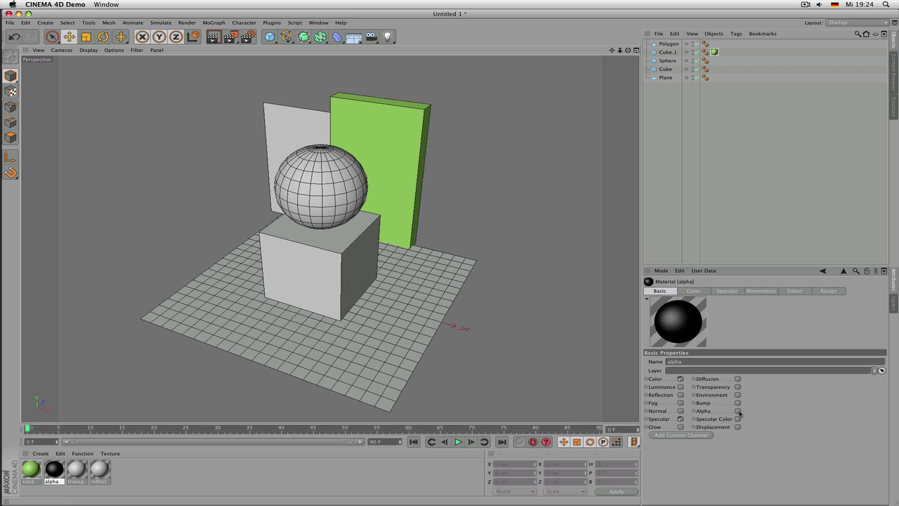
click(737, 410)
Step: Load the Tiles surface shader as the texture of the alpha material's Alpha channel and open the shader's settings
click(733, 292)
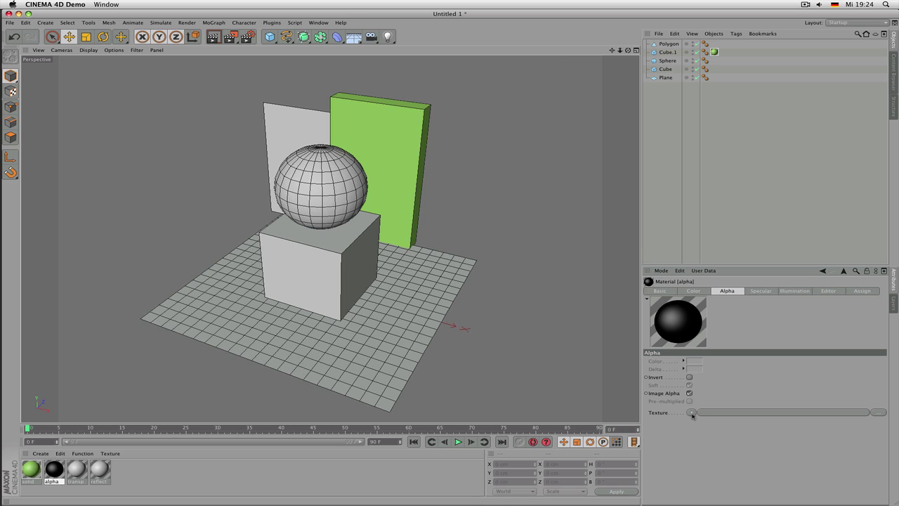
click(692, 413)
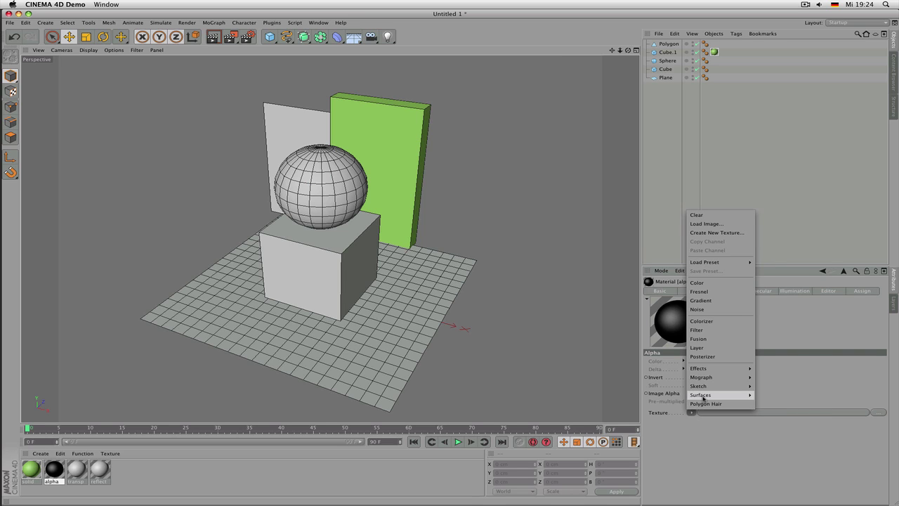
mouse_move(703, 398)
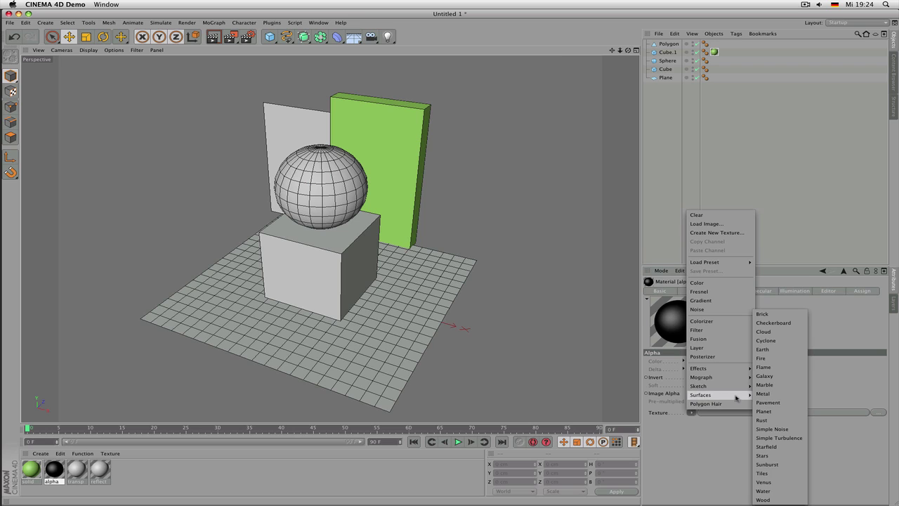
click(785, 473)
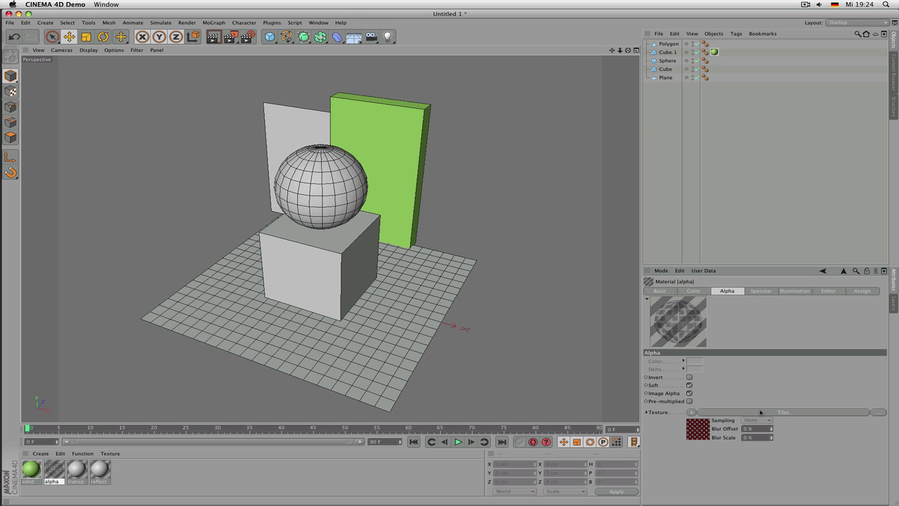
click(760, 412)
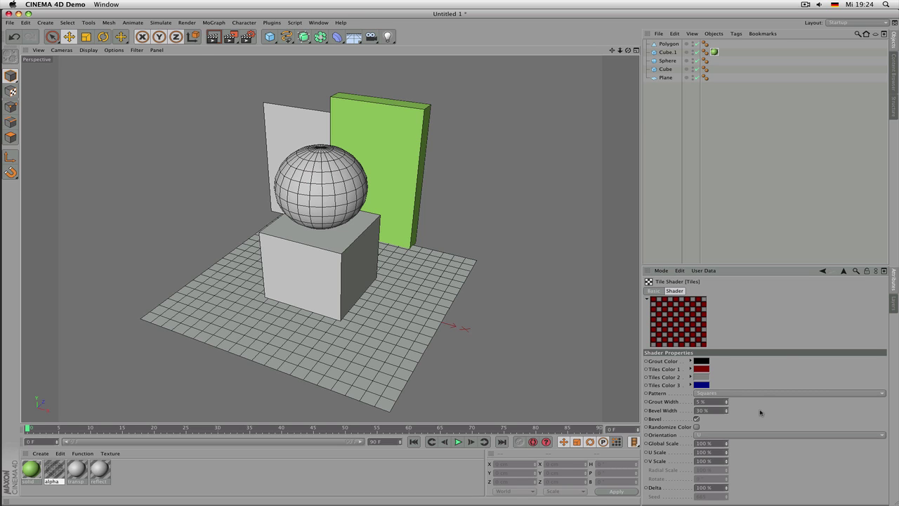
click(844, 272)
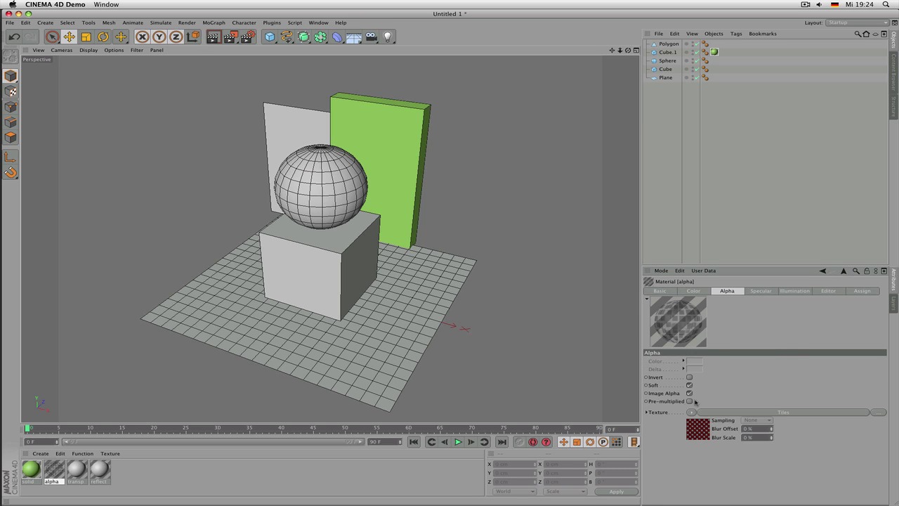
click(793, 415)
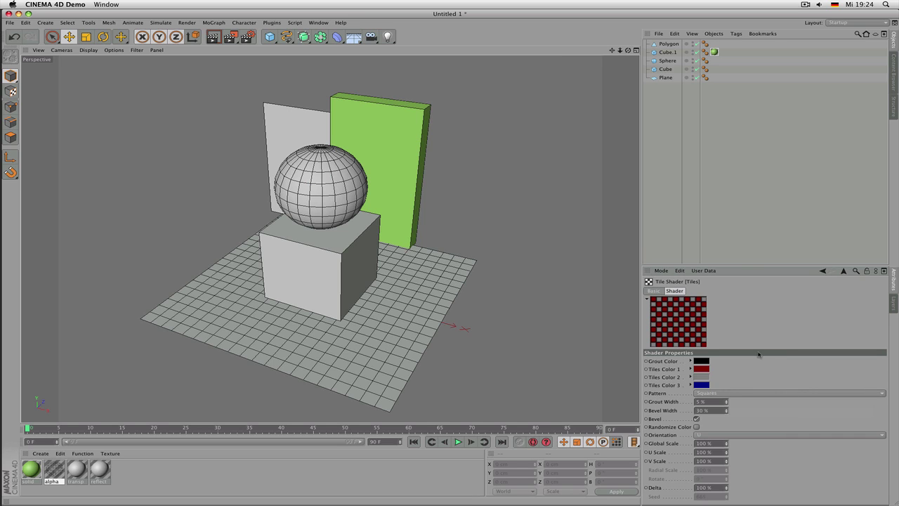
Step: Set Tiles Color 1 and Tiles Color 2 of the Tiles shader to white
drag(738, 265, 744, 249)
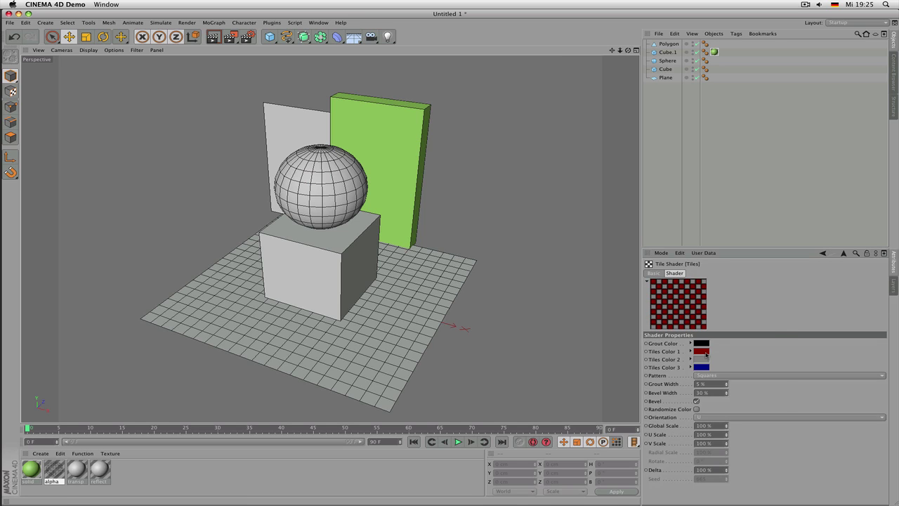
click(707, 359)
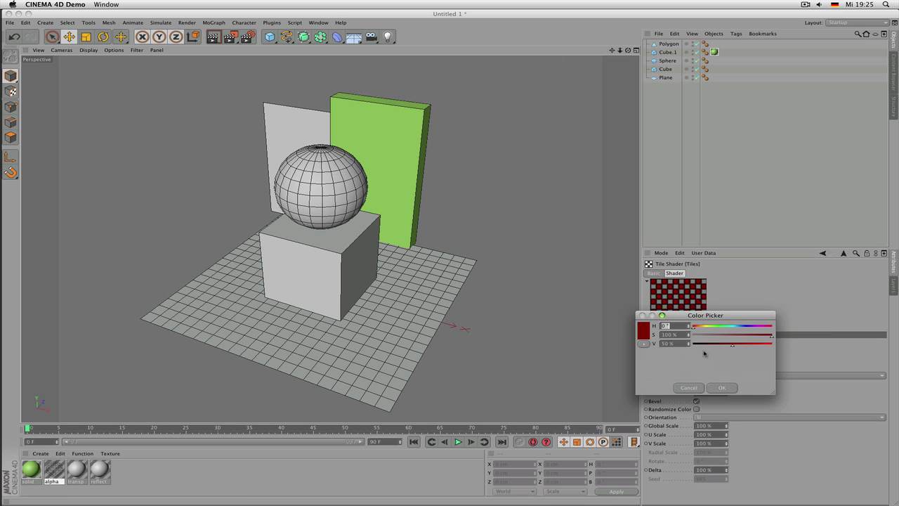
click(771, 344)
click(731, 386)
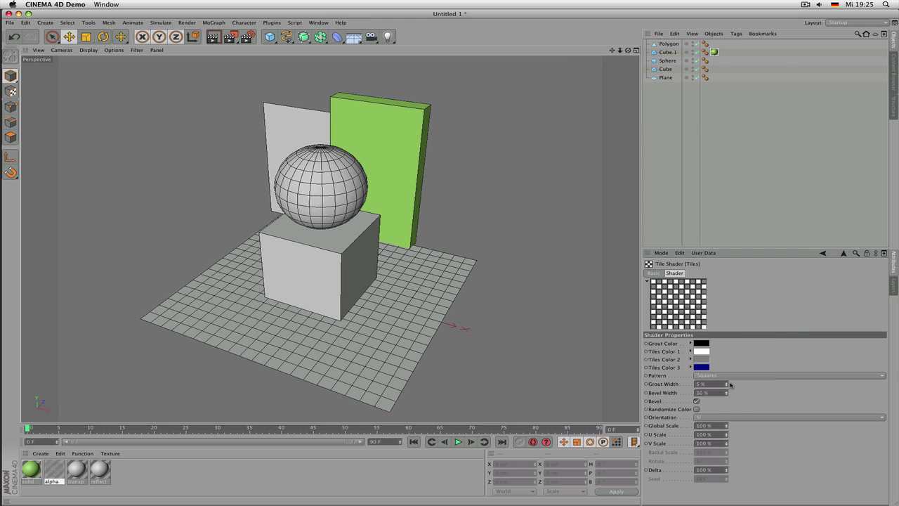
click(705, 361)
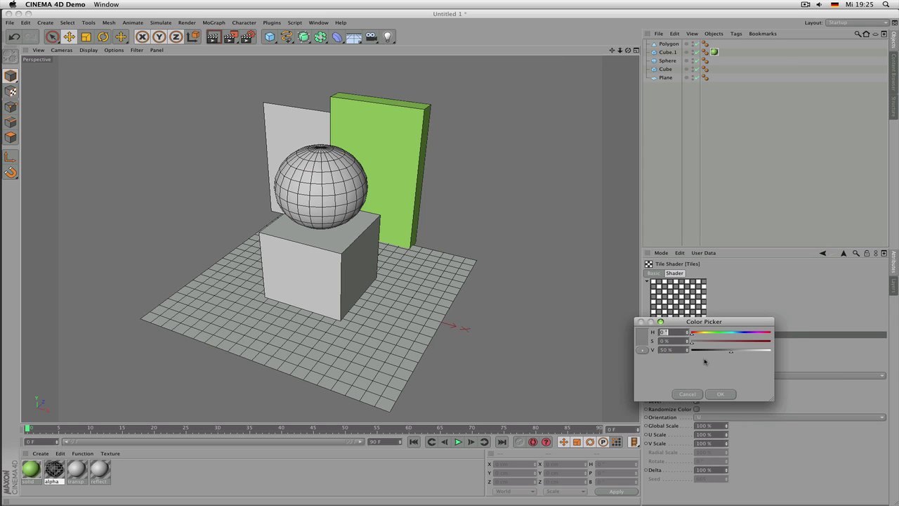
click(771, 350)
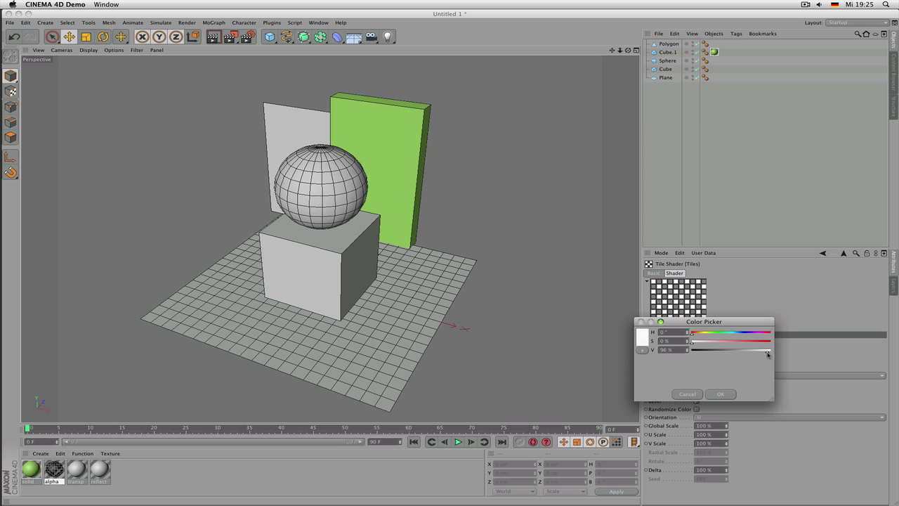
click(720, 394)
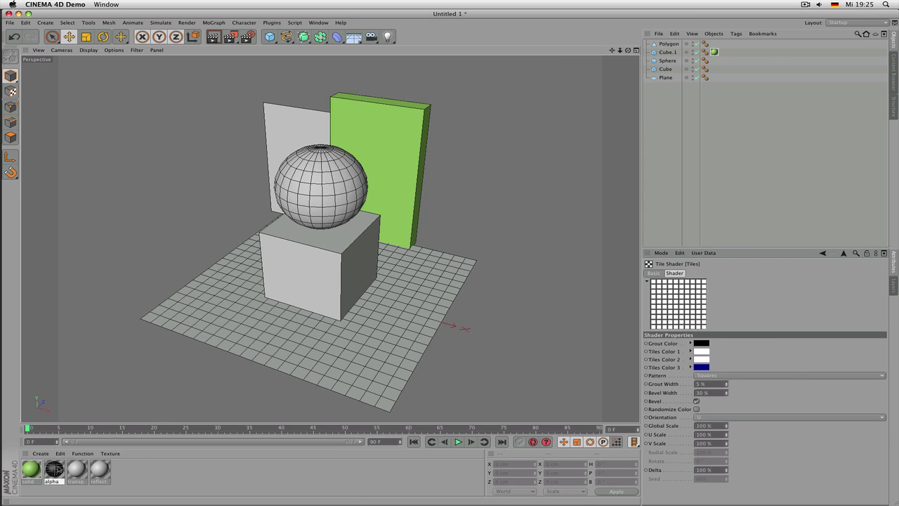
Step: Apply the alpha material to the upright polygon beside the green slab, and turn off Soft in its Alpha channel
drag(58, 472, 292, 125)
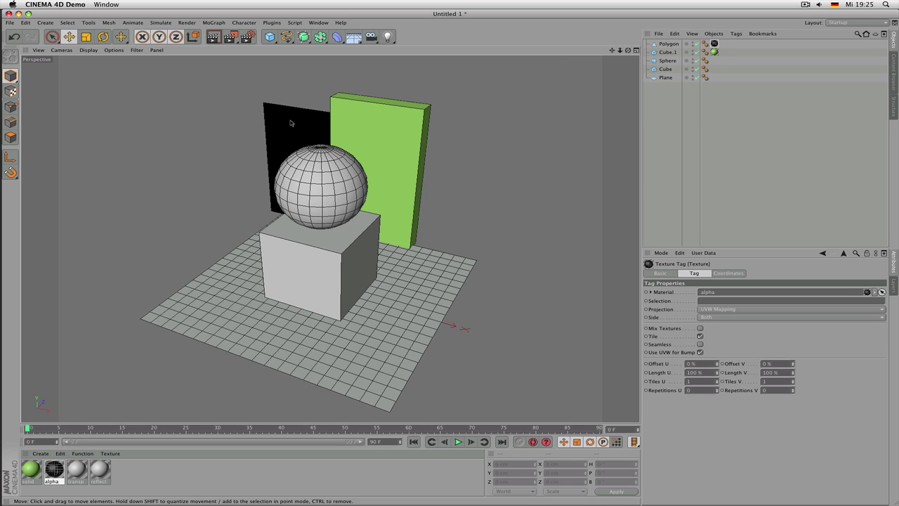
alt+drag(288, 179, 211, 217)
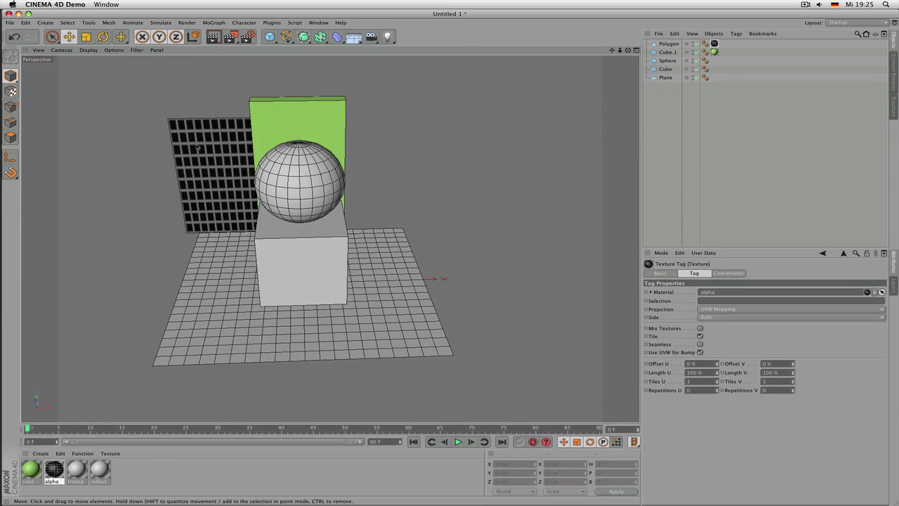
scroll(197, 148, up, 2)
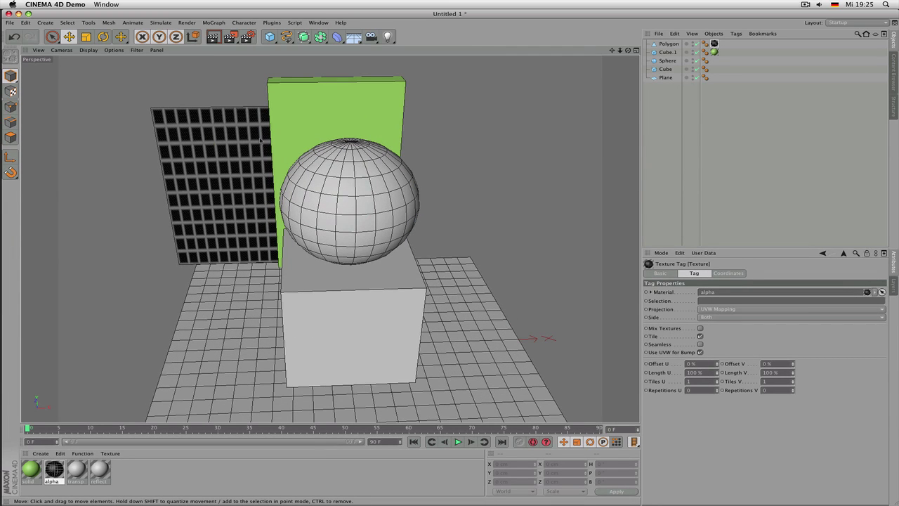
click(55, 475)
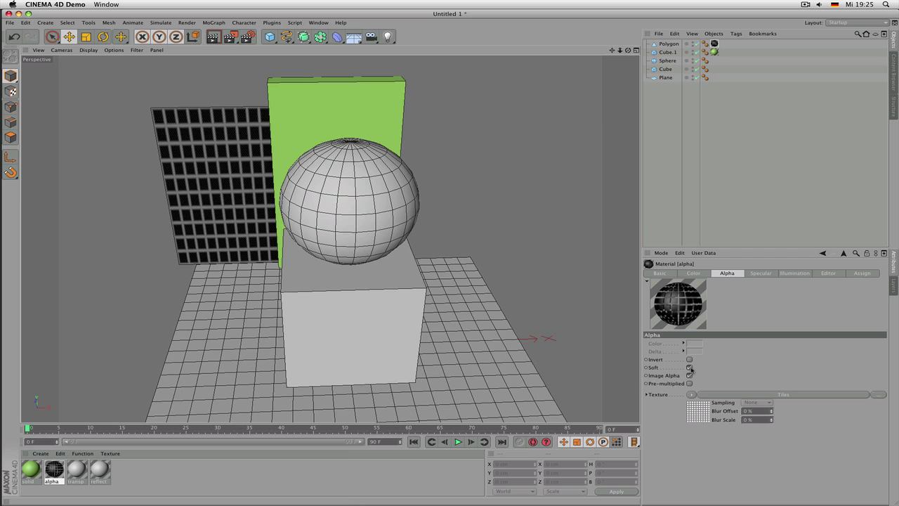
click(689, 367)
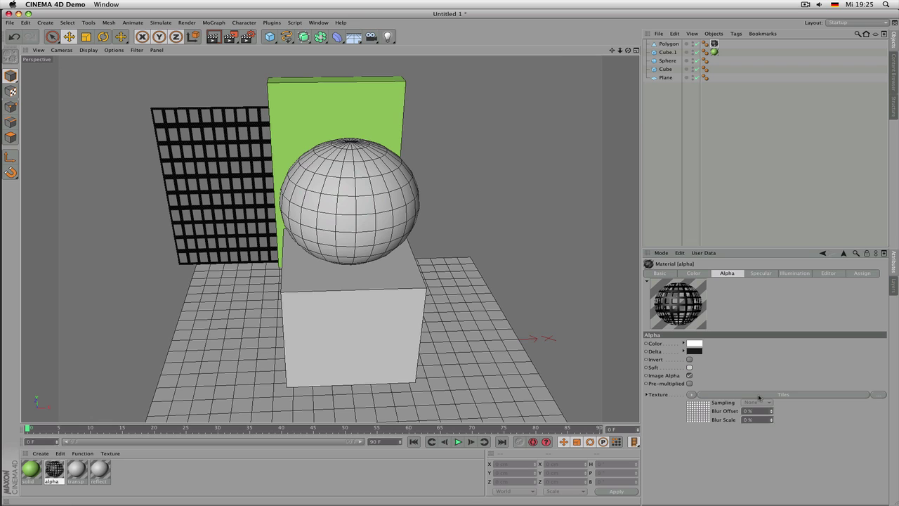
Step: Set both the grout width and the bevel width of the alpha material's Tiles shader to 2%
click(787, 397)
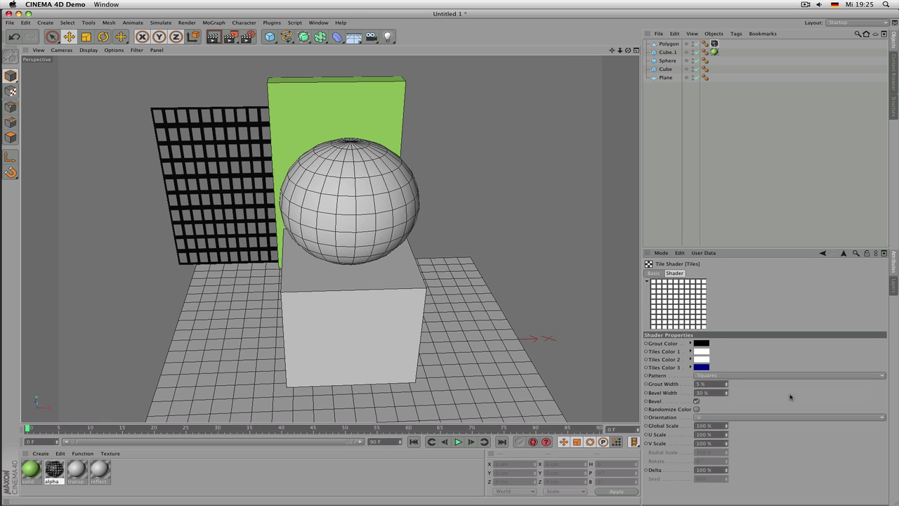
click(716, 385)
text(2)
click(710, 393)
text(2)
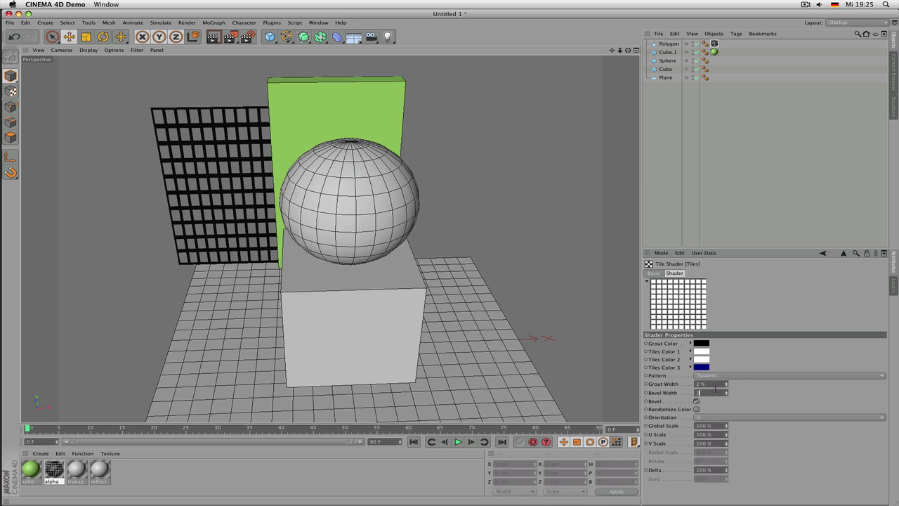
click(715, 386)
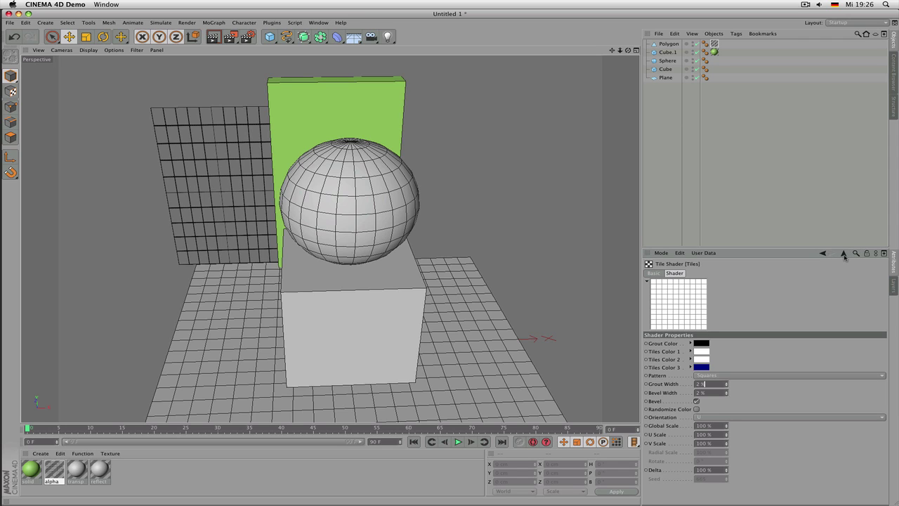
click(843, 254)
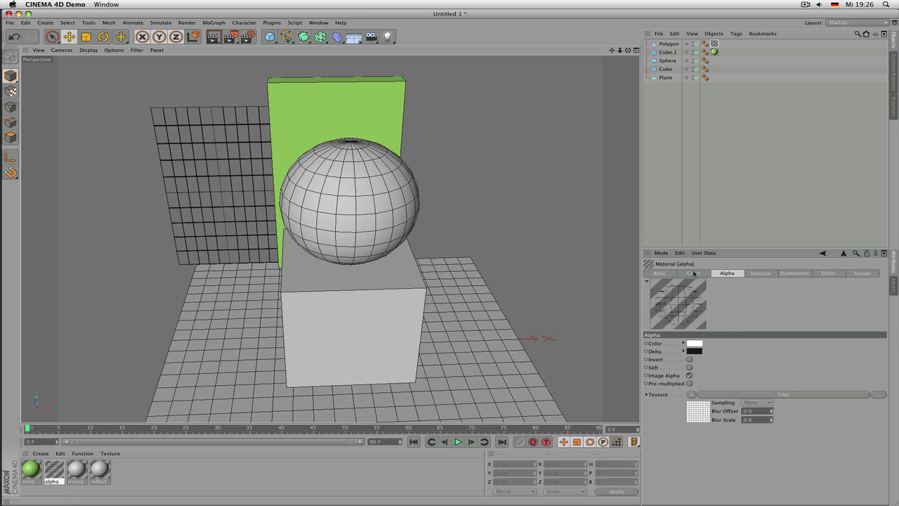
Step: Color the transp material blue with H 220° and S 63%
click(77, 470)
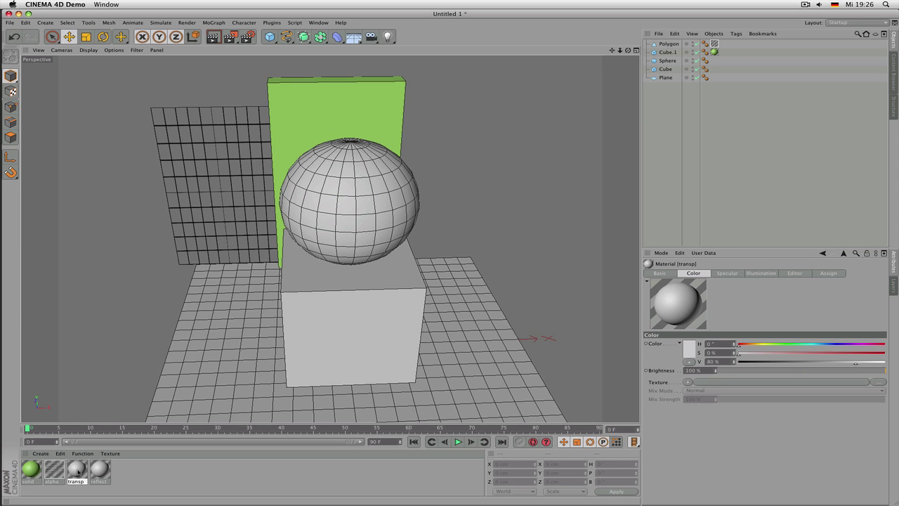
alt+drag(217, 328, 242, 329)
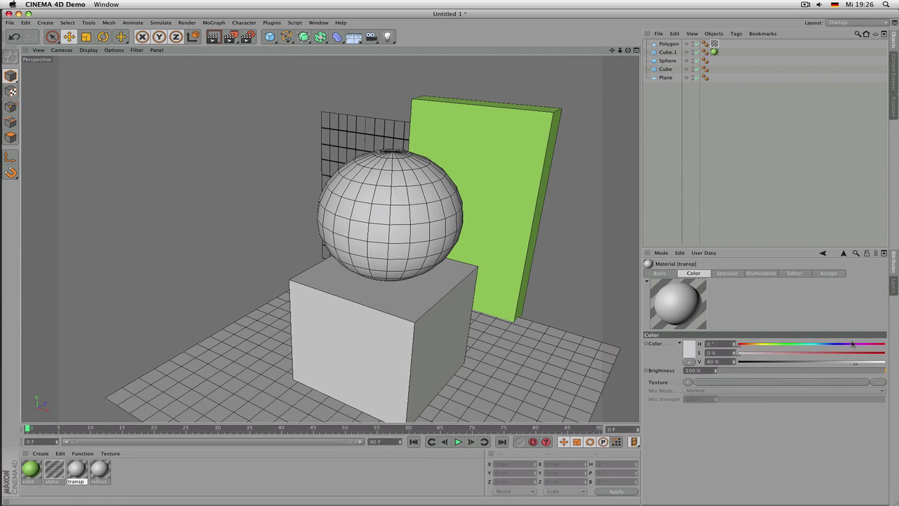
click(828, 345)
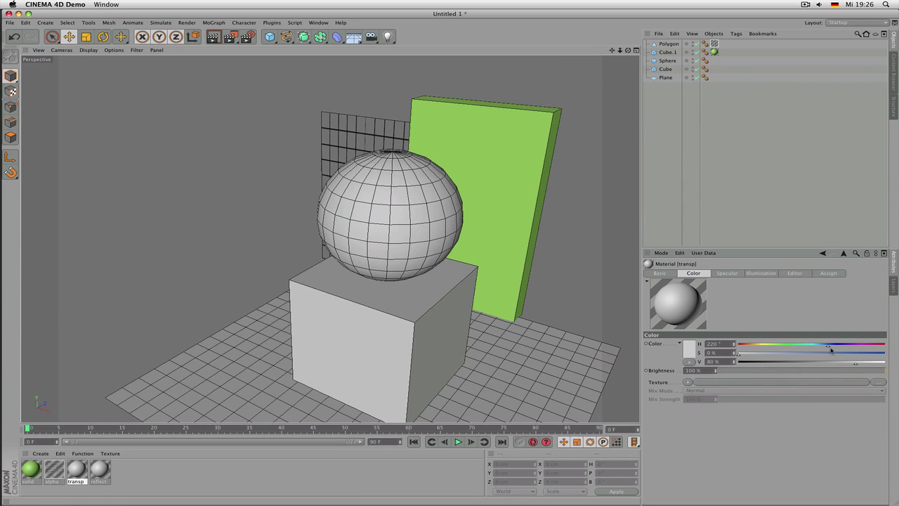
click(830, 353)
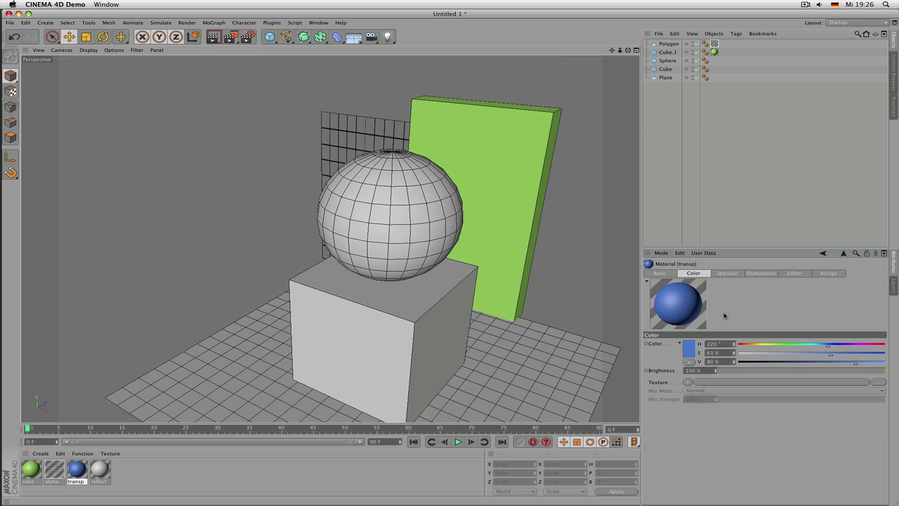
Step: Enable the Transparency channel of the transp material and open that channel's settings
click(672, 273)
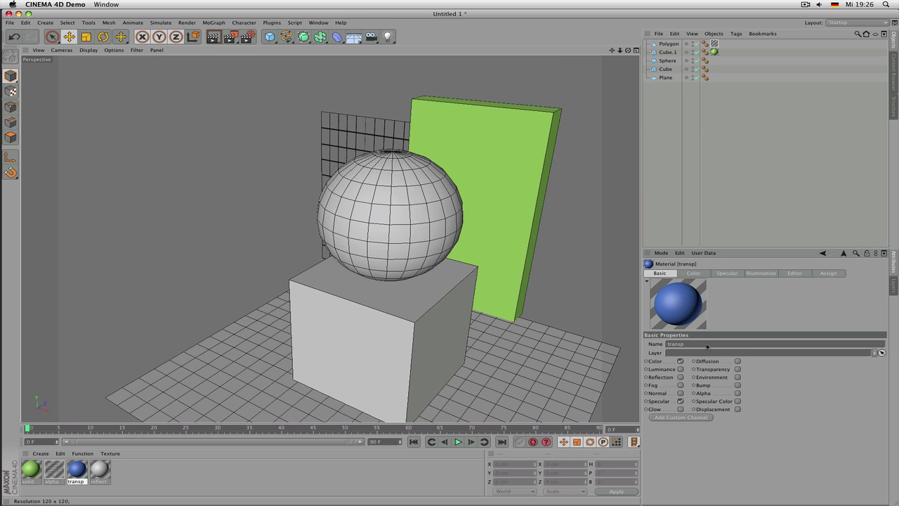
click(738, 368)
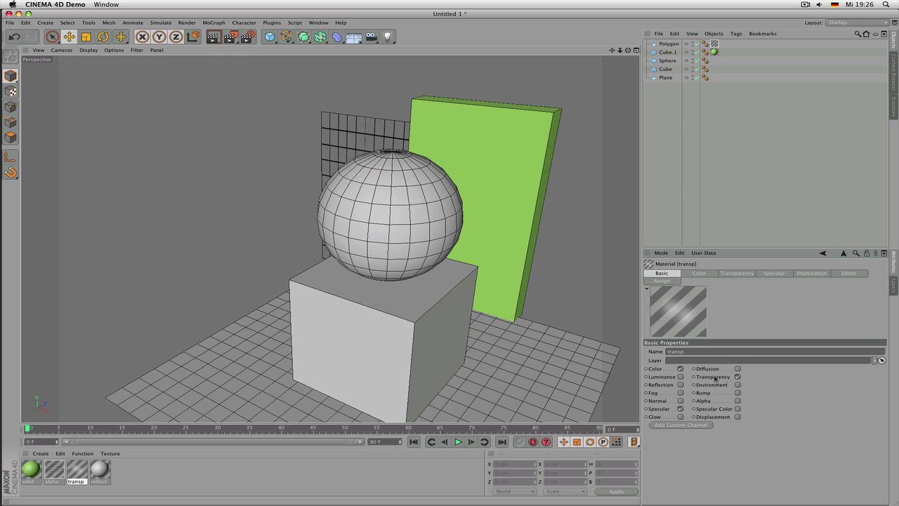
click(733, 273)
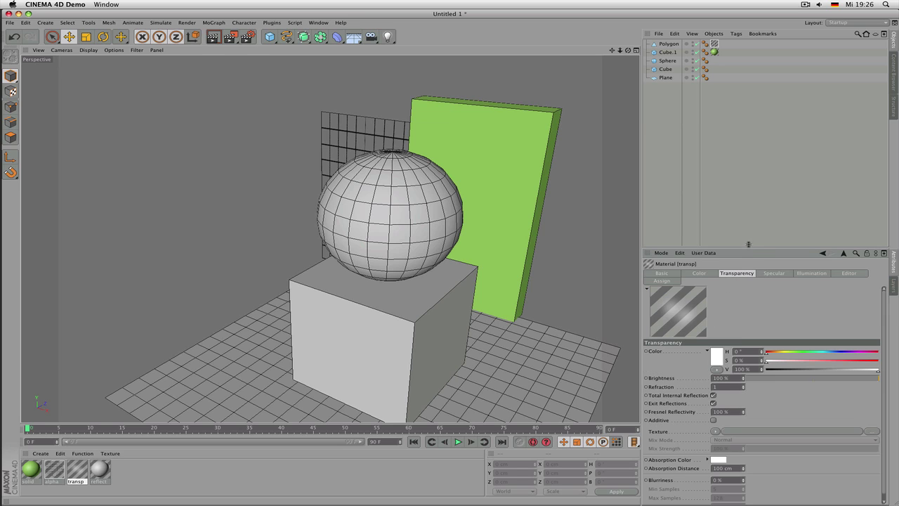
drag(749, 246, 762, 221)
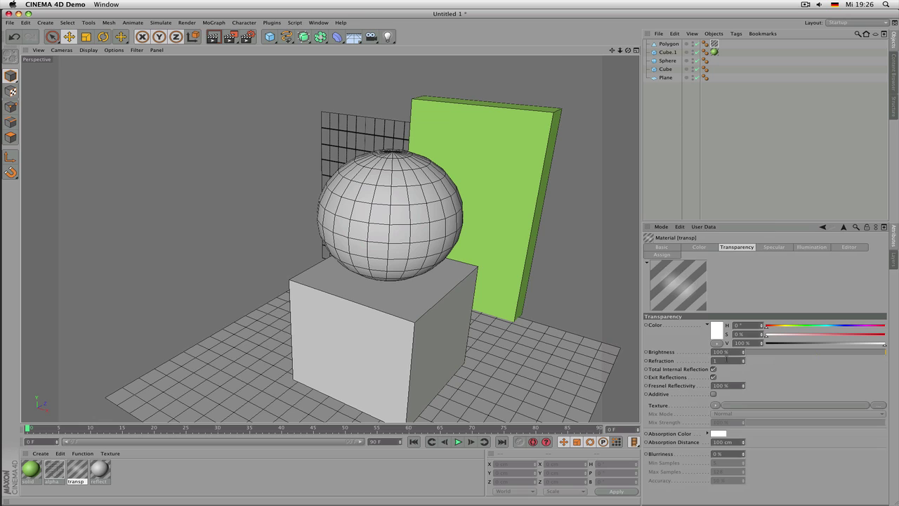
Step: Set the transparency brightness of the transp material to 90%
click(729, 354)
text(90)
click(727, 360)
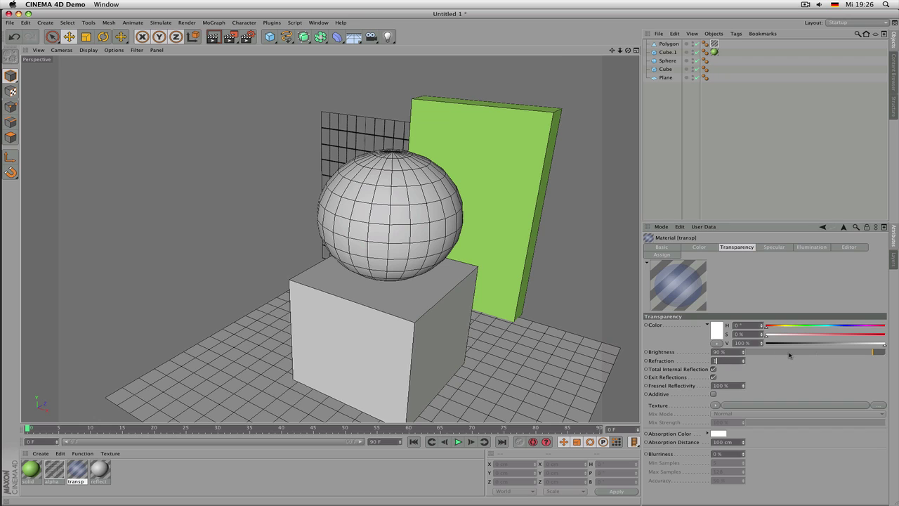
drag(790, 355, 858, 355)
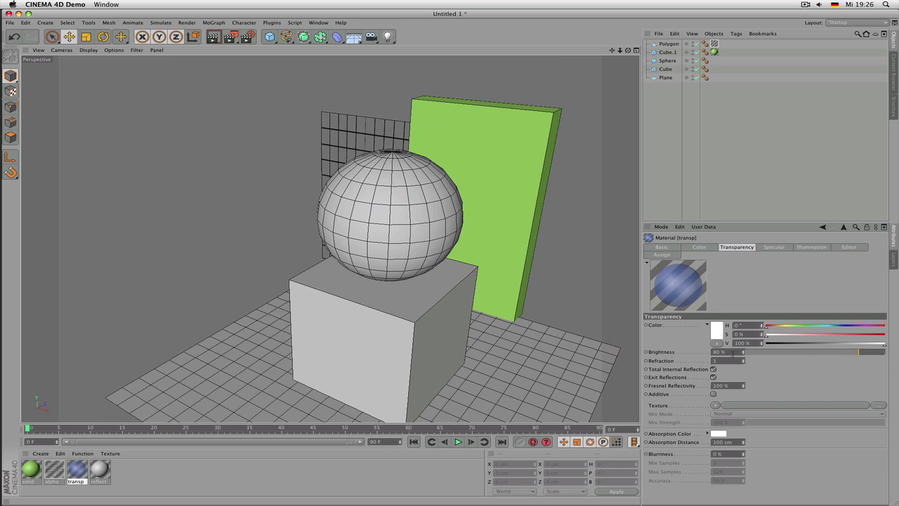
double_click(734, 352)
text(65)
Step: Set the transp material's refraction to 1.5 and its transparency blurriness to 6%
double_click(733, 361)
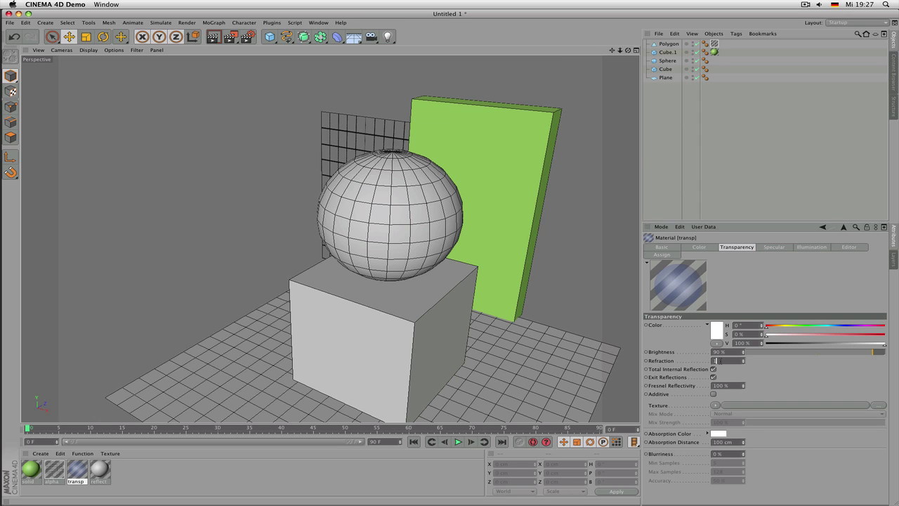
text(.5)
key(Return)
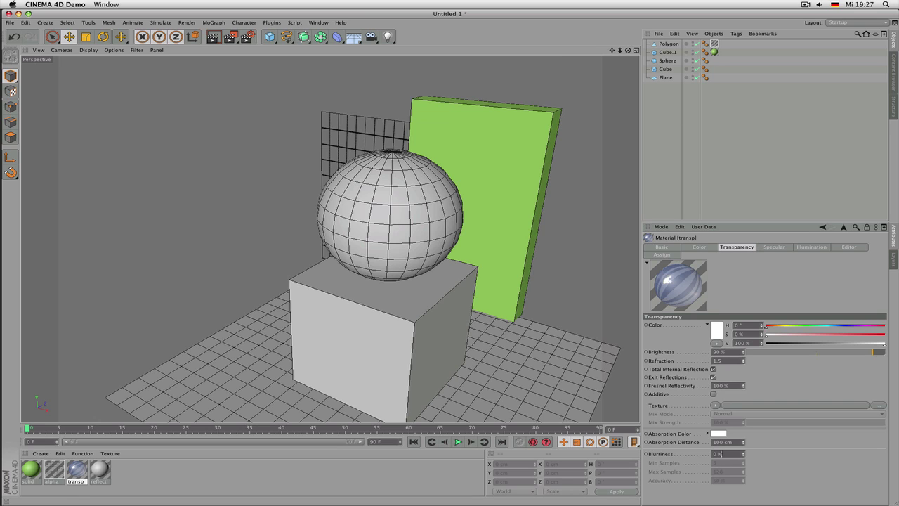
click(721, 453)
text(6)
key(Return)
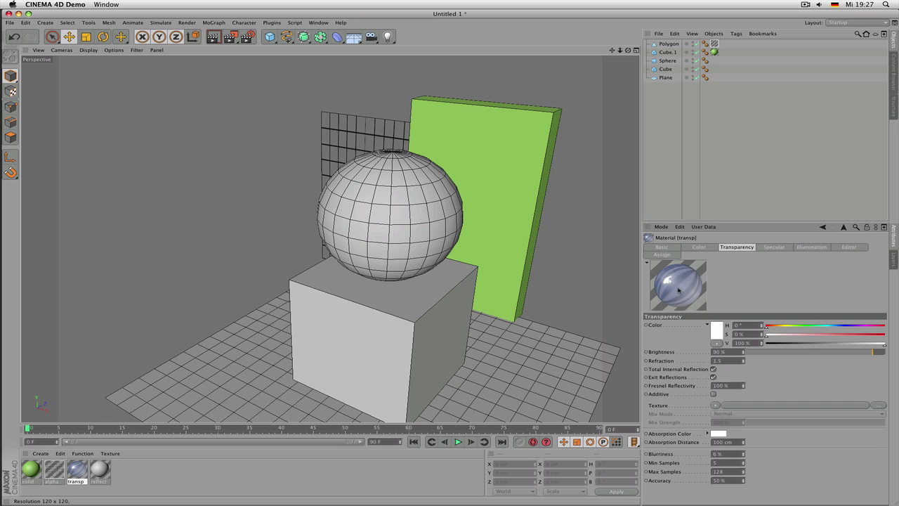
Step: Set the transp material's Max Samples to 44 and apply the material to the sphere
double_click(720, 471)
text(44)
double_click(731, 477)
drag(78, 473, 401, 213)
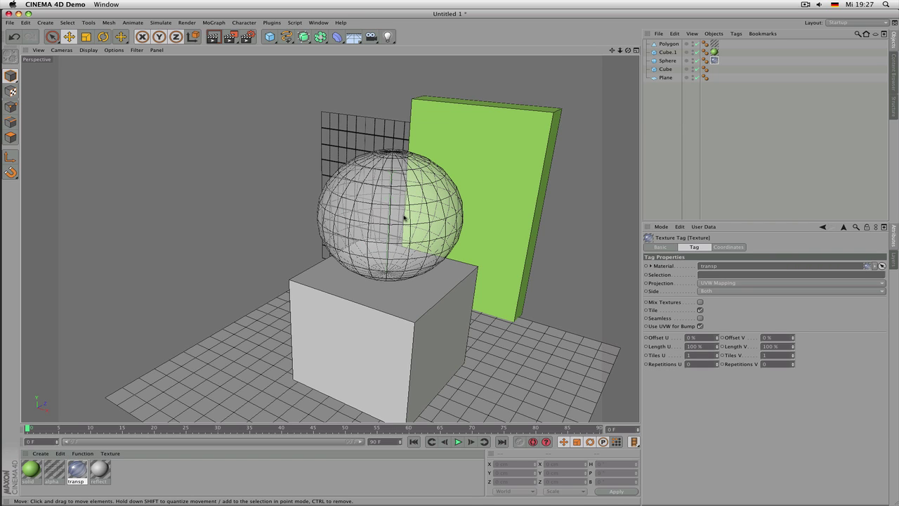
Step: Color the reflect material orange with H 21° and S 73%
drag(621, 52, 526, 101)
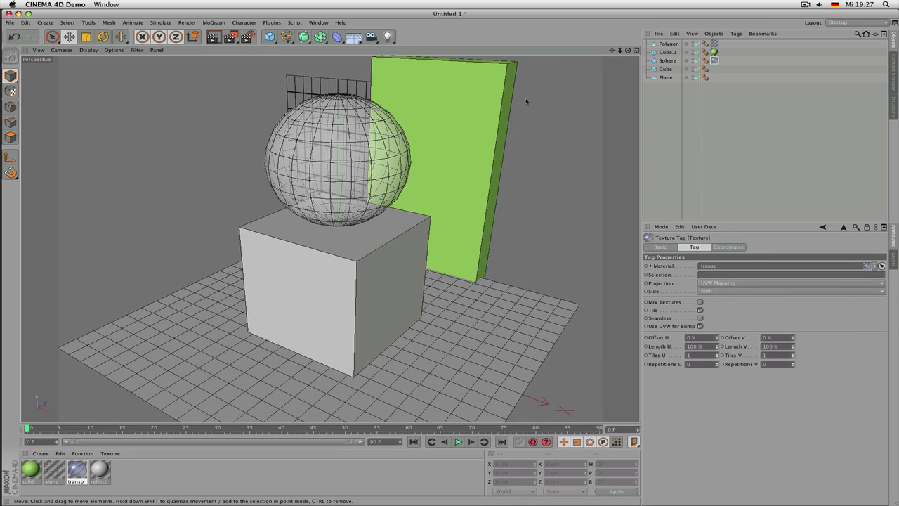
click(107, 469)
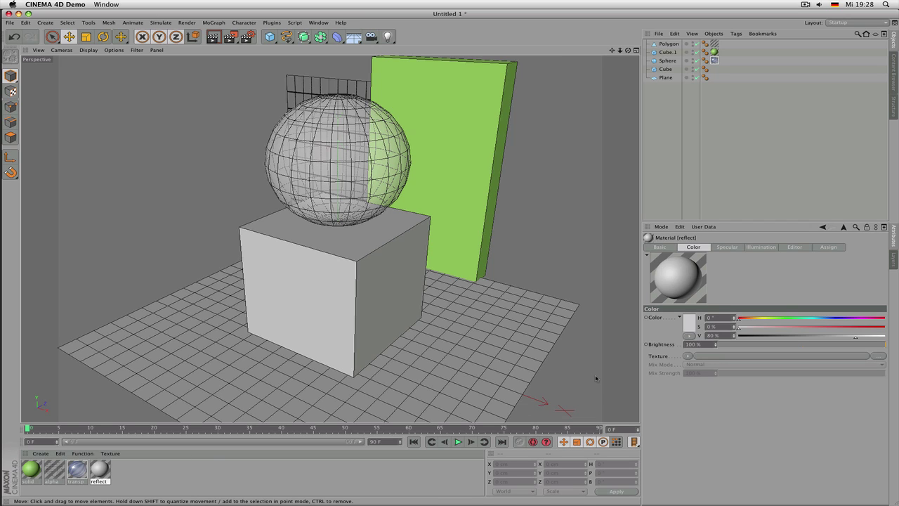
click(748, 320)
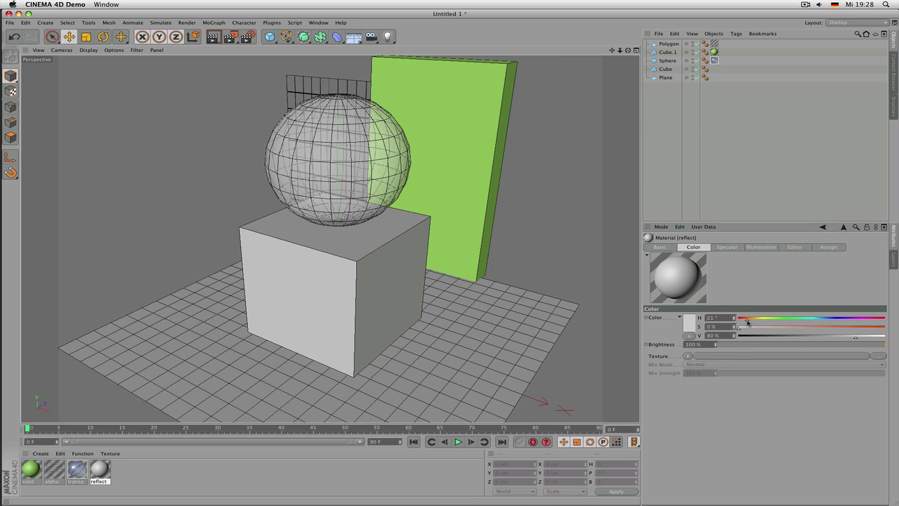
drag(850, 331, 844, 331)
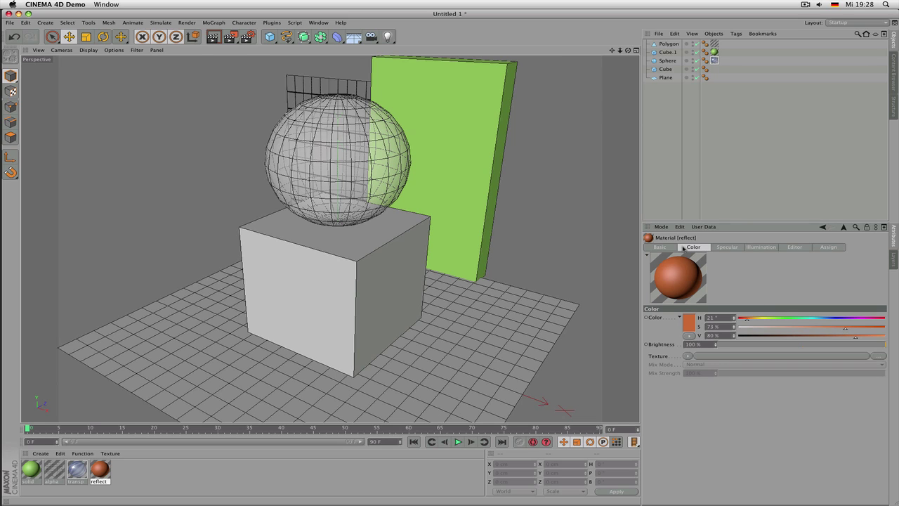
Step: Enable the Reflection channel of the reflect material and open that channel's settings
click(673, 249)
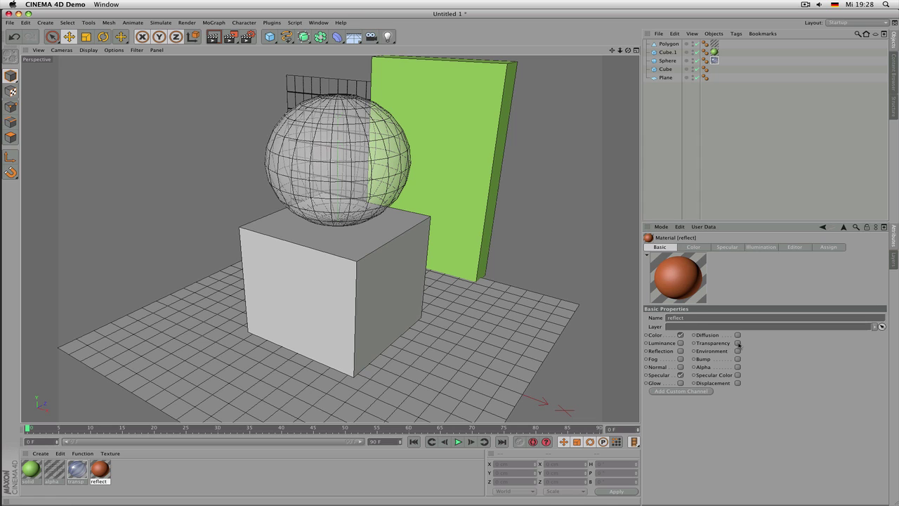
click(738, 343)
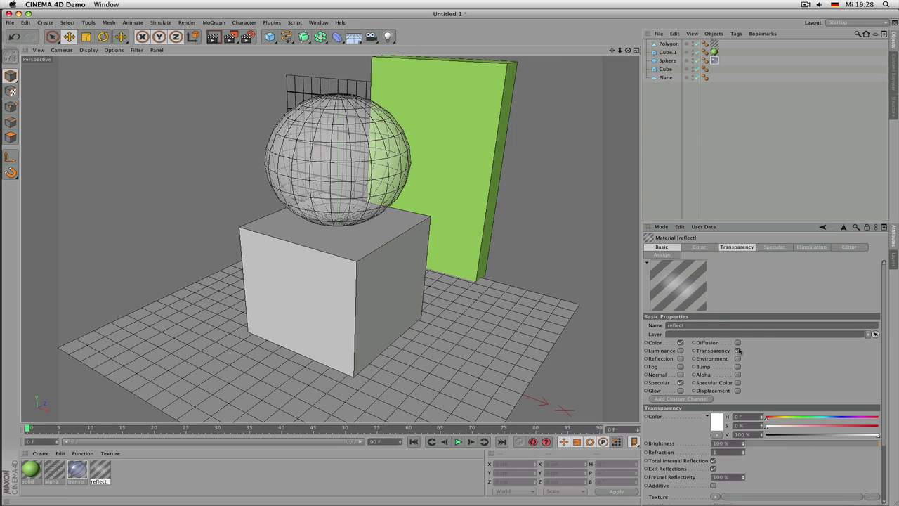
click(738, 350)
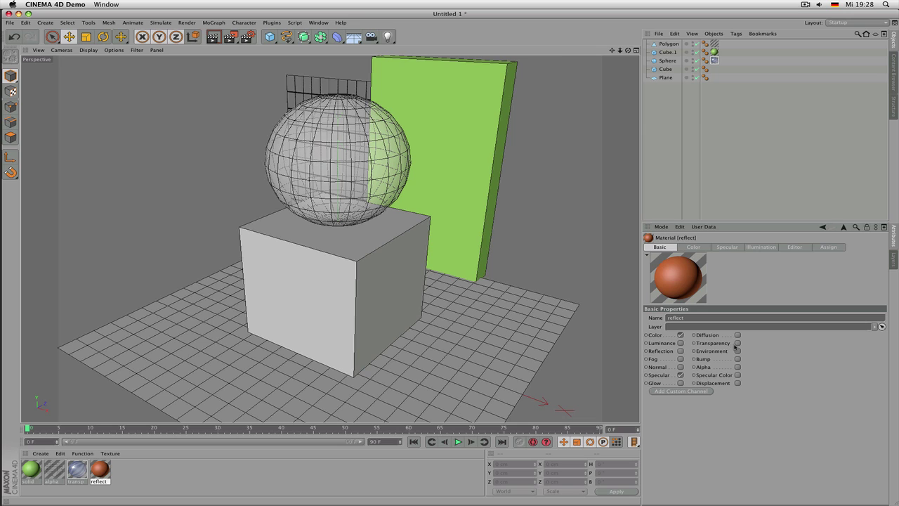
click(681, 351)
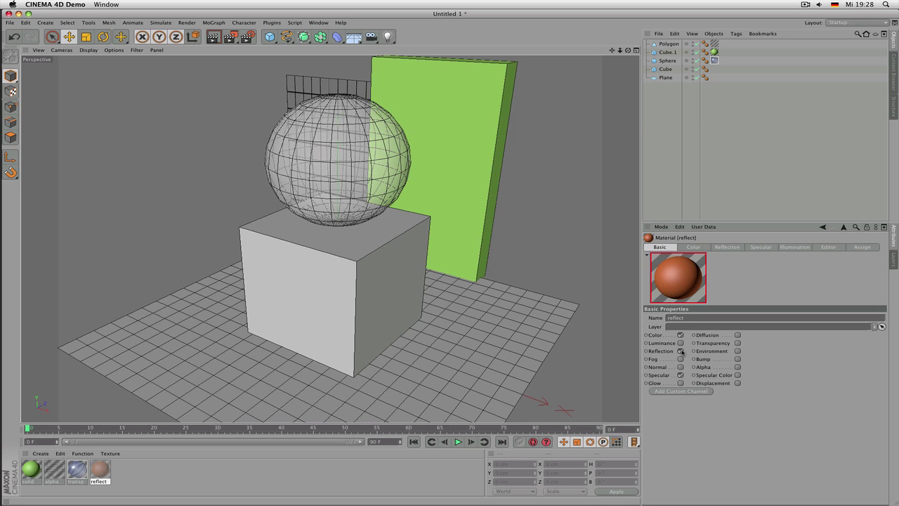
click(728, 247)
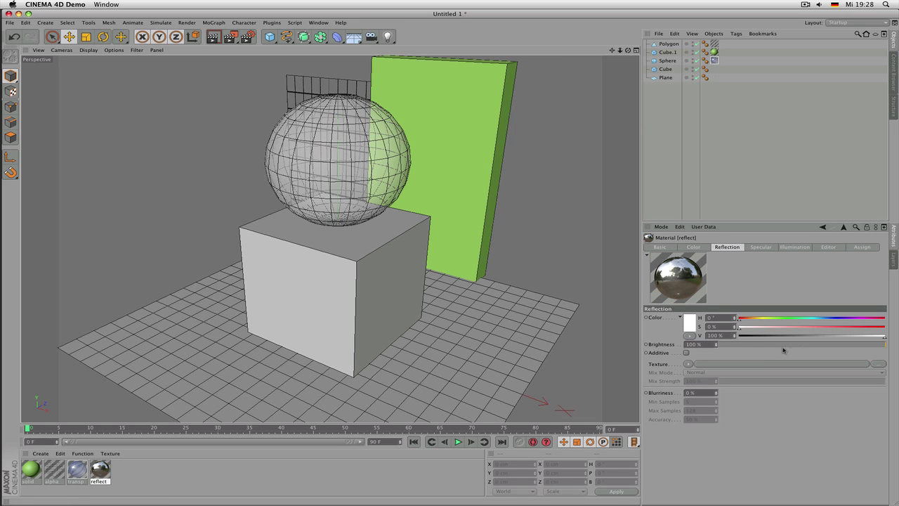
Step: Set the reflect material's reflection brightness to 50% and apply the material to the cube beneath the sphere
click(828, 345)
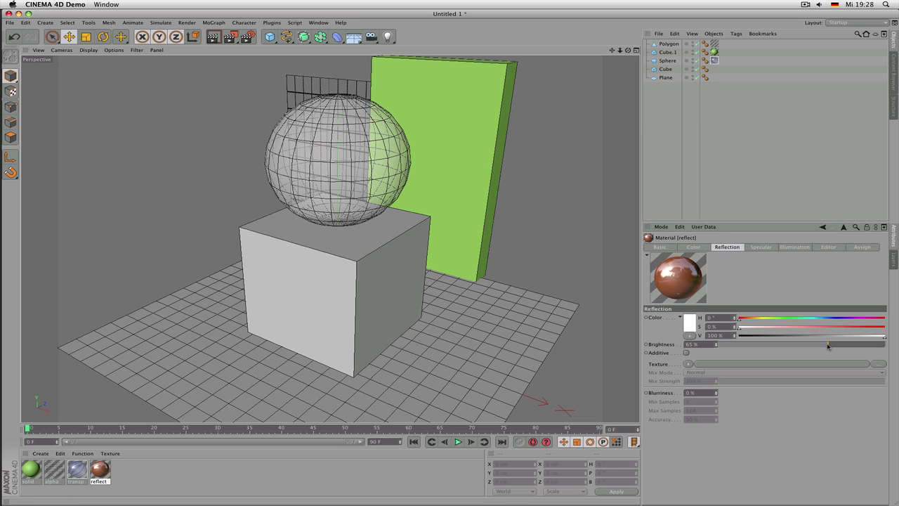
drag(827, 345, 804, 349)
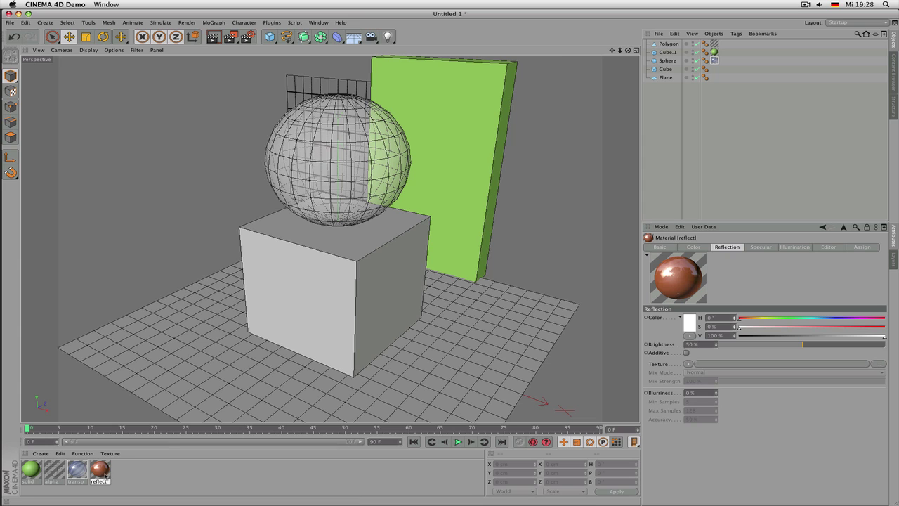
drag(104, 474, 338, 277)
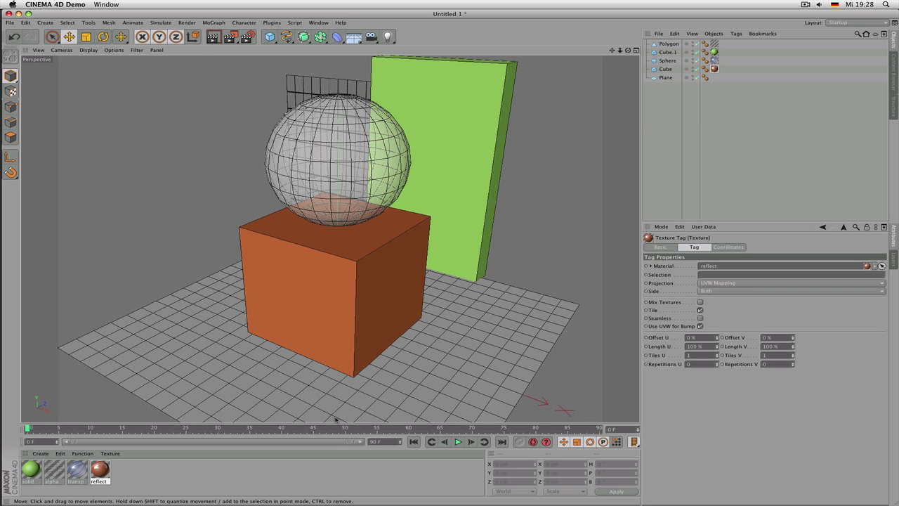
Step: Create a new material and name it floor
double_click(158, 480)
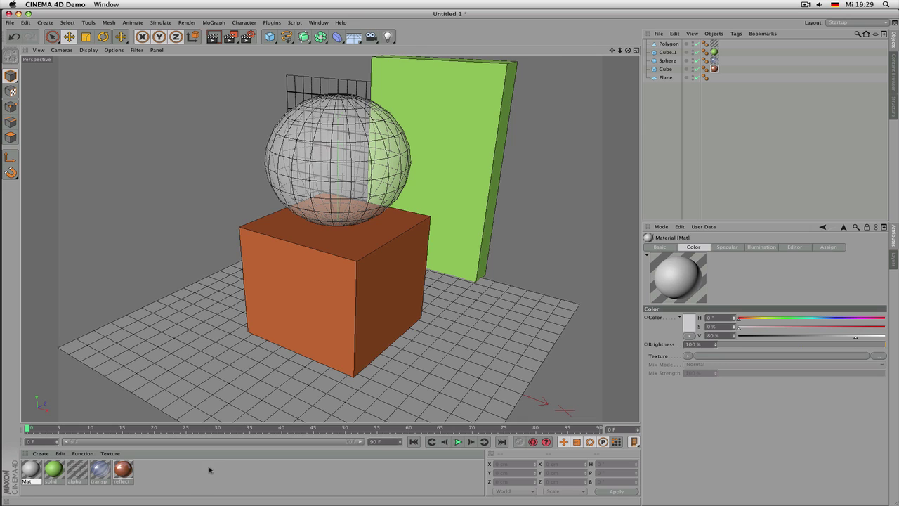
click(41, 453)
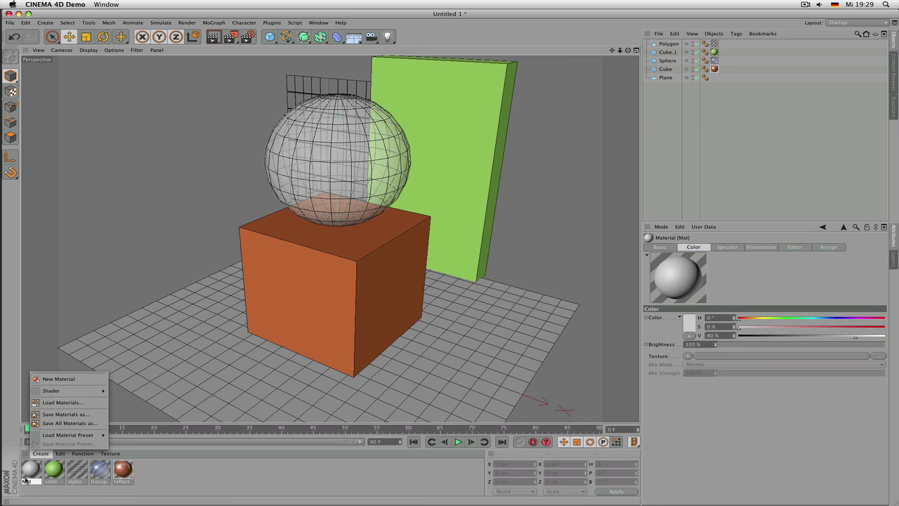
click(26, 480)
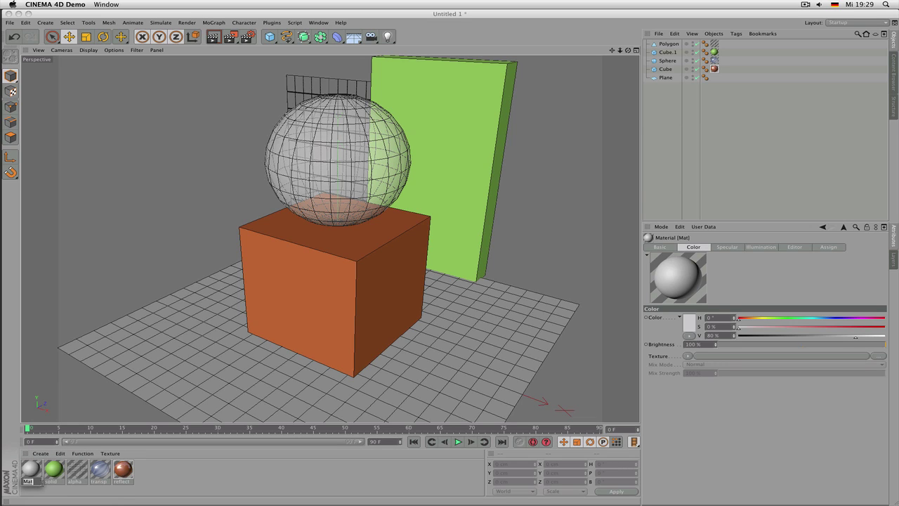
key(BackSpace)
text(floor)
key(Return)
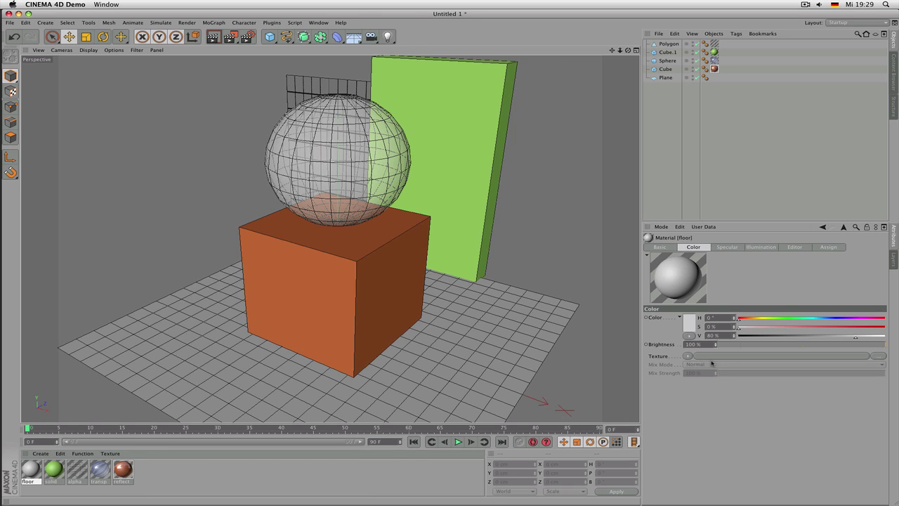
Step: Color the floor material yellow with H 57°, S 64% and V 92%, and apply it to the plane
click(761, 320)
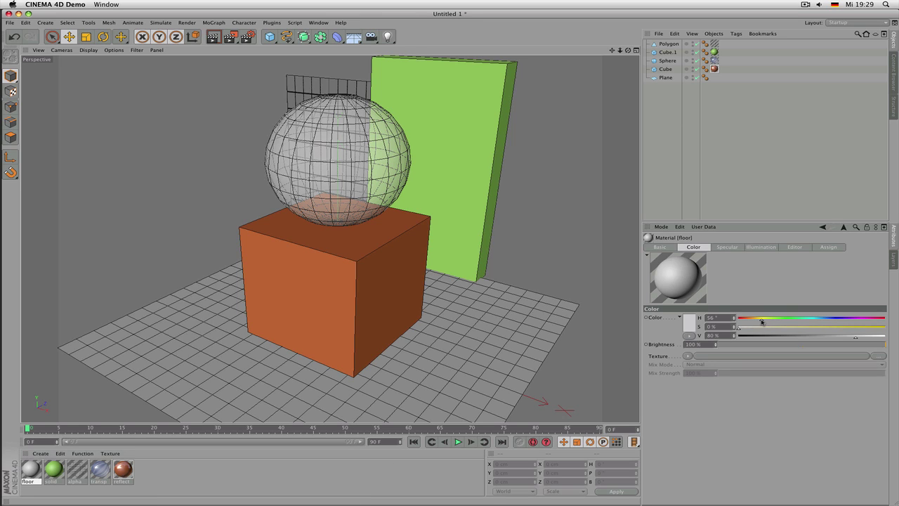
click(833, 328)
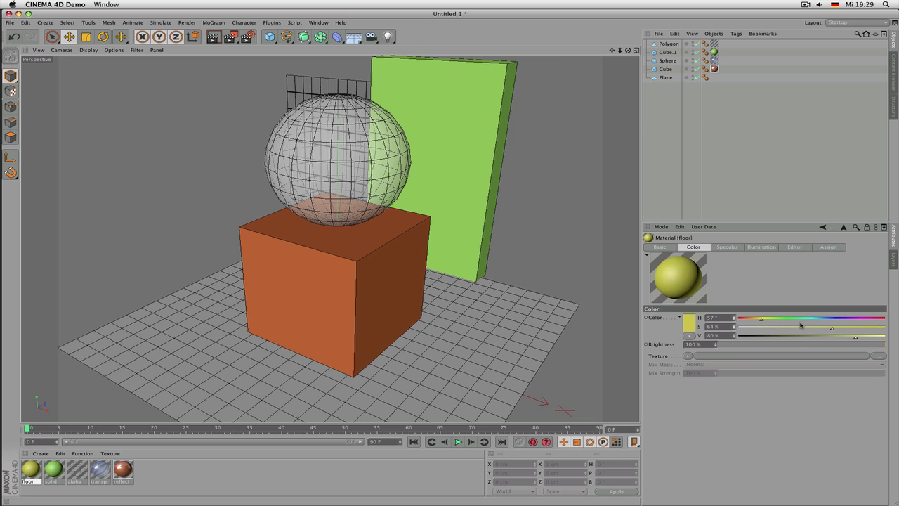
click(873, 336)
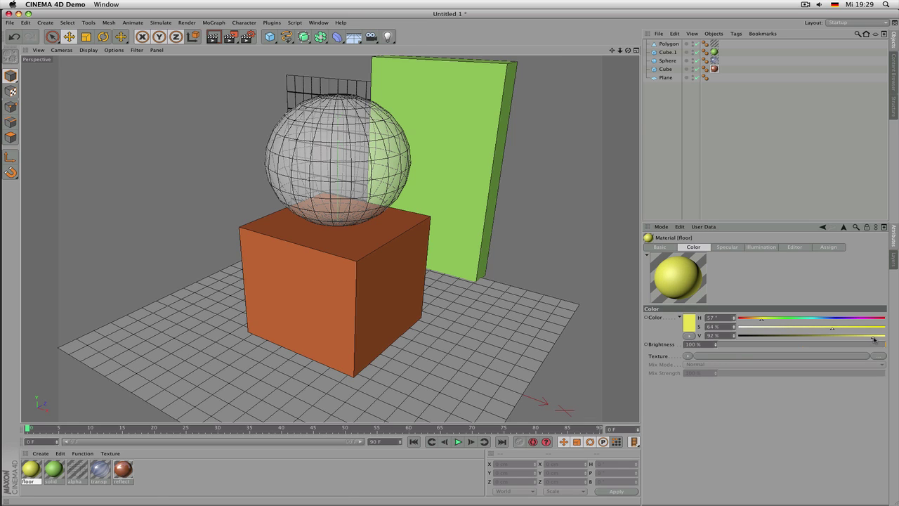
drag(33, 477, 186, 361)
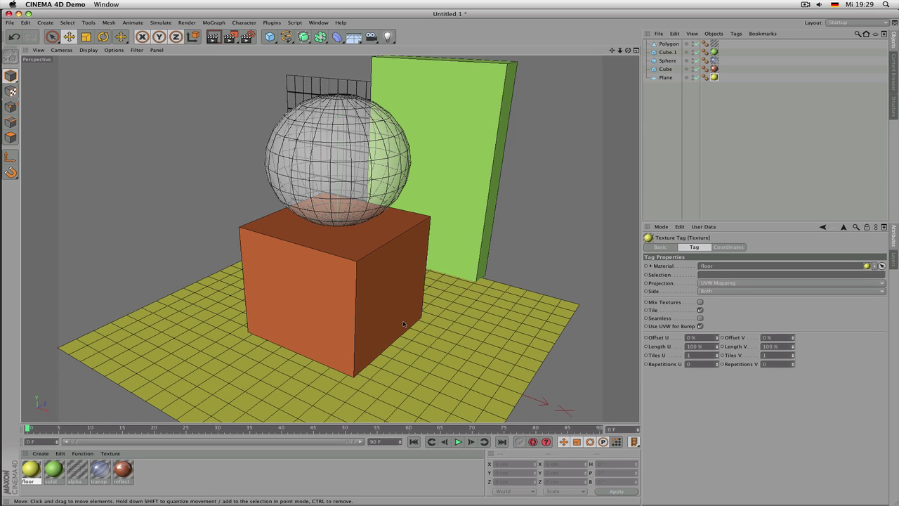
Step: Add a Sky object to the scene
alt+drag(335, 317, 326, 294)
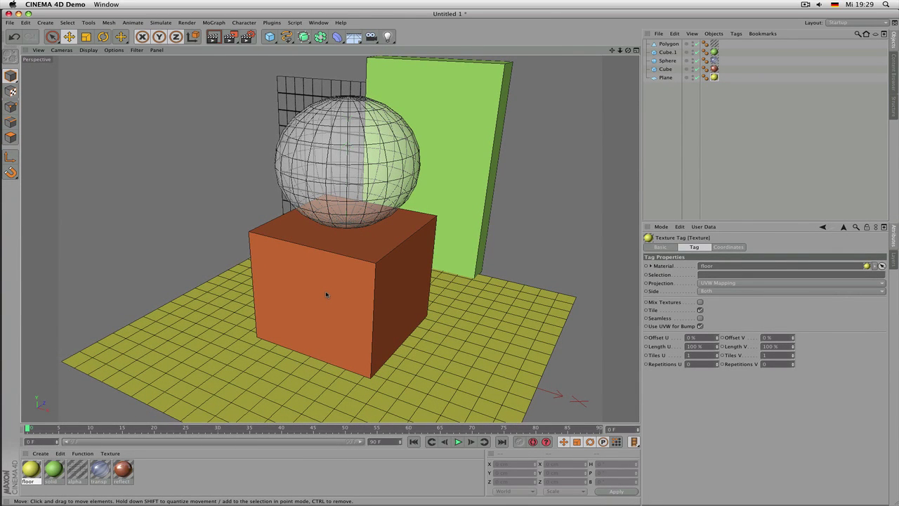
mouse_move(330, 302)
alt+mouse_down()
mouse_move(395, 307)
mouse_move(329, 302)
alt+mouse_up()
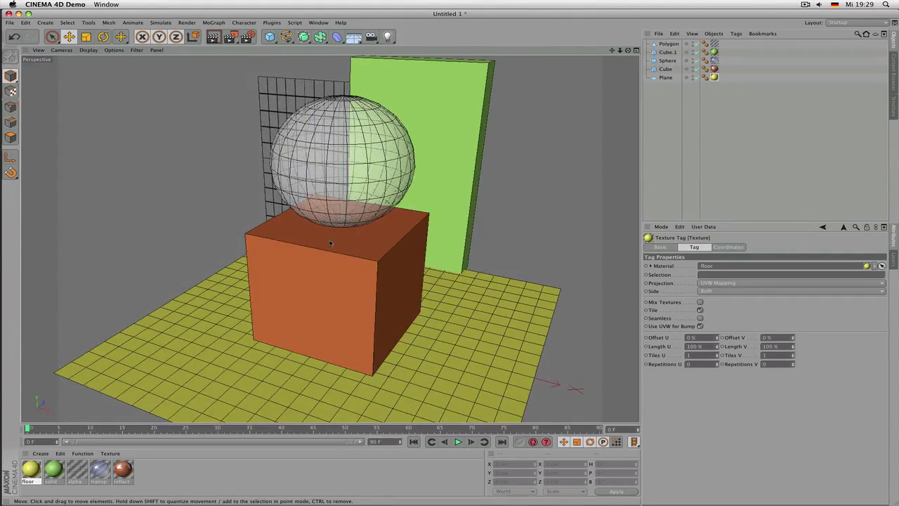
alt+drag(334, 245, 313, 313)
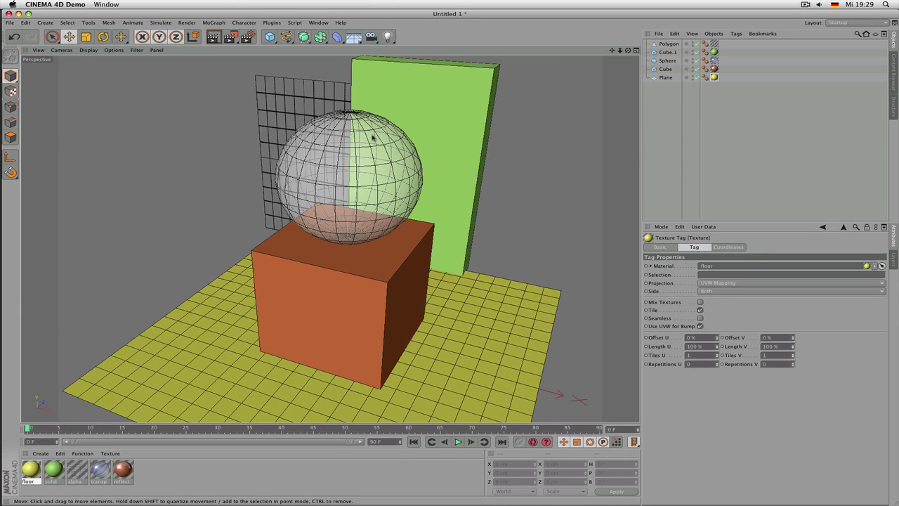
click(355, 40)
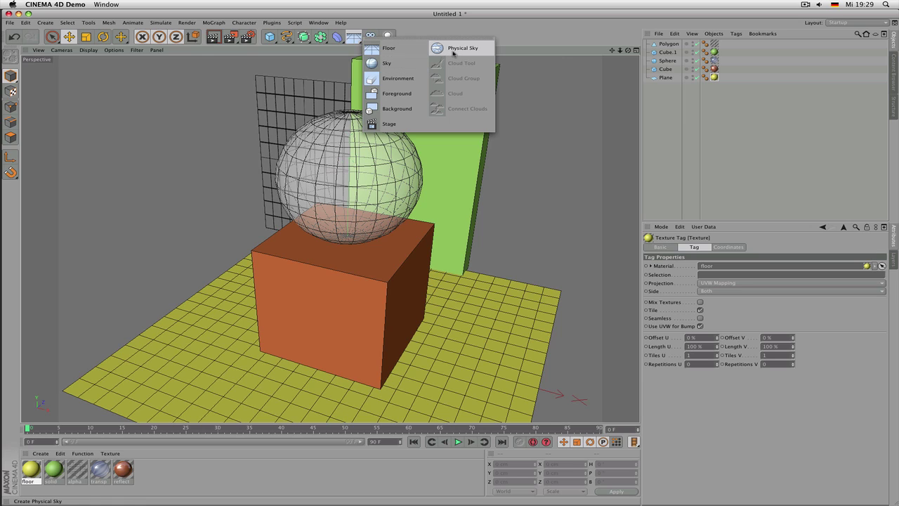
click(404, 65)
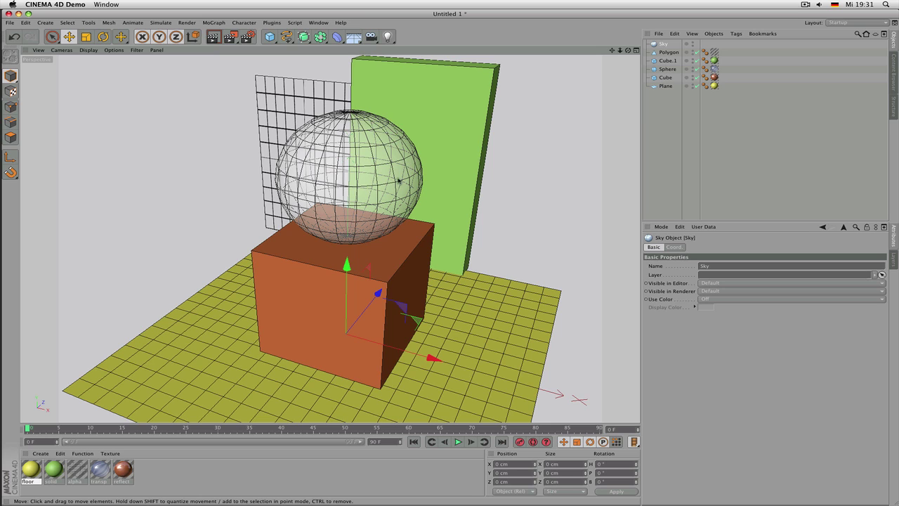
Step: Render the perspective view to check the materials on the objects, and return to the editor display
scroll(397, 181, down, 1)
scroll(388, 169, up, 1)
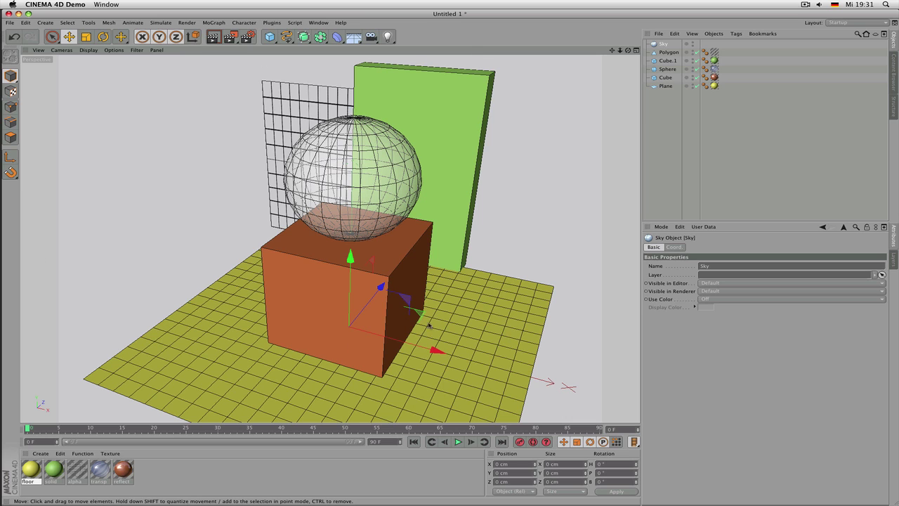
mouse_move(340, 192)
alt+mouse_down()
mouse_move(309, 203)
mouse_move(355, 202)
alt+mouse_up()
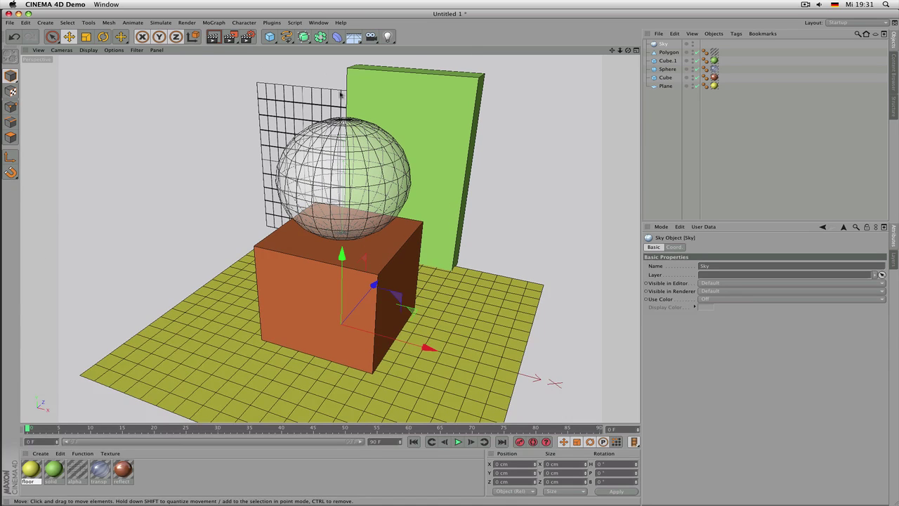
click(212, 38)
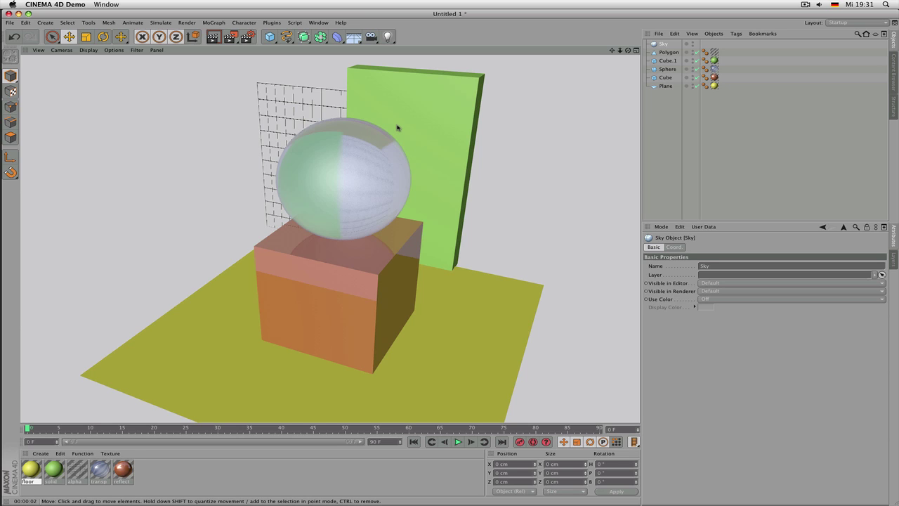
click(127, 137)
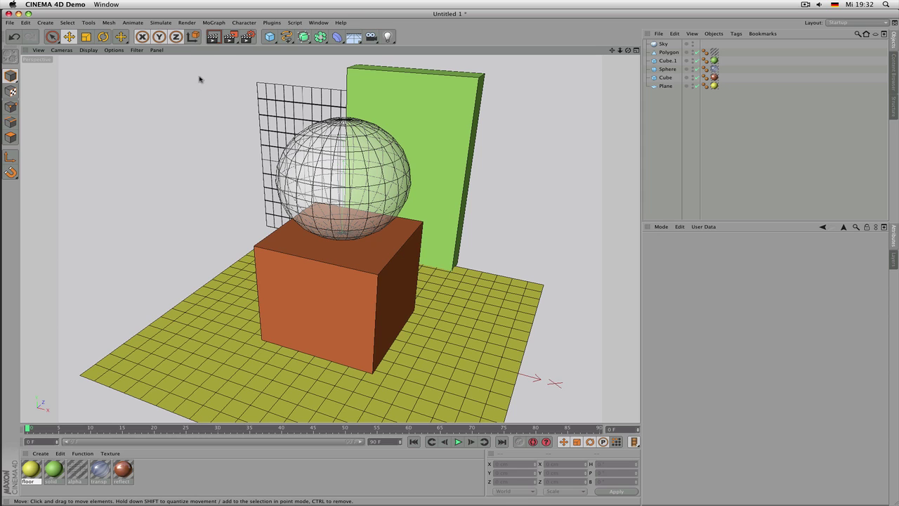
click(212, 38)
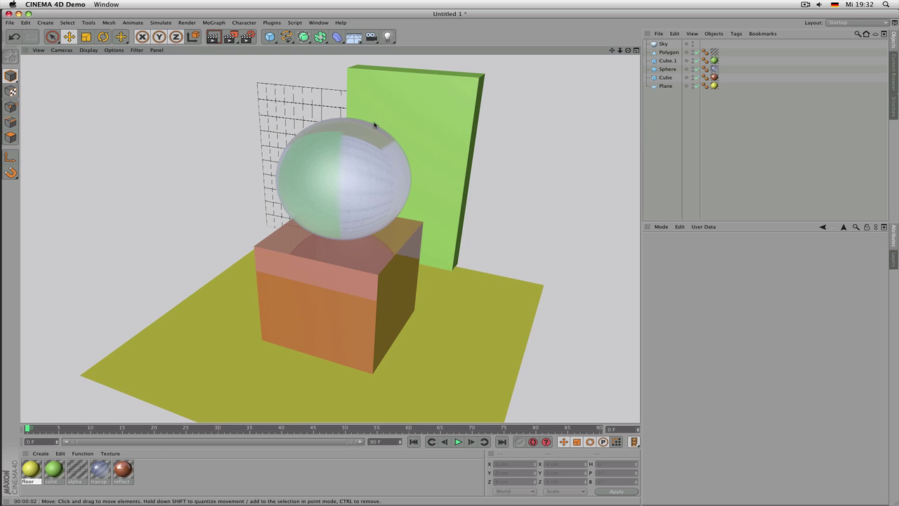
click(451, 106)
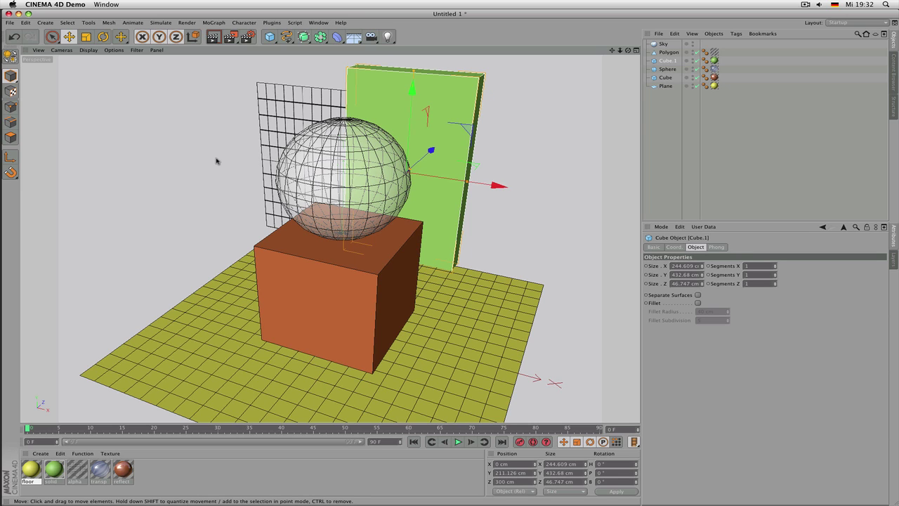
click(181, 146)
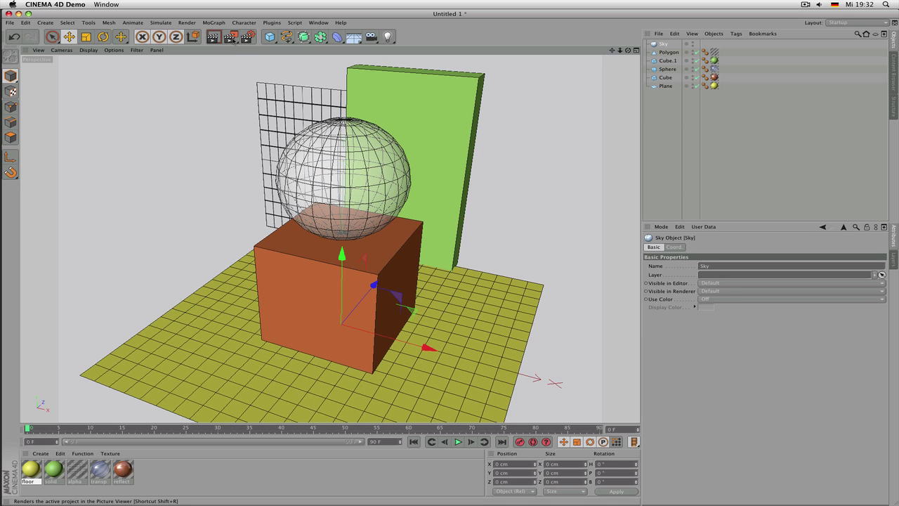
Step: Render a region covering the sphere's lower part and the adjoining corner of the red cube with Render Region
click(230, 36)
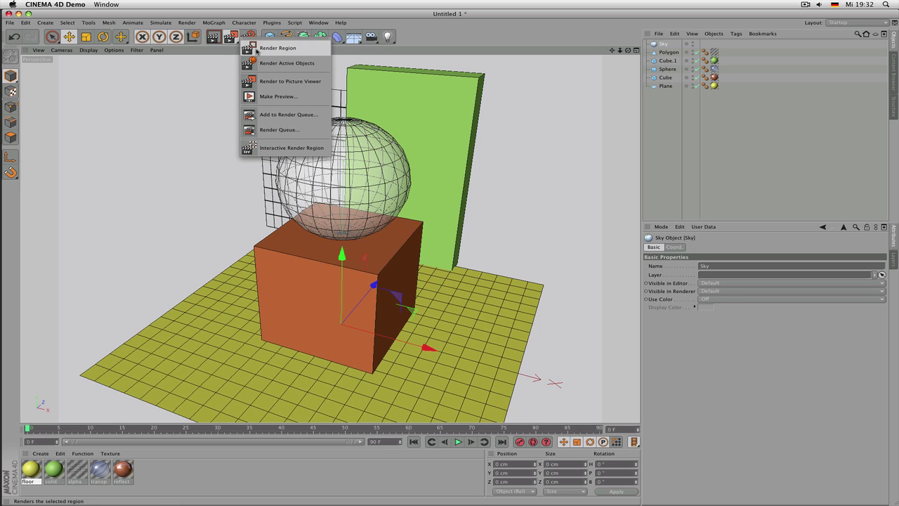
click(299, 47)
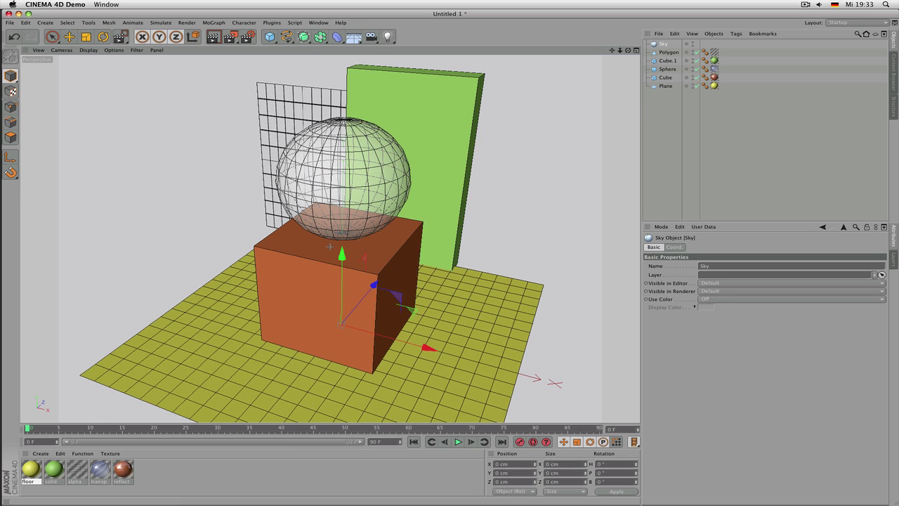
drag(220, 187, 323, 265)
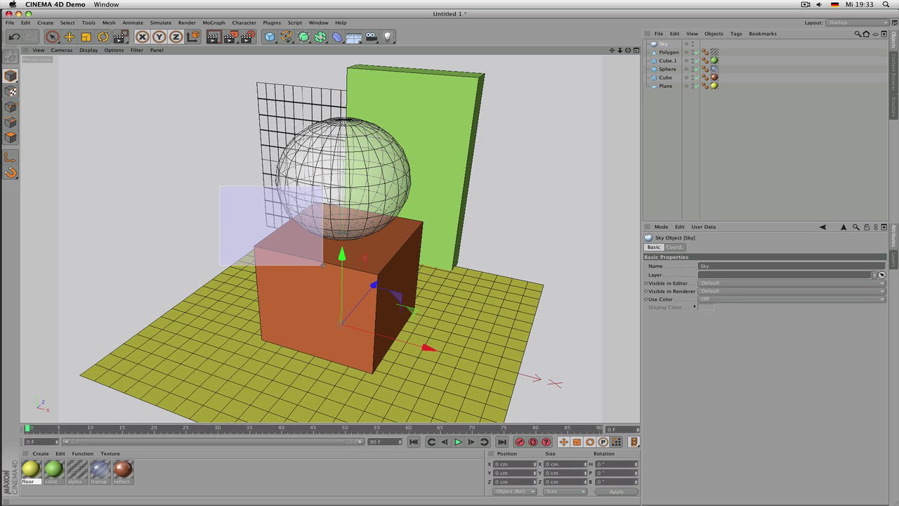
drag(322, 265, 321, 268)
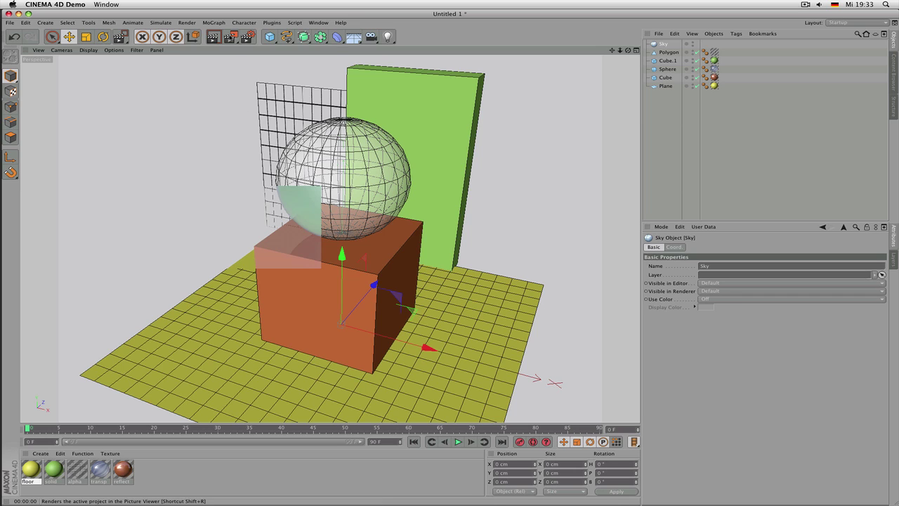
Step: Render further regions over parts of the sphere and the green wall, and clear them back to the editor display
drag(248, 36, 258, 51)
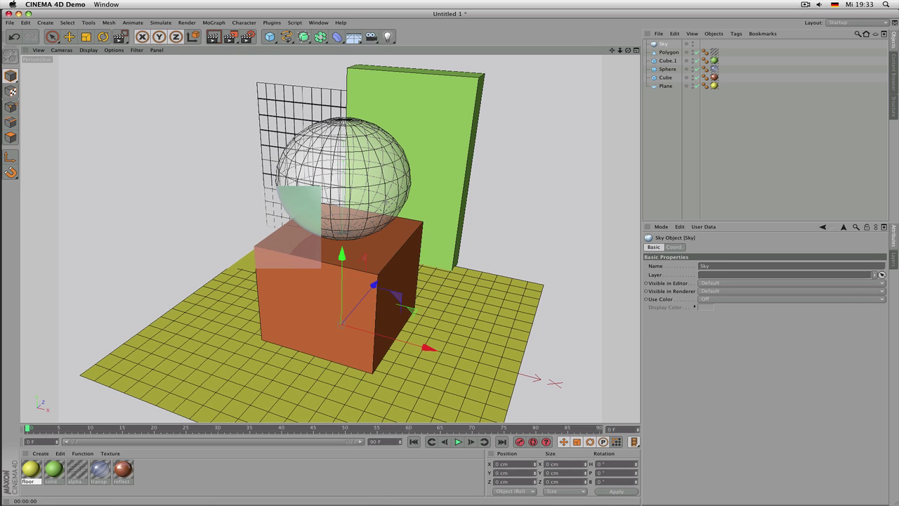
drag(380, 201, 430, 245)
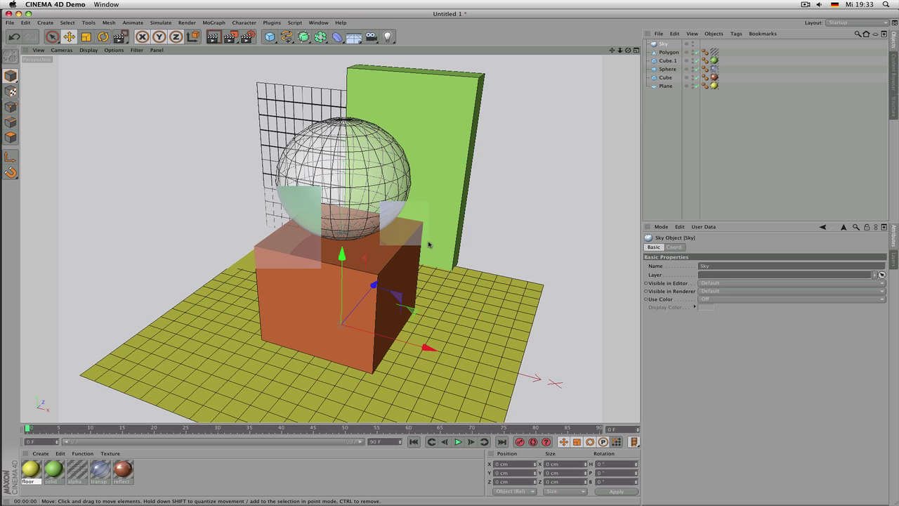
drag(248, 37, 337, 152)
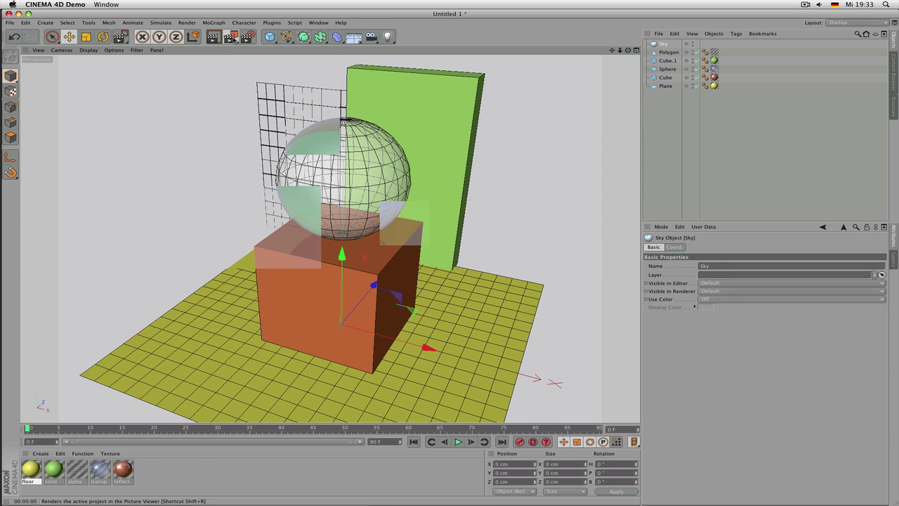
drag(247, 37, 274, 48)
drag(371, 104, 503, 152)
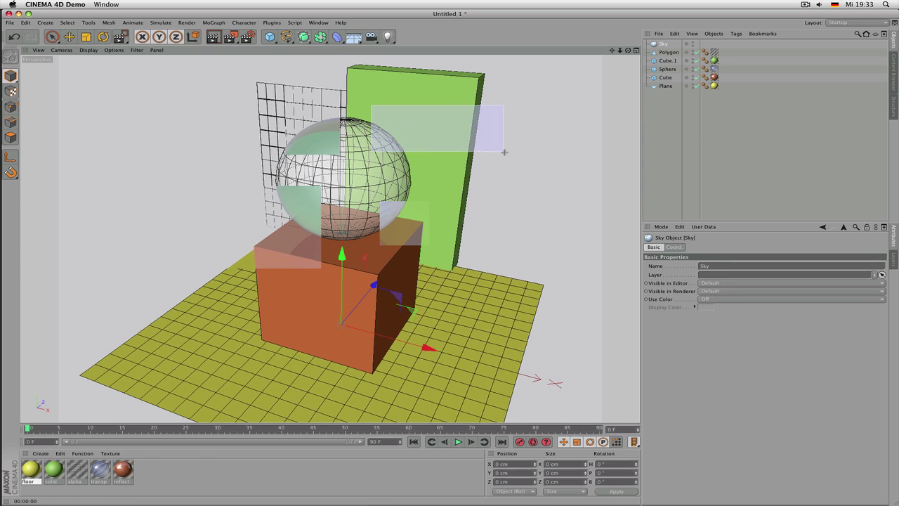
click(385, 142)
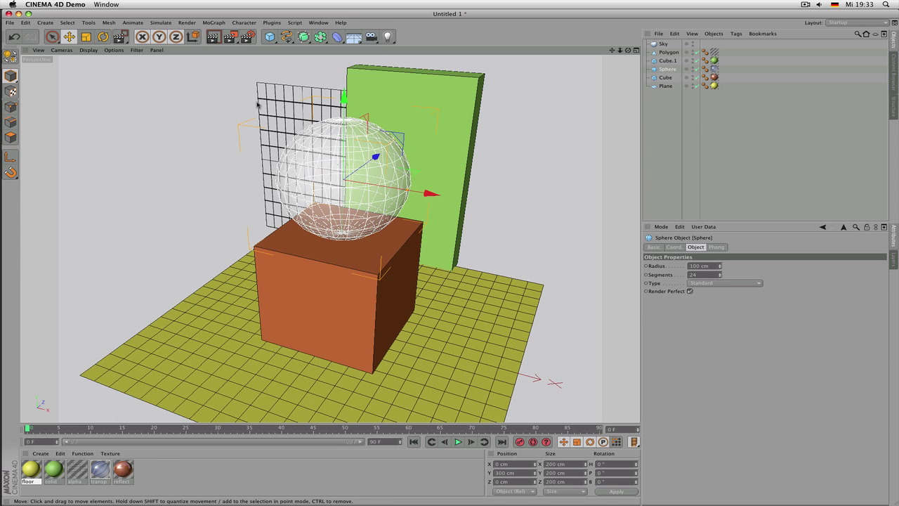
click(246, 69)
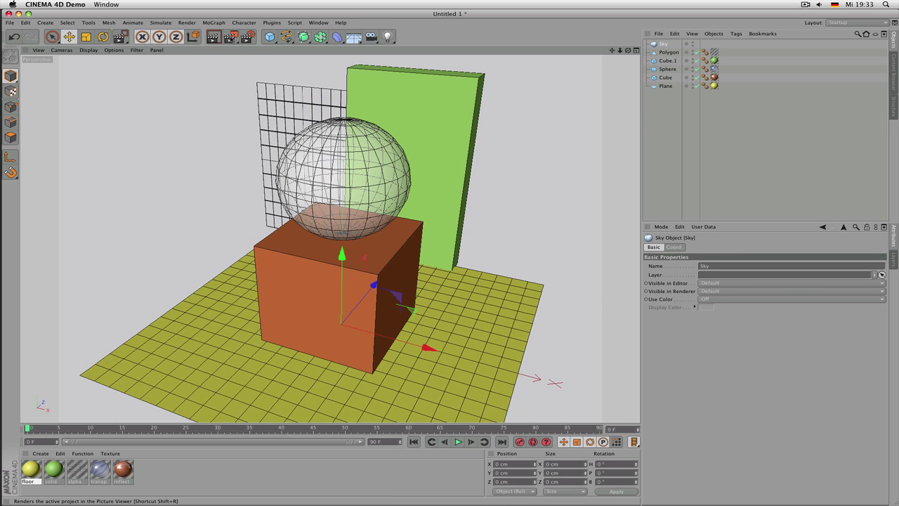
Step: Select the red cube and render it alone with Render Active Objects, and return to the editor display
click(230, 37)
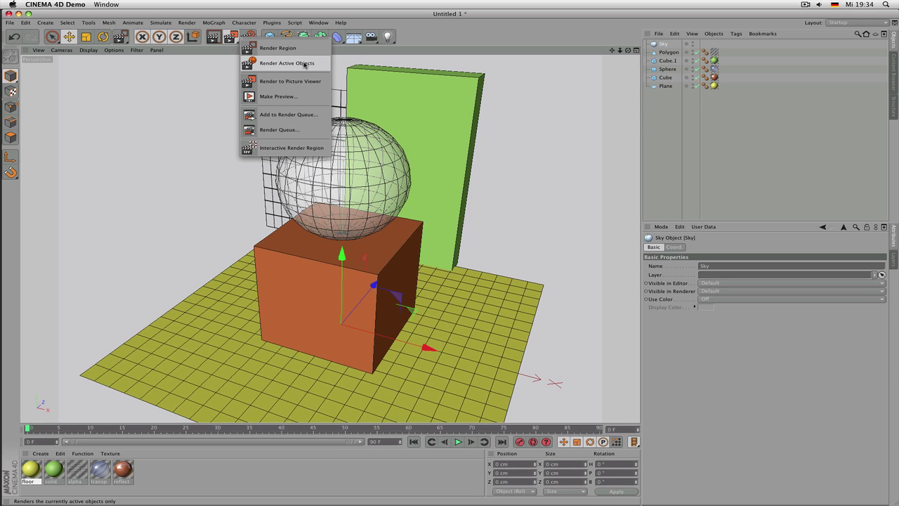
click(453, 42)
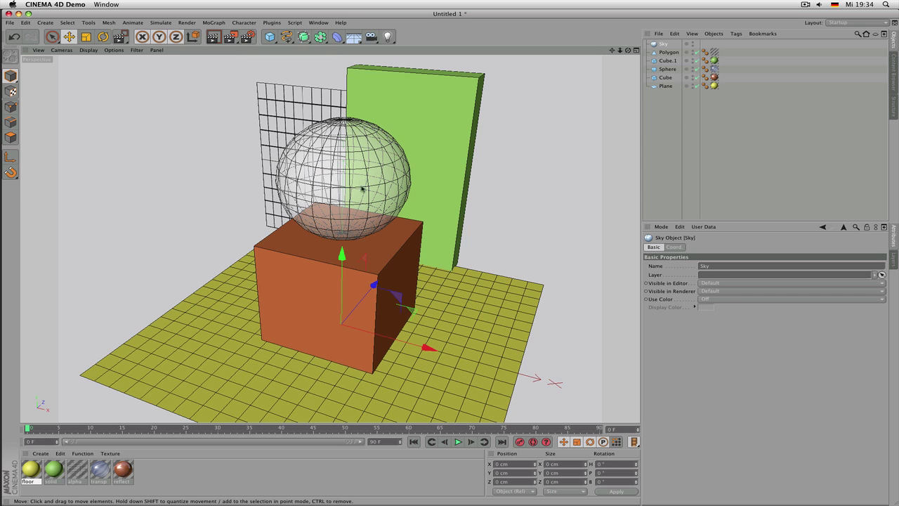
click(381, 251)
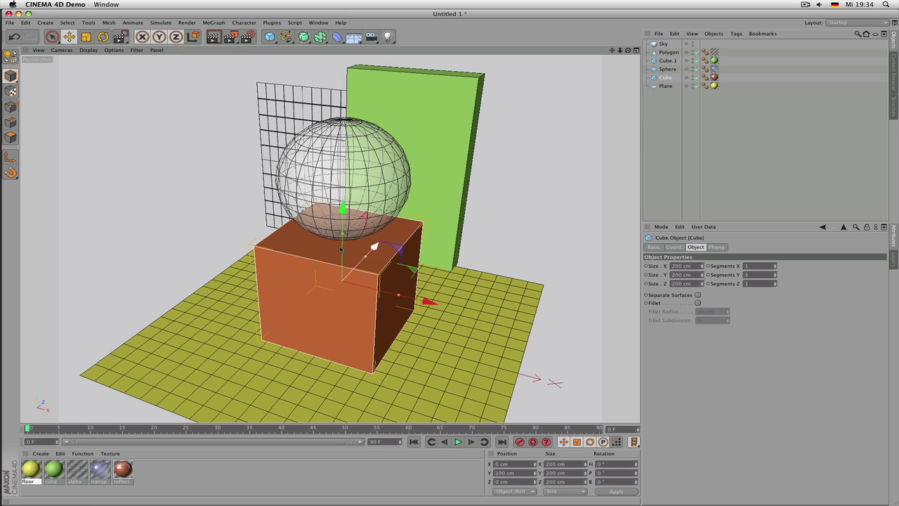
click(246, 37)
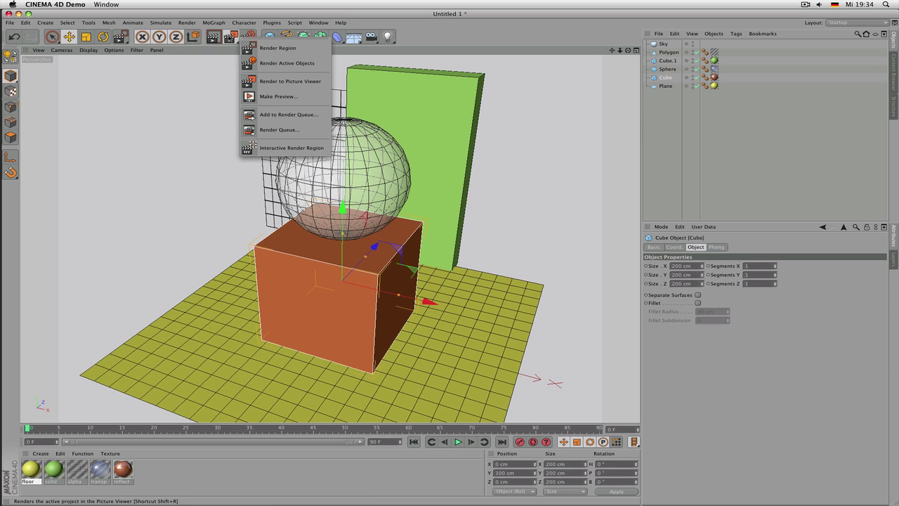
click(308, 68)
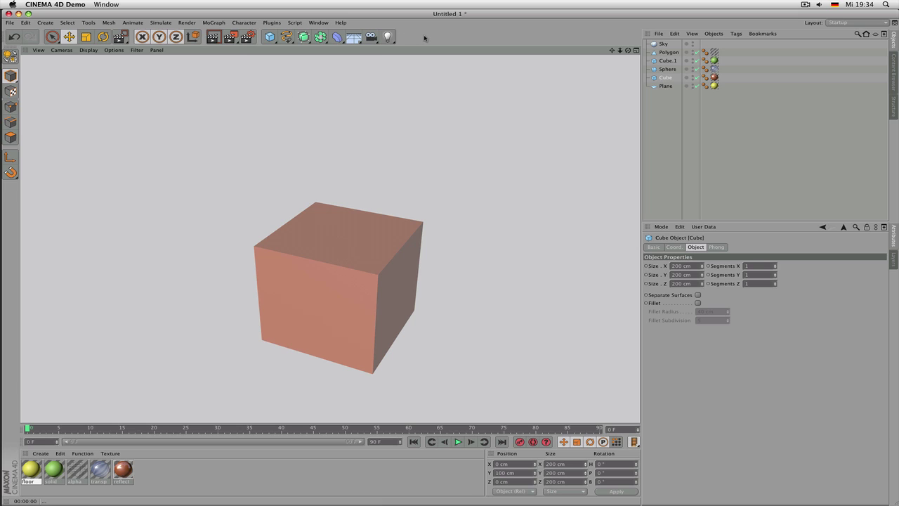
click(356, 216)
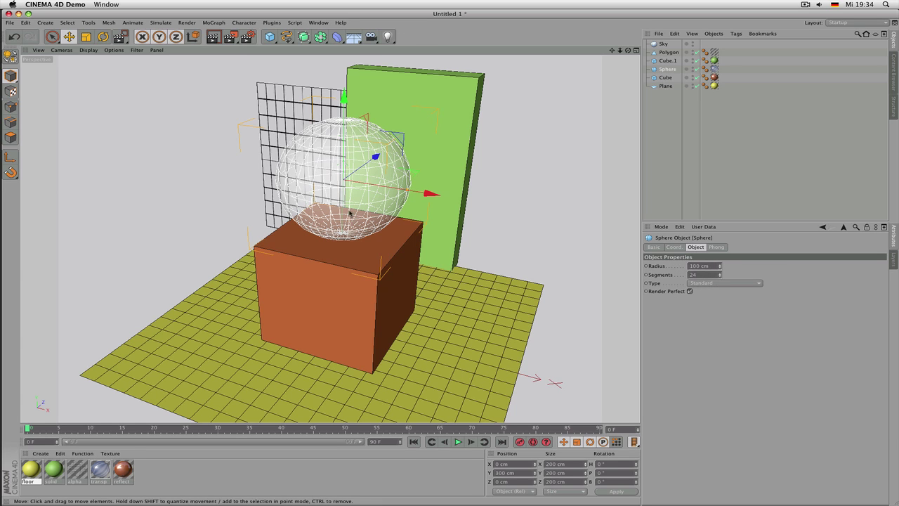
Step: Render the scene to the Picture Viewer and move the viewer window over the middle of the viewport
click(232, 37)
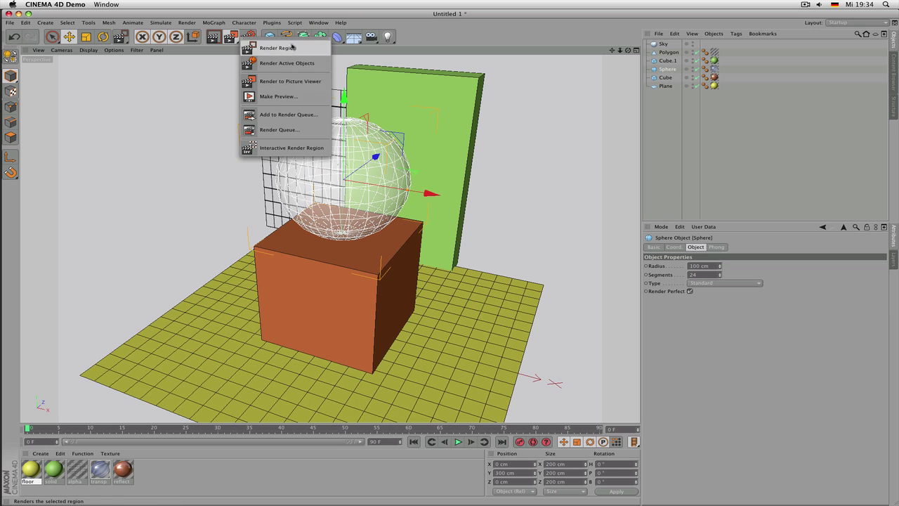
click(278, 47)
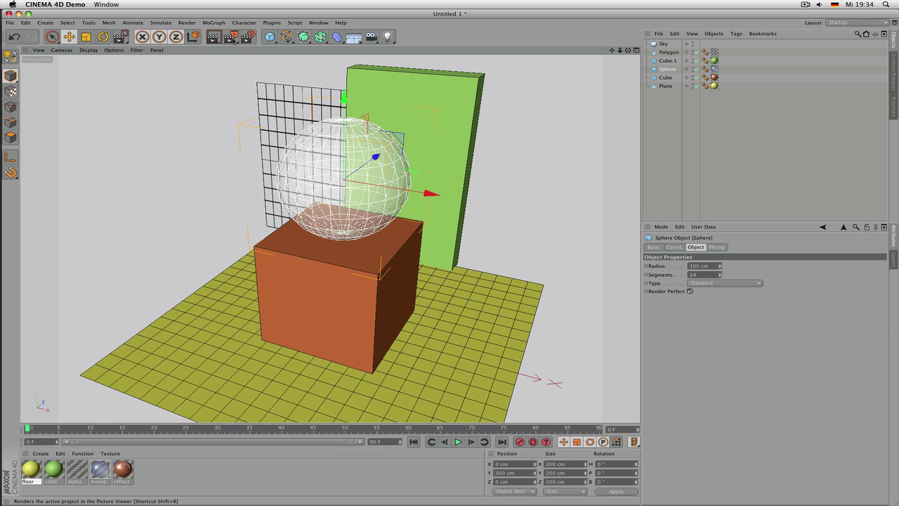
click(231, 36)
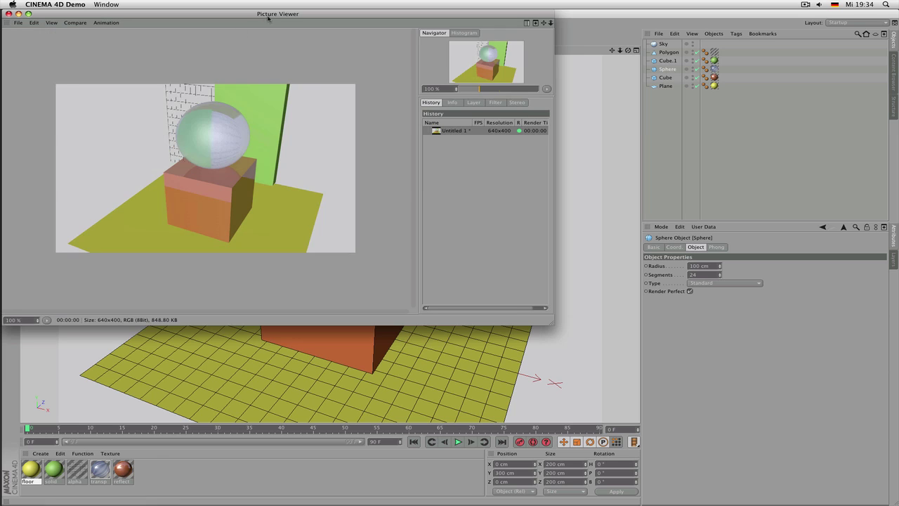
drag(272, 15, 329, 88)
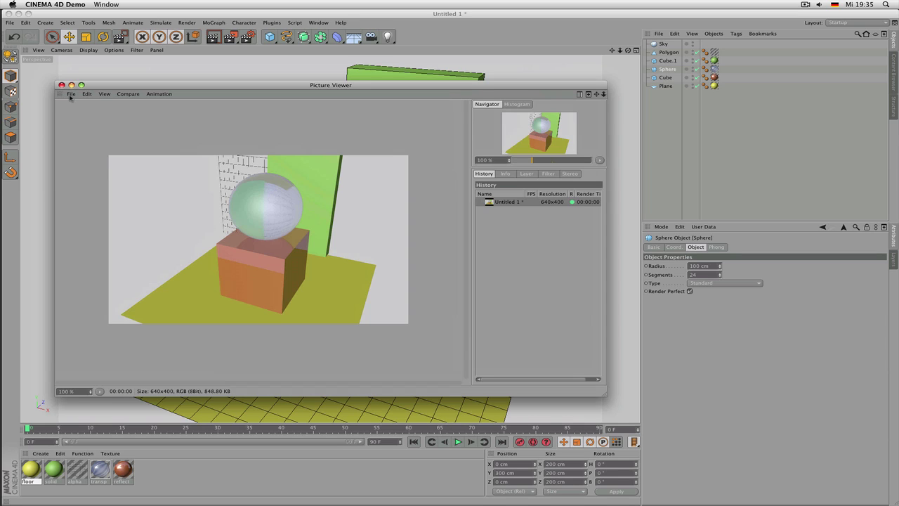
Step: Try to save the rendered image from the Picture Viewer
click(71, 94)
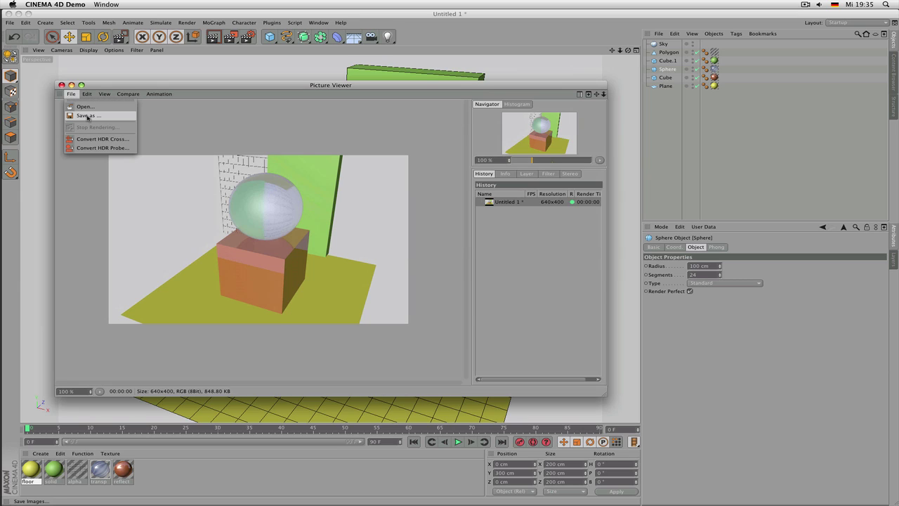
click(87, 116)
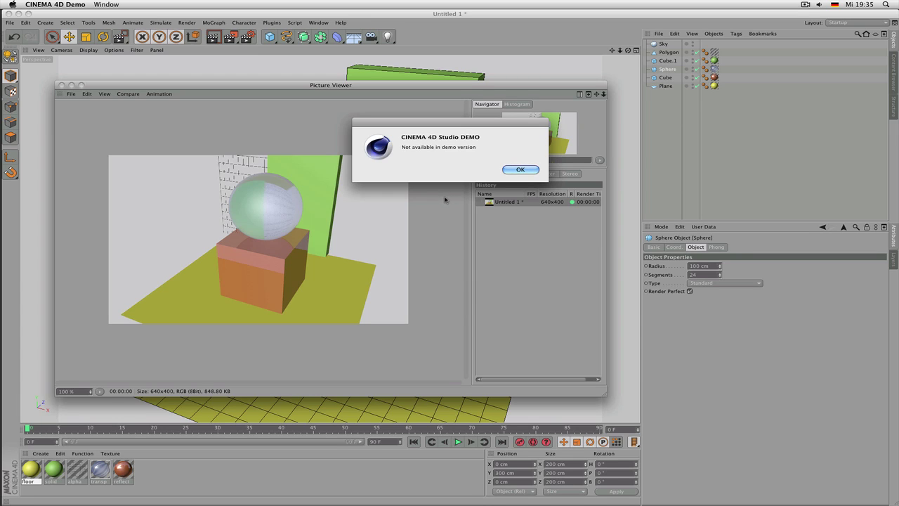
click(509, 171)
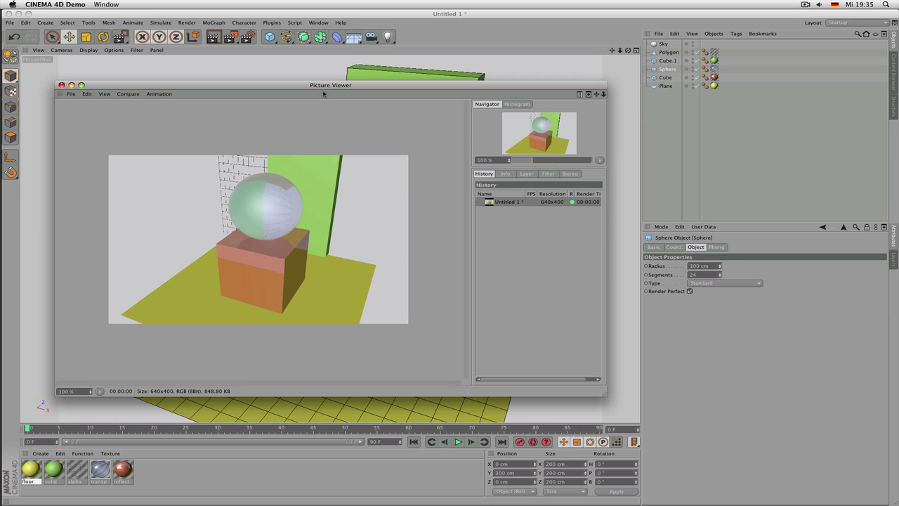
click(69, 93)
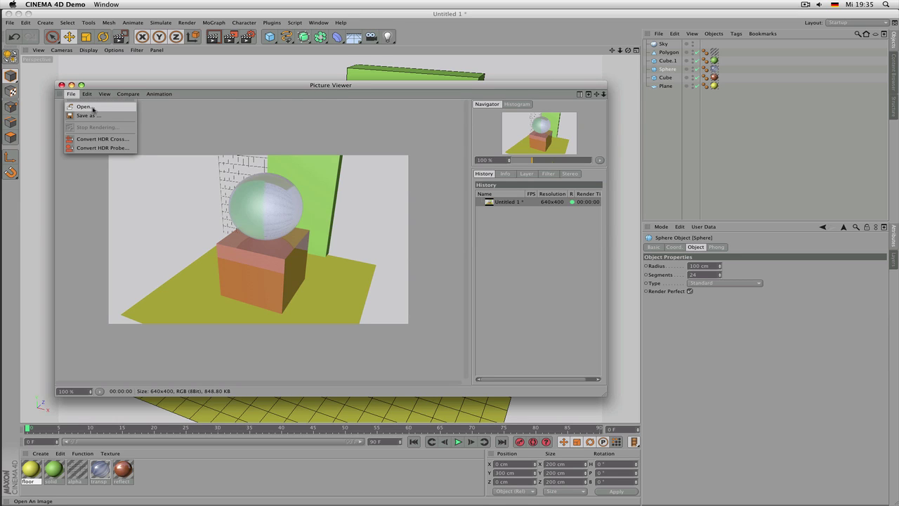
mouse_move(89, 97)
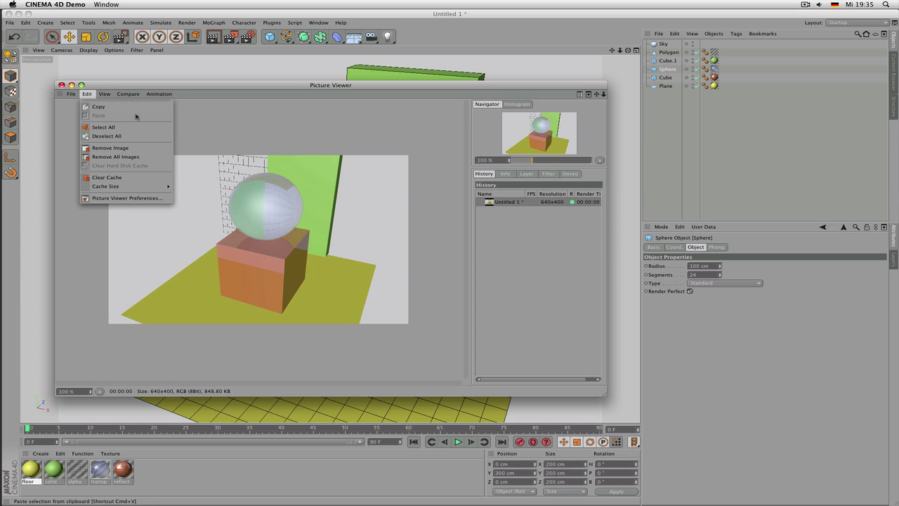
click(198, 131)
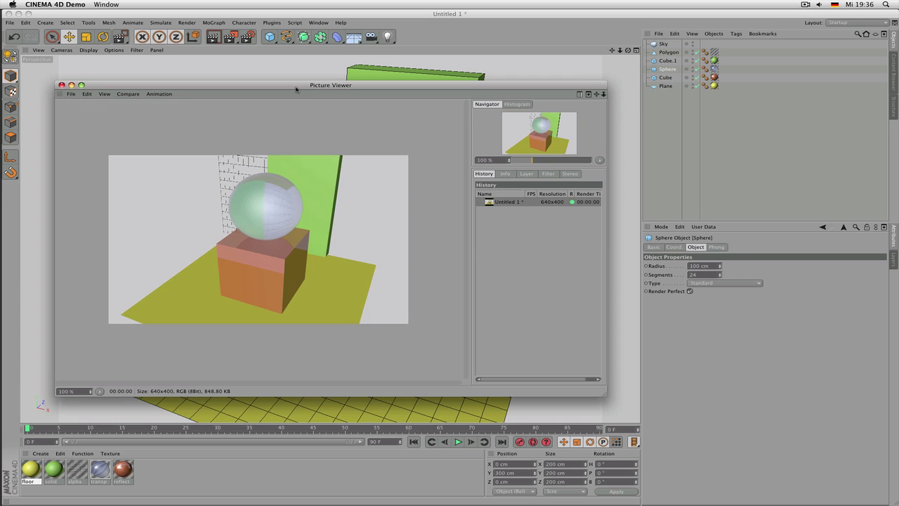
Step: Try to copy the rendered image from the Picture Viewer
click(71, 94)
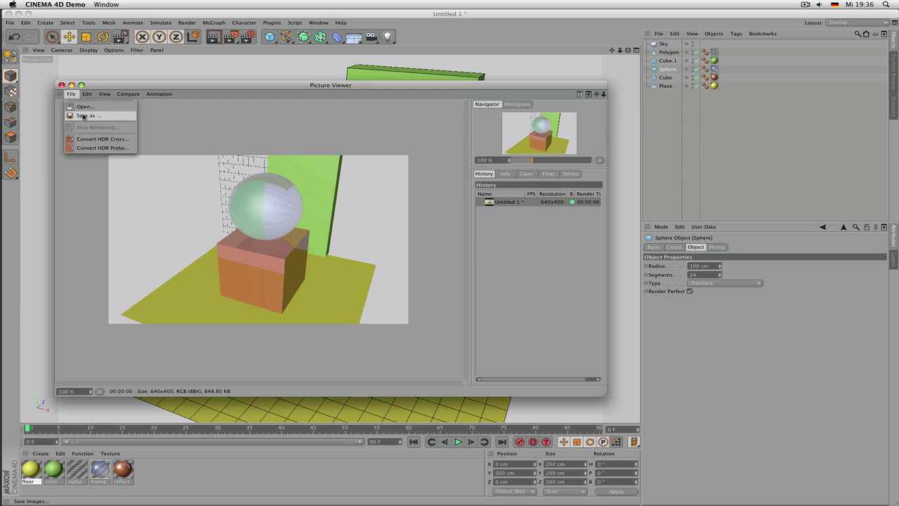
mouse_move(87, 94)
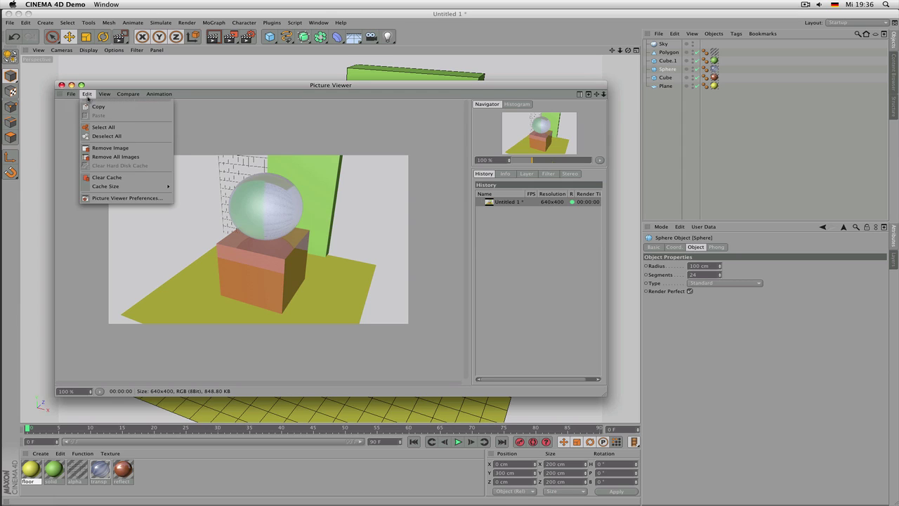
click(132, 110)
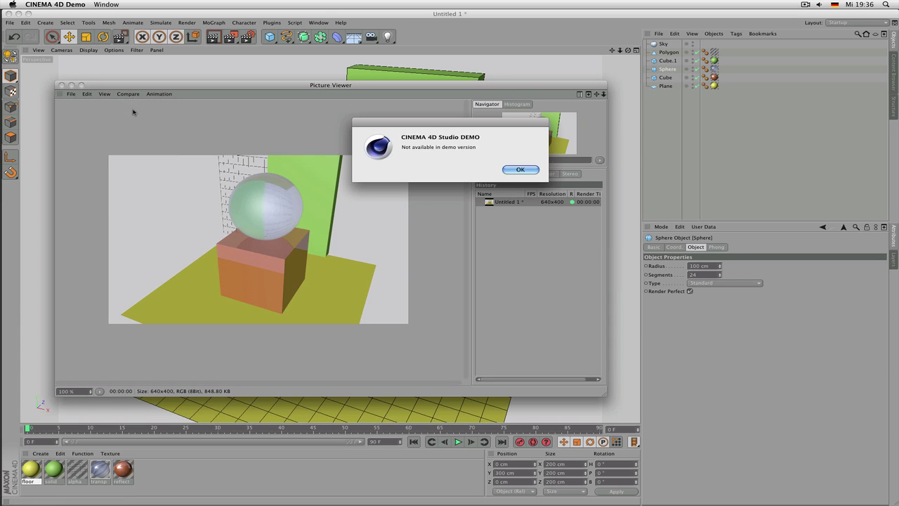
click(521, 170)
Step: Switch to Photoshop and create a new RGB document of 1920 × 1200 pixels at 72 pixels per inch with a transparent background
mouse_move(15, 162)
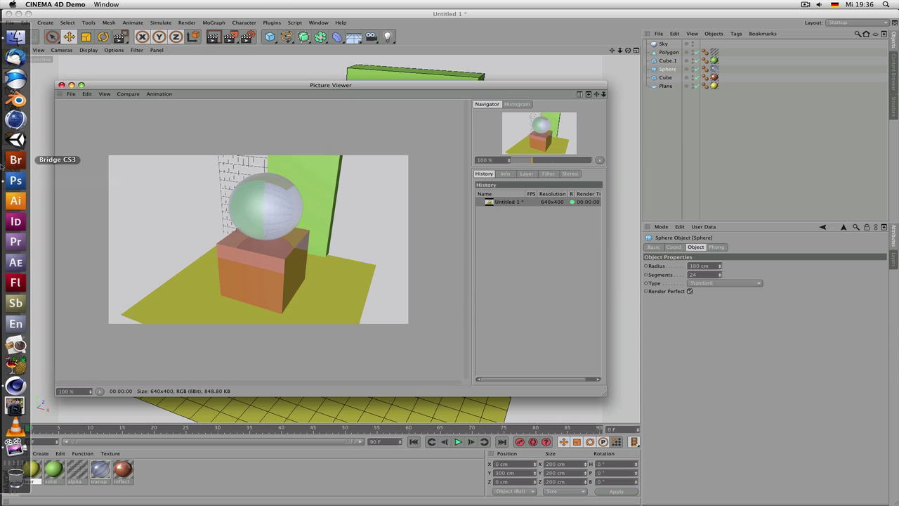
click(15, 180)
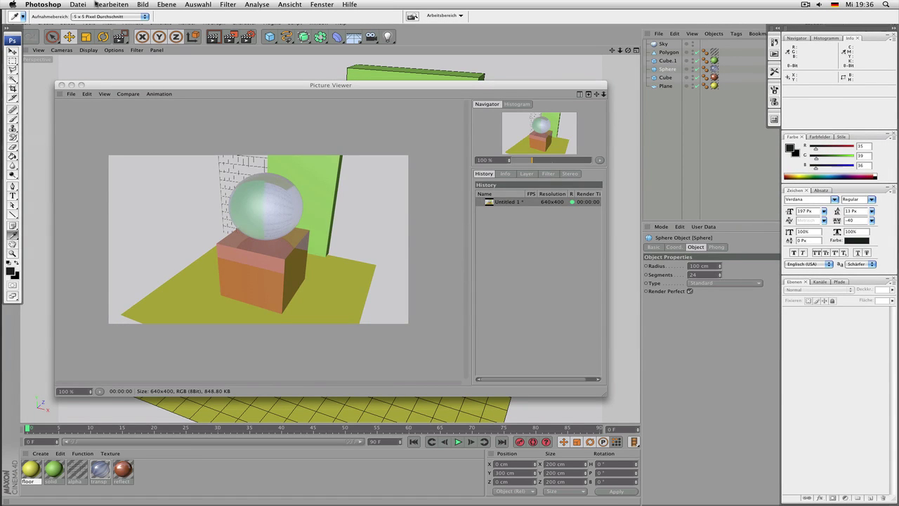
click(79, 5)
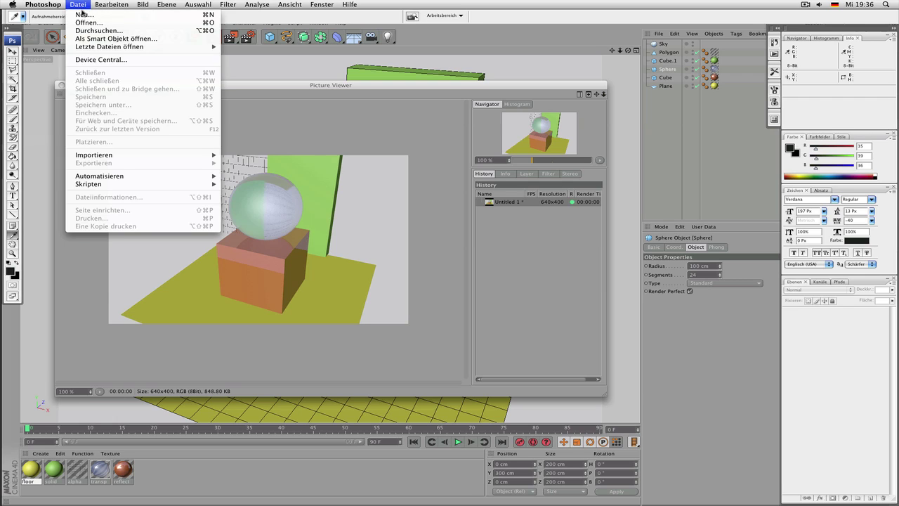
click(83, 14)
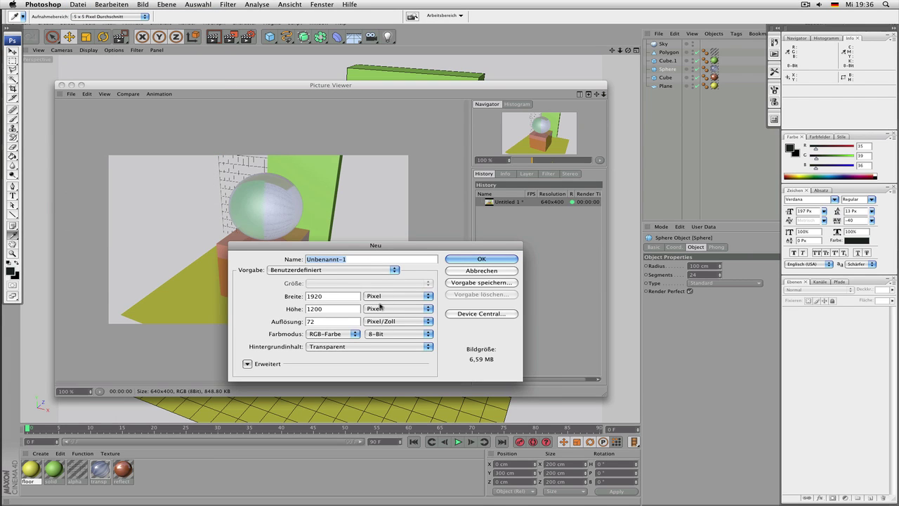
click(473, 260)
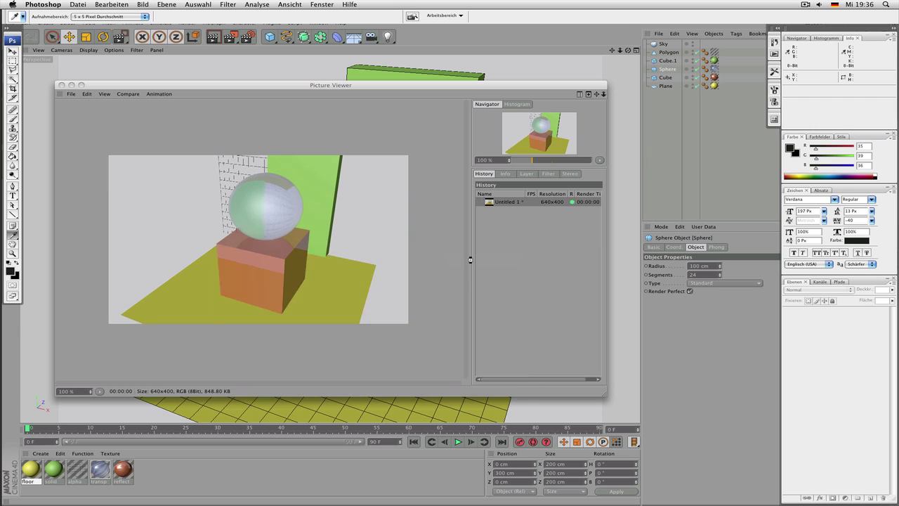
Step: Close the empty Photoshop document and switch back to the CINEMA 4D Picture Viewer
click(107, 5)
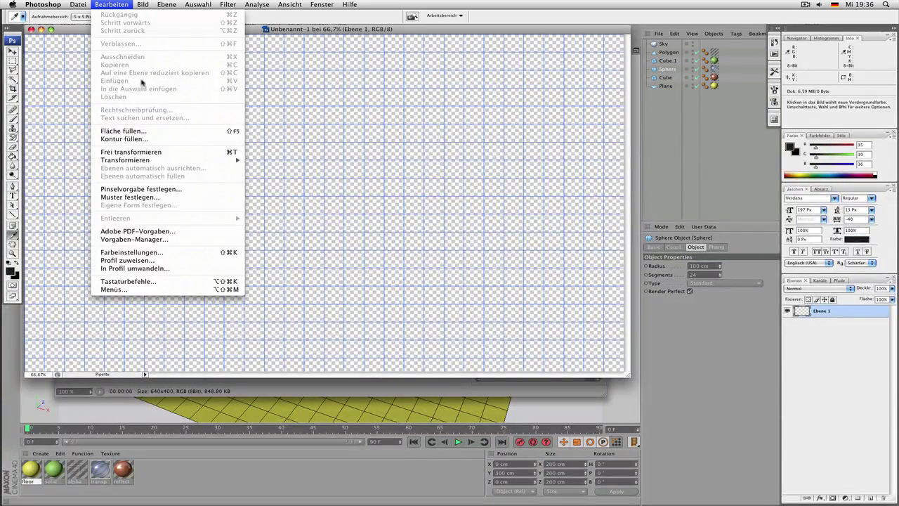
click(264, 86)
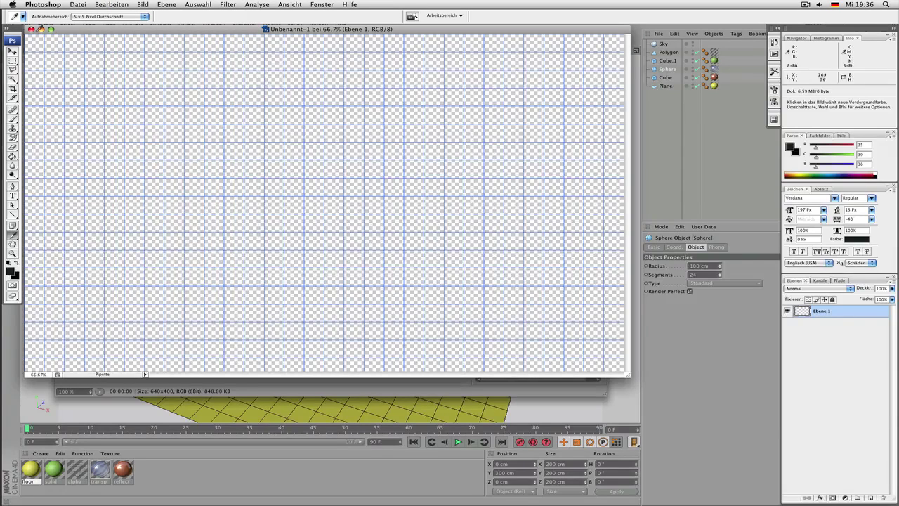
click(31, 29)
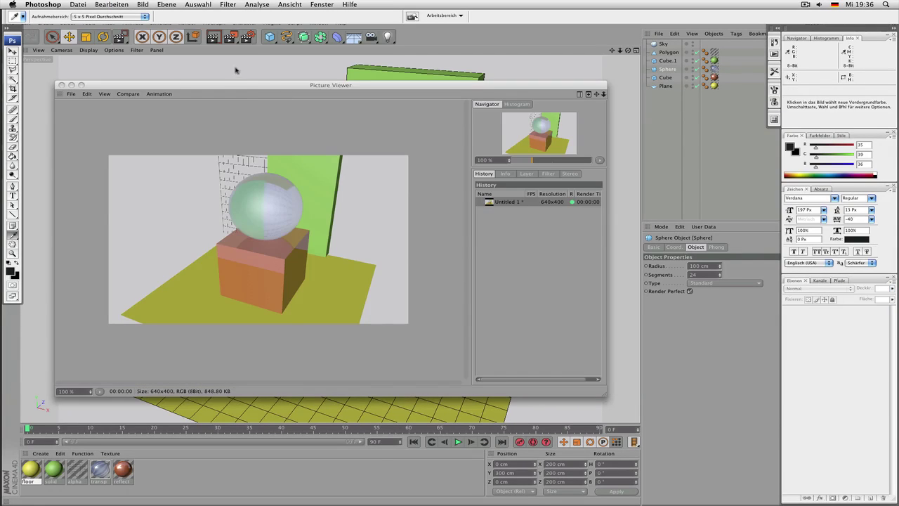
click(245, 86)
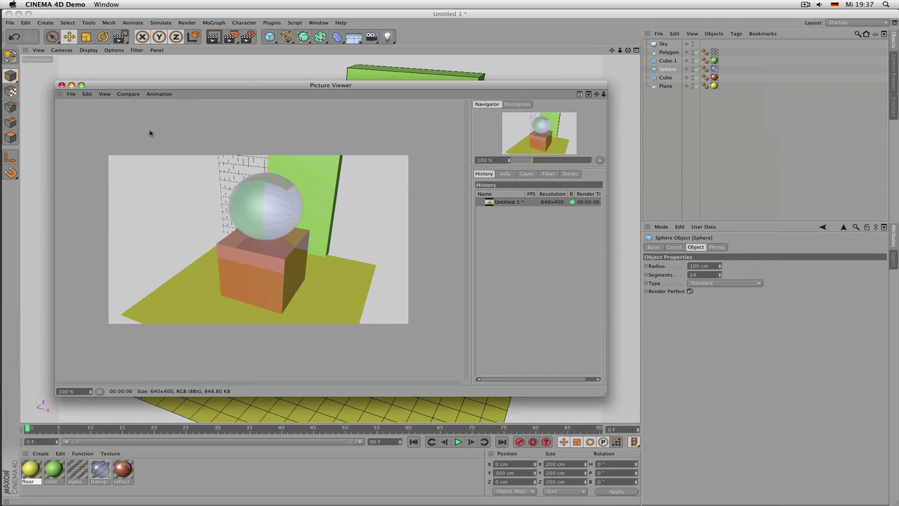
Step: Remove the unsaved rendered image from the Picture Viewer and render the scene to it again
click(85, 94)
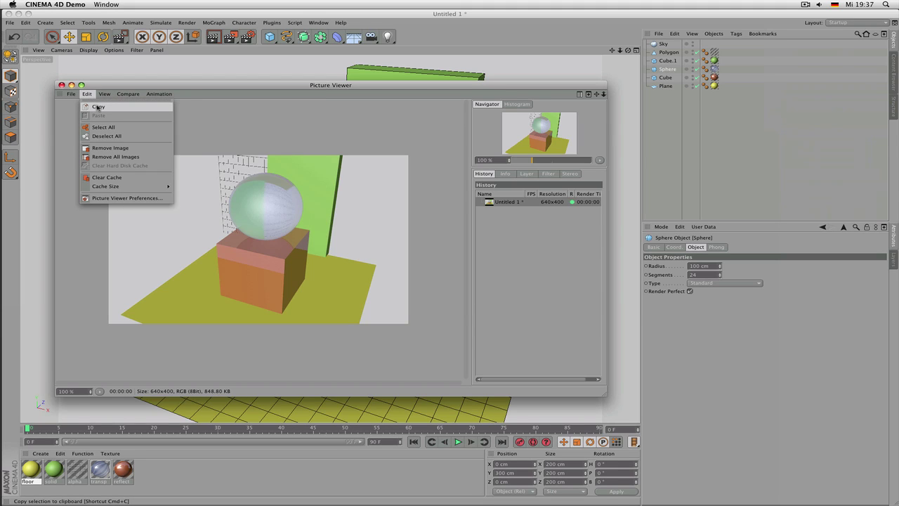
click(144, 148)
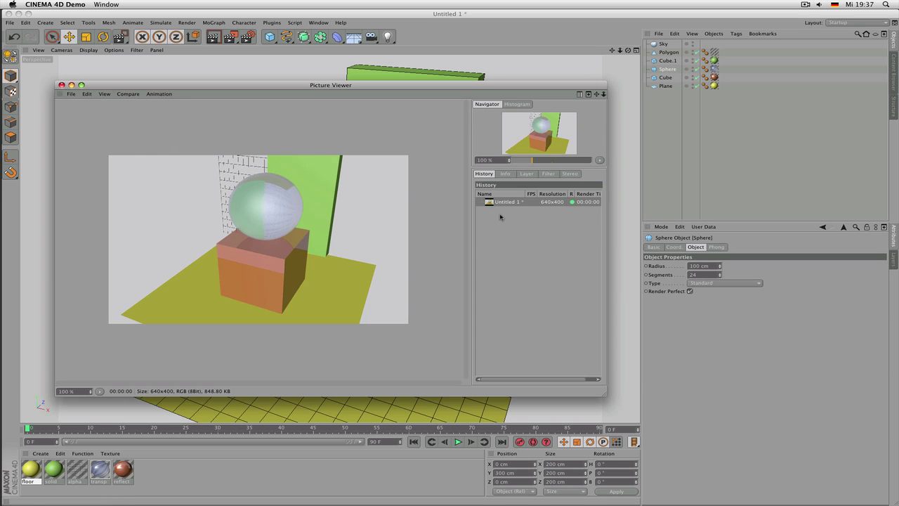
click(86, 94)
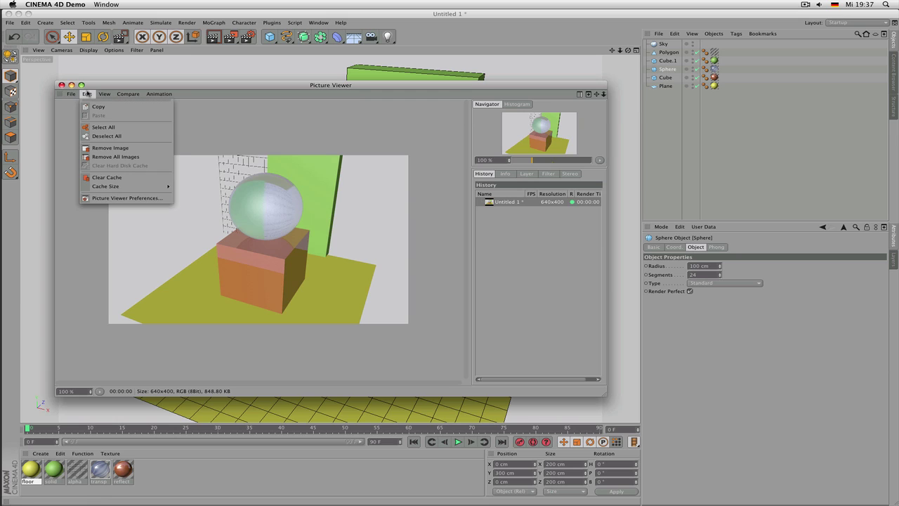
click(123, 148)
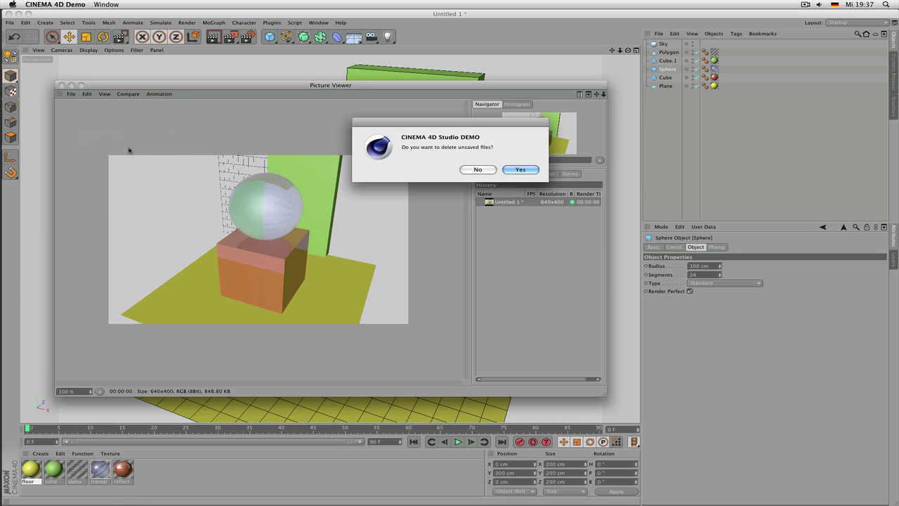
click(521, 169)
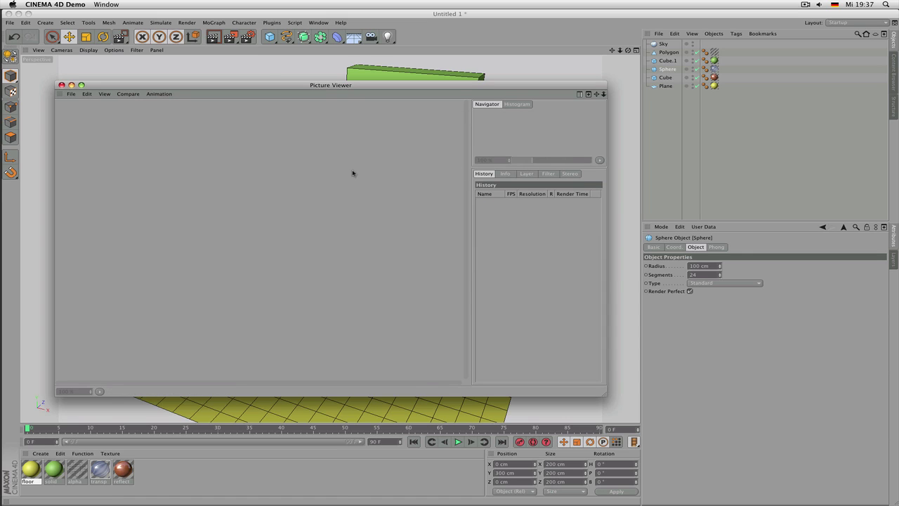
click(230, 38)
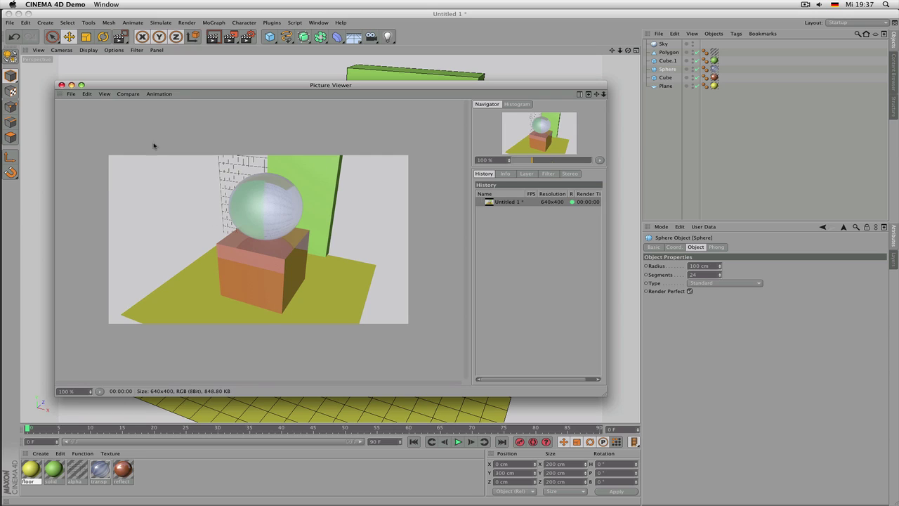
Step: Set the icon size in the Picture Viewer's history to Large Icons
click(104, 94)
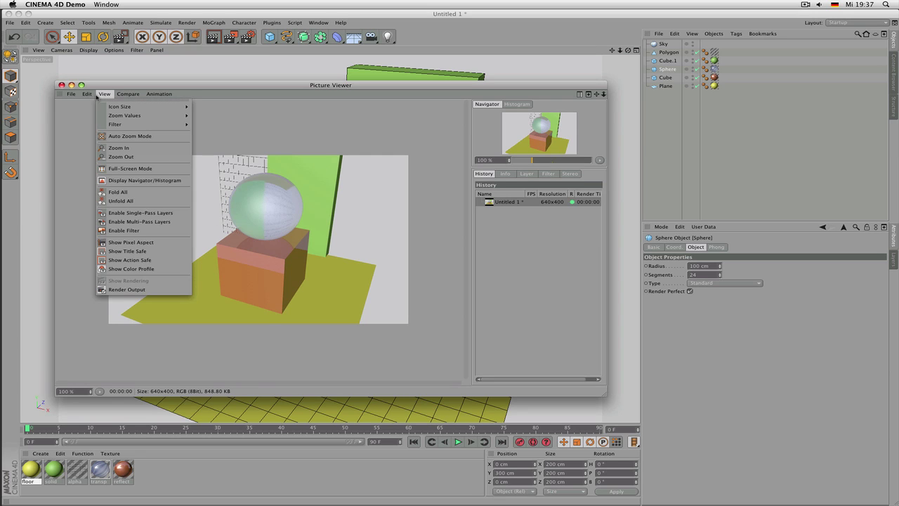
mouse_move(116, 106)
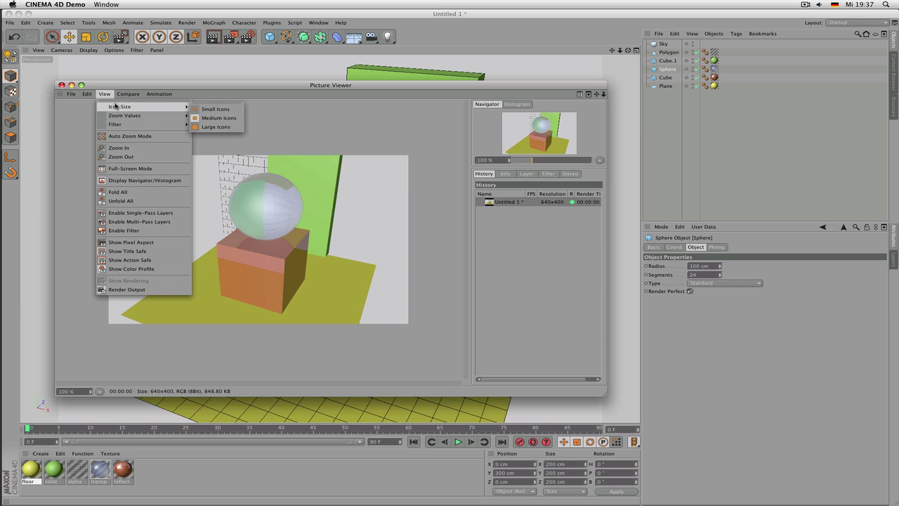
click(219, 127)
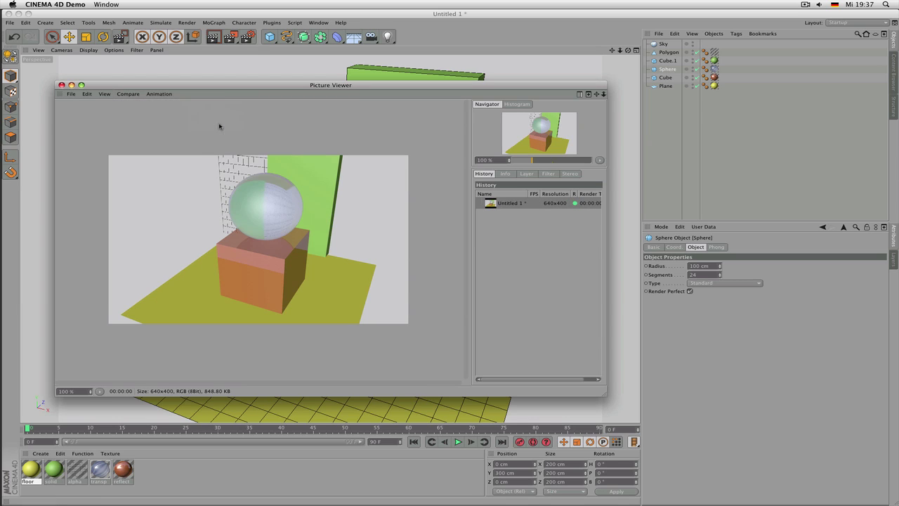
click(110, 96)
mouse_move(118, 108)
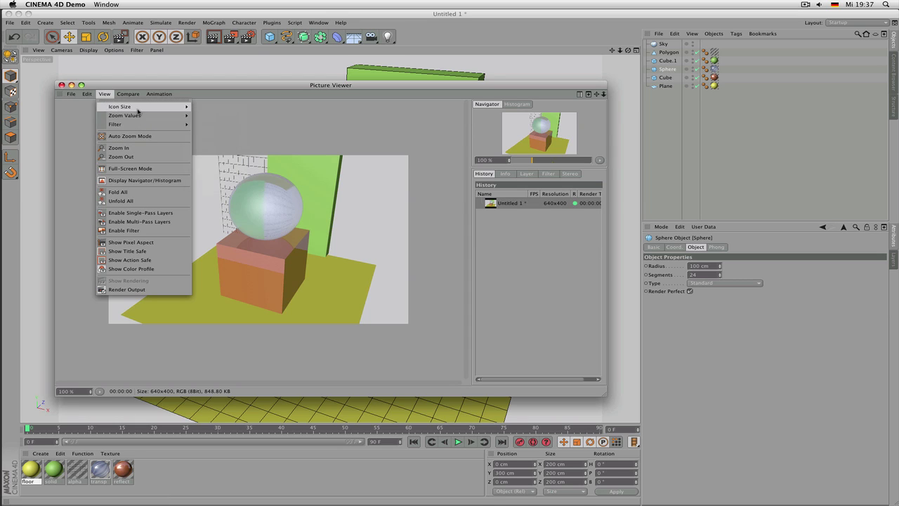
mouse_move(132, 93)
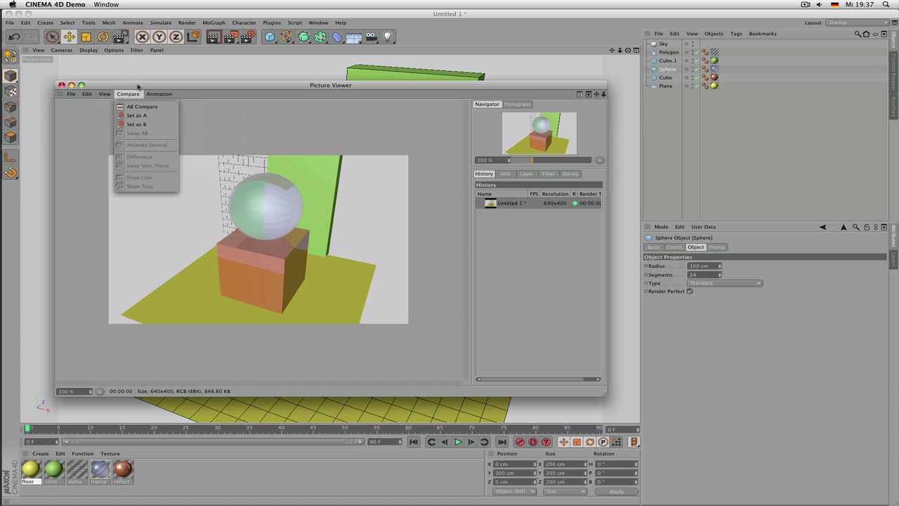
click(138, 86)
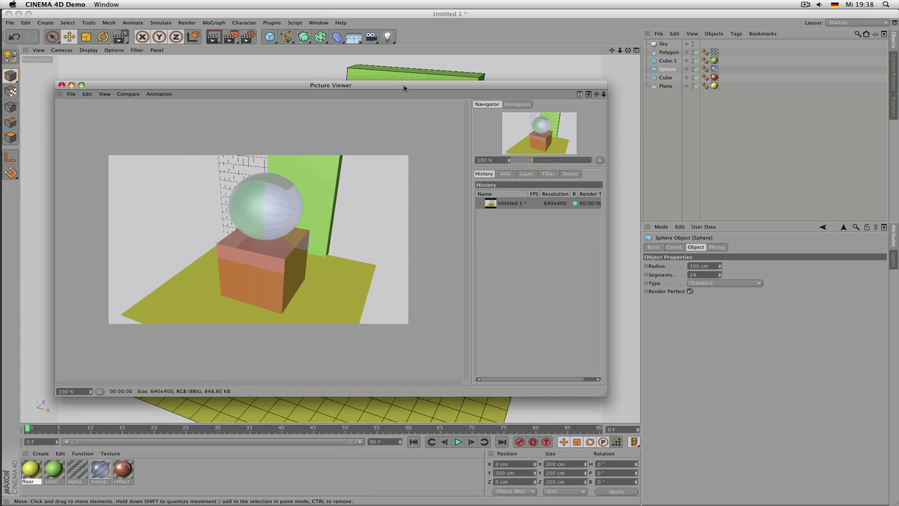
Step: Orbit the perspective view to face the scene from the other side and render this second view to the Picture Viewer
drag(404, 88, 432, 174)
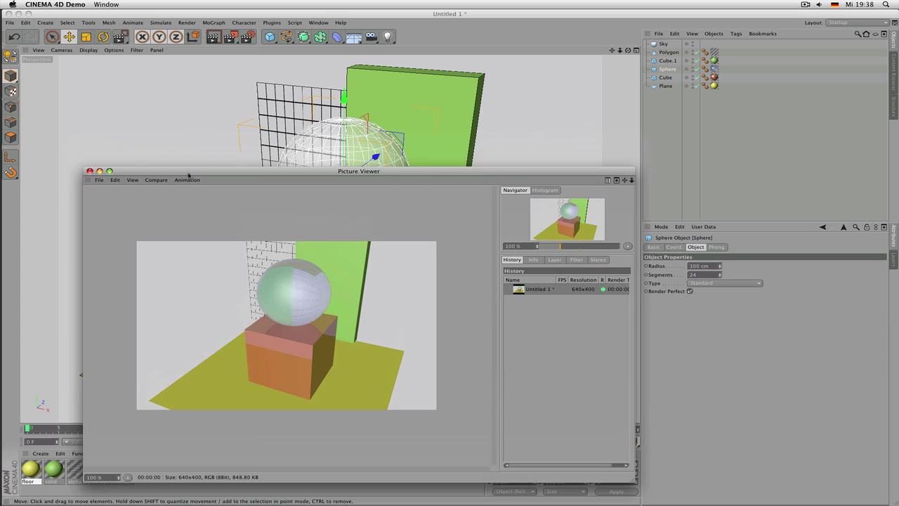
drag(188, 175, 391, 240)
alt+drag(314, 167, 254, 121)
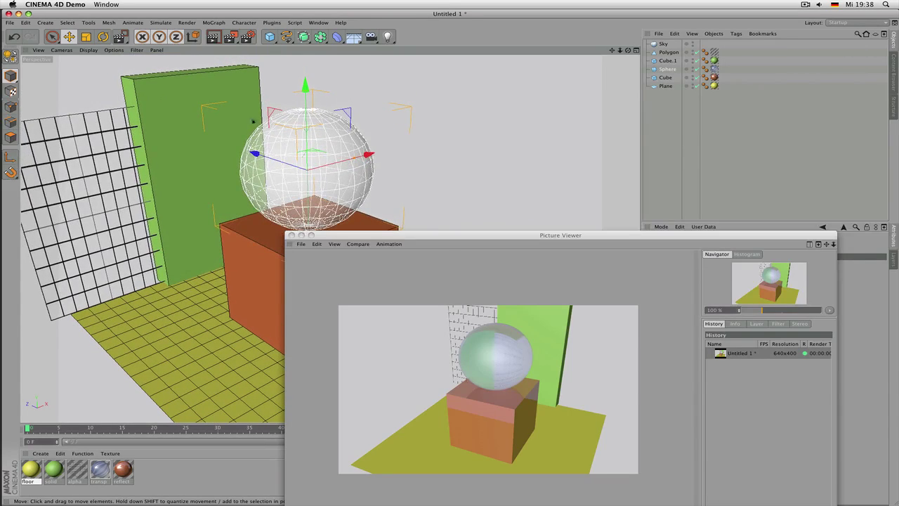
click(230, 37)
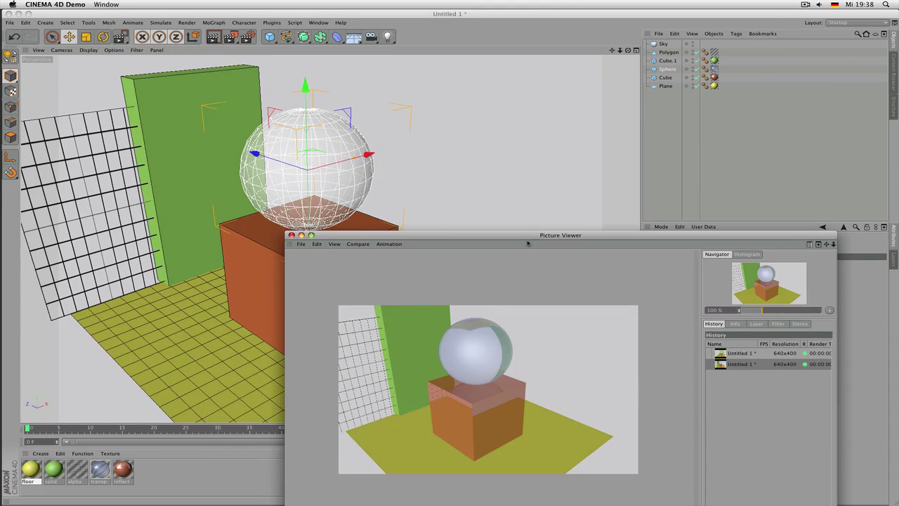
drag(514, 231, 316, 129)
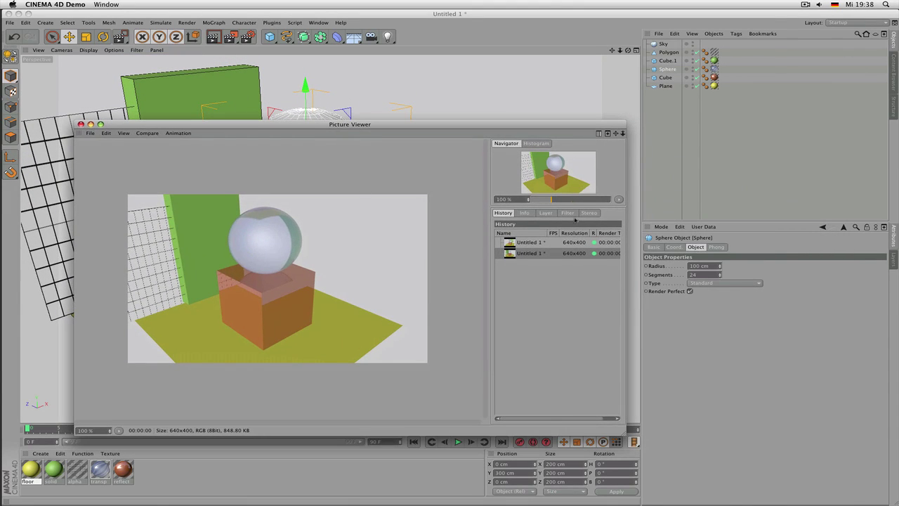
Step: Compare the two rendered views by switching between them in the Picture Viewer's history
click(545, 243)
click(543, 253)
click(539, 243)
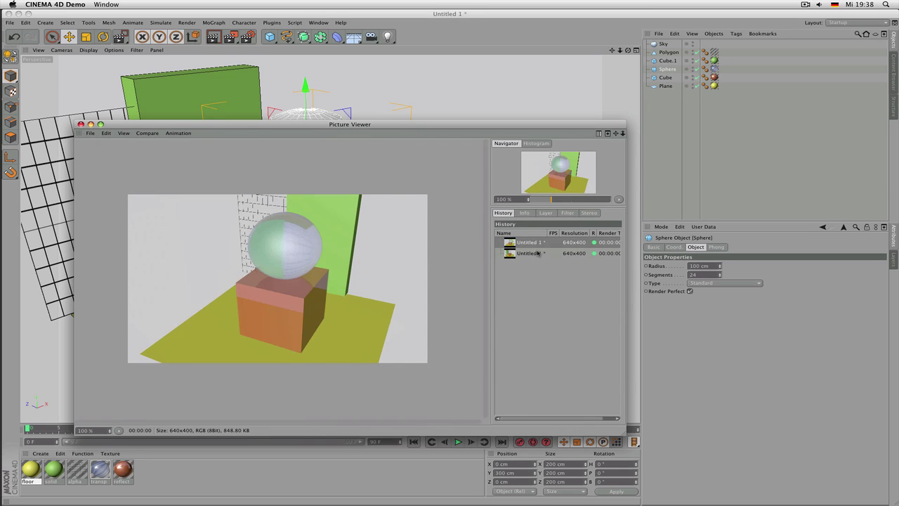
click(538, 254)
click(533, 246)
click(534, 252)
click(535, 244)
click(536, 253)
click(536, 245)
Step: Set the first render in the history as image A and the second as image B for an AB comparison
click(140, 134)
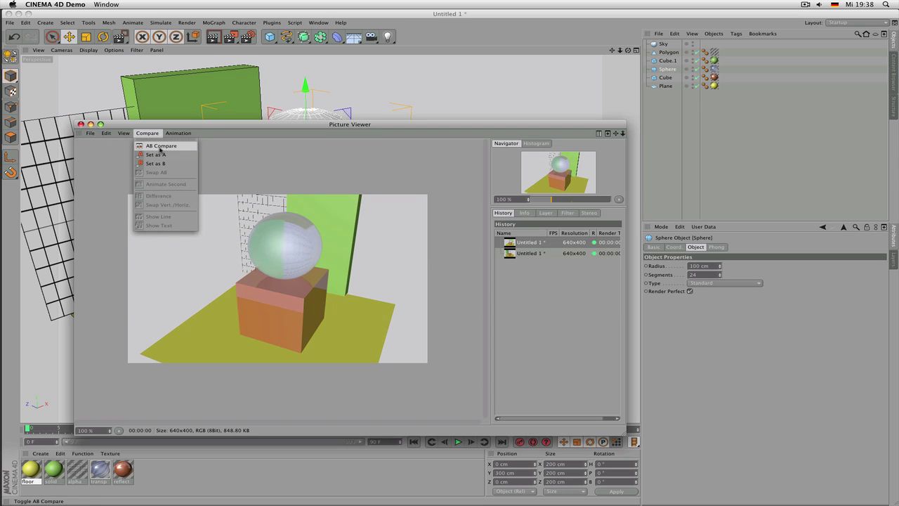
click(157, 146)
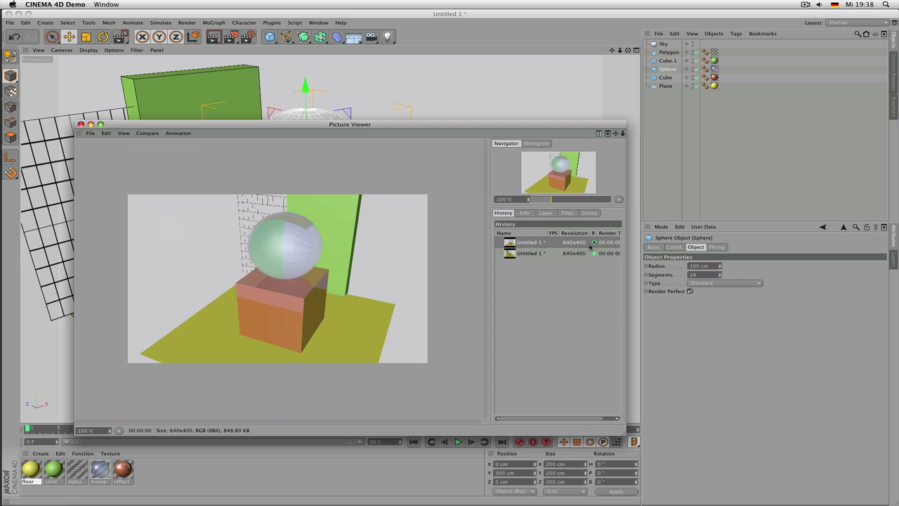
click(537, 254)
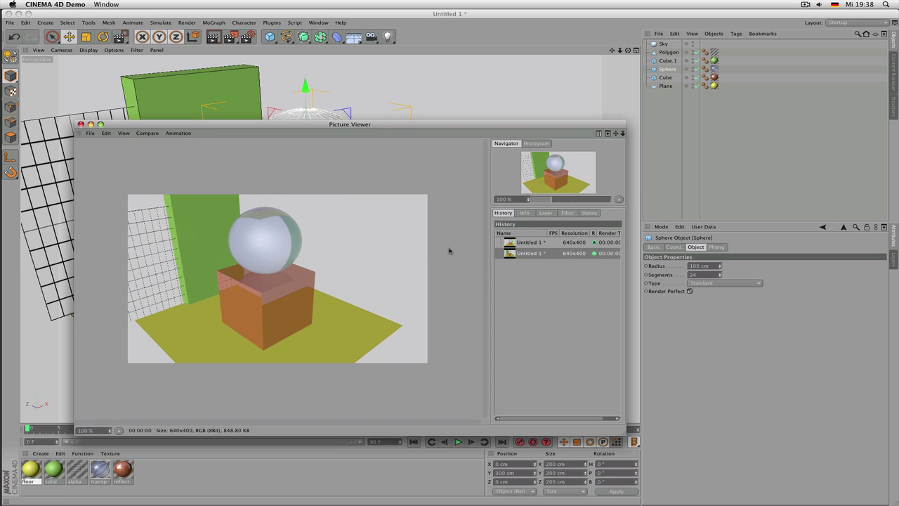
click(149, 134)
click(181, 165)
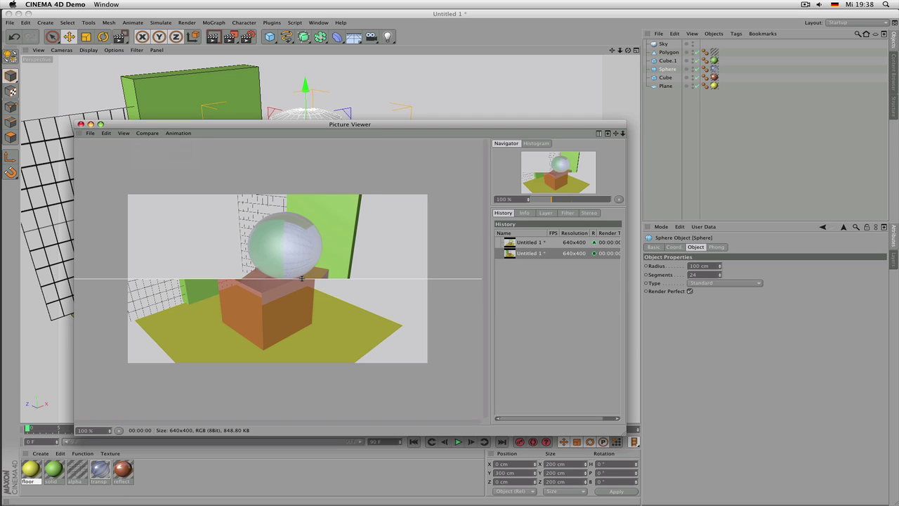
Step: Sweep the AB dividing line over the renders up to the image's upper edge and turn off AB Compare
drag(302, 279, 427, 177)
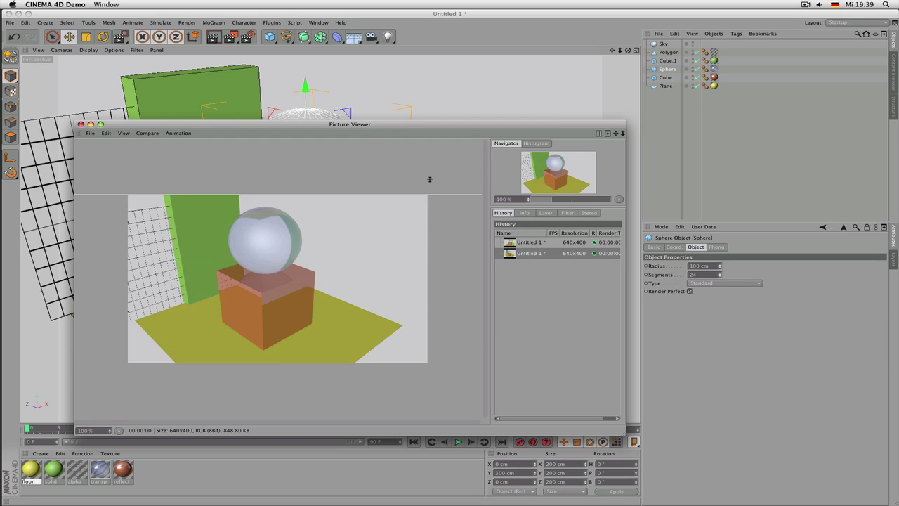
click(527, 243)
click(531, 253)
click(147, 134)
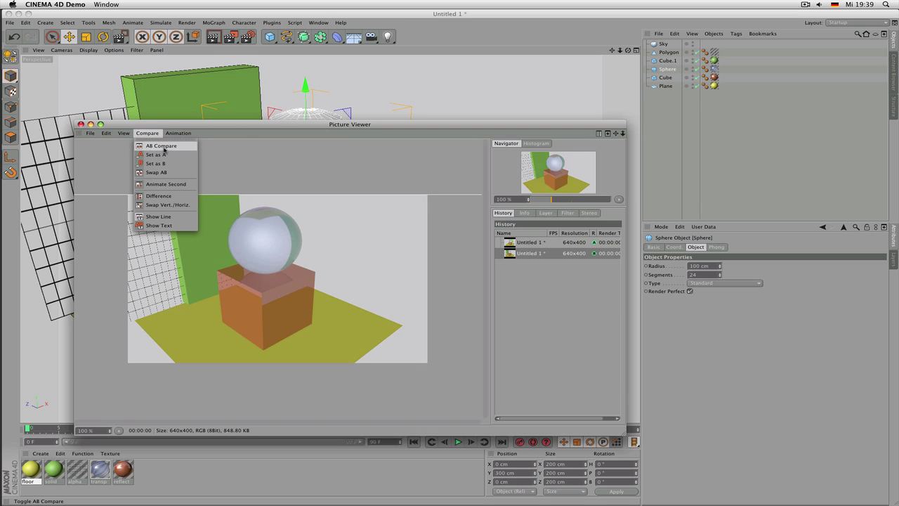
click(164, 147)
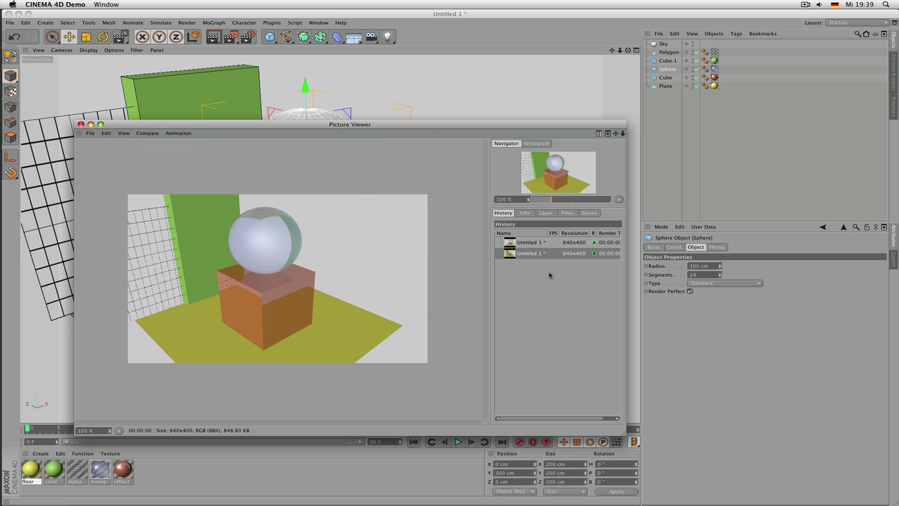
Step: Flip repeatedly between the A and B renders in the history to examine their differences
click(539, 242)
click(538, 253)
click(537, 244)
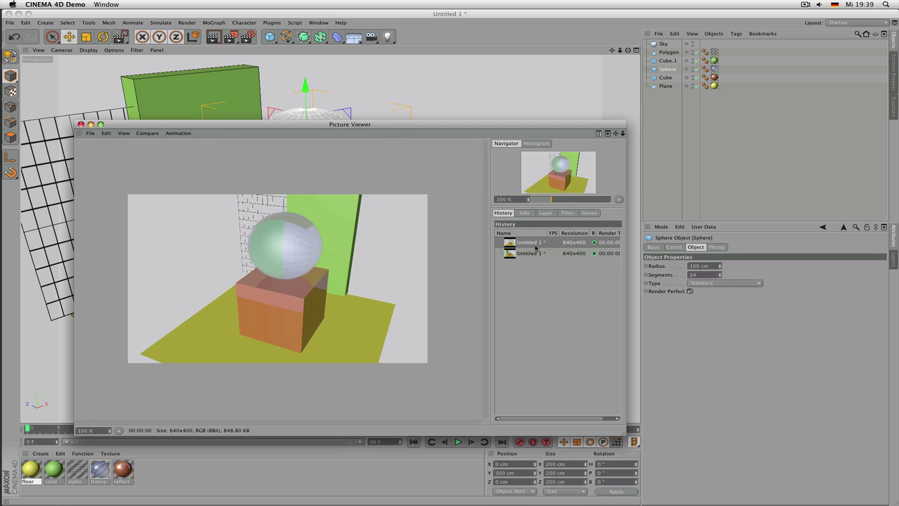
click(538, 253)
click(536, 243)
click(537, 253)
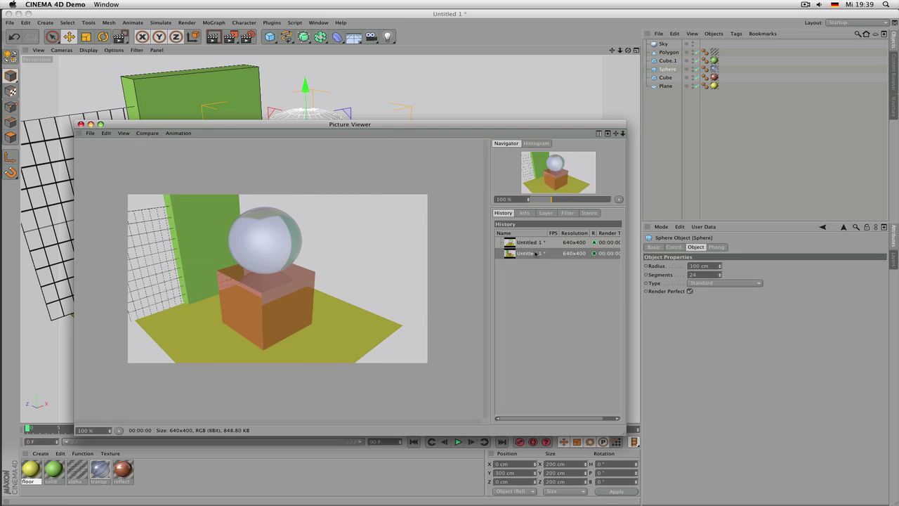
click(537, 244)
click(538, 253)
click(537, 244)
click(537, 253)
click(537, 244)
click(537, 253)
click(537, 244)
click(537, 253)
click(538, 244)
click(537, 252)
click(537, 244)
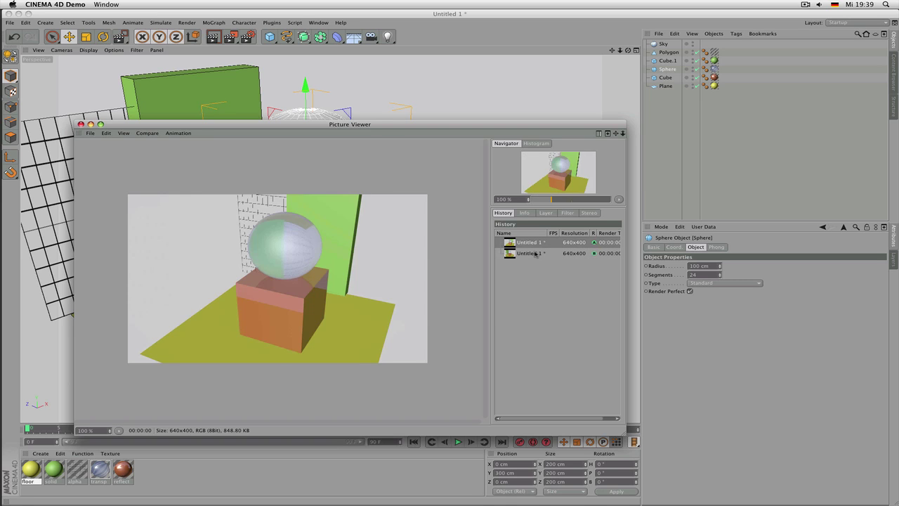
click(537, 253)
click(145, 136)
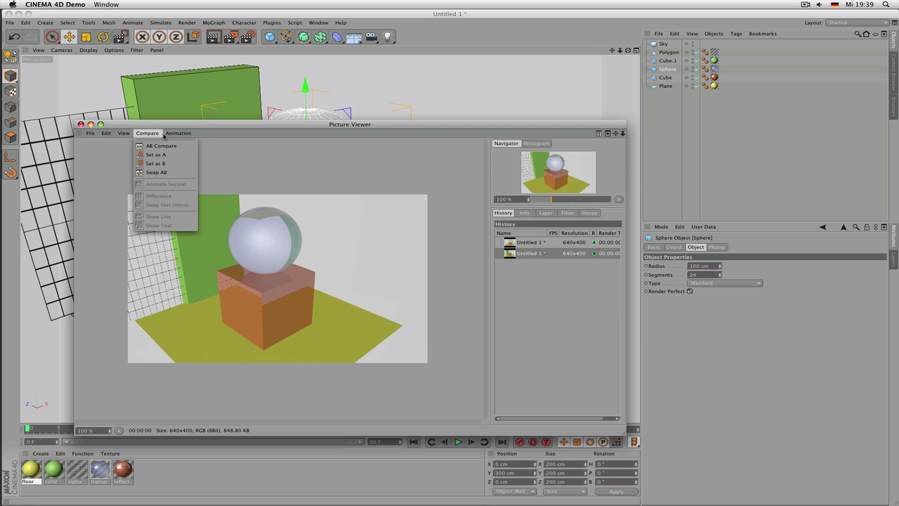
mouse_move(170, 135)
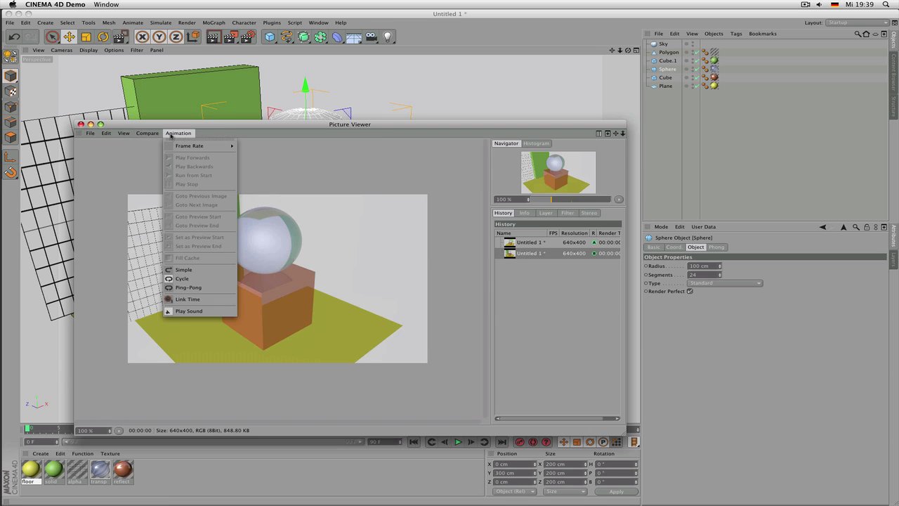
click(190, 129)
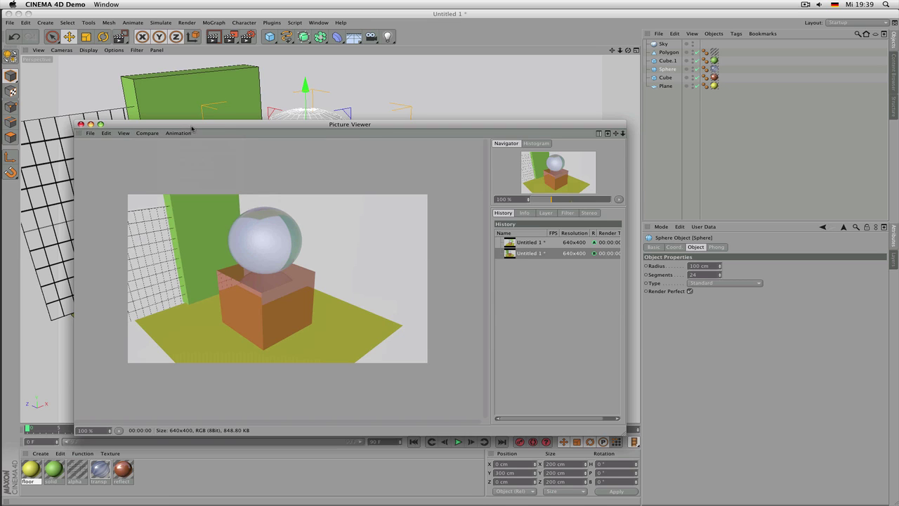
drag(191, 128, 192, 127)
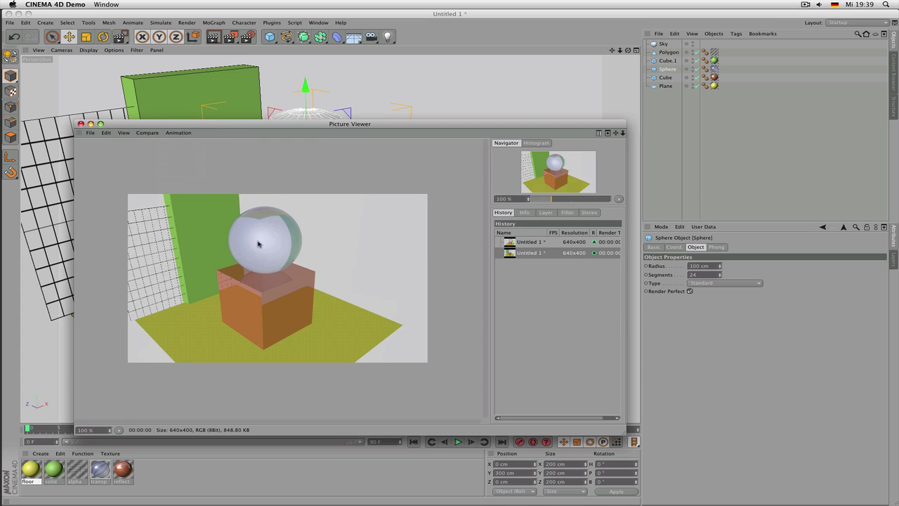
Step: Inspect the render at several magnifications in the Picture Viewer and set its zoom to 50 %
scroll(253, 257, down, 2)
scroll(254, 257, down, 1)
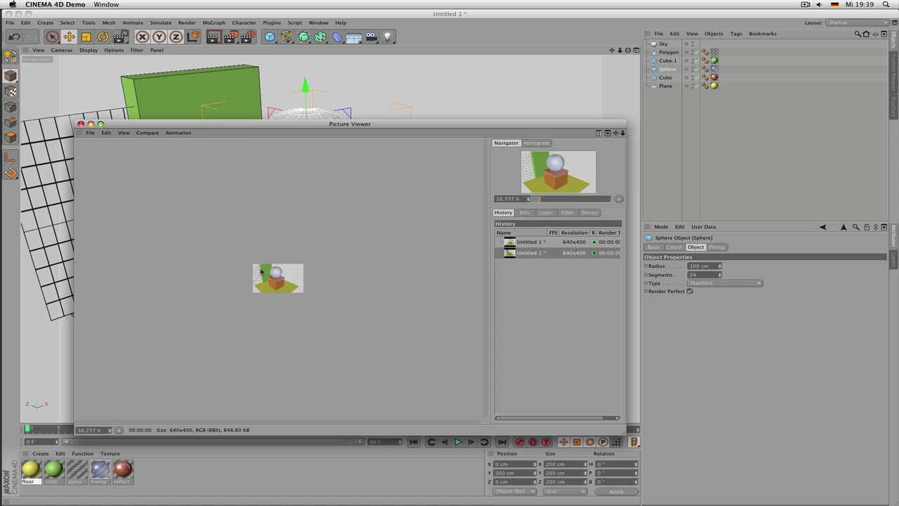
scroll(271, 278, up, 9)
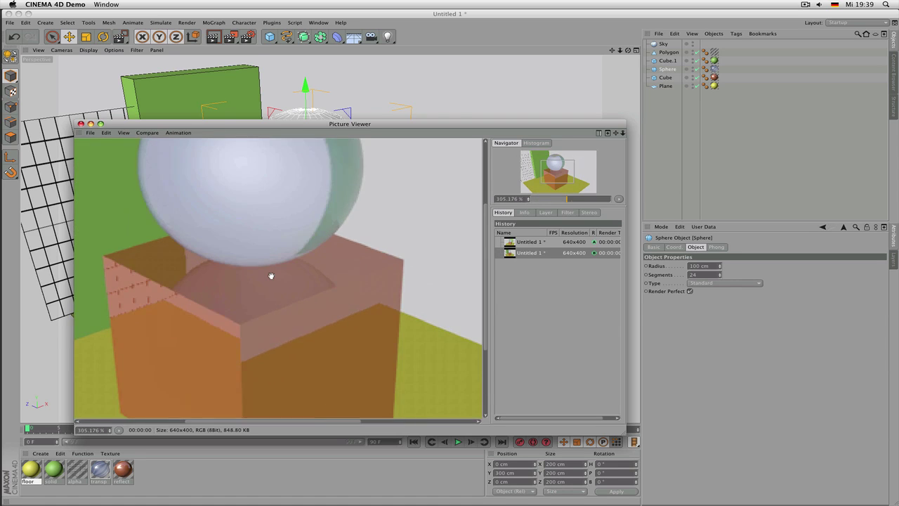
scroll(271, 278, down, 7)
scroll(271, 278, up, 1)
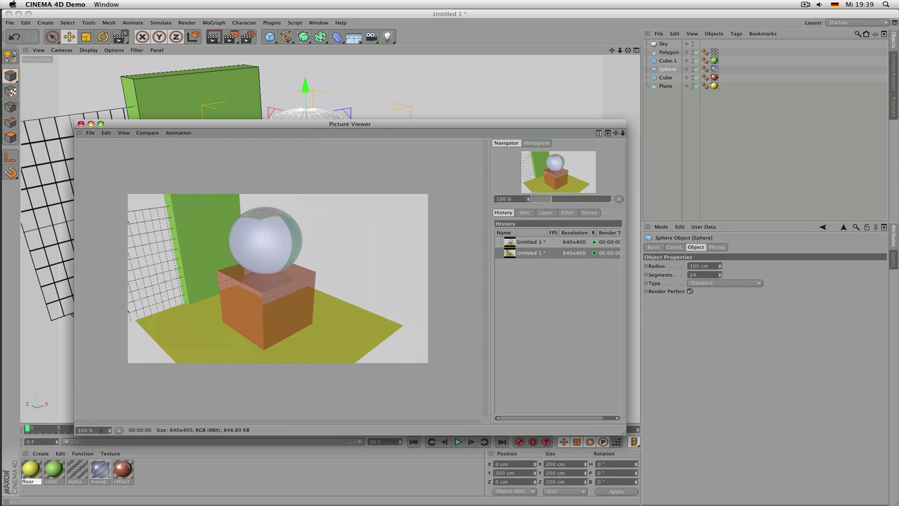
click(104, 431)
text(50)
key(Return)
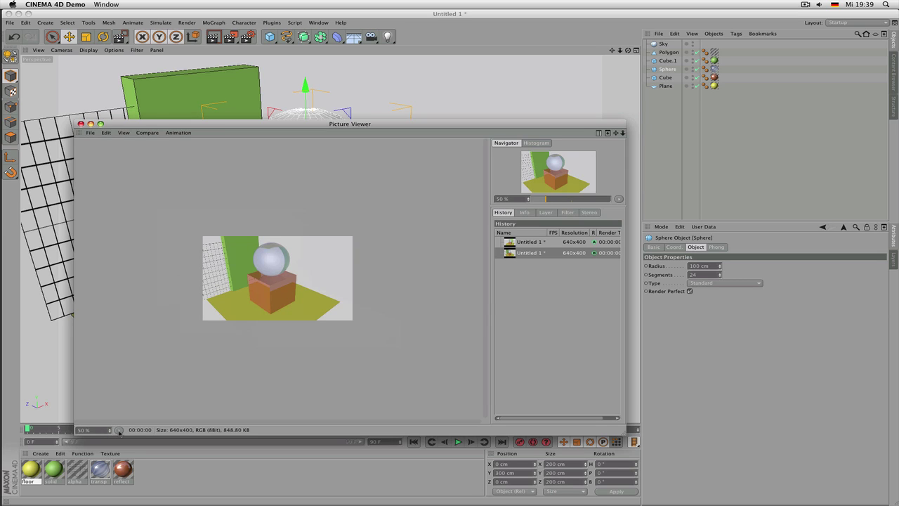
Step: Try the preset zoom levels on the render, using 100% and Fit to Screen, and return to 100%
click(119, 430)
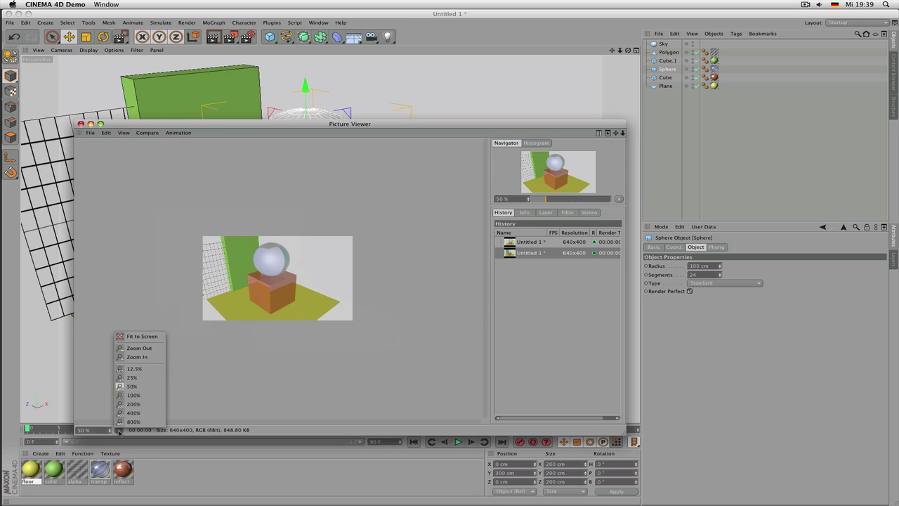
click(134, 396)
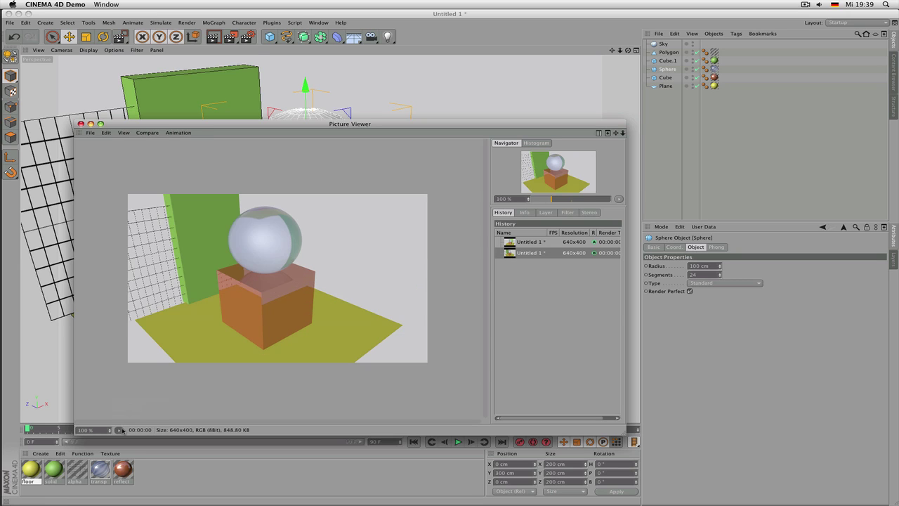
click(120, 430)
click(147, 338)
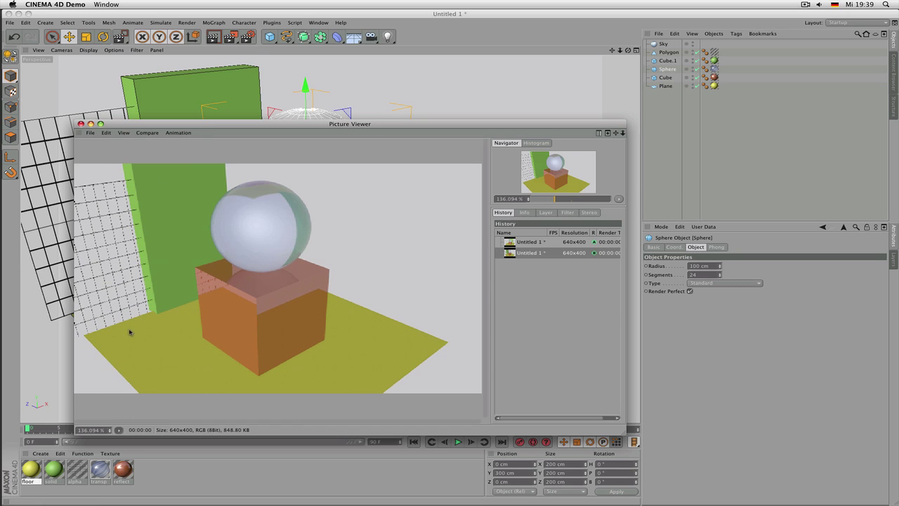
click(119, 430)
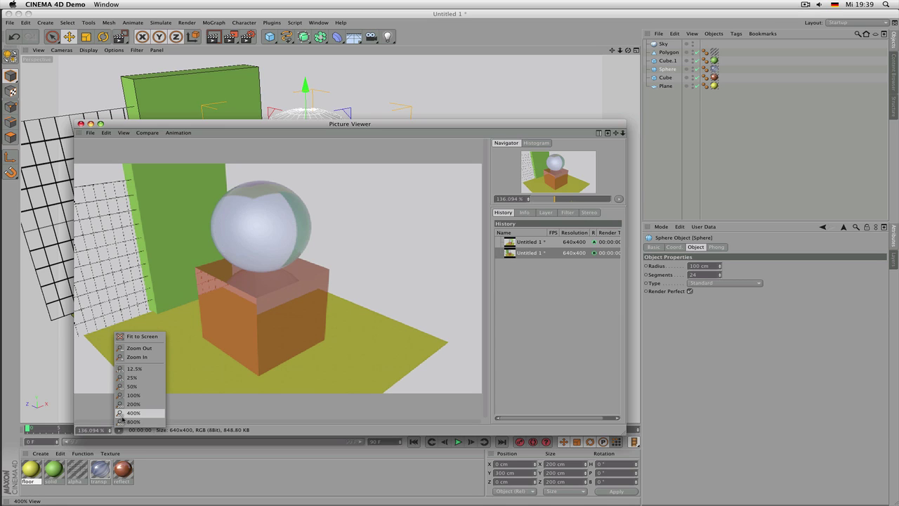
click(132, 394)
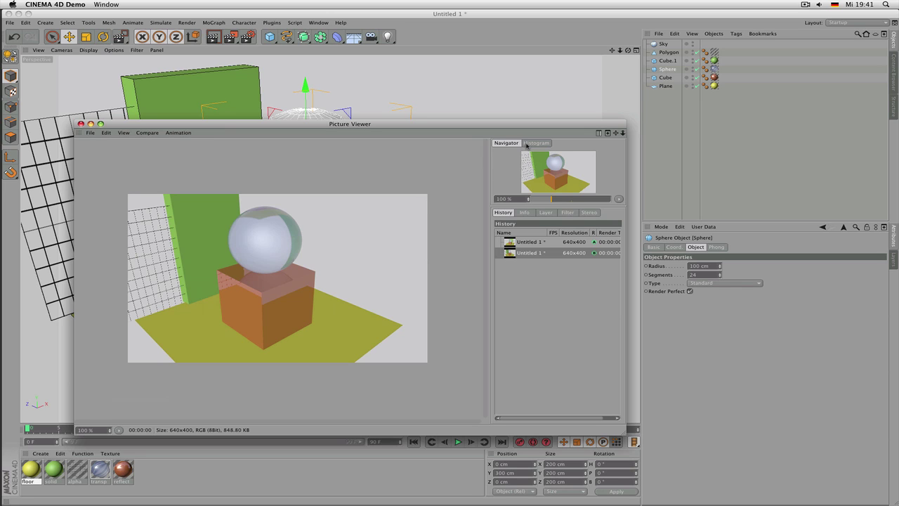
Step: Adjust the render's magnification through the Navigator, starting at 53 %, and restore it to 100%
drag(554, 201, 547, 202)
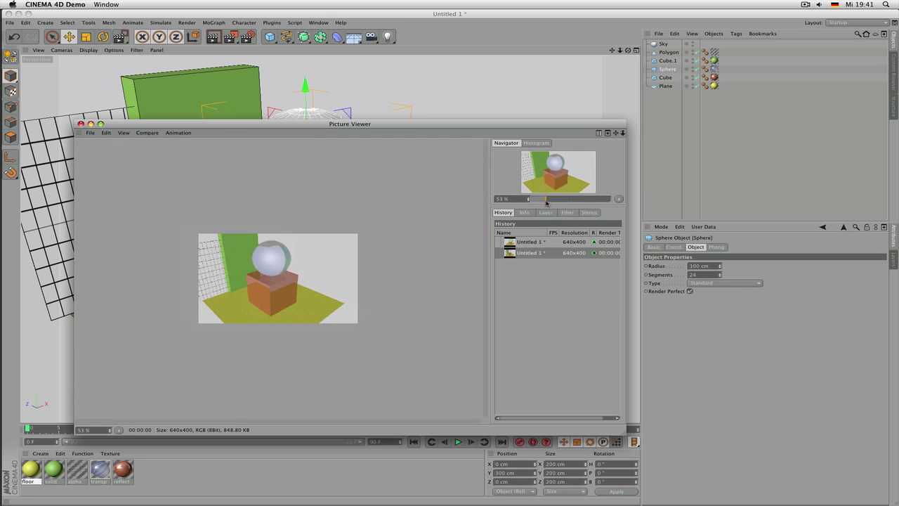
scroll(316, 268, down, 1)
scroll(312, 269, up, 3)
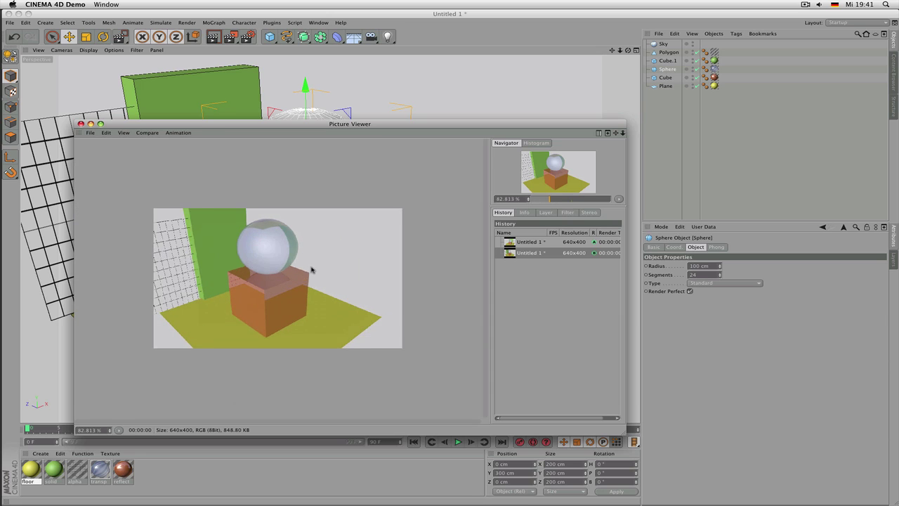
scroll(312, 269, up, 1)
scroll(312, 271, up, 1)
scroll(311, 272, down, 1)
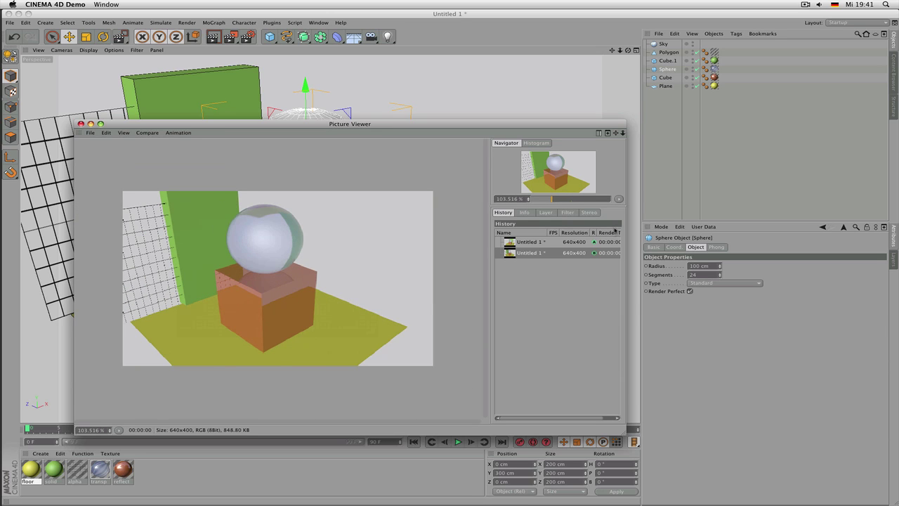
click(619, 199)
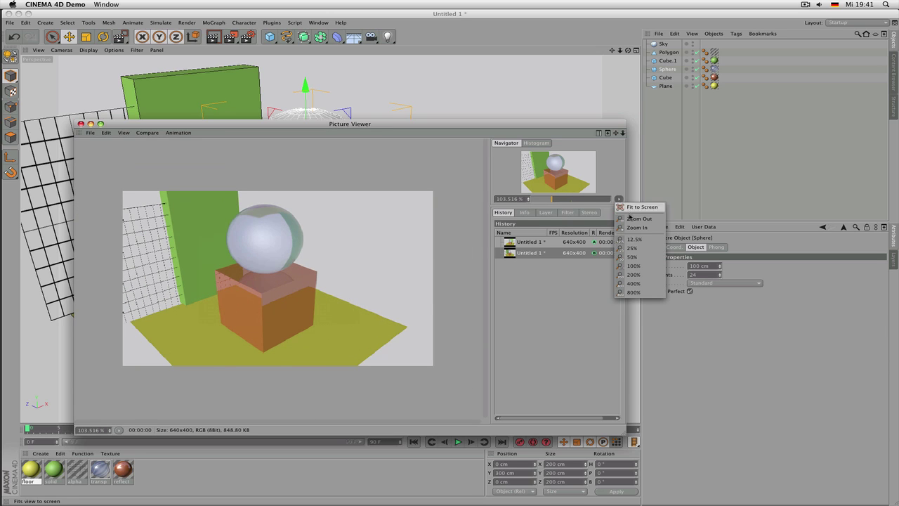
click(633, 266)
Step: Show the render's histogram, view its Red channel and return the display to RGB
click(539, 145)
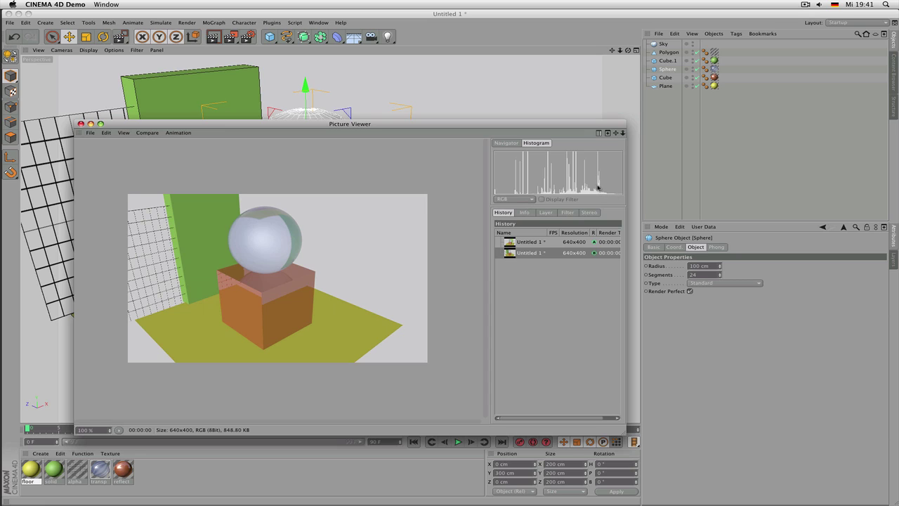
click(513, 199)
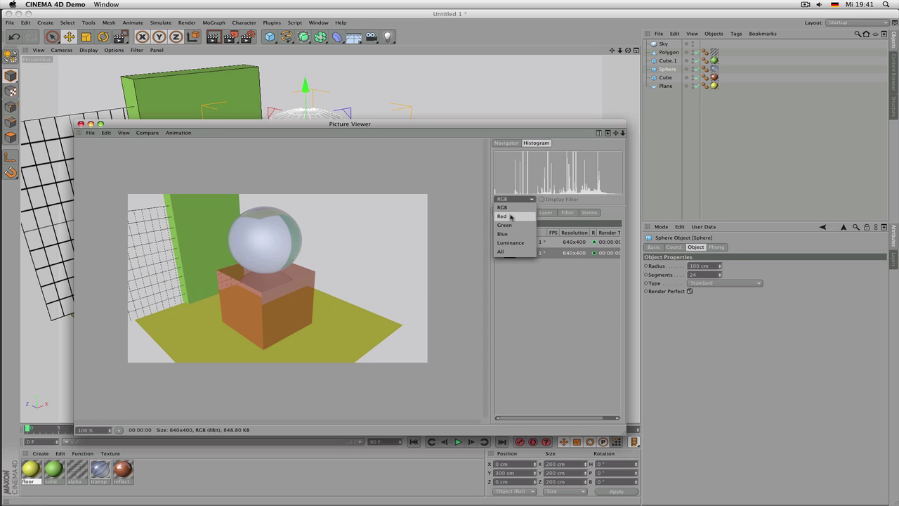
click(510, 216)
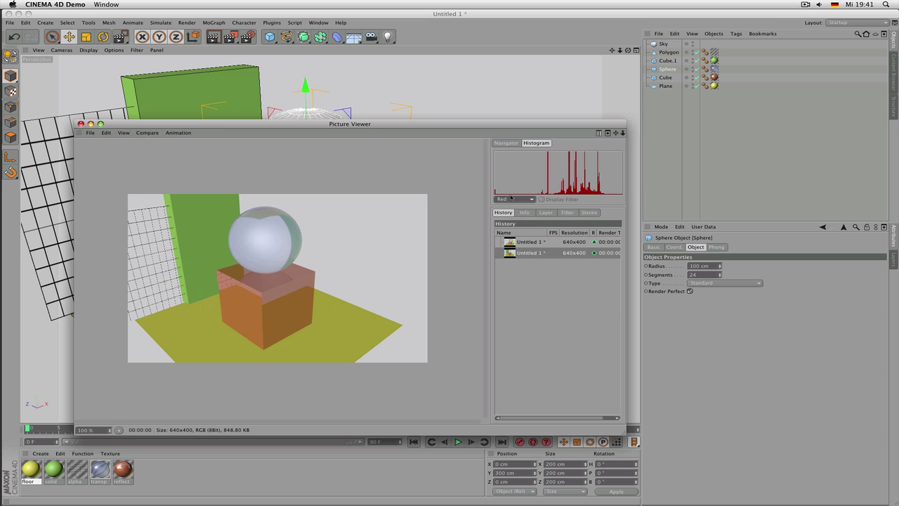
click(510, 199)
click(514, 206)
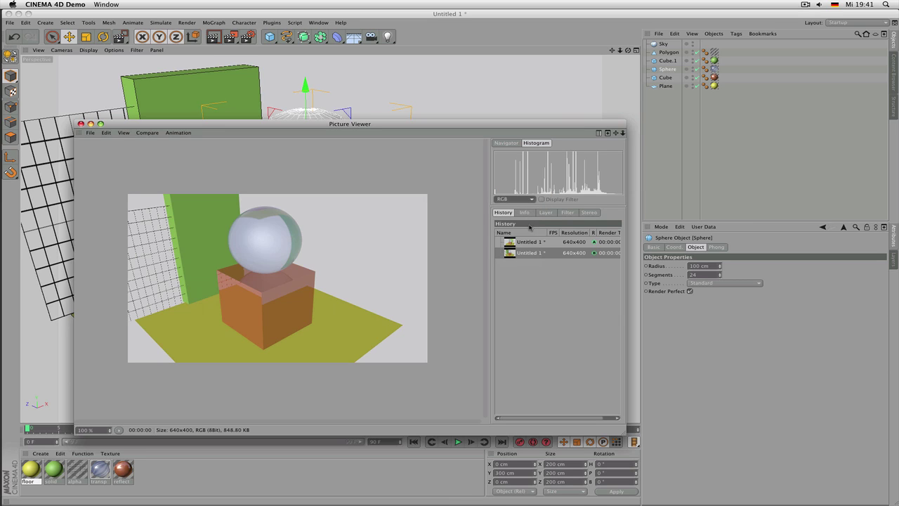
Step: Compare the histograms of the two renders by switching between them in the history
click(526, 253)
key(Up)
key(Down)
key(Up)
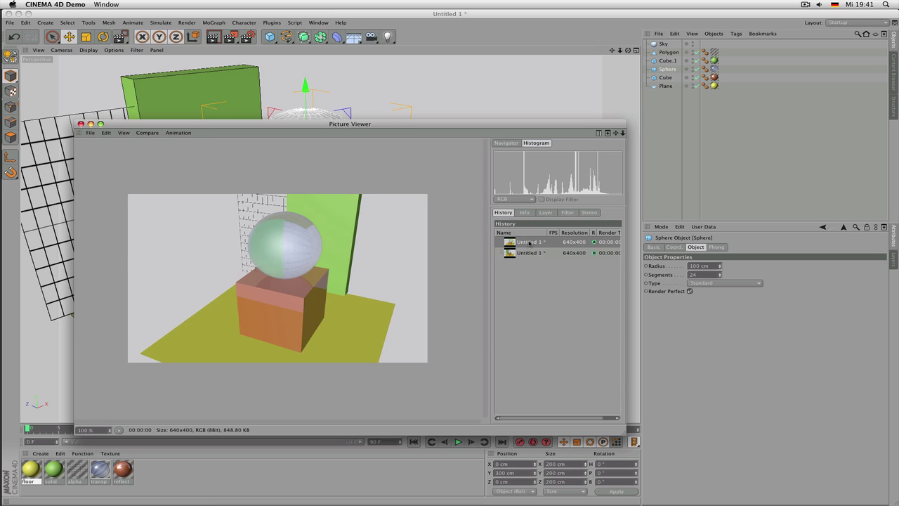
click(531, 253)
click(531, 245)
click(533, 253)
Step: Delete the first render from the history and widen the side area until the Render Time column fits
click(531, 245)
key(Delete)
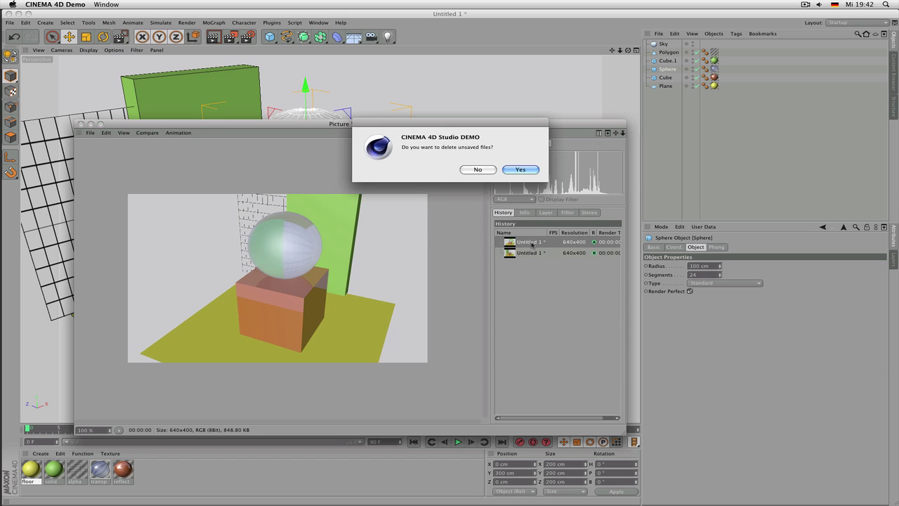
click(520, 170)
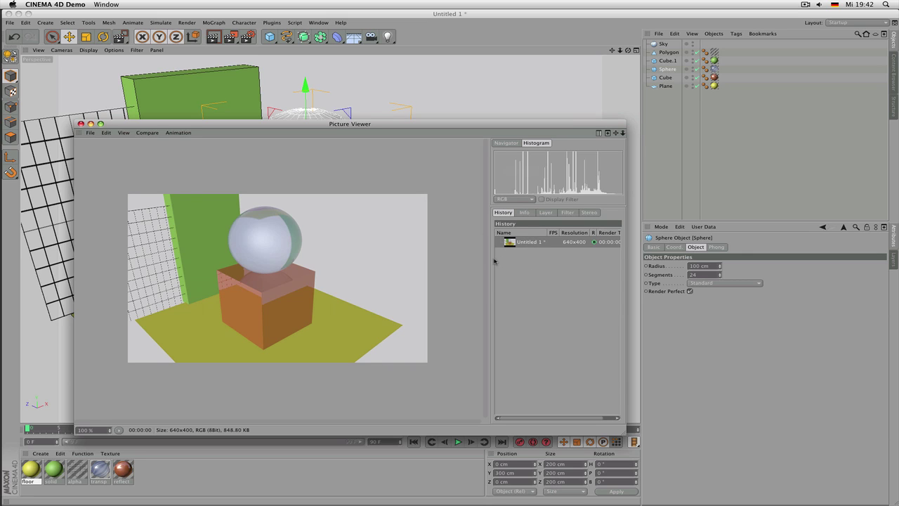
drag(491, 261, 469, 259)
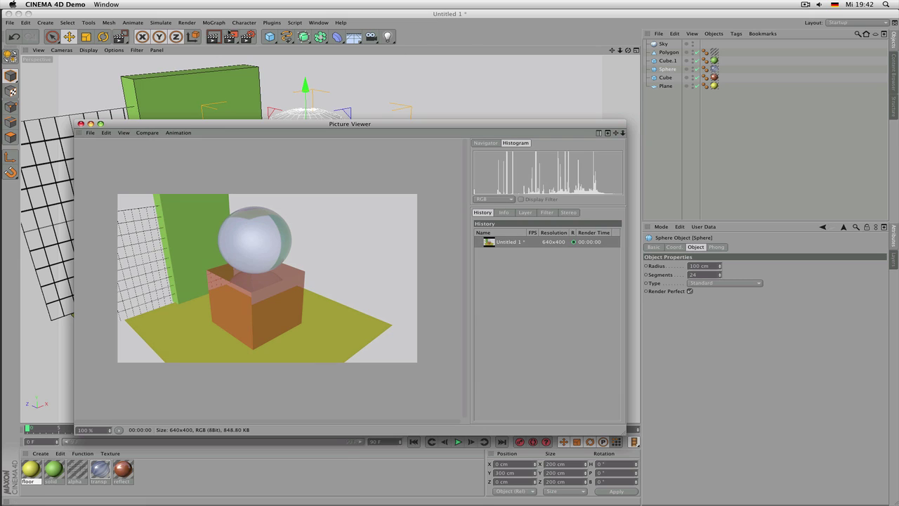
Step: Render the unchanged view to the Picture Viewer again and delete this duplicate from the history
key(shift+r)
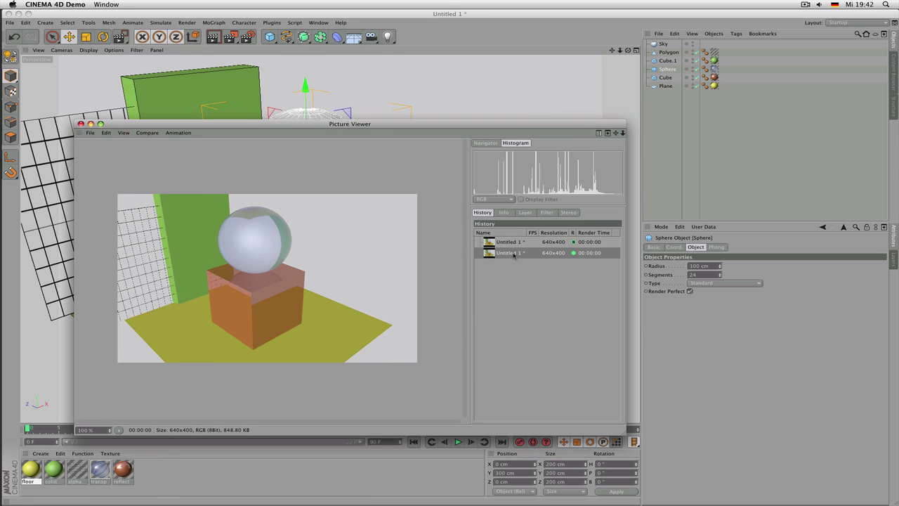
key(Delete)
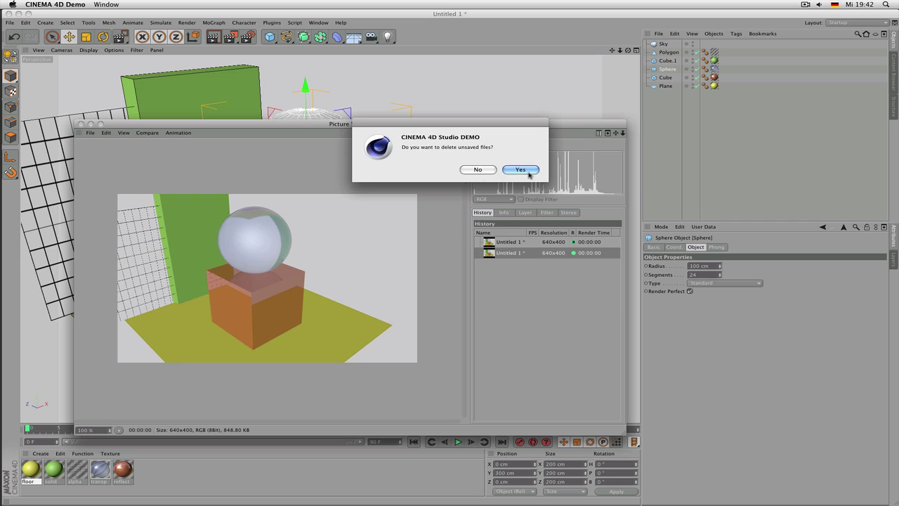
click(528, 172)
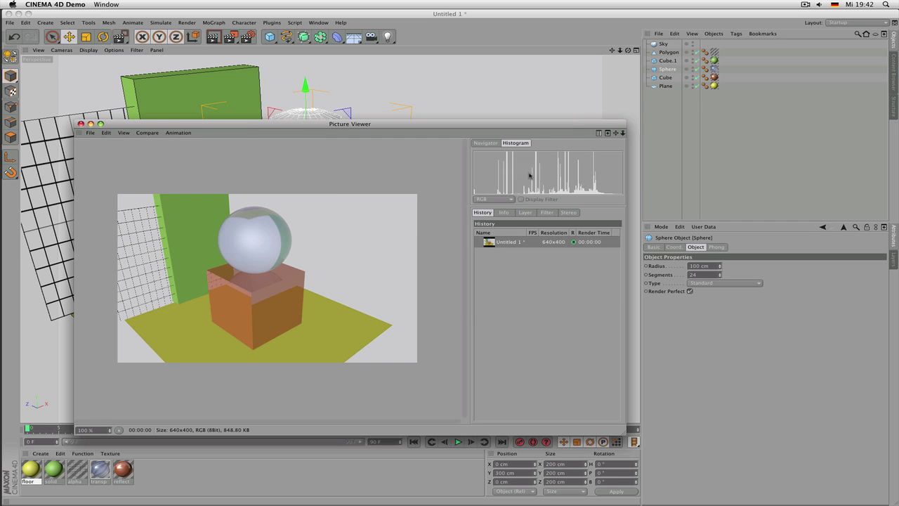
Step: Rename the remaining render in the history as "left angle"
double_click(511, 242)
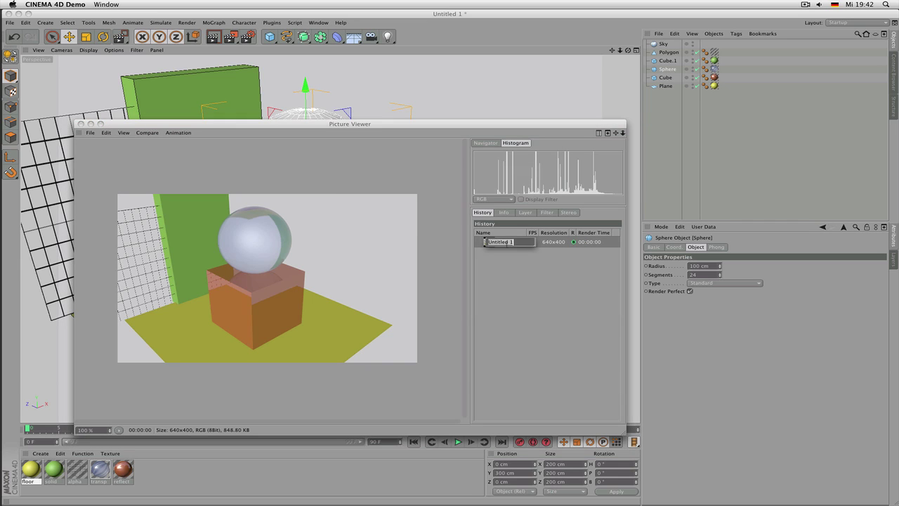
click(511, 241)
text(left angel)
key(Return)
double_click(507, 241)
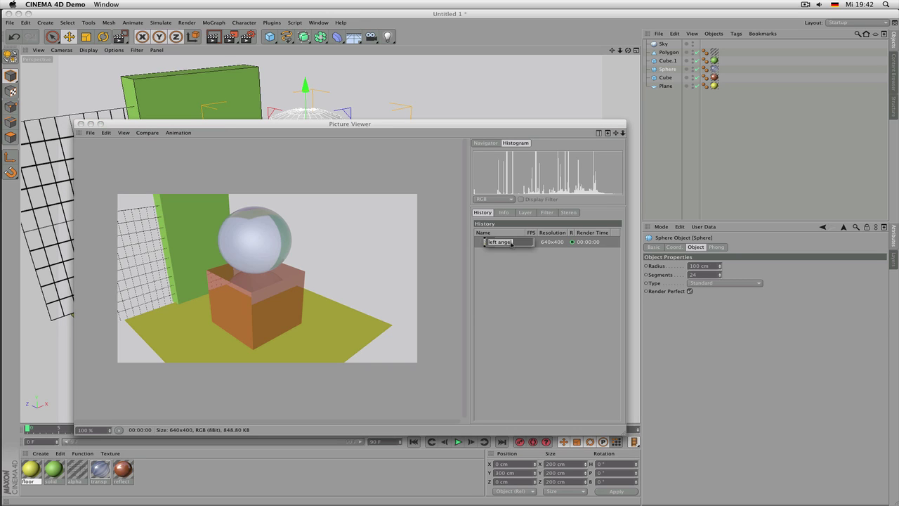
text(le)
key(Return)
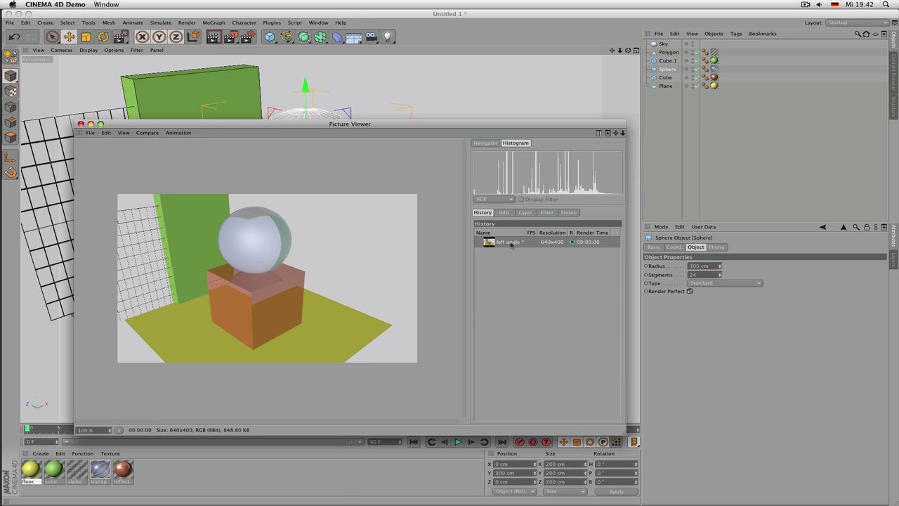
Step: Render the scene from the opposite side to the Picture Viewer and rename the new history entry as "right angle"
alt+drag(243, 99, 139, 122)
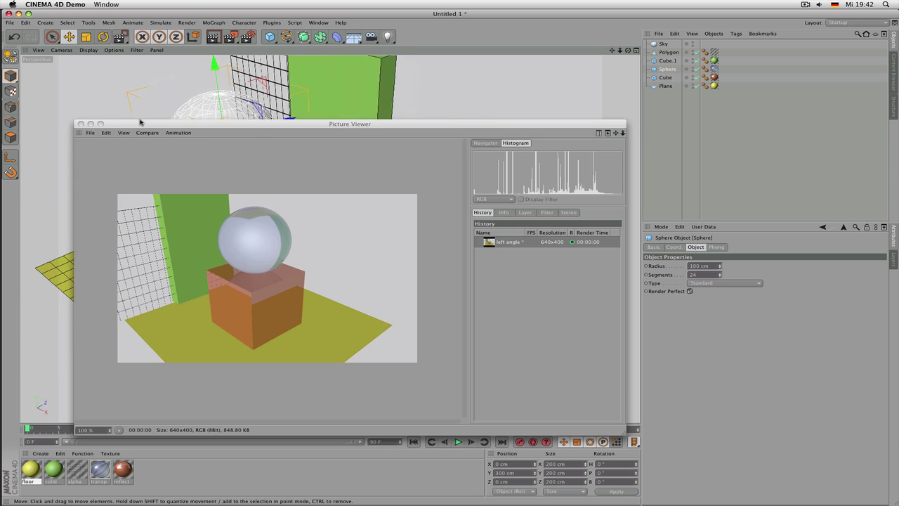
click(231, 37)
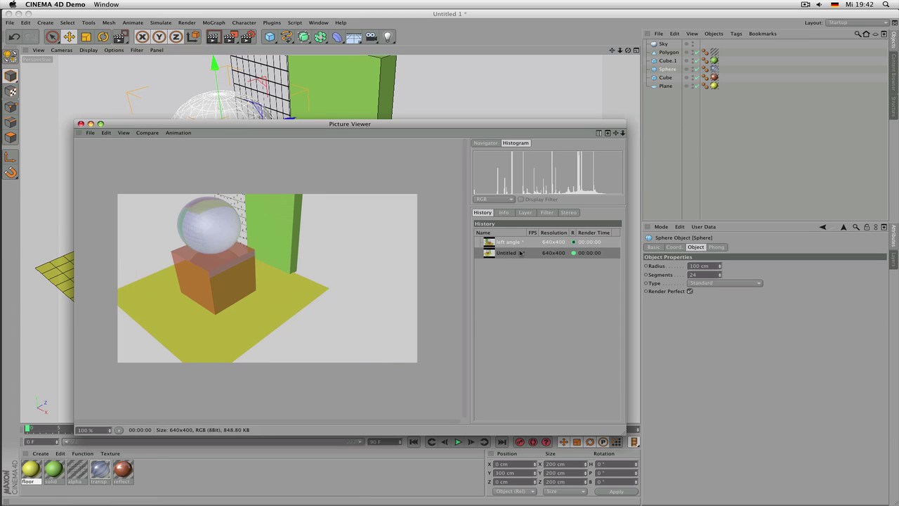
double_click(514, 254)
text(rig)
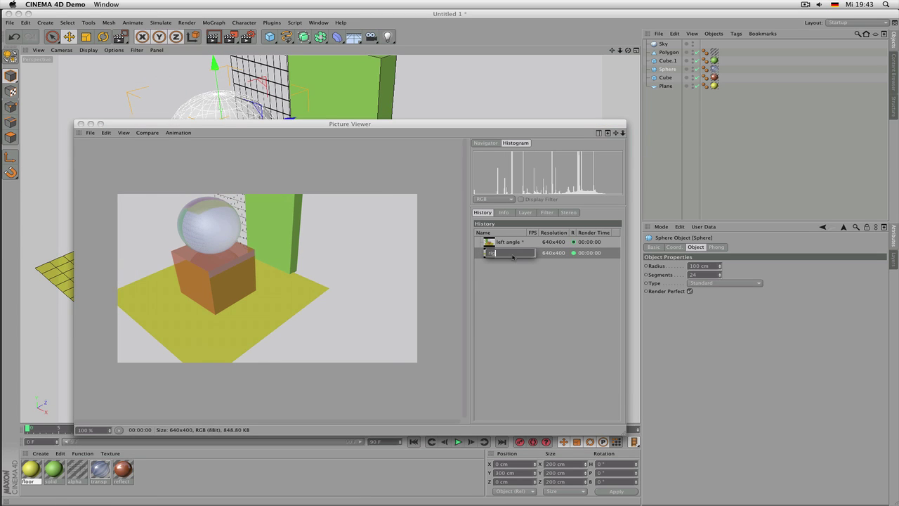
text(ht angle)
key(Return)
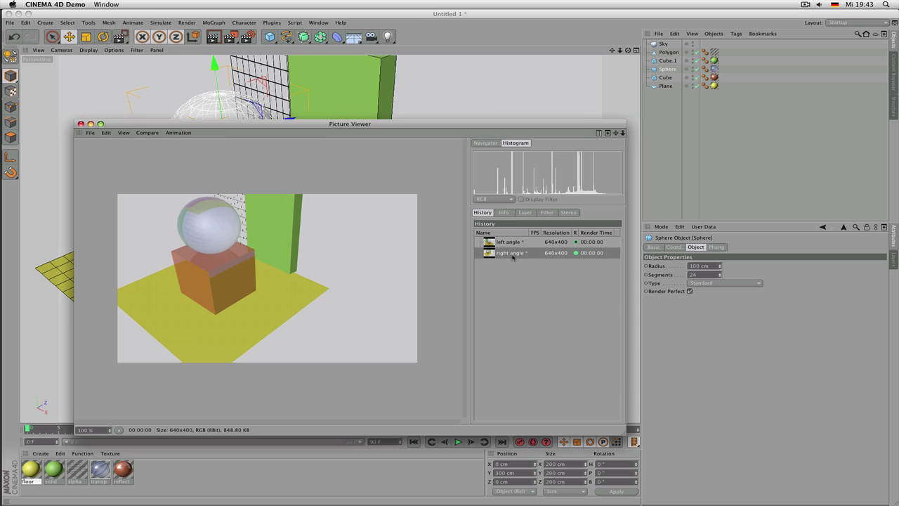
Step: Compare the "left angle" and "right angle" renders by switching between their history entries
click(527, 246)
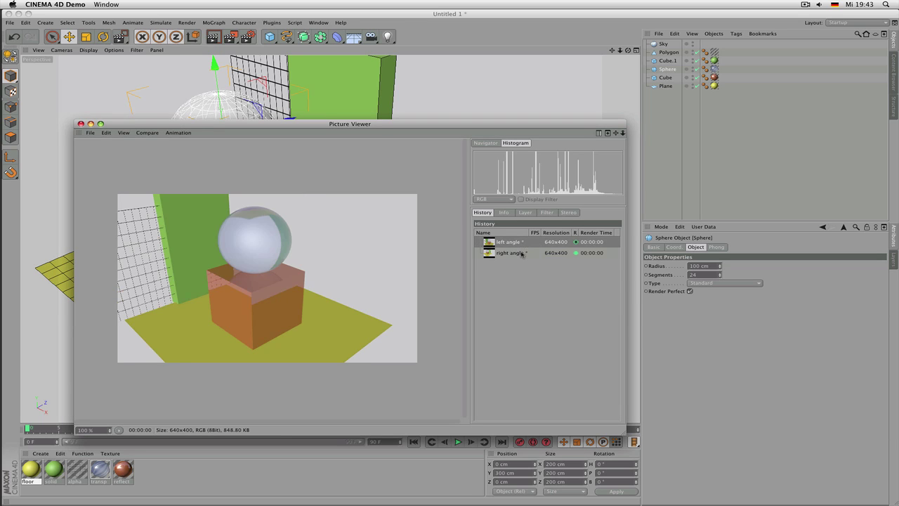
click(524, 255)
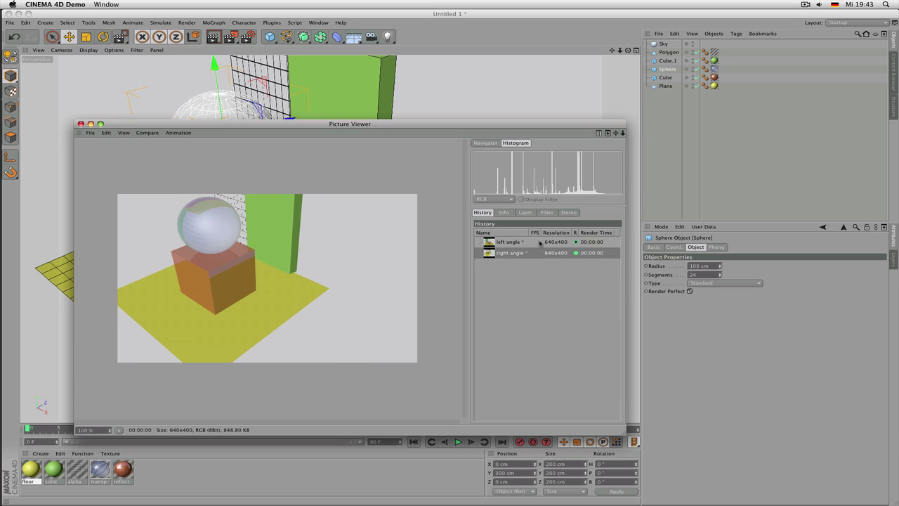
click(577, 242)
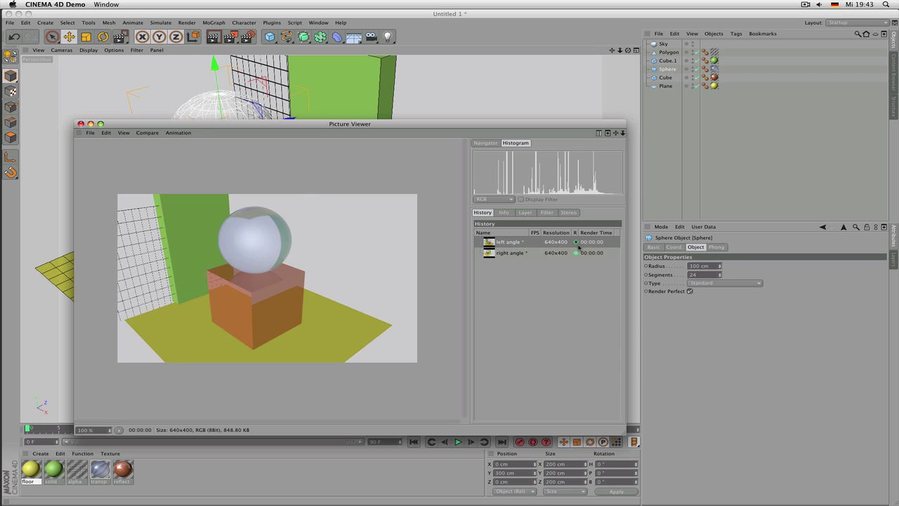
click(576, 254)
click(577, 245)
Step: Render the current view once more to the Picture Viewer as a third history entry
click(231, 37)
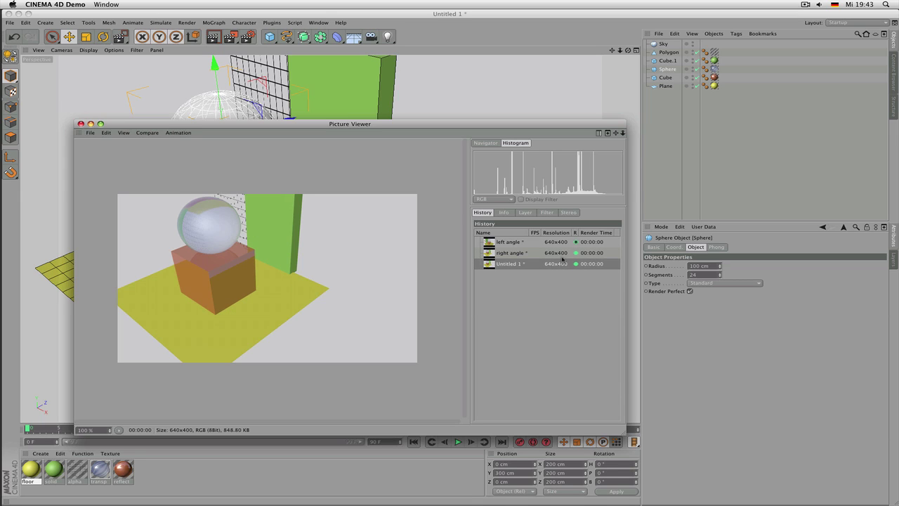
Step: Examine the current render's file information and its layer display in Image, Single-Pass and Multi-Pass modes
click(512, 215)
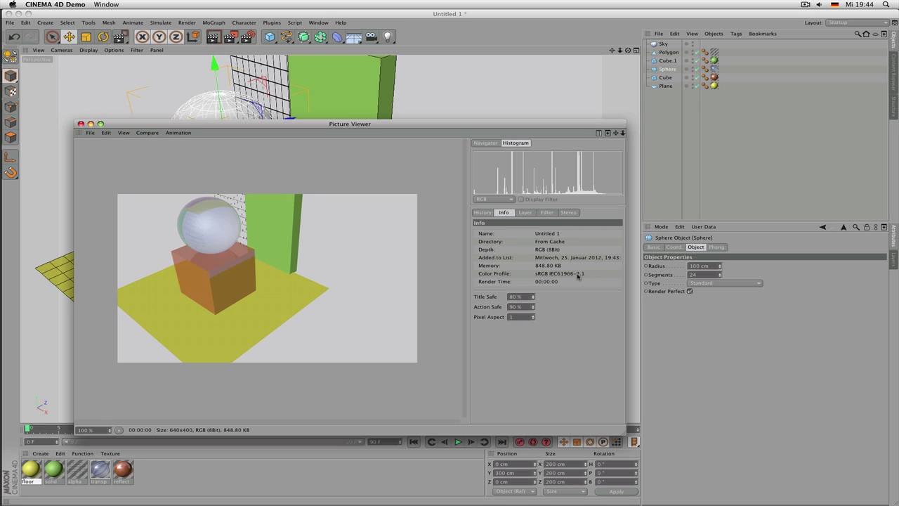
click(526, 212)
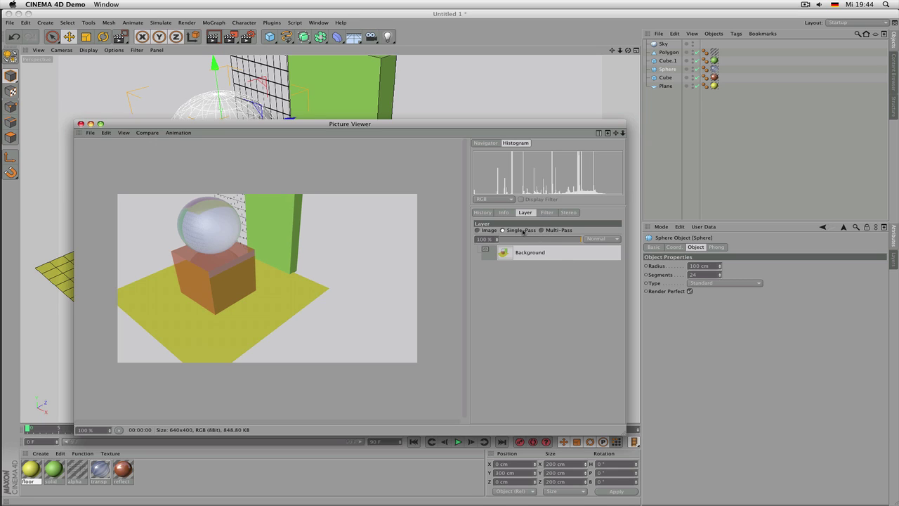
click(501, 231)
click(477, 230)
click(540, 231)
click(496, 231)
Step: Enable the filter on the render and set saturation to -14 %, brightness to -13 %, contrast to 30 % and gamma to 1.34
click(546, 213)
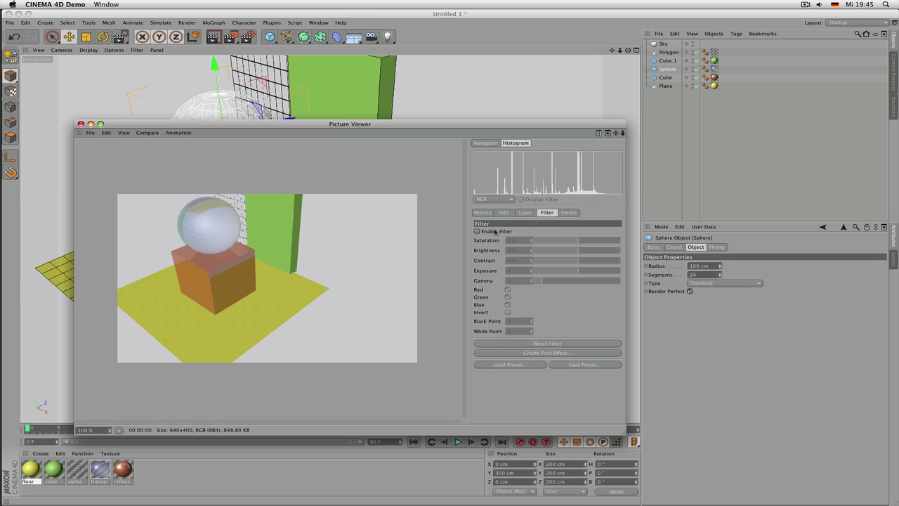
drag(584, 241, 545, 283)
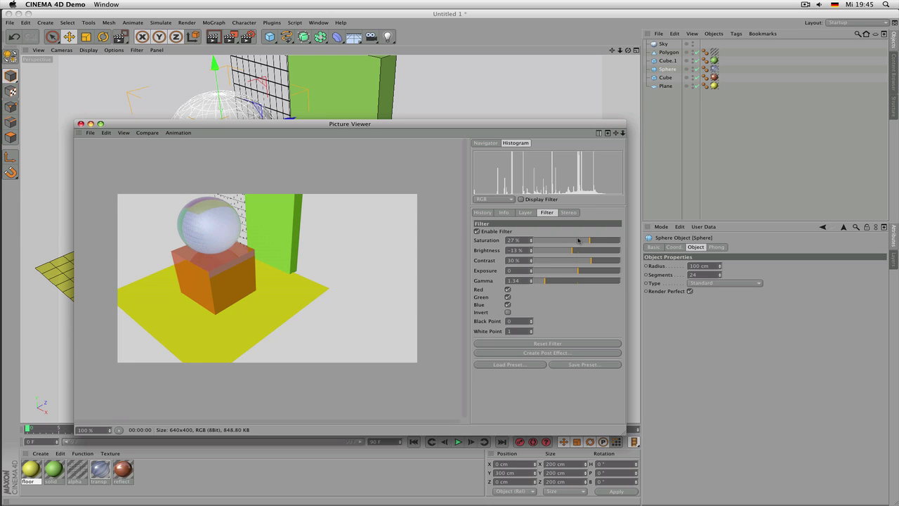
mouse_move(592, 240)
mouse_down()
mouse_move(601, 240)
mouse_move(576, 240)
mouse_up()
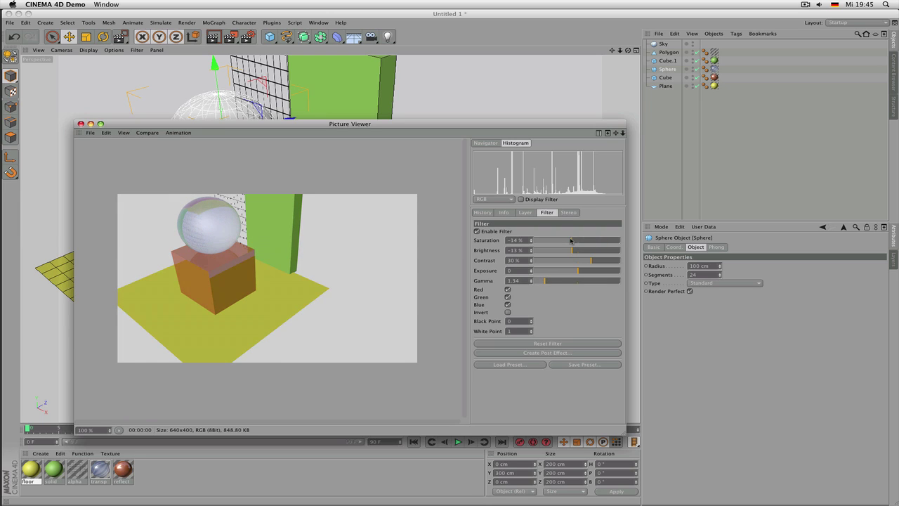
Step: Set the filter's saturation, brightness and contrast back to 0 % and its gamma to 1
click(524, 240)
text(0)
key(Tab)
text(0)
key(Tab)
text(0)
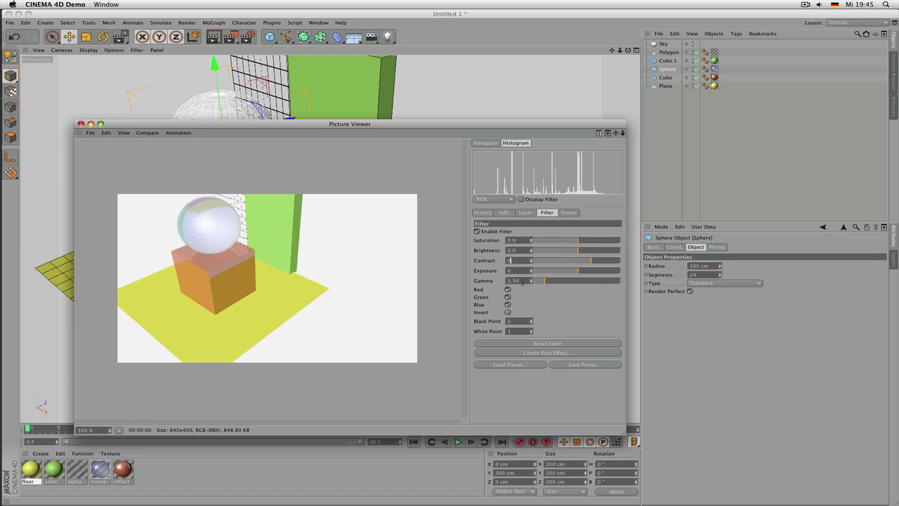
key(Tab)
key(Tab)
text(0)
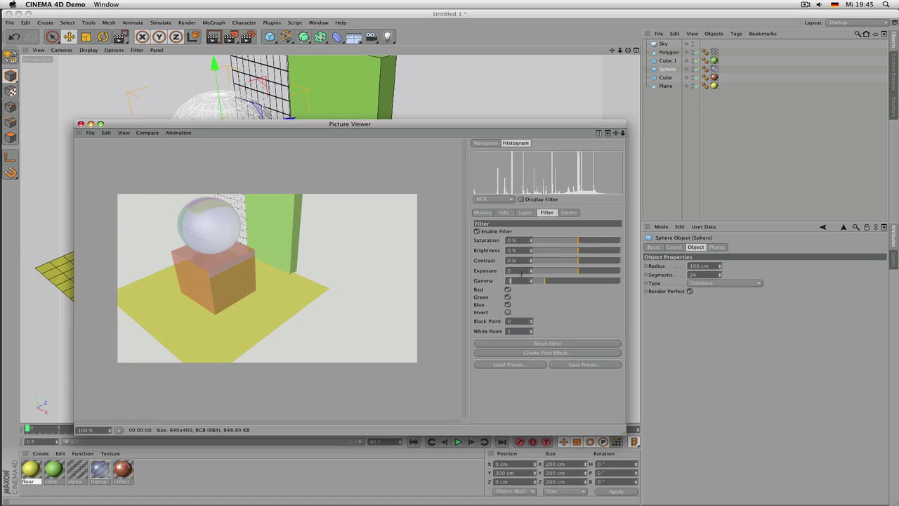
click(521, 271)
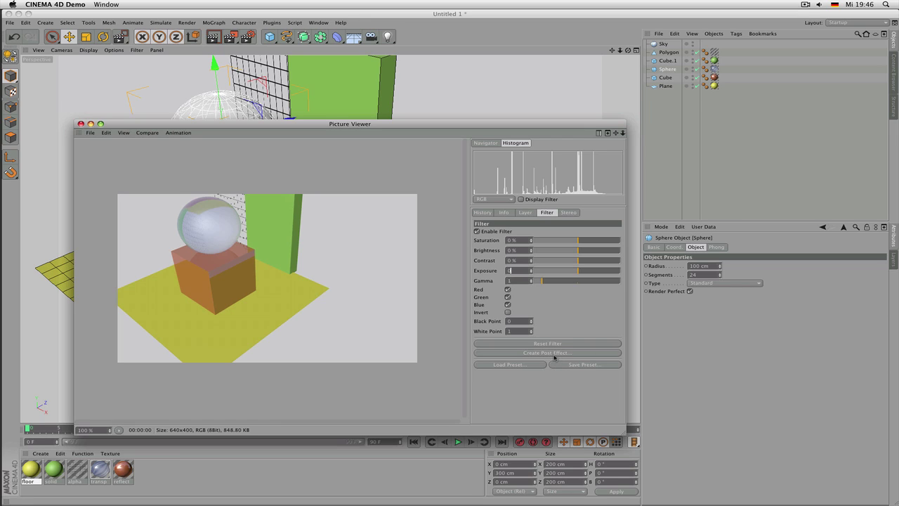
Step: Set the filter to saturation 18 %, brightness -21 %, contrast 13 % and exposure 1.4, compare it on and off, and leave it disabled
drag(578, 241, 569, 271)
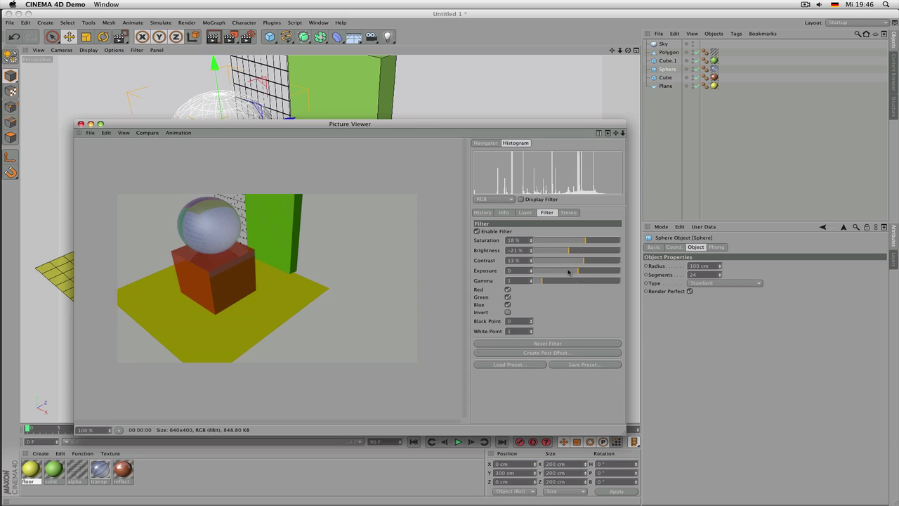
click(585, 271)
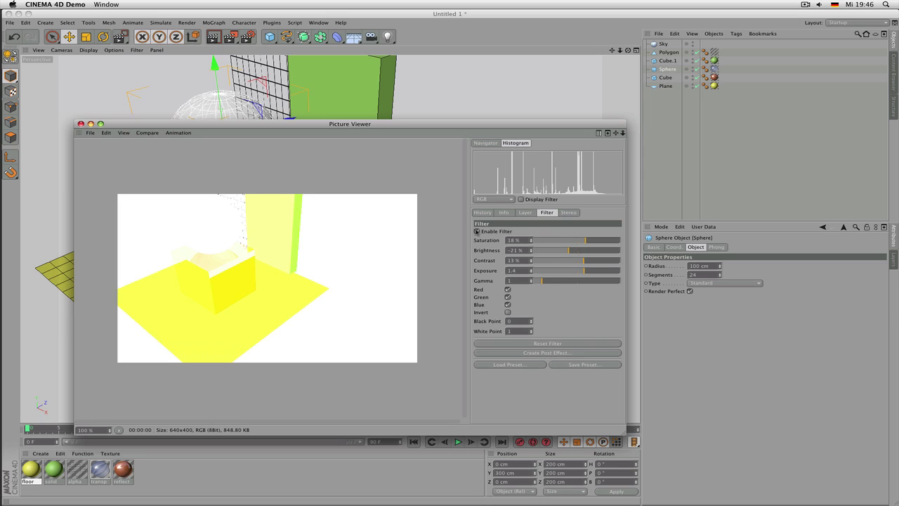
click(477, 231)
double_click(477, 231)
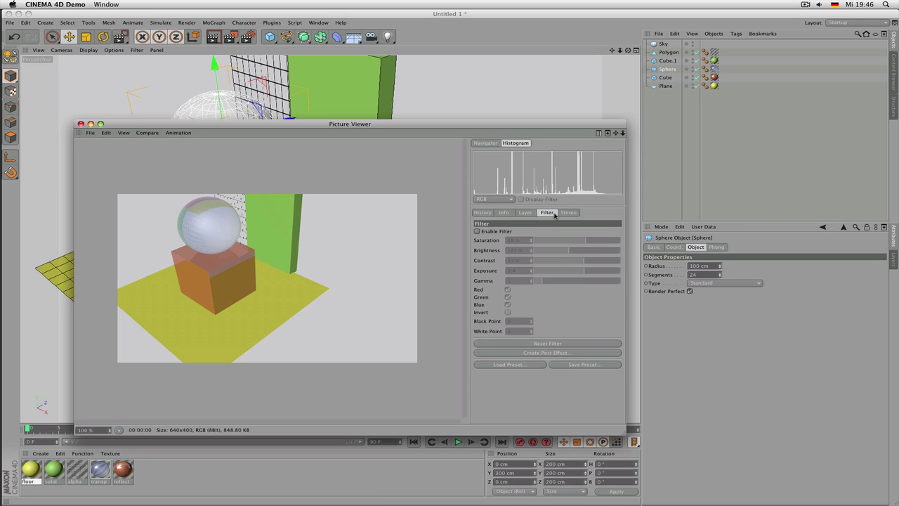
click(506, 231)
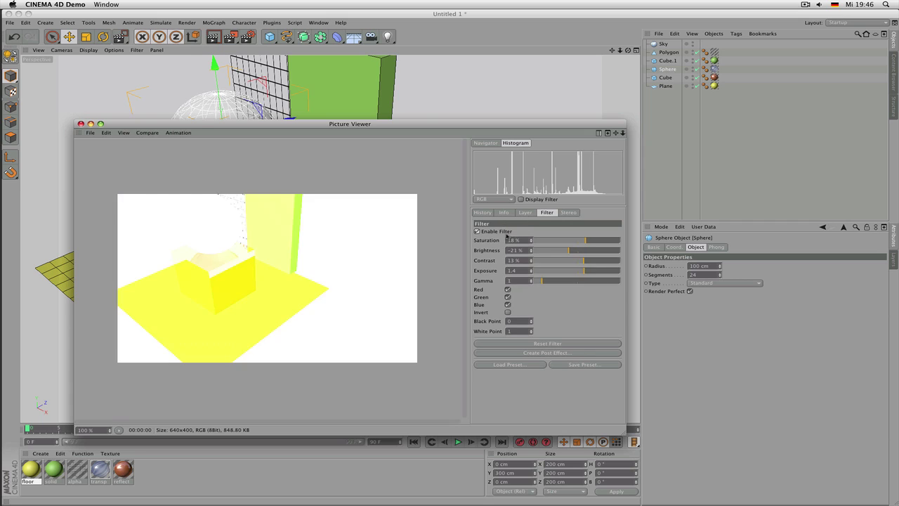
click(505, 232)
Step: Check the render's stereo settings and compare the Picture Viewer with its side panel hidden and shown
click(567, 212)
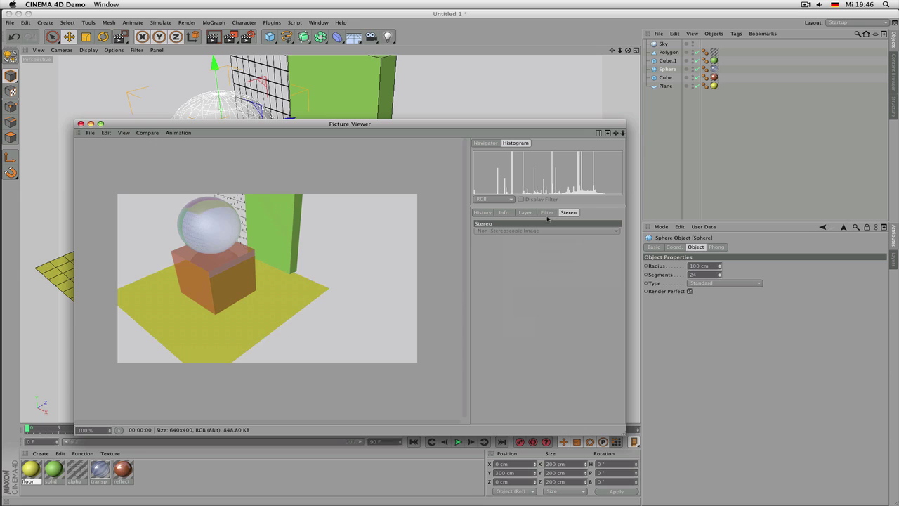
click(544, 213)
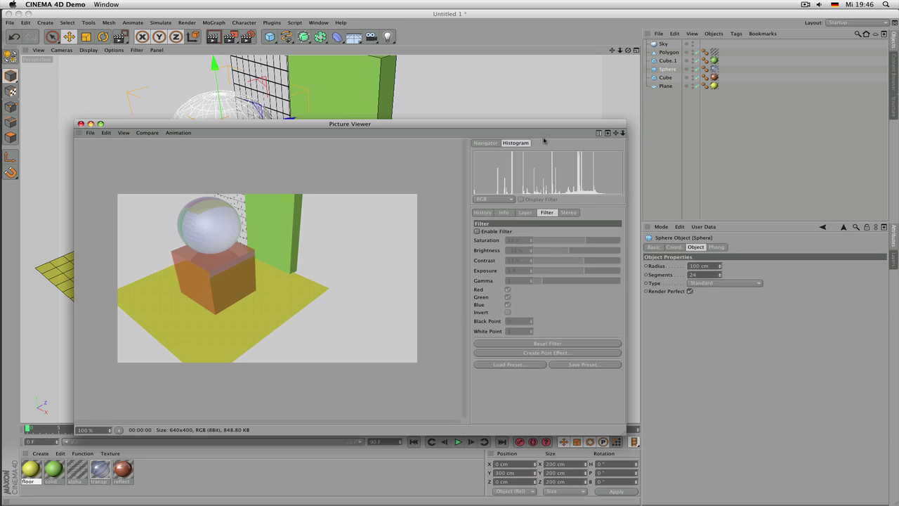
click(599, 134)
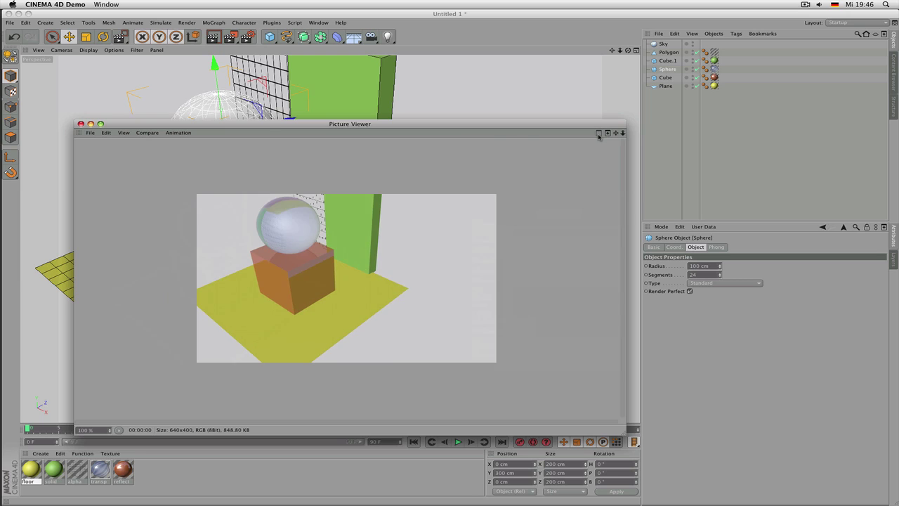
click(599, 133)
click(598, 133)
click(598, 134)
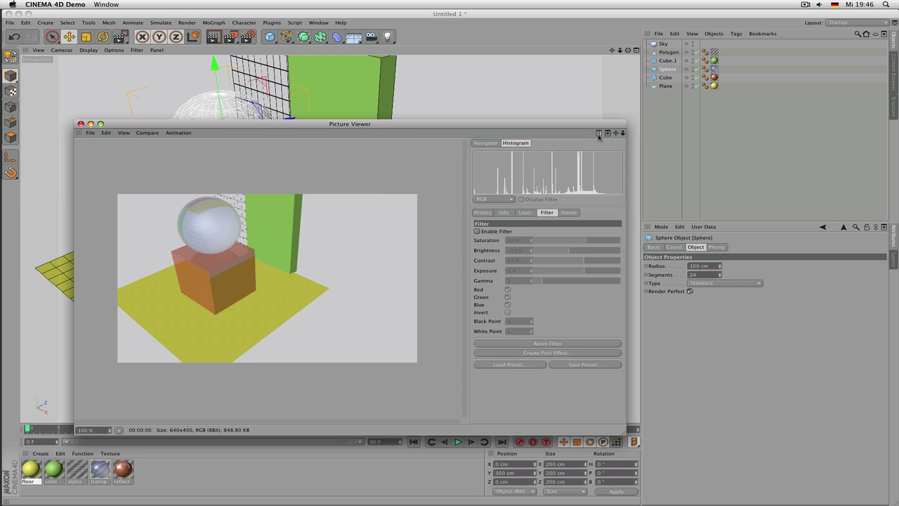
click(598, 133)
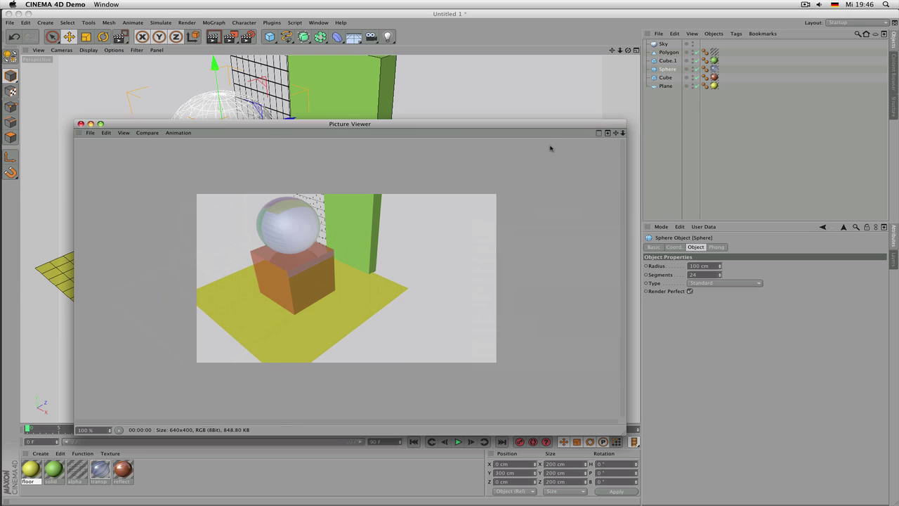
click(598, 134)
Step: Bring up the Navigator and History, display the "left angle" render, and briefly view it without the side panel
click(496, 144)
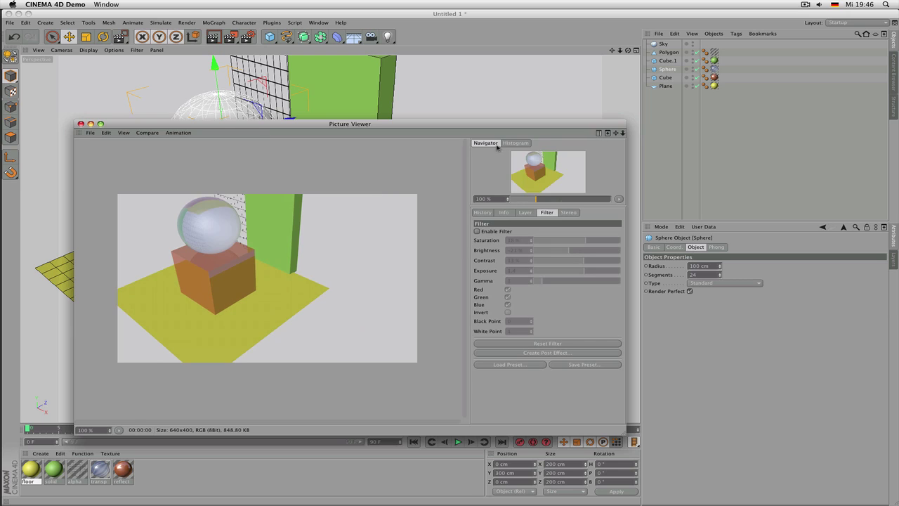
click(490, 213)
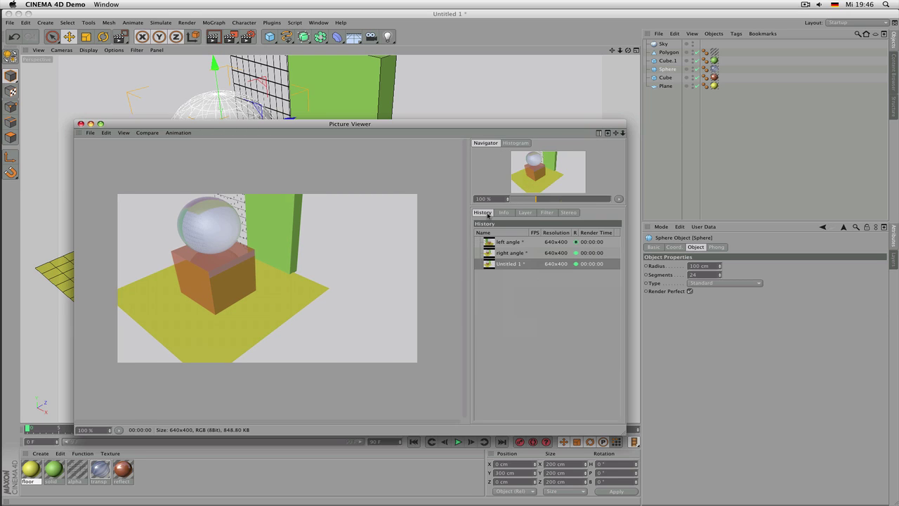
click(510, 243)
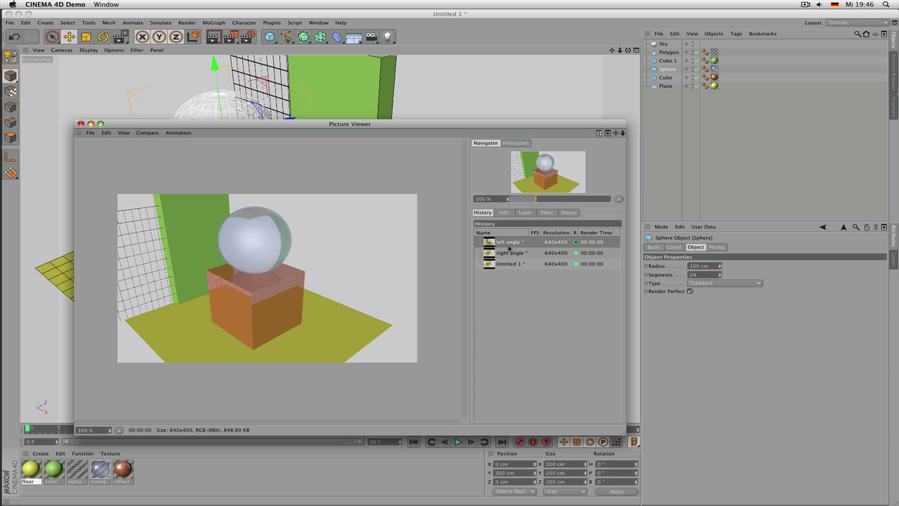
click(598, 134)
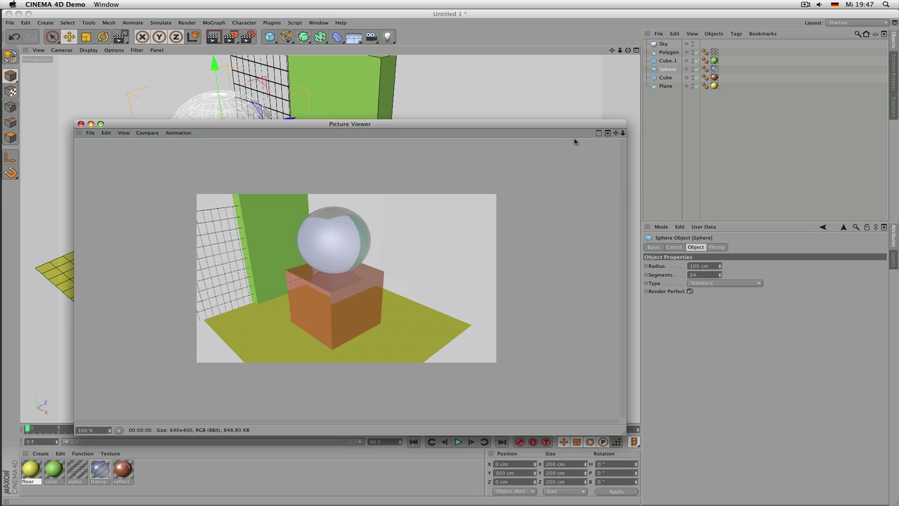
click(600, 132)
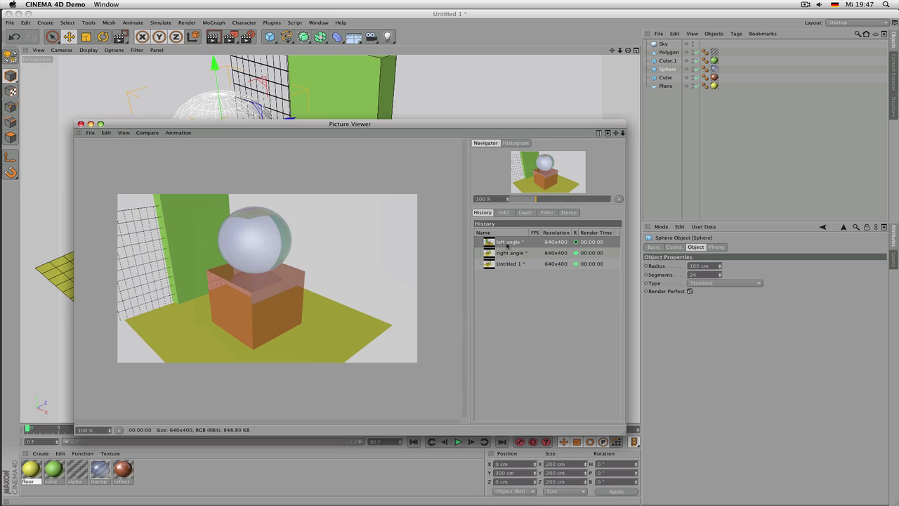
drag(440, 128, 434, 130)
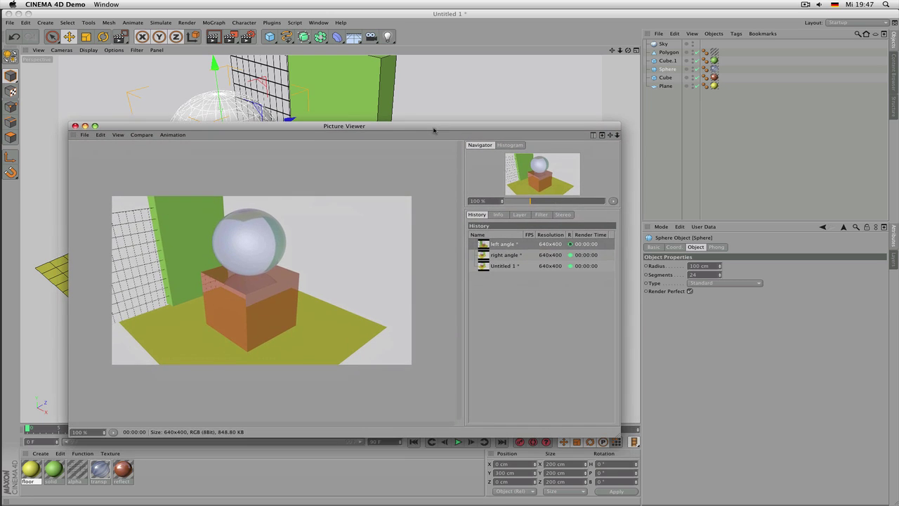
click(73, 134)
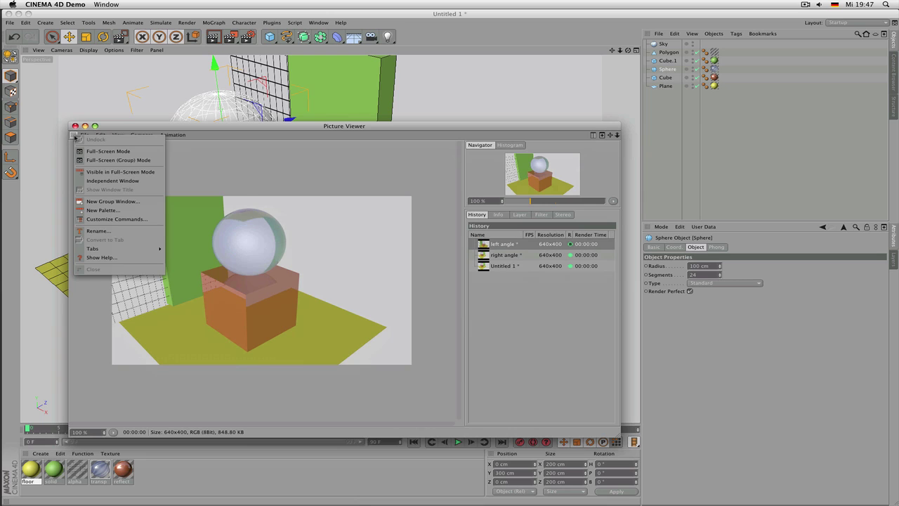
click(74, 135)
click(74, 135)
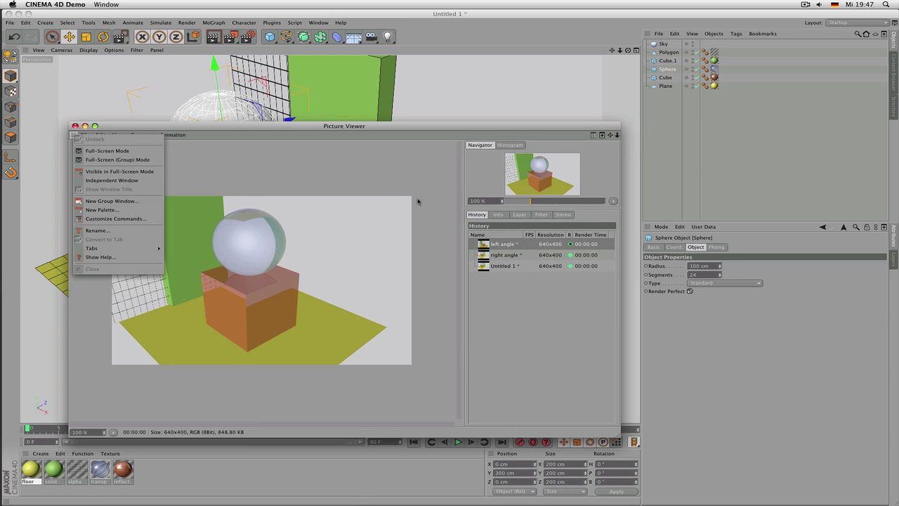
key(Escape)
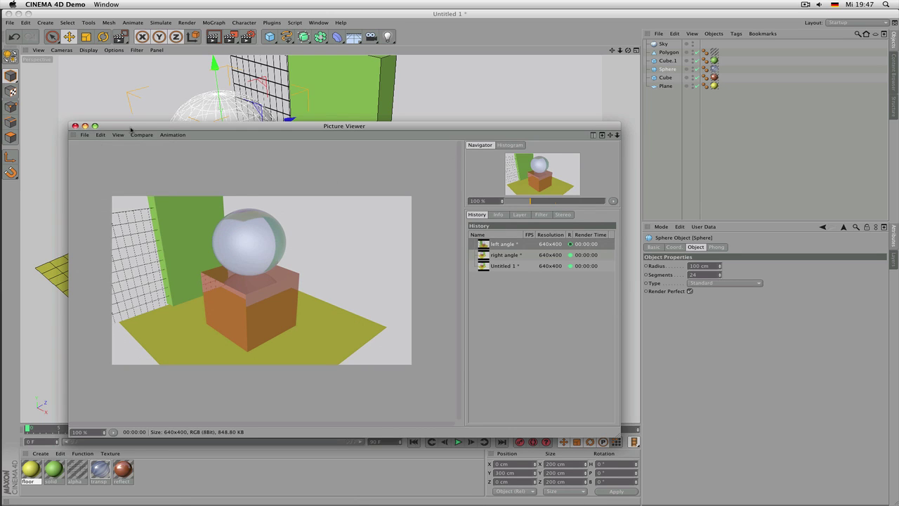
drag(131, 129, 249, 199)
click(193, 208)
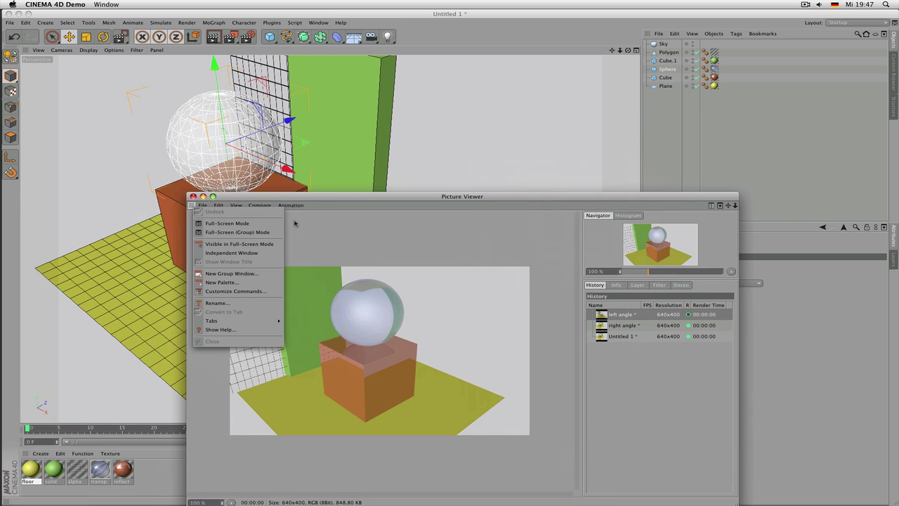
click(286, 198)
drag(286, 196, 233, 163)
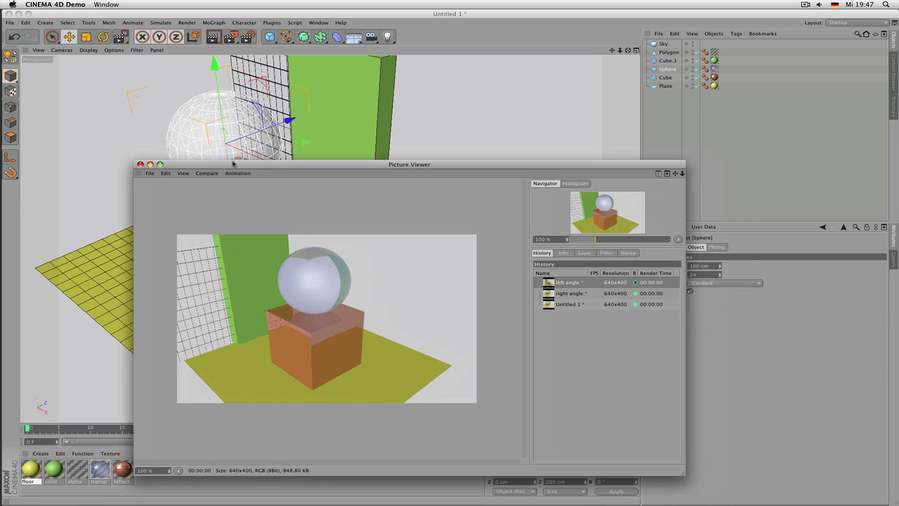
Step: Toggle the Lock Layout option, dock the Picture Viewer between the Object and Attribute managers, and hide its side panel
click(318, 23)
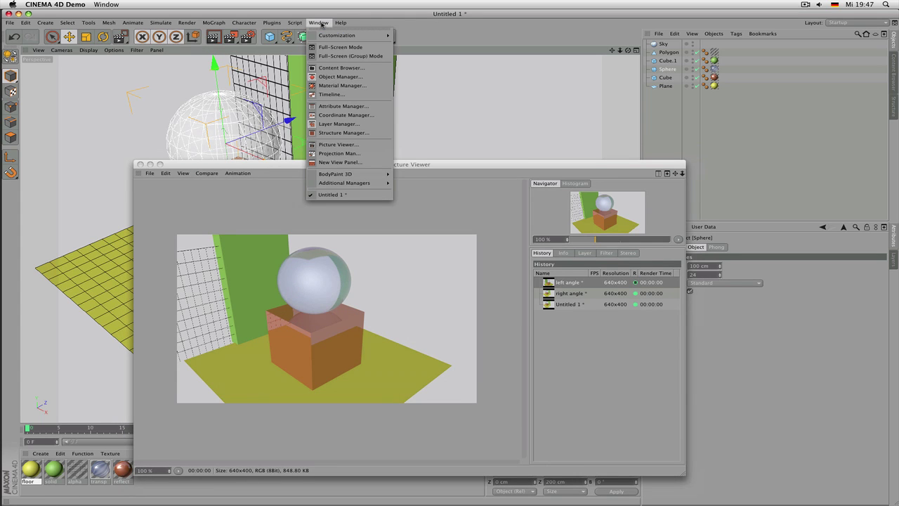
mouse_move(338, 36)
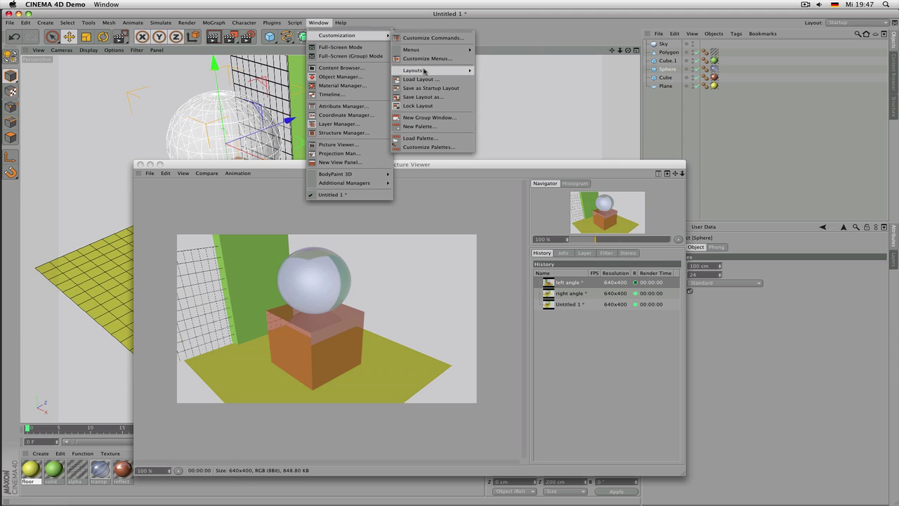
click(423, 106)
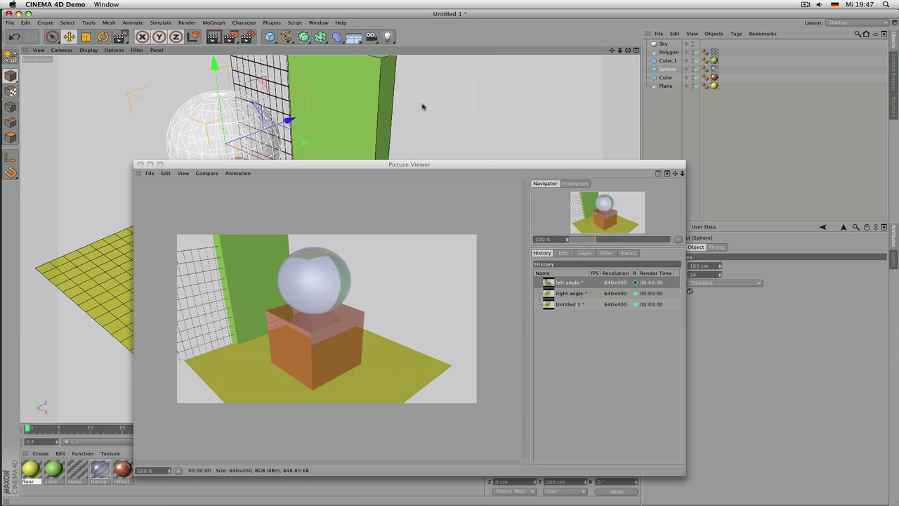
drag(427, 164, 348, 127)
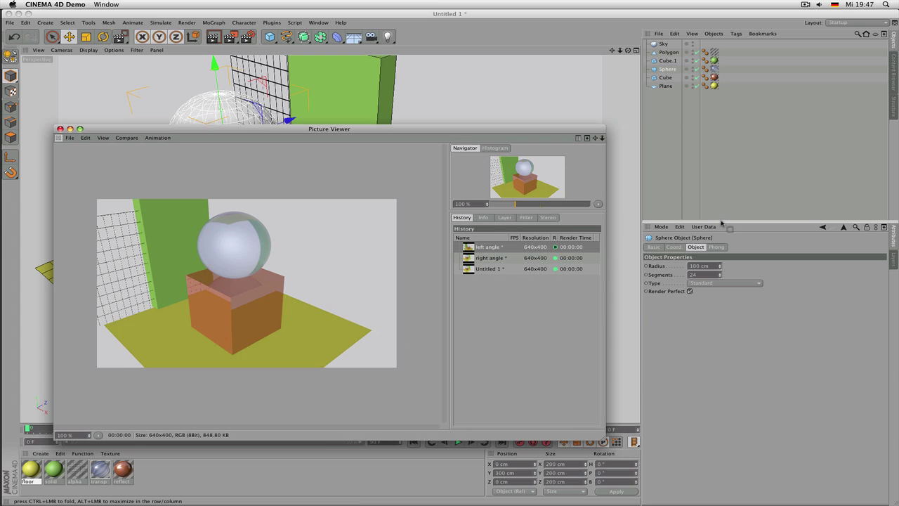
drag(722, 223, 723, 223)
click(871, 202)
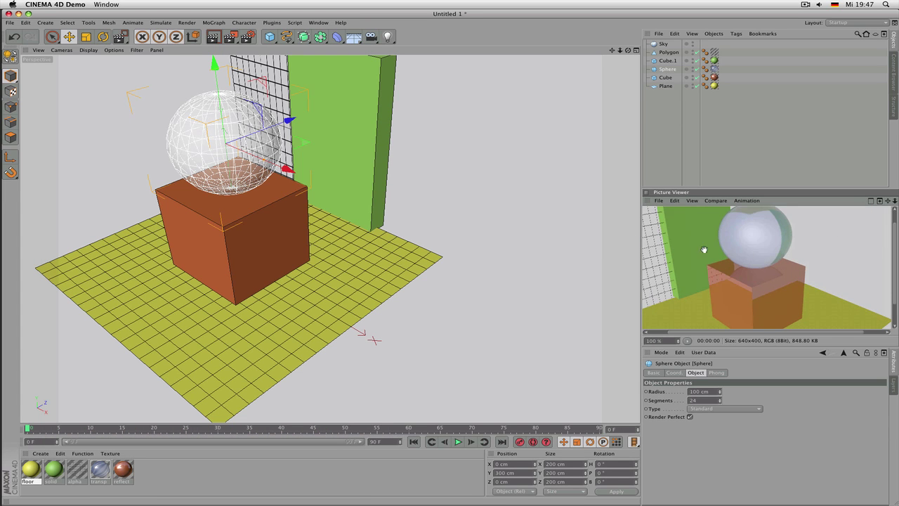
Step: Orbit the scene to a new angle showing the grid wall beside the green block and render it to the docked Picture Viewer
mouse_move(246, 251)
alt+mouse_down()
mouse_move(311, 229)
mouse_move(192, 71)
mouse_move(204, 243)
mouse_move(257, 238)
alt+mouse_up()
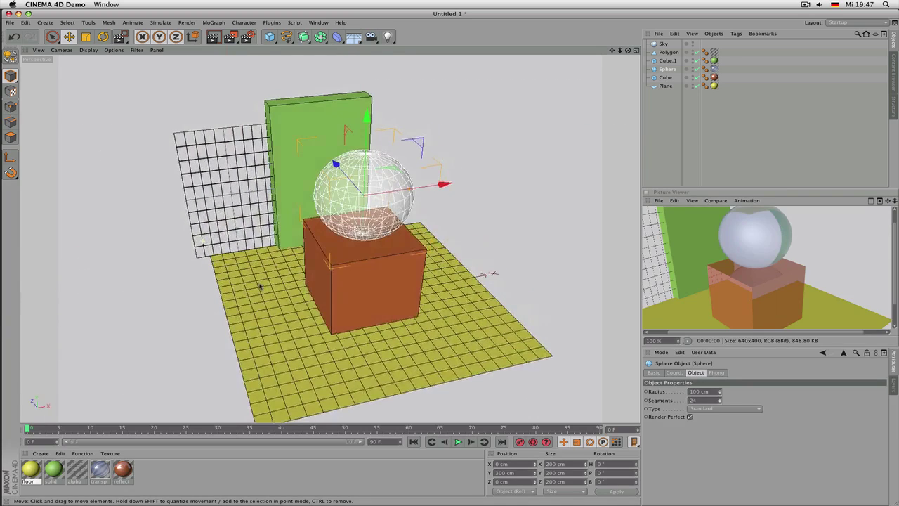
click(230, 37)
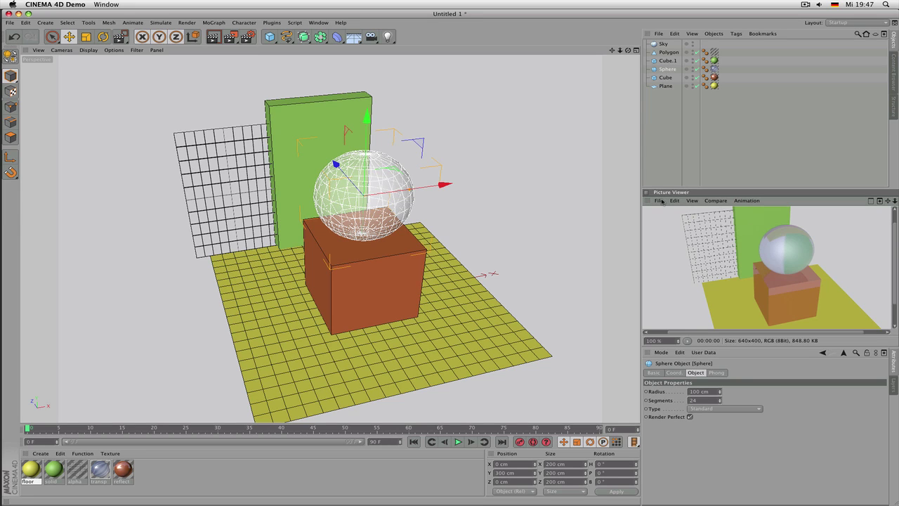
Step: Undock the Picture Viewer into a floating window over the viewport and close it
click(673, 201)
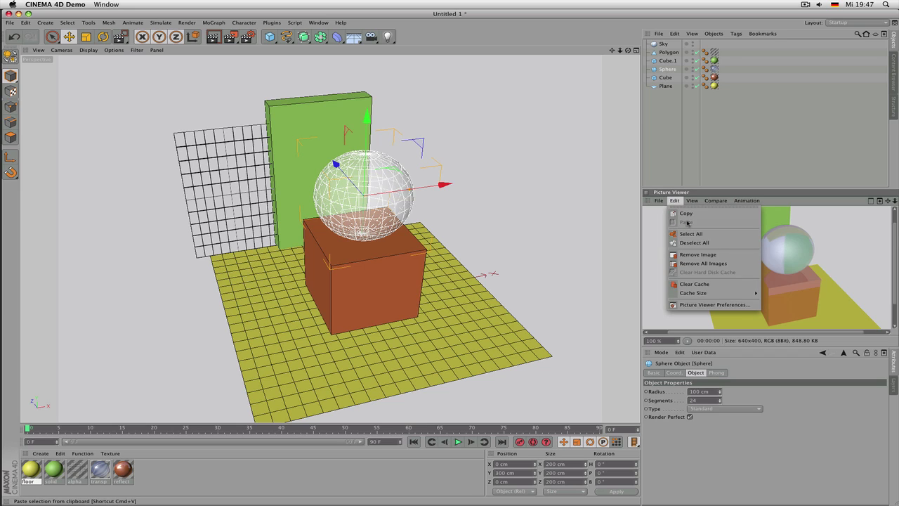
click(775, 225)
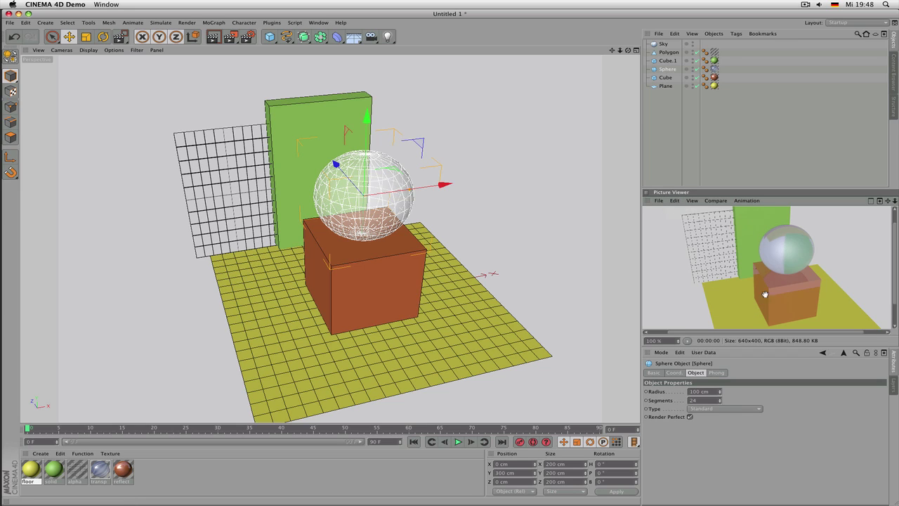
click(650, 203)
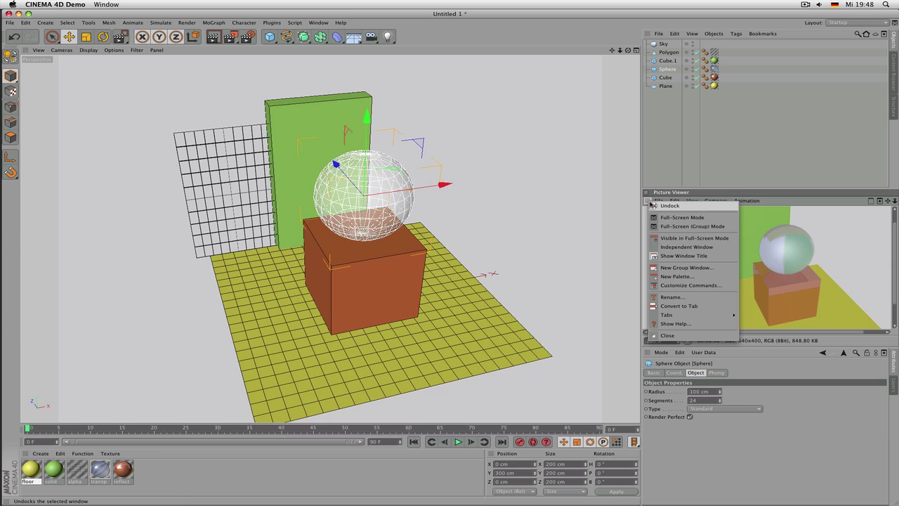
click(658, 207)
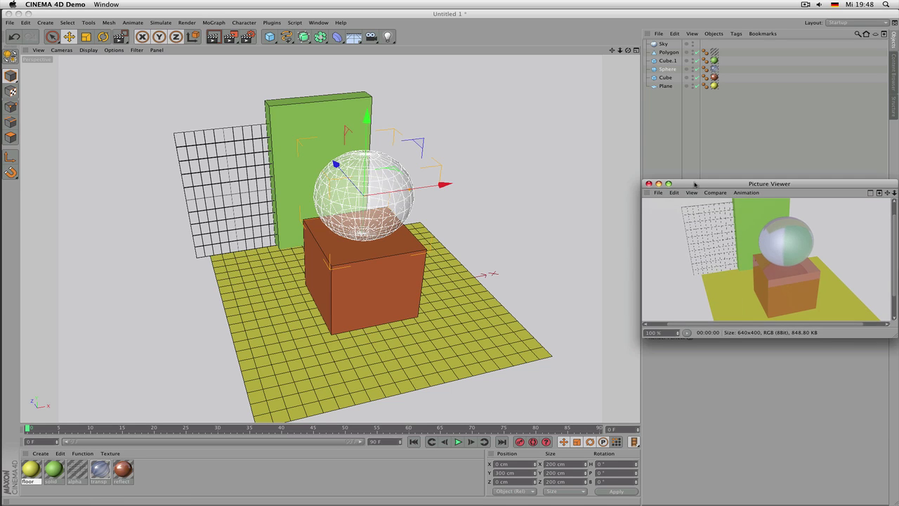
drag(699, 184, 427, 312)
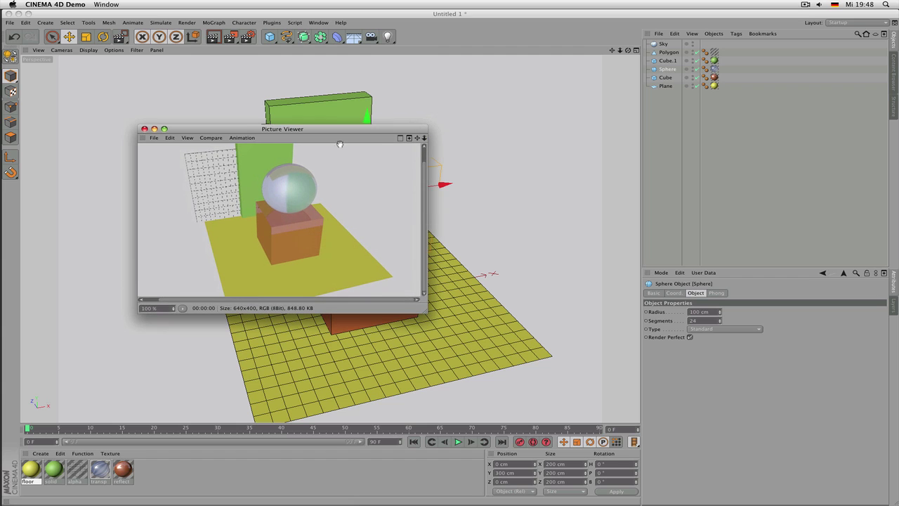
drag(338, 136, 432, 172)
click(269, 171)
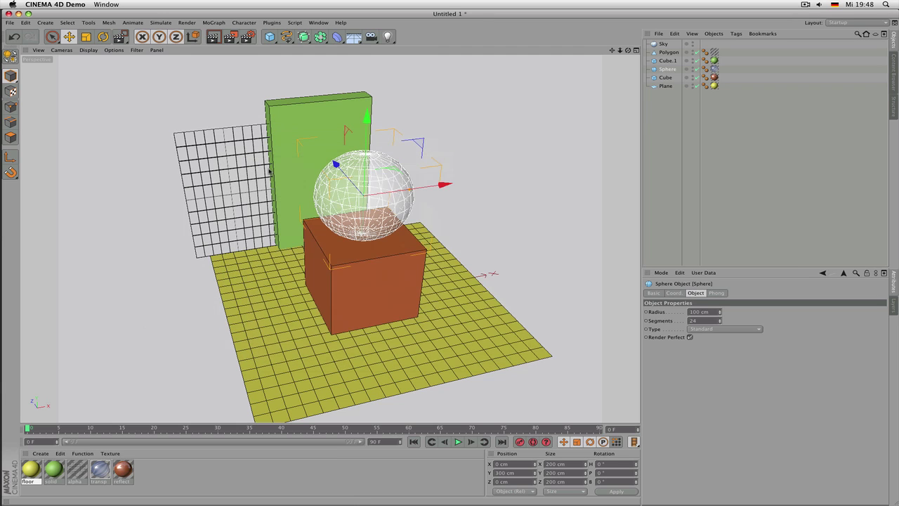
Step: Orbit the scene, turn on the Interactive Render Region, and make the region narrower around the objects
alt+drag(330, 198, 333, 246)
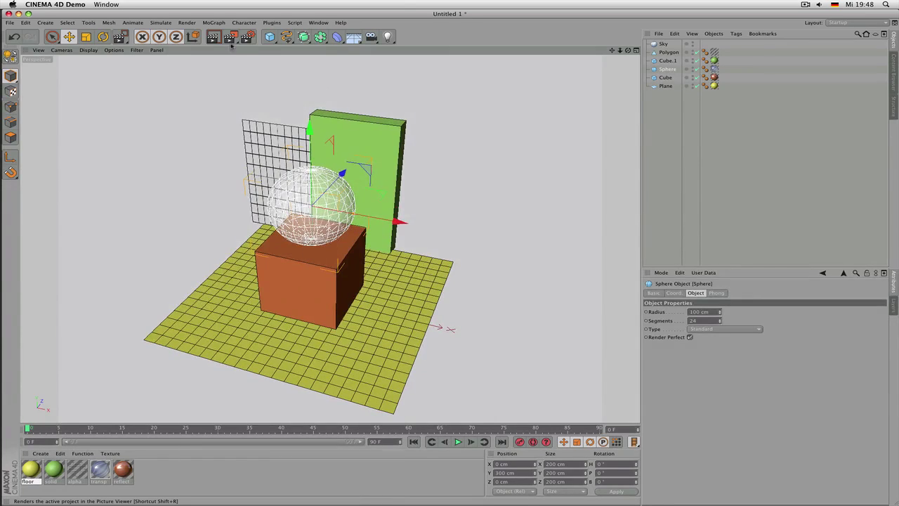
click(231, 36)
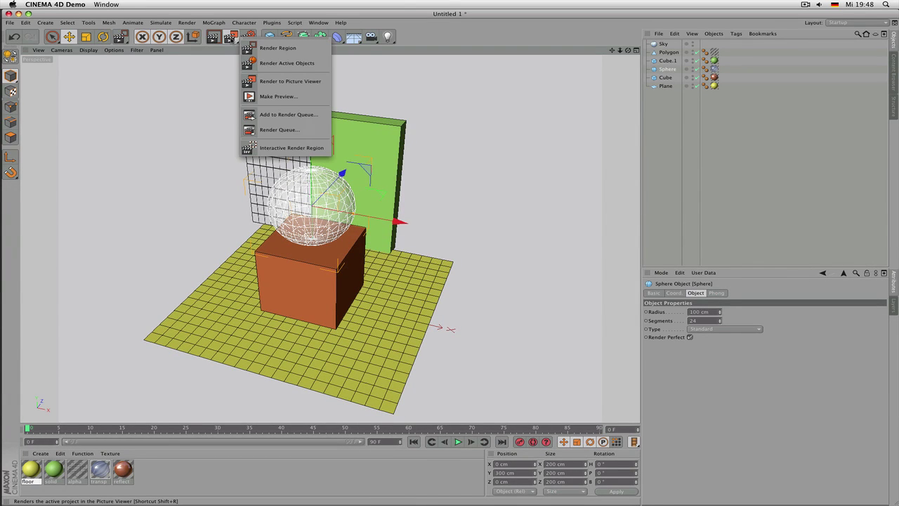
click(325, 147)
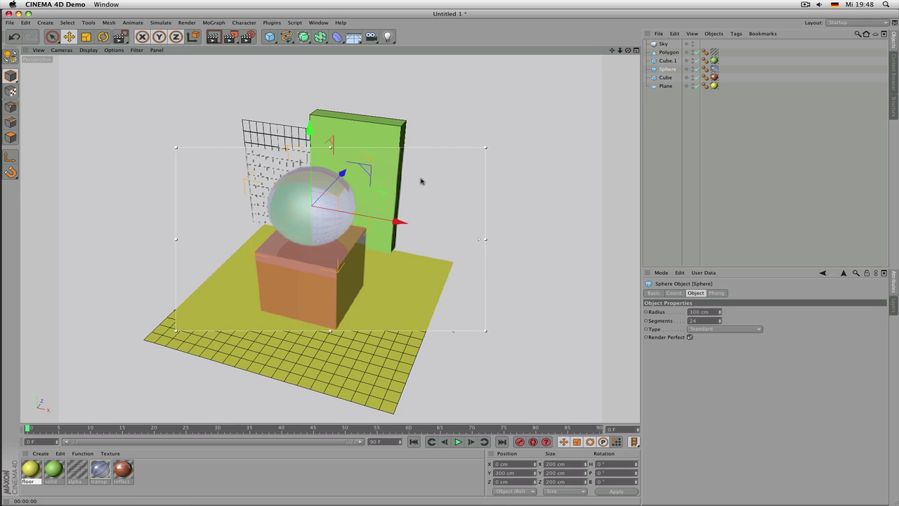
drag(485, 239, 429, 238)
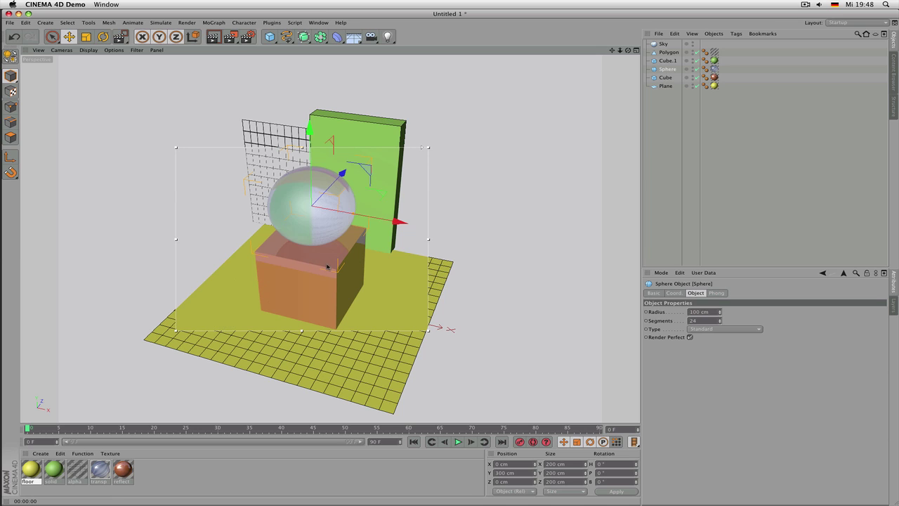
Step: Try a blue hue of 224° on the "solid" material, settle on a green hue of 131°, and orbit with the render region active
alt+drag(389, 279, 322, 268)
alt+drag(264, 250, 342, 294)
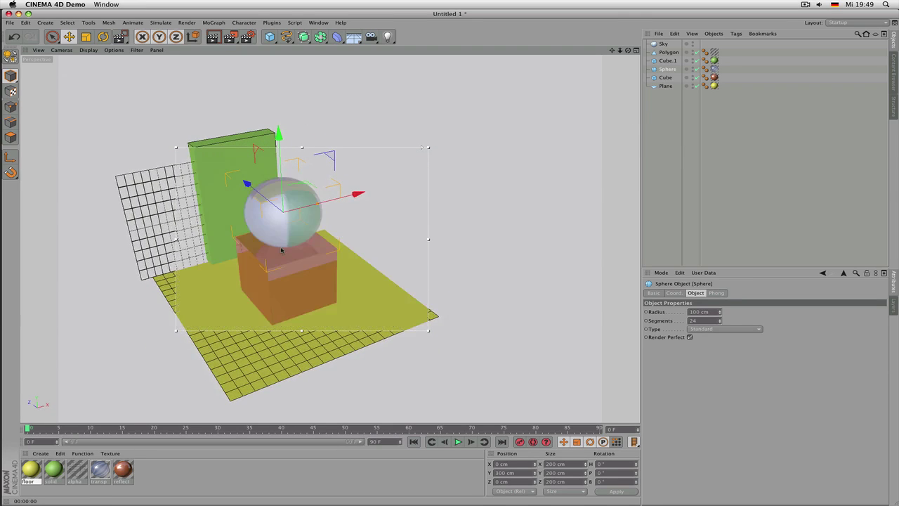
alt+middle_drag(283, 250, 316, 257)
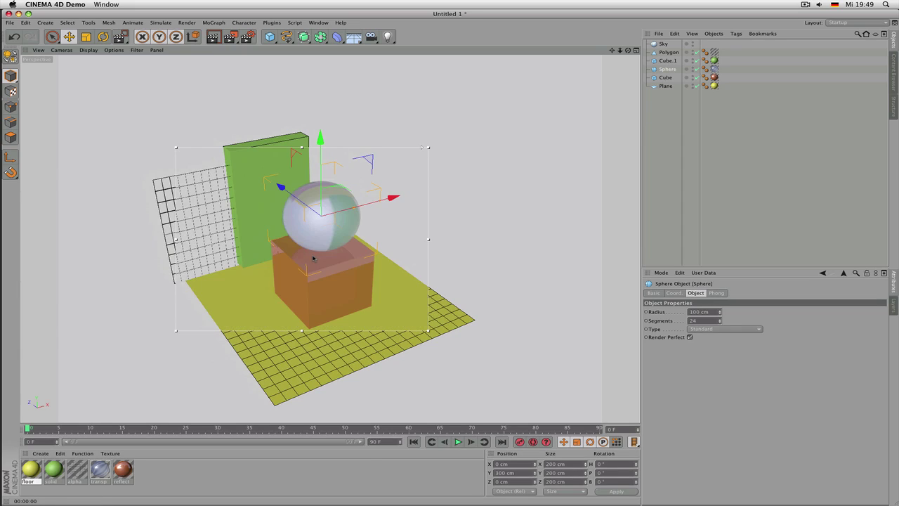
click(53, 470)
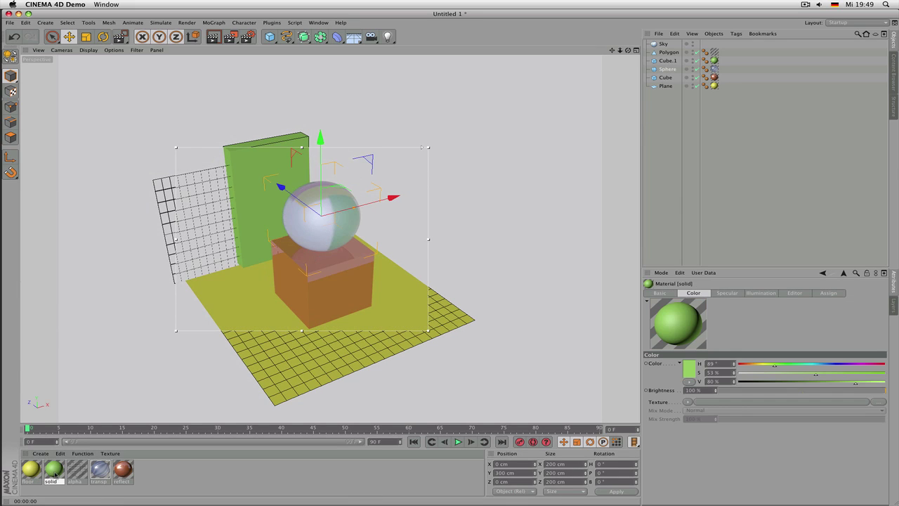
click(830, 366)
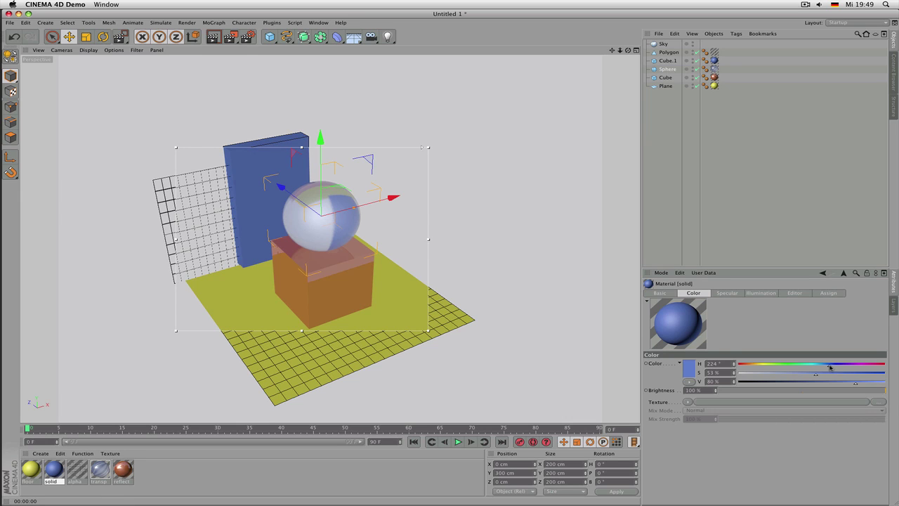
click(790, 365)
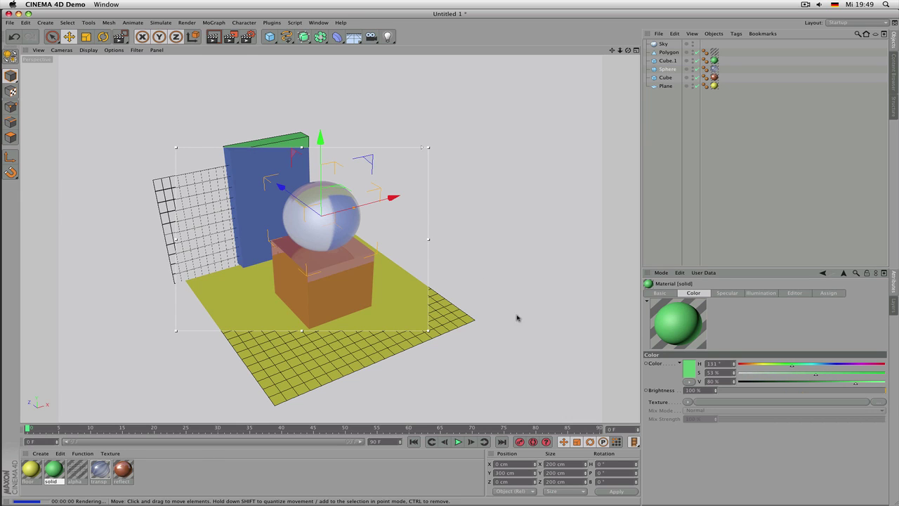
alt+drag(471, 279, 491, 281)
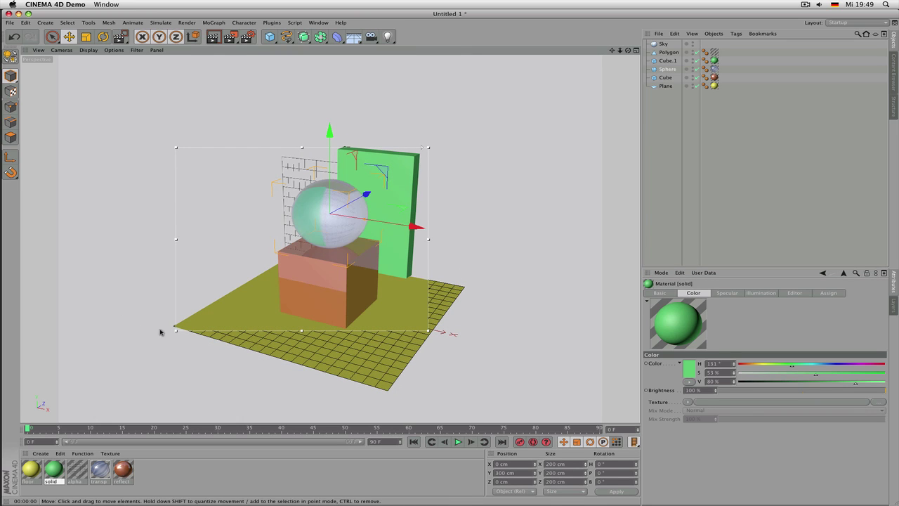
Step: Resize and reposition the interactive render region over the sphere, cube and floor, and turn the Interactive Render Region off
drag(176, 328, 239, 357)
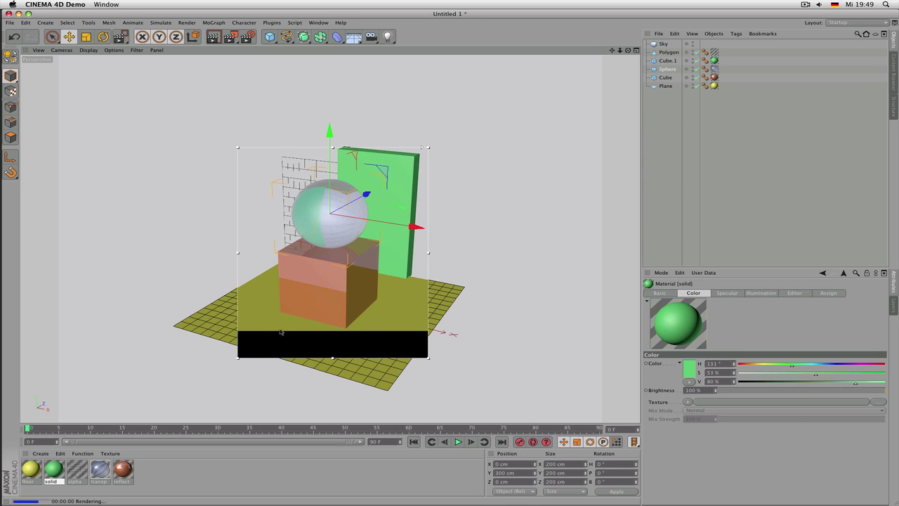
drag(384, 151, 321, 179)
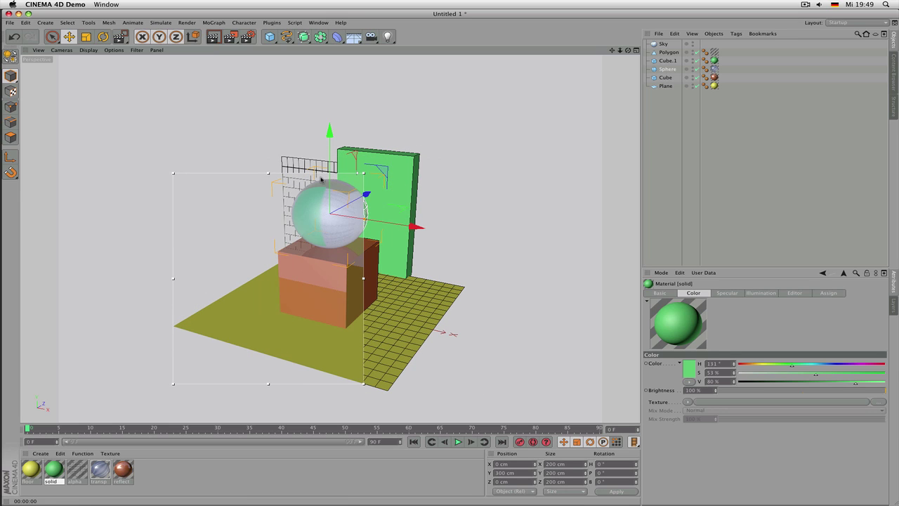
click(234, 42)
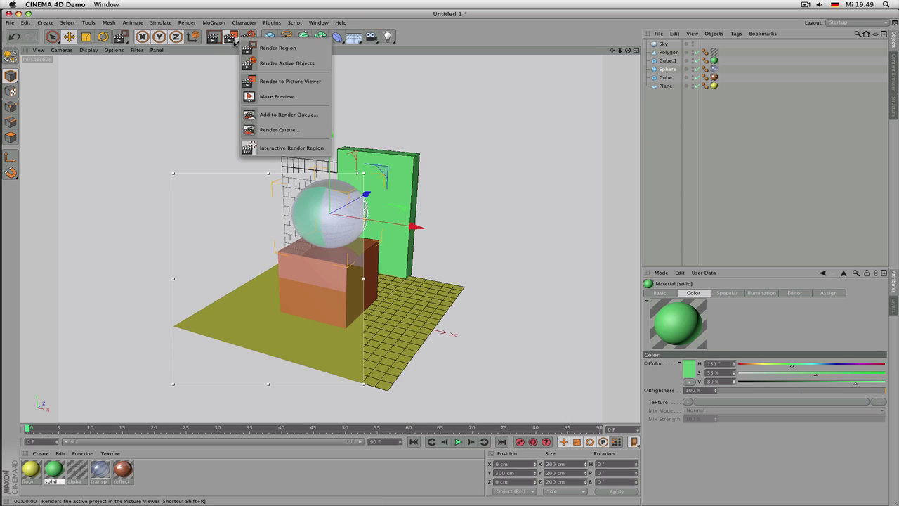
click(312, 148)
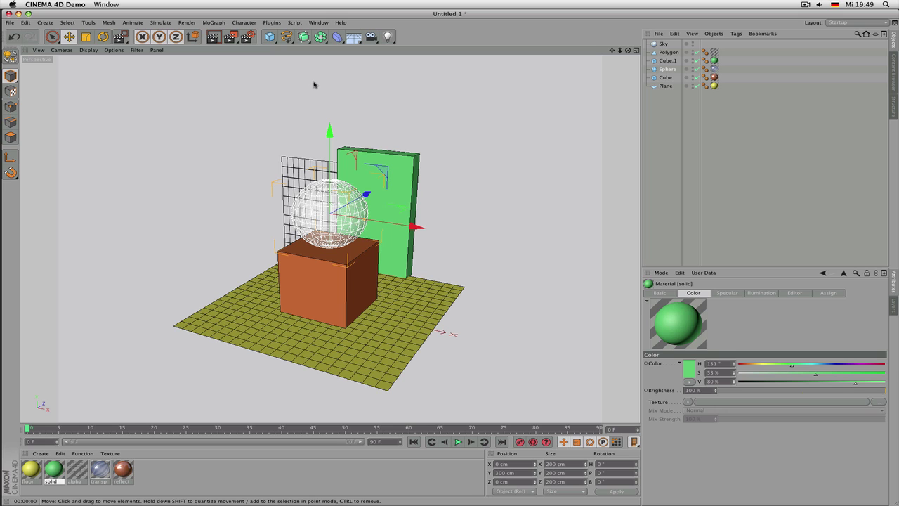
Step: Add a Light object and move it above and in front of the objects, to about X -29, Y 552, Z -483 cm
alt+drag(409, 163, 391, 167)
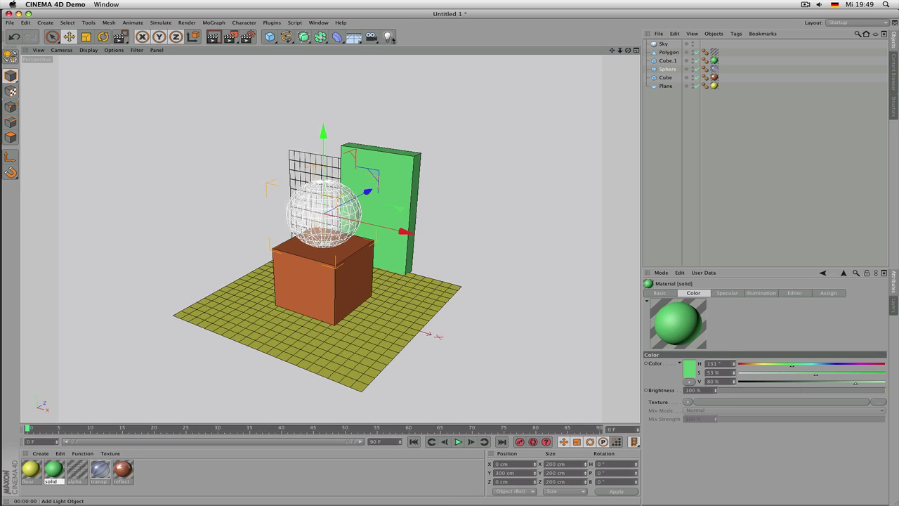
click(388, 37)
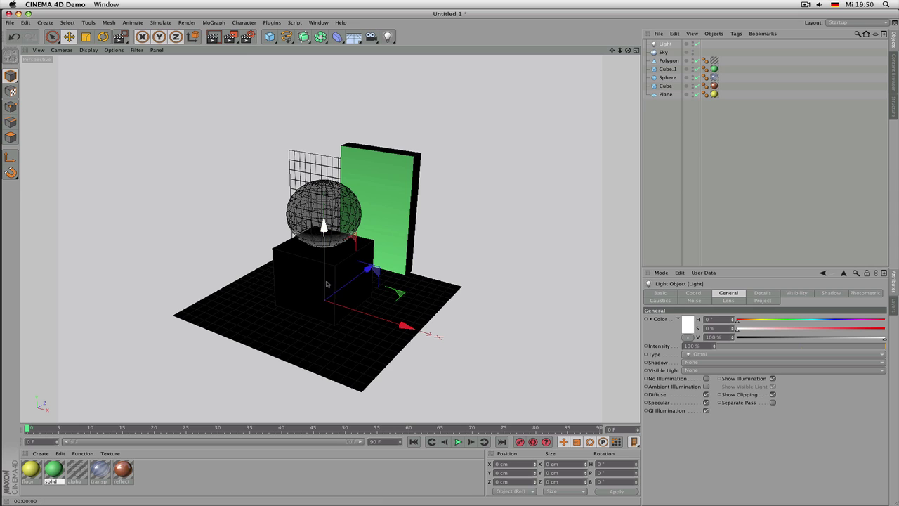
drag(325, 280, 248, 177)
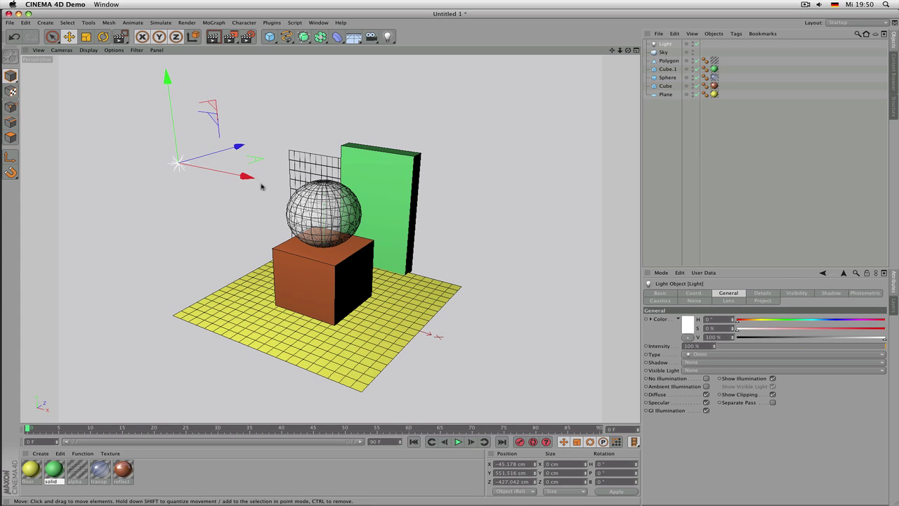
drag(254, 152, 236, 166)
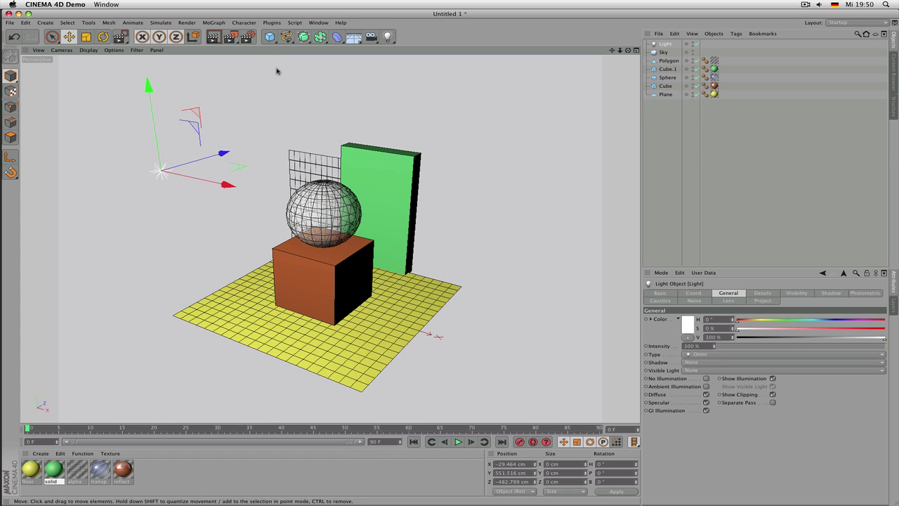
Step: Render the lit scene to the Picture Viewer, enlarge the window to show the whole image, and close it
click(232, 38)
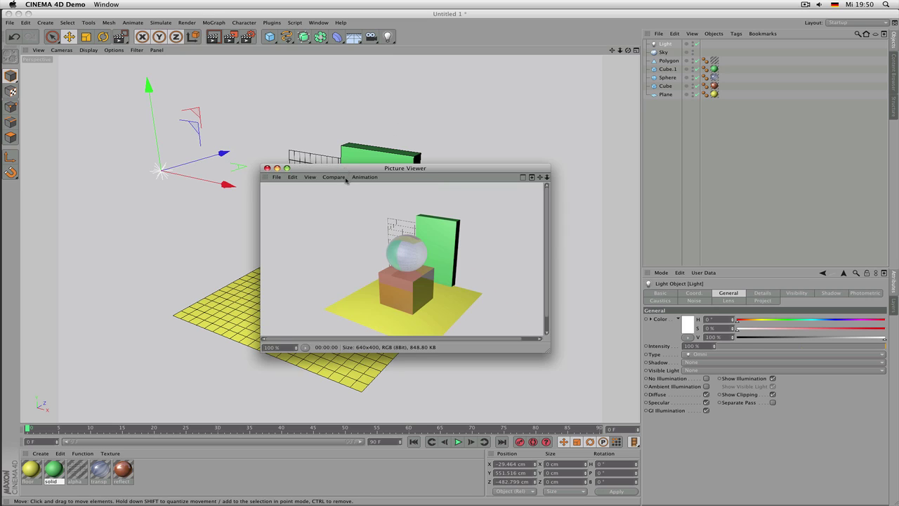
drag(315, 171, 299, 147)
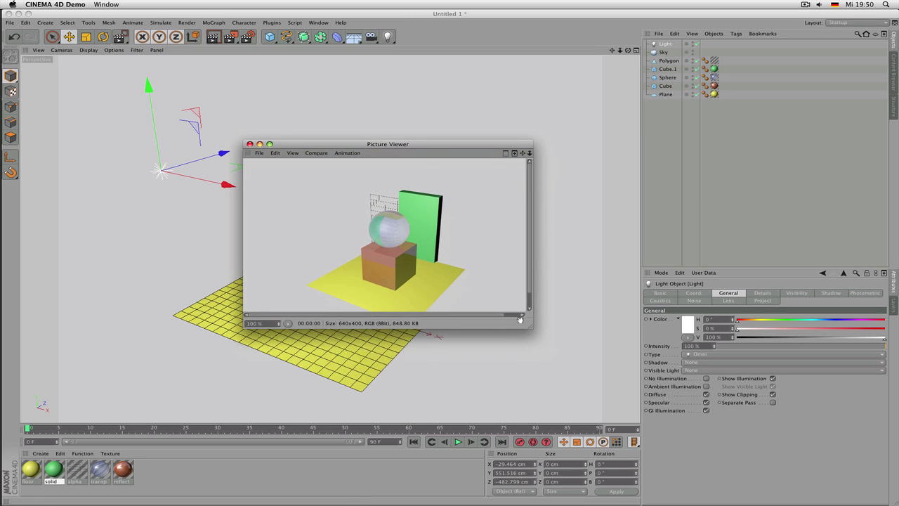
drag(524, 324, 563, 364)
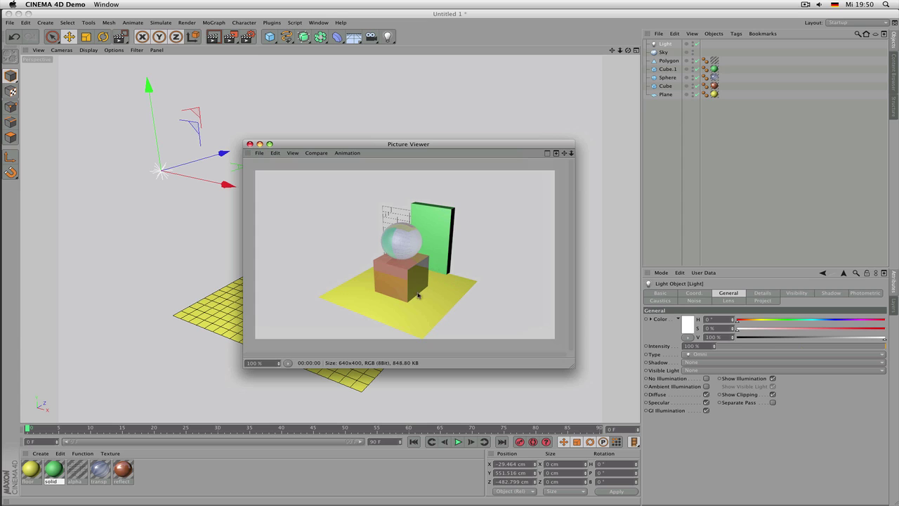
click(249, 144)
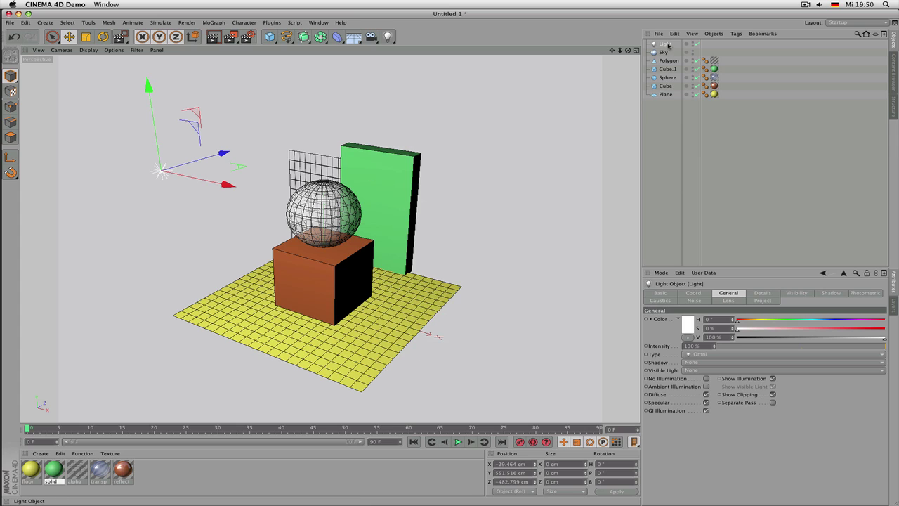
Step: Set the light's shadow to Shadow Maps (Soft), render the active view, and return to the editor display
click(688, 363)
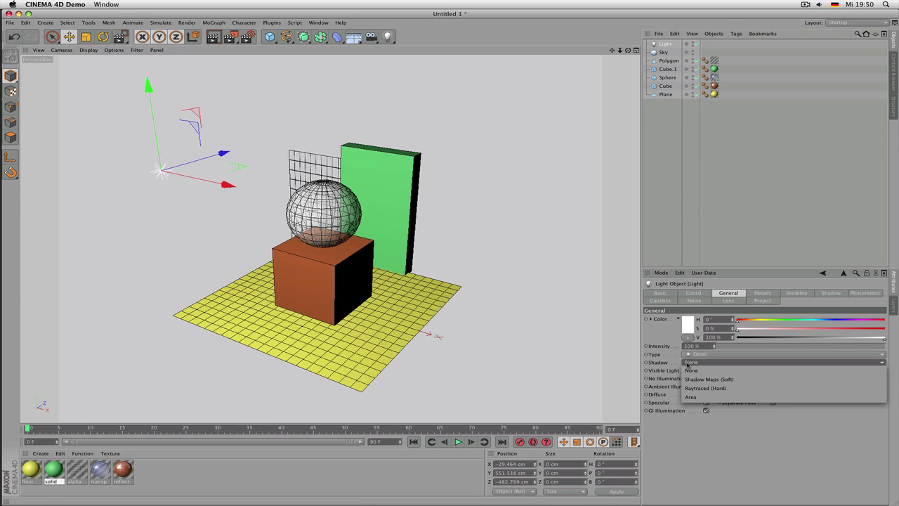
click(752, 379)
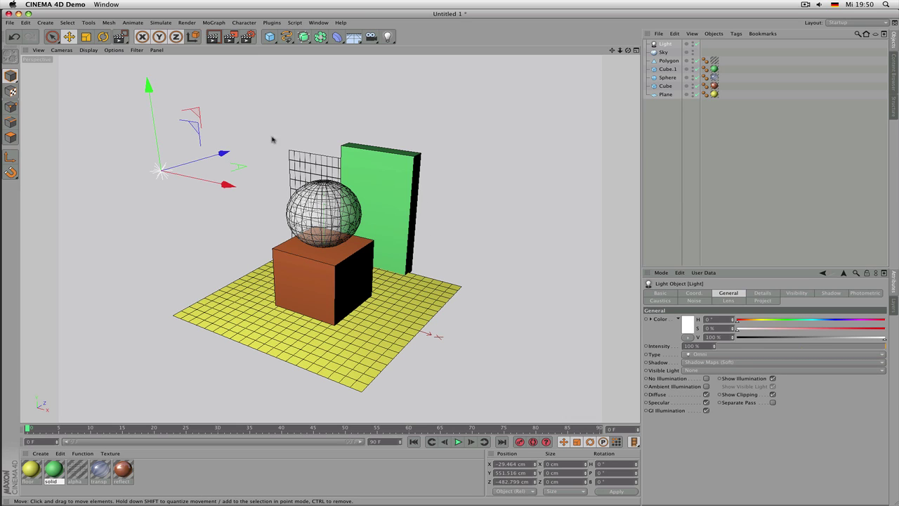
click(213, 36)
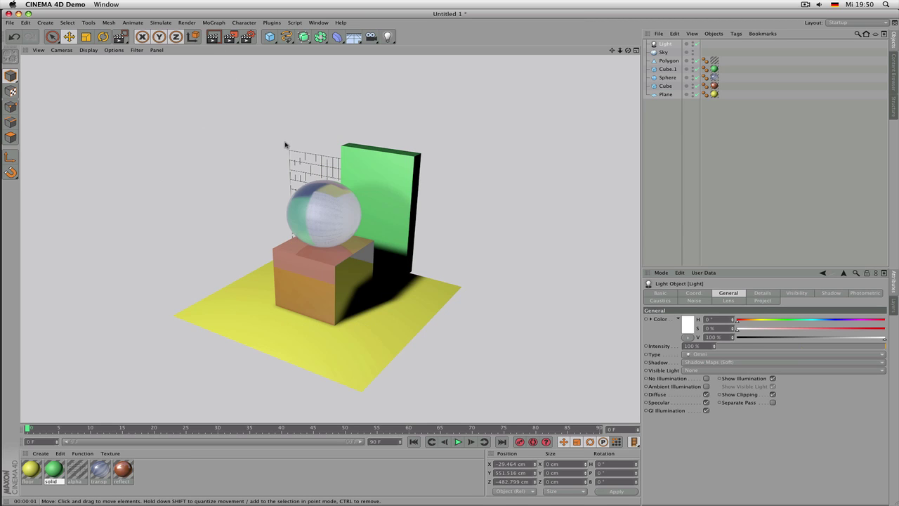
click(311, 177)
scroll(311, 177, up, 2)
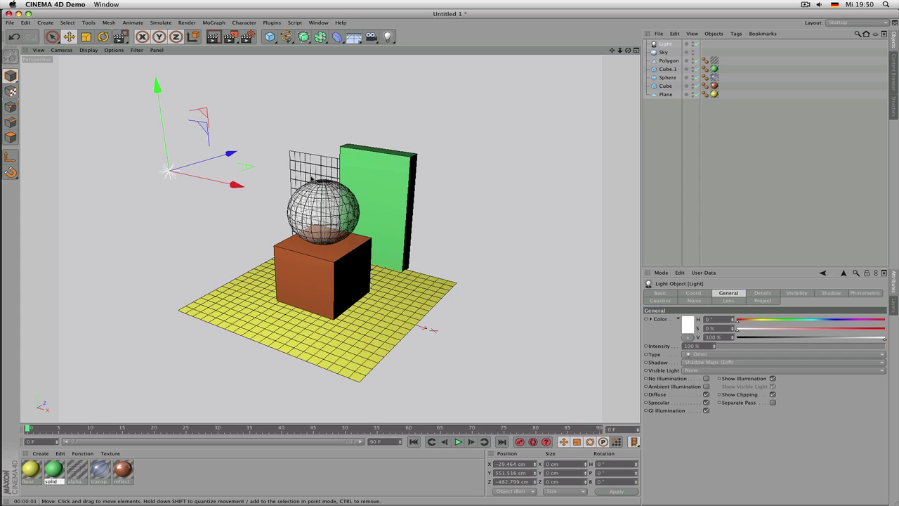
Step: Render the scene in the perspective view and in the Picture Viewer, and close the viewer
key(super+r)
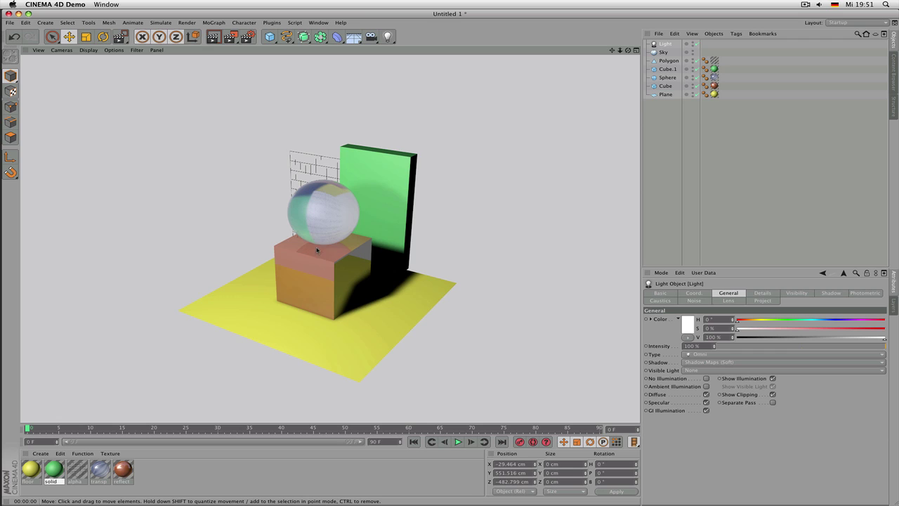
key(Escape)
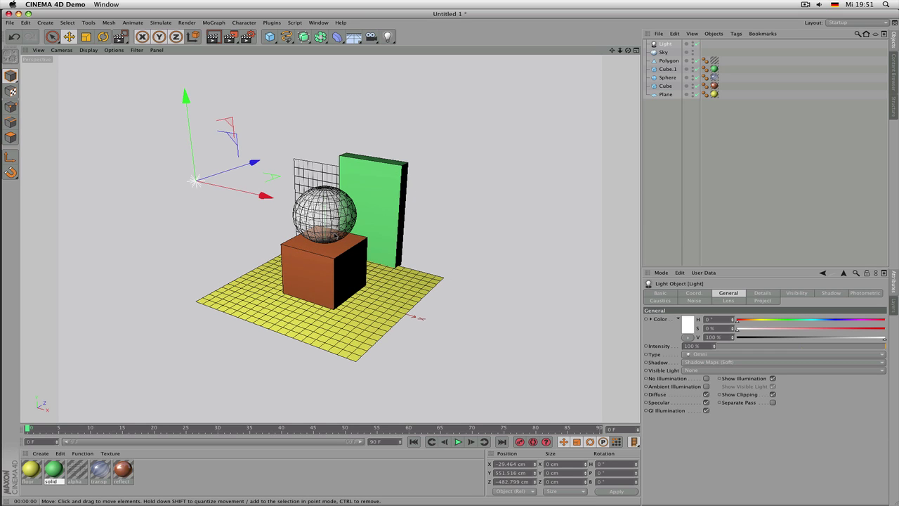
key(shift+r)
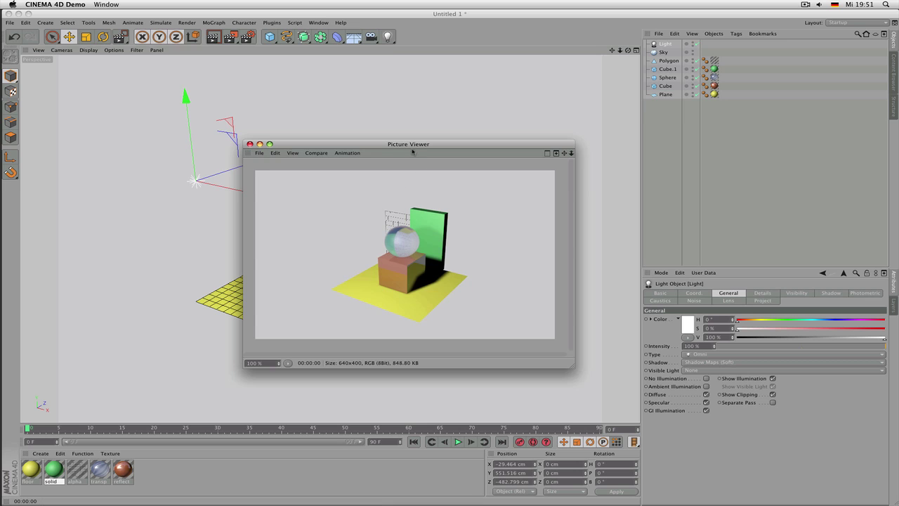
click(250, 144)
scroll(327, 216, up, 5)
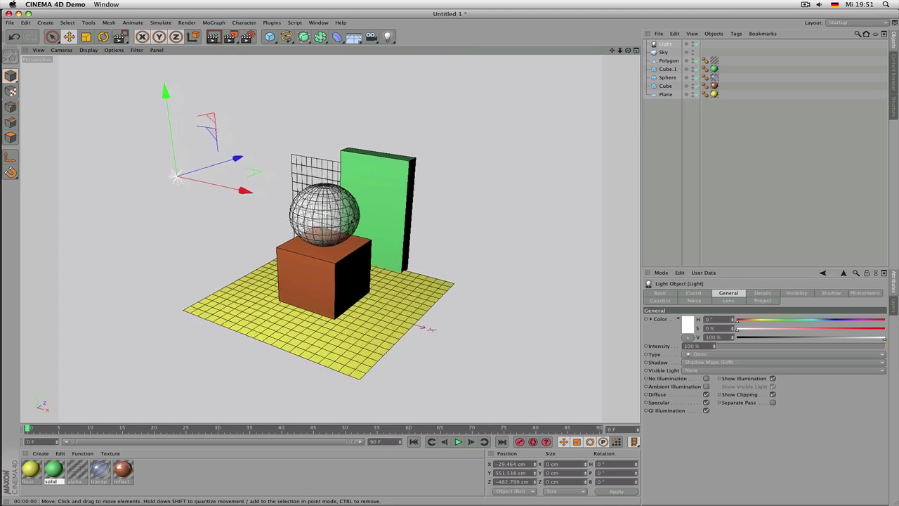
Step: Render a closer view of the scene to the Picture Viewer, set the viewer aside for comparison and close it
scroll(368, 224, up, 1)
key(ctrl+r)
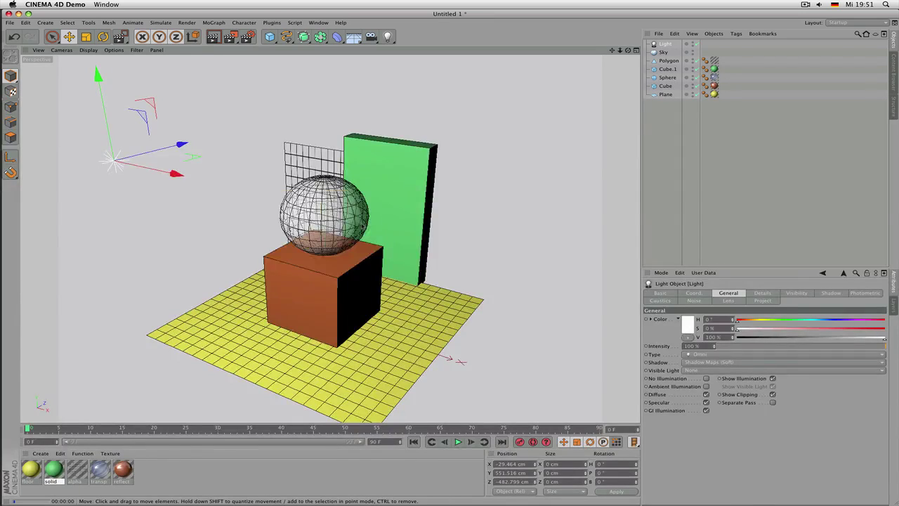
key(shift+r)
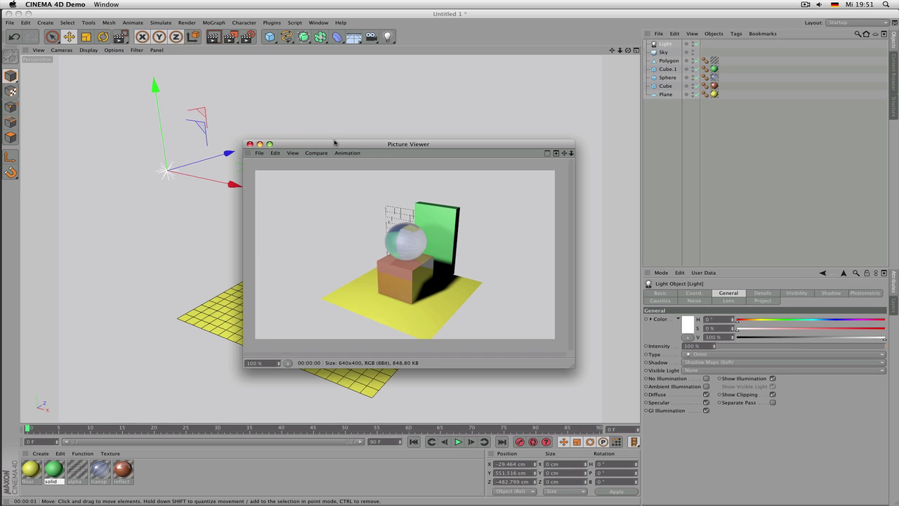
drag(334, 143, 555, 136)
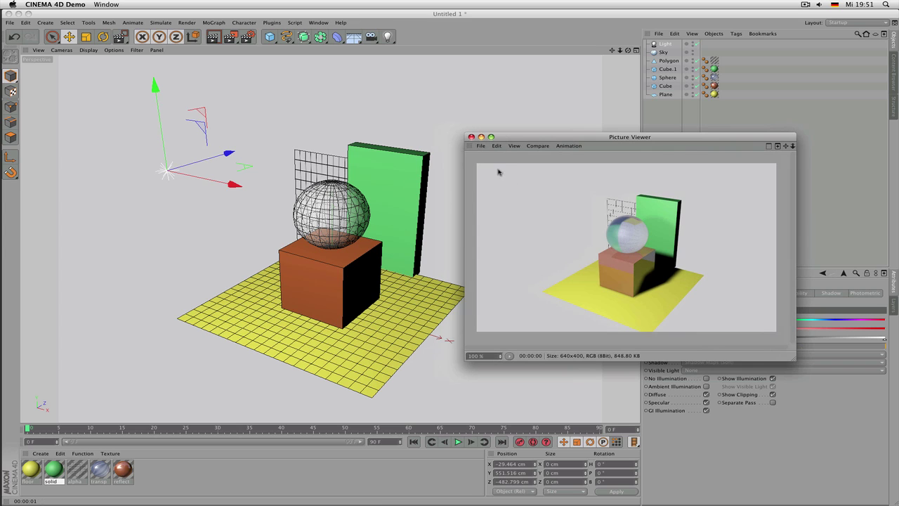
alt+drag(442, 235, 317, 264)
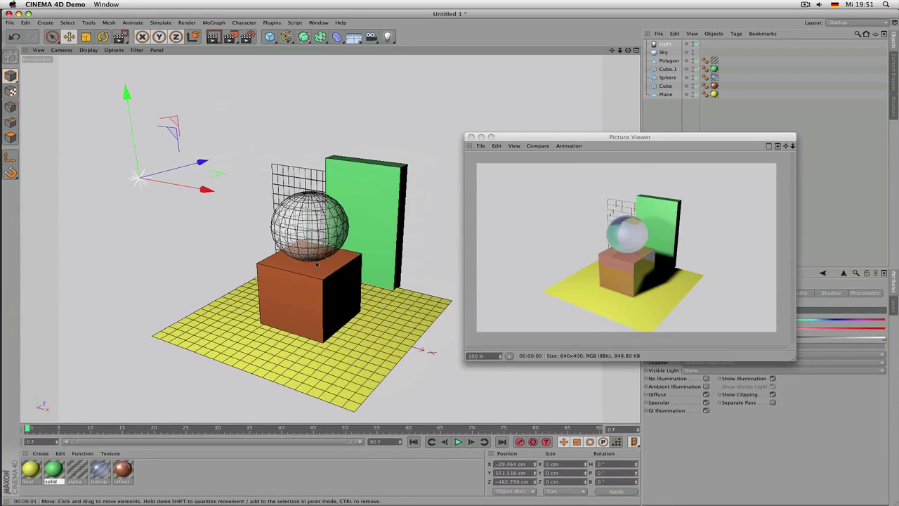
click(471, 137)
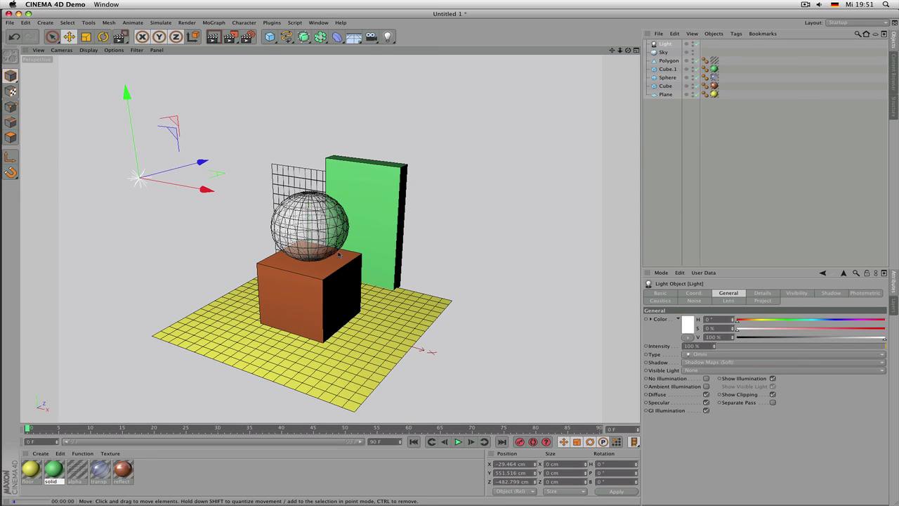
Step: Deselect all objects in the scene
click(668, 77)
click(665, 85)
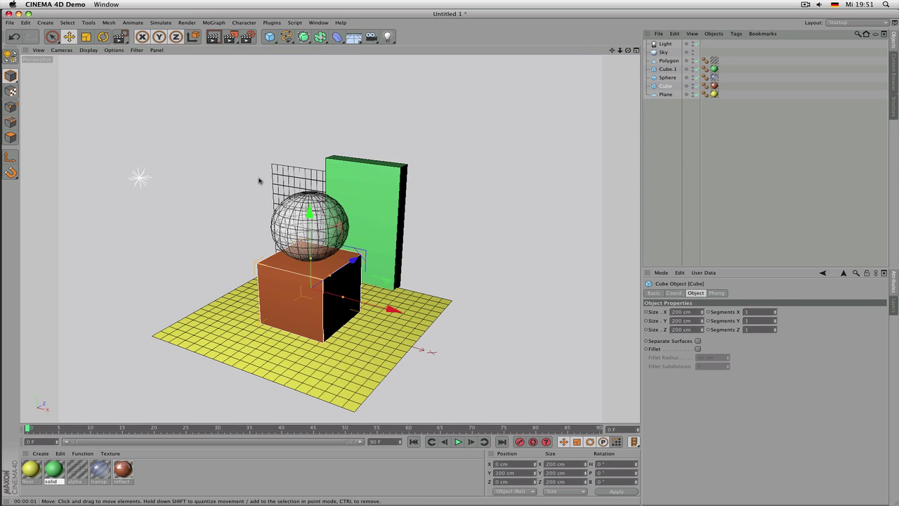
click(672, 125)
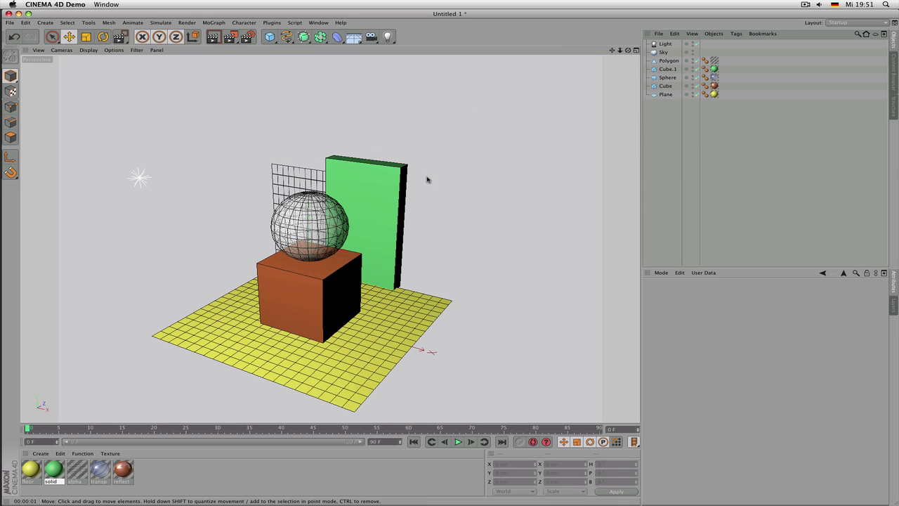
Step: Render the reframed scene to the Picture Viewer and minimise the viewer
alt+middle_drag(426, 180, 399, 183)
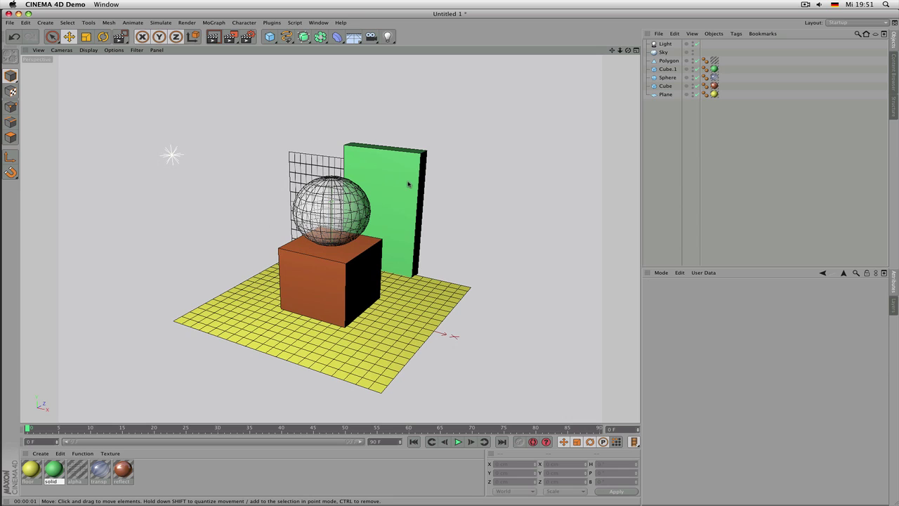
click(247, 37)
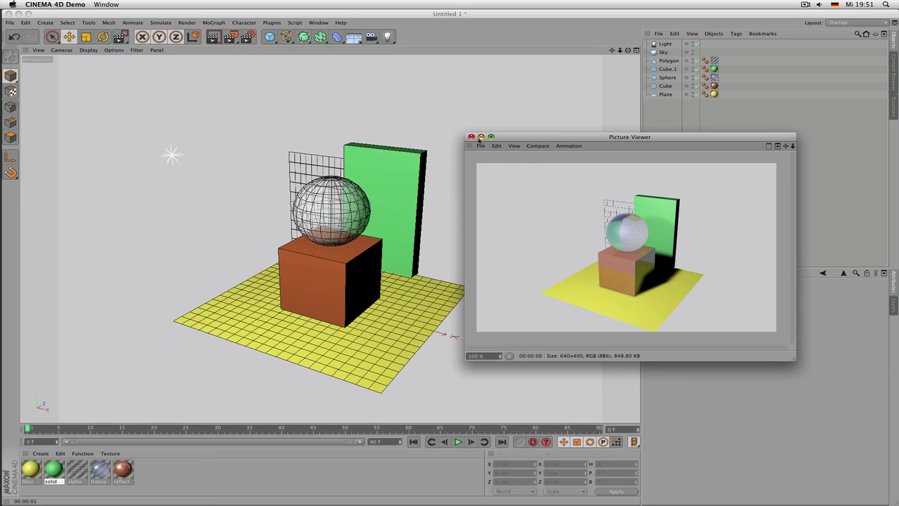
click(481, 137)
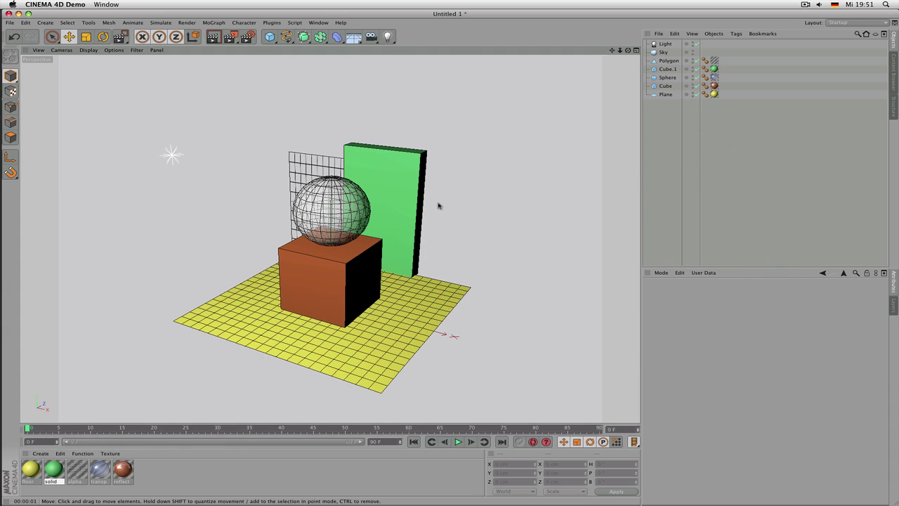
Step: Restore the minimised Picture Viewer, compare its image with the model's new viewing angle and close it
alt+drag(371, 243, 285, 283)
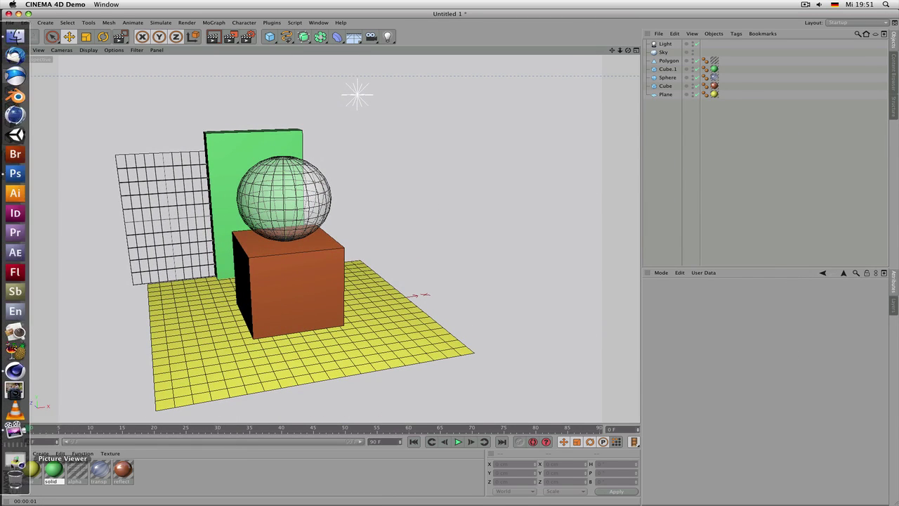
click(14, 460)
drag(670, 137, 604, 120)
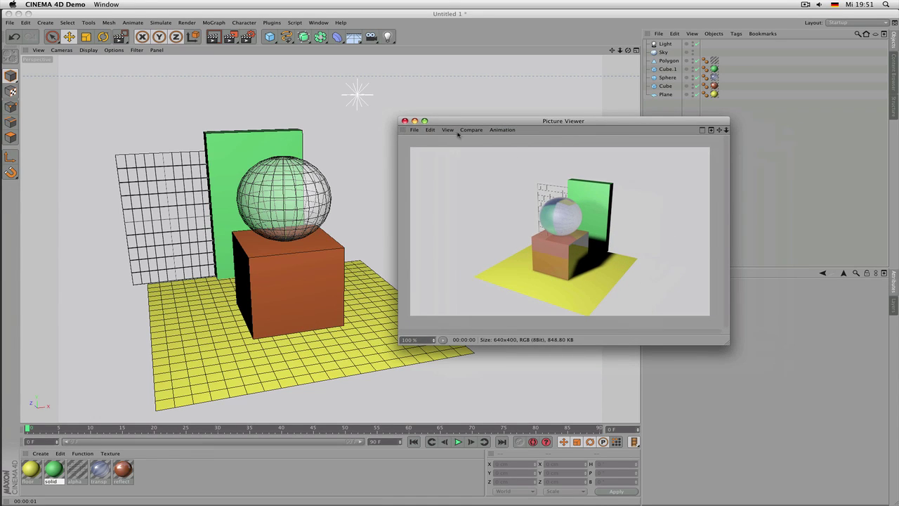
click(404, 120)
Step: Open the render settings and place their window so that the model stays in view
alt+drag(473, 235, 349, 264)
alt+middle_drag(403, 170, 359, 184)
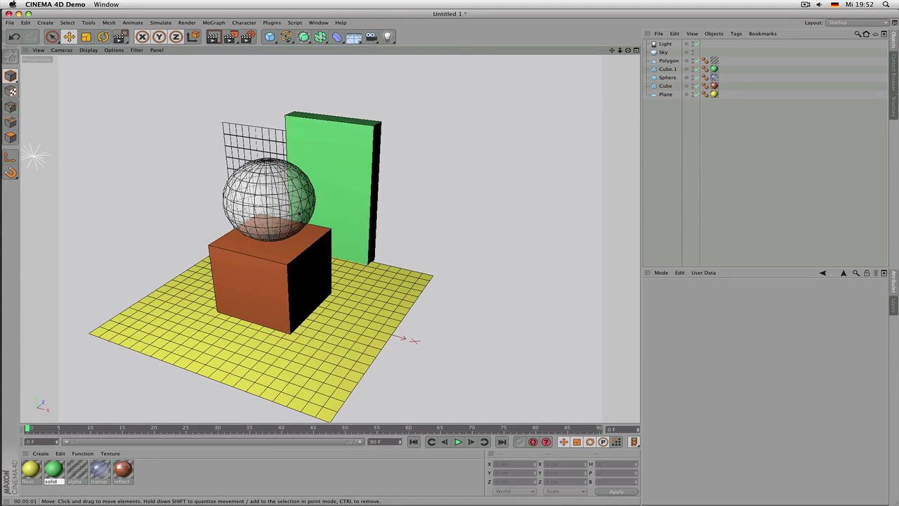
alt+drag(298, 213, 306, 209)
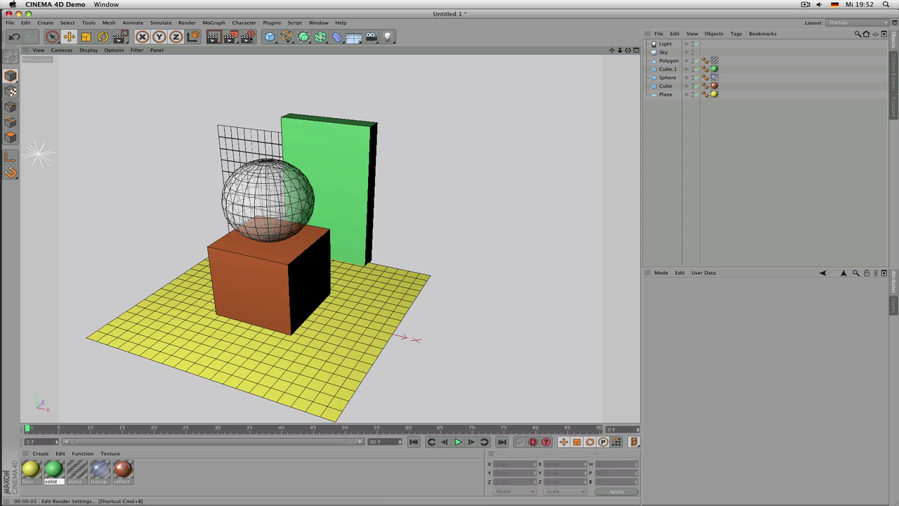
click(247, 37)
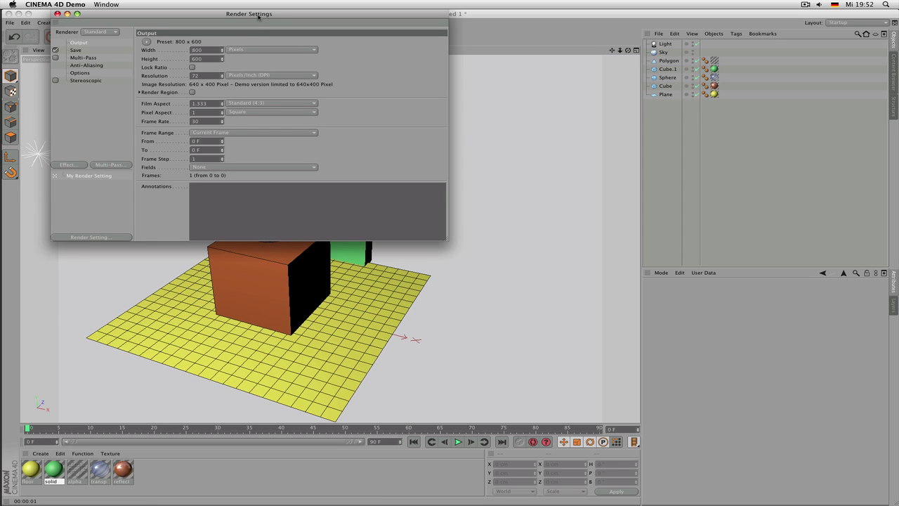
drag(258, 17, 599, 169)
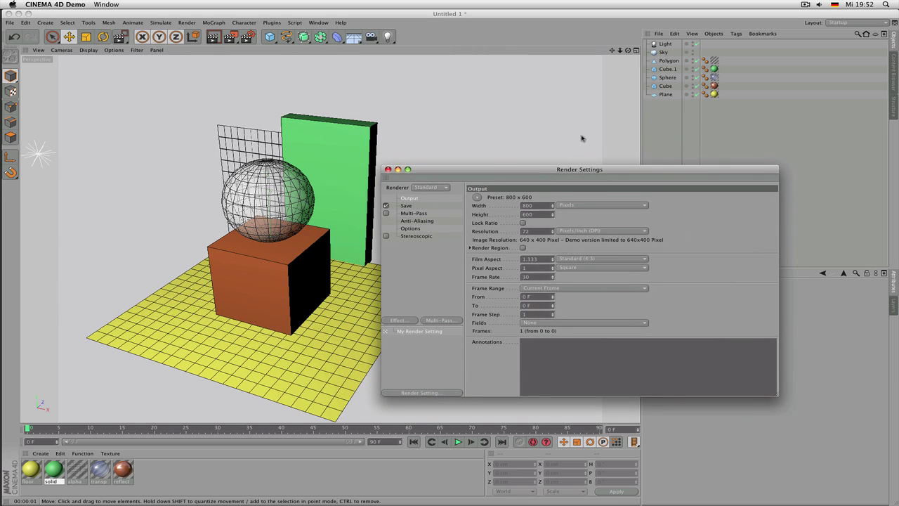
Step: Set the renderer to Software, render the scene to the Picture Viewer and close the viewer
click(443, 188)
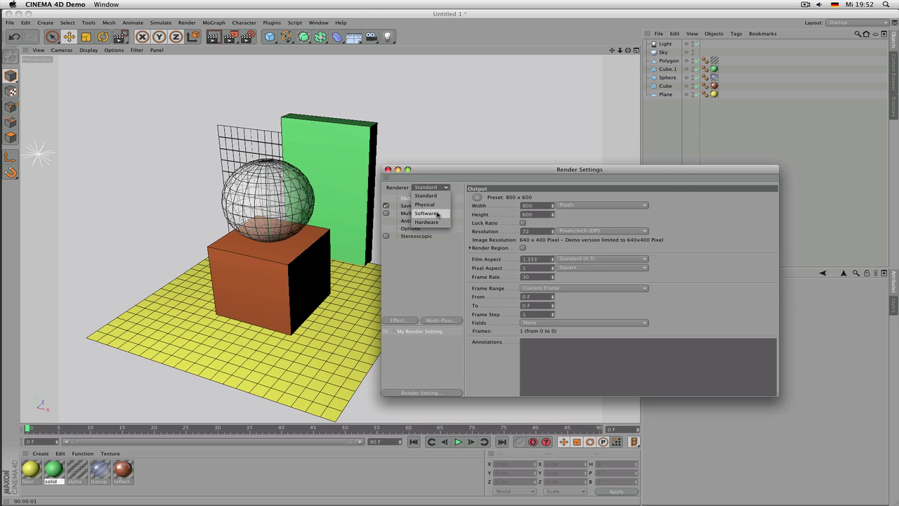
click(437, 214)
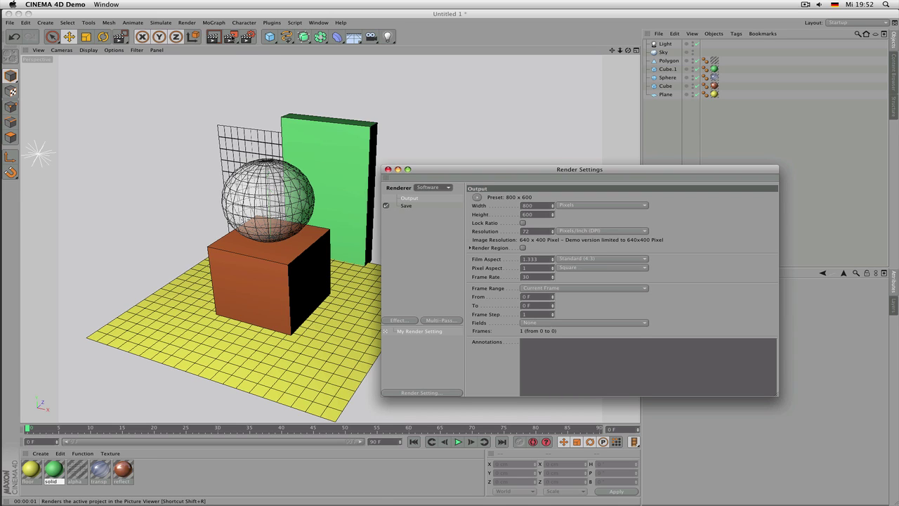
click(230, 37)
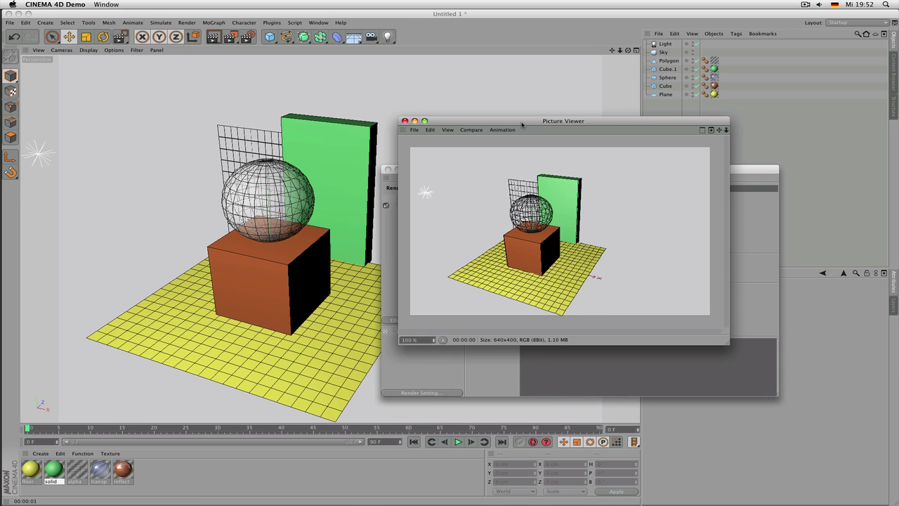
drag(513, 115, 275, 80)
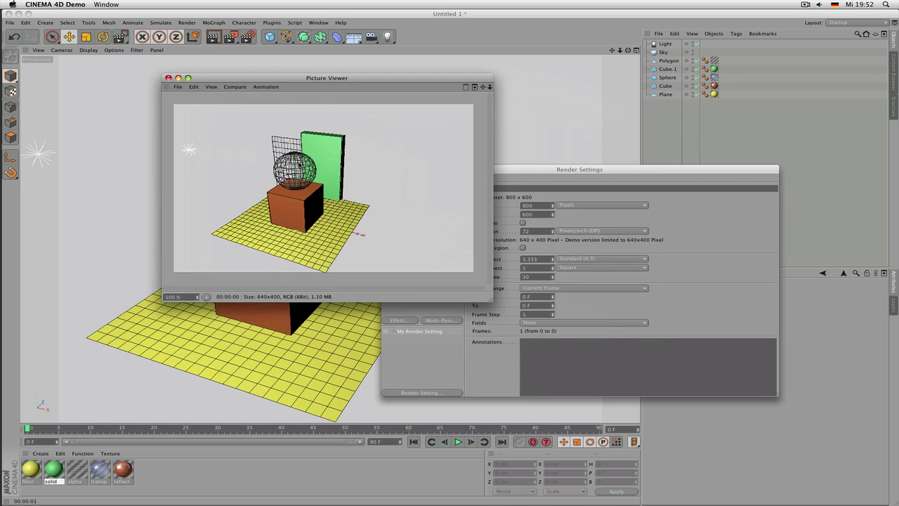
drag(304, 79, 322, 89)
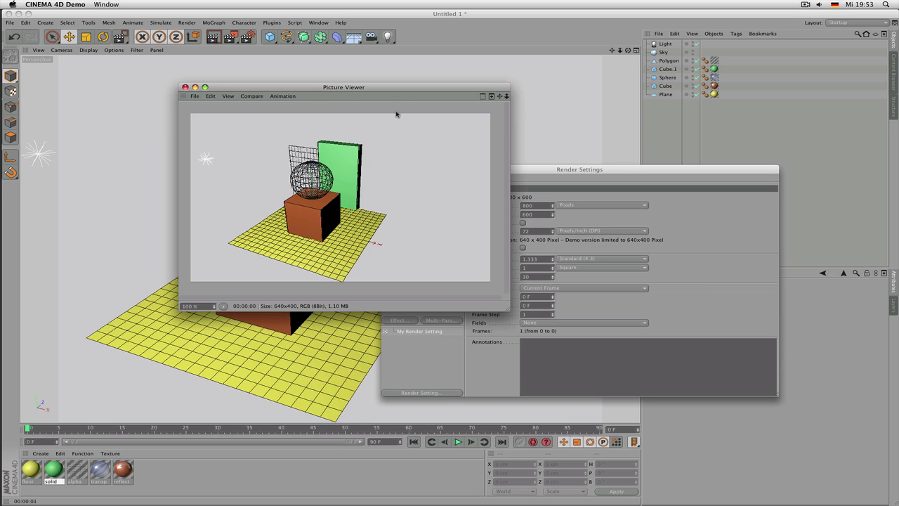
drag(401, 92, 350, 96)
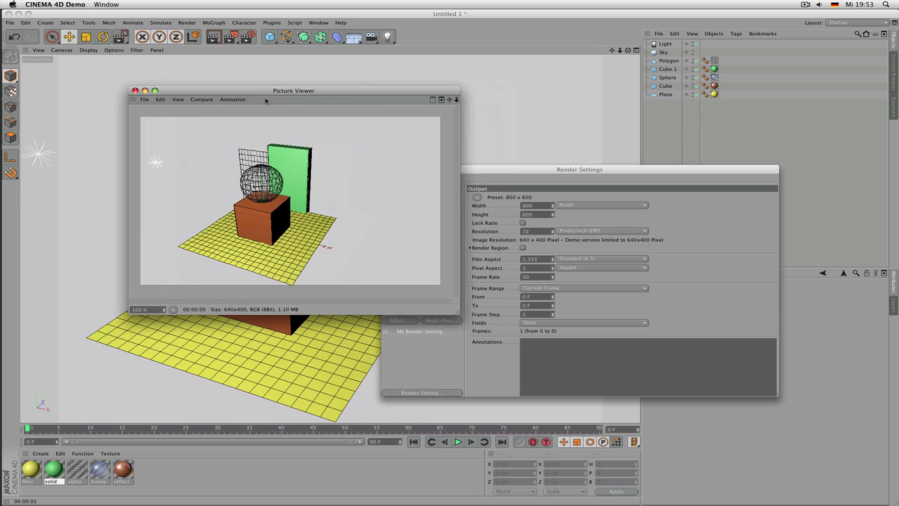
click(135, 91)
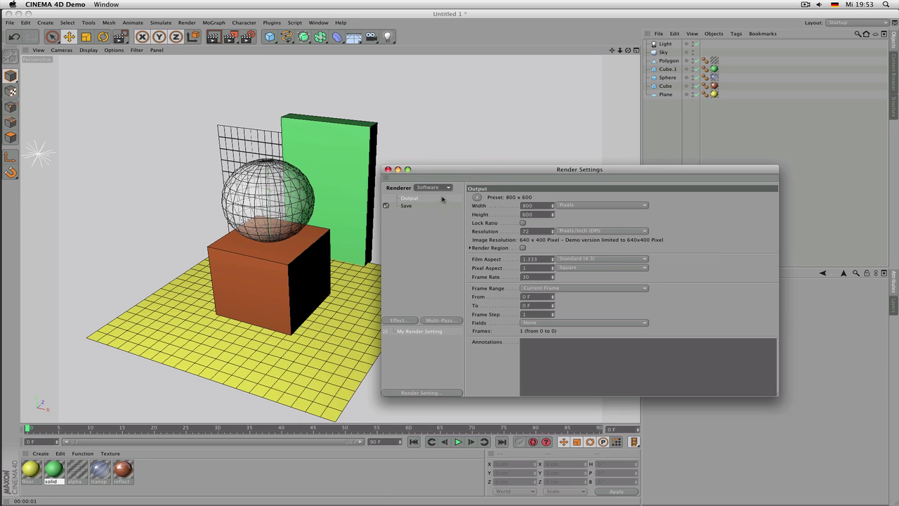
Step: Set the renderer to Hardware, render the scene to the Picture Viewer and close the viewer
click(434, 188)
click(436, 223)
key(shift+r)
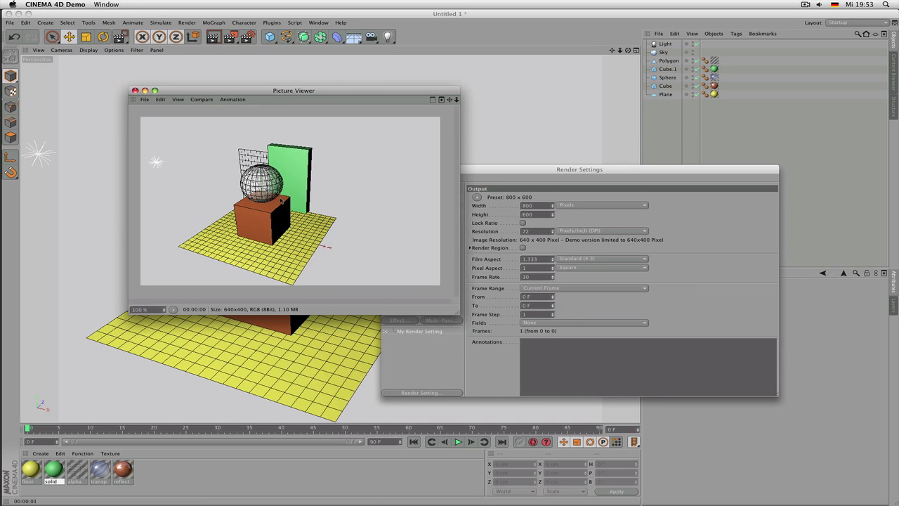
click(135, 91)
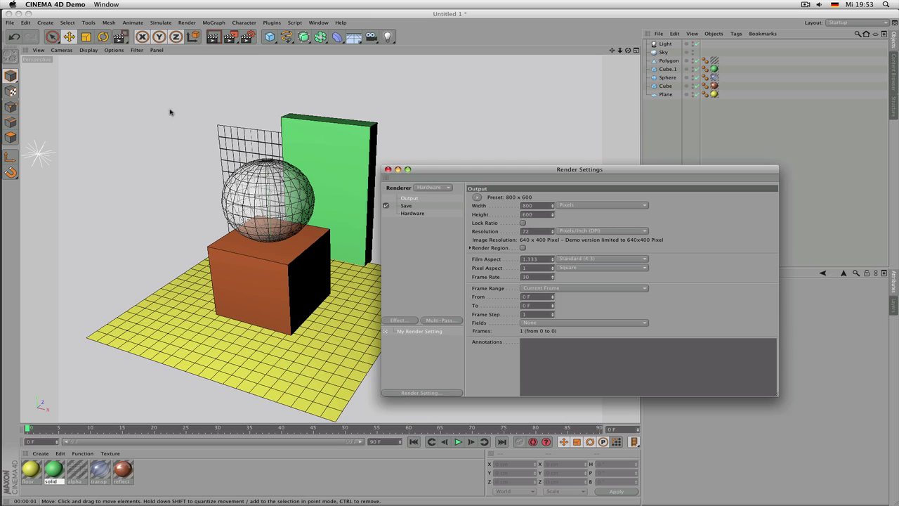
Step: Set the renderer to Standard
click(432, 187)
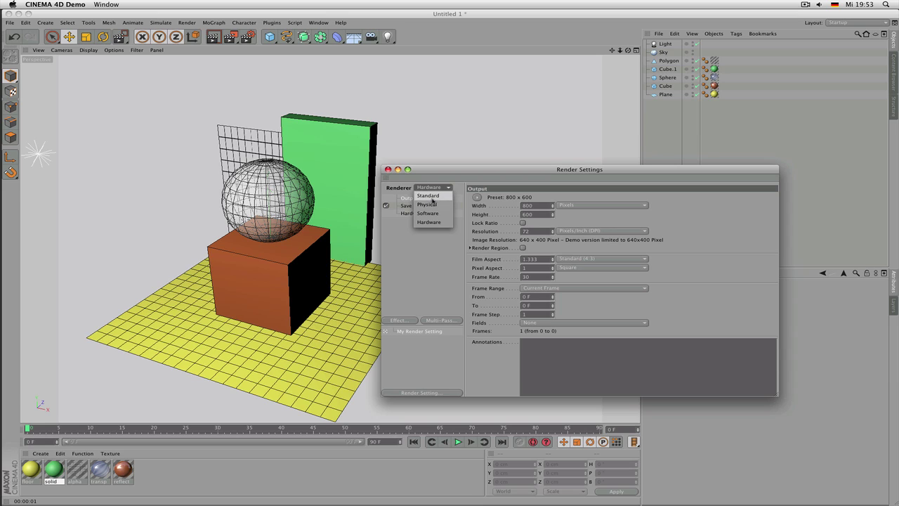
click(430, 199)
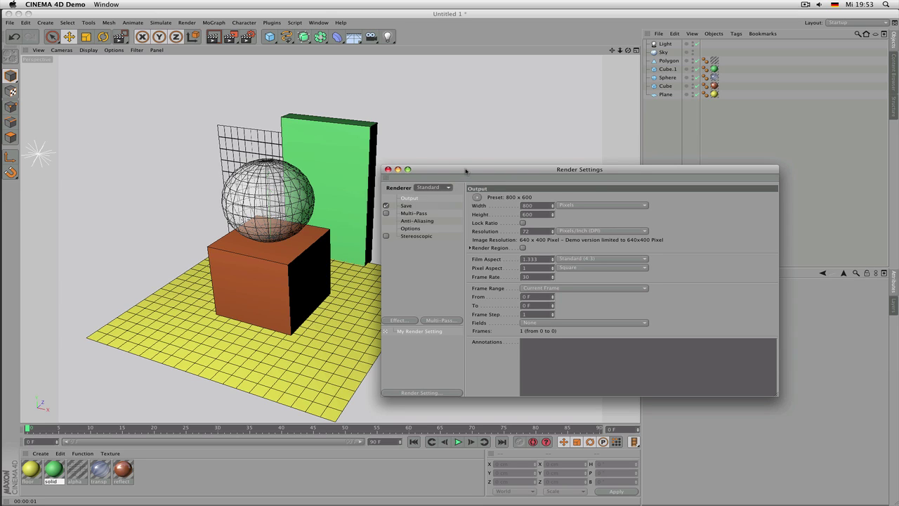
drag(466, 170, 462, 165)
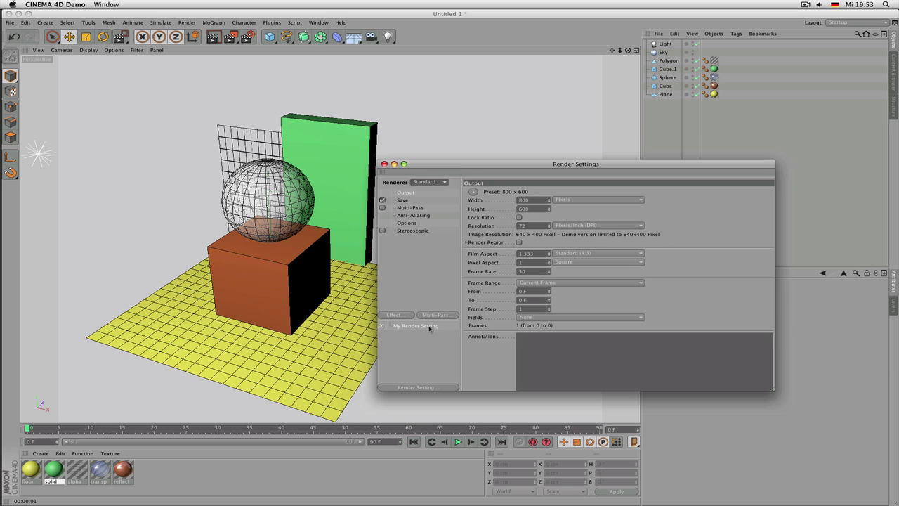
Step: Look through the Output, Save, Multi-Pass and Anti-Aliasing pages of the render settings
click(406, 200)
click(408, 208)
click(406, 200)
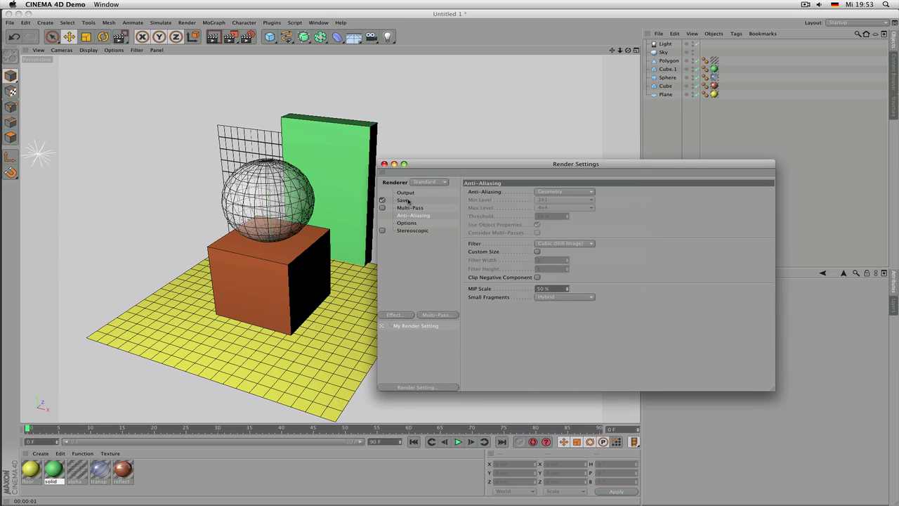
click(406, 192)
click(409, 208)
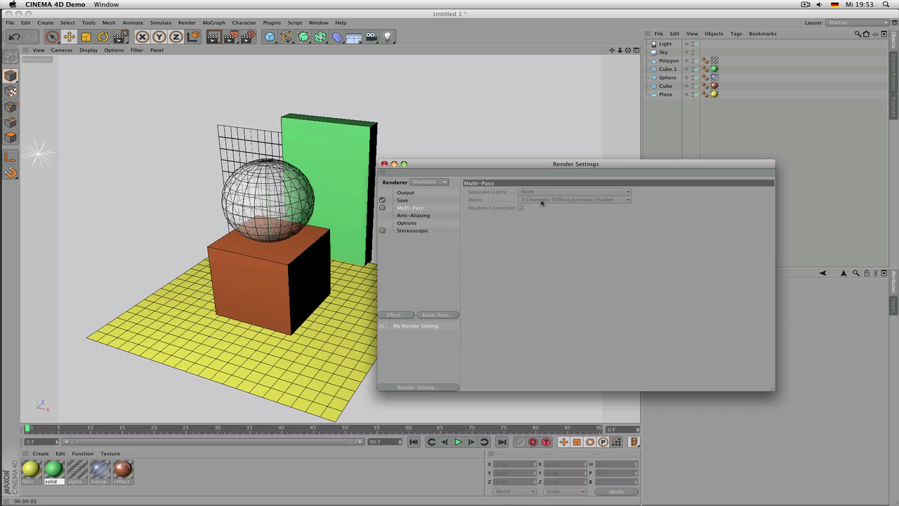
click(422, 215)
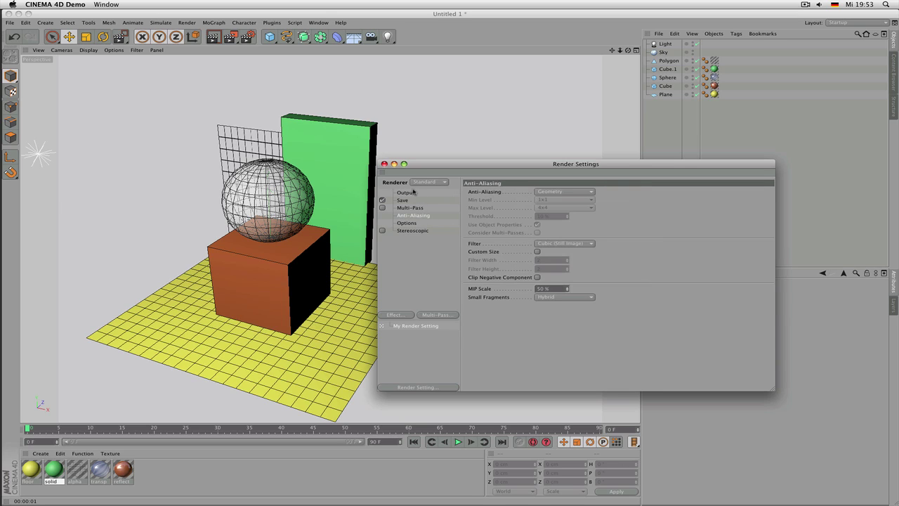
Step: Show the Output page of the render settings and rename My Render Setting to "low quality"
click(414, 194)
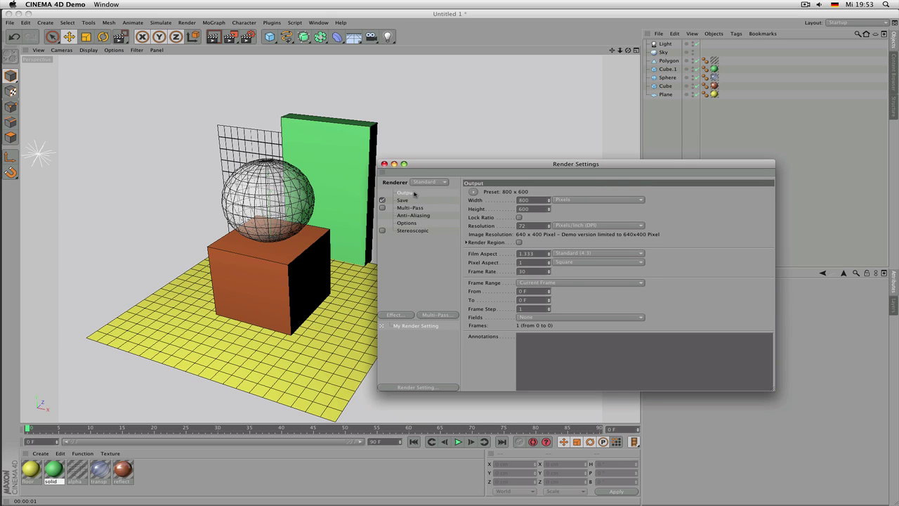
double_click(417, 326)
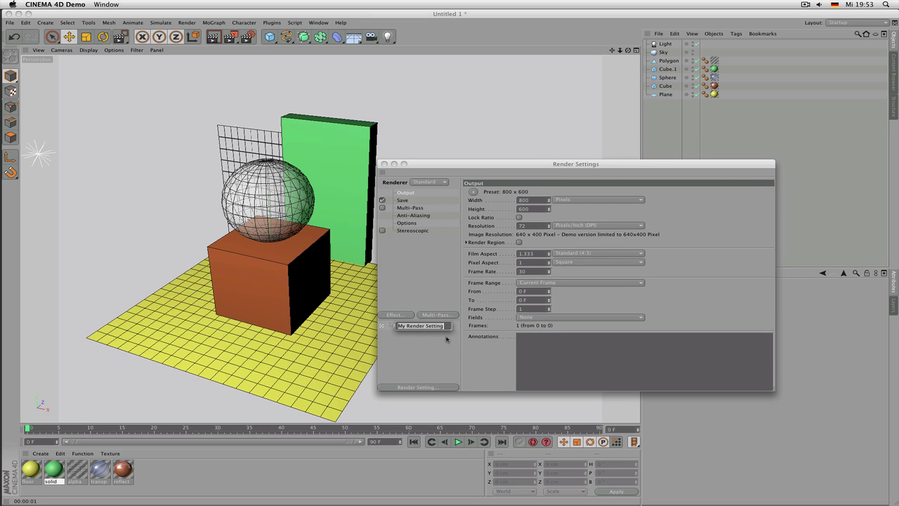
text(R)
key(Return)
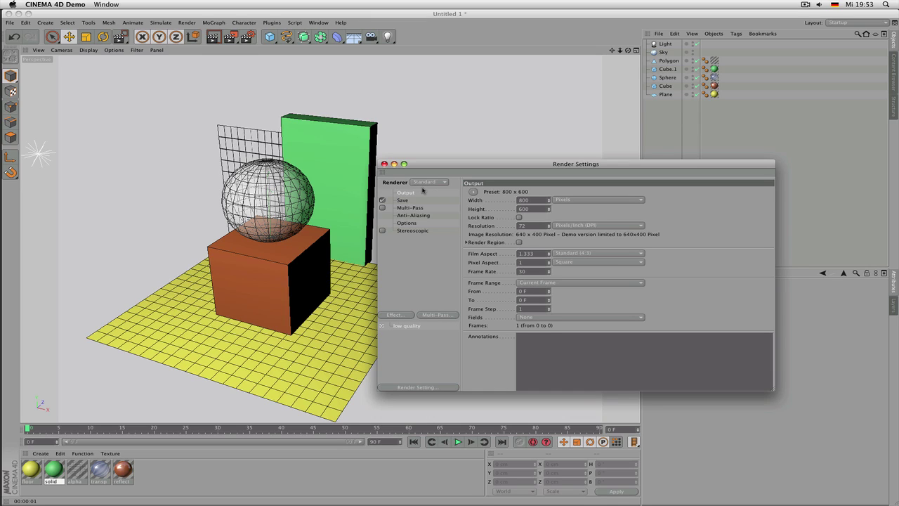
Step: Create a new render setting and name it "high quality"
click(413, 386)
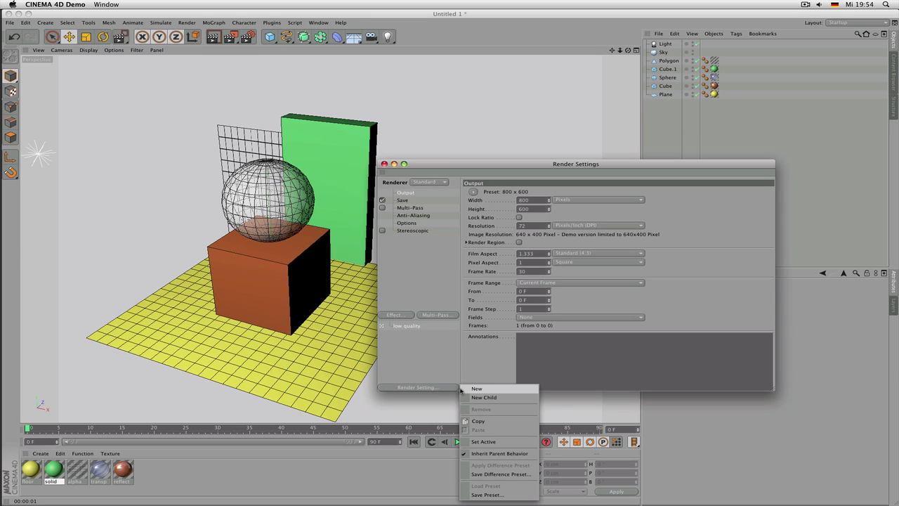
click(480, 389)
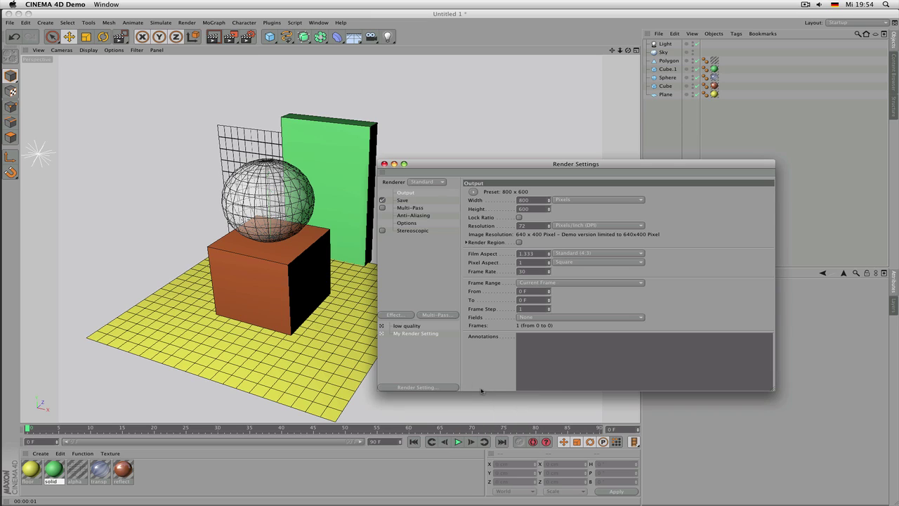
double_click(415, 334)
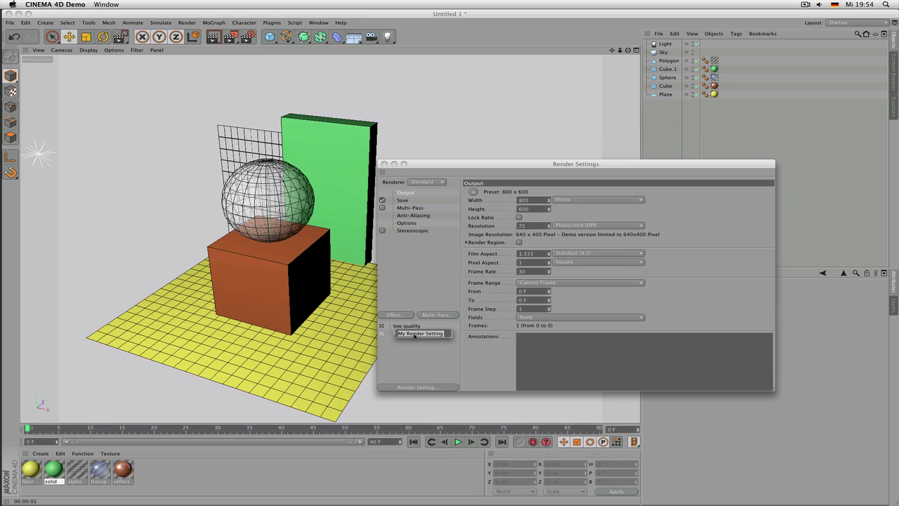
text(high quality)
key(Return)
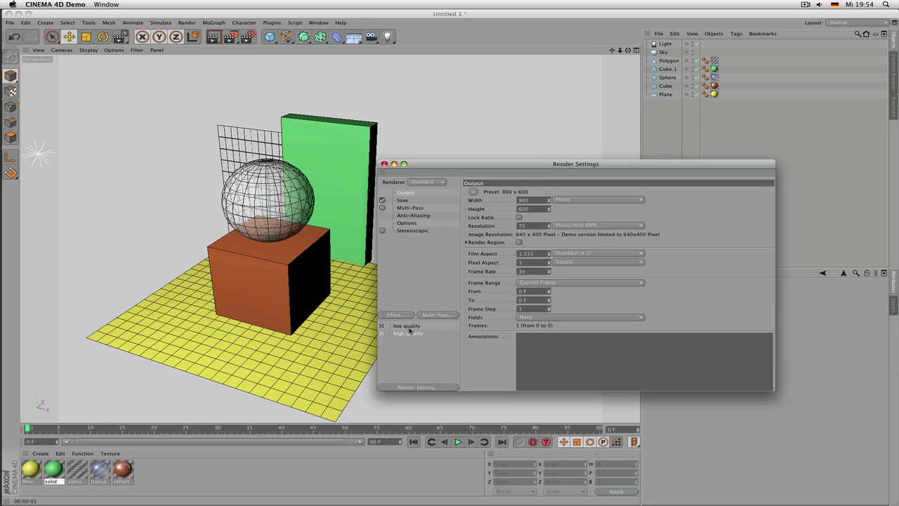
Step: Copy the high quality render setting to the clipboard
click(410, 327)
click(408, 333)
click(421, 387)
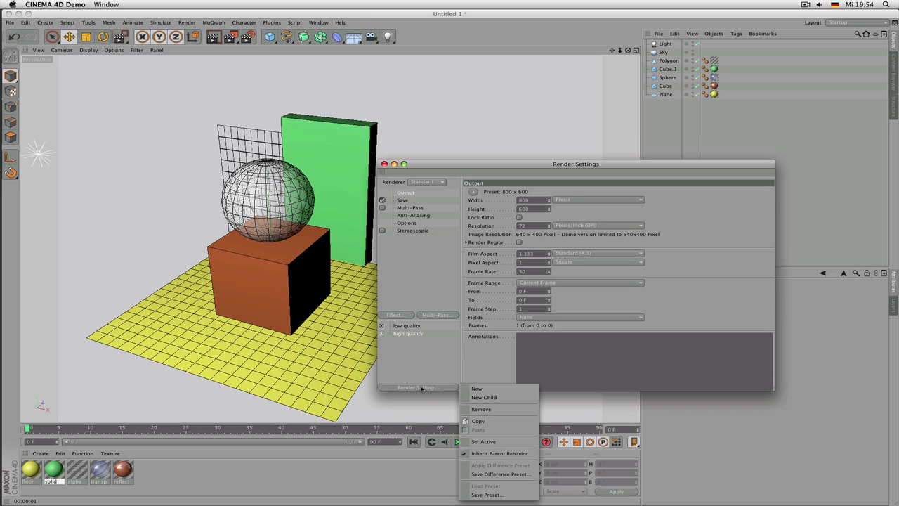
click(495, 421)
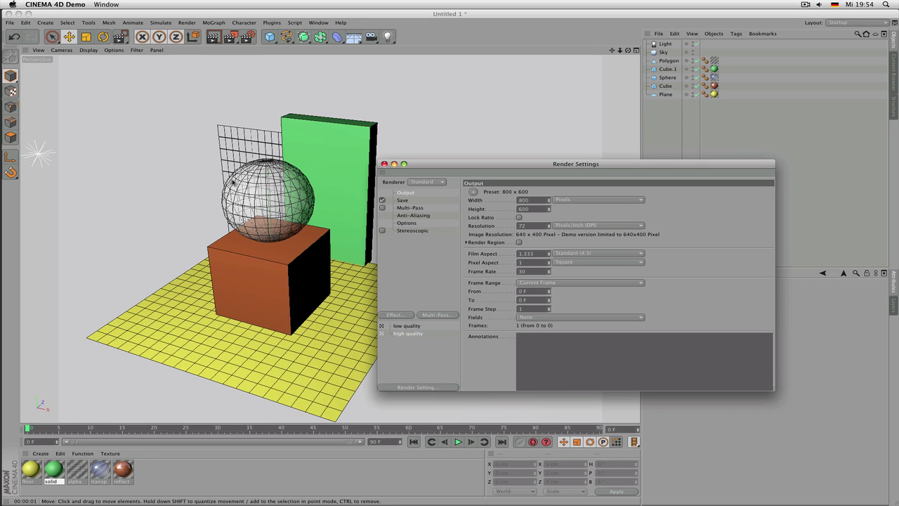
Step: Create a new project and paste the copied high quality render setting into its render settings
click(10, 22)
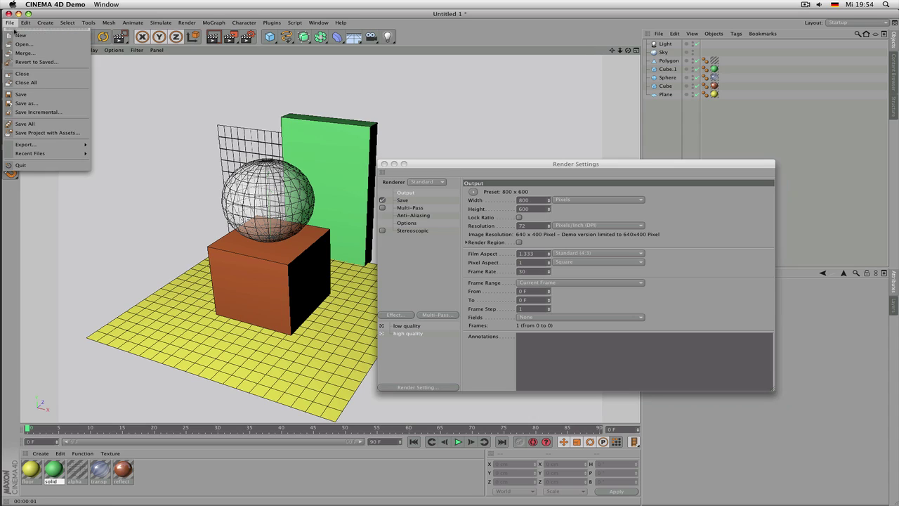
click(21, 35)
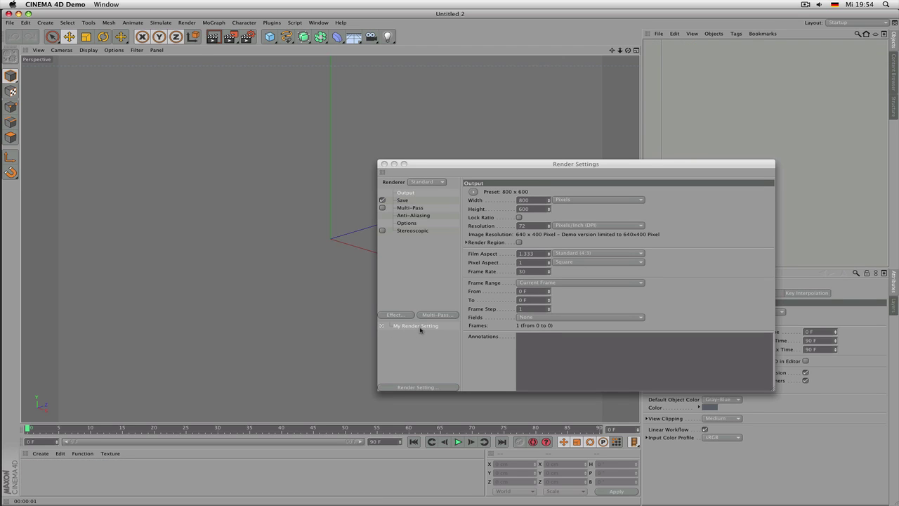
click(425, 387)
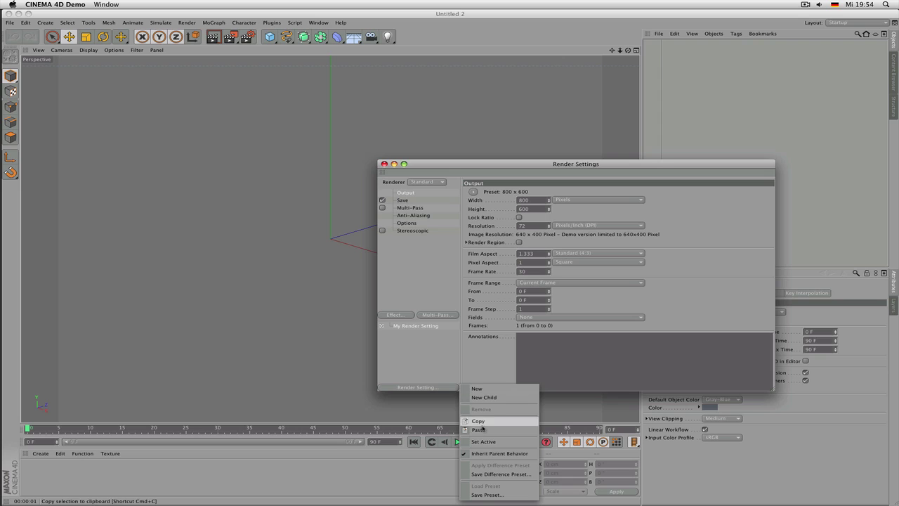
click(485, 430)
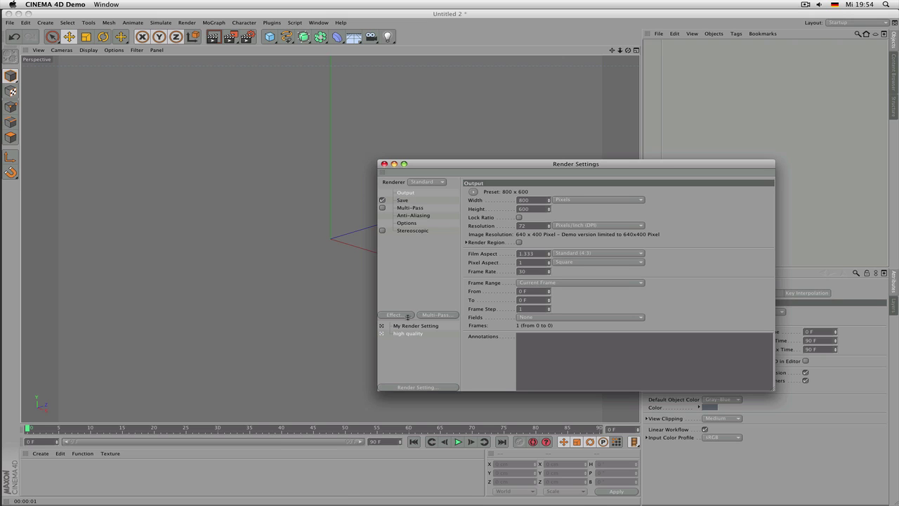
Step: Close the Untitled 2 project without saving its changes
click(10, 23)
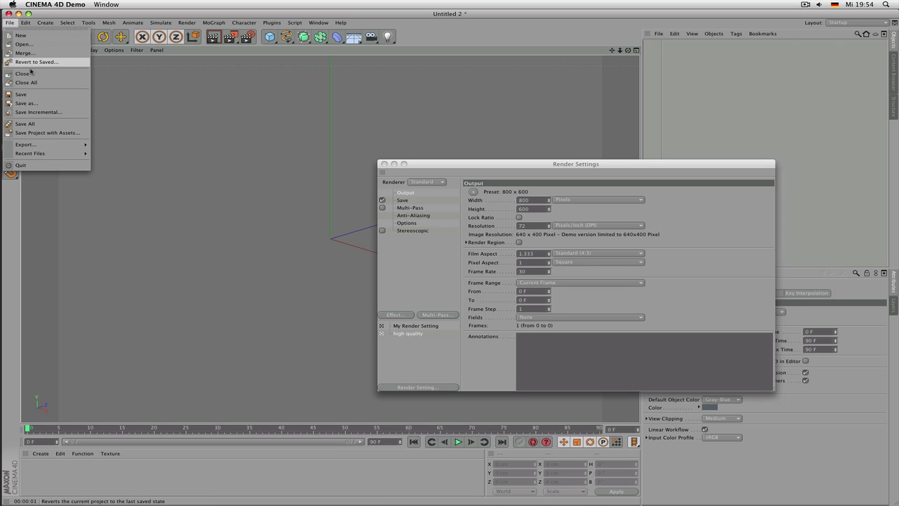
click(30, 75)
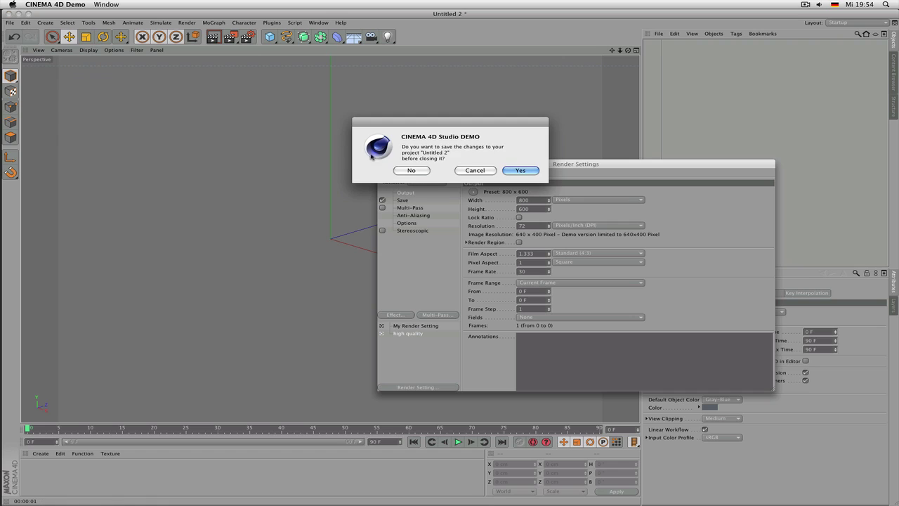
click(408, 170)
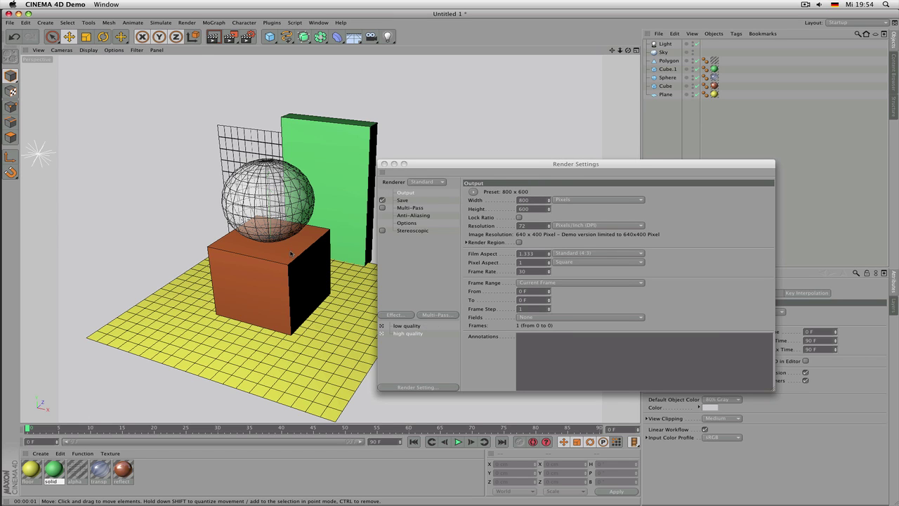
Step: Compare the low quality and high quality render settings by selecting them in turn
click(401, 332)
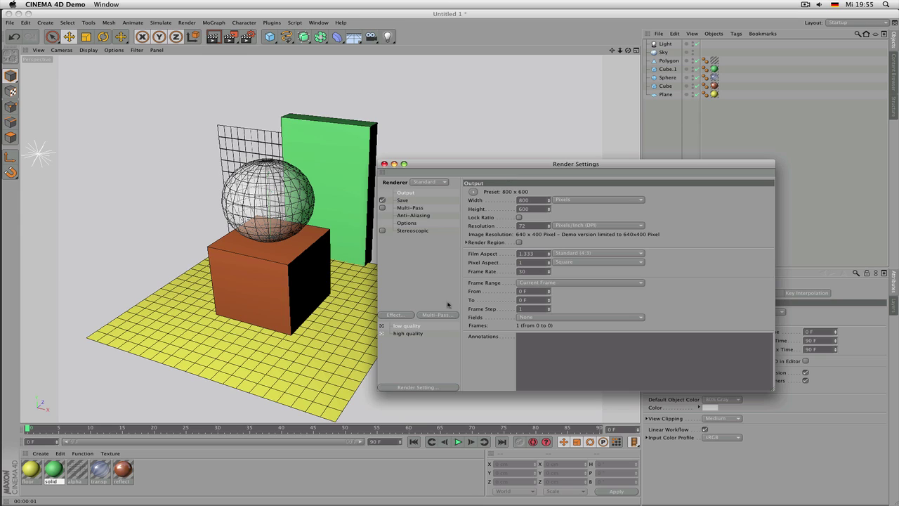
click(412, 333)
click(413, 333)
click(413, 327)
click(413, 333)
click(414, 334)
click(414, 326)
click(414, 334)
click(411, 328)
Step: Alternate the active render setting between high quality and low quality, ending with low quality active
click(383, 333)
click(383, 327)
click(383, 332)
click(383, 326)
click(383, 334)
click(382, 328)
click(382, 334)
click(383, 327)
Step: Select the high quality render setting and delete it
click(398, 334)
click(412, 335)
click(401, 331)
click(419, 386)
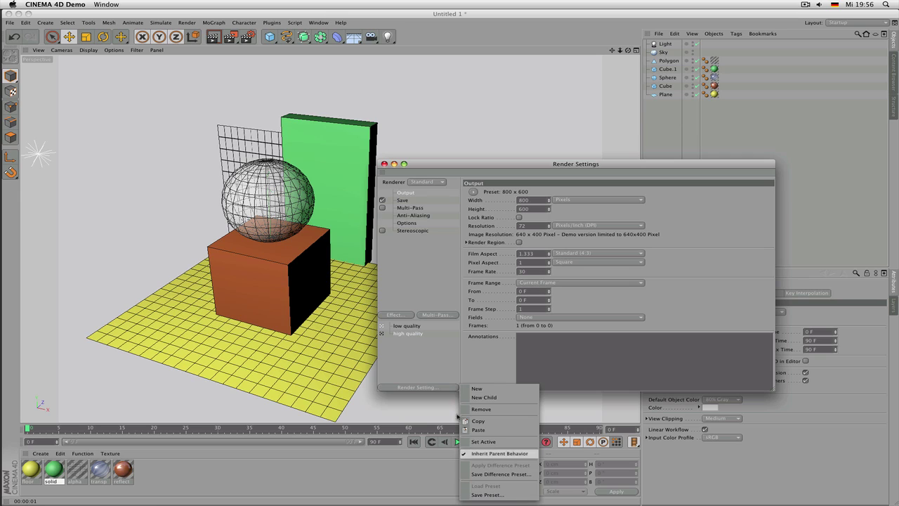
click(439, 382)
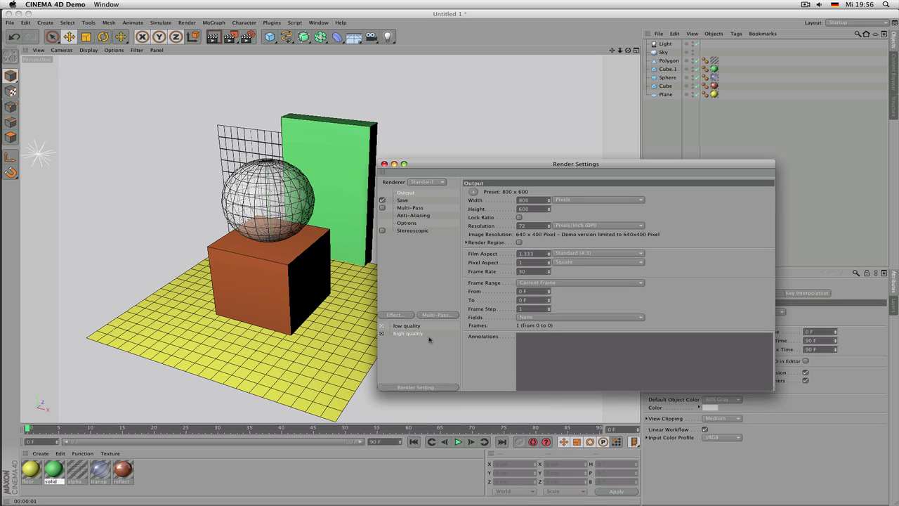
key(Delete)
Step: Vary the output width without locking the ratio, ending at about 447 pixels
drag(502, 200, 524, 201)
click(539, 200)
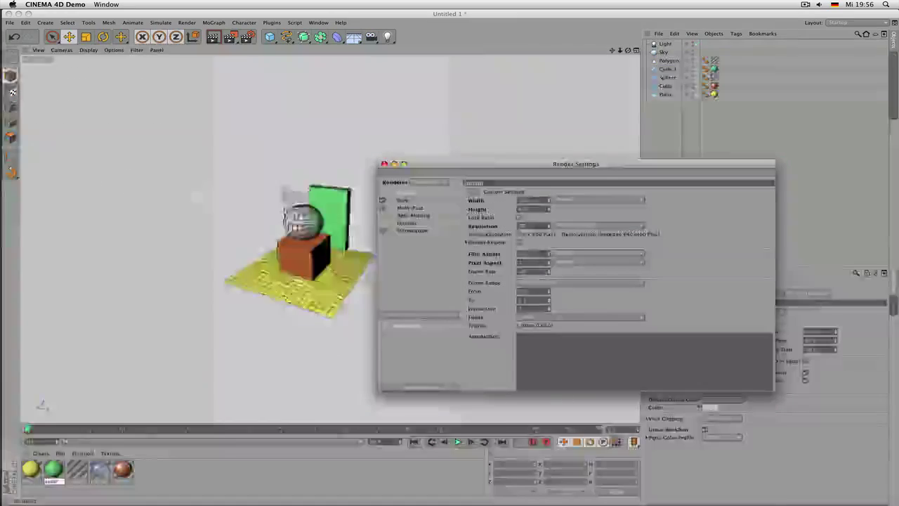
scroll(249, 215, up, 3)
scroll(250, 215, down, 5)
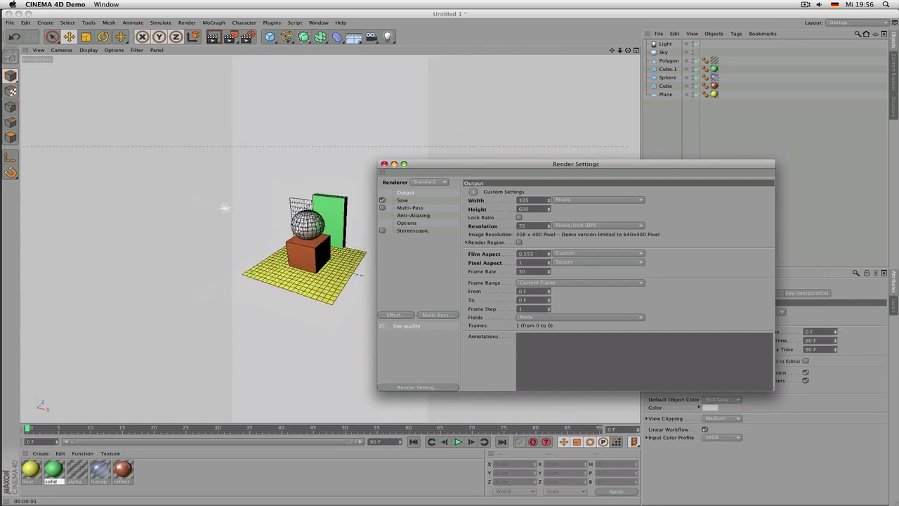
drag(548, 200, 549, 200)
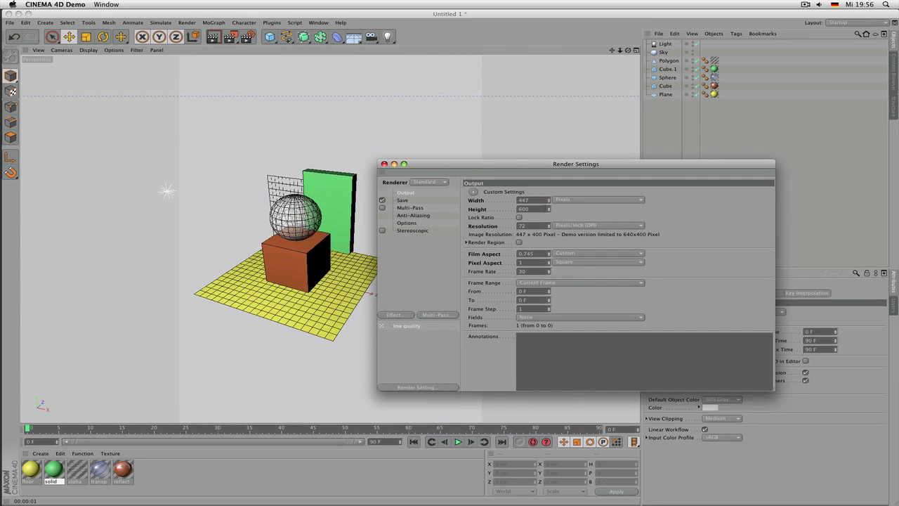
Step: Scale the output size with Lock Ratio enabled to a height of about 960 pixels, and disable Lock Ratio
click(520, 217)
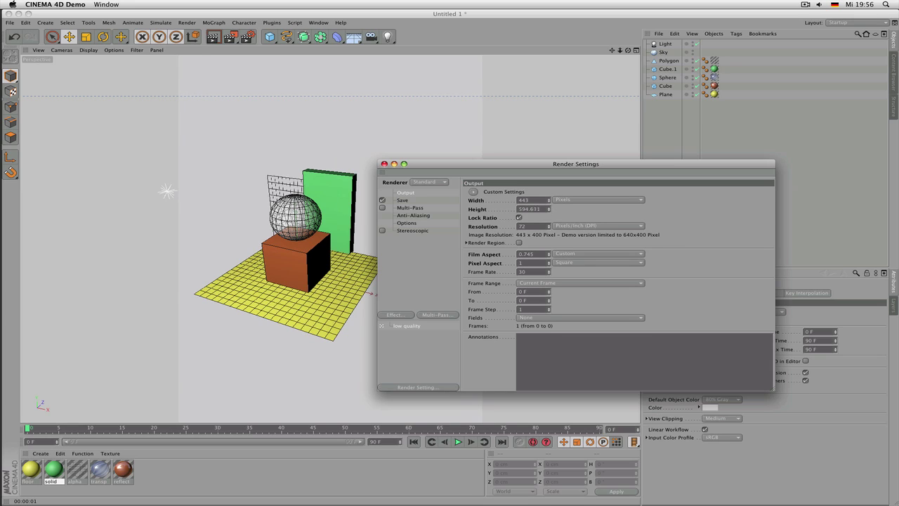
drag(548, 200, 549, 200)
click(520, 217)
Step: Set the output width to 1200 pixels
double_click(536, 201)
text(1200)
key(Return)
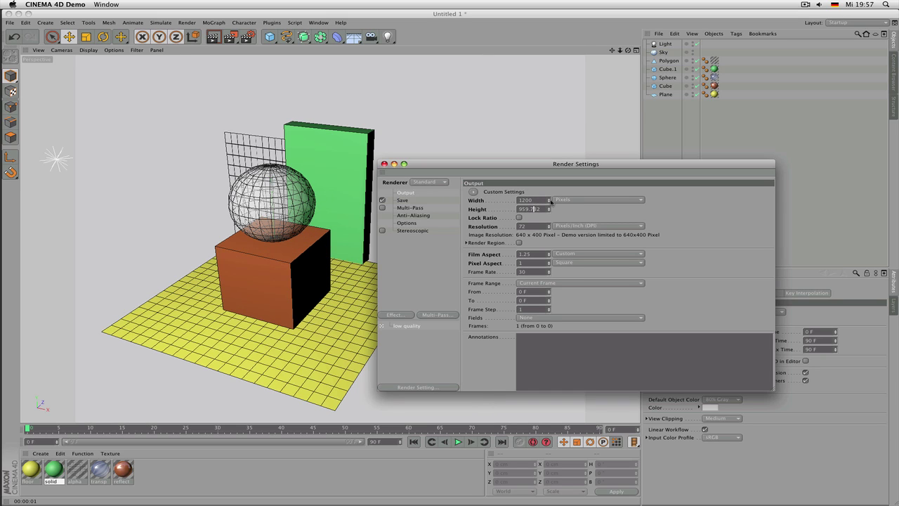
Step: Switch the output size unit to cm and set the width to 30 and the height to 40
click(562, 200)
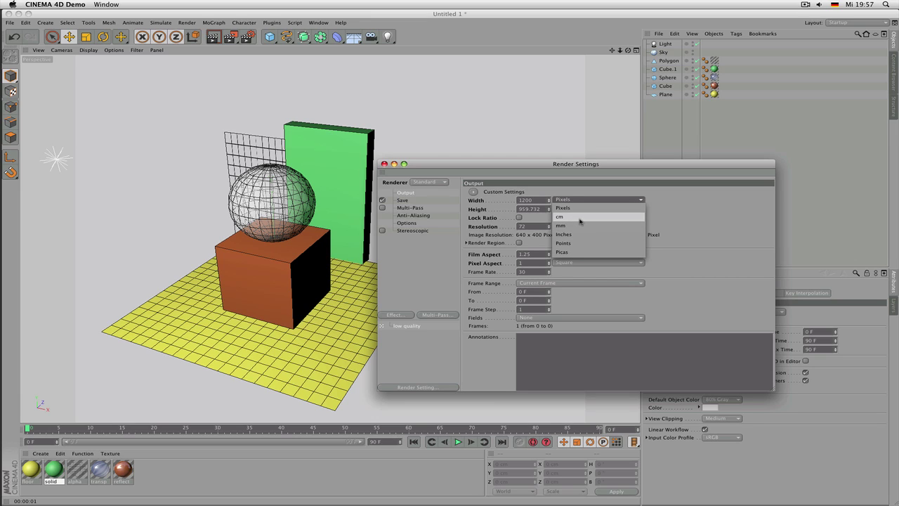
click(580, 218)
click(535, 200)
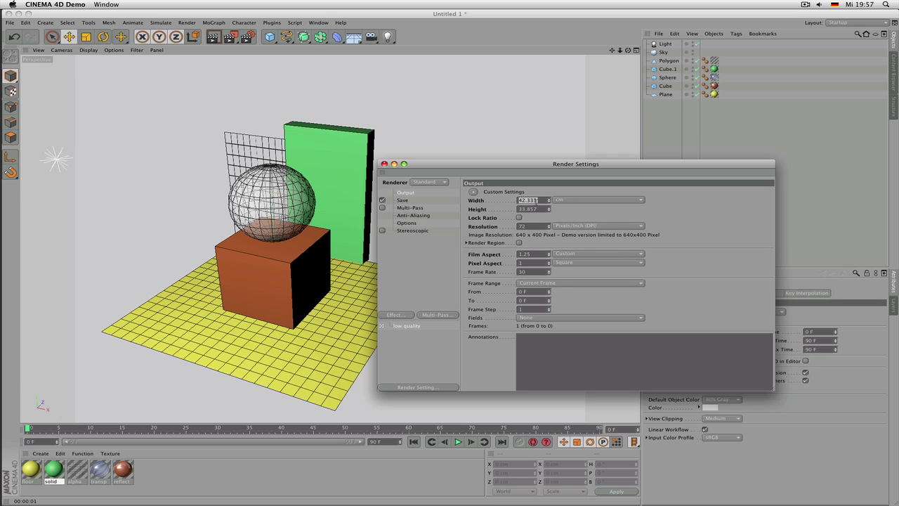
text(30)
click(538, 209)
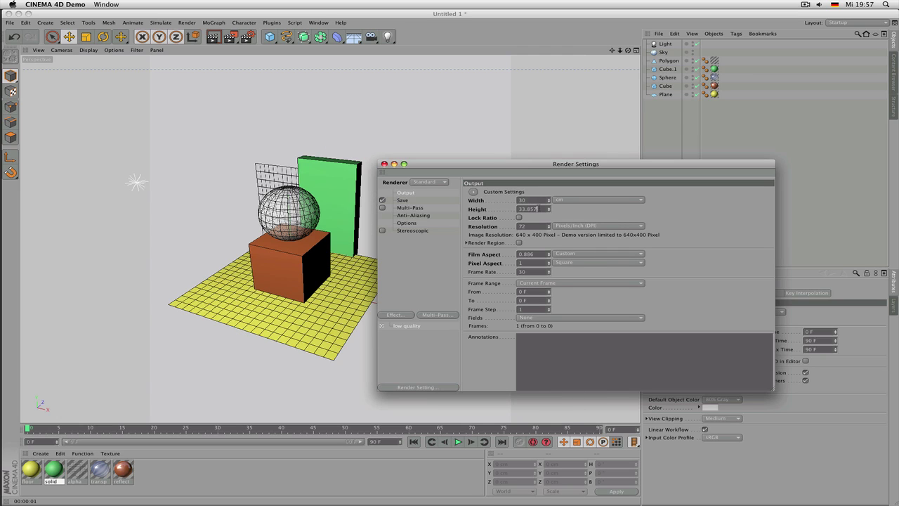
double_click(536, 208)
text(40)
click(538, 201)
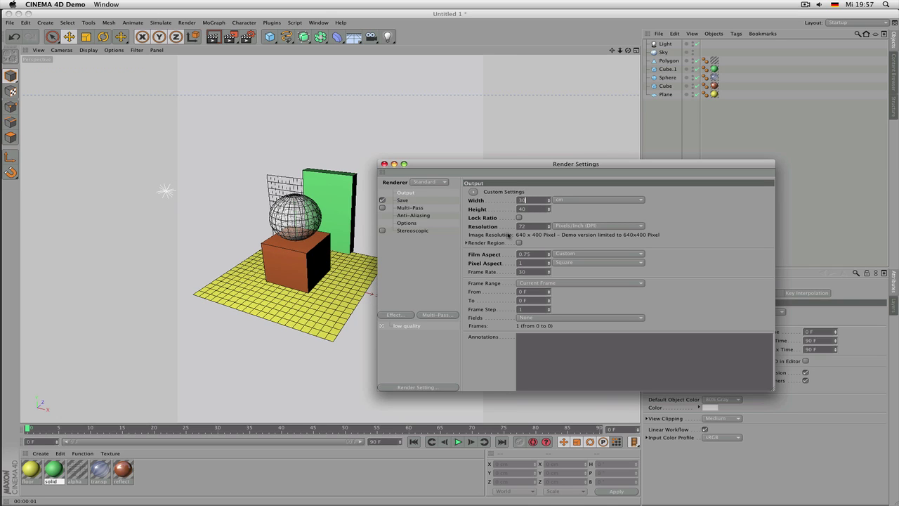
Step: Switch the output size unit to Pixels and set the resolution to 300 DPI
click(584, 201)
click(566, 203)
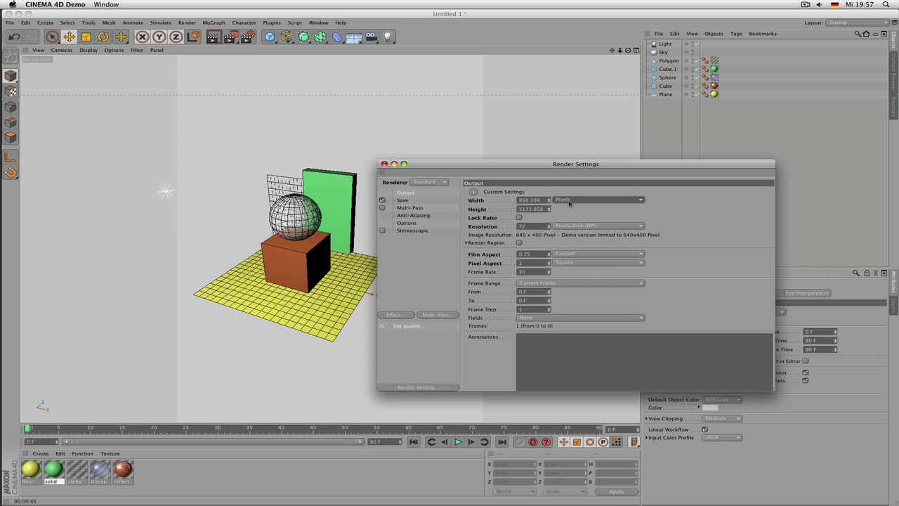
click(521, 226)
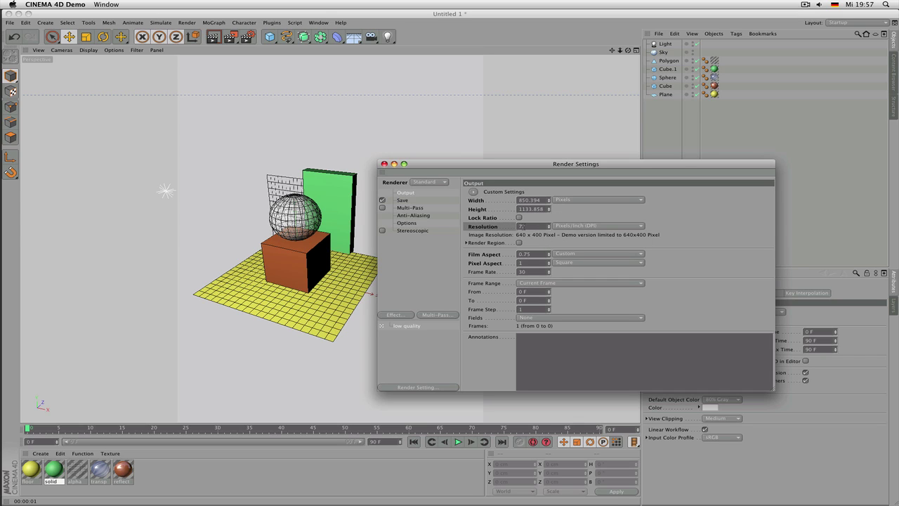
double_click(522, 226)
text(300)
Step: Change the output size unit to cm and set the width to 30 and the height to 20
click(568, 203)
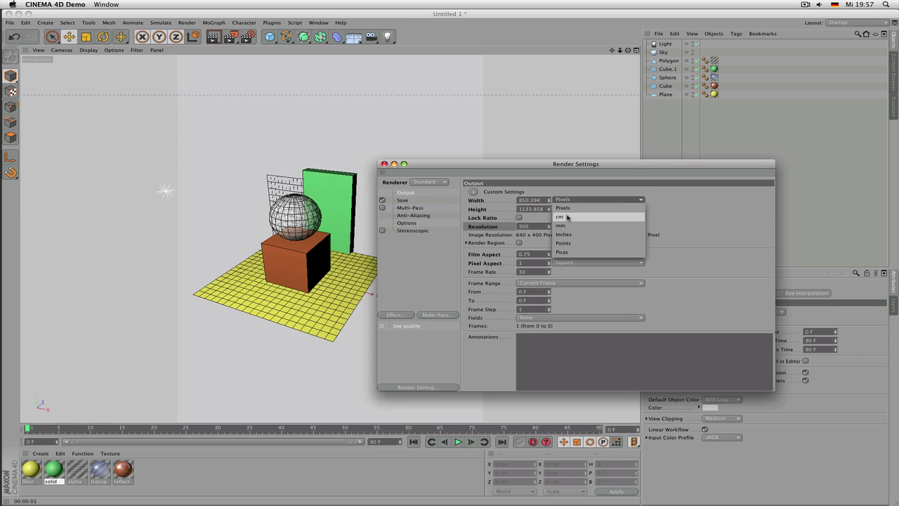
click(562, 216)
double_click(545, 200)
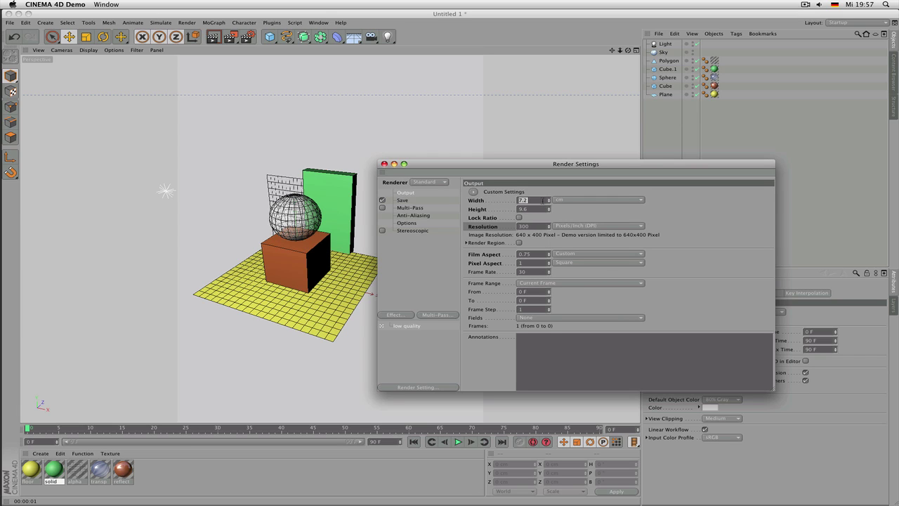
text(30)
key(Tab)
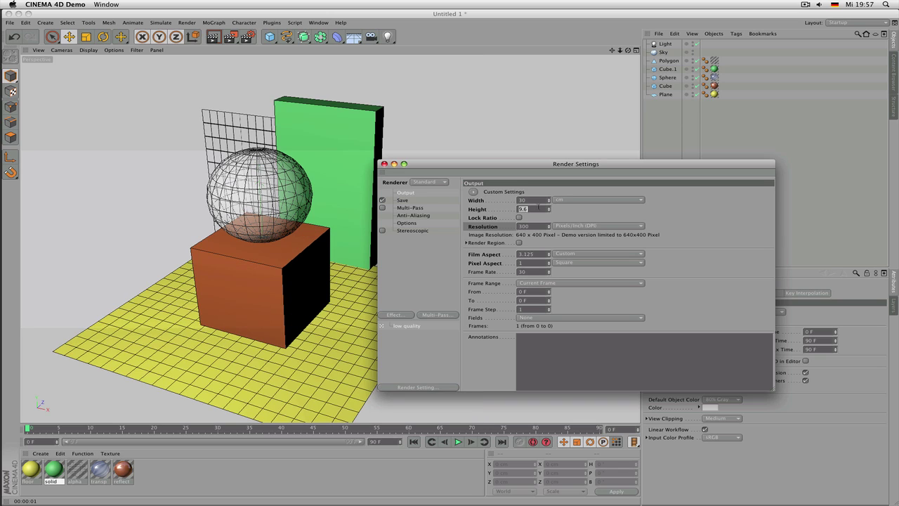
text(20)
key(shift+Tab)
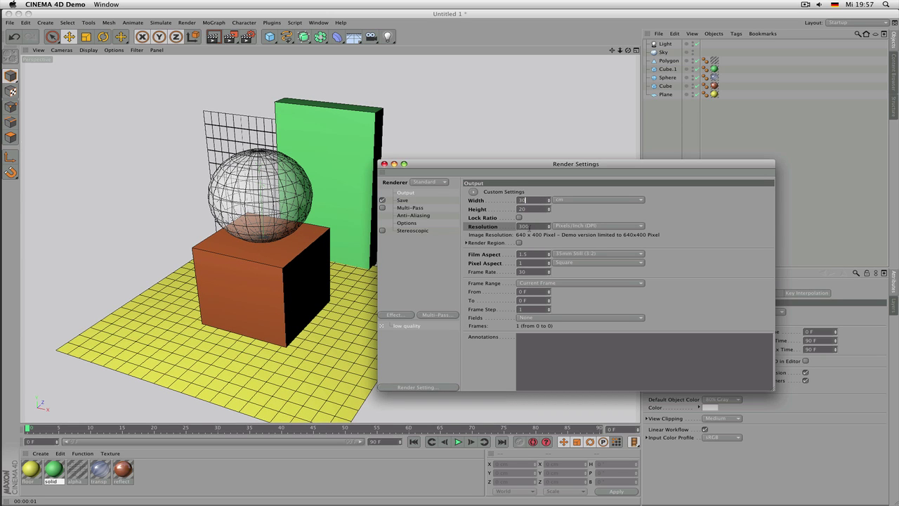
Step: Switch the output size unit to Pixels and set the resolution to 250 DPI
click(561, 201)
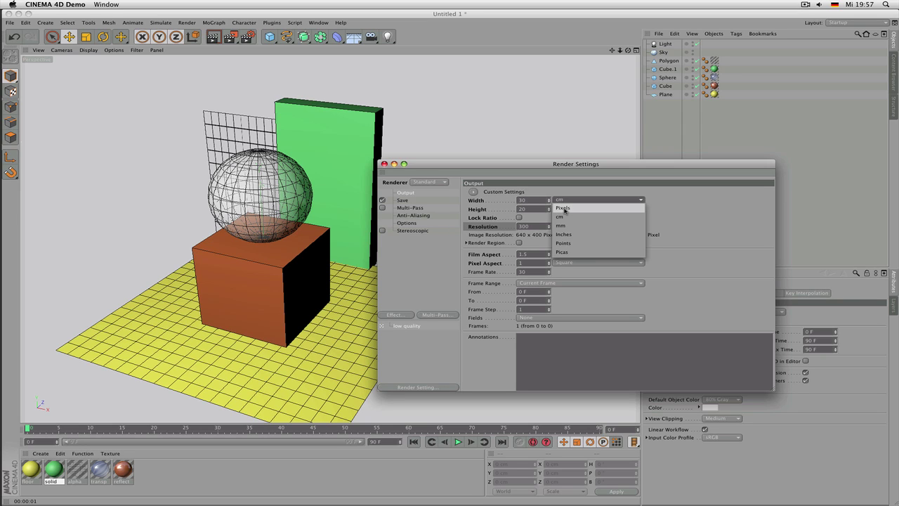
click(568, 208)
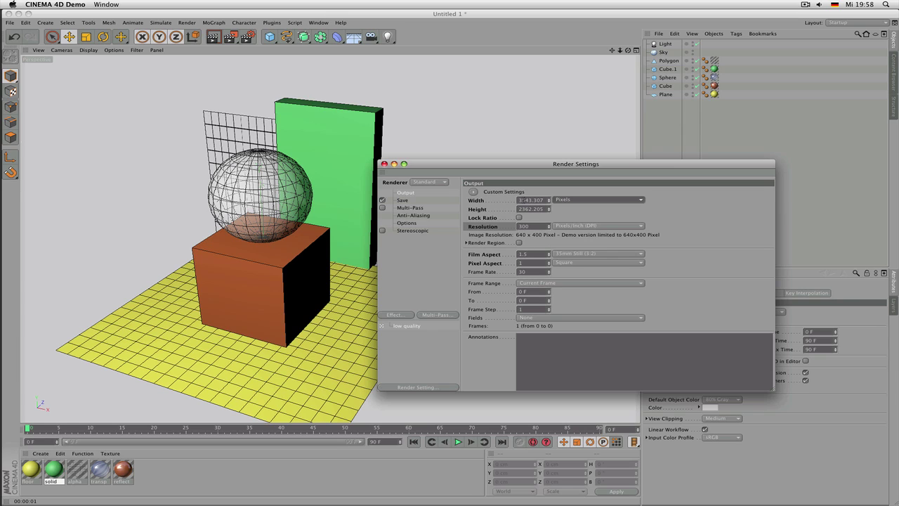
click(521, 200)
key(BackSpace)
text(1)
double_click(535, 226)
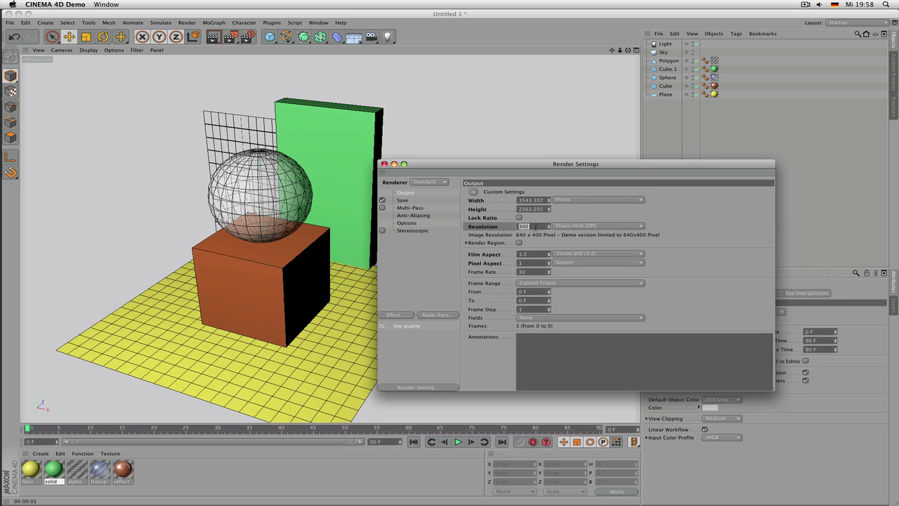
text(200)
key(Return)
text(250)
Step: Change the output size unit to cm and set the width to 80 and the height to 40
click(579, 200)
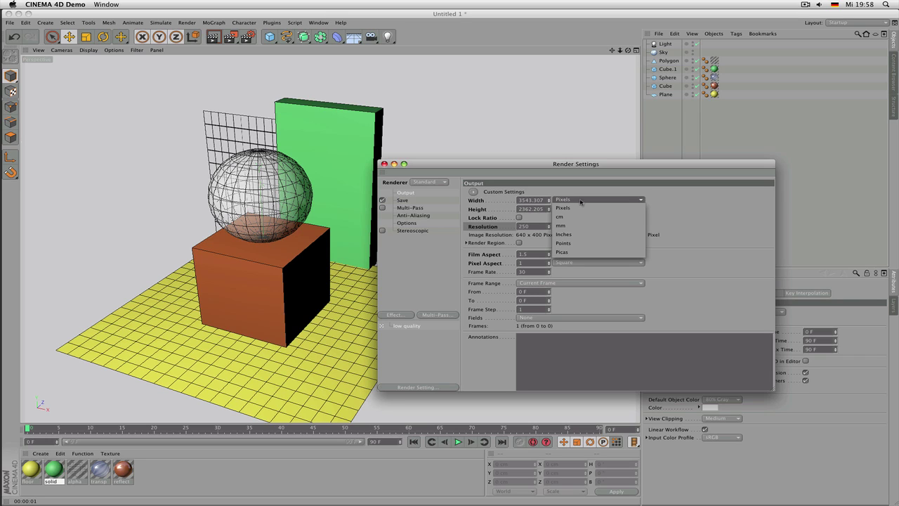
click(580, 210)
double_click(534, 200)
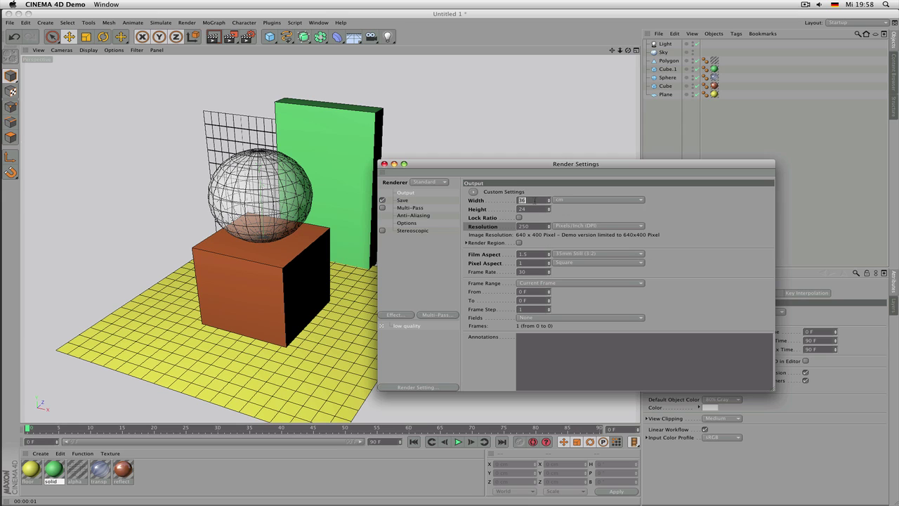
text(80)
key(Return)
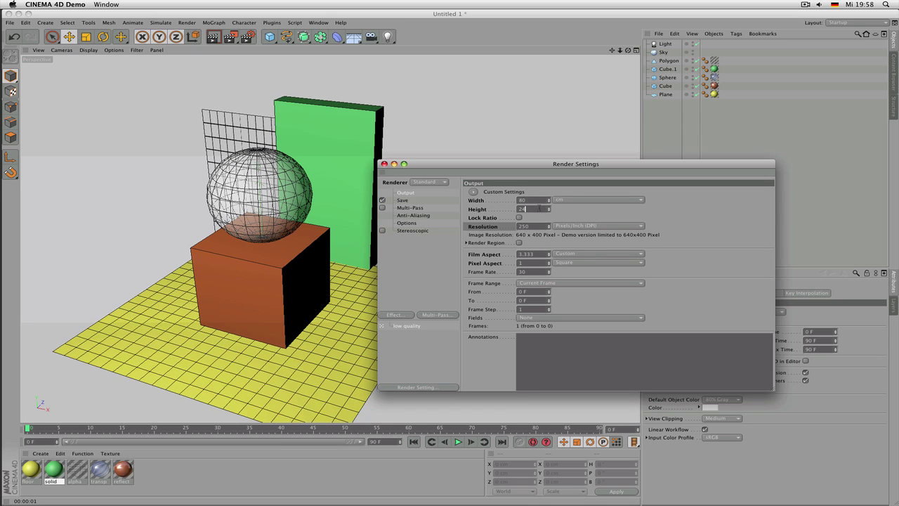
double_click(534, 208)
text(40)
key(Return)
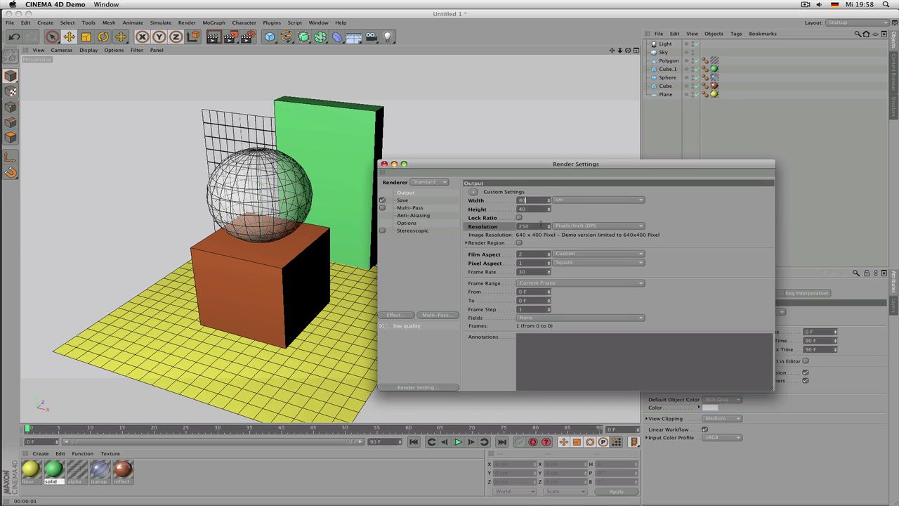
Step: Set the output resolution to 300 DPI
double_click(536, 224)
text(300)
click(538, 209)
double_click(536, 226)
click(506, 200)
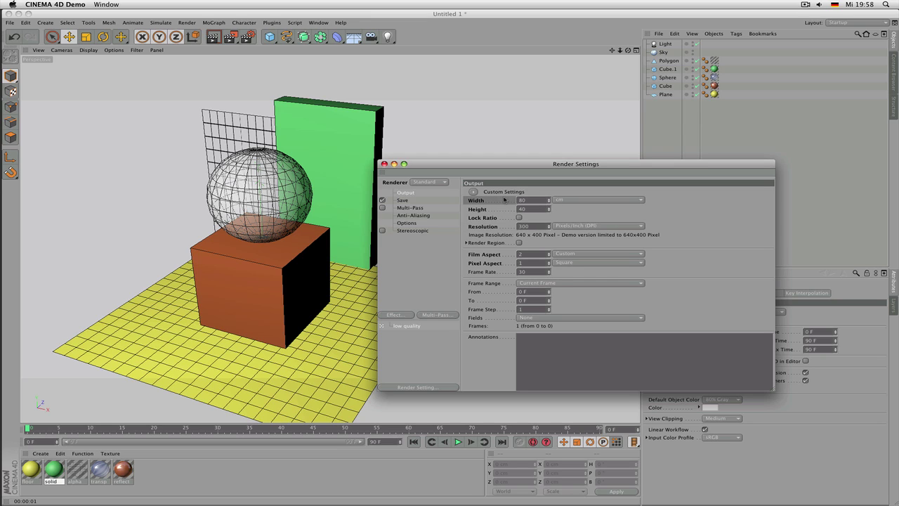
Step: Switch the output size unit to Pixels, set the width to 3000 and lock the ratio
click(564, 202)
click(565, 208)
double_click(528, 201)
text(3000)
key(Return)
click(519, 217)
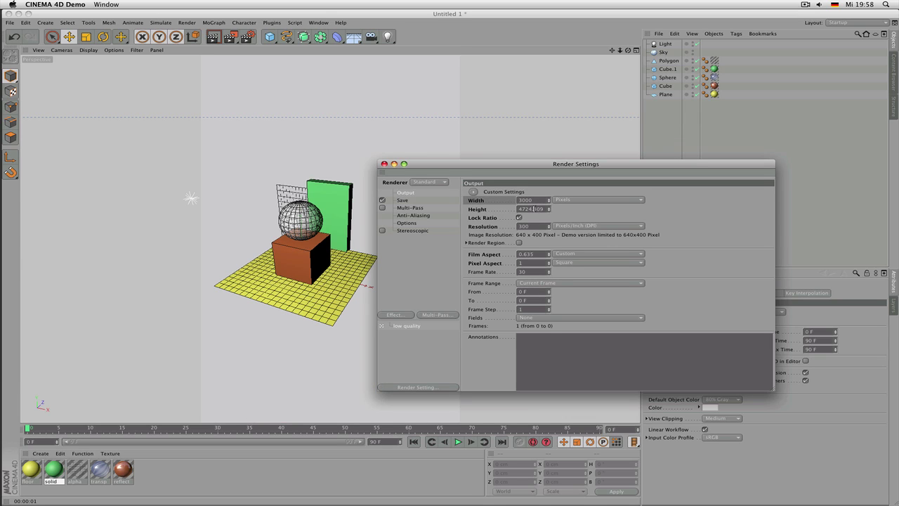
Step: With the ratio unlocked, set the output width to 5000 and the height to 3000 pixels
double_click(531, 209)
text(2000)
double_click(537, 201)
text(4)
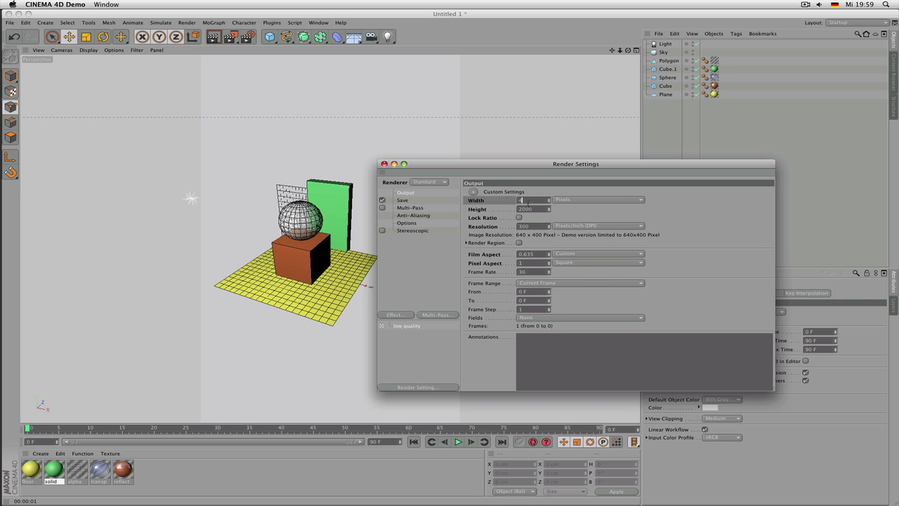
text(000)
click(530, 208)
text(0)
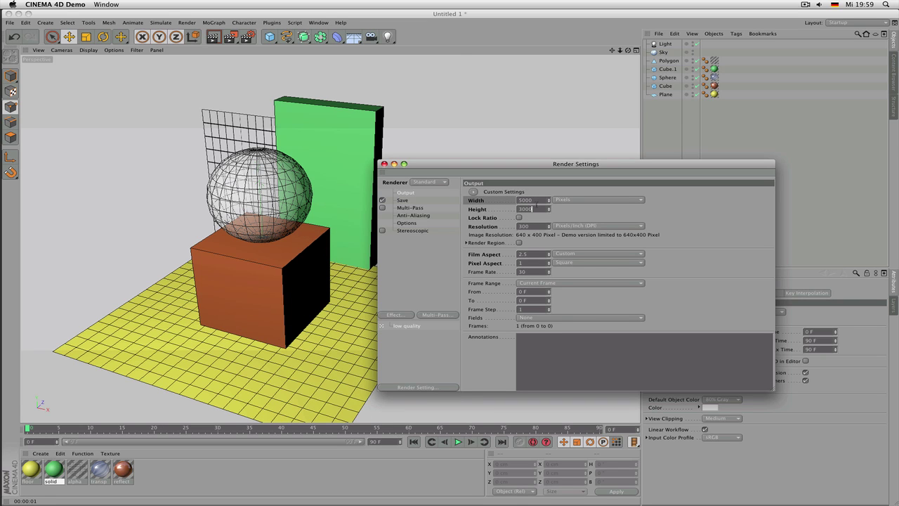
click(536, 201)
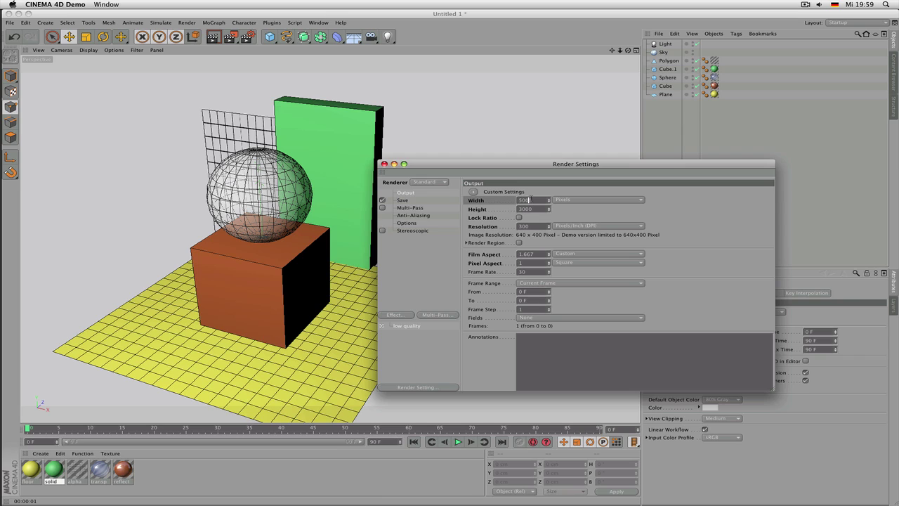
text(0)
Step: Lock the width-to-height ratio and set the output width to 2500 pixels
click(519, 217)
text(250)
double_click(531, 200)
text(5000)
double_click(530, 200)
text(2500)
text(1500)
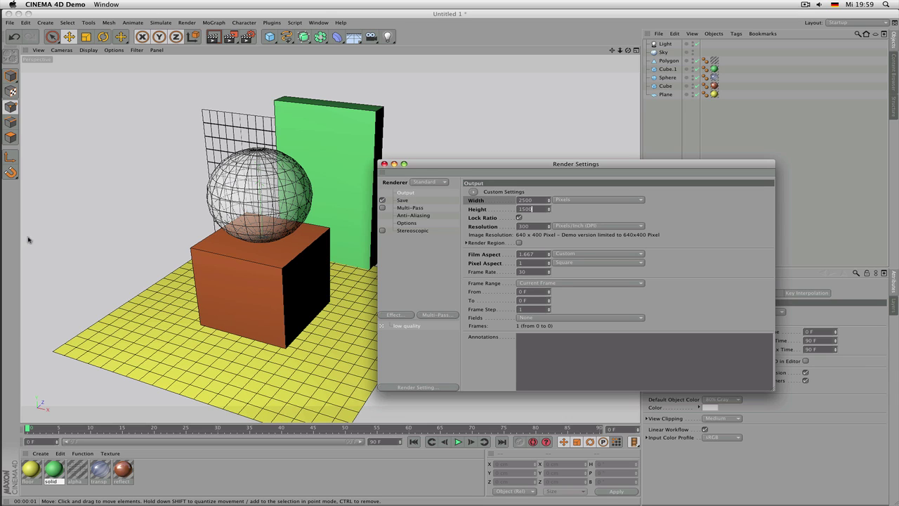
Step: Switch to Photoshop and examine the size and resolution settings for a new document without creating it
click(16, 180)
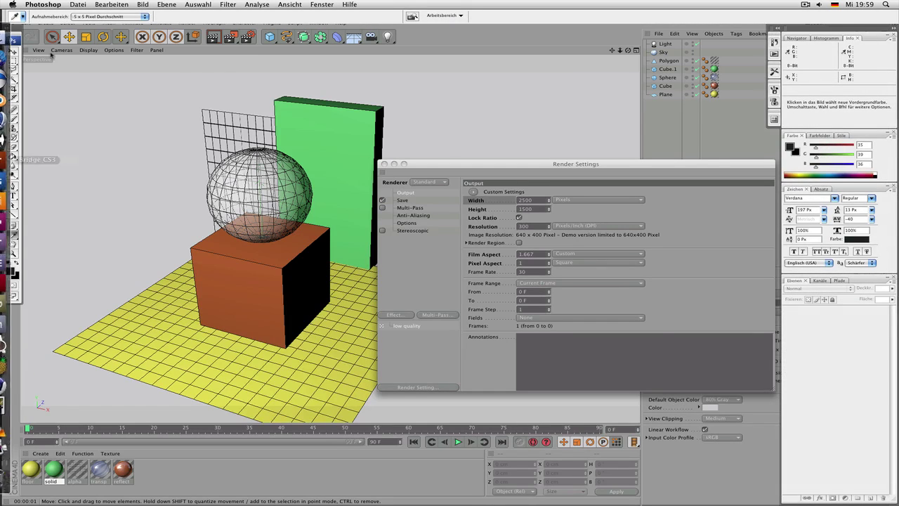
click(83, 6)
click(91, 14)
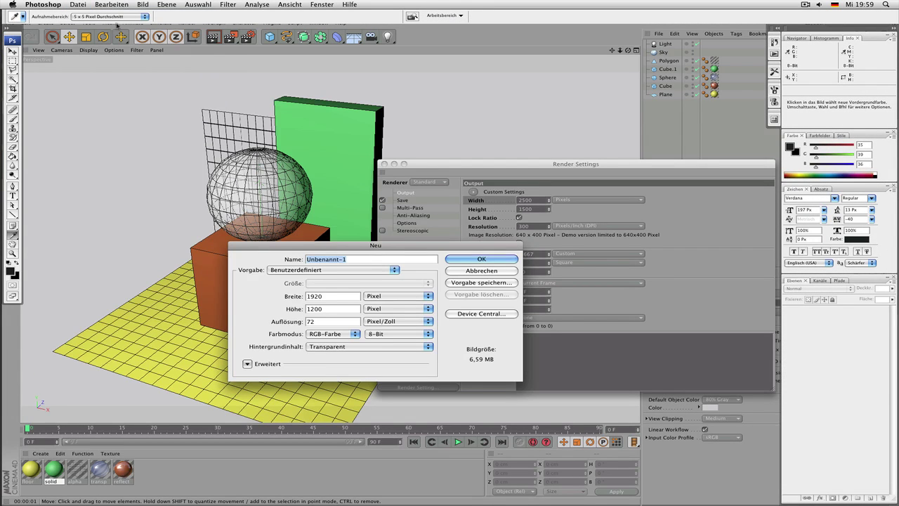
click(316, 322)
double_click(332, 304)
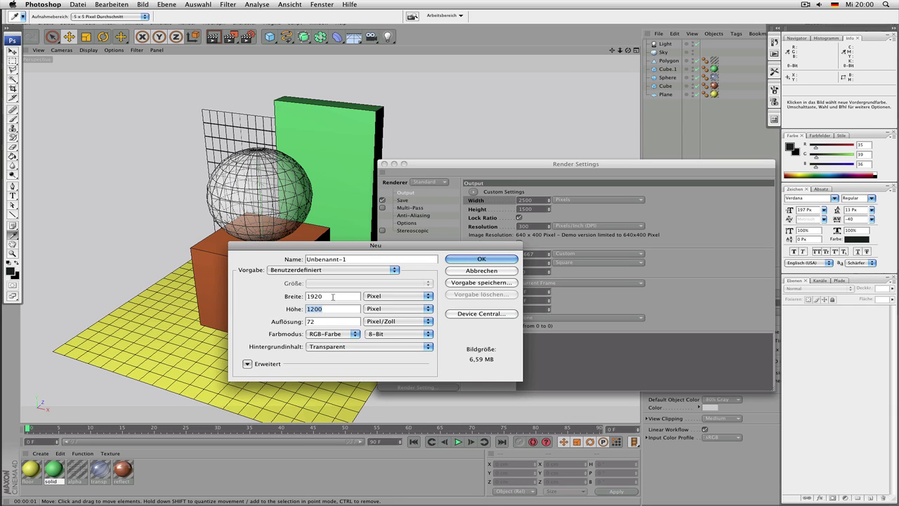
click(465, 271)
Step: Return to Cinema 4D, set the output width to 400 pixels and render the scene to the Picture Viewer
drag(548, 171, 480, 149)
click(460, 178)
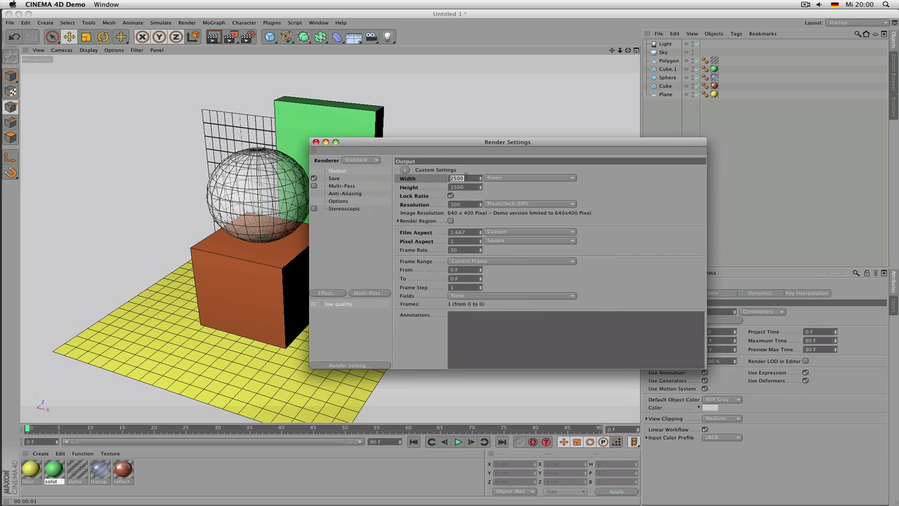
text(400)
key(Tab)
click(232, 39)
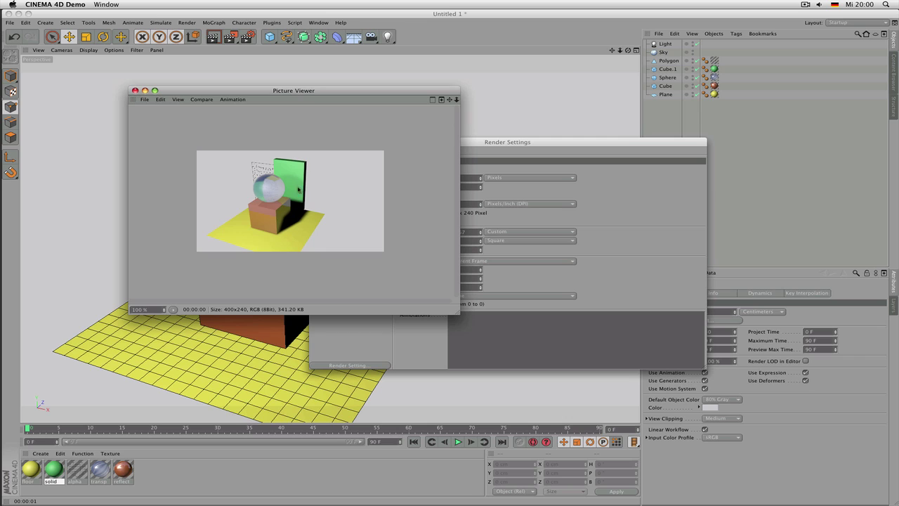
click(135, 91)
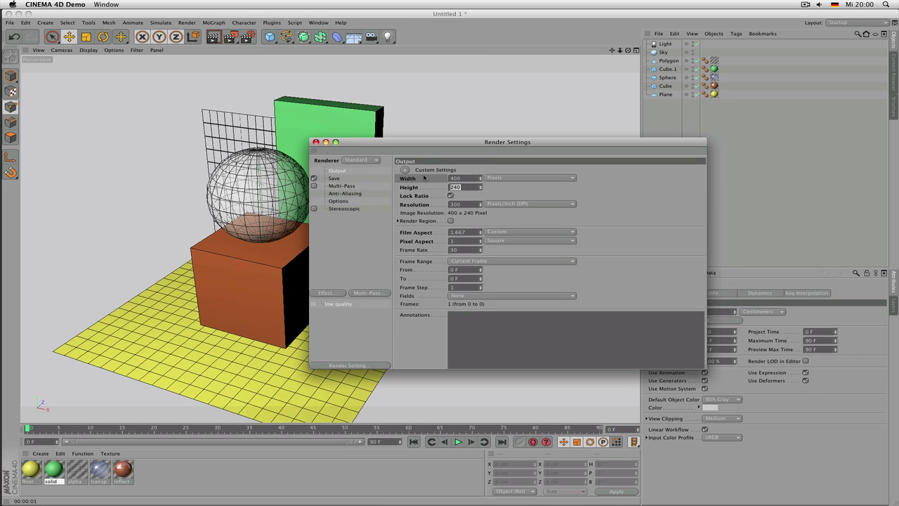
Step: Set the output resolution to 72 DPI
key(Tab)
text(72)
click(464, 179)
click(455, 205)
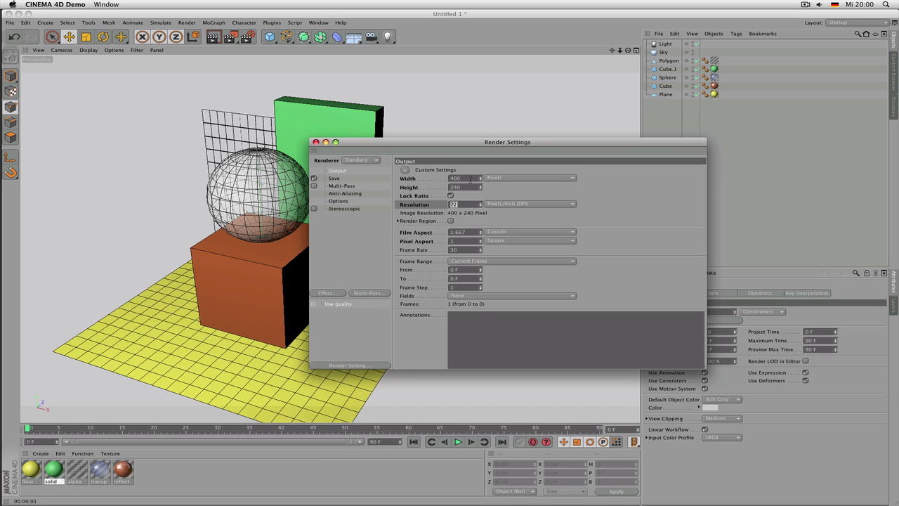
click(470, 179)
Step: Reveal the Render Region border settings and render the full scene to the Picture Viewer
click(398, 220)
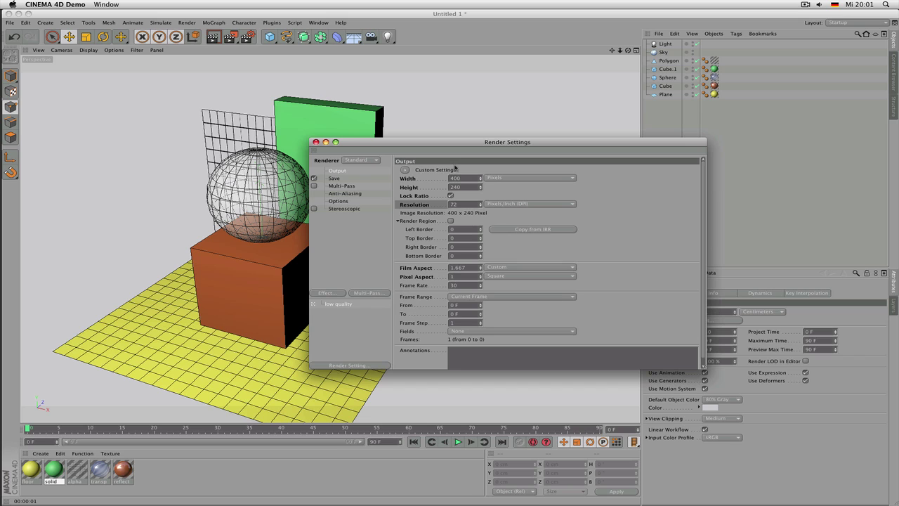
click(398, 222)
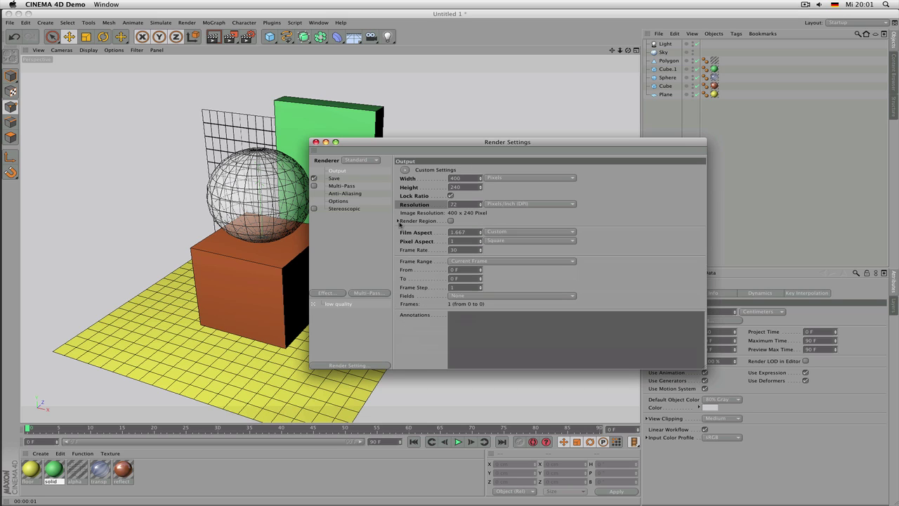
click(399, 221)
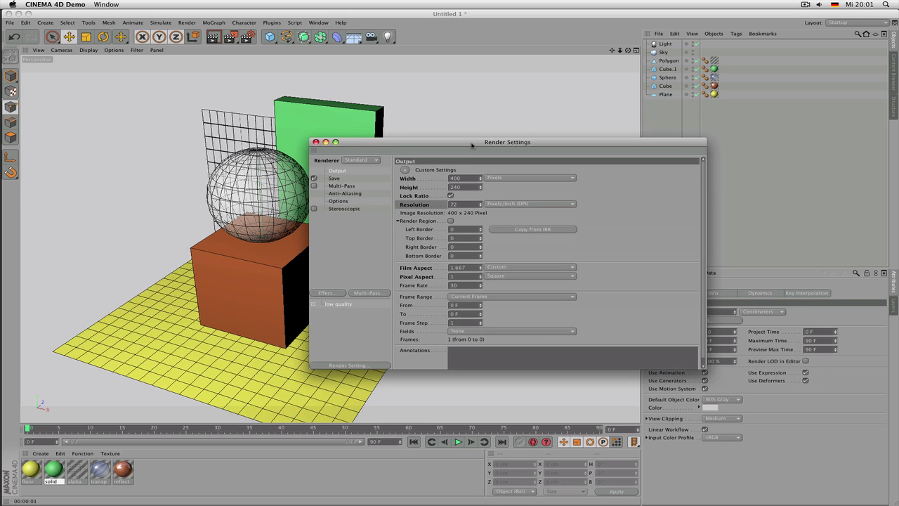
drag(470, 147, 563, 145)
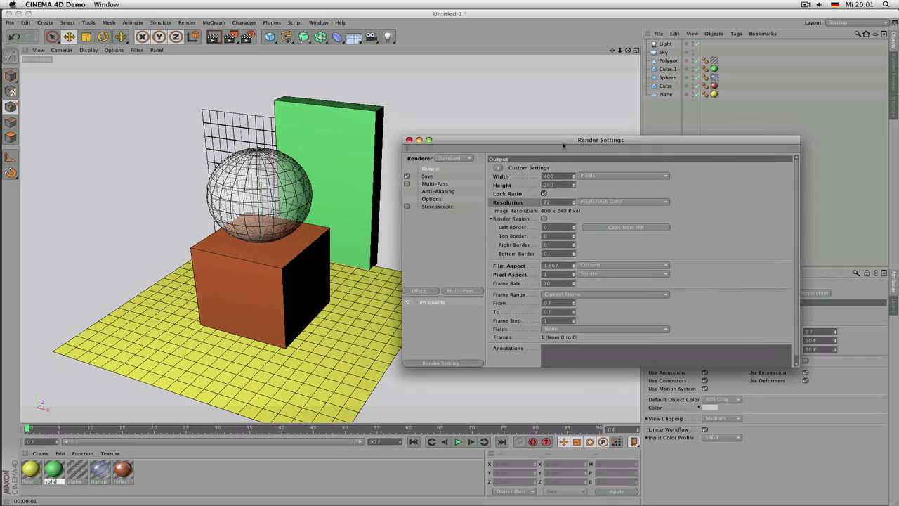
click(544, 219)
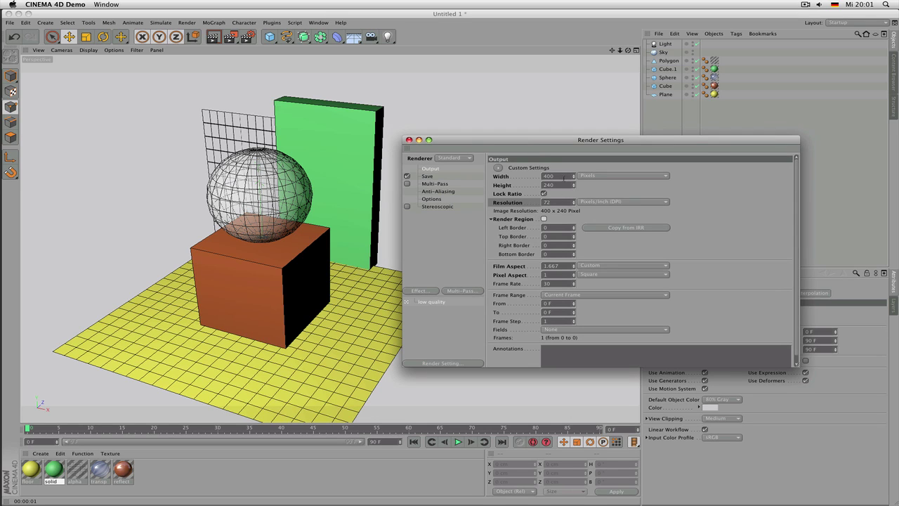
click(230, 36)
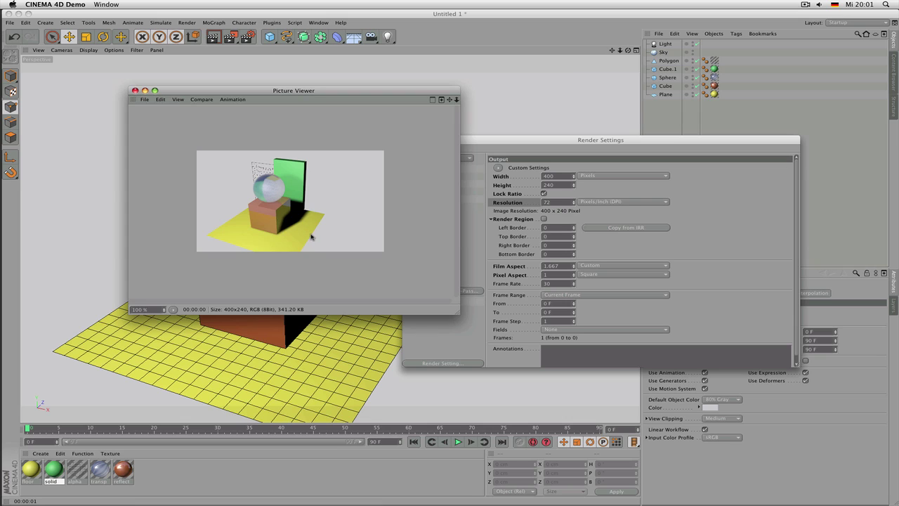
click(136, 90)
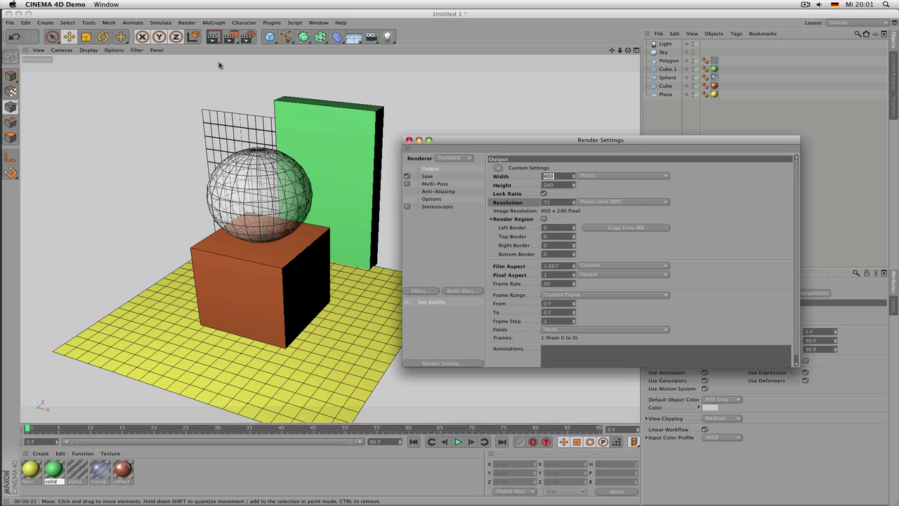
Step: Activate the Interactive Render Region and resize it around the orange cube's dark side and its shadow
click(230, 36)
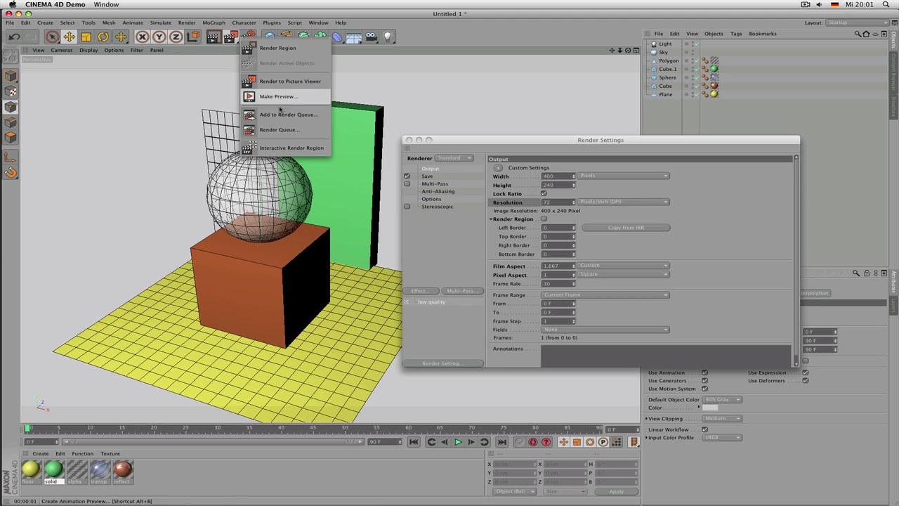
click(303, 150)
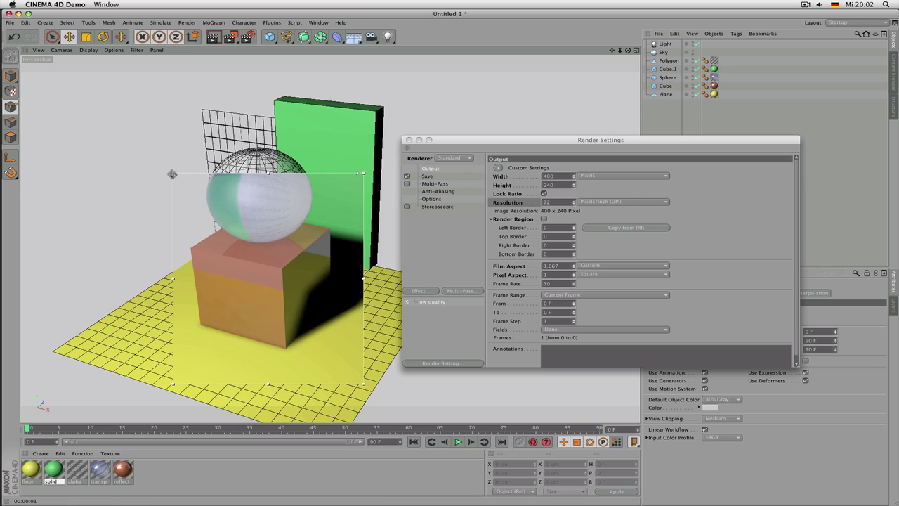
drag(172, 174, 281, 218)
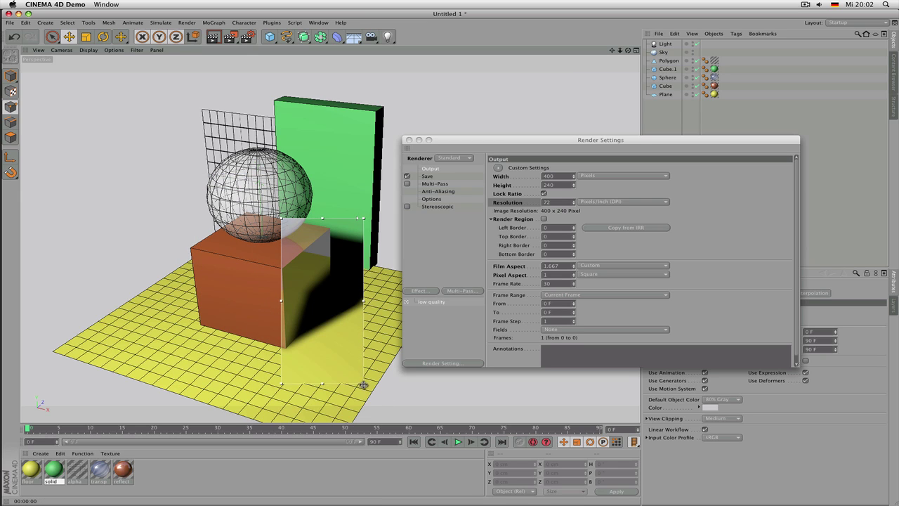
drag(364, 384, 391, 355)
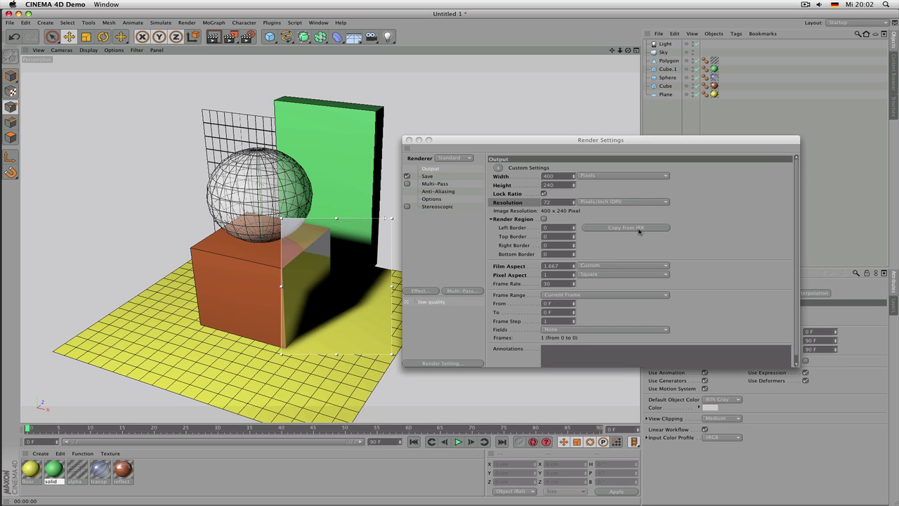
Step: Copy the borders from the interactive render region into the enabled Render Region and render it to the Picture Viewer
click(639, 229)
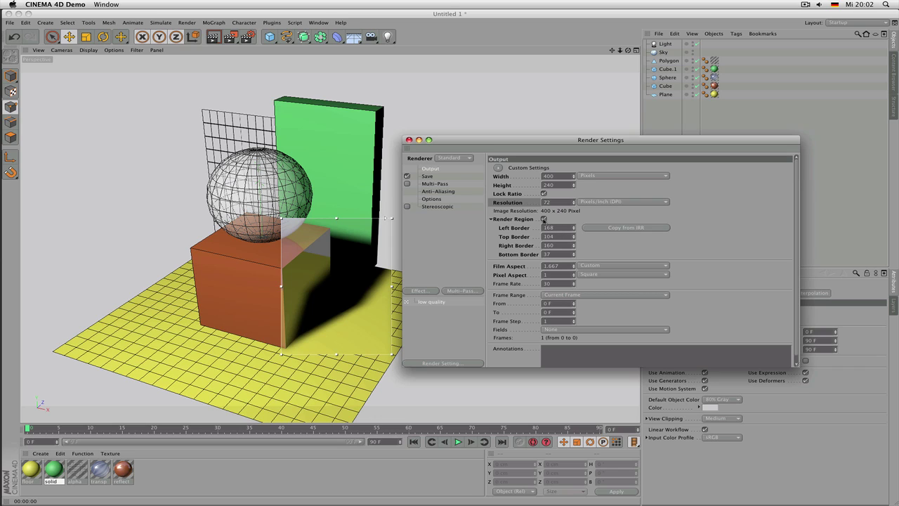
key(BackSpace)
click(231, 39)
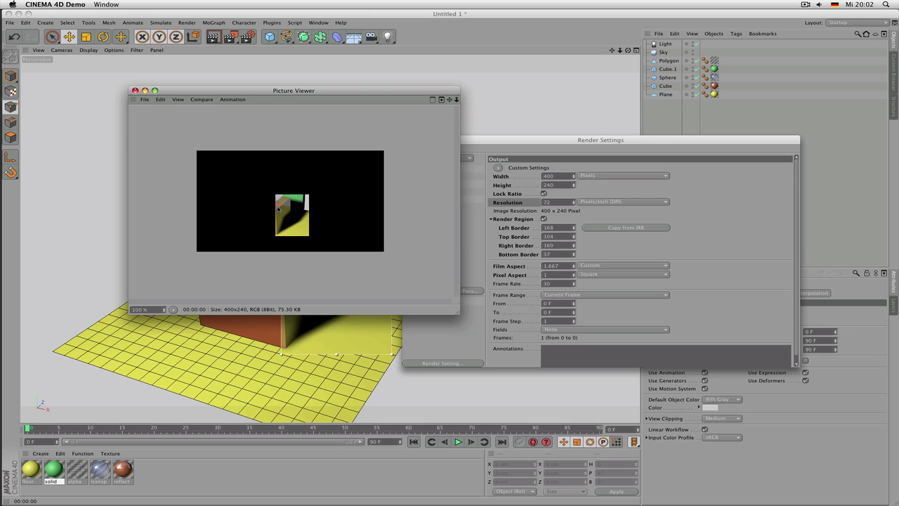
click(134, 90)
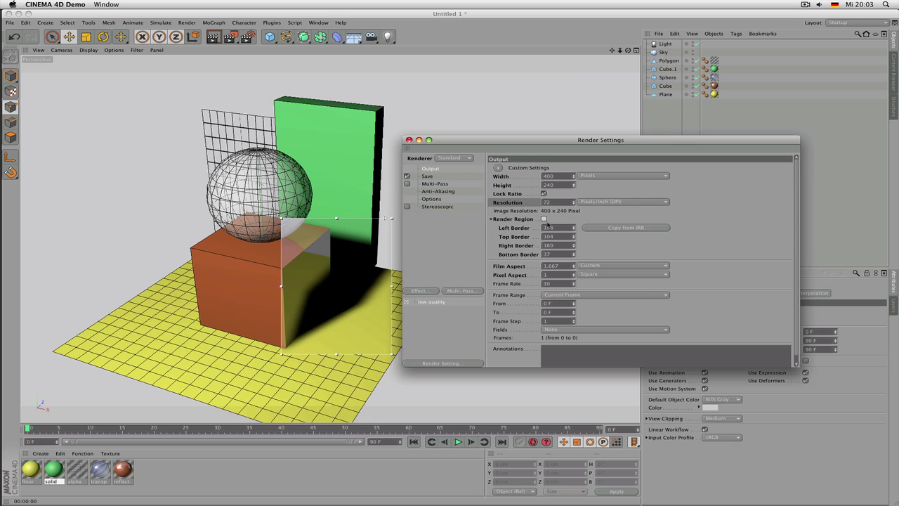
Step: Disable Render Region and collapse its border settings
click(544, 219)
click(544, 219)
click(544, 219)
click(490, 220)
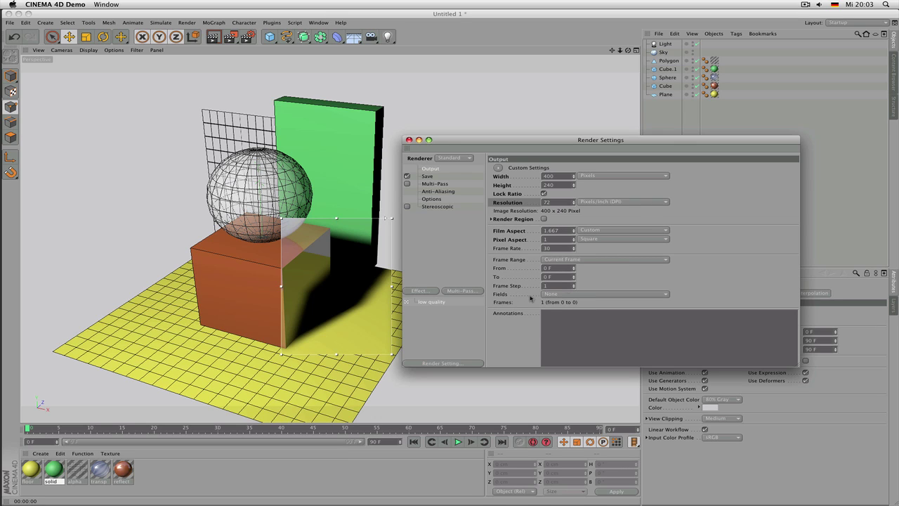
Step: Render the full scene to the Picture Viewer, check its image saving options and close the viewer
click(428, 175)
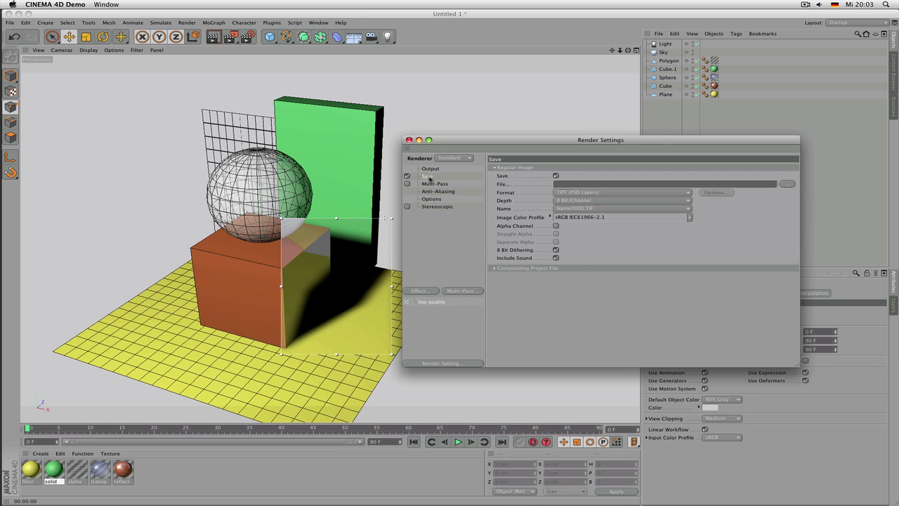
click(430, 169)
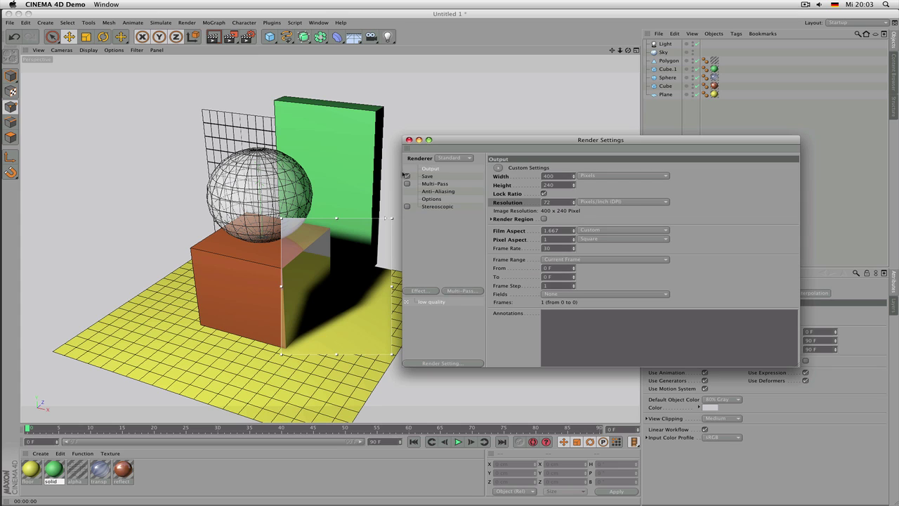
click(230, 37)
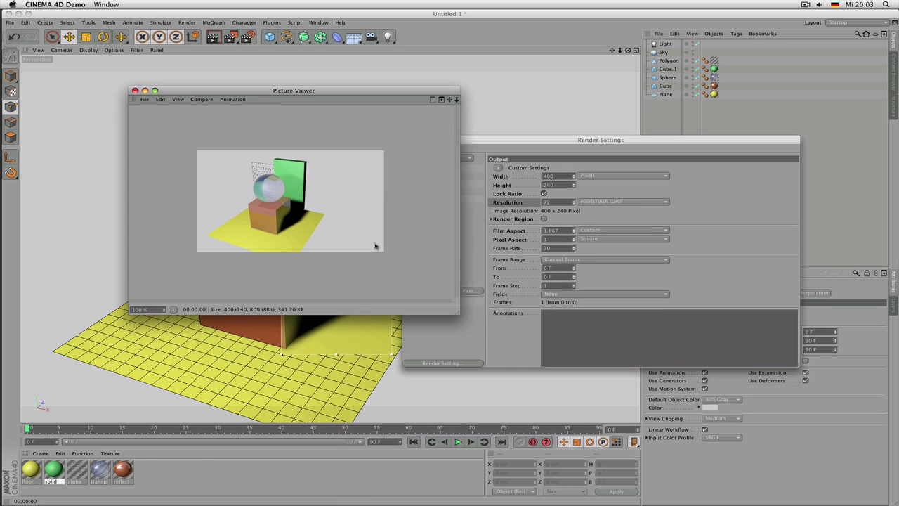
click(145, 99)
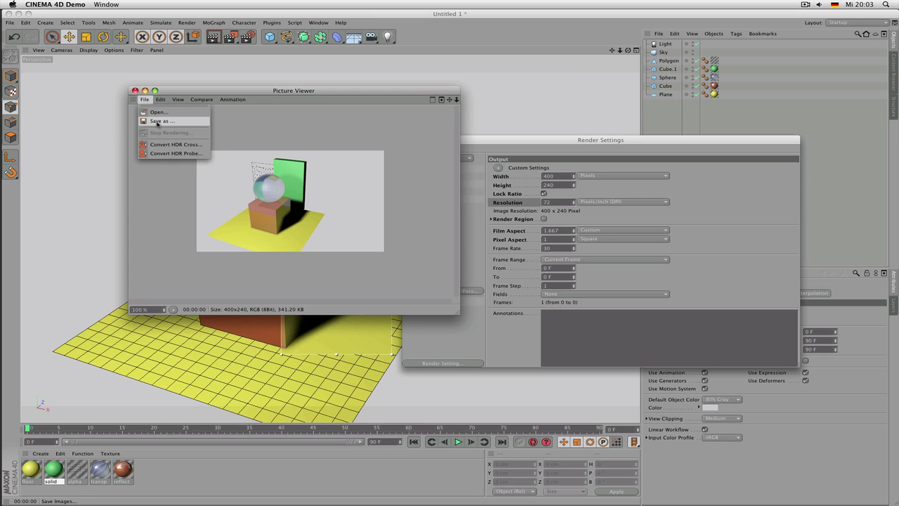
click(234, 125)
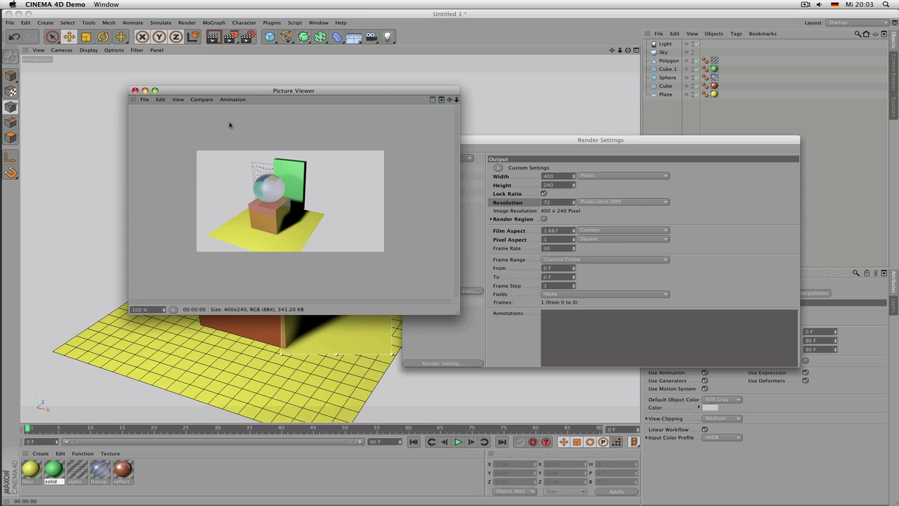
click(135, 91)
drag(490, 142, 483, 141)
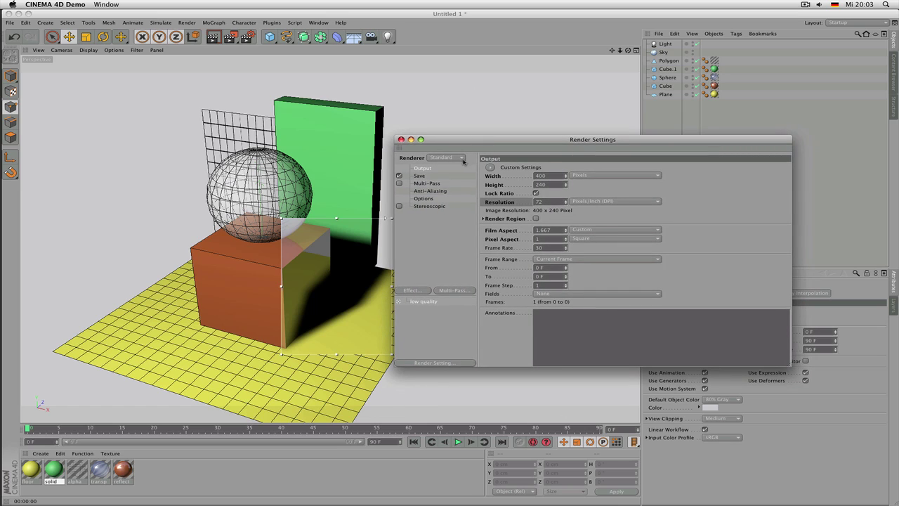
Step: Show the Save render settings and toggle image saving off and back on
click(421, 176)
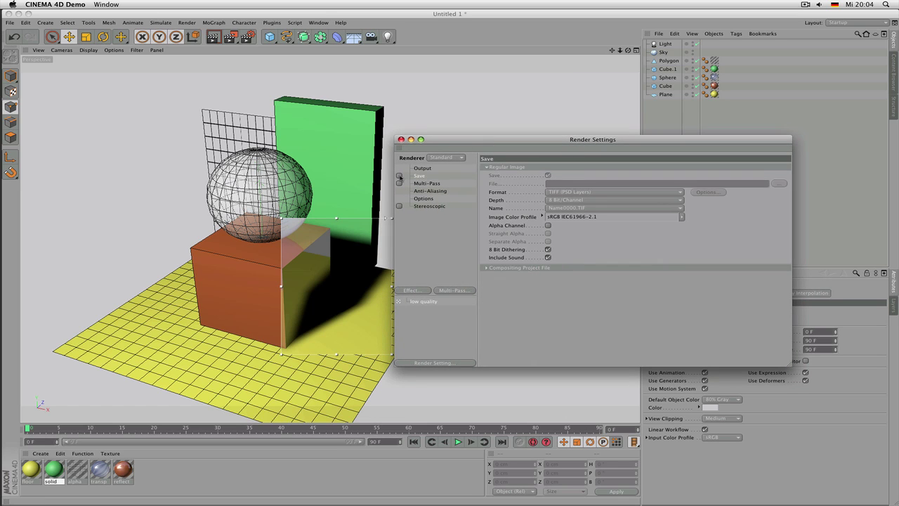
click(399, 176)
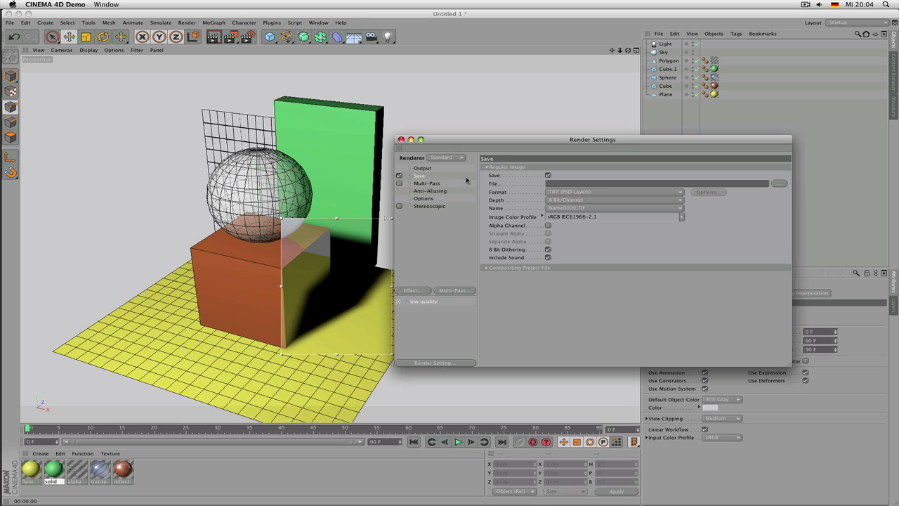
click(548, 175)
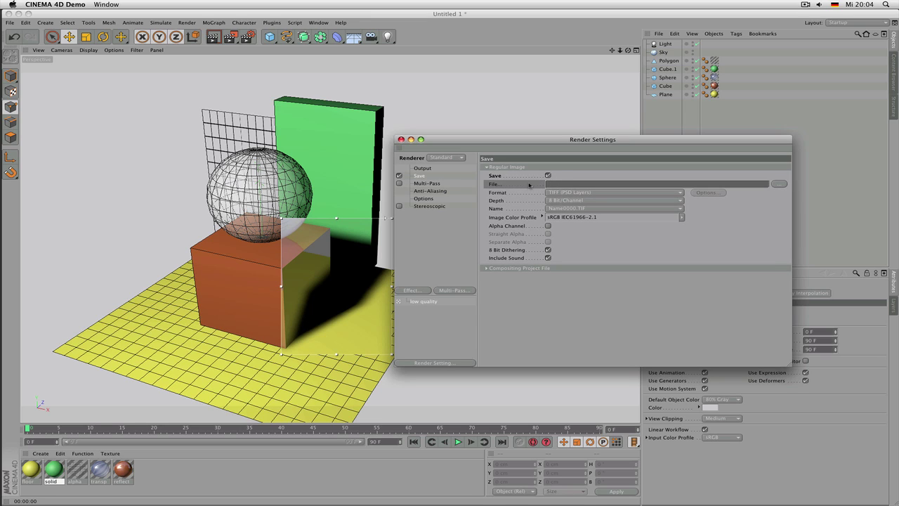
click(781, 186)
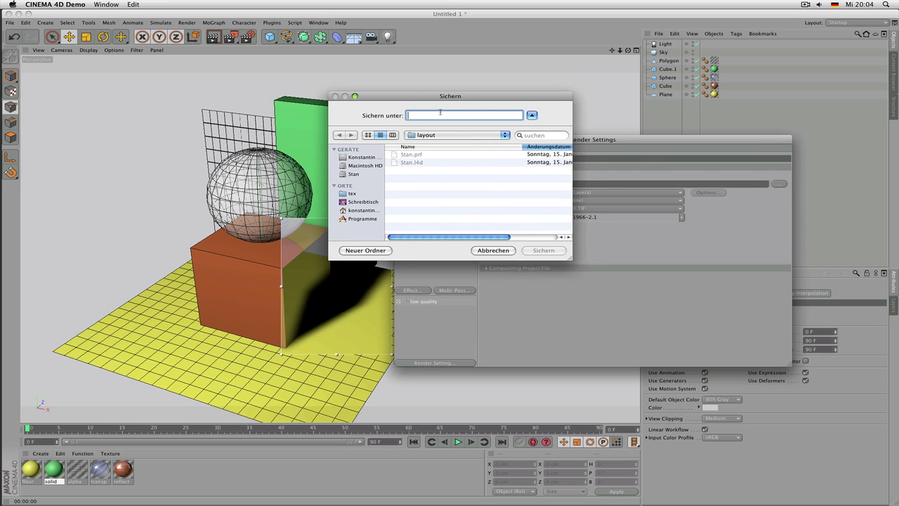
click(493, 251)
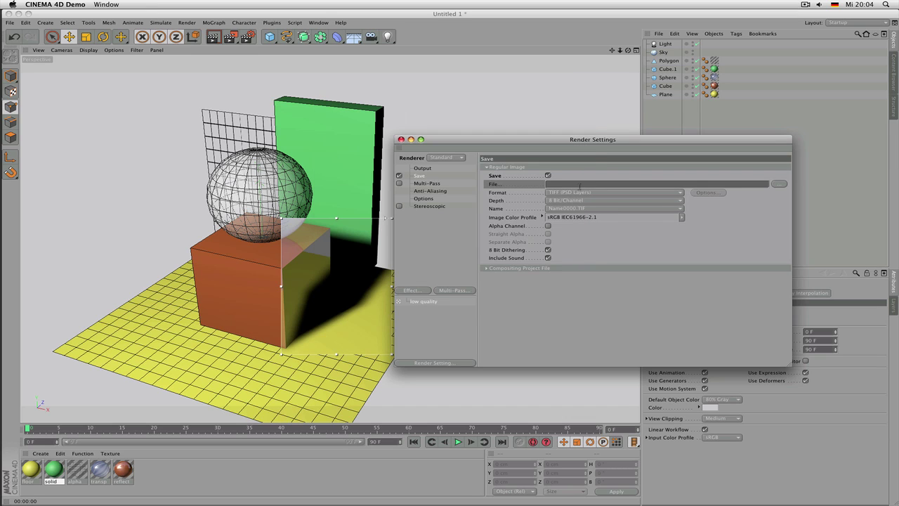
click(779, 184)
text(7uzt)
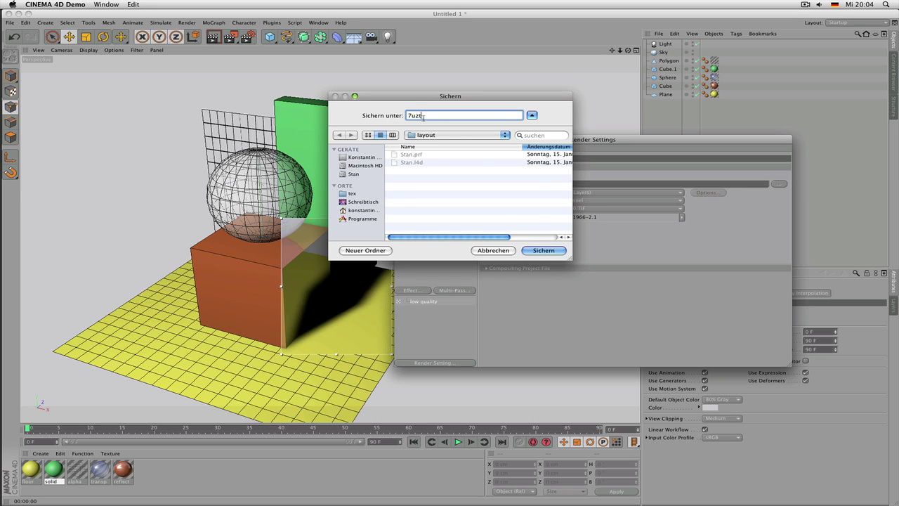
click(505, 251)
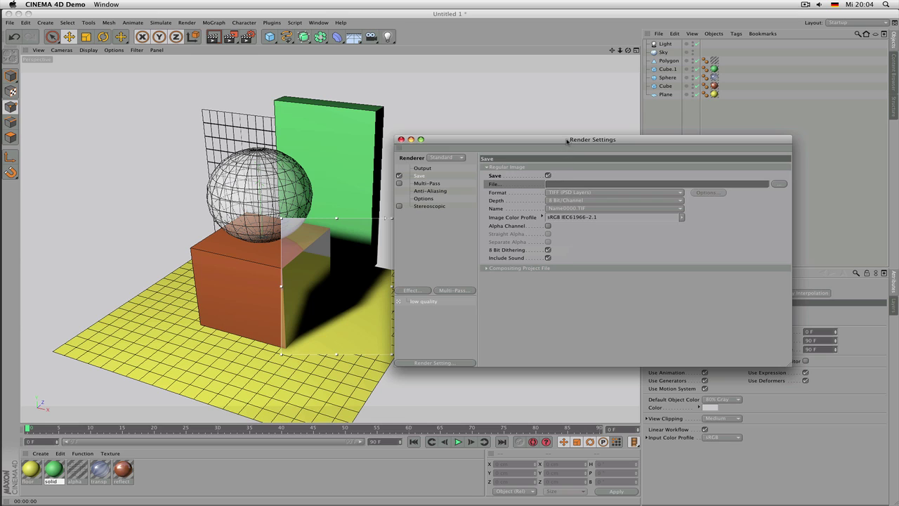
Step: Set the regular image format to JPEG and look at its quality options without changing them
drag(566, 142, 555, 144)
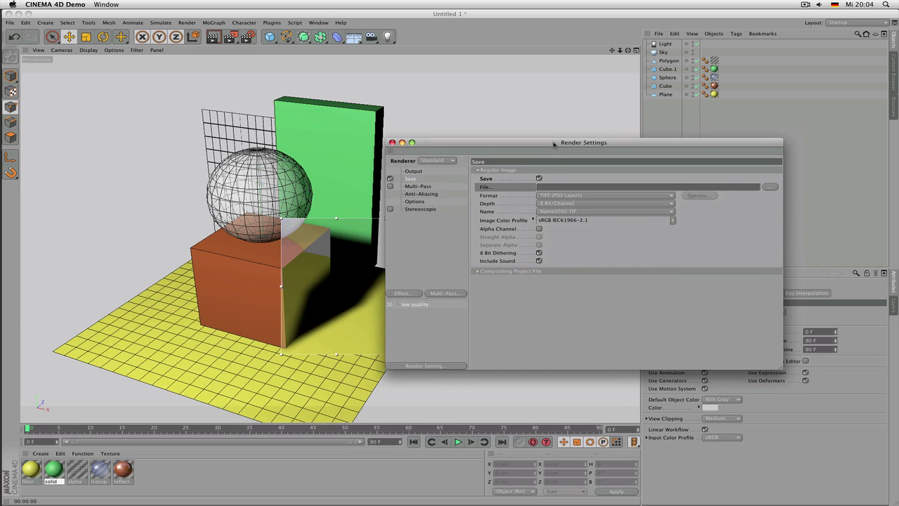
click(560, 196)
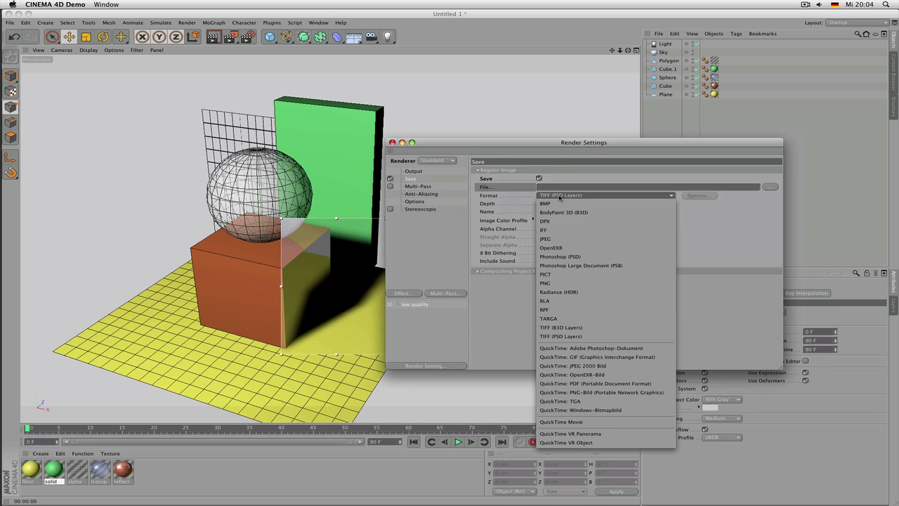
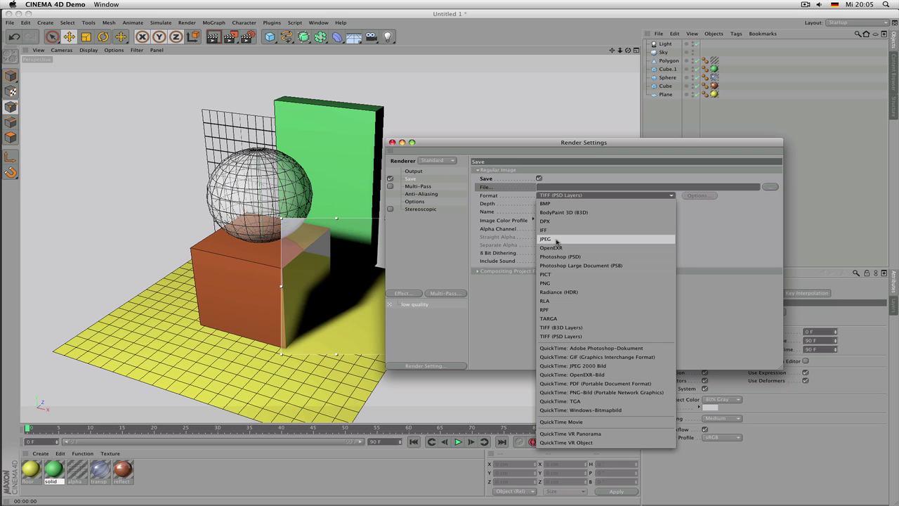
click(557, 240)
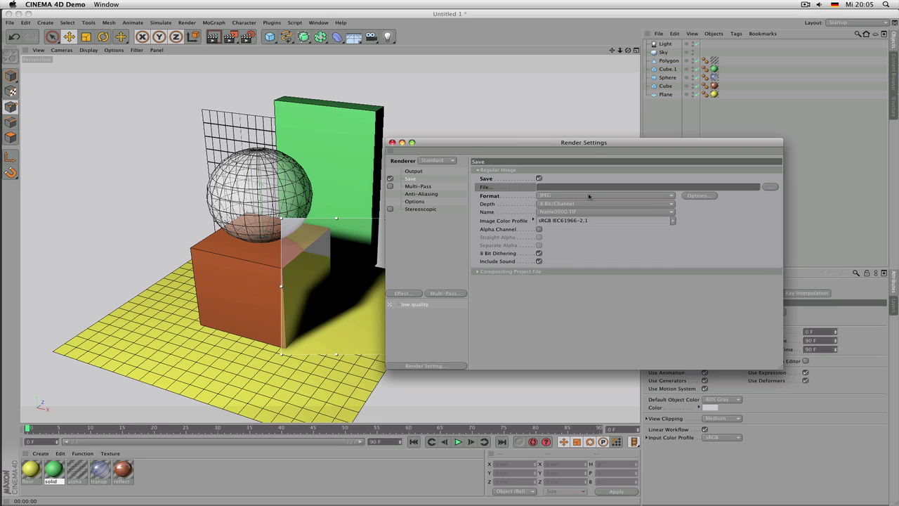
click(699, 195)
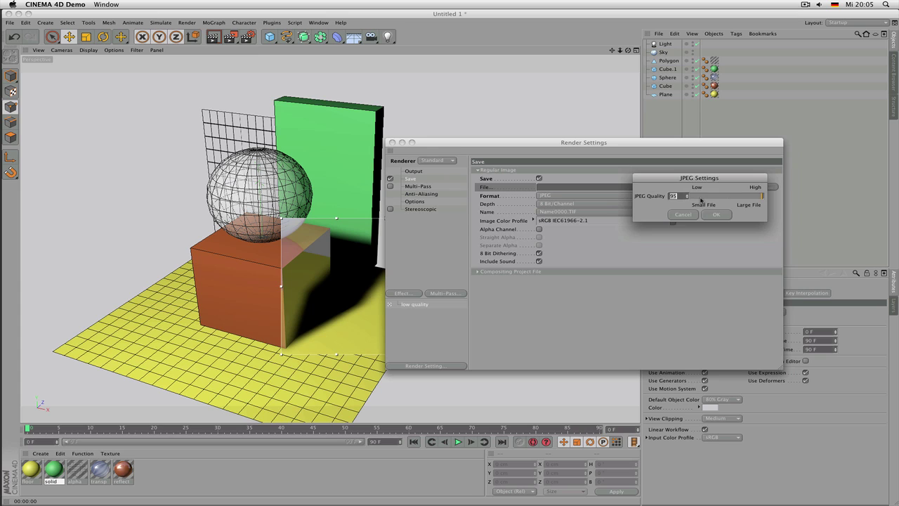
click(682, 214)
Step: Set the regular image format to Photoshop (PSD) and the depth to 16 Bit/Channel
click(582, 198)
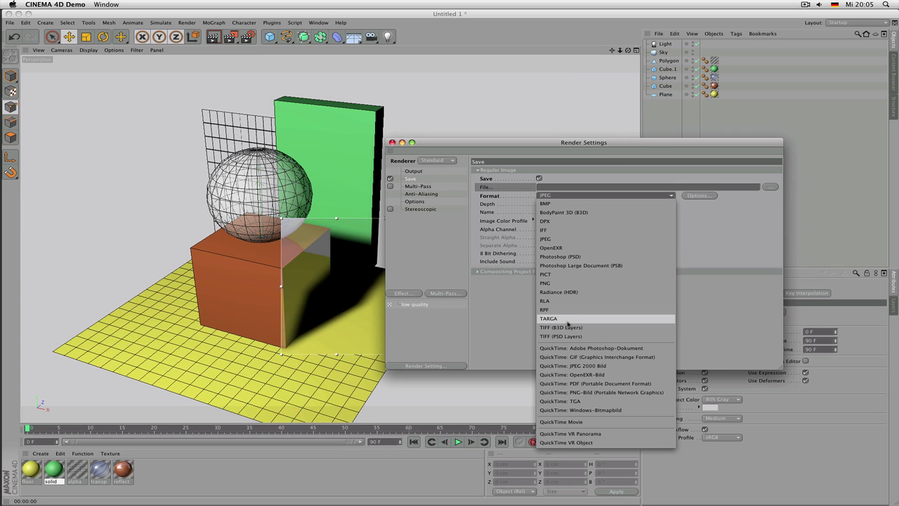
click(577, 257)
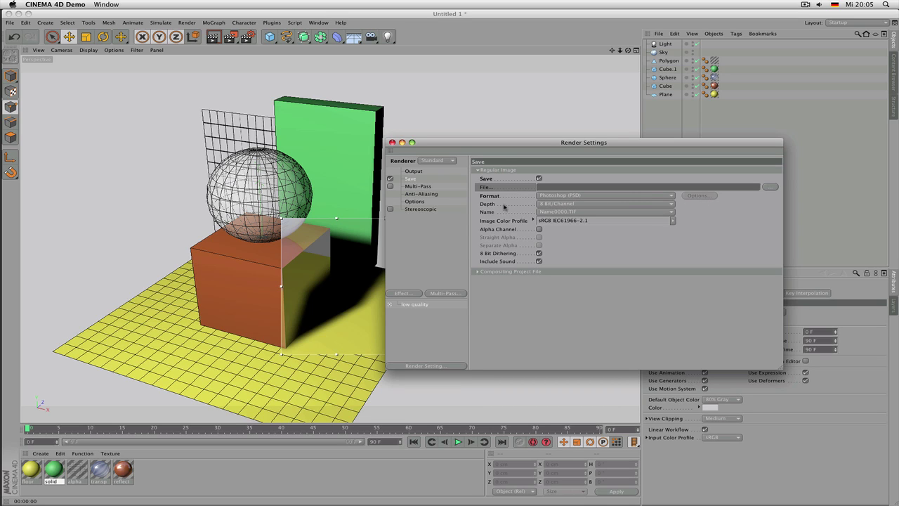
click(506, 206)
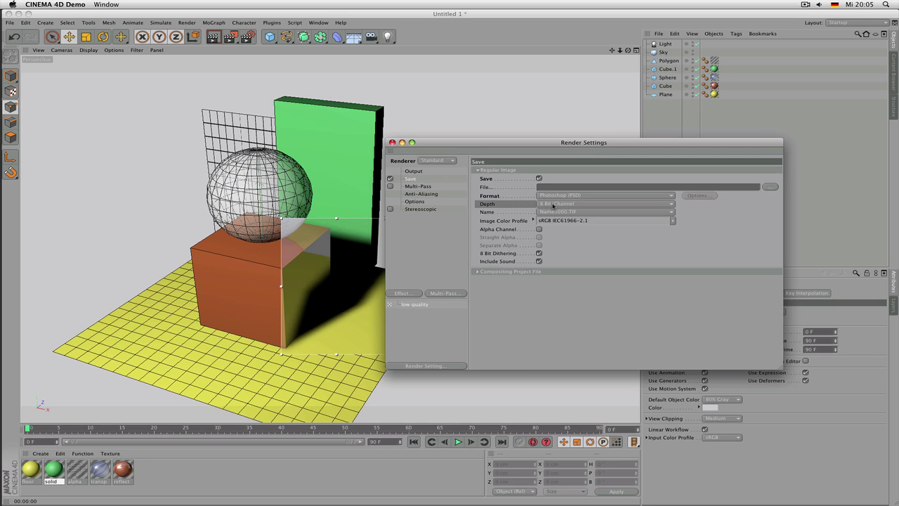
click(553, 205)
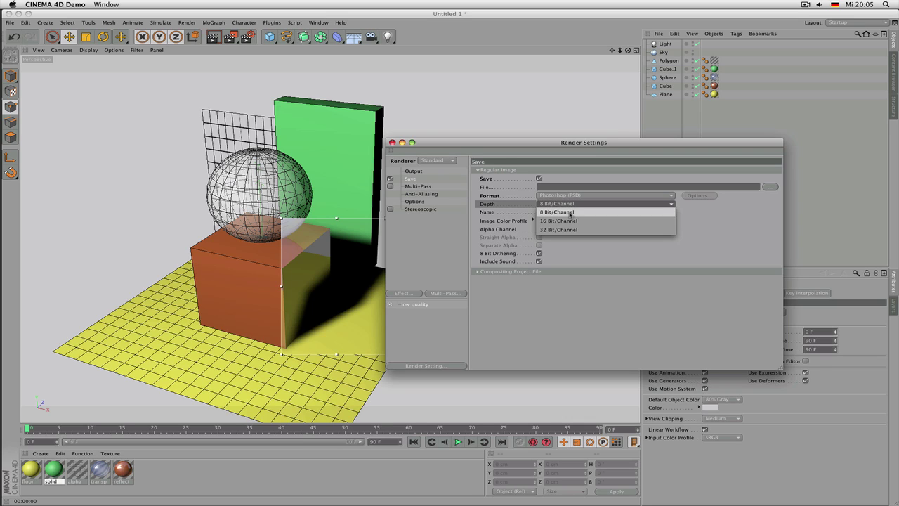
click(577, 221)
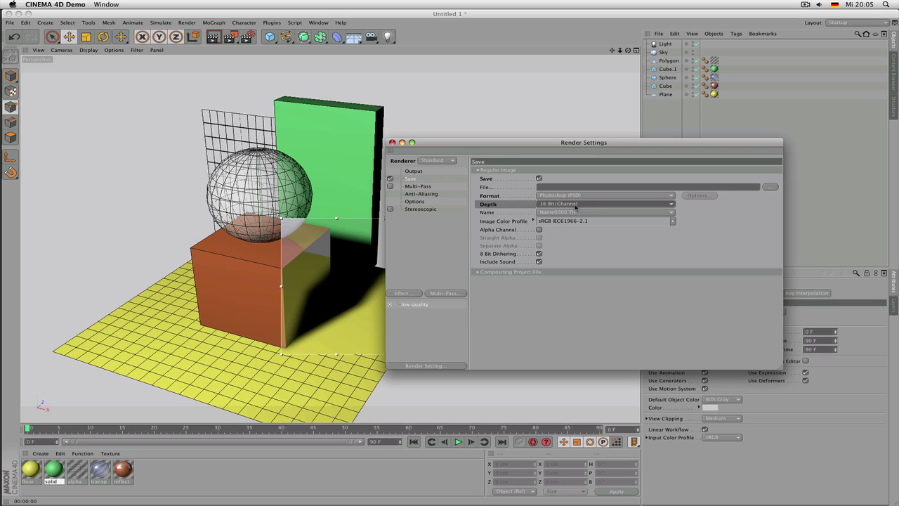
click(575, 205)
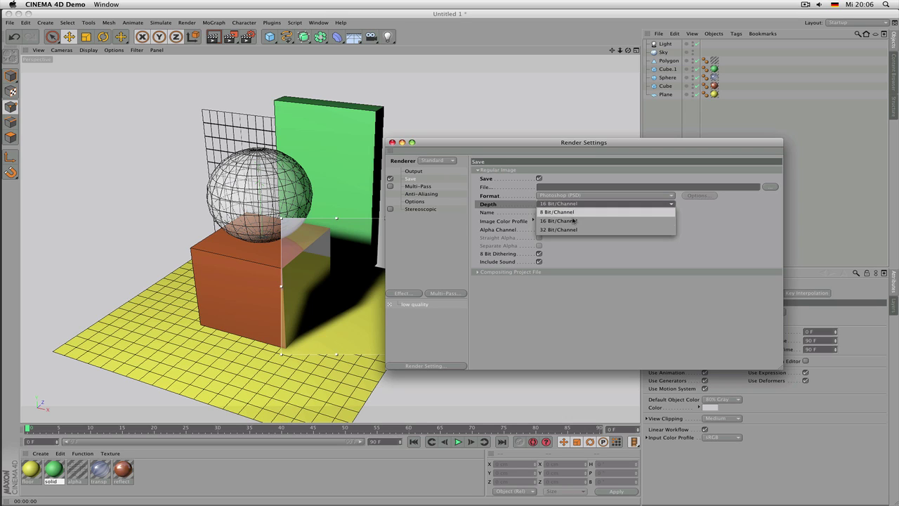
click(563, 213)
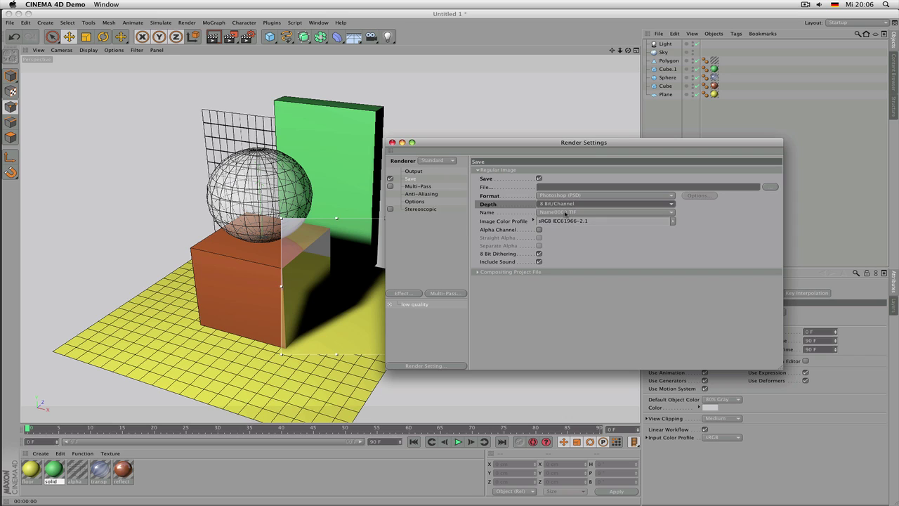
click(566, 204)
click(585, 222)
click(575, 197)
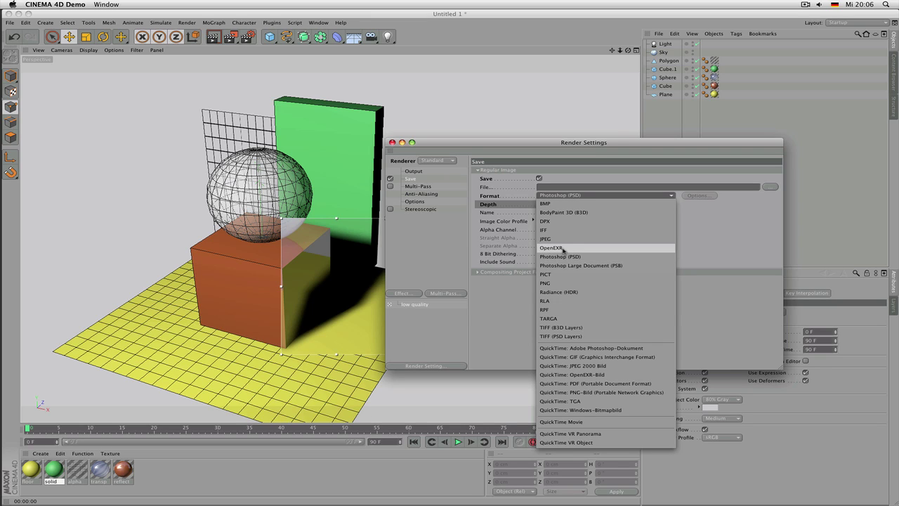
click(566, 257)
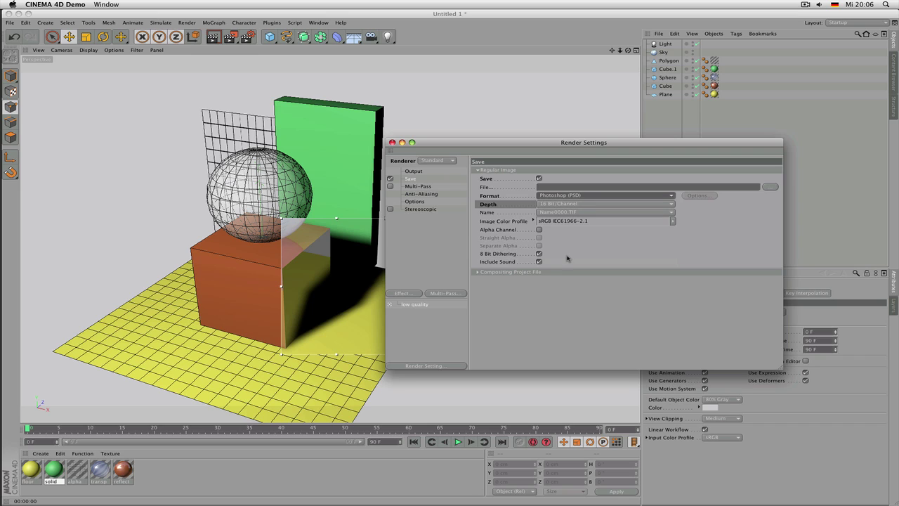
Step: Turn off the Interactive Render Region and enable Render Region in the expanded output settings
click(247, 37)
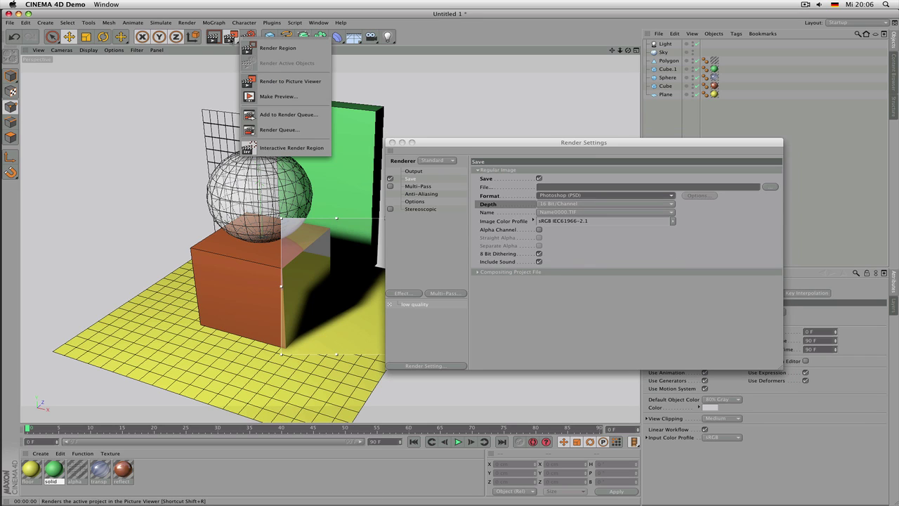
click(306, 149)
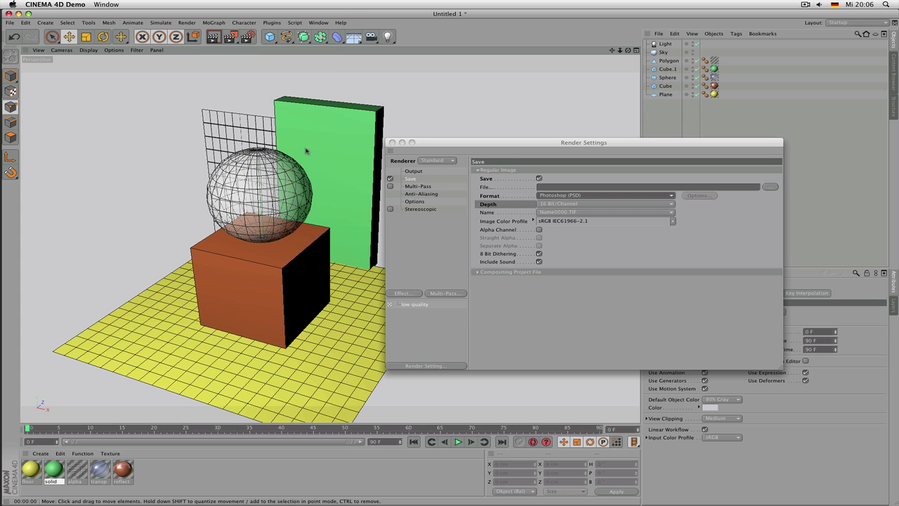
click(418, 172)
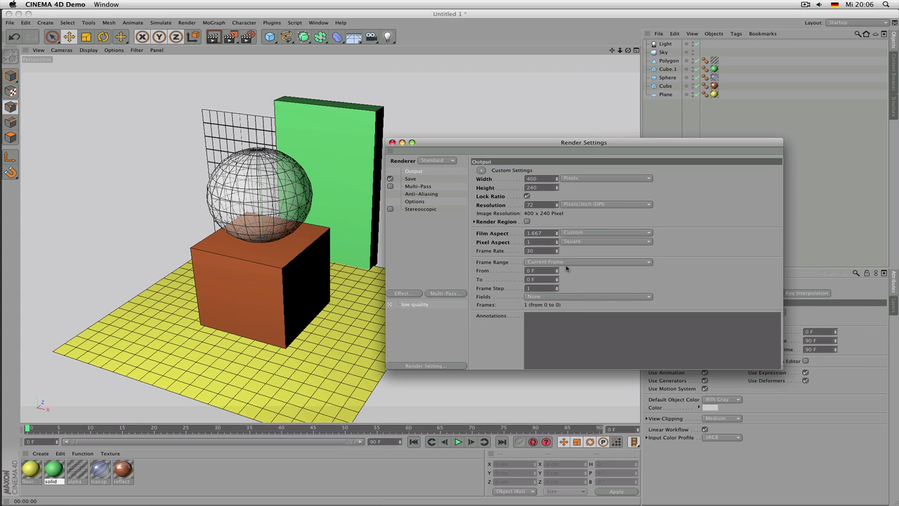
click(474, 221)
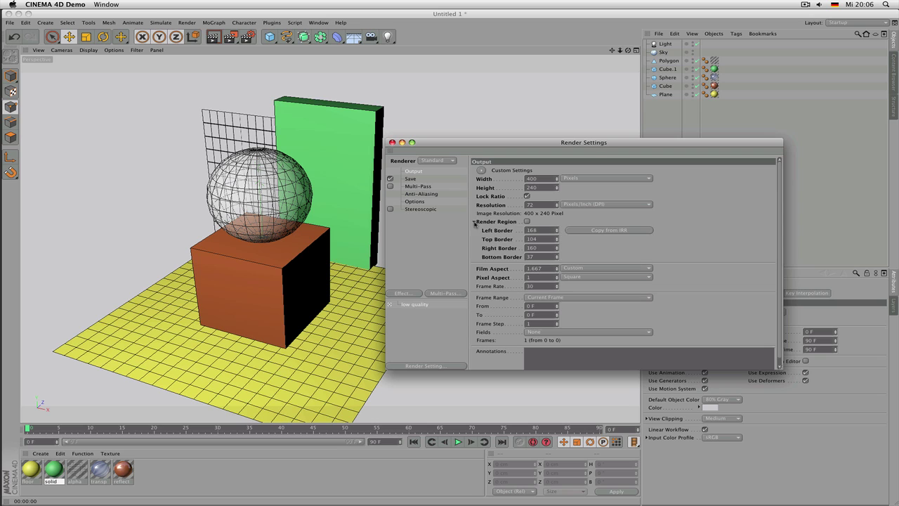
click(527, 221)
Step: Switch on the Interactive Render Region, copy its borders into the output Render Region values, and switch both regions off again
click(248, 37)
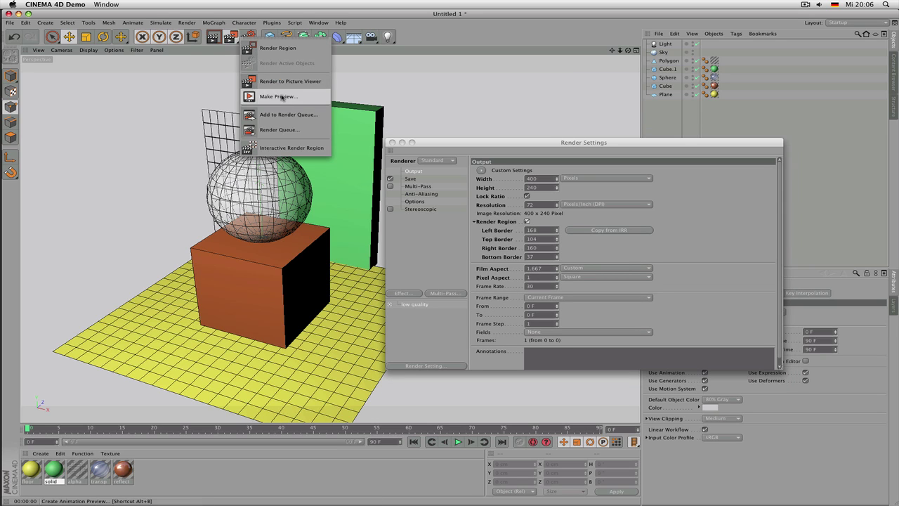
click(291, 148)
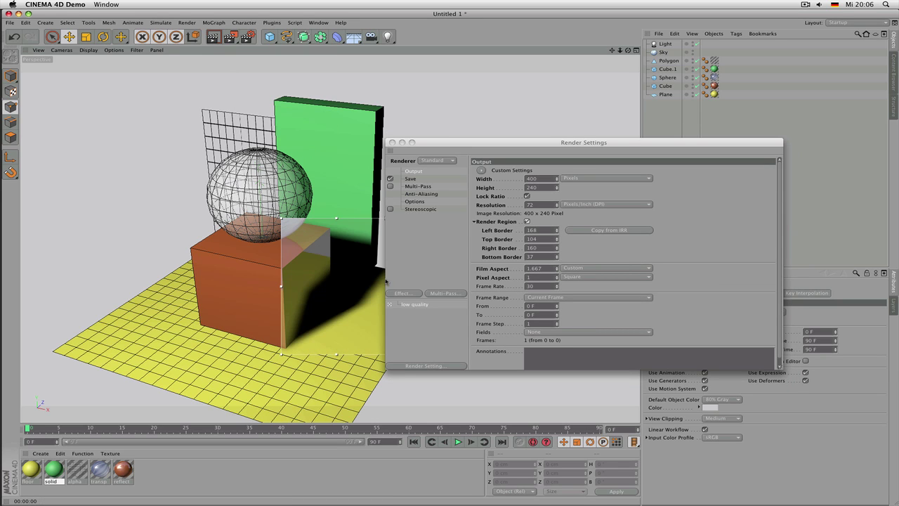
click(637, 231)
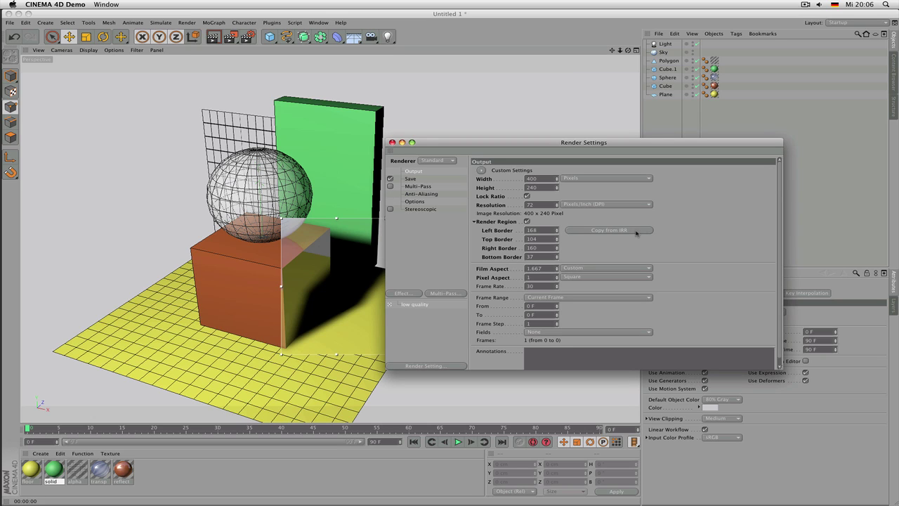
click(248, 37)
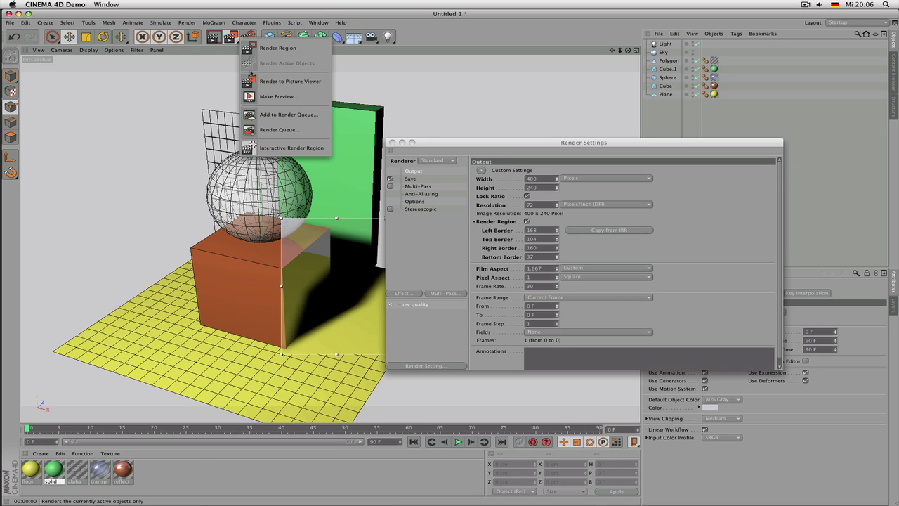
click(311, 148)
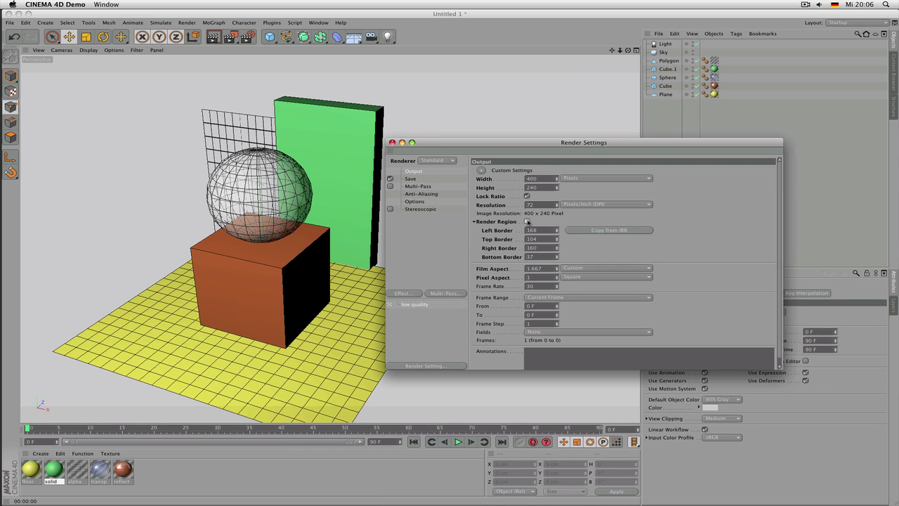
Step: Render the scene to the Picture Viewer with the current save settings and inspect the image's Info and Layer details
click(410, 179)
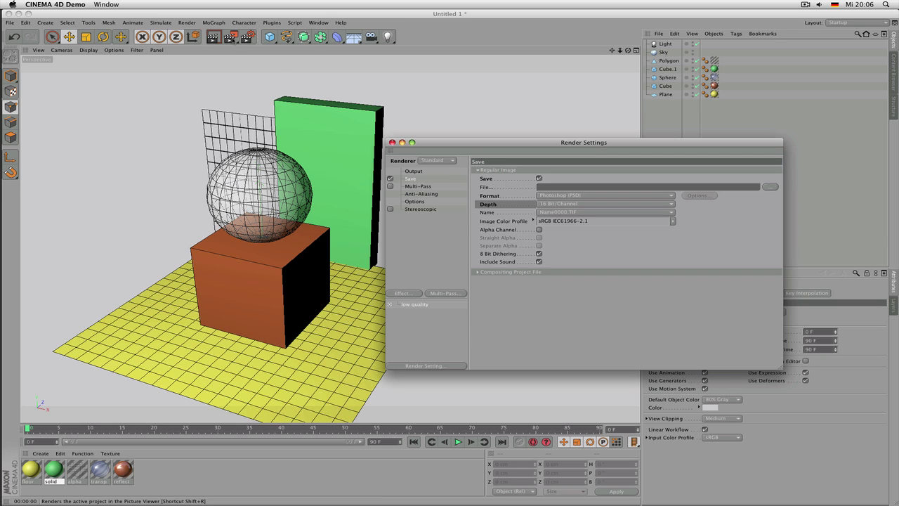
click(231, 36)
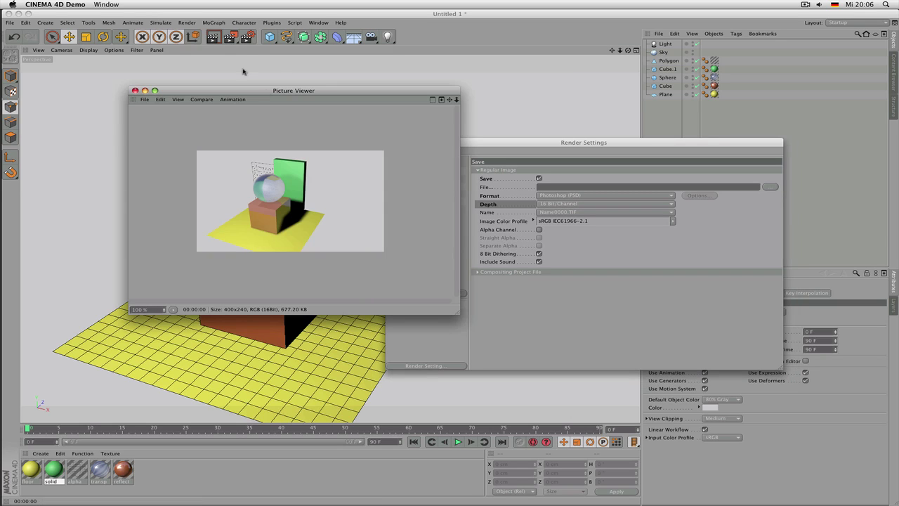
click(433, 99)
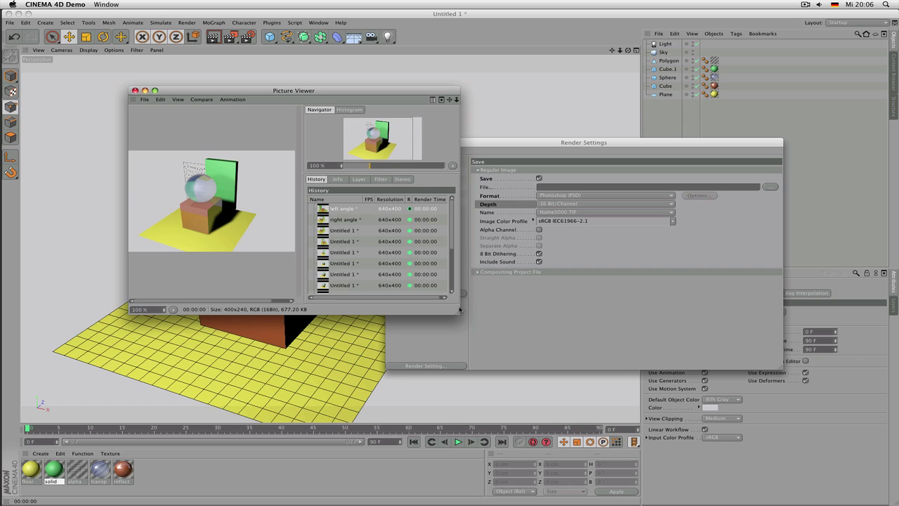
drag(460, 309, 466, 319)
click(351, 182)
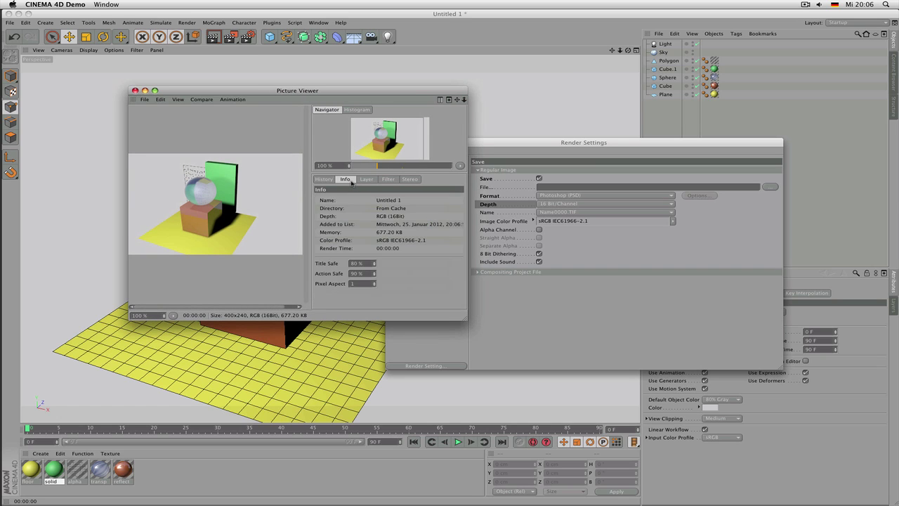
click(366, 181)
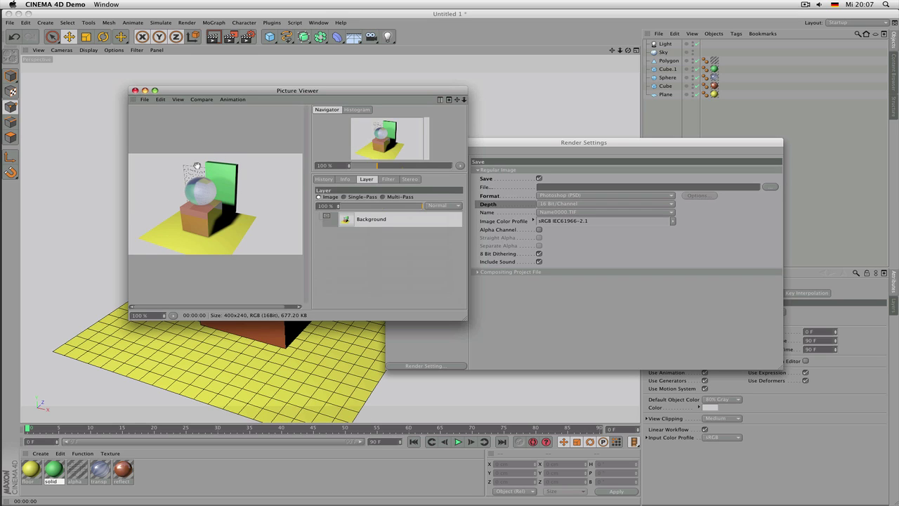
Step: Enable Alpha Channel for the saved regular image and render the scene to the Picture Viewer again
click(558, 150)
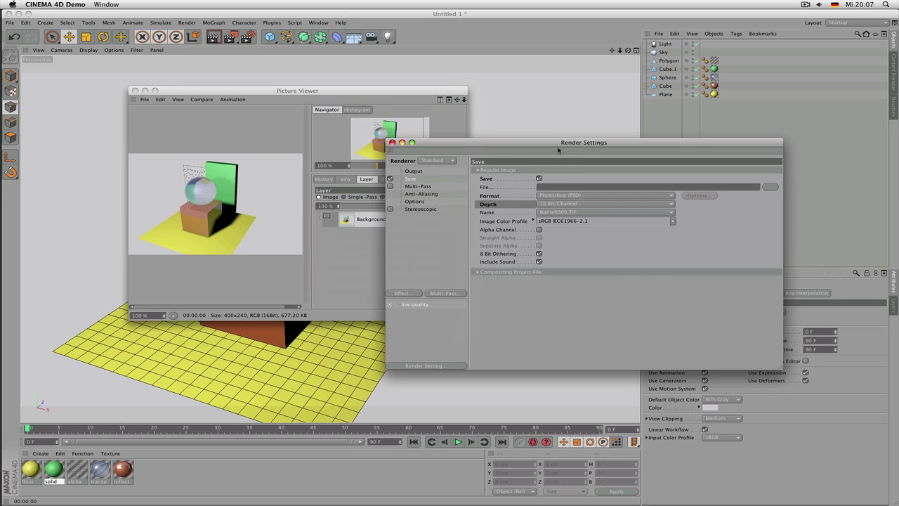
click(539, 230)
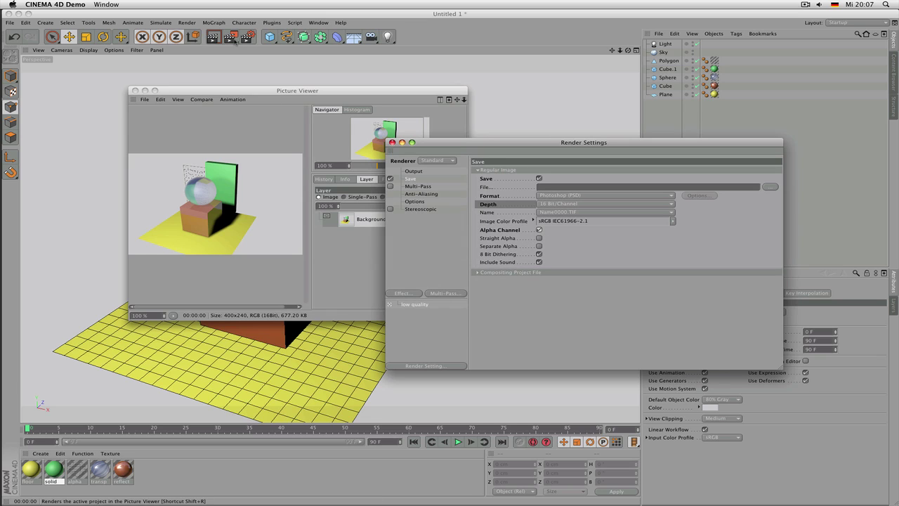
click(230, 37)
drag(281, 91, 182, 130)
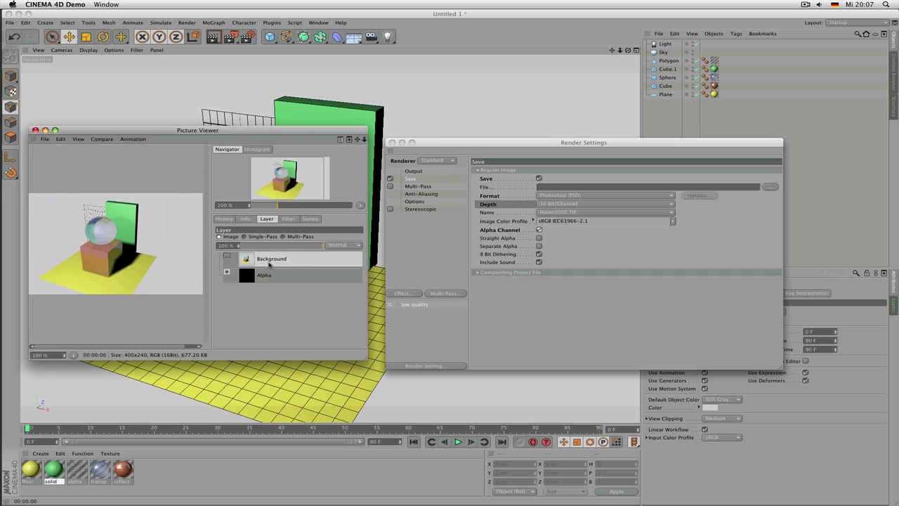
Step: Compare the Alpha and Background layers of the rendered image in Single-Pass display, and return to the full image
click(273, 275)
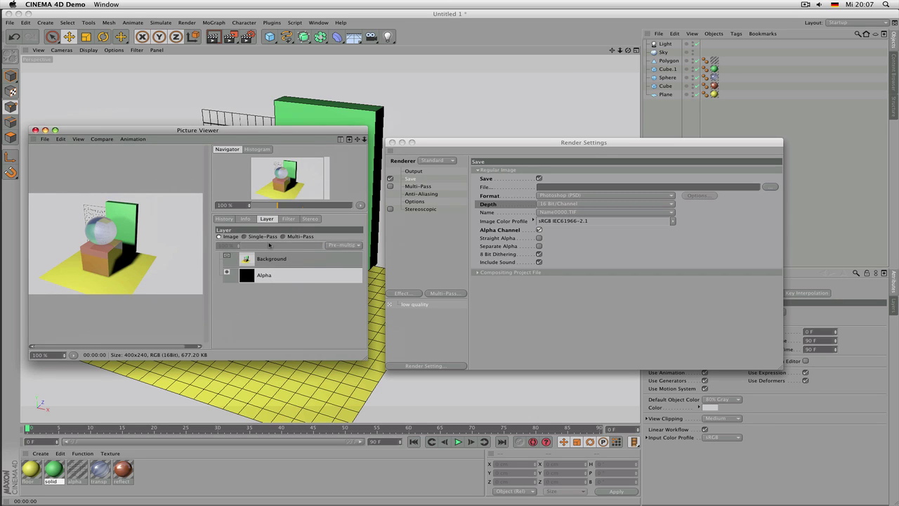
click(244, 237)
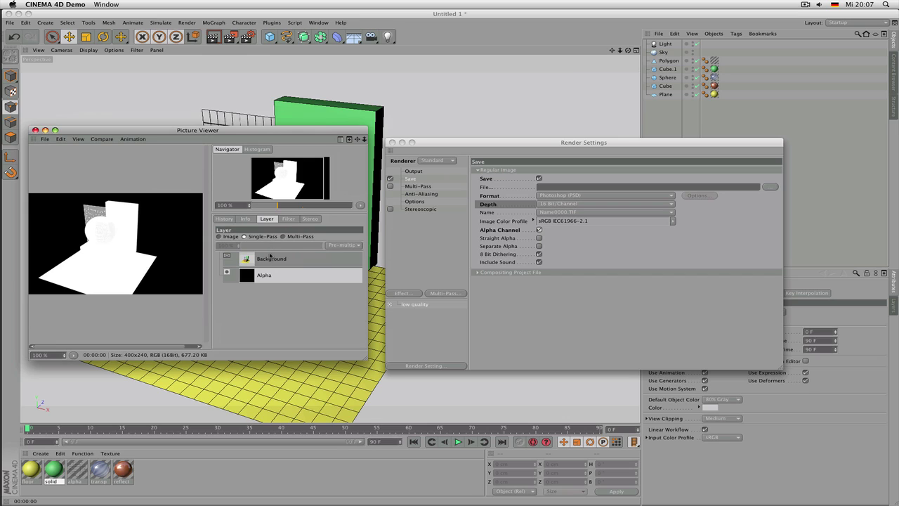
click(272, 259)
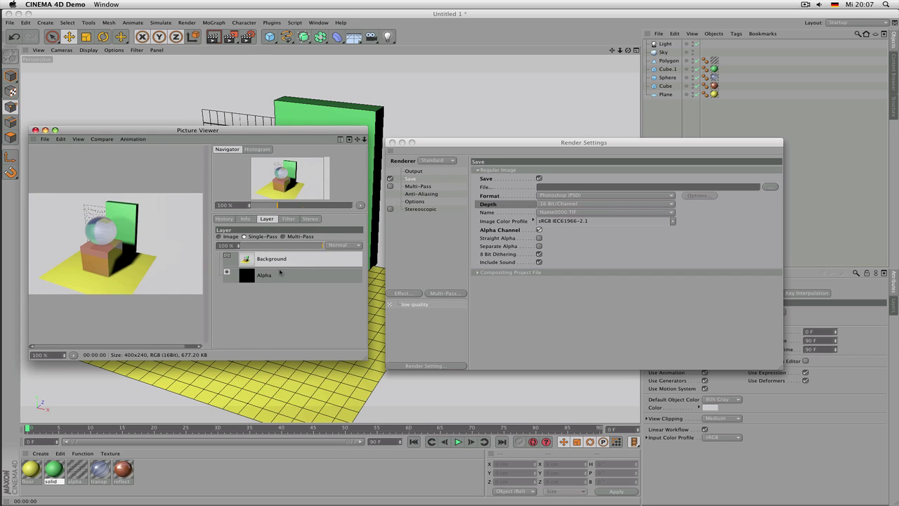
click(281, 274)
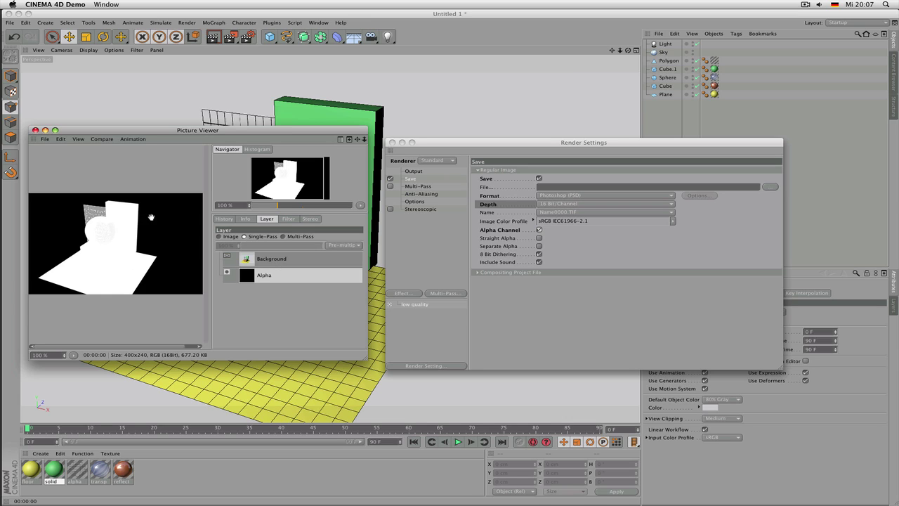
click(281, 262)
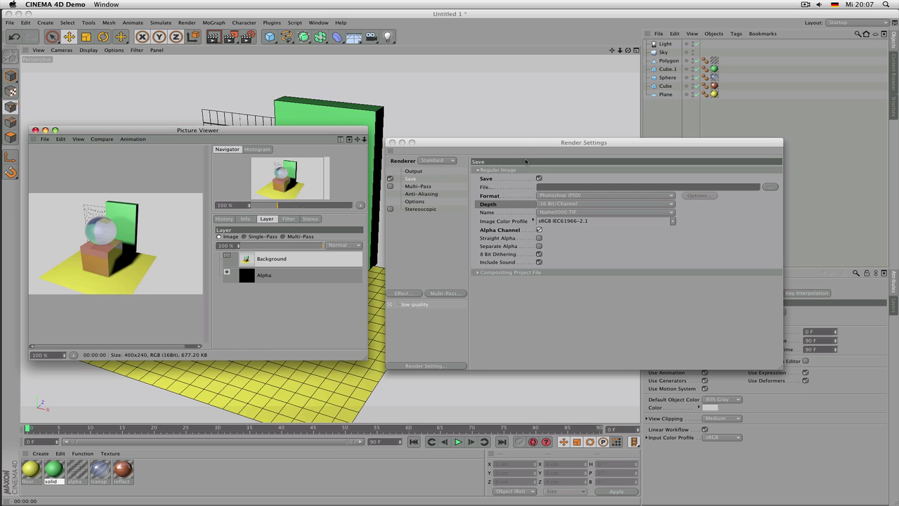
Step: Place the Render Settings window beside the Picture Viewer and view the Multi-Pass and Anti-Aliasing settings
drag(531, 143, 527, 137)
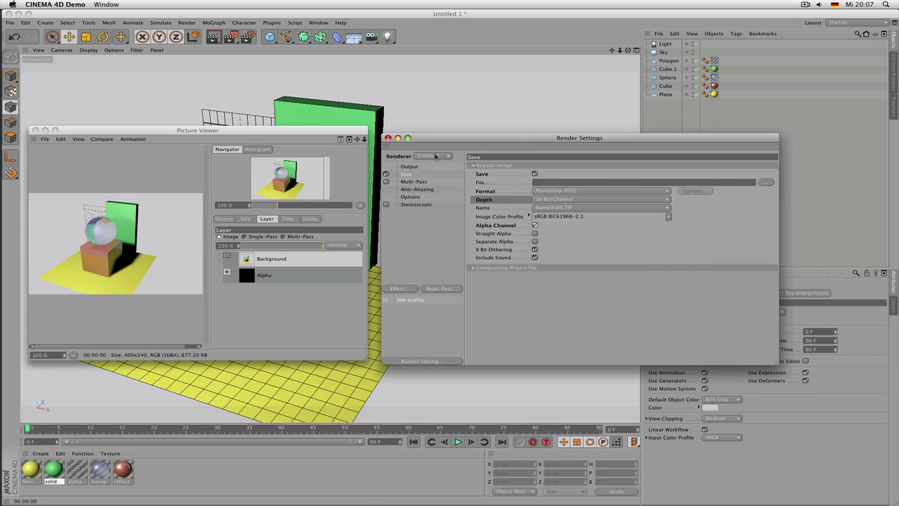
drag(435, 138, 423, 130)
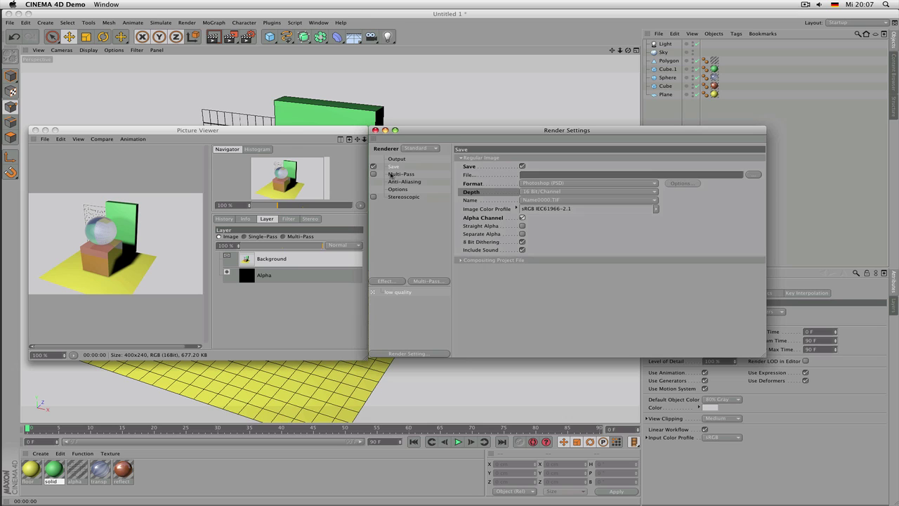
click(401, 174)
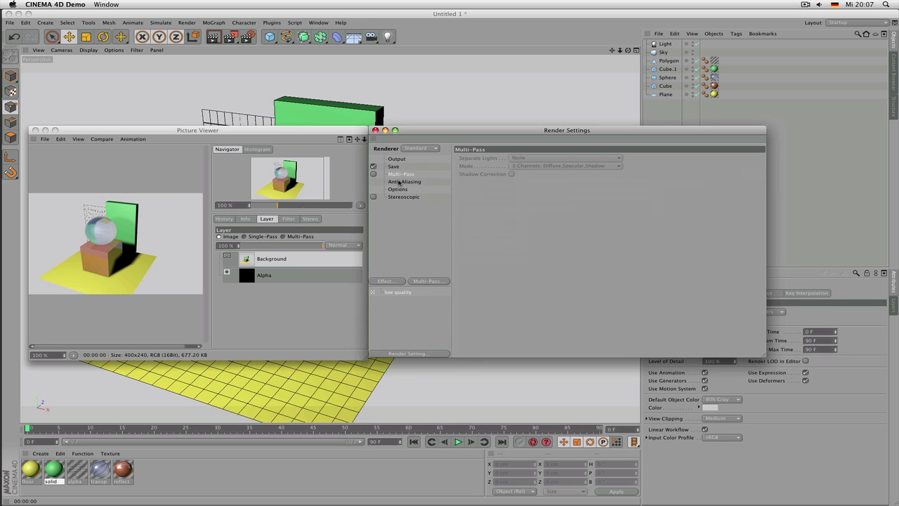
click(400, 183)
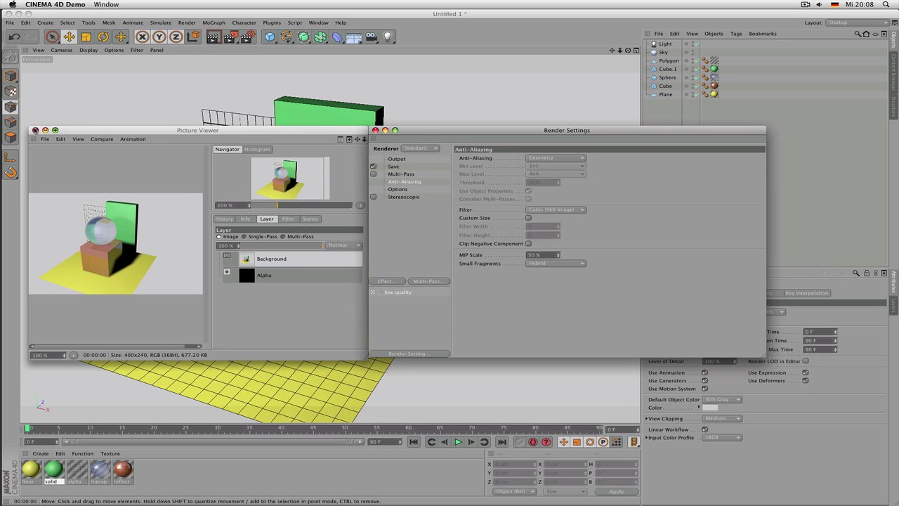
Step: Close the Picture Viewer, set Anti-Aliasing to None, and render a close-up of the grid and sphere in the viewport
click(35, 130)
scroll(246, 127, up, 5)
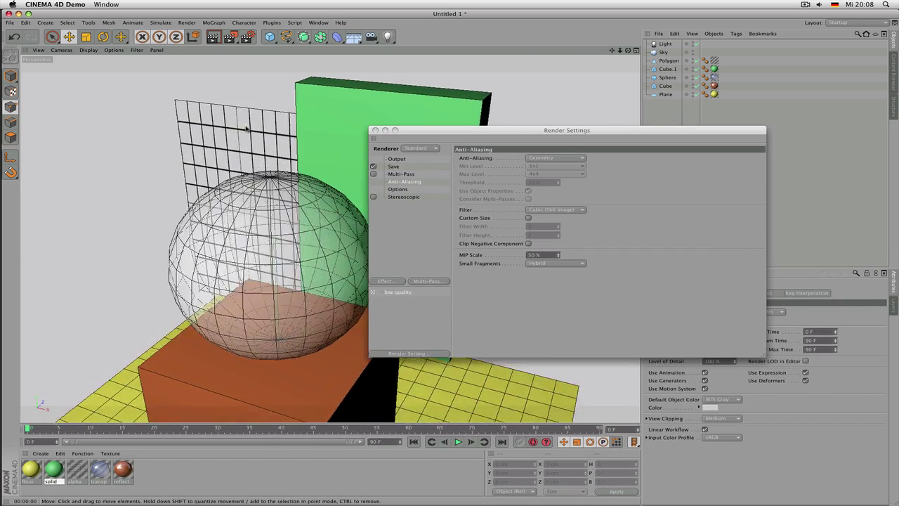
scroll(246, 127, up, 4)
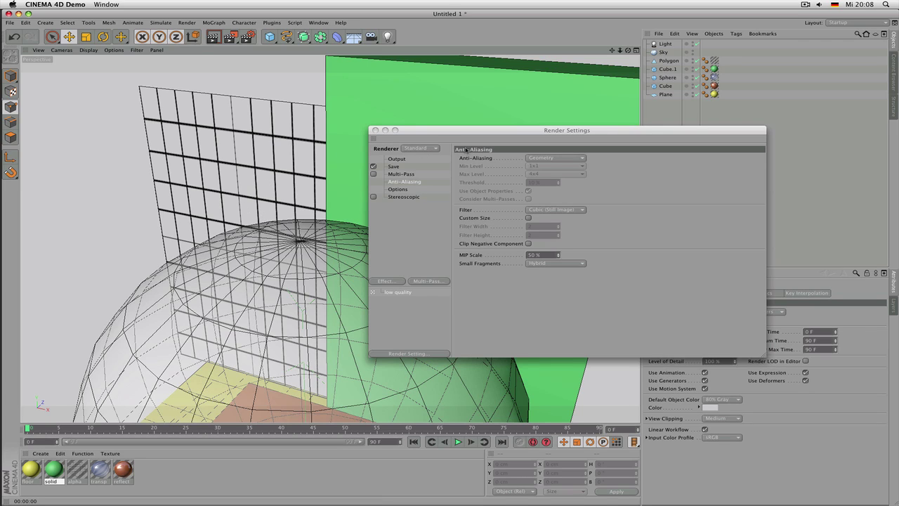
click(521, 159)
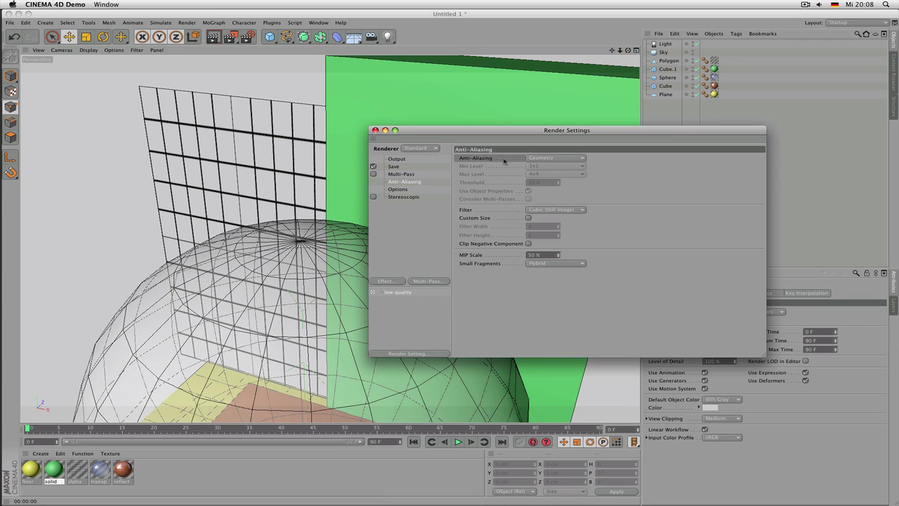
click(531, 159)
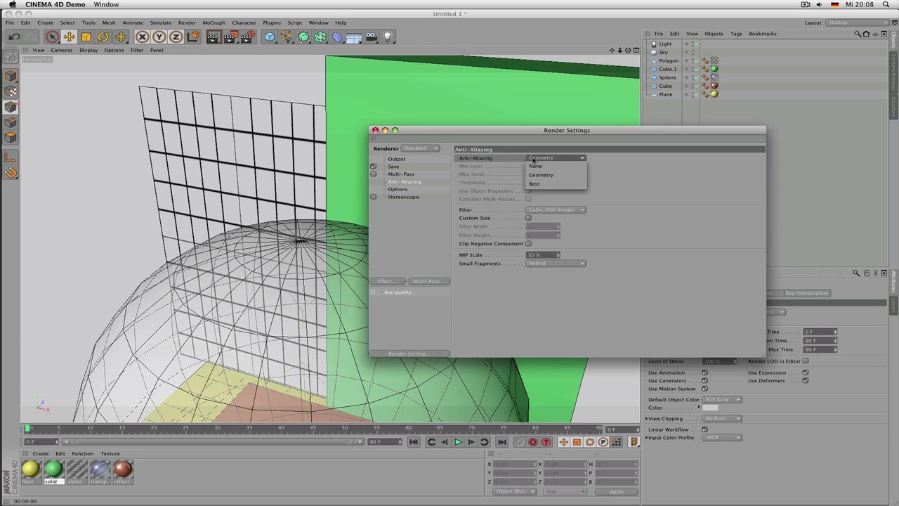
click(539, 167)
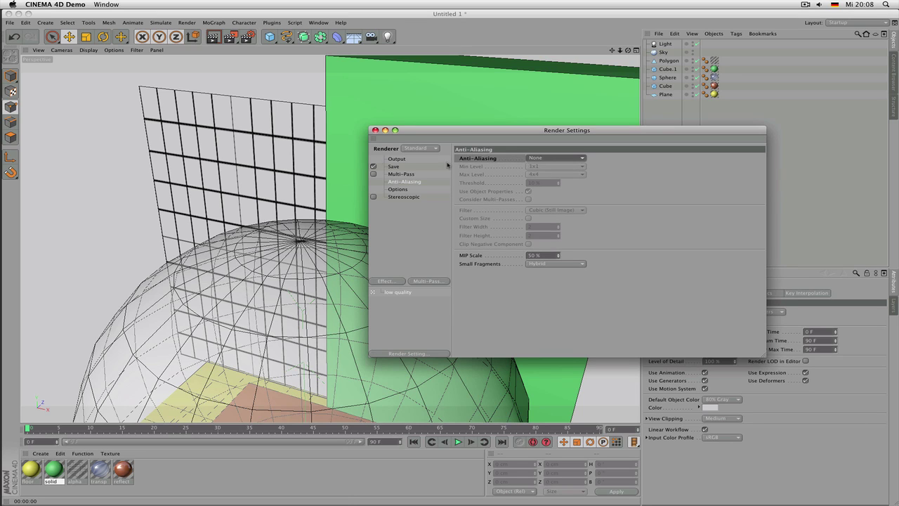
click(259, 150)
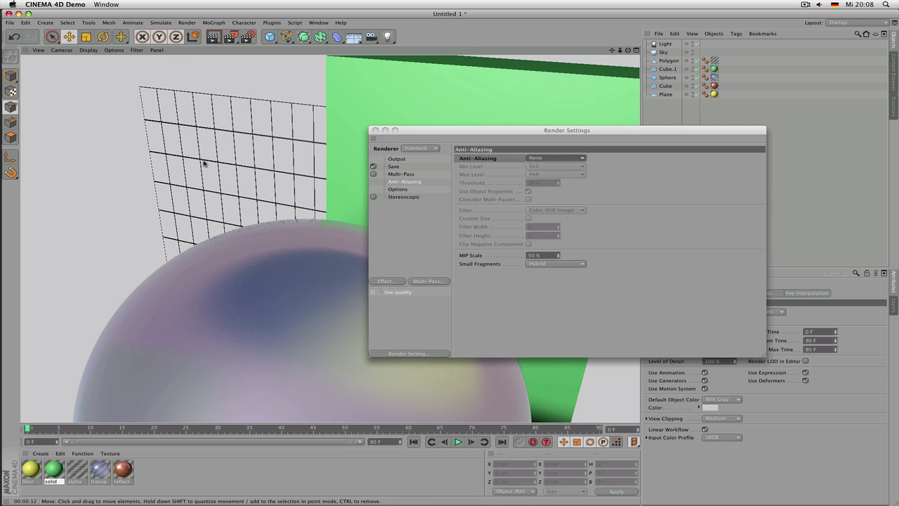
Step: Set Anti-Aliasing to Geometry and render only a region around the black grid behind the sphere
click(554, 158)
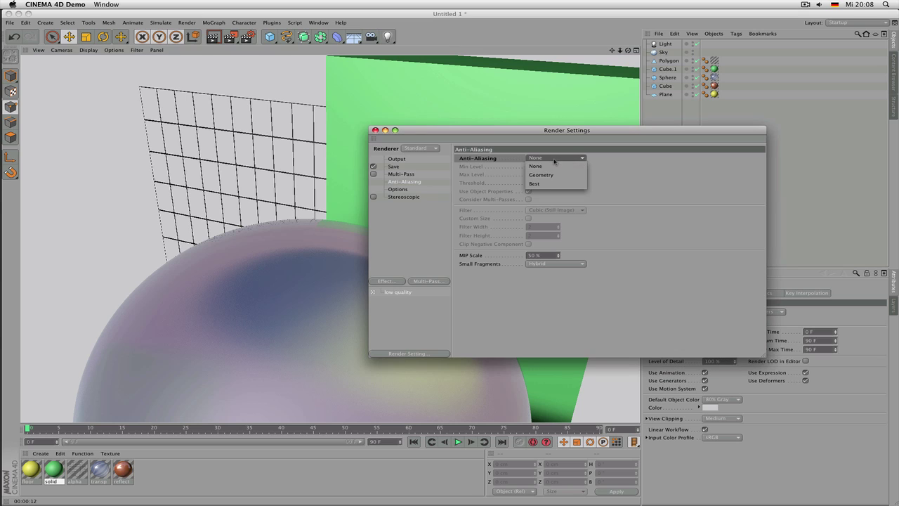
click(558, 175)
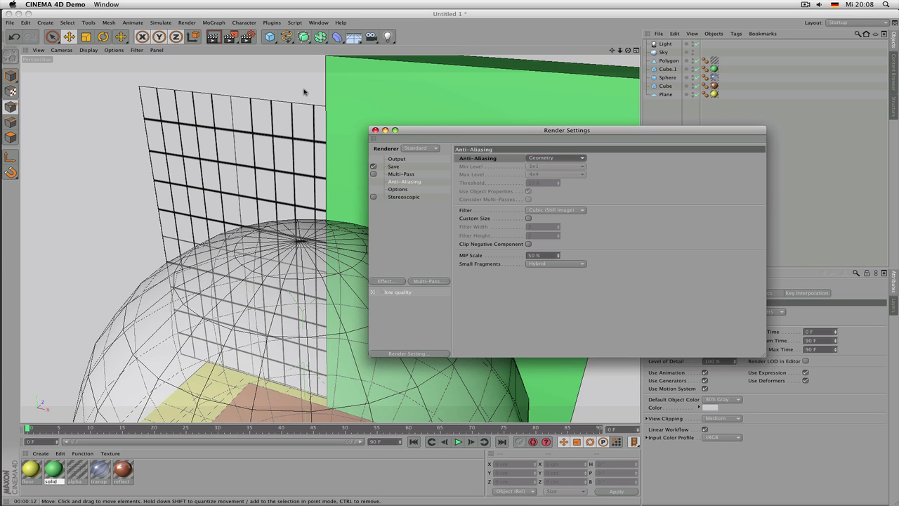
click(250, 36)
click(254, 47)
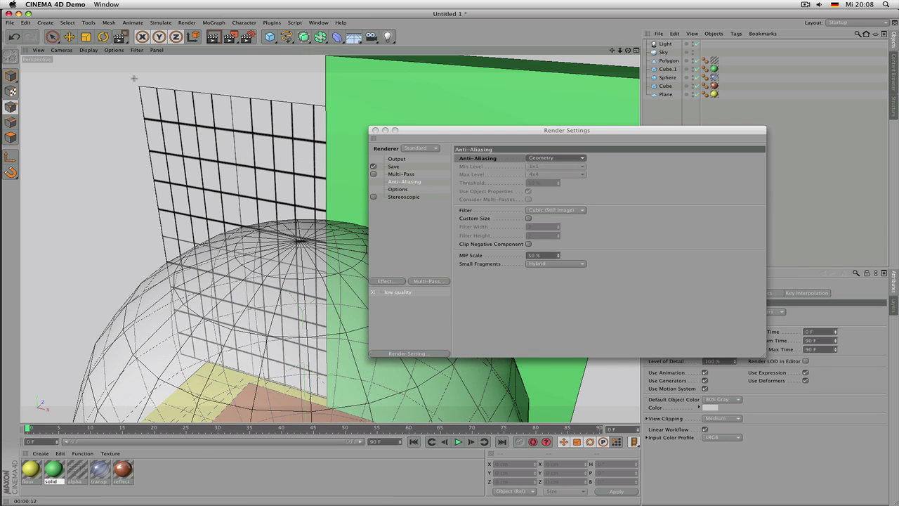
drag(131, 77, 317, 202)
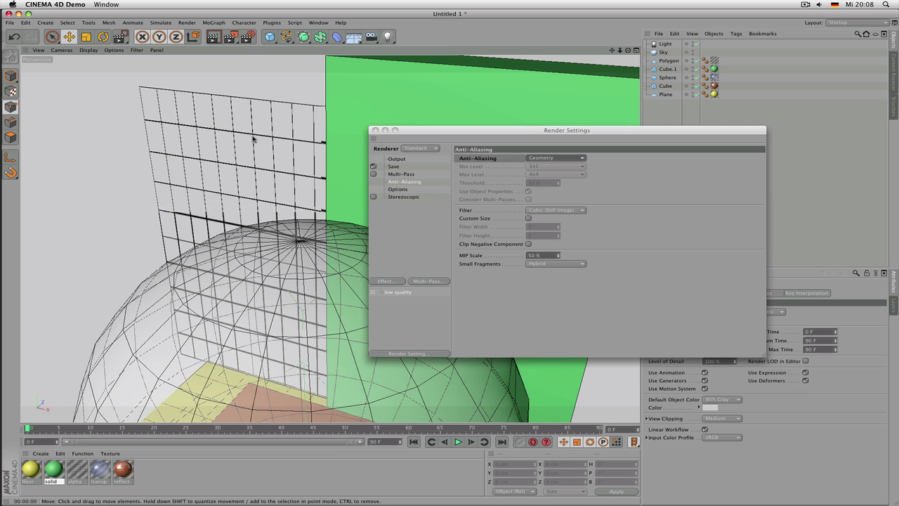
Step: Render the whole scene in the viewport with Geometry anti-aliasing and examine the edges of the grid and sphere
scroll(226, 152, down, 10)
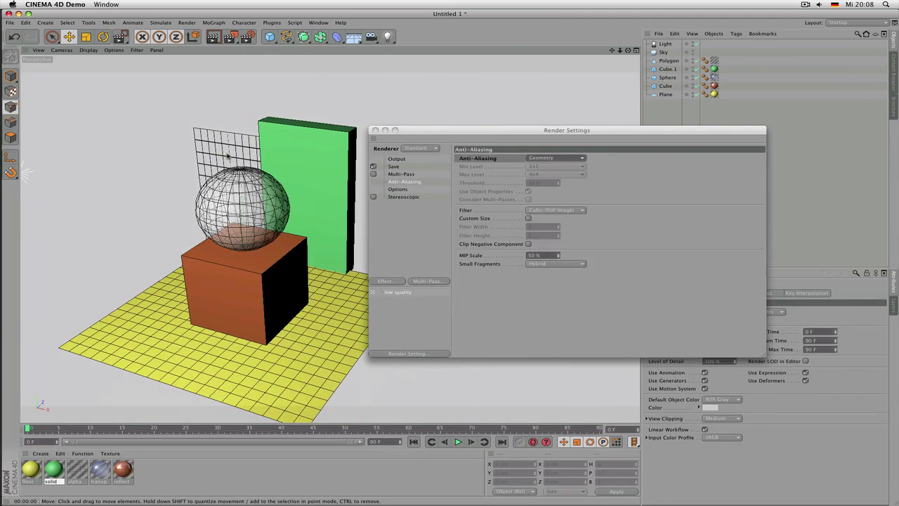
key(super+r)
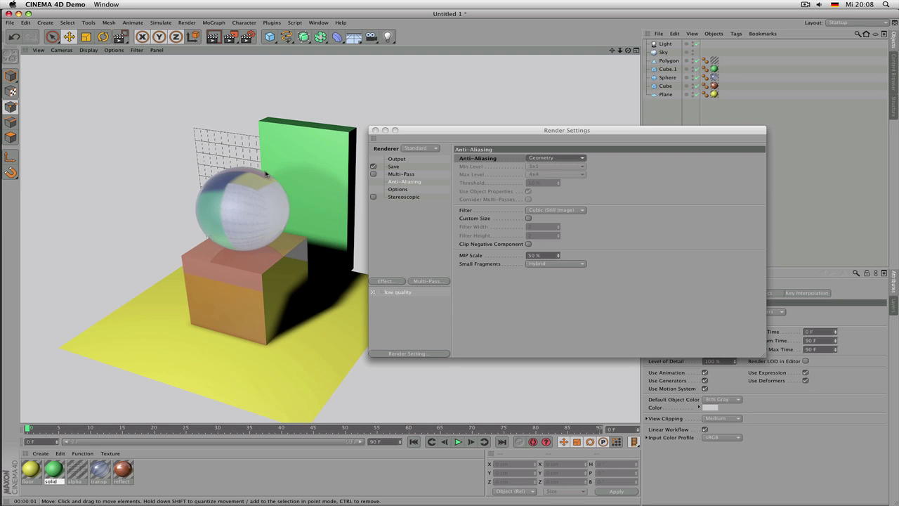
scroll(251, 151, up, 3)
scroll(204, 157, up, 3)
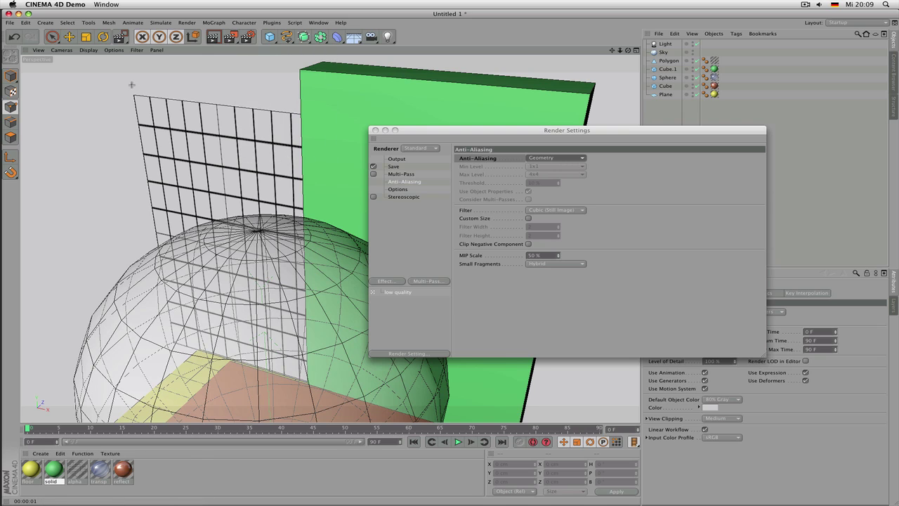
Step: Render the black grid region with Geometry anti-aliasing, and again with Anti-Aliasing set to Best and Max Level set to 2x2
drag(132, 84, 277, 207)
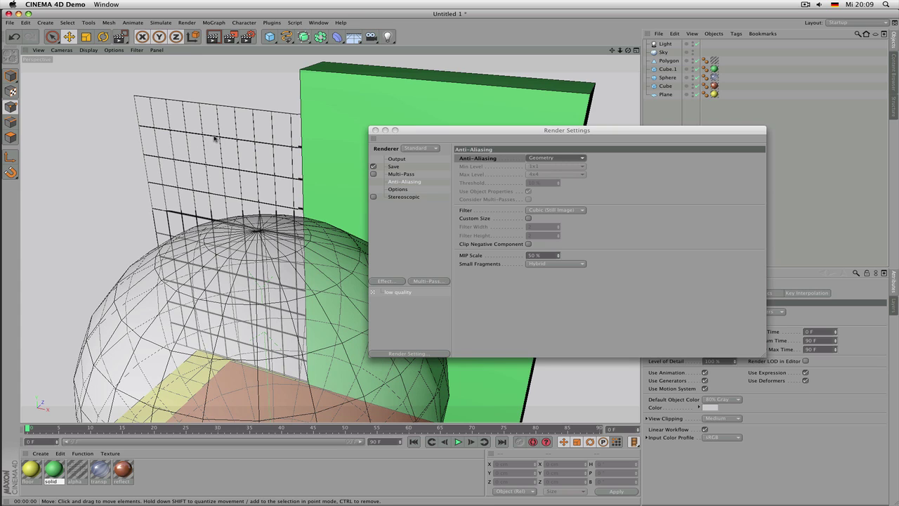
click(529, 161)
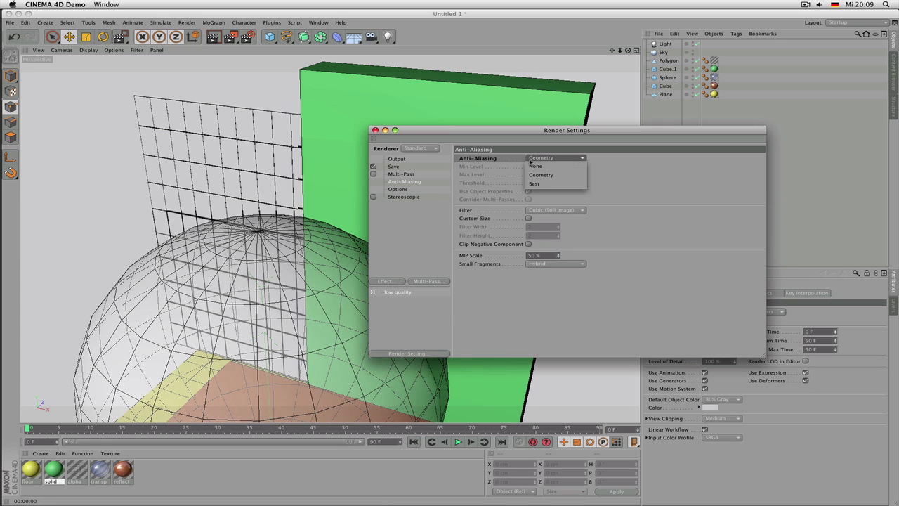
click(532, 184)
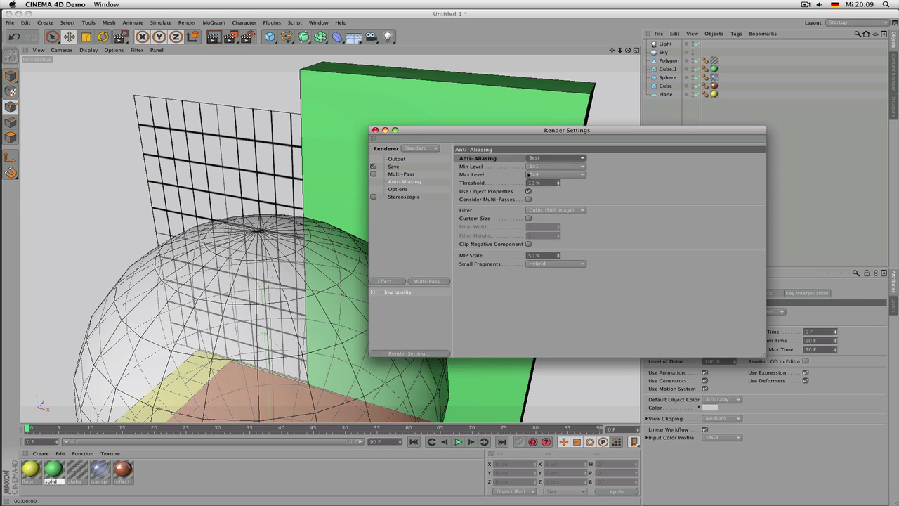
click(534, 174)
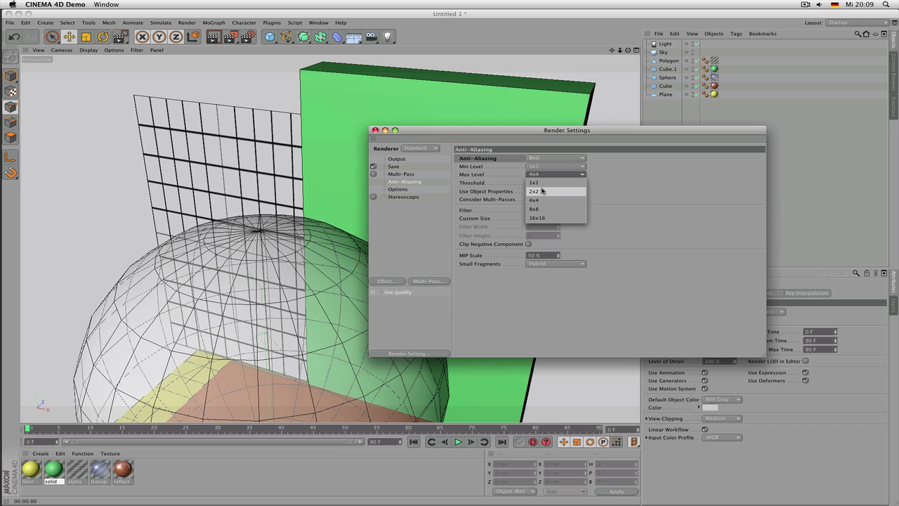
click(539, 191)
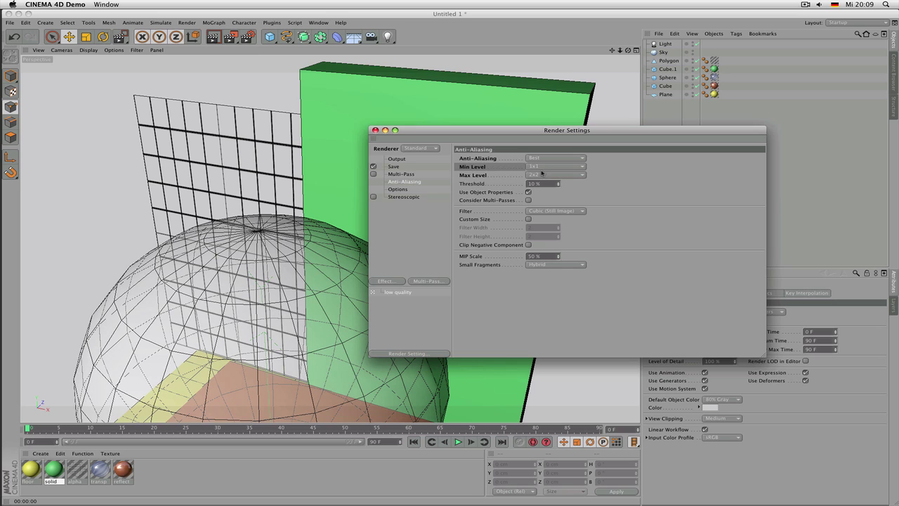
drag(230, 38, 297, 203)
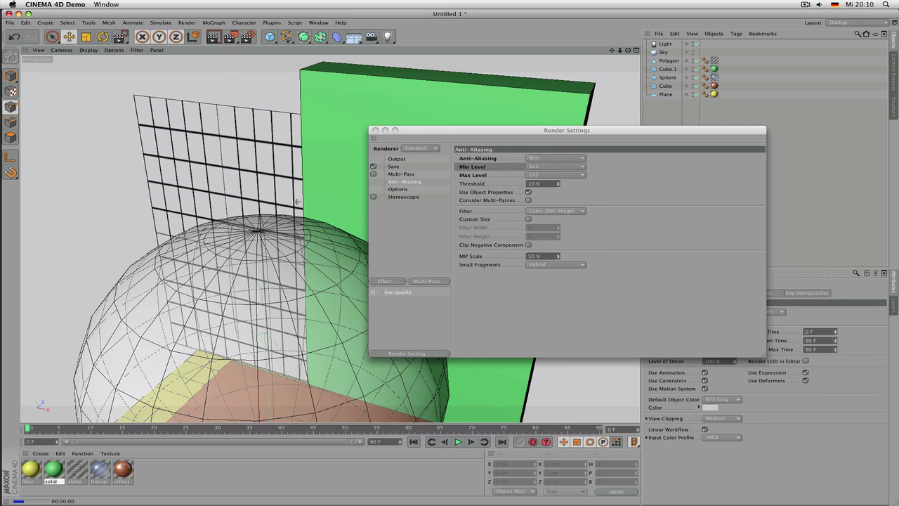
key(e)
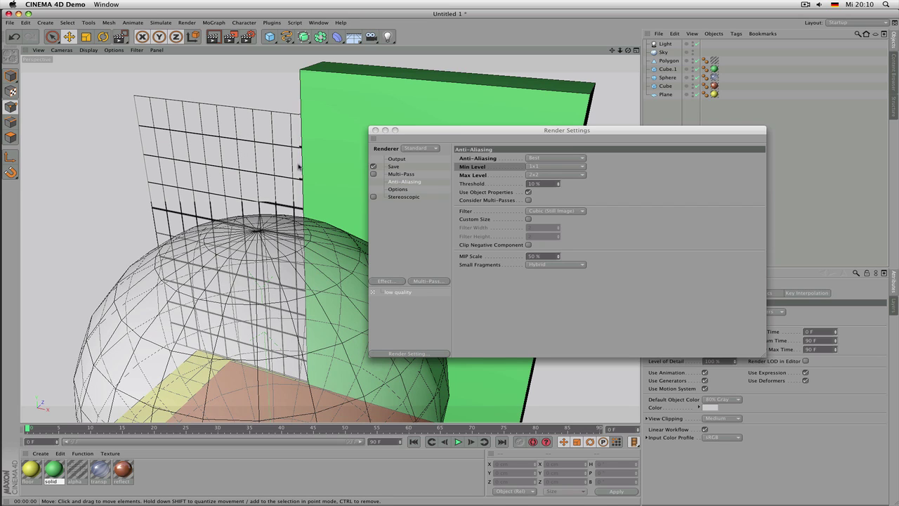
Step: Render the grid region with Max Level set to 4x4, and return Max Level to 2x2
click(536, 175)
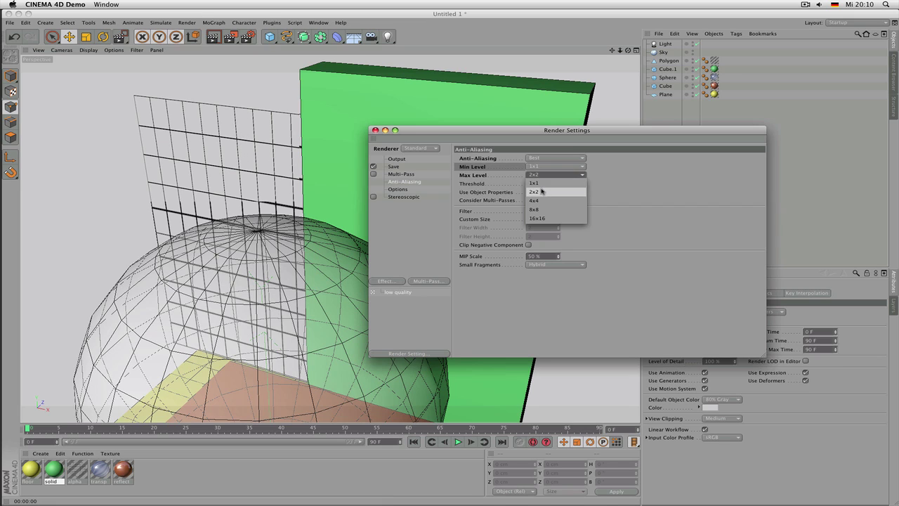
click(542, 200)
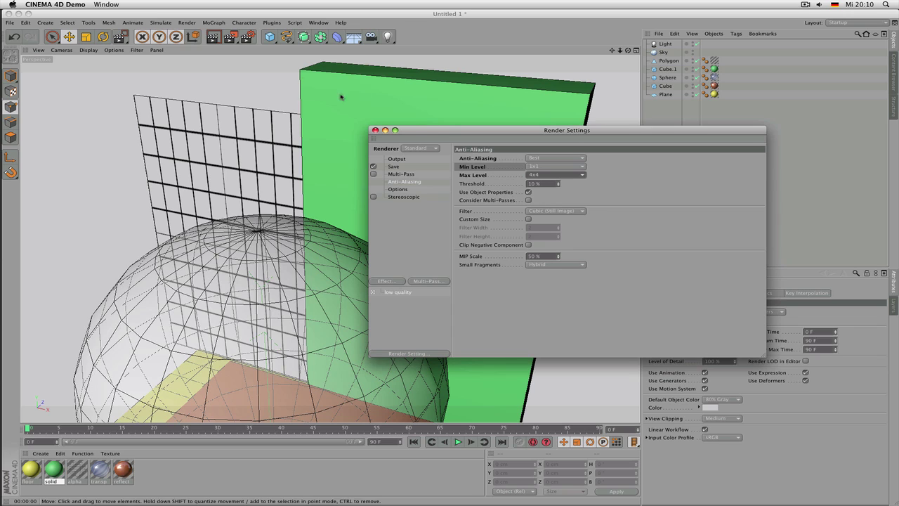
drag(229, 36, 250, 43)
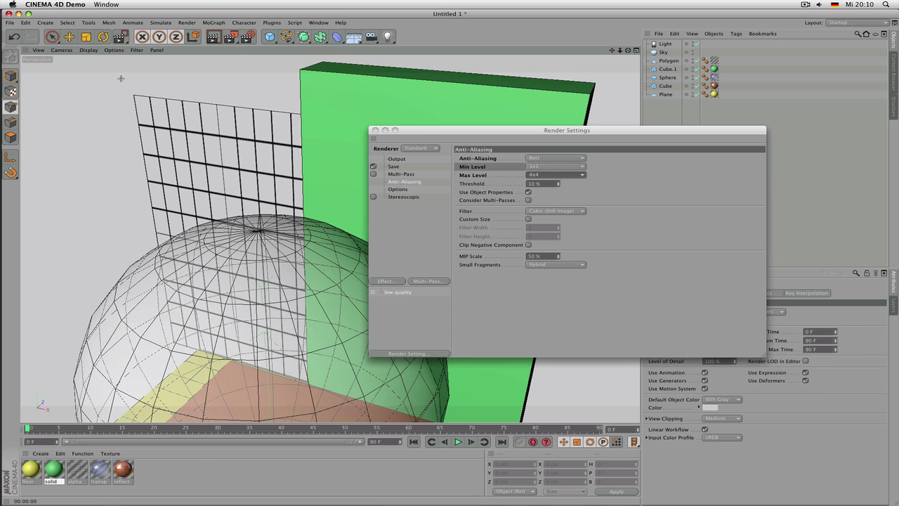
drag(122, 78, 281, 213)
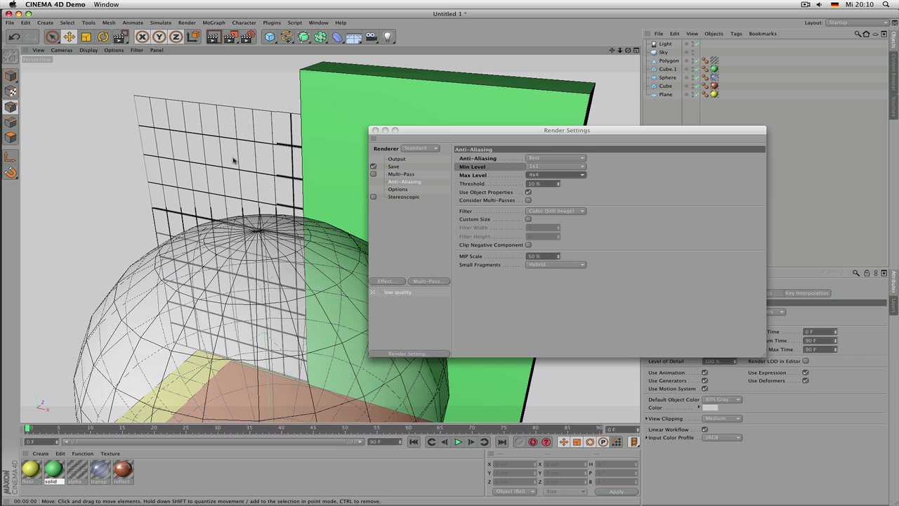
click(550, 177)
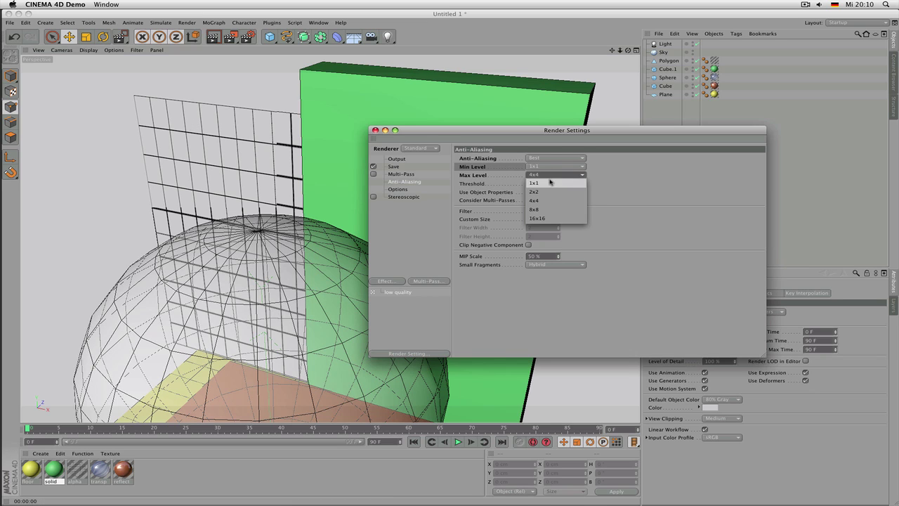
click(546, 191)
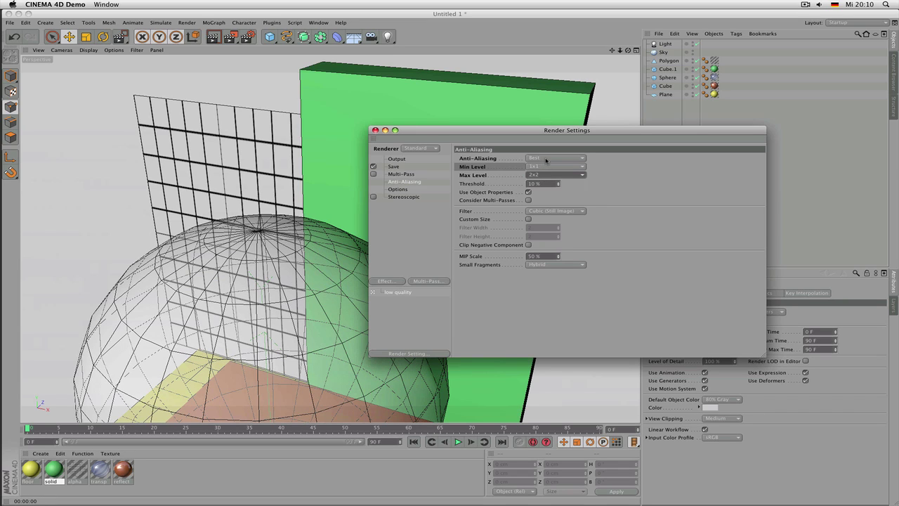
Step: Render the grid region with Anti-Aliasing set to Geometry for comparison, and switch the mode back to Best
click(551, 158)
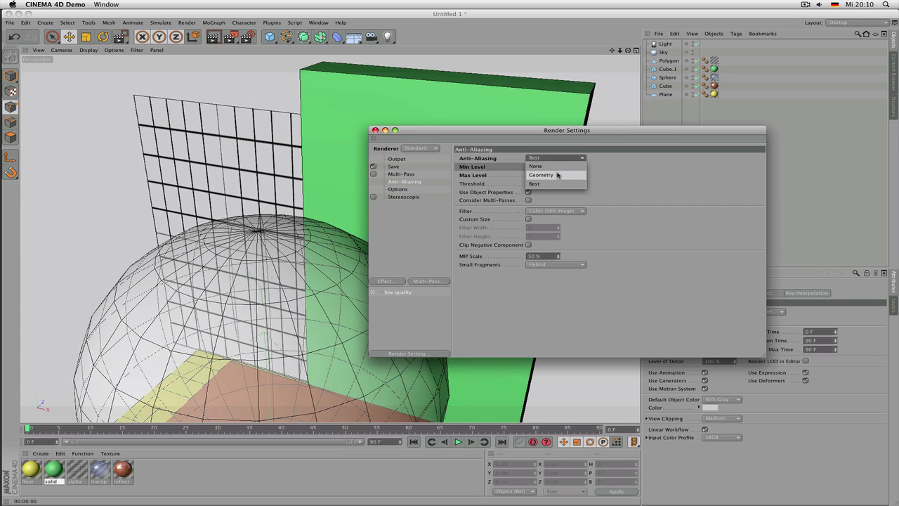
click(559, 174)
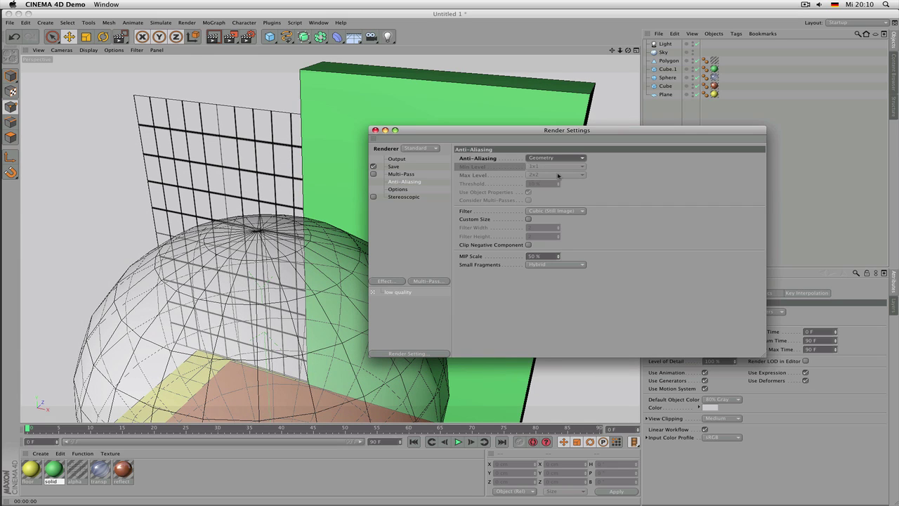
click(248, 37)
click(277, 48)
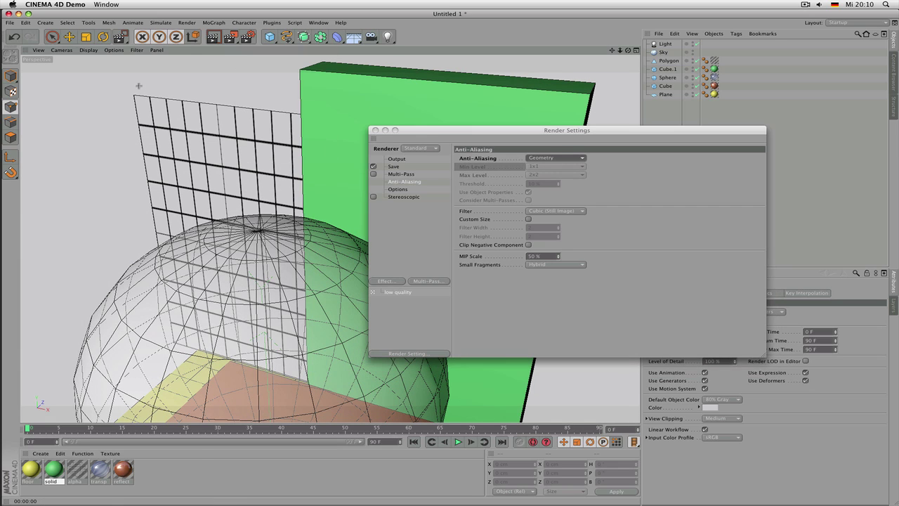
drag(139, 85, 281, 229)
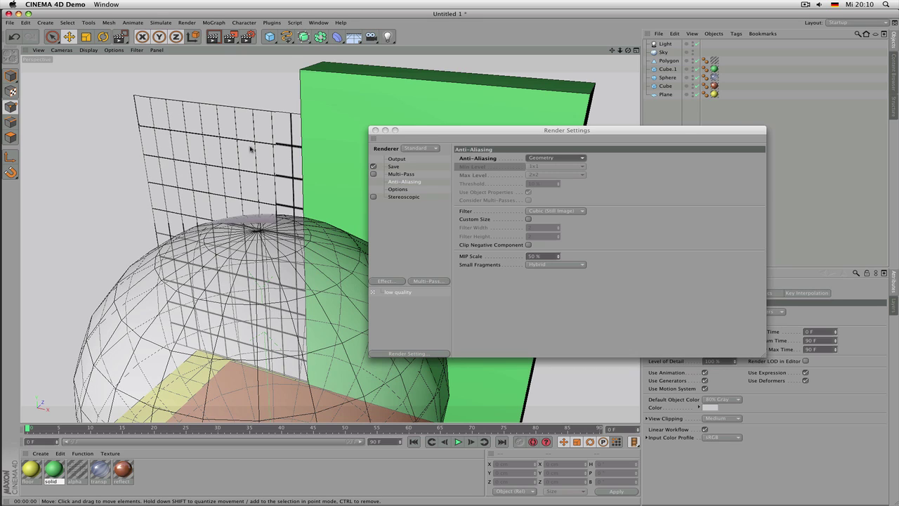
click(547, 160)
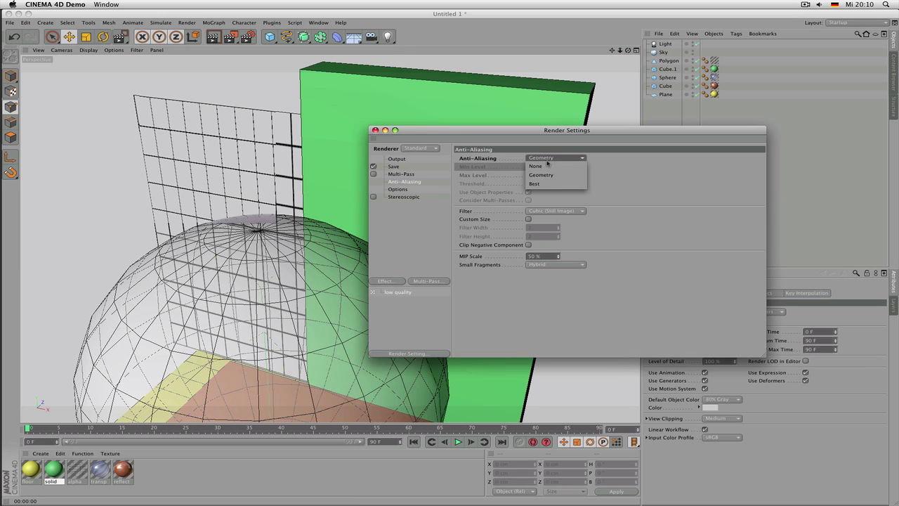
click(550, 184)
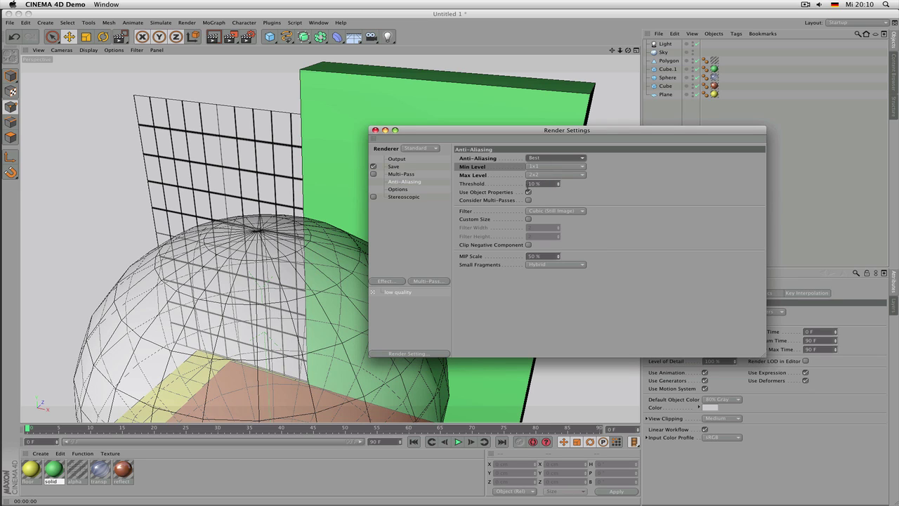
Step: Render a region over the grid and the sphere's top with Threshold set to 5%, and restore Threshold to 10%
click(514, 186)
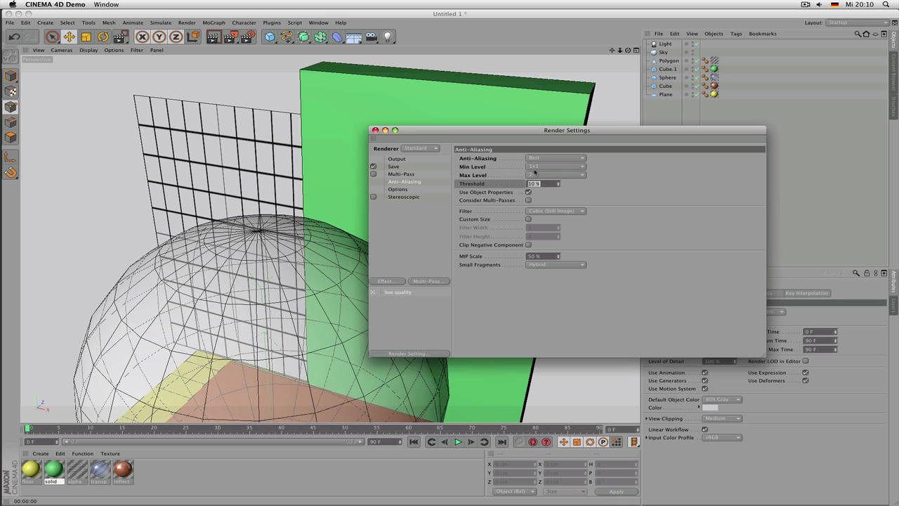
text(5)
key(Return)
drag(231, 37, 205, 128)
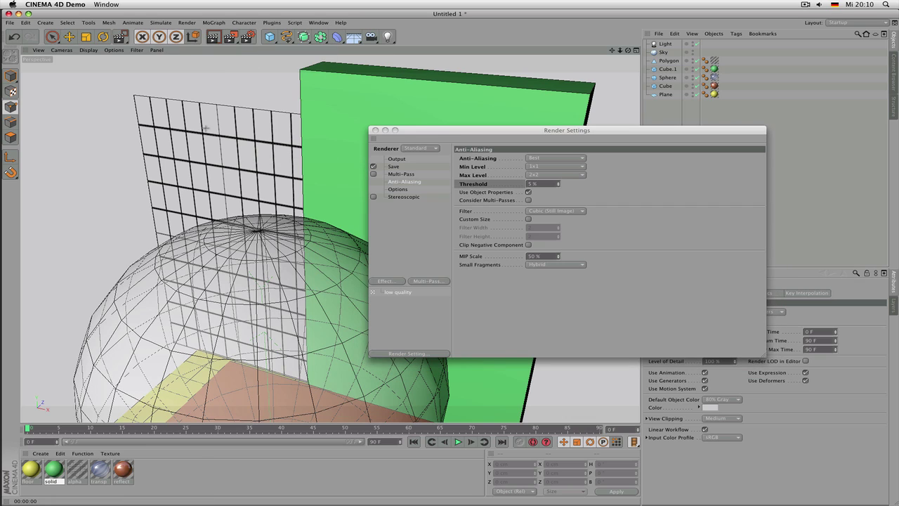
drag(187, 97, 288, 284)
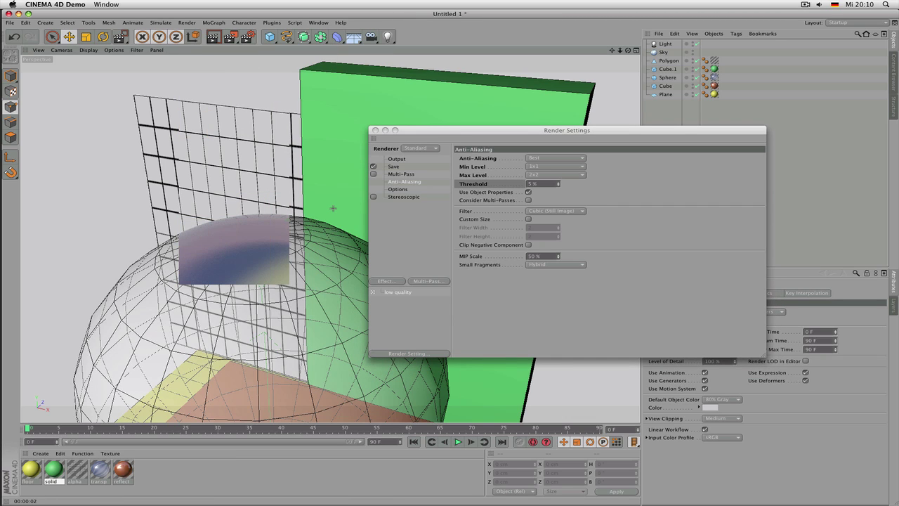
click(542, 184)
text(10)
key(Return)
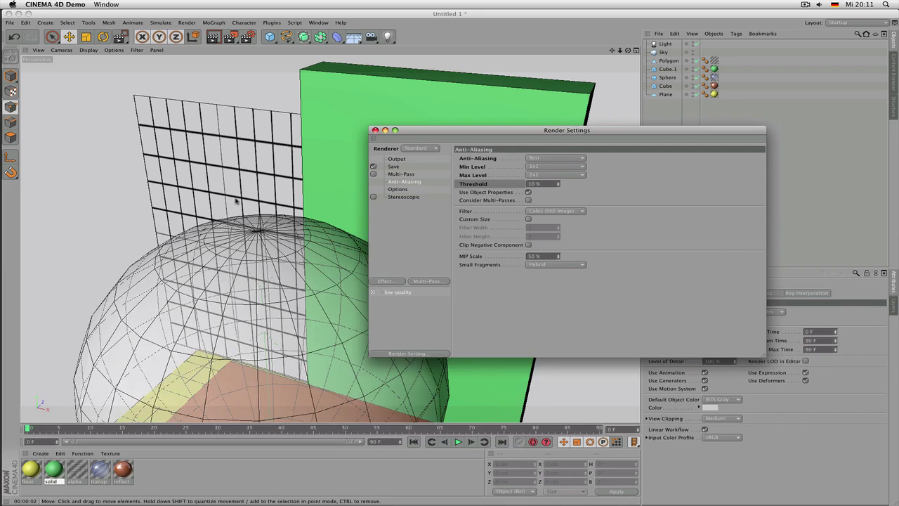
Step: Render a region enclosing the grid, sphere and red cube with the whole scene in view
scroll(261, 201, down, 6)
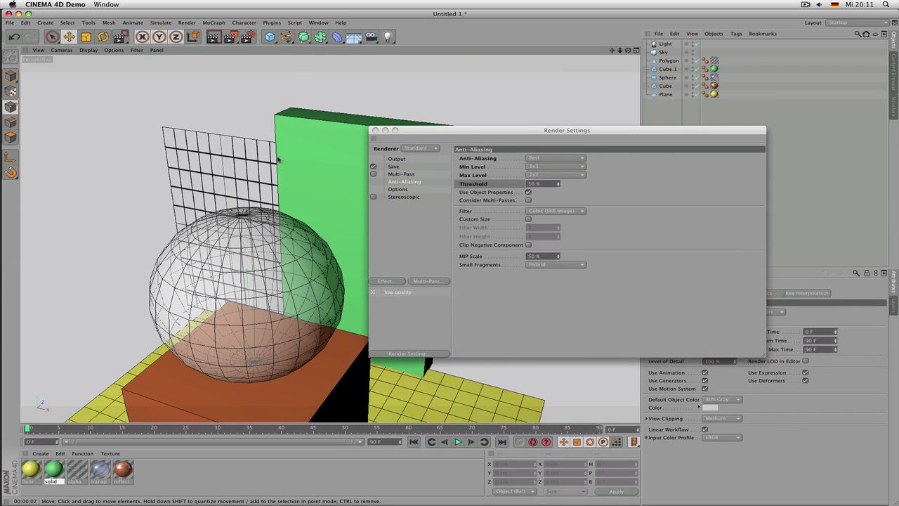
scroll(283, 154, down, 5)
scroll(285, 99, down, 3)
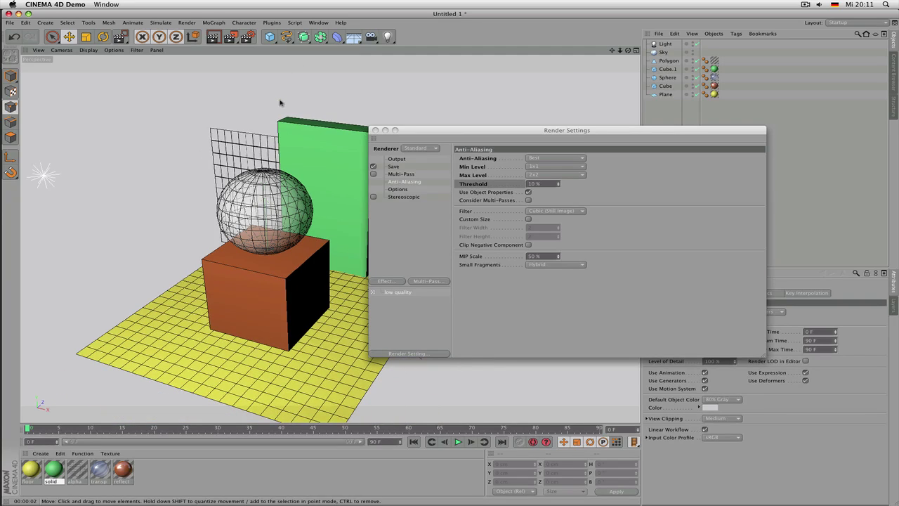
click(230, 36)
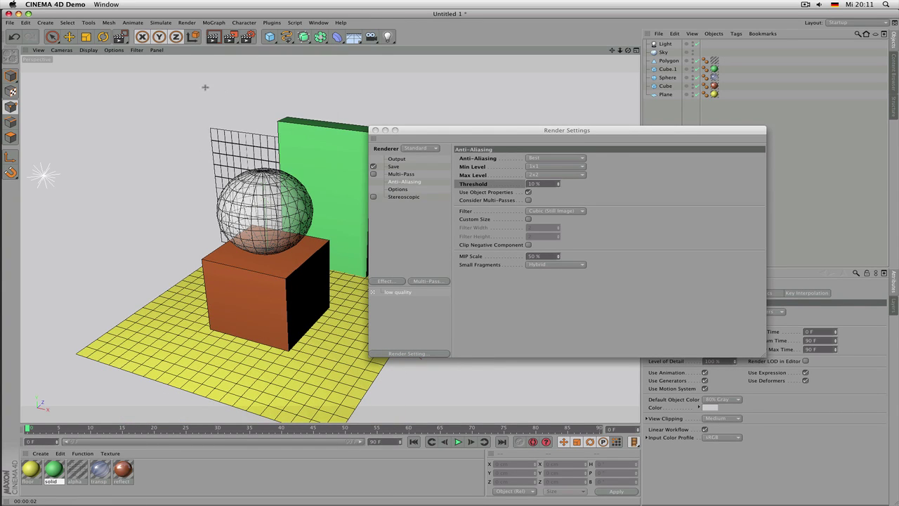
drag(205, 87, 354, 339)
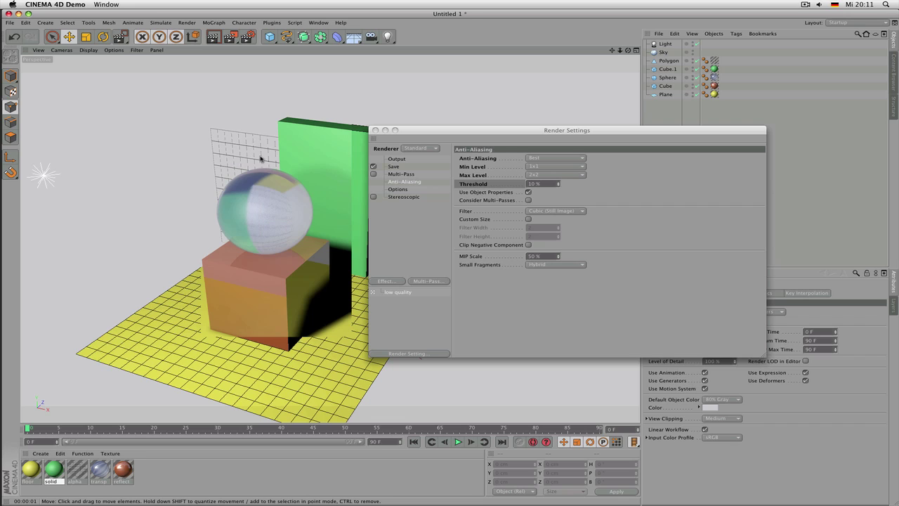
Step: Set the anti-aliasing Max Level to 4x4 and Min Level to 2x2, and render the whole scene in the viewport
click(531, 175)
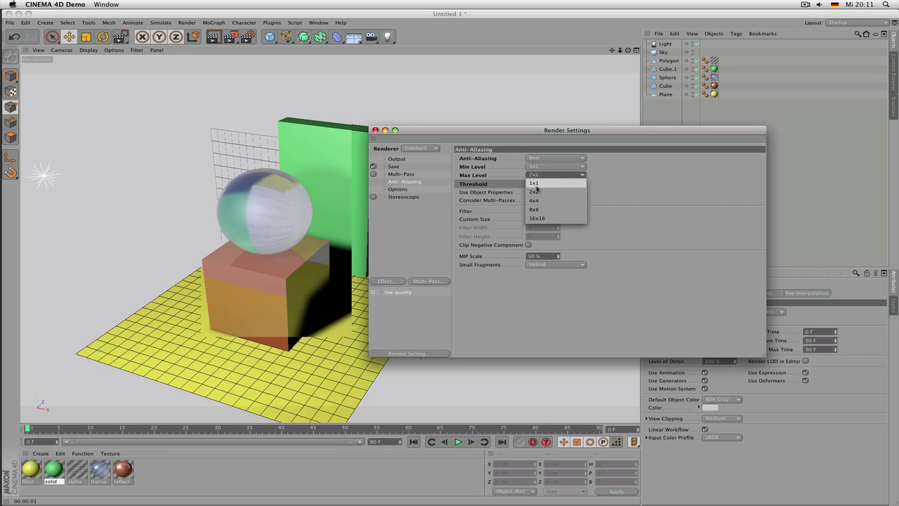
click(540, 200)
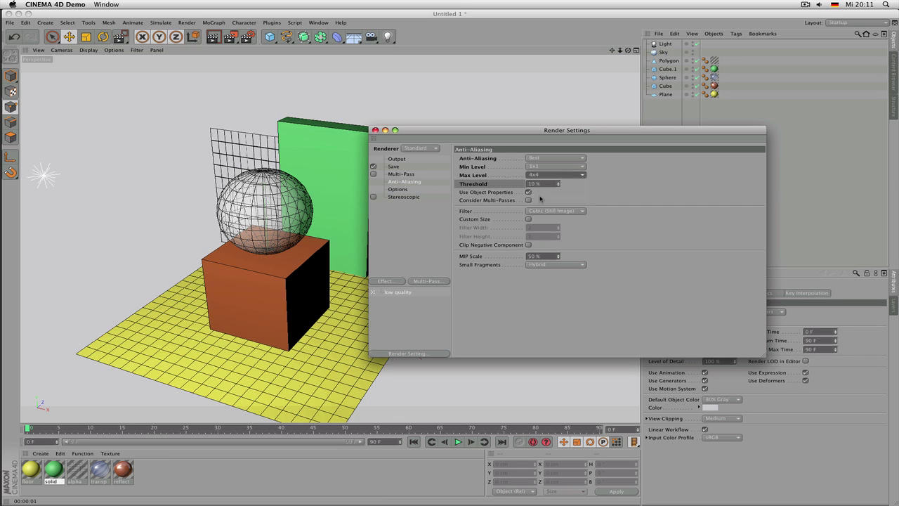
click(539, 167)
click(541, 176)
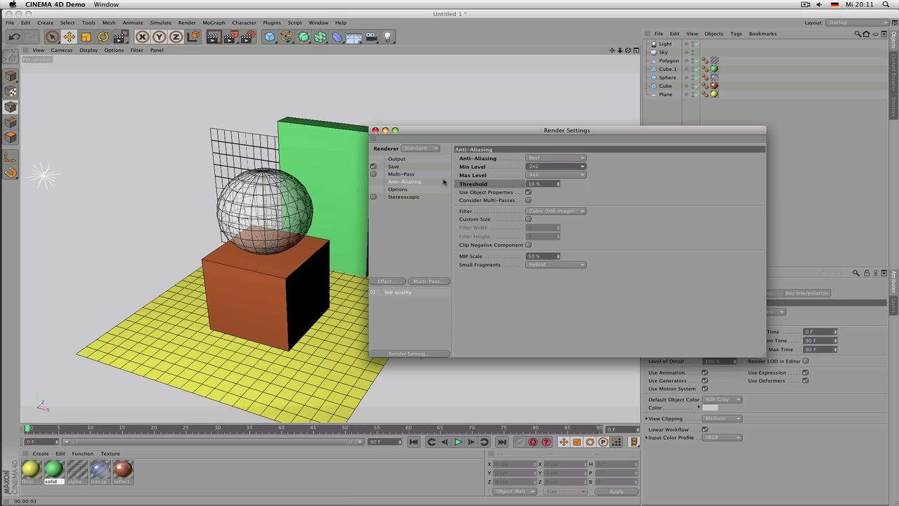
click(300, 174)
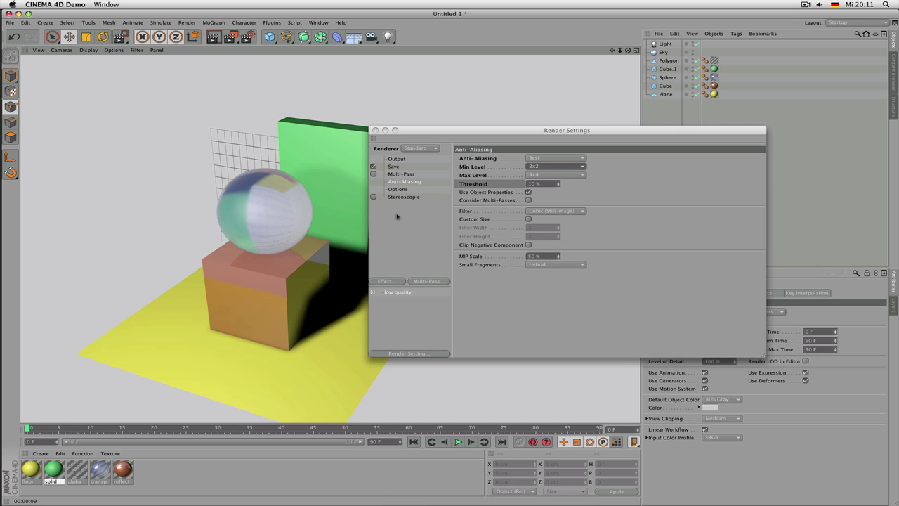
Step: Set the anti-aliasing Min Level to 1x1 and Max Level to 2x2
click(545, 167)
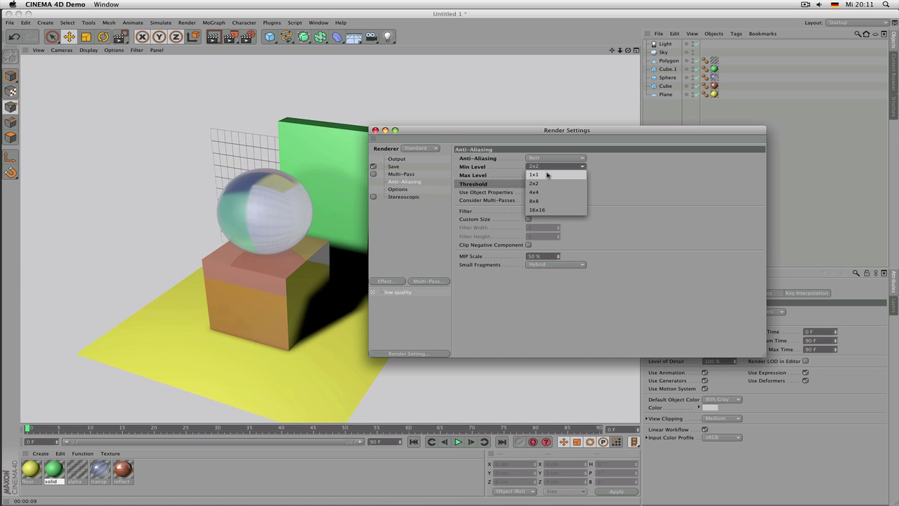
click(546, 175)
click(547, 175)
click(546, 190)
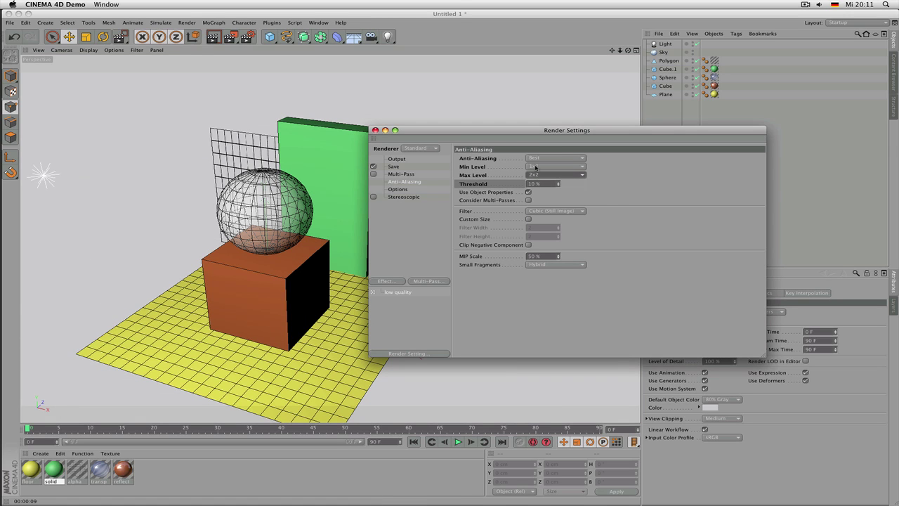
Step: Select the polygon grid behind the sphere and move the Render Settings window clear of the Object and Attribute Managers
click(253, 149)
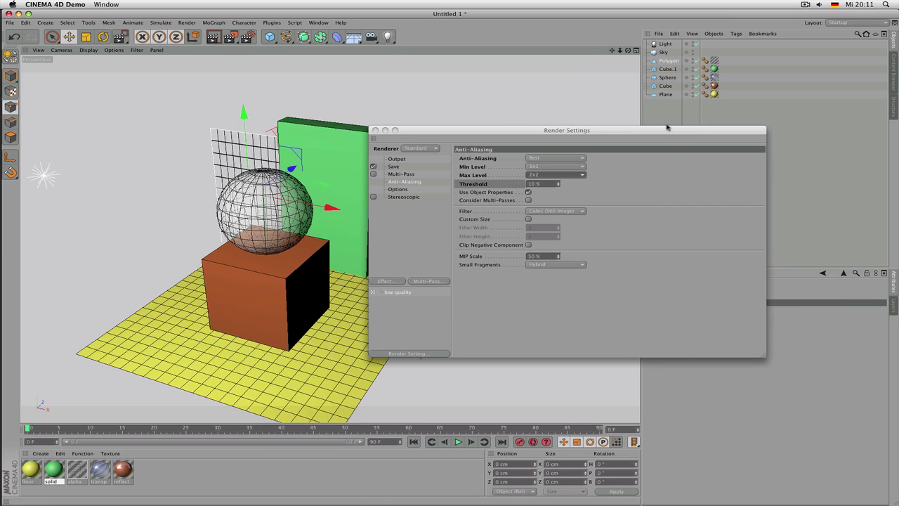
drag(673, 132, 487, 231)
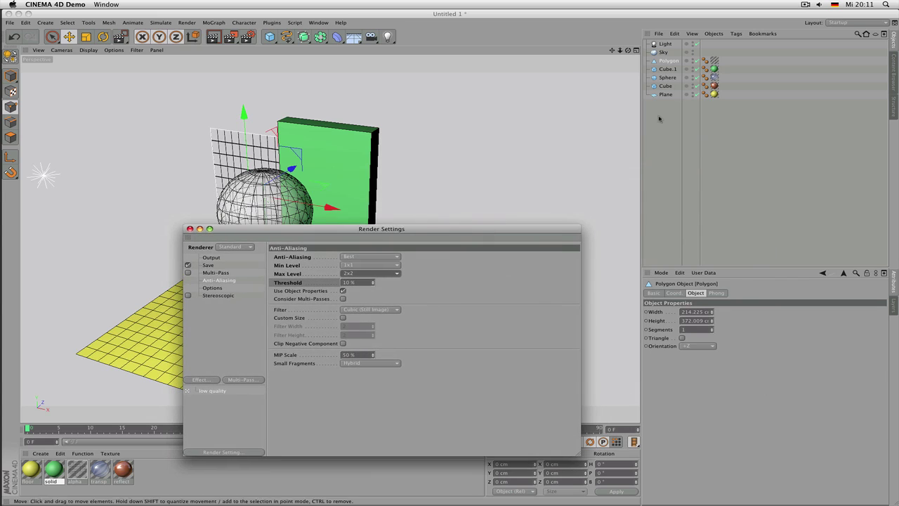
Step: Add a Compositing tag to the polygon grid and enable Force Antialiasing on it
right_click(671, 61)
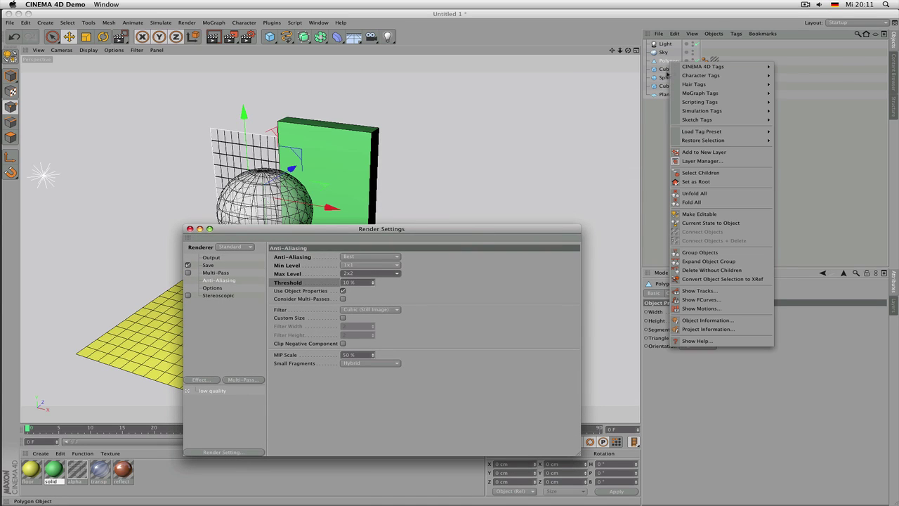
mouse_move(678, 68)
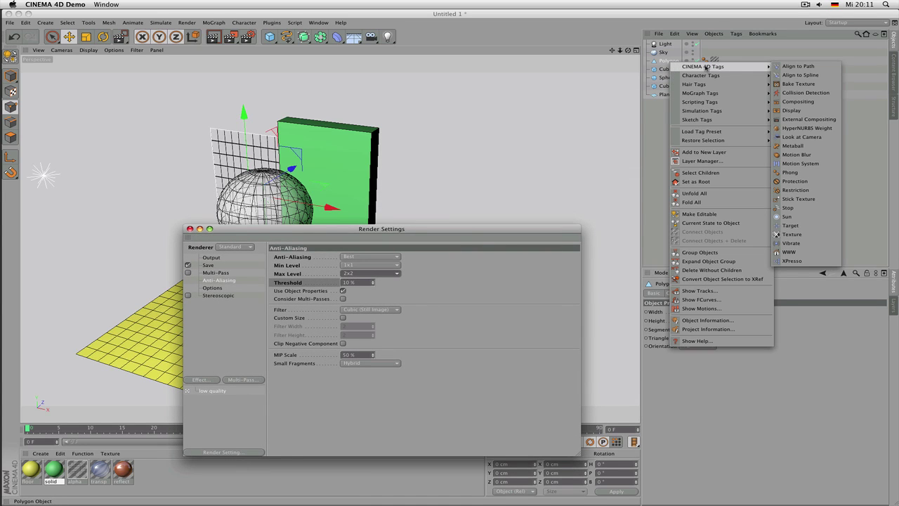
click(812, 101)
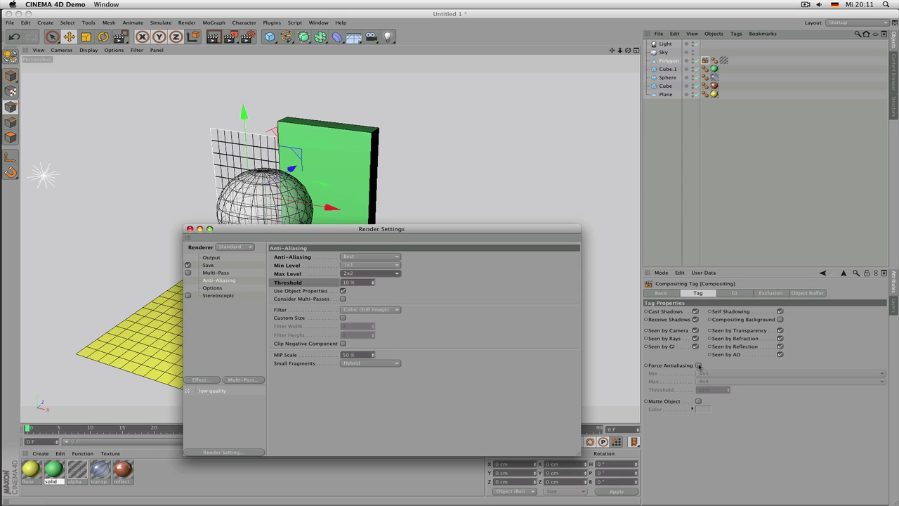
click(698, 365)
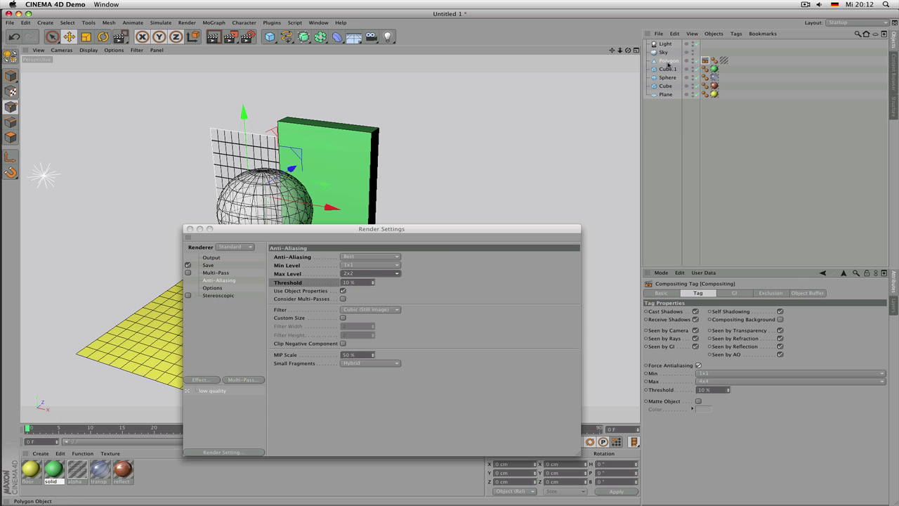
Step: Duplicate the polygon grid, keeping the Compositing tag on only one of the two, and move the untagged grid away from the sphere
drag(668, 61, 704, 68)
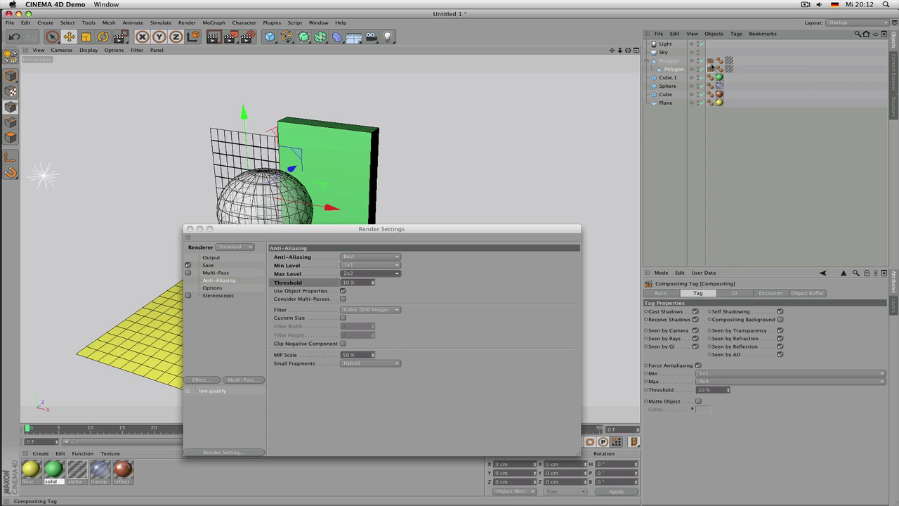
click(710, 61)
click(672, 63)
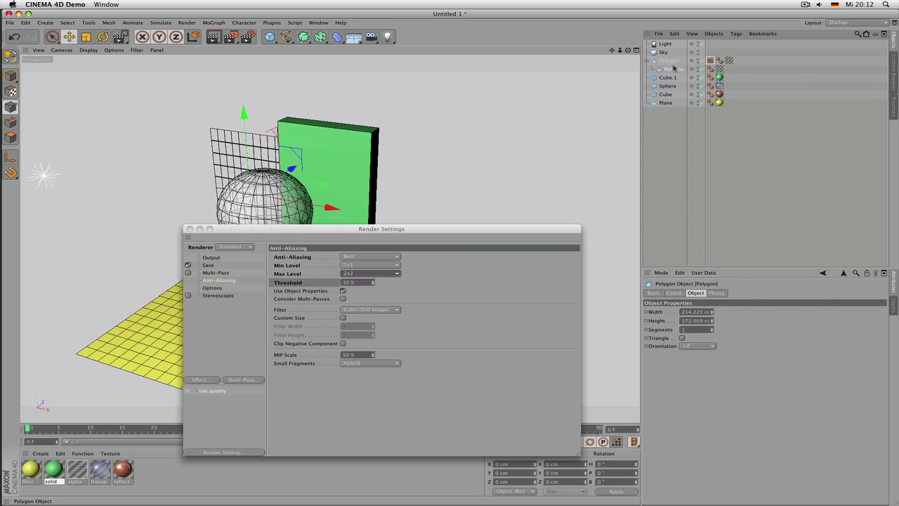
mouse_move(673, 68)
mouse_down()
mouse_move(678, 74)
mouse_move(675, 61)
mouse_up()
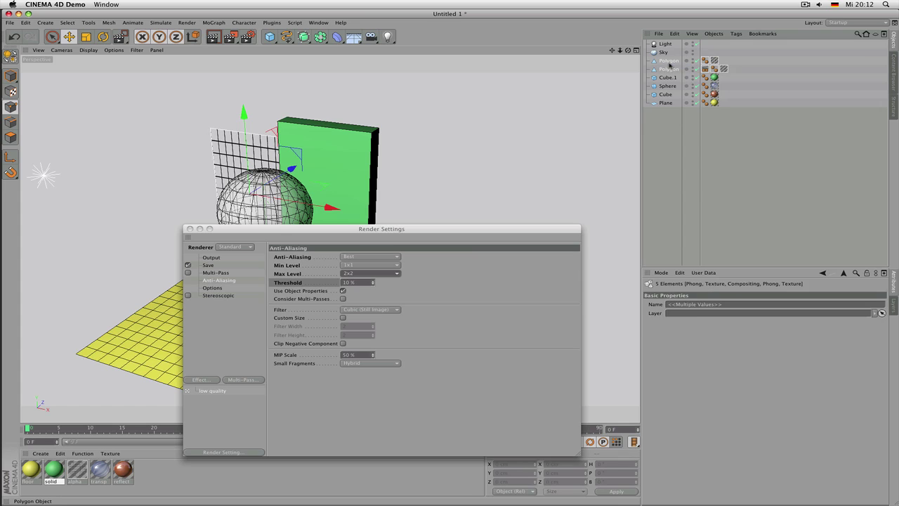
key(e)
drag(412, 114, 302, 98)
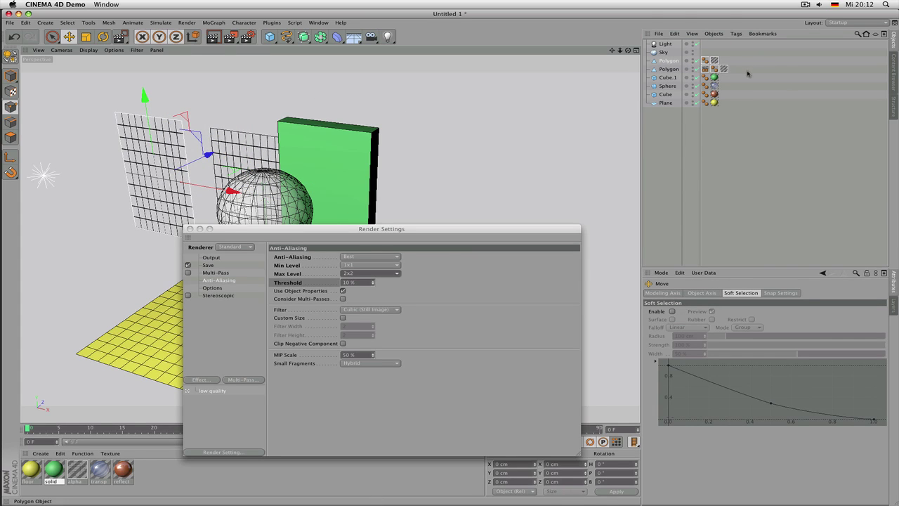
Step: Group both polygon grids under a null object and move the Compositing tag onto that null
mouse_move(669, 68)
mouse_down()
mouse_move(673, 61)
mouse_move(661, 60)
mouse_up()
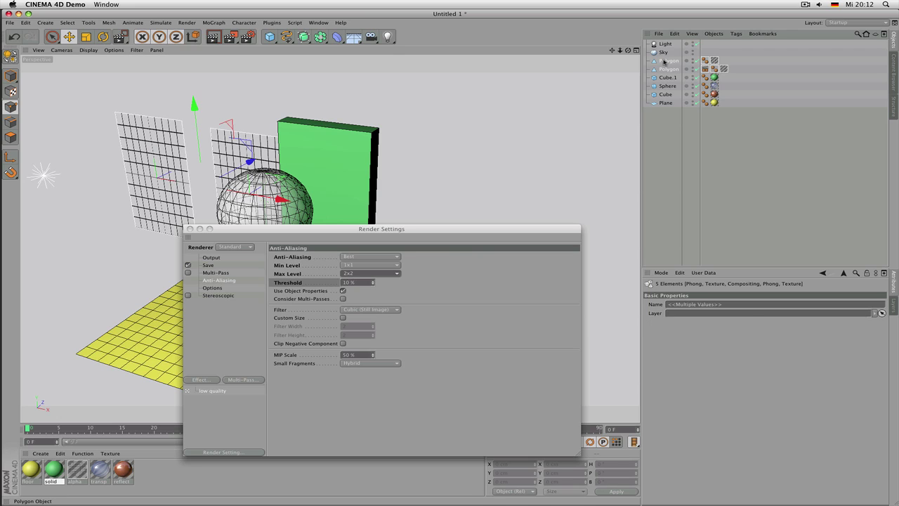
key(alt+g)
click(648, 61)
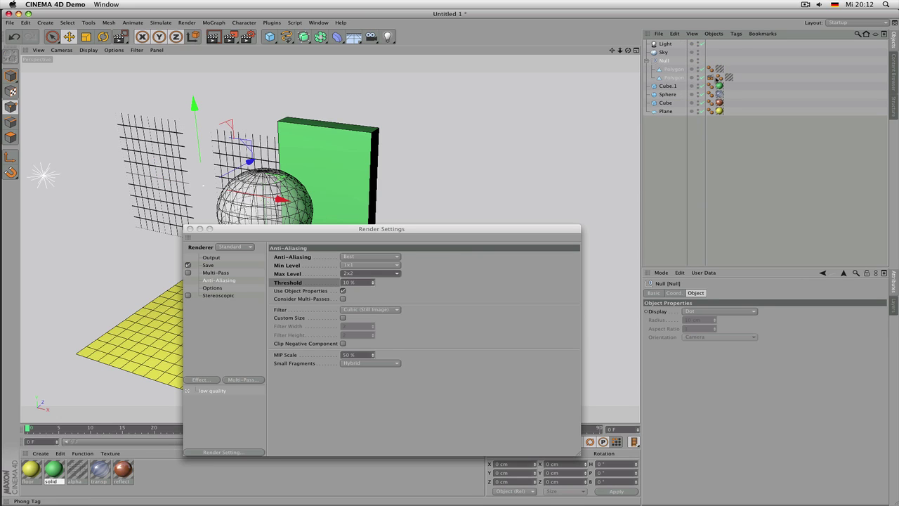
drag(715, 79, 710, 62)
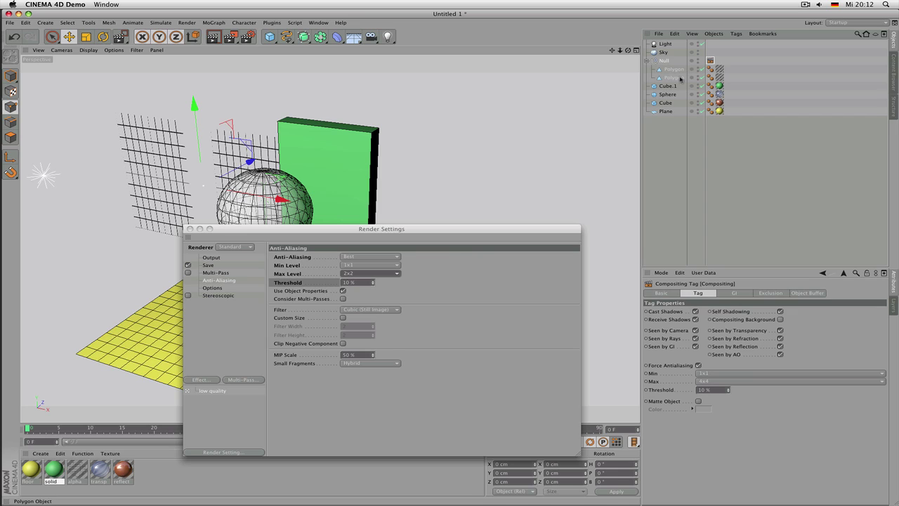
Step: Take the polygons out of the group, return the Compositing tag to the original grid, and delete the null and the duplicate
drag(683, 71, 665, 75)
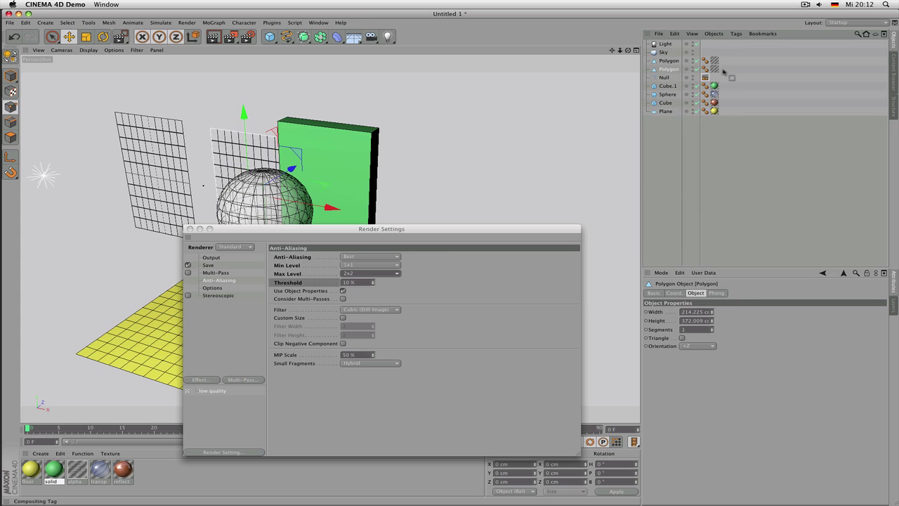
key(Delete)
click(667, 61)
key(Delete)
click(667, 60)
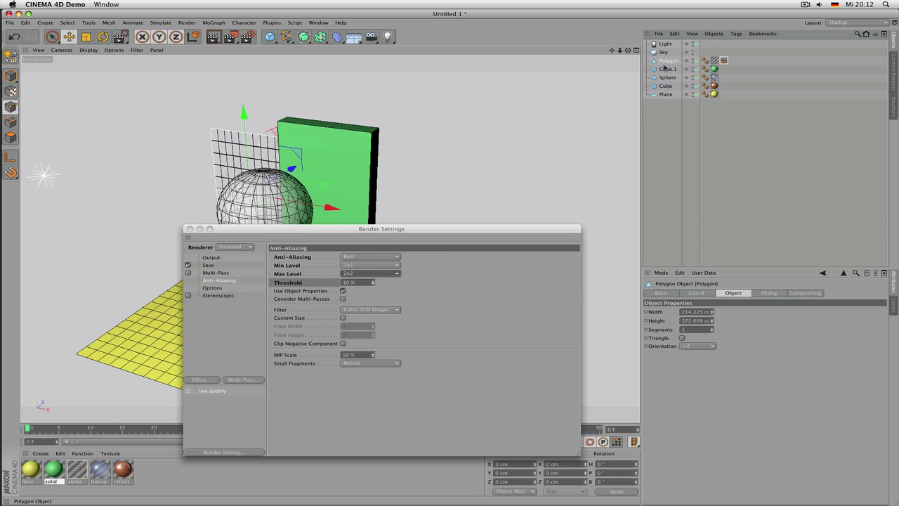
Step: Open the polygon grid's Compositing tag and examine the Max level options of Force Antialiasing
click(725, 60)
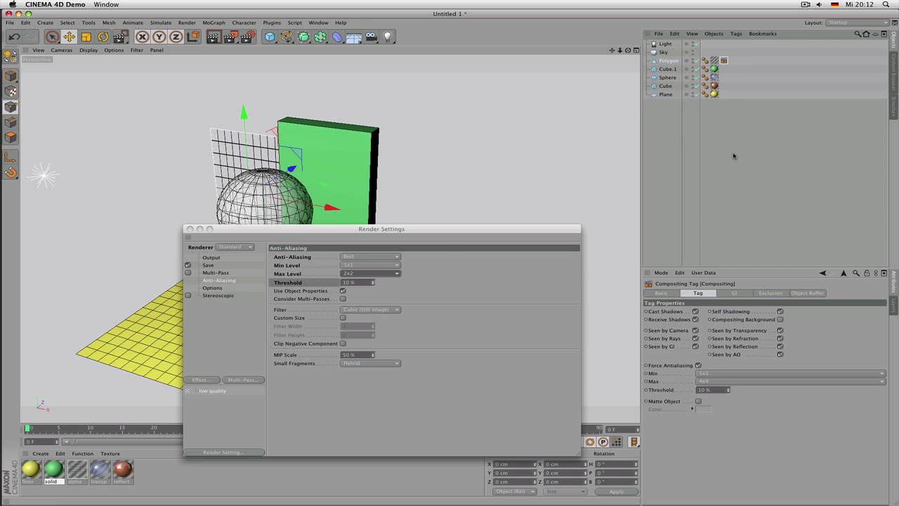
click(672, 366)
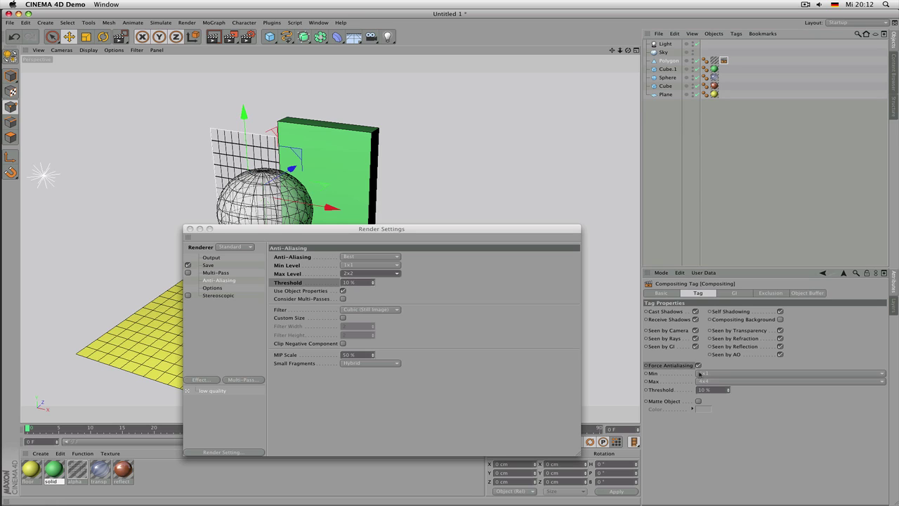
click(716, 381)
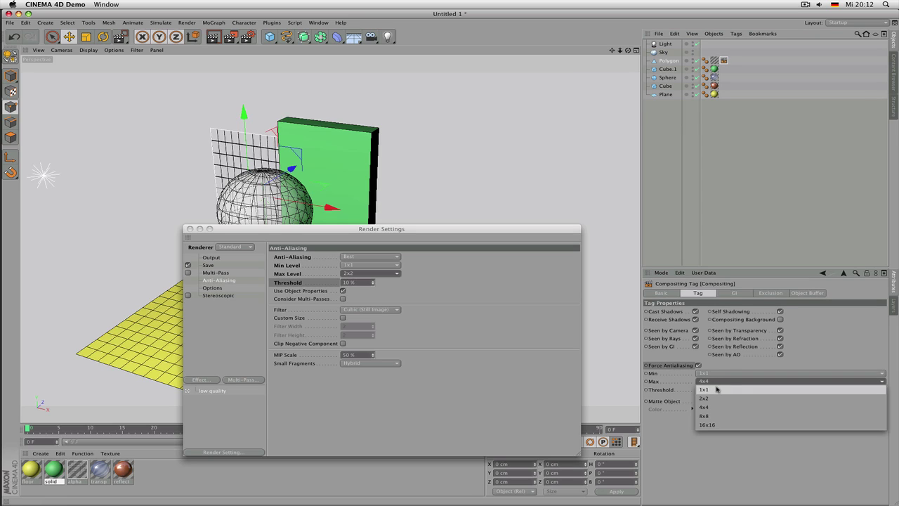
click(705, 380)
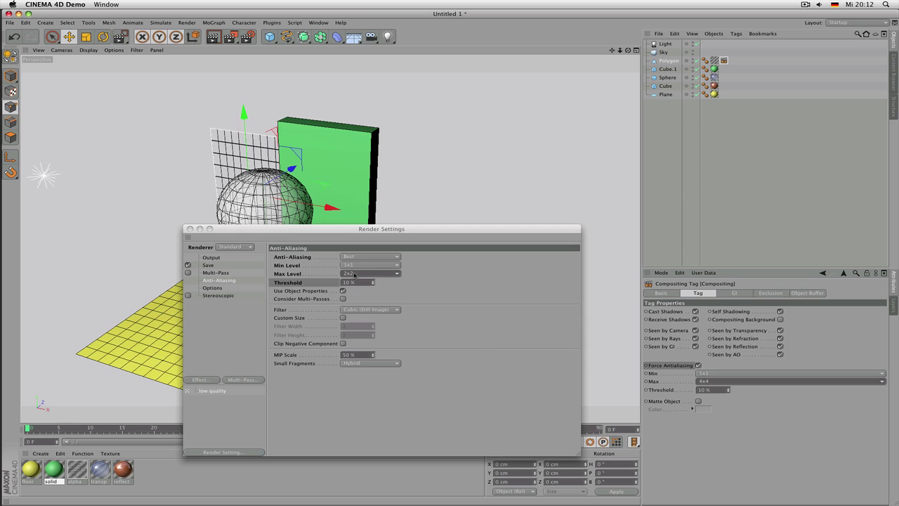
Step: Move the Render Settings window off the grid and sphere, and render a region enclosing the grid and the sphere's upper half
drag(369, 237, 445, 256)
drag(248, 36, 254, 47)
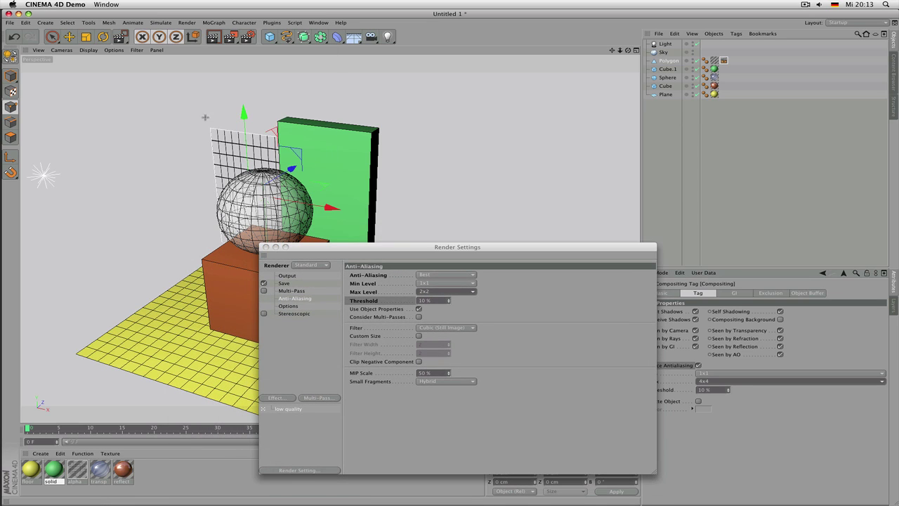
drag(201, 115, 305, 215)
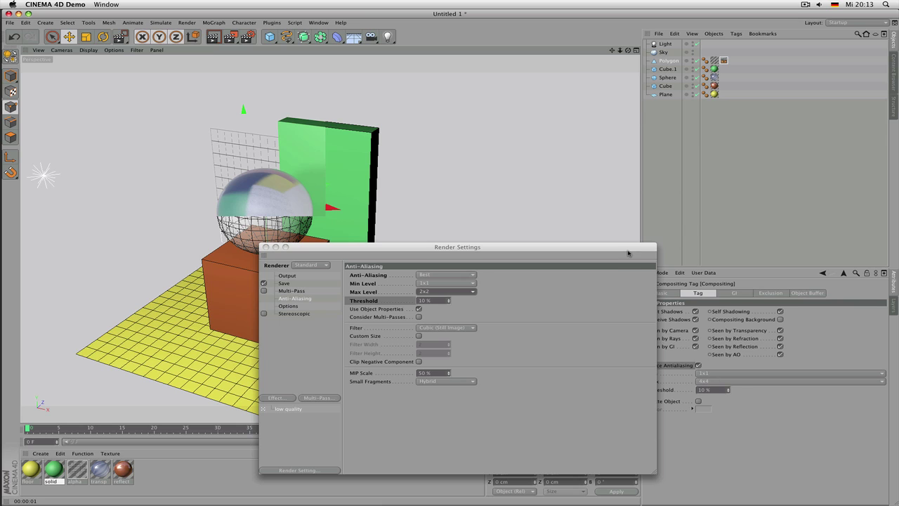
Step: Set the Compositing tag's Force Antialiasing Min level to 2x2, and render both the grid region and the whole scene
drag(629, 253, 592, 256)
click(724, 373)
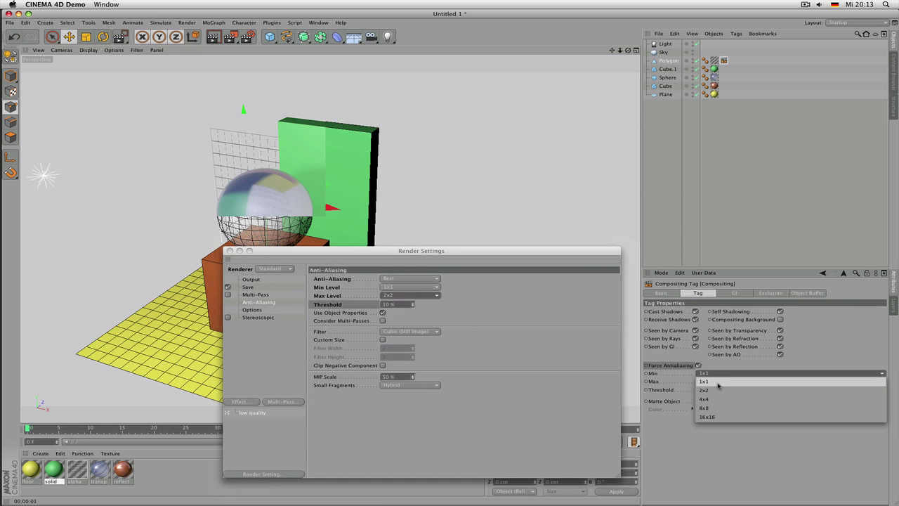
click(719, 390)
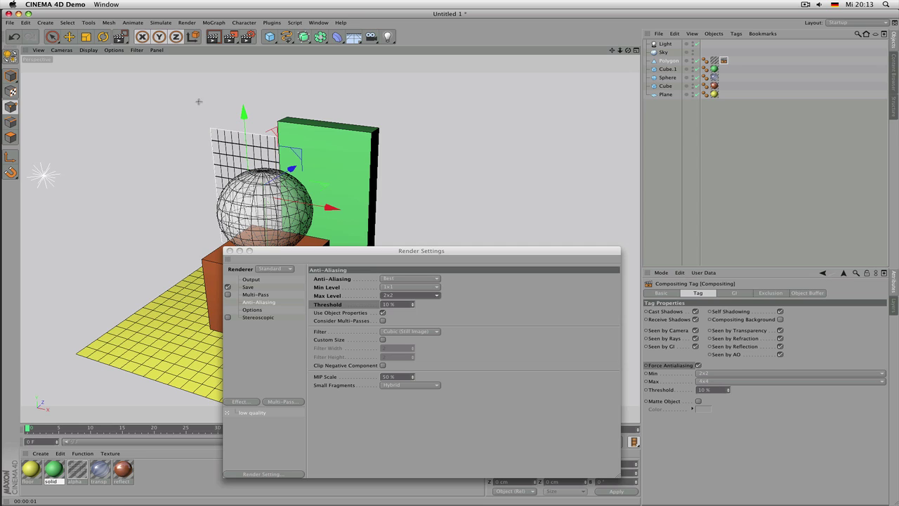
drag(195, 99, 346, 208)
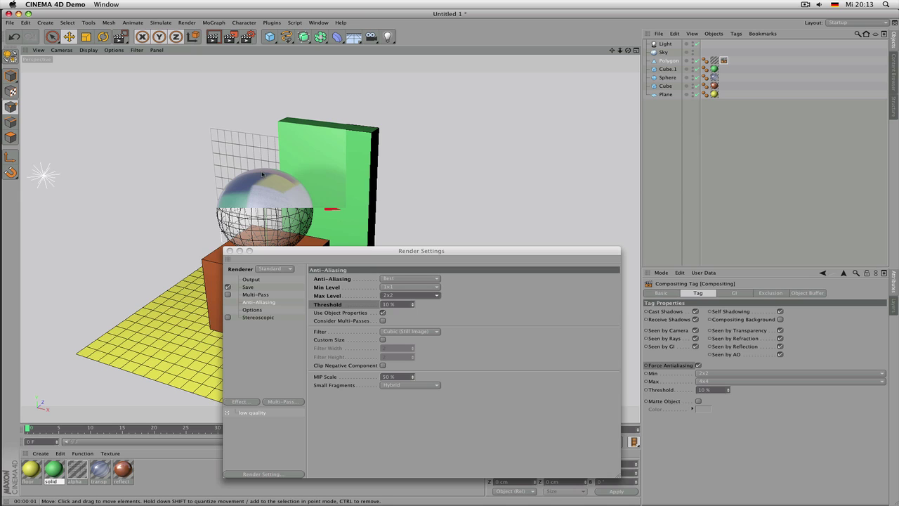
click(229, 250)
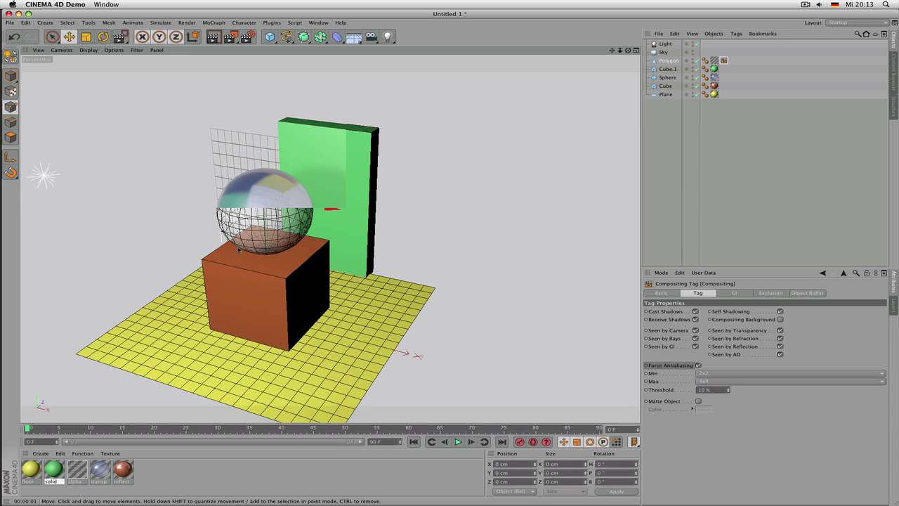
key(ctrl+r)
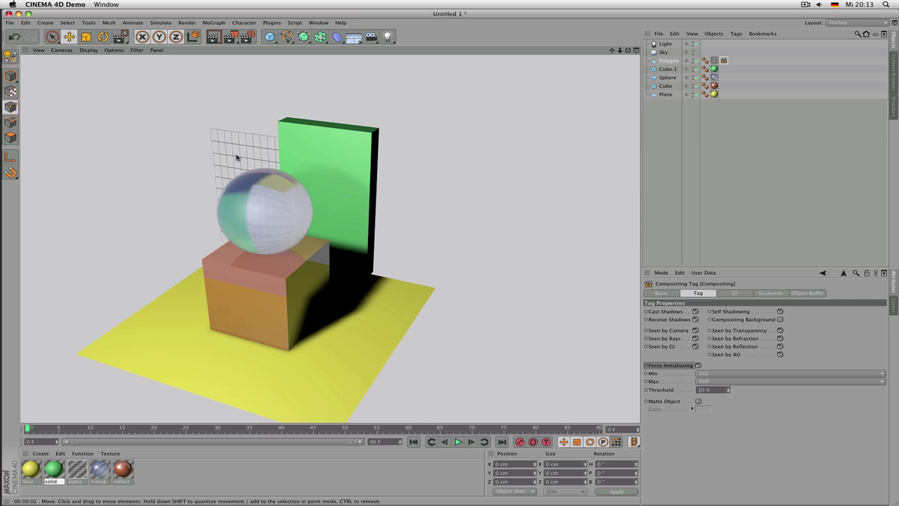
Step: Reopen the render settings and compare their anti-aliasing levels with the polygon's Compositing tag, toggling its Force Antialiasing off and back on
click(247, 36)
drag(365, 251, 354, 218)
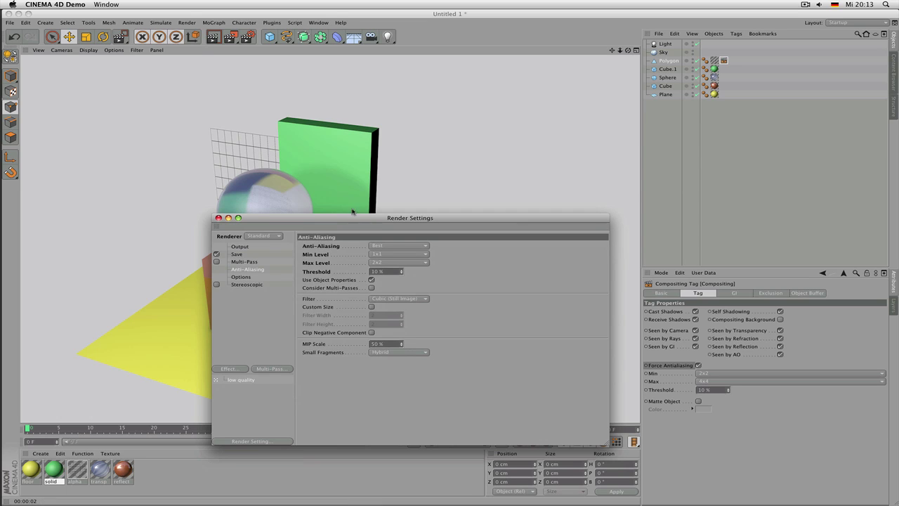
click(723, 63)
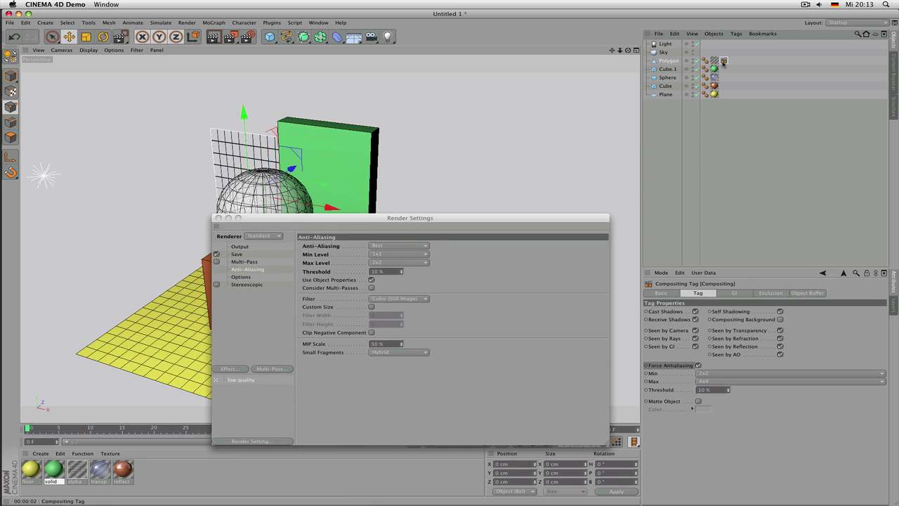
click(699, 365)
click(698, 365)
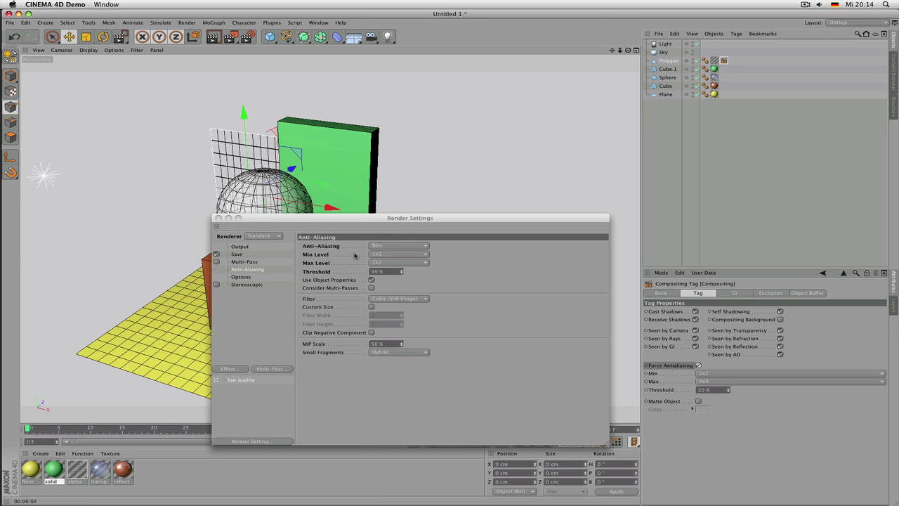
click(354, 255)
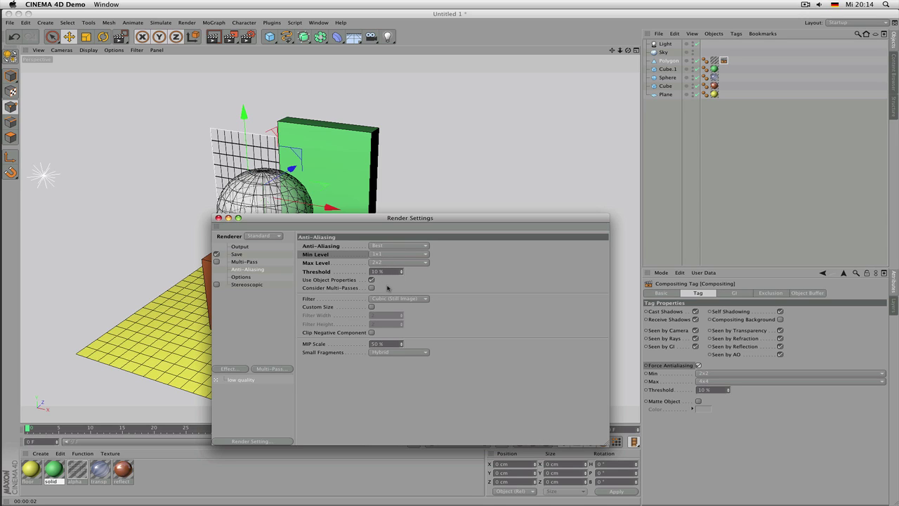
Step: Set the anti-aliasing Filter to Gauss (Animation), move the settings window clear of the cube and sphere, and render the viewport
click(390, 298)
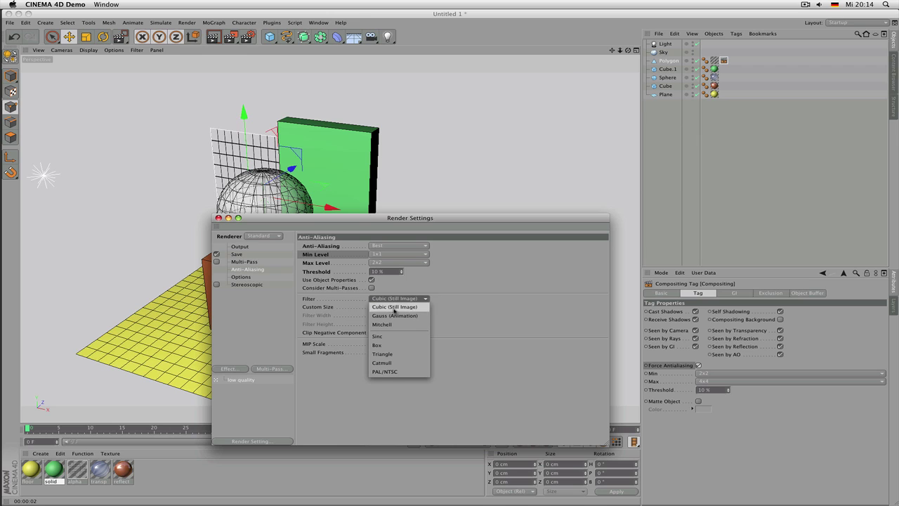
click(394, 315)
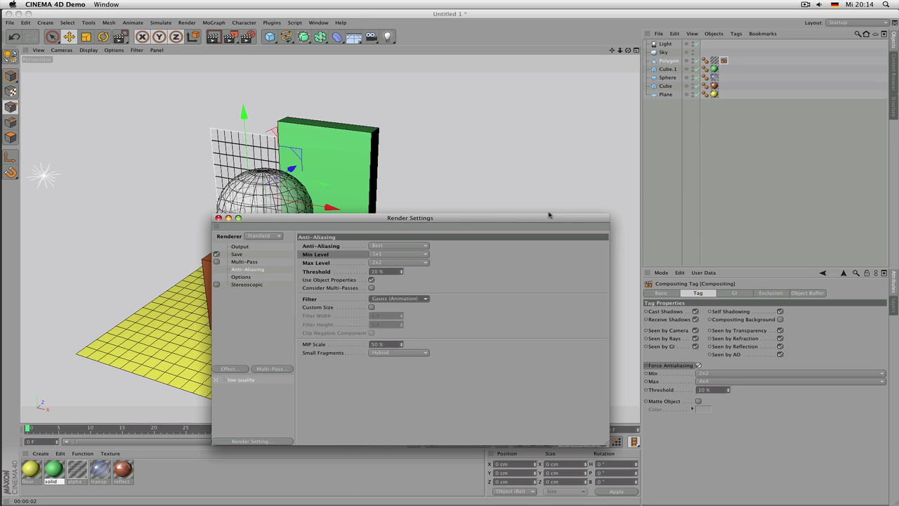
drag(462, 221, 648, 201)
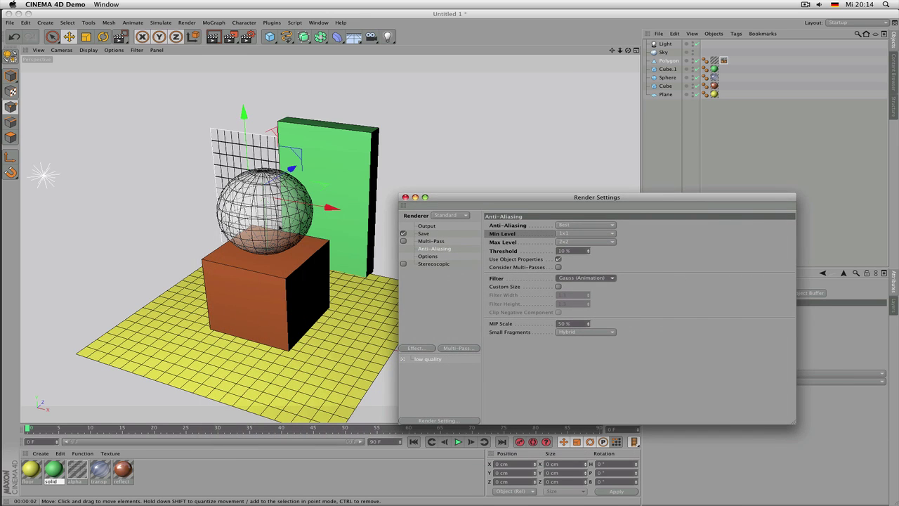
key(super+r)
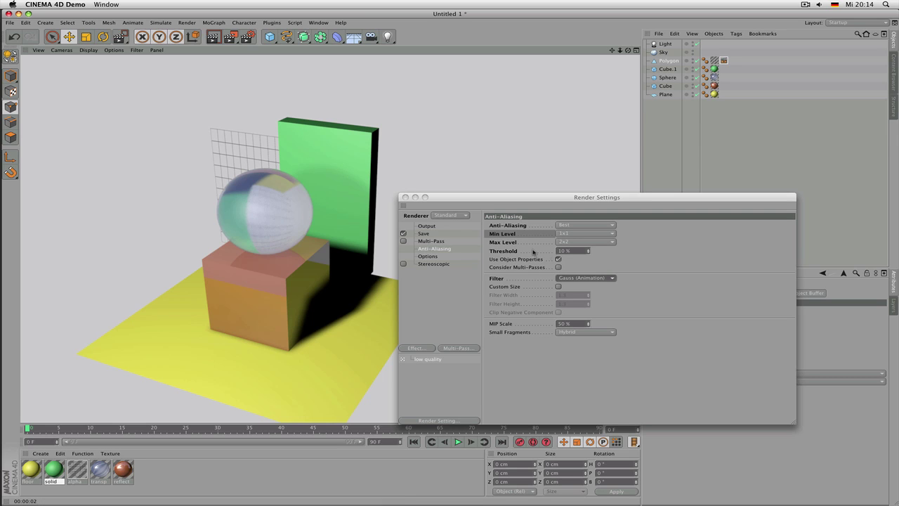
Step: Set the anti-aliasing Filter to Mitchell and render the whole scene in the viewport
click(601, 277)
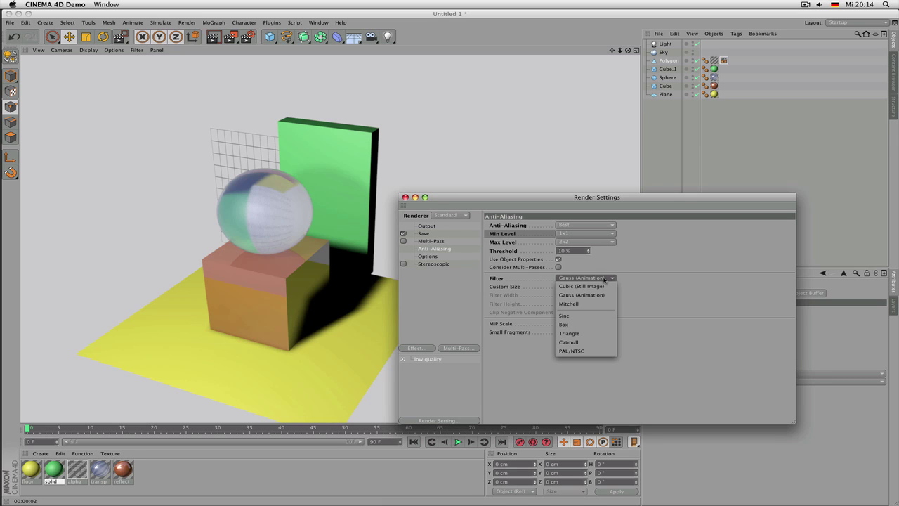
click(569, 304)
click(309, 257)
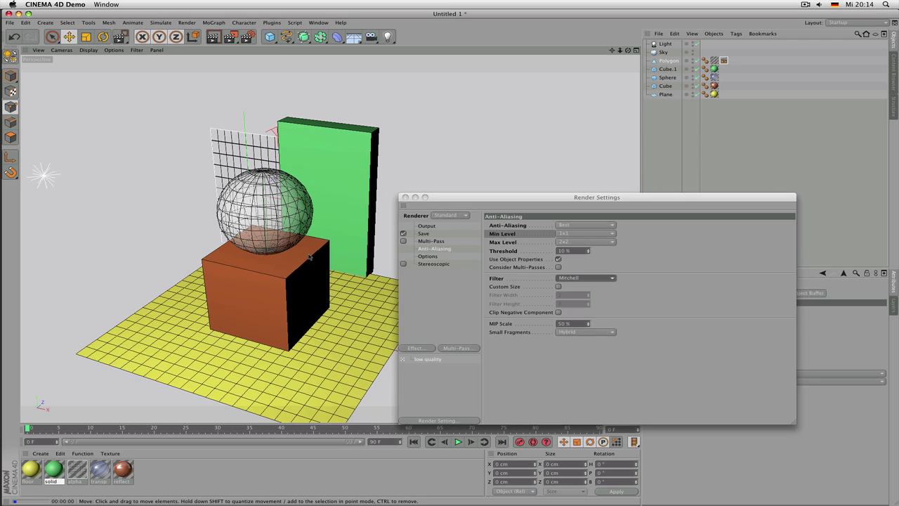
key(super+r)
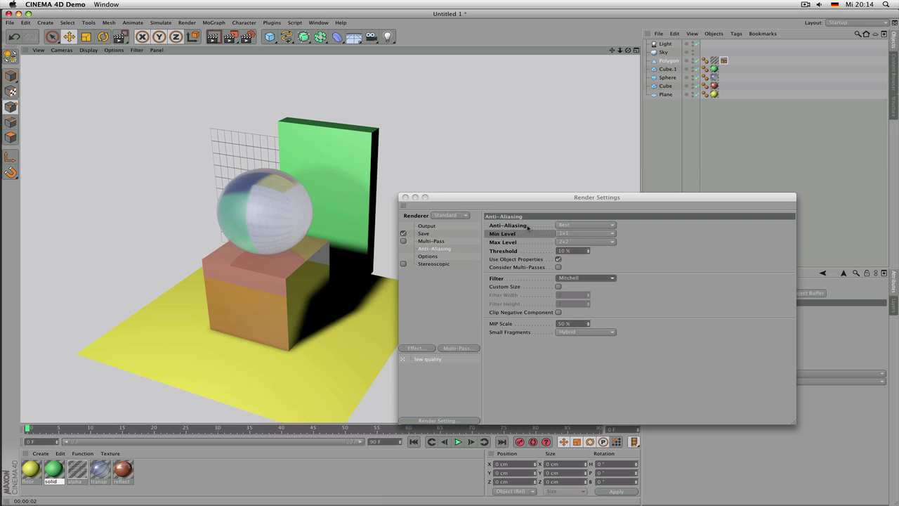
Step: Set the anti-aliasing Filter to Sinc, render the whole scene, and return the Filter to Cubic (Still Image)
click(581, 278)
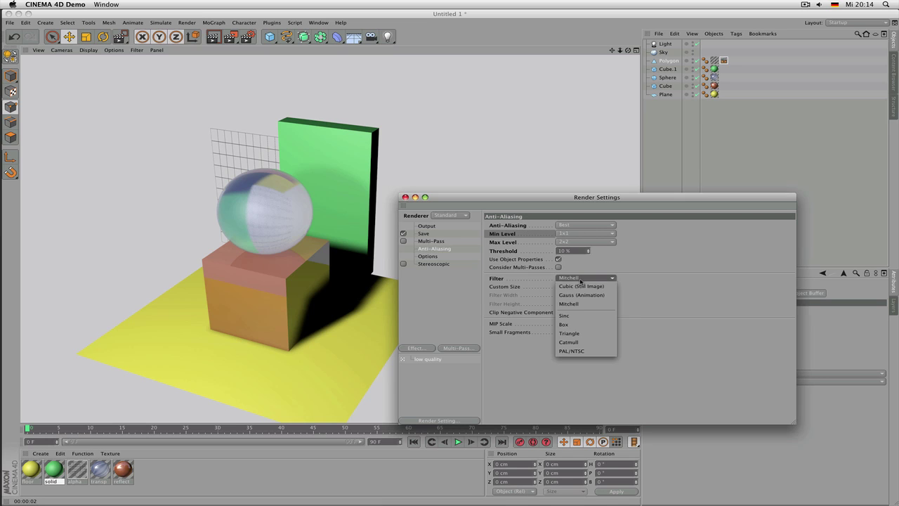
click(577, 318)
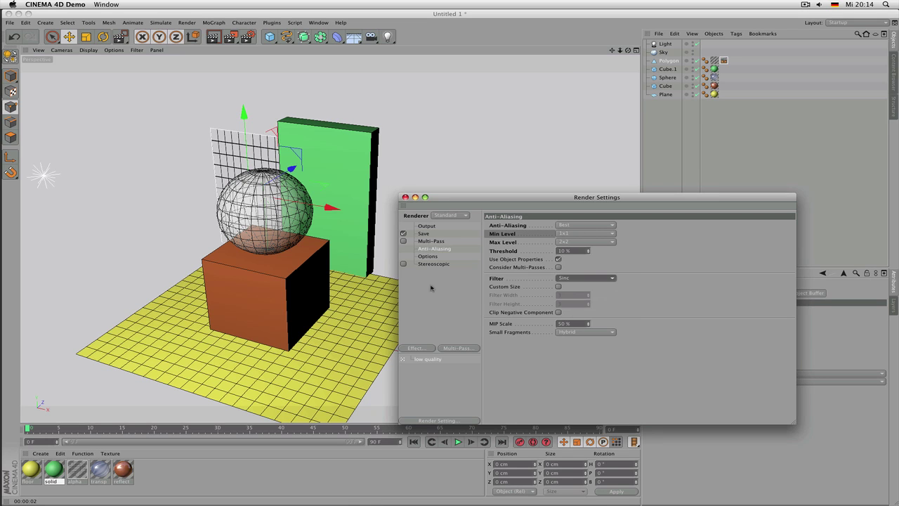
click(338, 264)
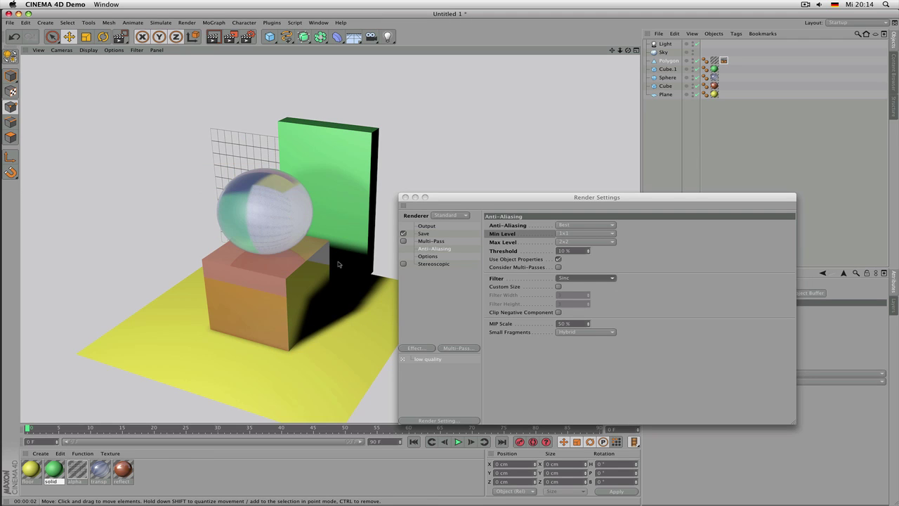
click(571, 278)
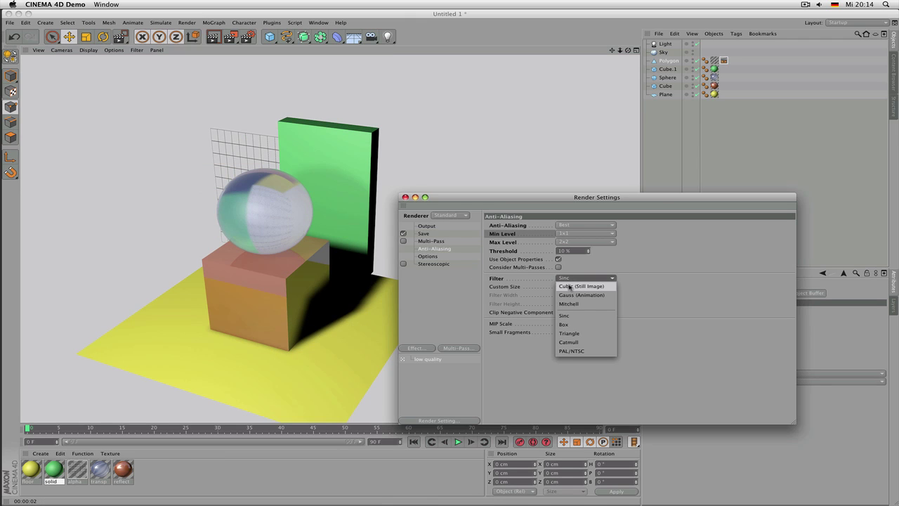
click(577, 286)
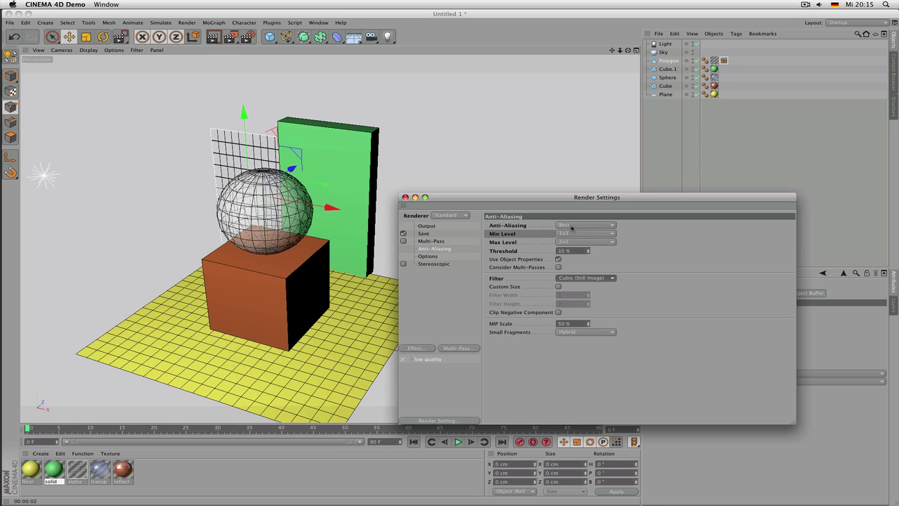
Step: Set Anti-Aliasing to Geometry and render the region around the grid polygon, the sphere and the upper part of the cube
click(572, 226)
click(580, 242)
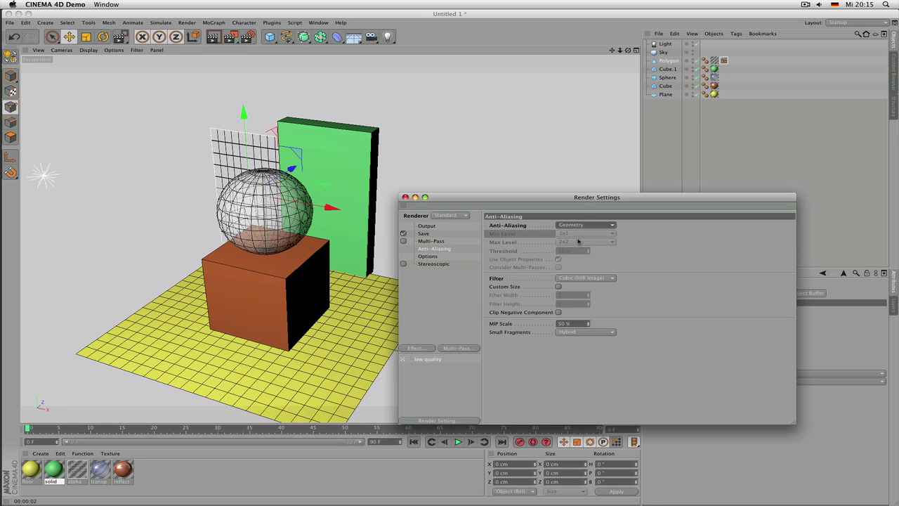
drag(582, 200, 580, 188)
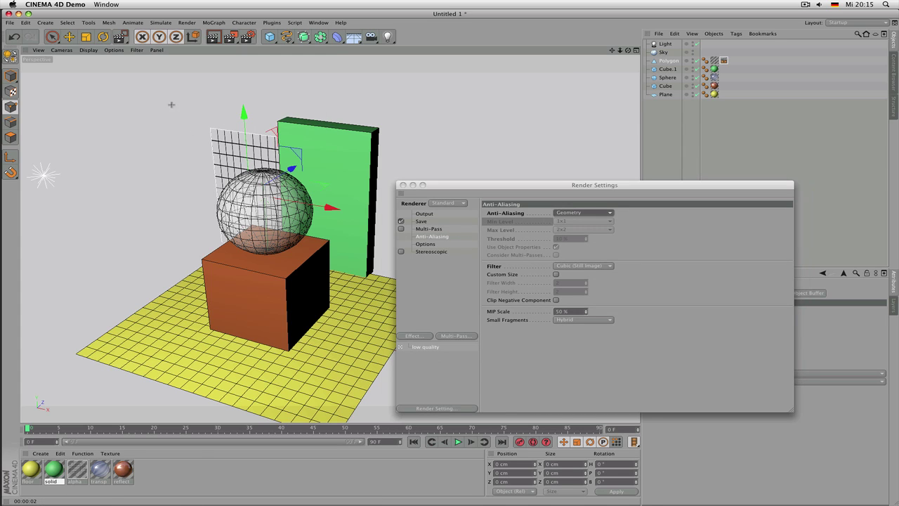
drag(171, 105, 330, 287)
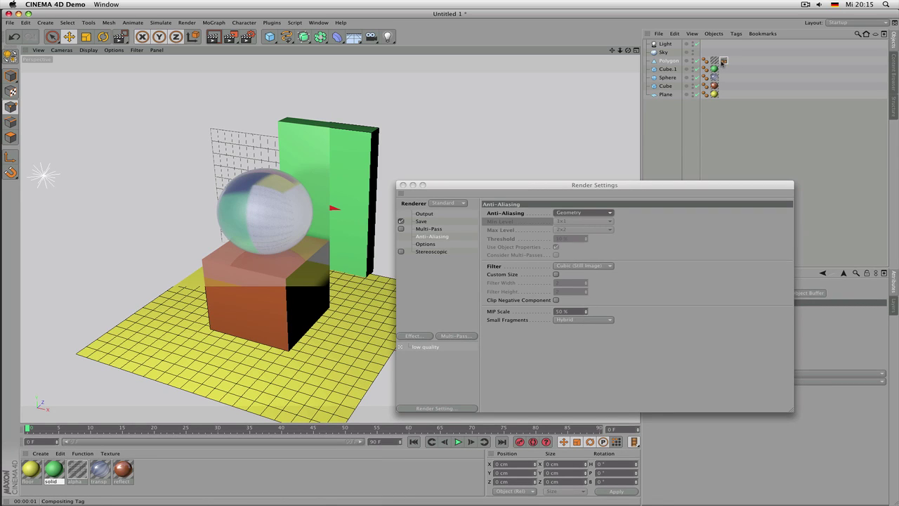
Step: Switch Anti-Aliasing to Best to review the Use Object Properties option, and set it back to Geometry
click(571, 213)
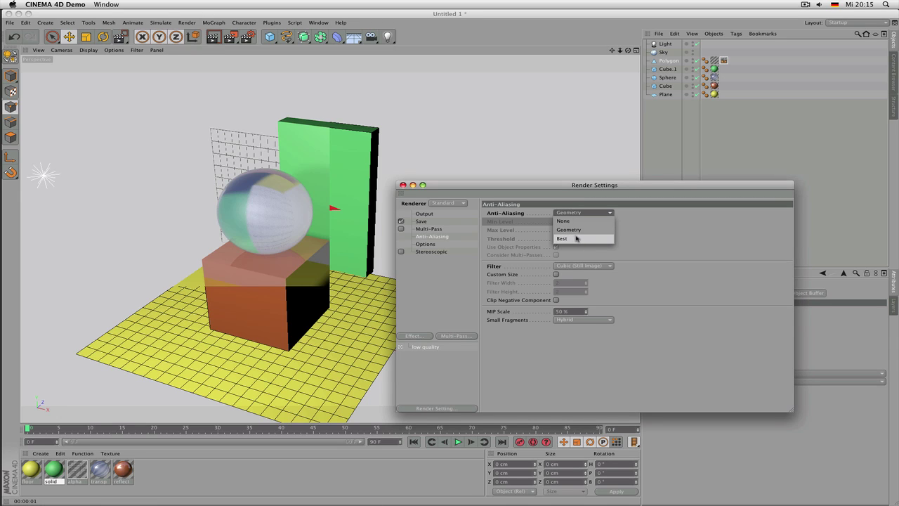
click(576, 238)
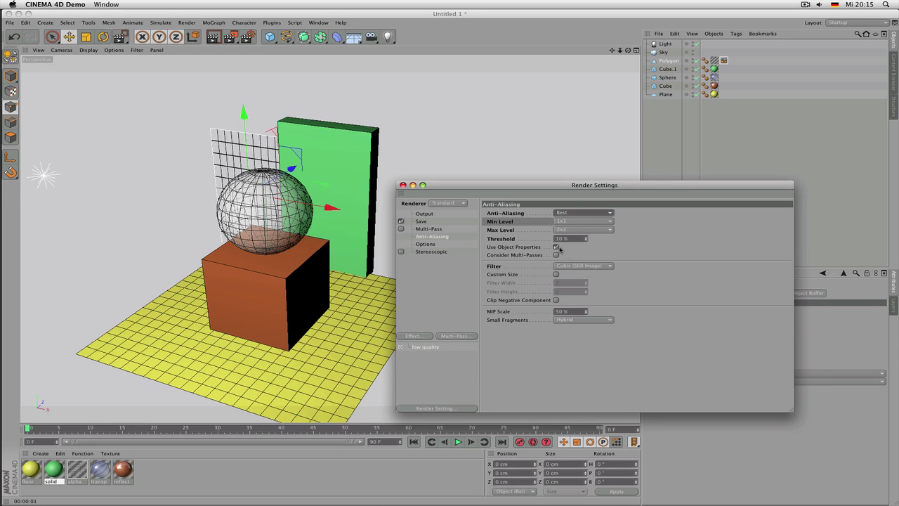
click(556, 247)
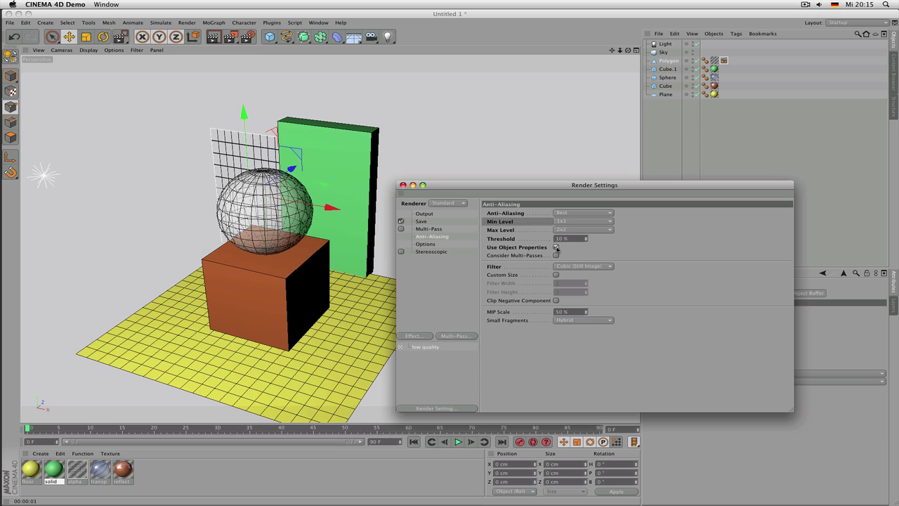
click(560, 214)
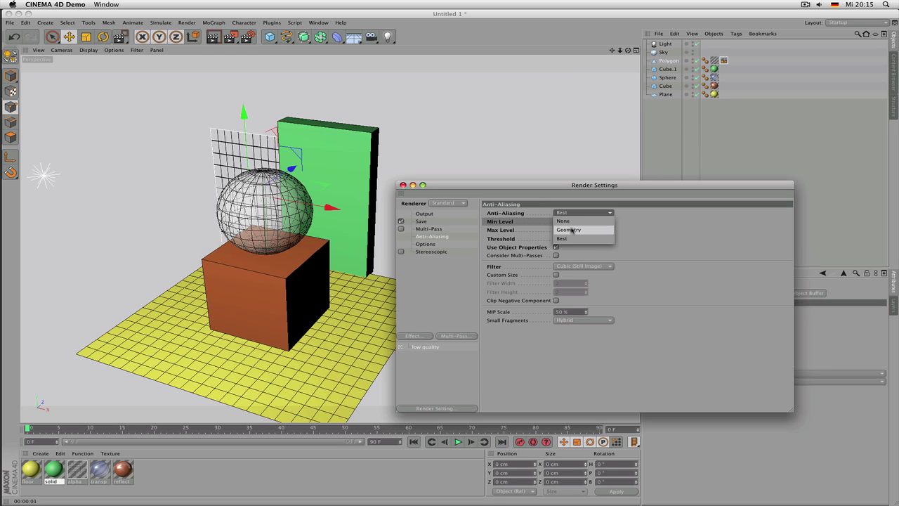
click(567, 229)
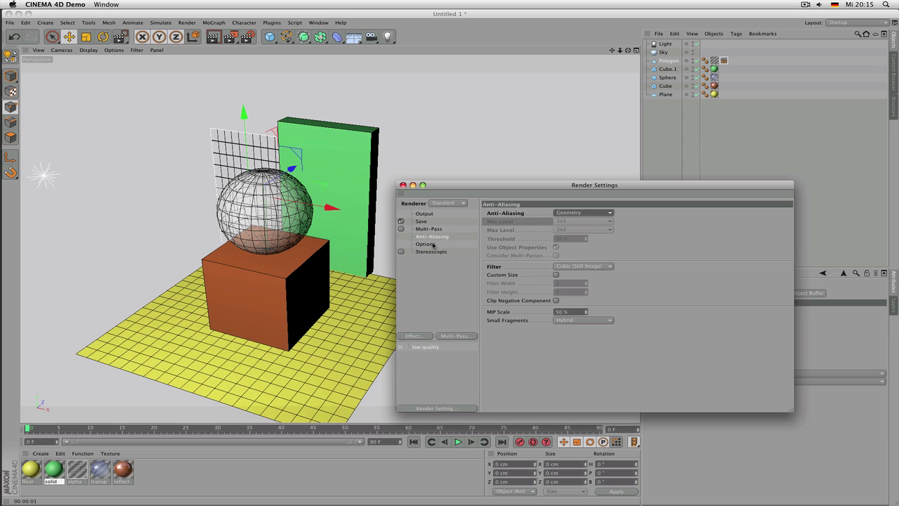
Step: Bring up the general render Options, enable Reflection and highlight the Transparency option
click(431, 244)
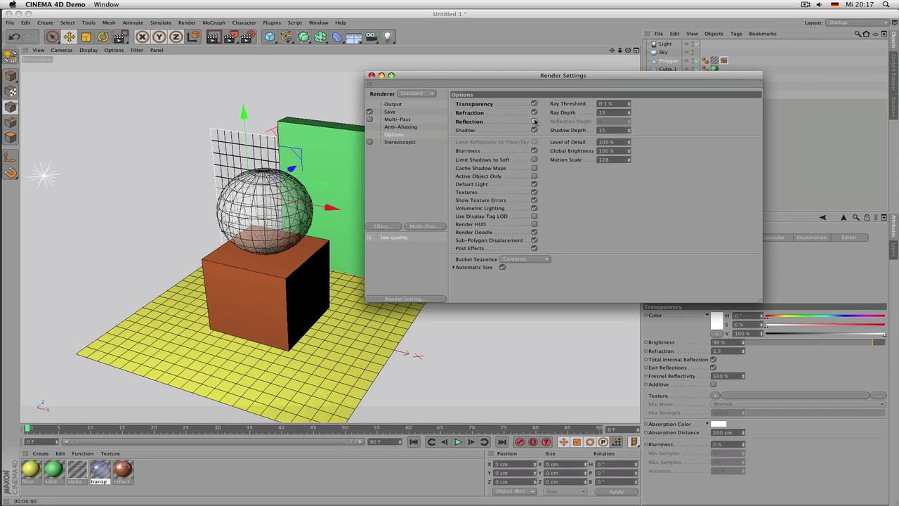
click(534, 121)
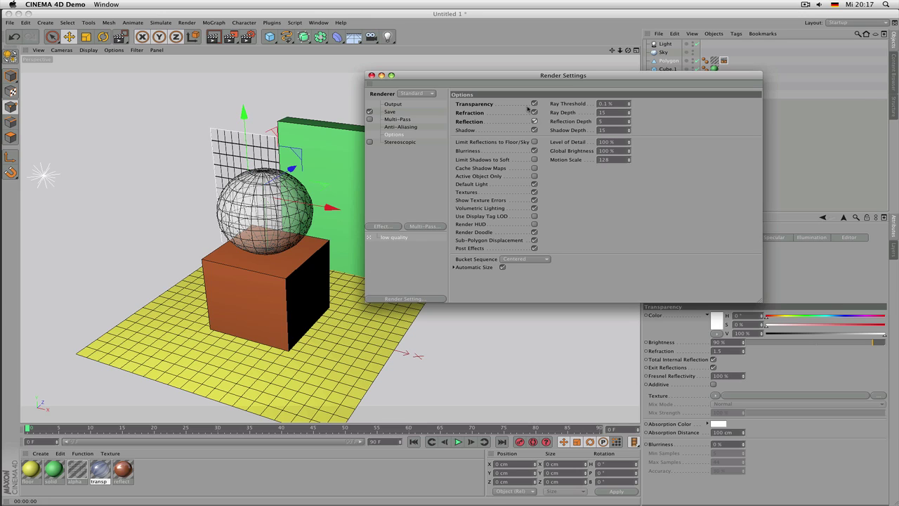
click(502, 104)
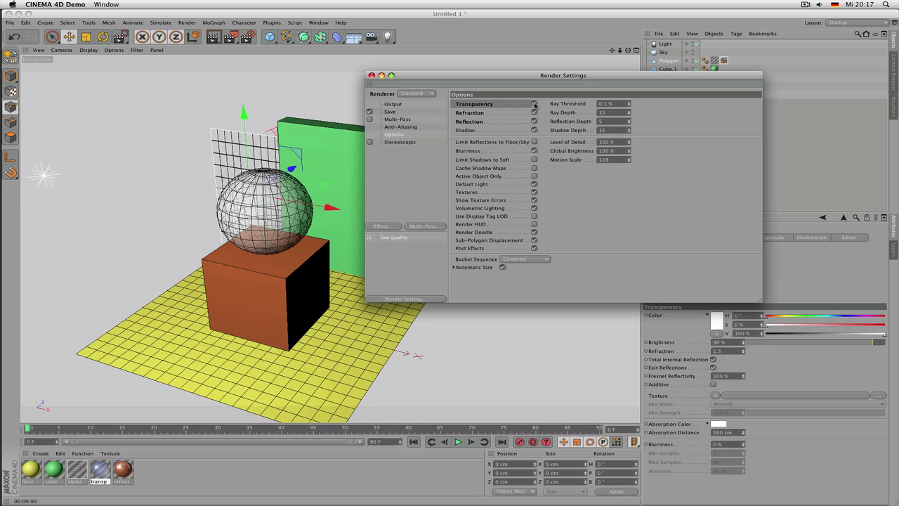
Step: Try a Blurriness of 10% in the transp material's transparency settings and reset it to 0%
click(271, 225)
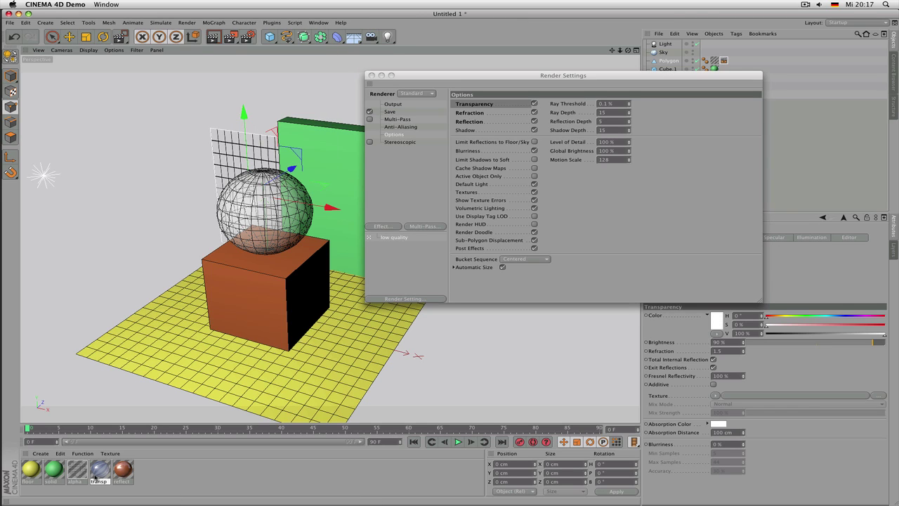
click(719, 445)
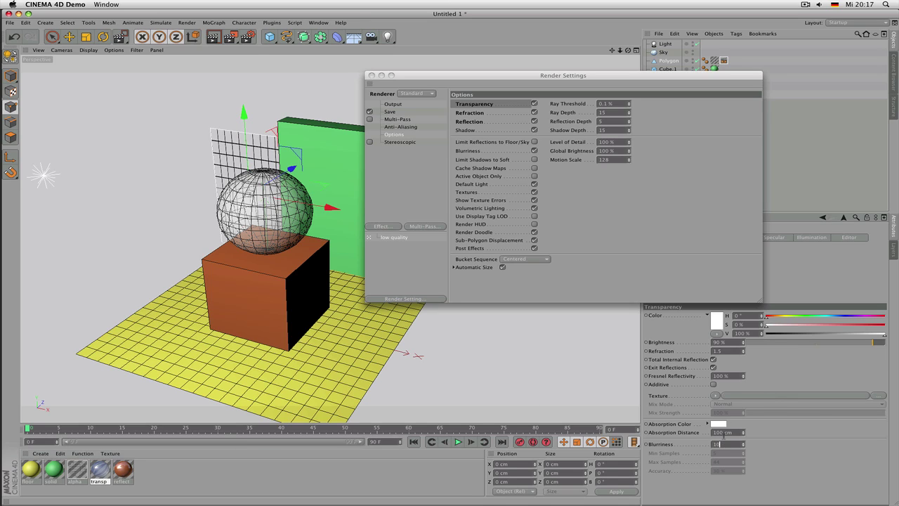
text(10)
key(Return)
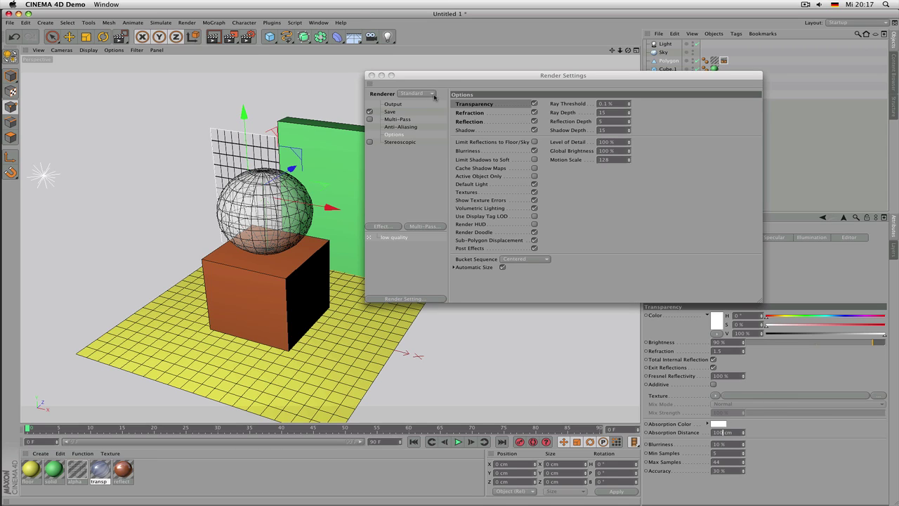
double_click(726, 445)
text(0)
key(Return)
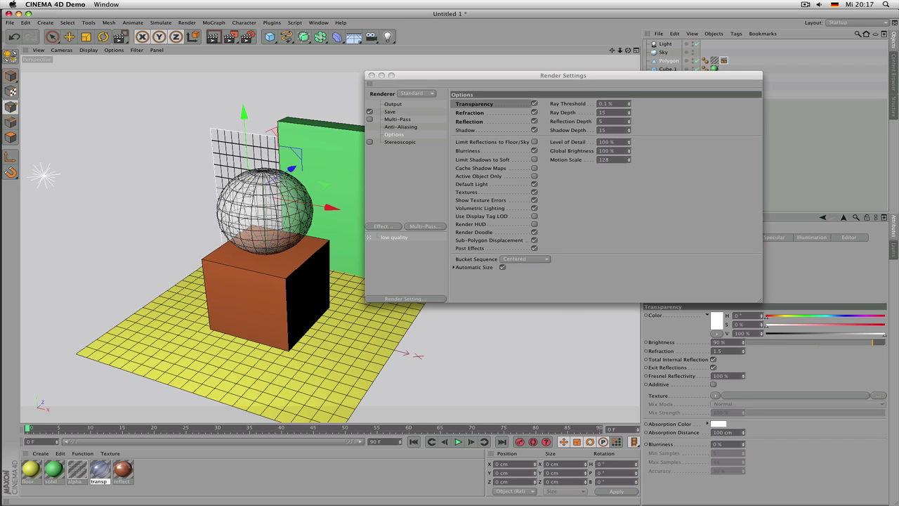
Step: Render a region over part of the sphere, and a larger region covering the sphere, the grid and the cube's upper part
click(230, 39)
drag(186, 133, 282, 275)
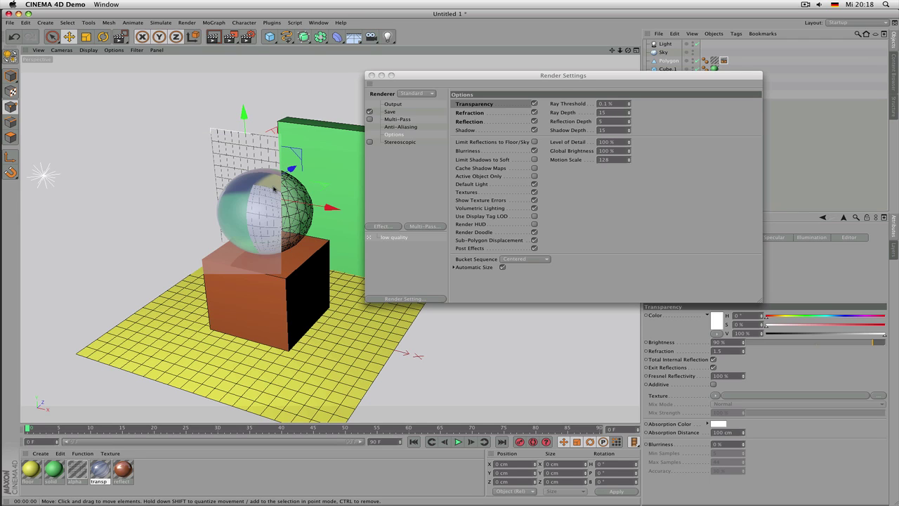
click(230, 39)
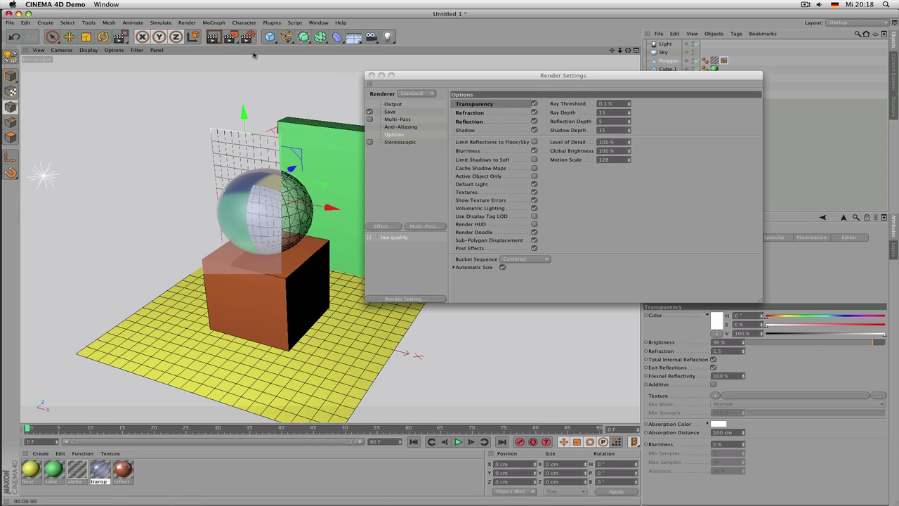
drag(166, 147, 344, 303)
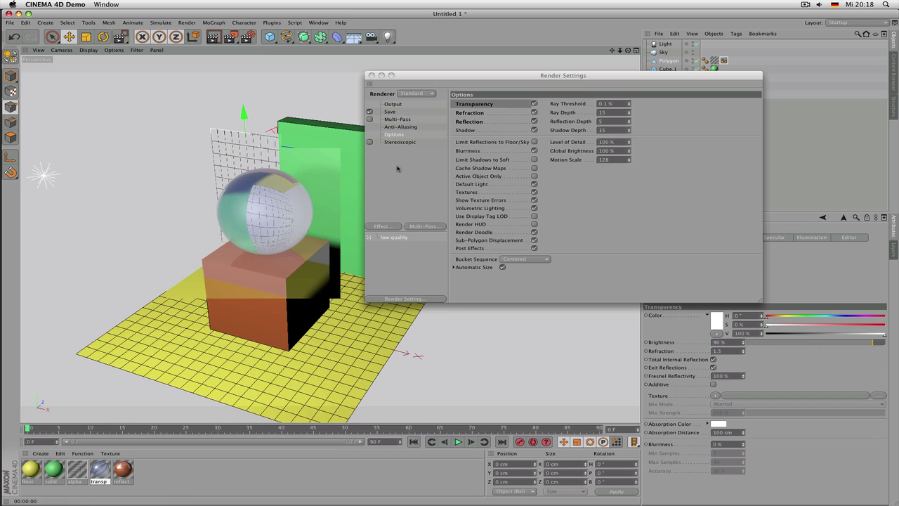
Step: Turn the Transparency render option off and render the region around the sphere, and repeat the region render with Transparency back on
click(535, 103)
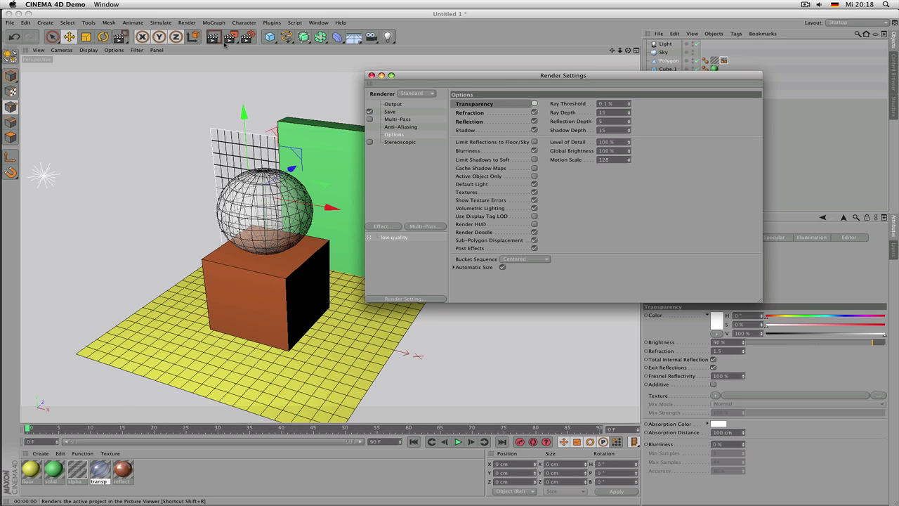
mouse_move(231, 36)
mouse_down()
mouse_move(239, 43)
mouse_move(193, 117)
mouse_move(275, 267)
mouse_move(342, 307)
mouse_up()
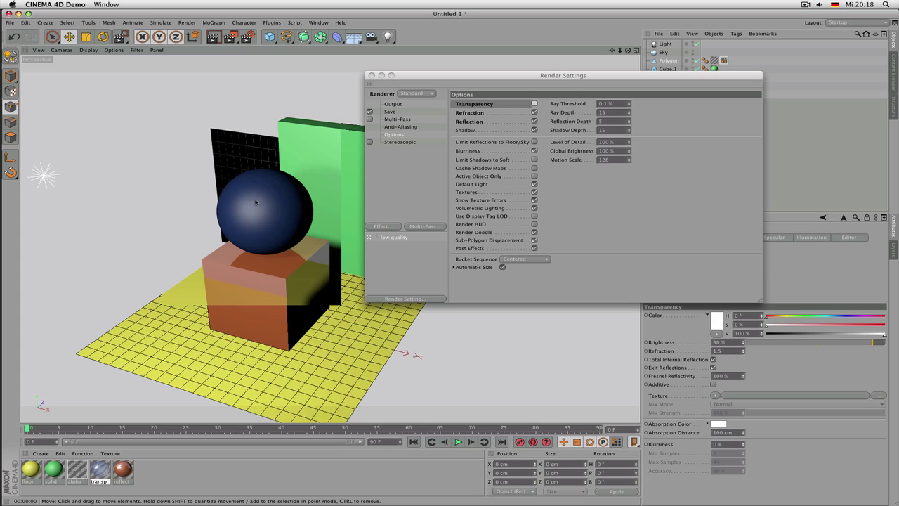
click(535, 104)
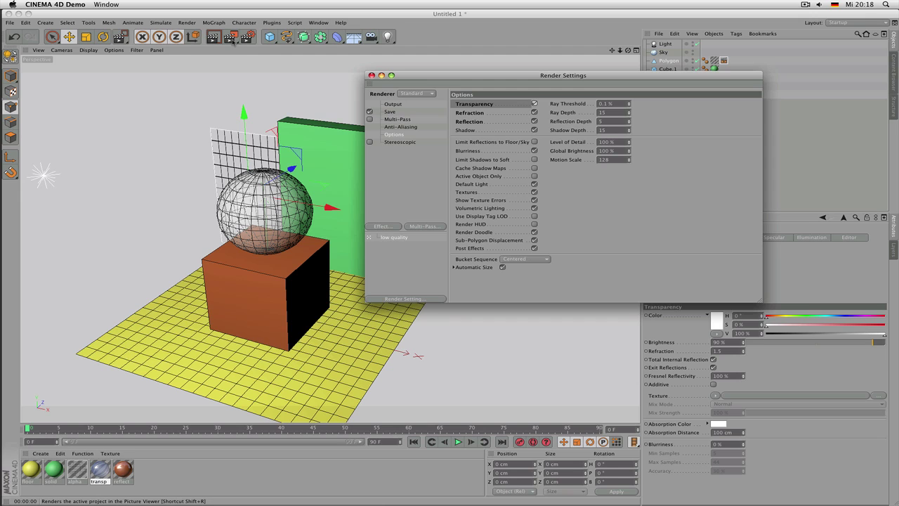
drag(234, 40, 255, 57)
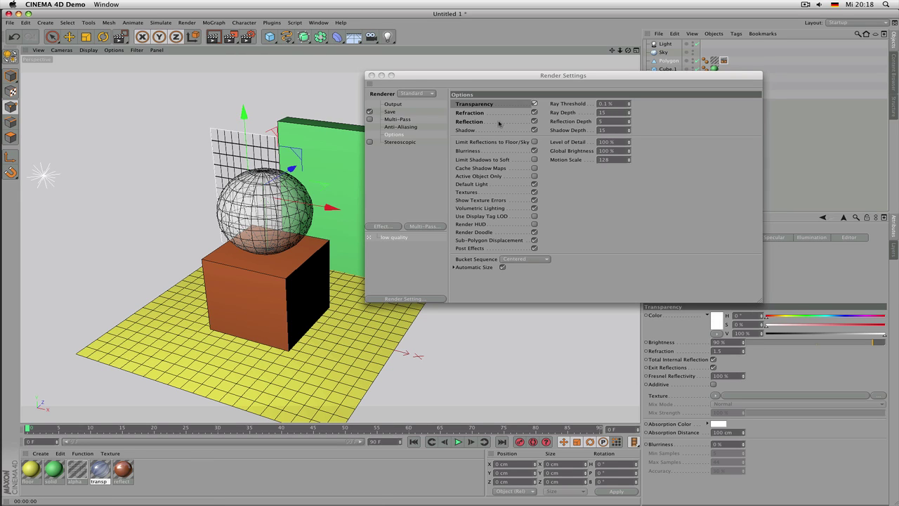
key(super+r)
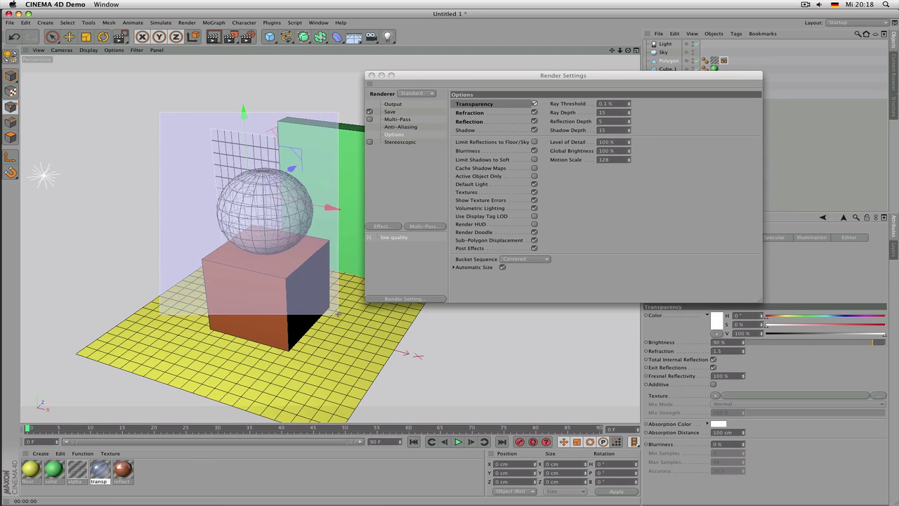
key(e)
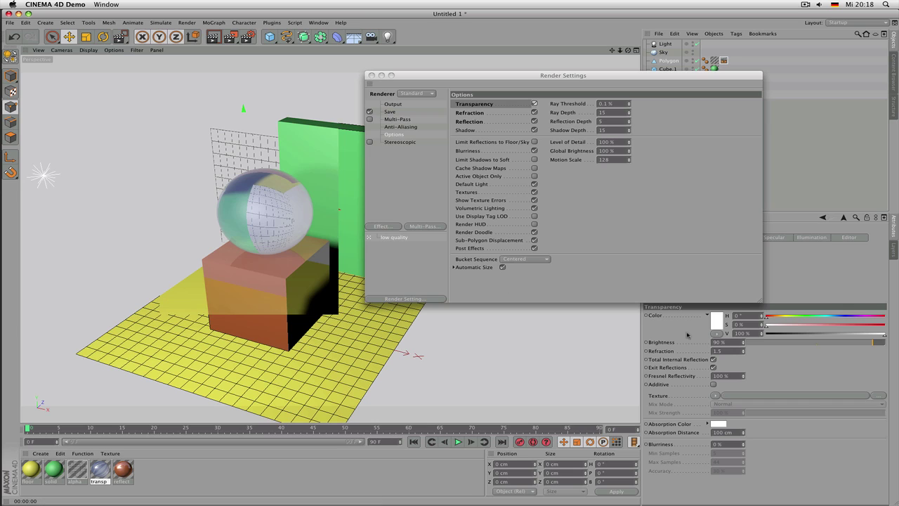
Step: Turn the Refraction render option off, render the region around the sphere and grid, and turn Refraction back on
click(662, 351)
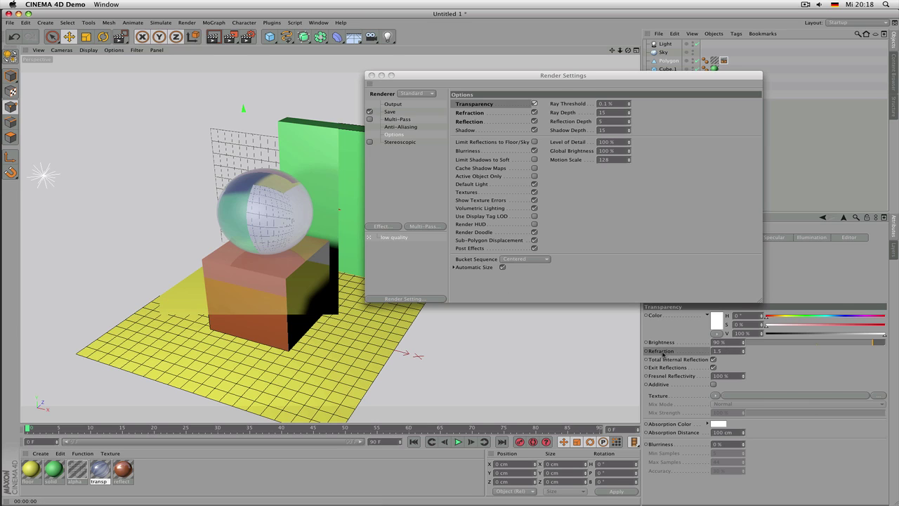
drag(702, 75, 623, 41)
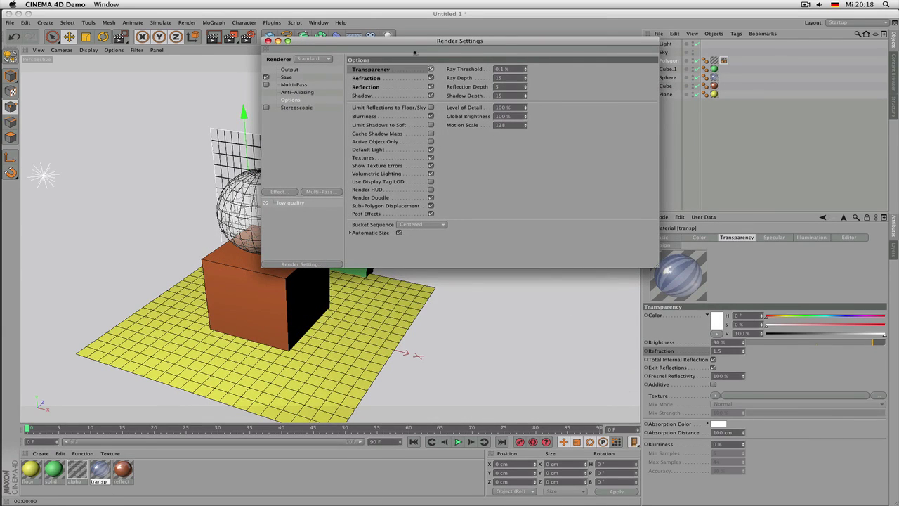
drag(415, 46, 481, 112)
click(497, 142)
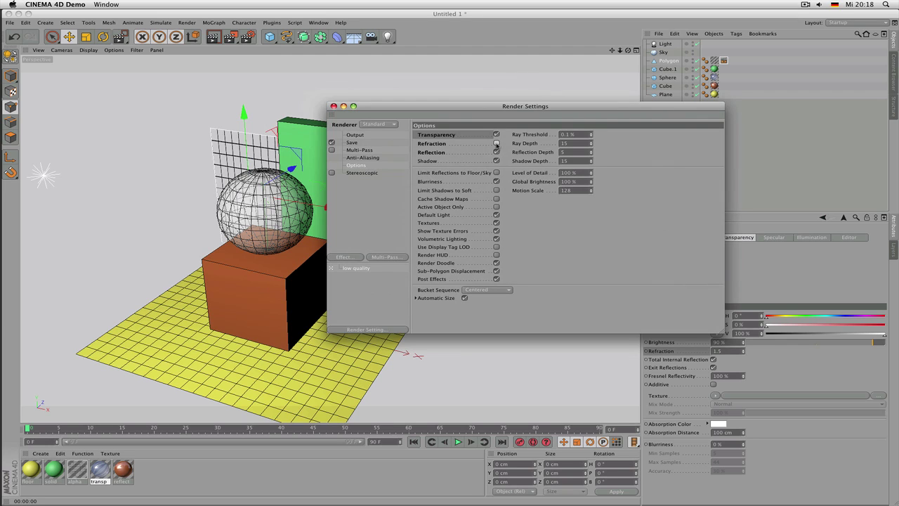
drag(247, 37, 281, 43)
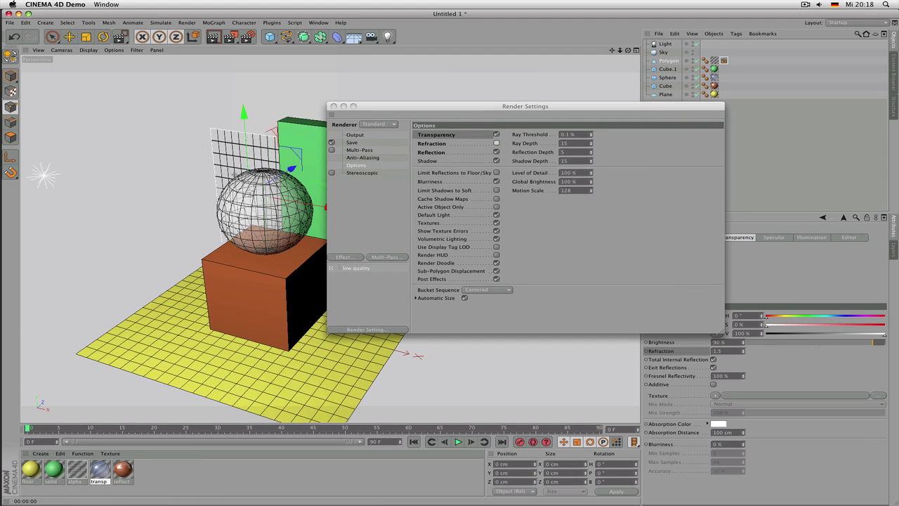
drag(169, 122, 324, 296)
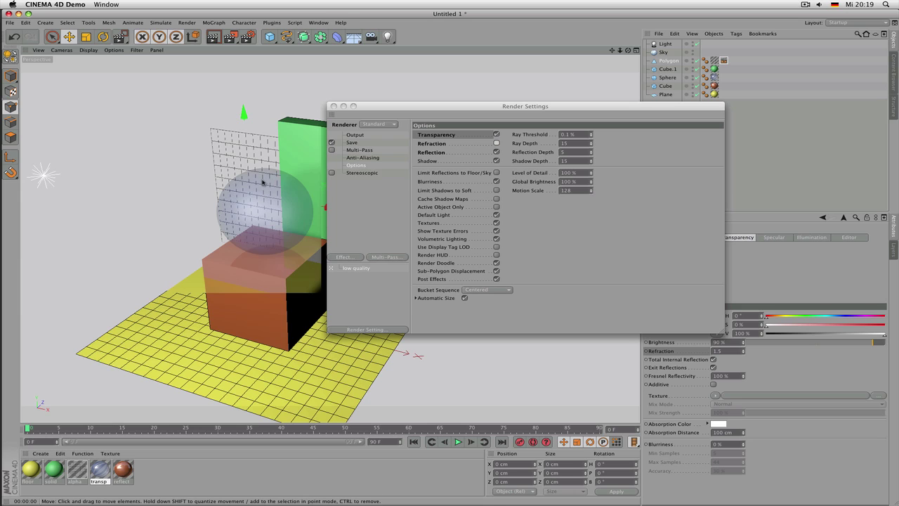
click(496, 143)
click(496, 143)
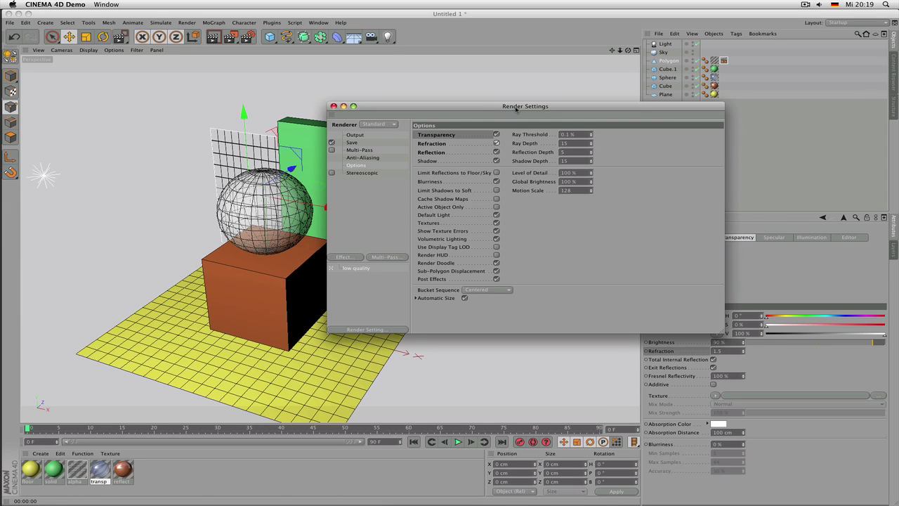
Step: Render a region from the middle of the sphere down over the cube and part of the floor
drag(515, 109, 577, 141)
click(248, 36)
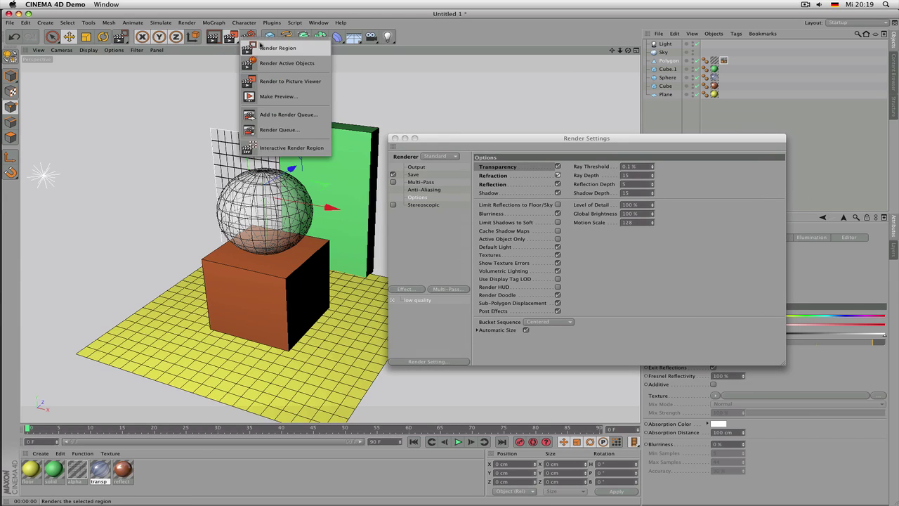
click(277, 48)
drag(162, 187, 354, 380)
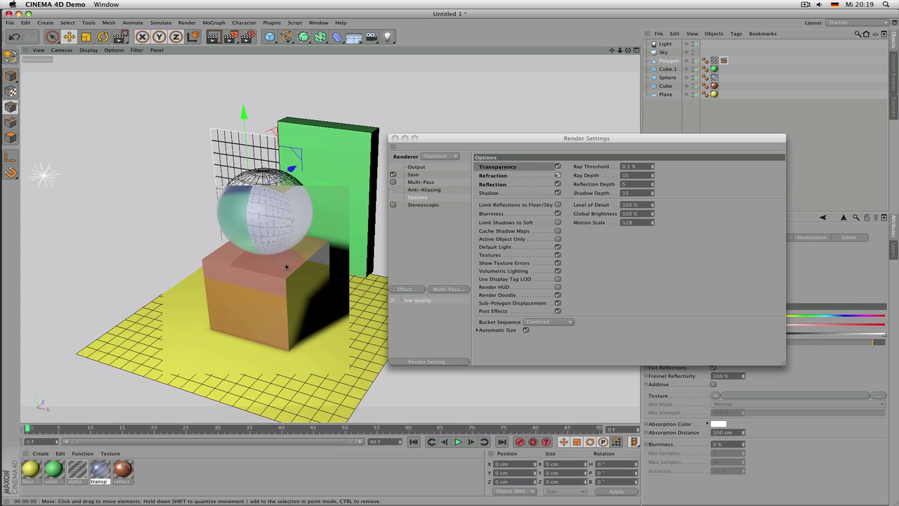
Step: Turn the Reflection render option off, render a region around the sphere, grid and cube, and turn Reflection back on
click(558, 184)
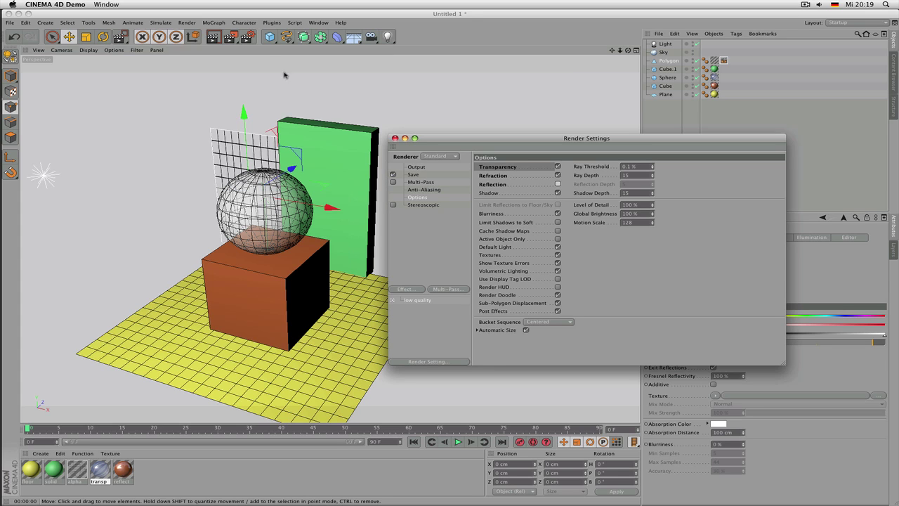
drag(248, 37, 280, 45)
mouse_move(149, 139)
mouse_down()
mouse_move(346, 328)
mouse_move(383, 382)
mouse_up()
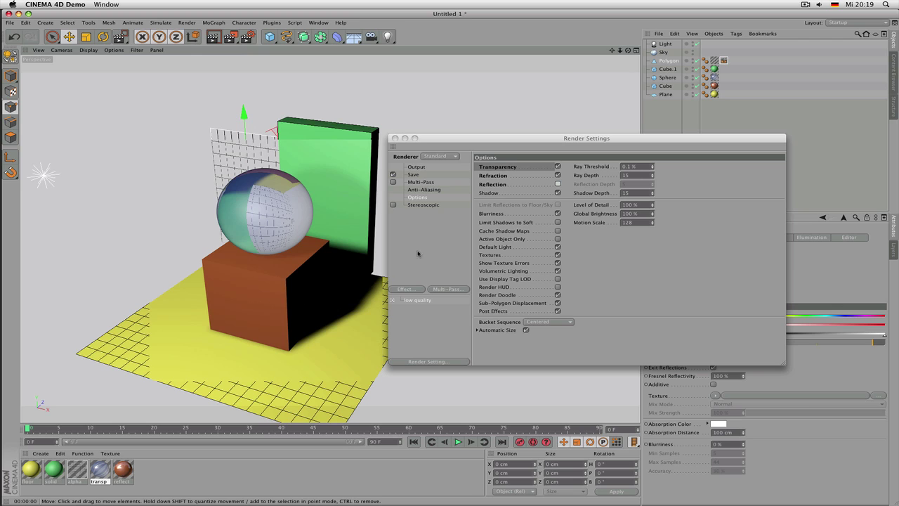
click(557, 184)
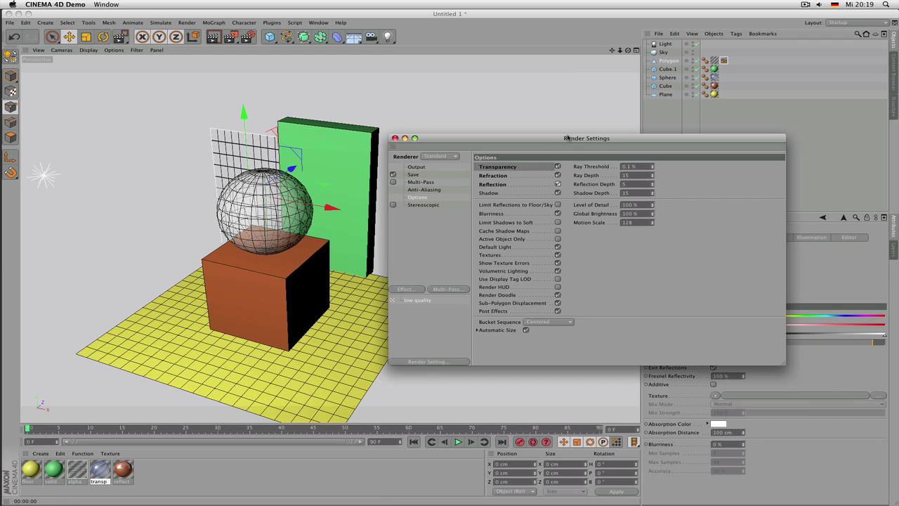
Step: Render a region over nearly the whole scene with Reflection and Shadow enabled
drag(568, 139, 659, 154)
drag(248, 37, 247, 47)
mouse_move(160, 84)
mouse_down()
mouse_move(369, 344)
mouse_move(471, 415)
mouse_move(462, 418)
mouse_up()
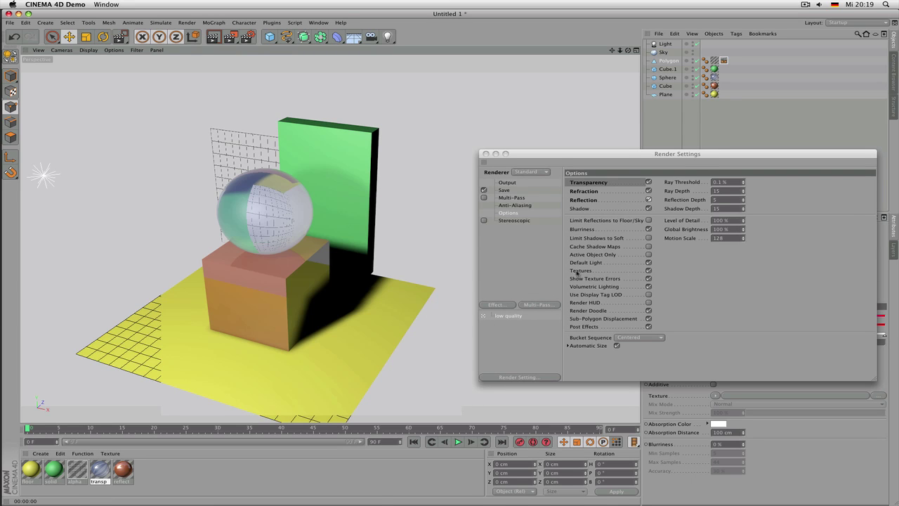
Step: Turn the Shadow render option off, render a region over most of the scene, and turn Shadow back on
click(648, 209)
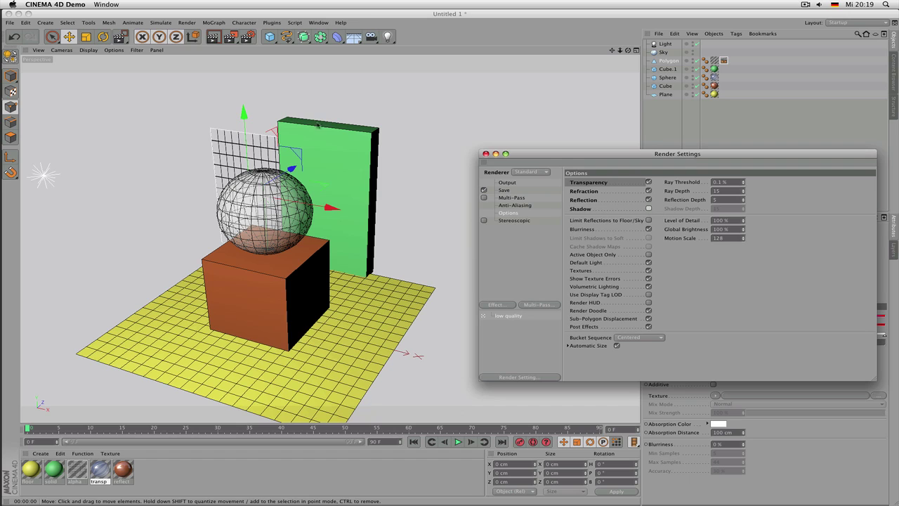
click(249, 38)
click(278, 48)
mouse_move(149, 96)
mouse_down()
mouse_move(273, 238)
mouse_move(458, 399)
mouse_up()
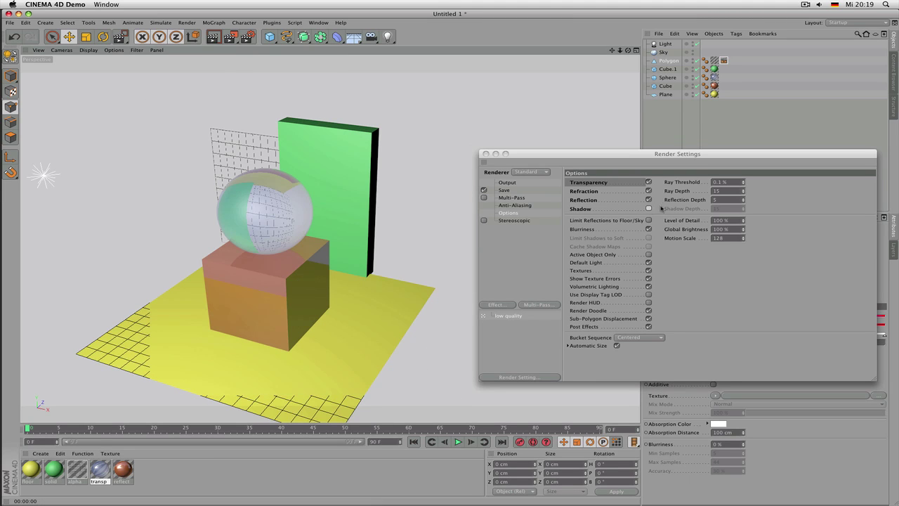
click(648, 208)
drag(679, 156, 611, 147)
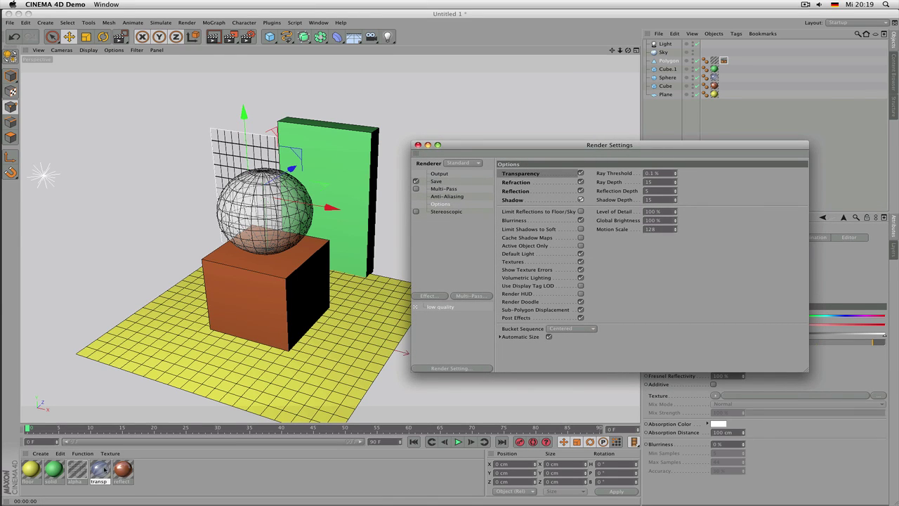
Step: Set the transp material's transparency Blurriness to 10% and render a region around the sphere
drag(656, 144, 632, 41)
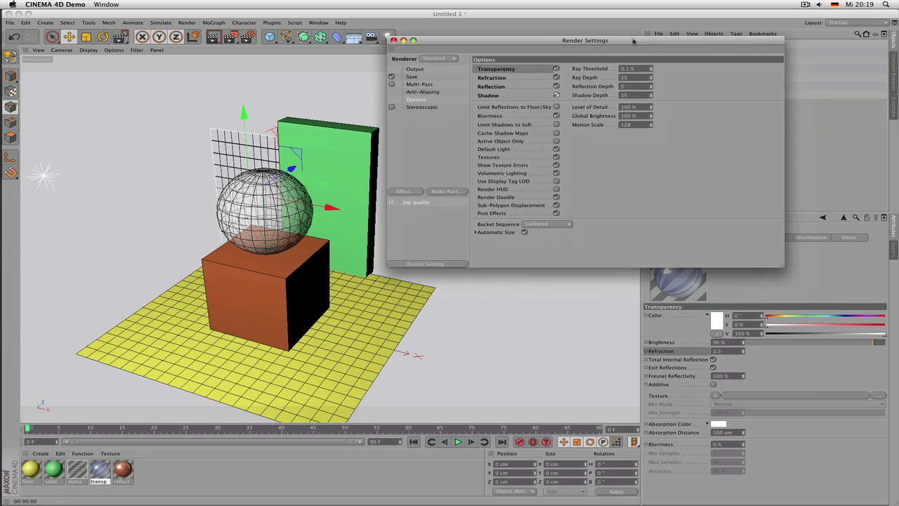
click(736, 444)
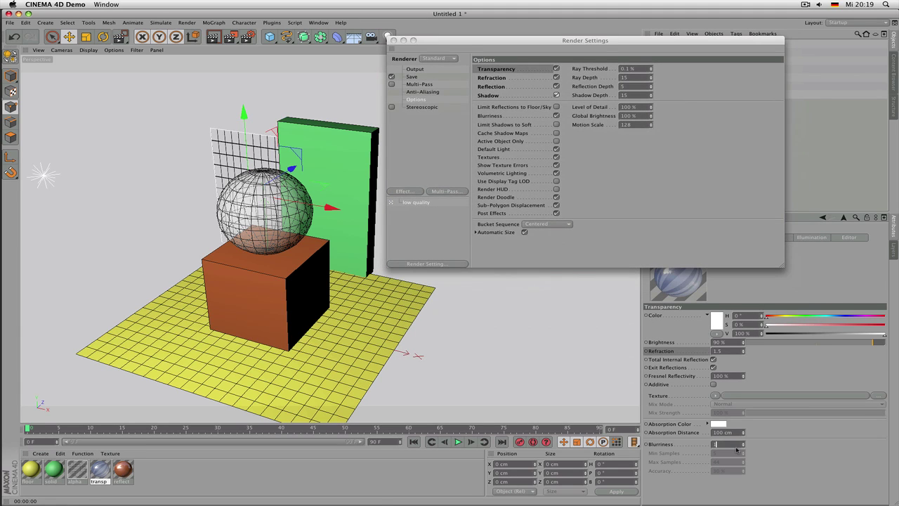
key(Return)
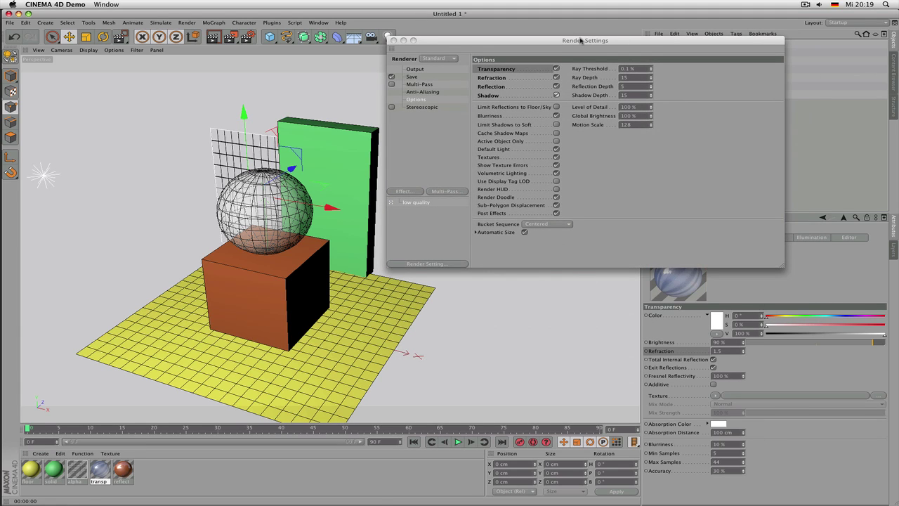
drag(581, 41, 591, 137)
drag(230, 39, 279, 54)
drag(189, 144, 334, 266)
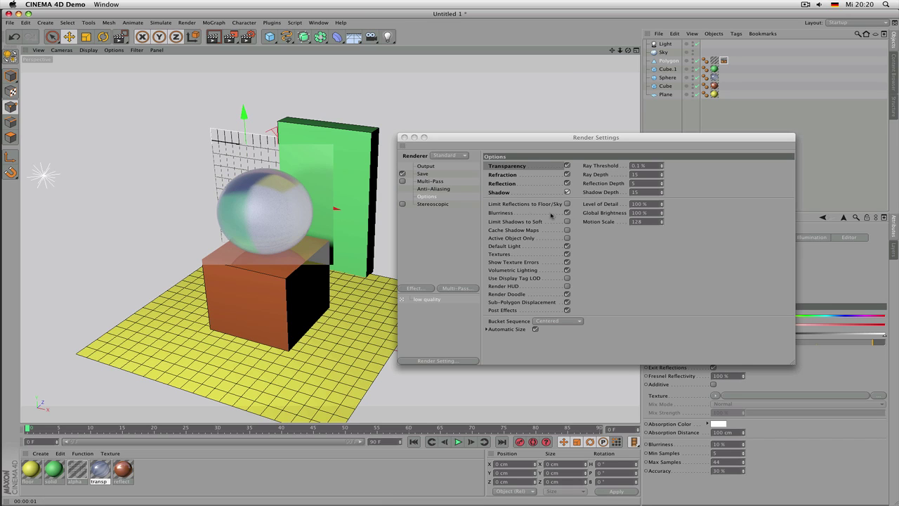
Step: Select the Blurriness render option and render a region over most of the sphere and the grid with it on
click(532, 213)
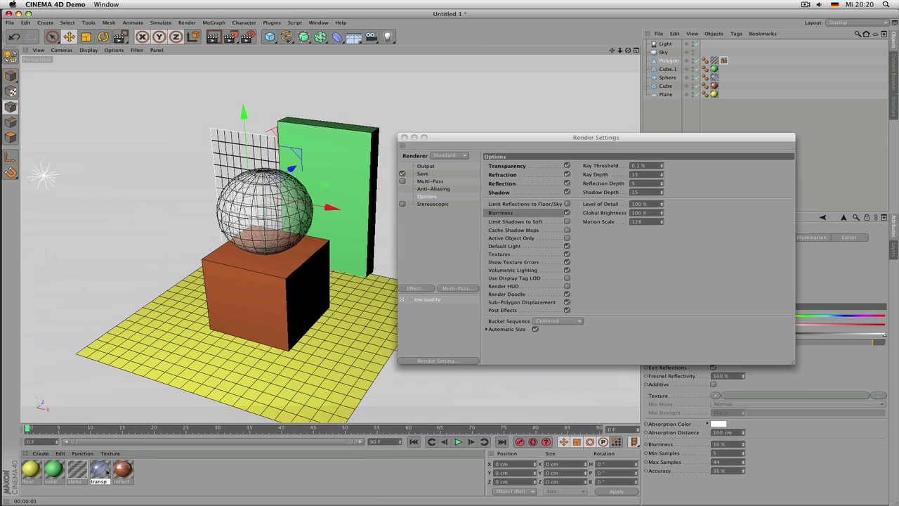
drag(230, 36, 253, 44)
drag(182, 137, 298, 274)
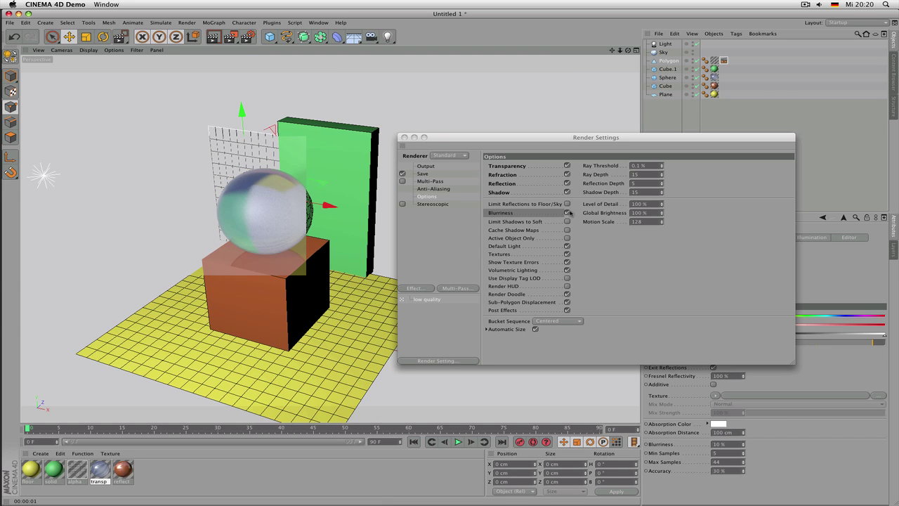
Step: Turn the Blurriness render option off and render the region around the sphere and grid
click(569, 213)
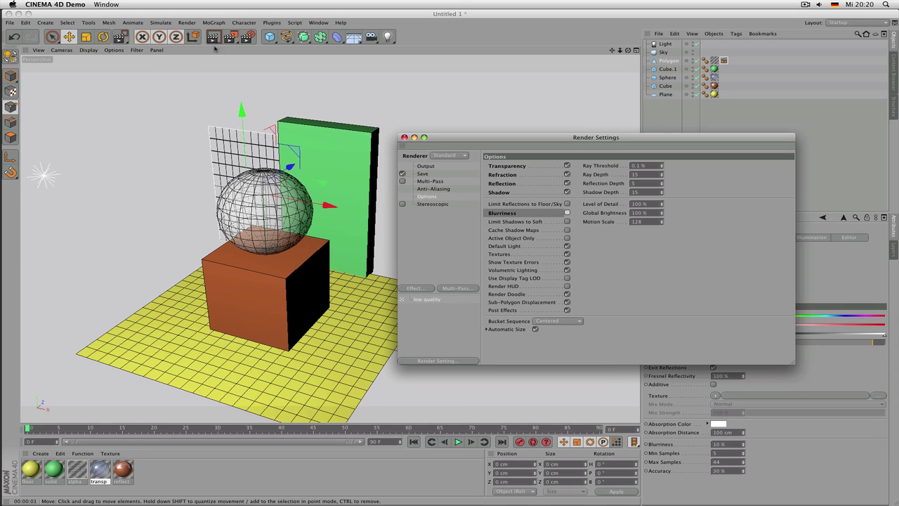
click(252, 65)
drag(171, 134, 338, 266)
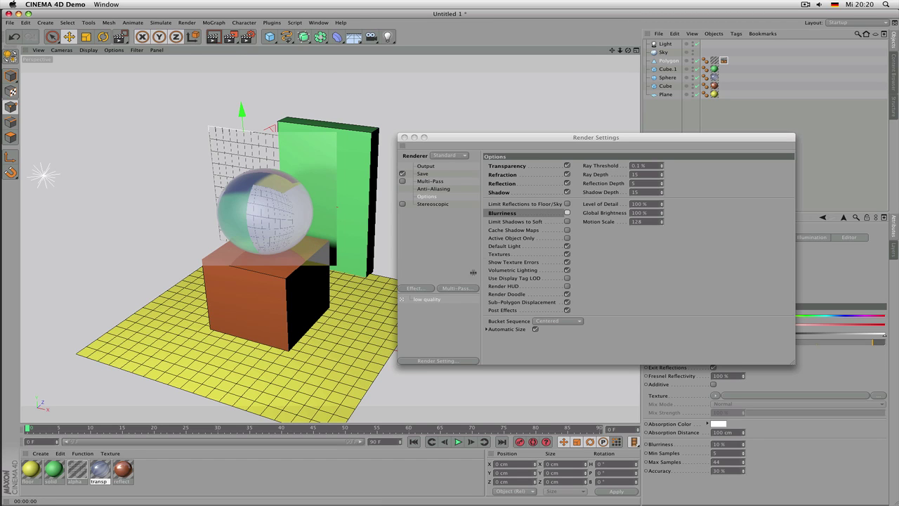
Step: Add a new render setting below low quality and rename it hi
click(440, 306)
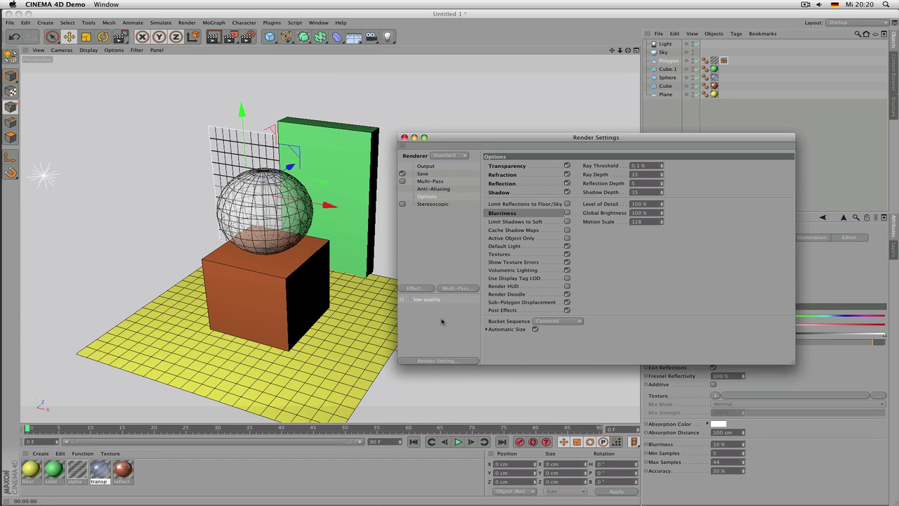
click(444, 361)
click(491, 361)
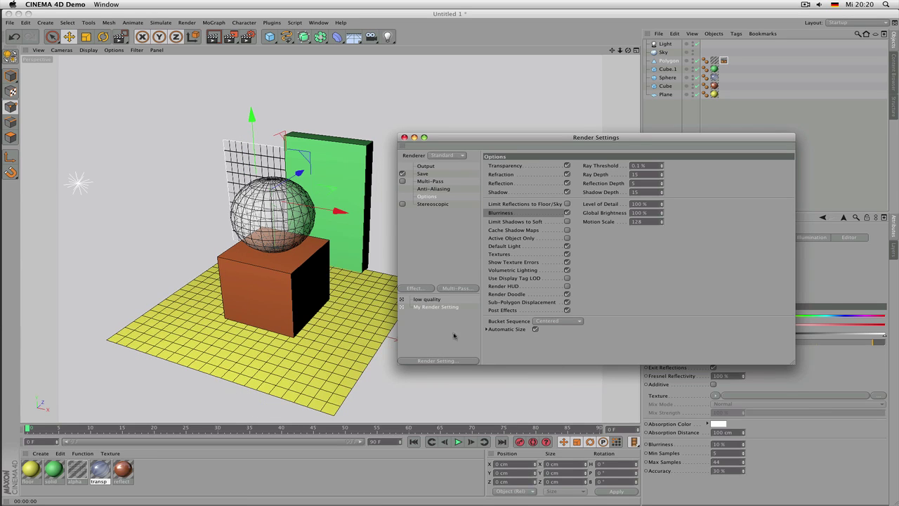
double_click(436, 307)
text(hi)
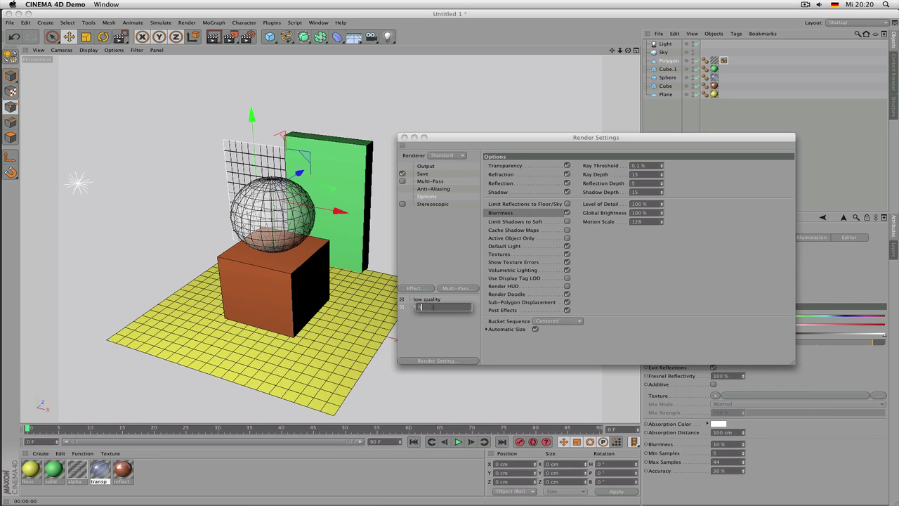
key(Return)
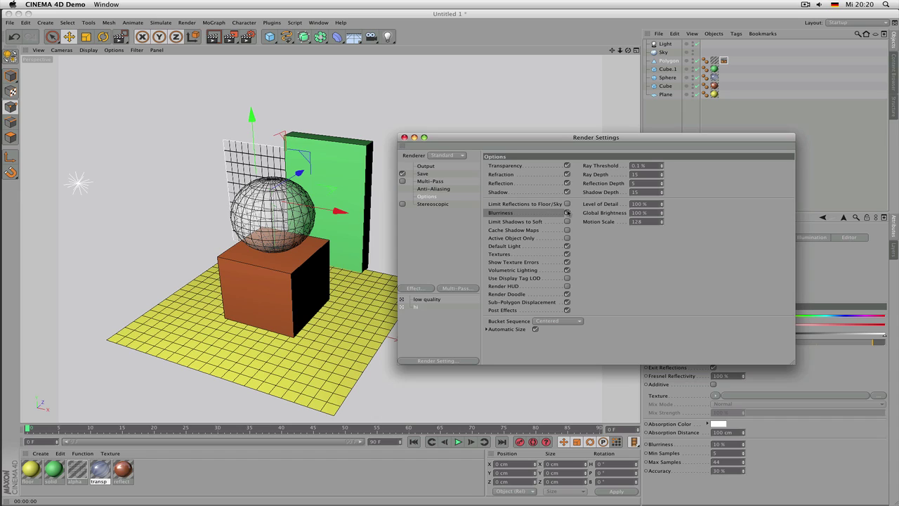
Step: Switch between the low quality and hi render settings to compare their options, and delete the hi setting
click(421, 307)
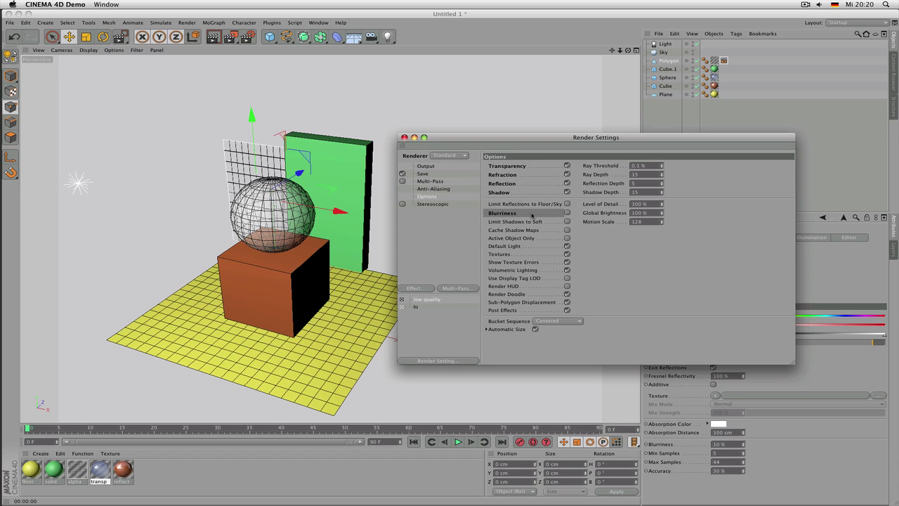
click(416, 301)
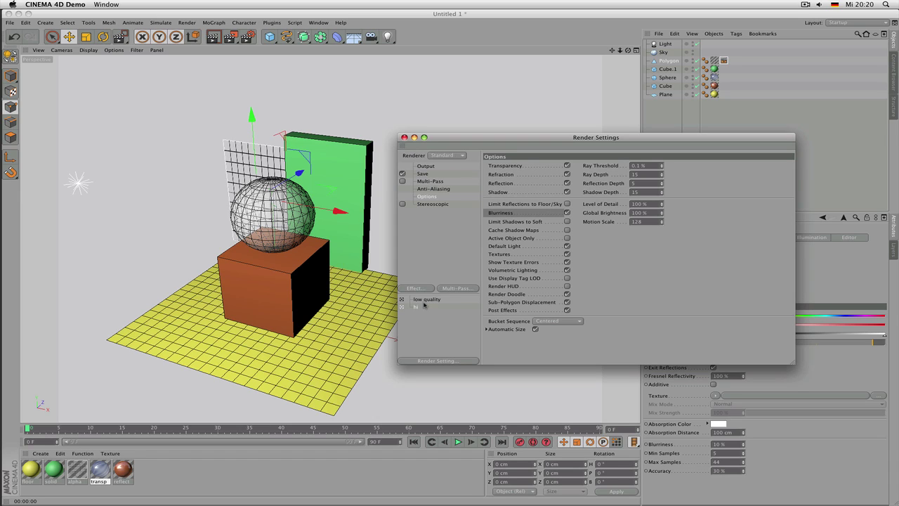
drag(417, 308, 432, 301)
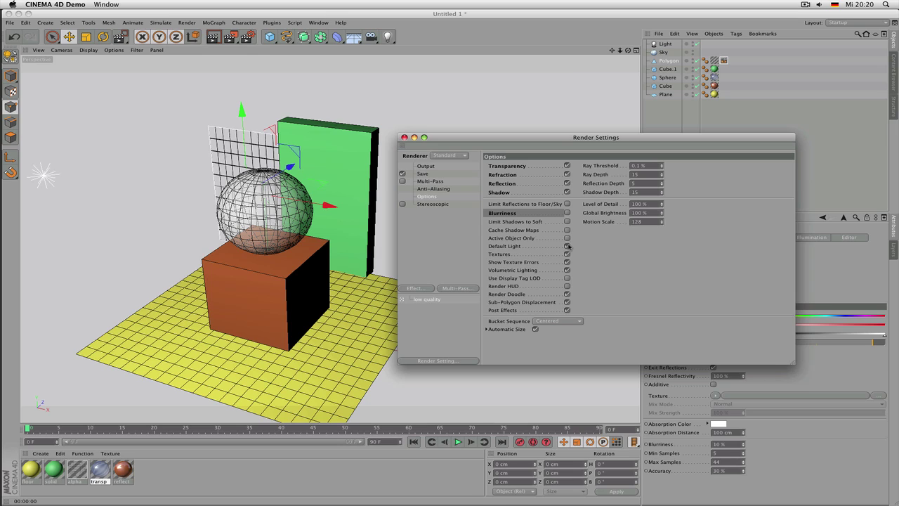
Step: Disable the Light object and render a region over the sphere, cube and floor with Default Light on
click(568, 245)
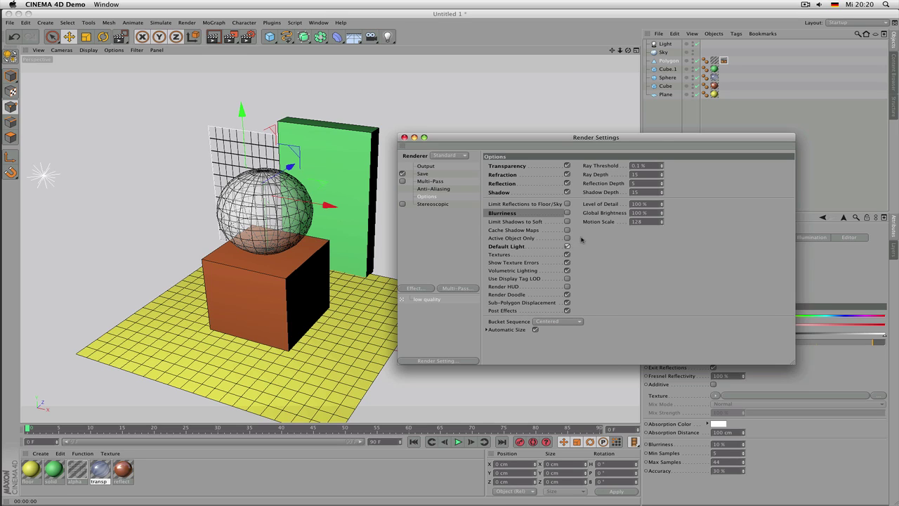
click(696, 44)
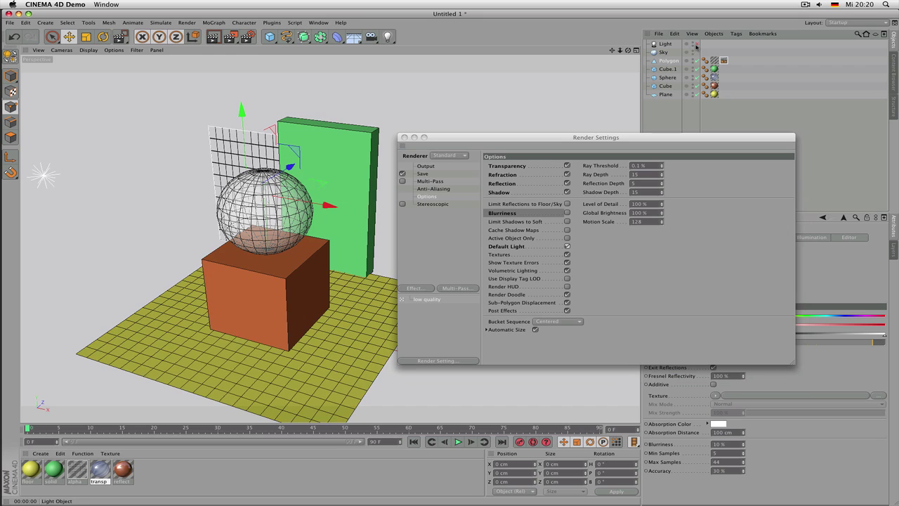
drag(229, 36, 267, 123)
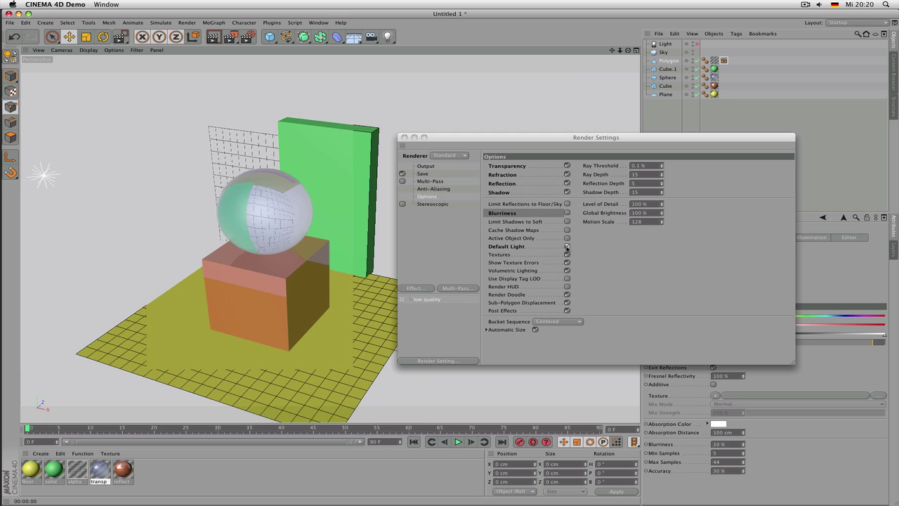
Step: Turn the Default Light render option off, render a region over most of the scene, and turn Default Light back on
click(567, 247)
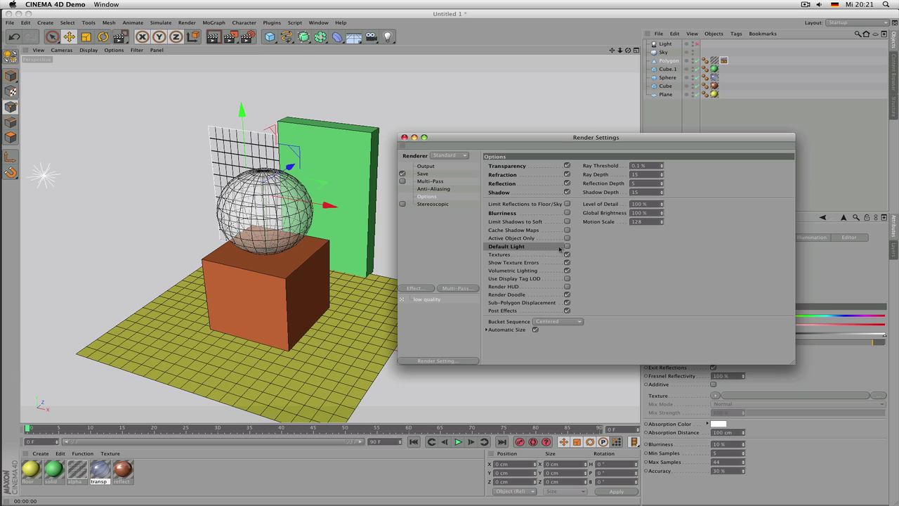
click(247, 37)
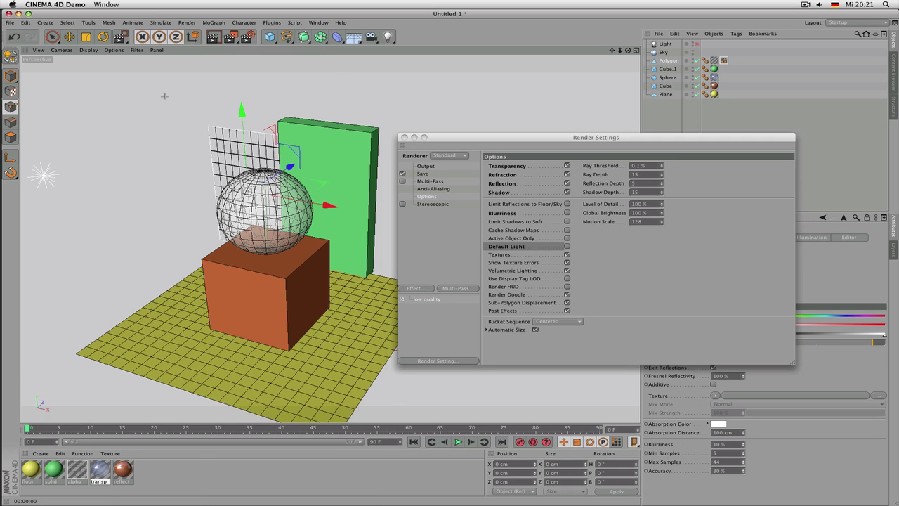
drag(139, 77, 406, 413)
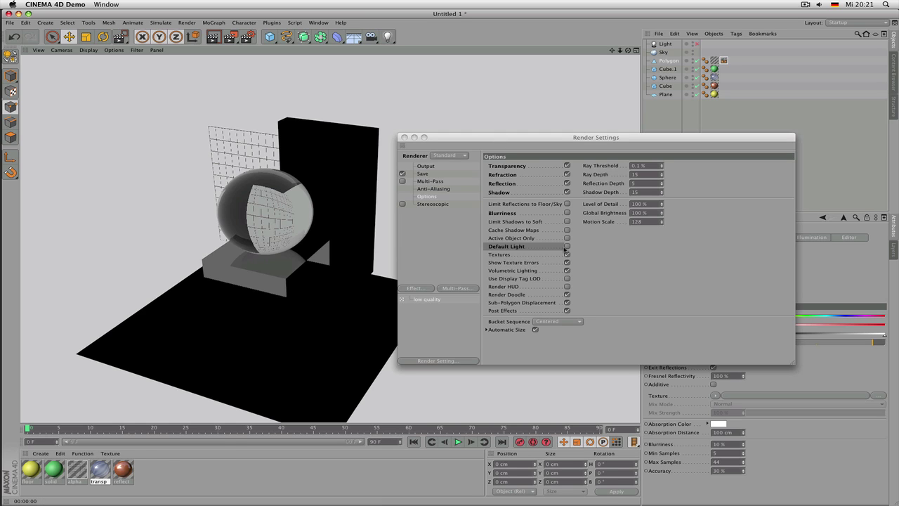
click(567, 246)
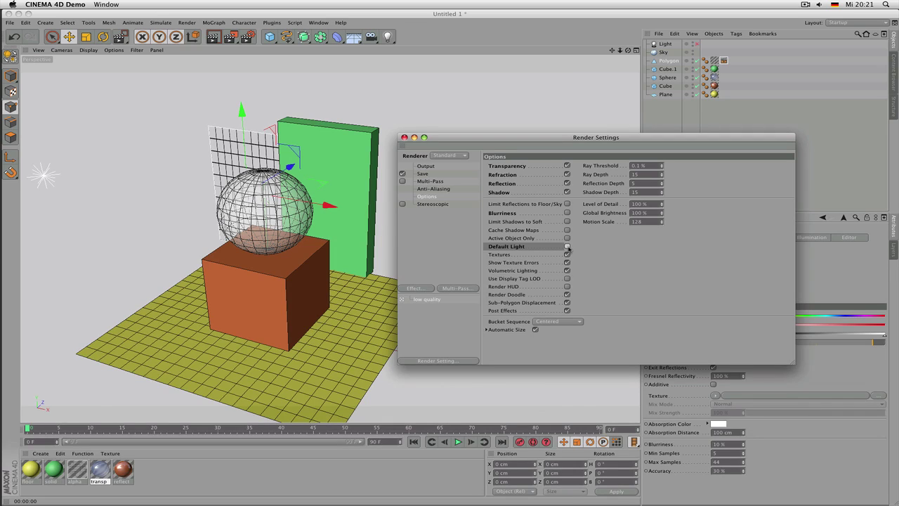
Step: Enable and select the scene's Light object, with Default Light kept off in the render options
click(693, 45)
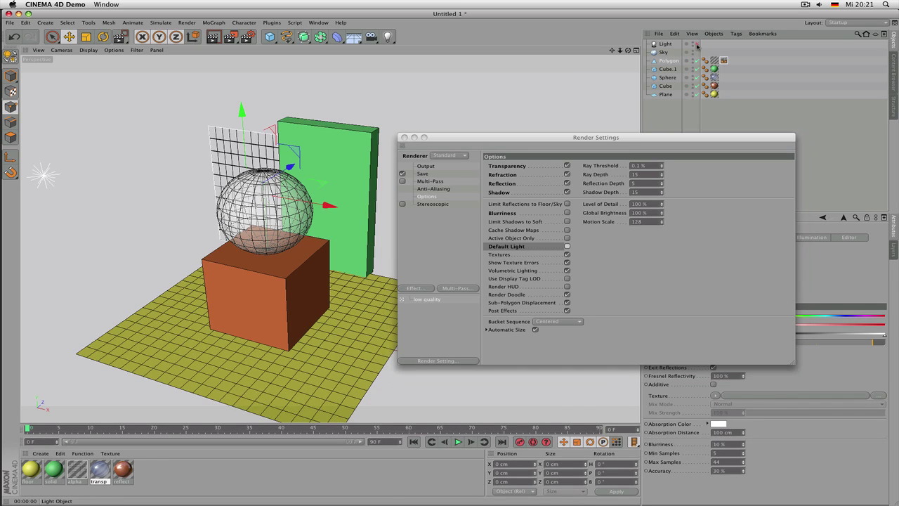
click(664, 44)
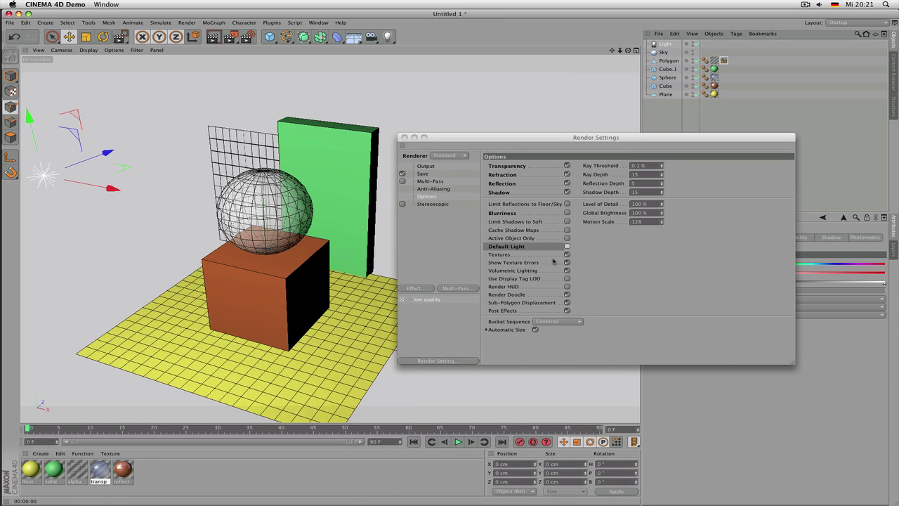
click(567, 247)
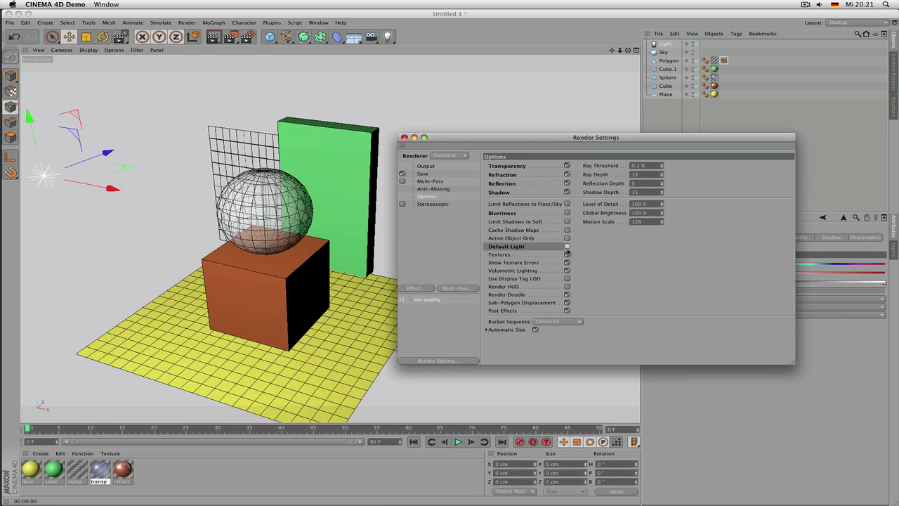
Step: Try rendering the view with Textures disabled in the render options, and re-enable Textures
click(567, 254)
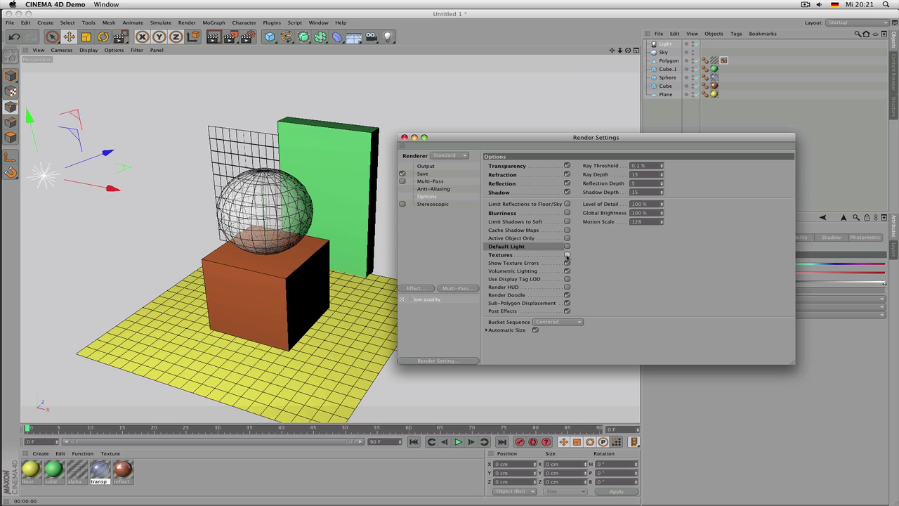
key(super+r)
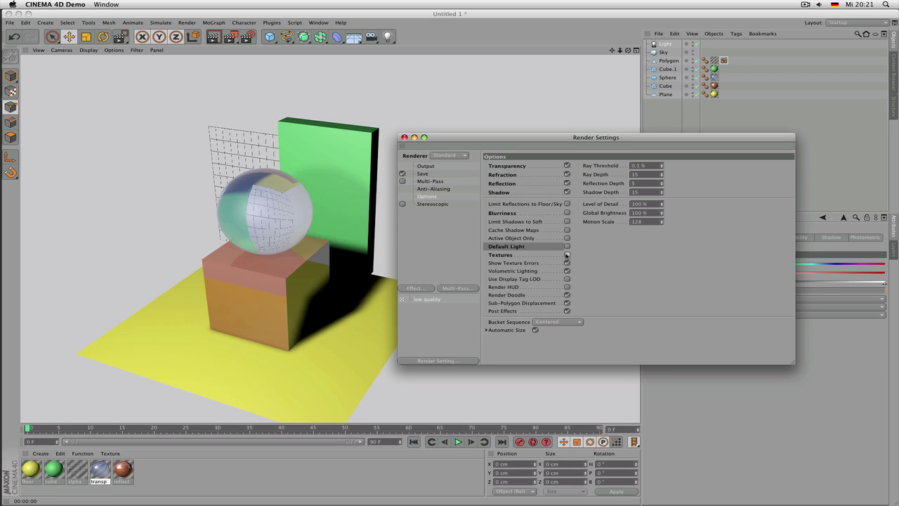
click(567, 254)
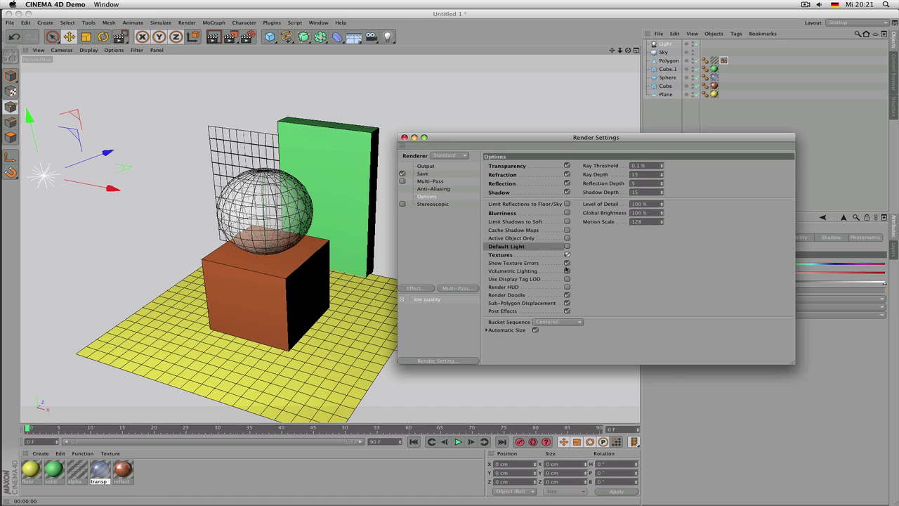
Step: Disable Volumetric Lighting, Sub-Polygon Displacement and Post Effects in the render options, and enable Blurriness
click(566, 263)
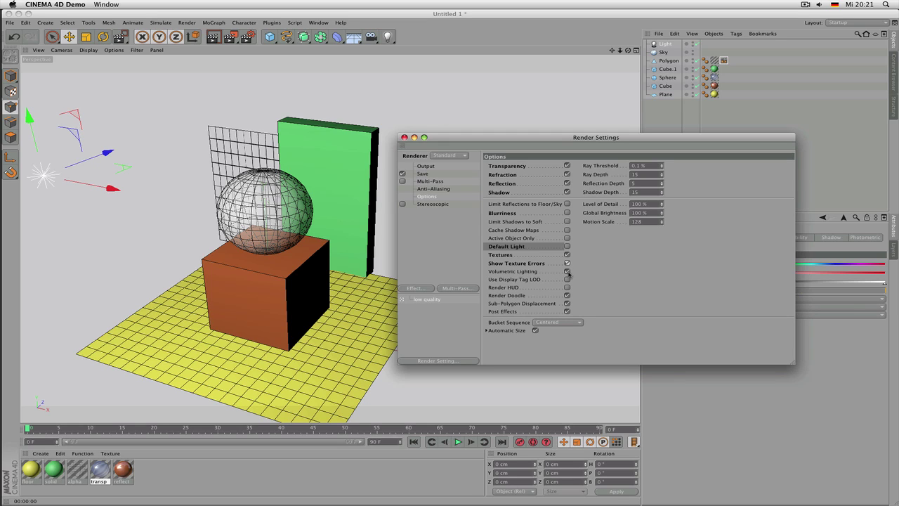
click(567, 271)
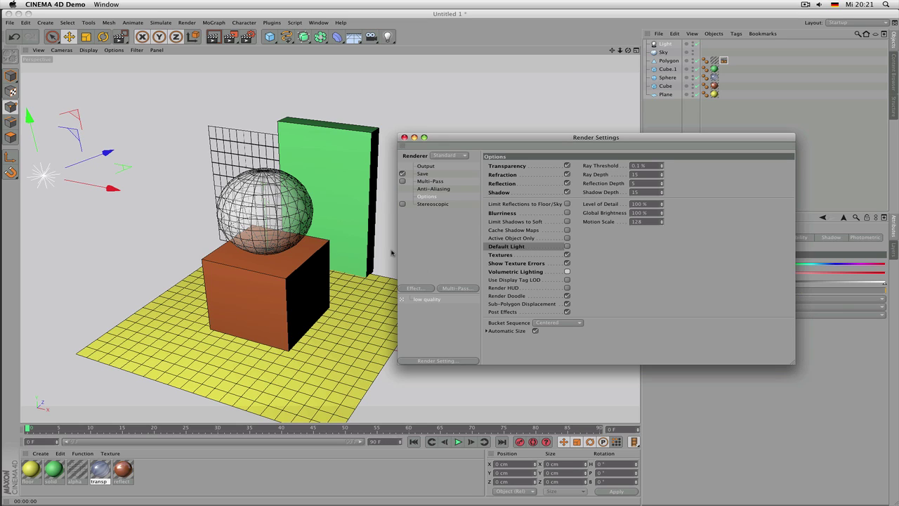
click(567, 303)
click(568, 312)
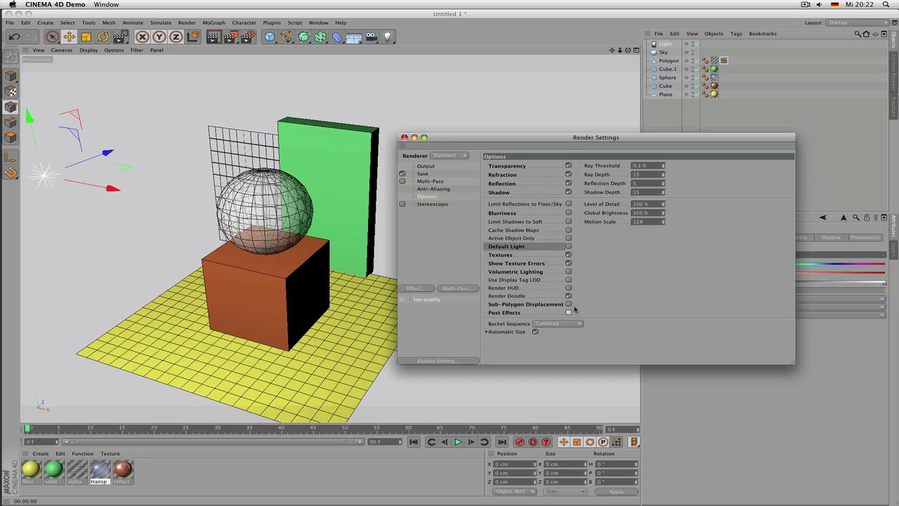
click(568, 272)
Step: Set the reflect material's reflection Blurriness to 40% and its Min Samples to 80
click(129, 477)
drag(749, 137, 591, 37)
click(697, 383)
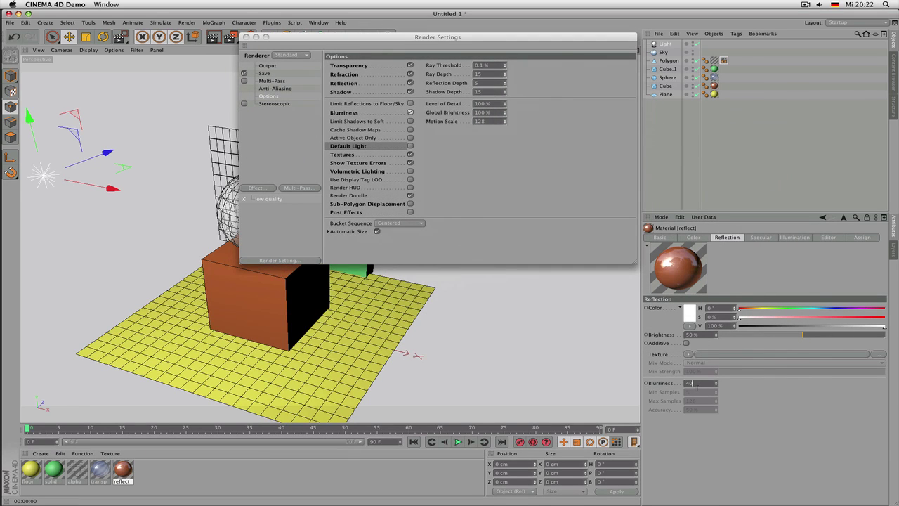
text(40)
key(Tab)
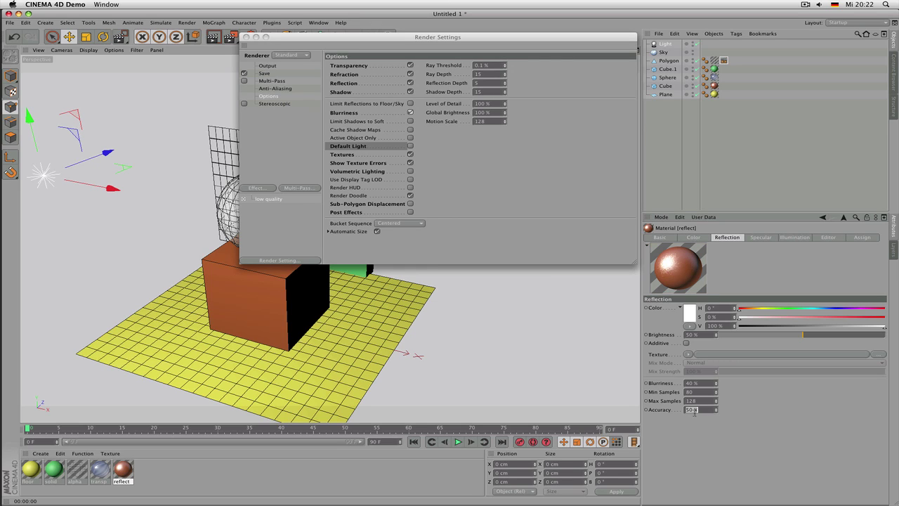
Step: Set the reflect material's reflection Max Samples to 300 and Accuracy to 95%
text(90)
click(709, 400)
double_click(703, 383)
double_click(708, 402)
text(300)
double_click(703, 410)
text(95)
key(Return)
Step: Render the viewport framed closely on the reflective cube to examine the blurred reflections
drag(417, 38, 609, 170)
scroll(285, 259, up, 5)
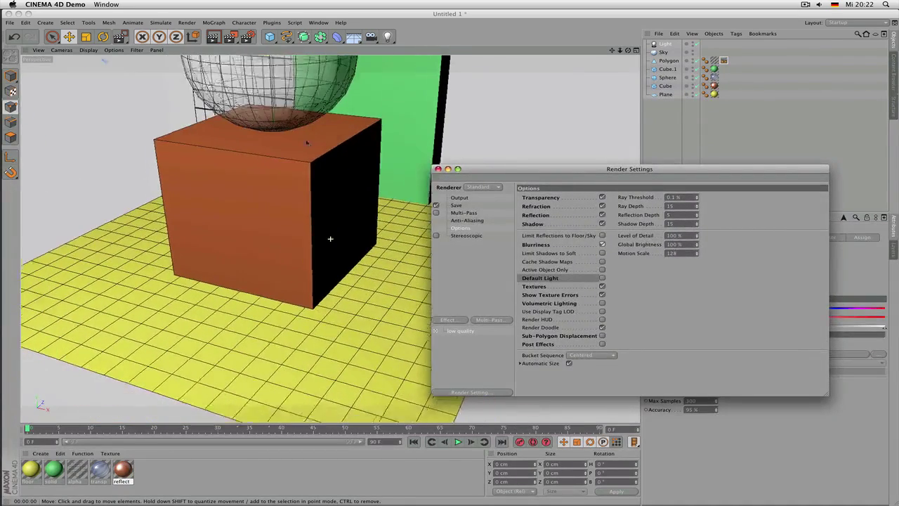
alt+middle_drag(306, 142, 297, 147)
drag(478, 168, 509, 194)
click(273, 184)
key(super+r)
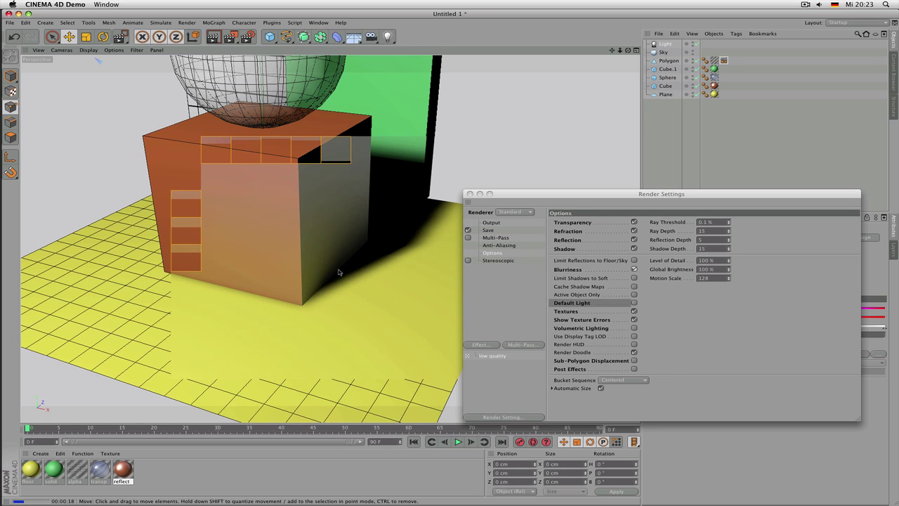
Step: Set the render Bucket Sequence to Left to Right and render the viewport
drag(567, 194, 507, 138)
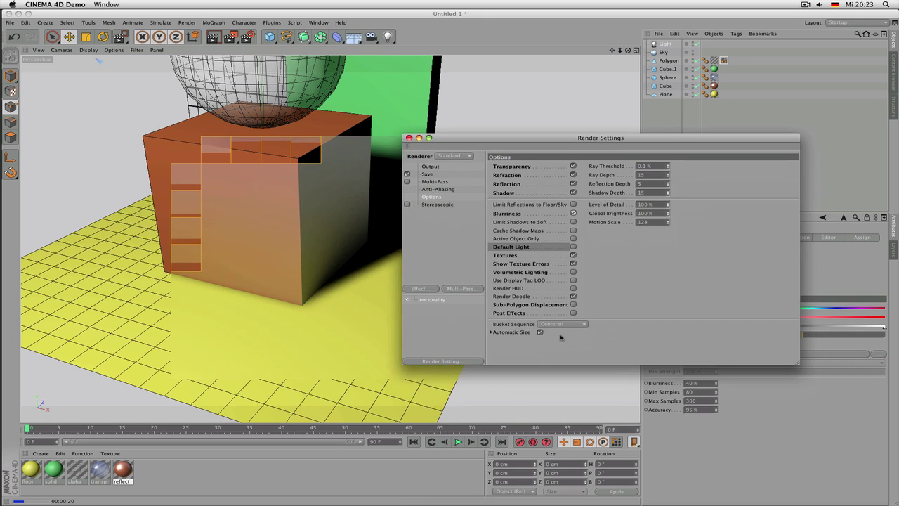
click(565, 323)
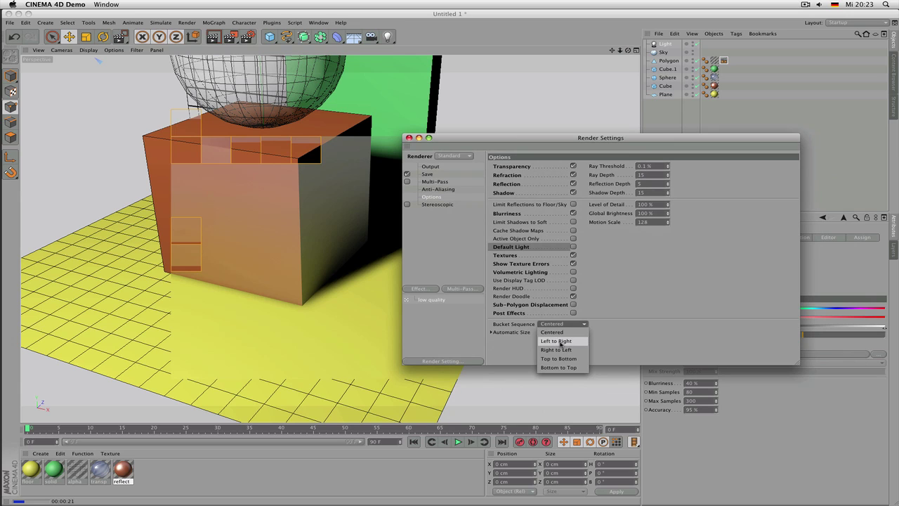
click(560, 343)
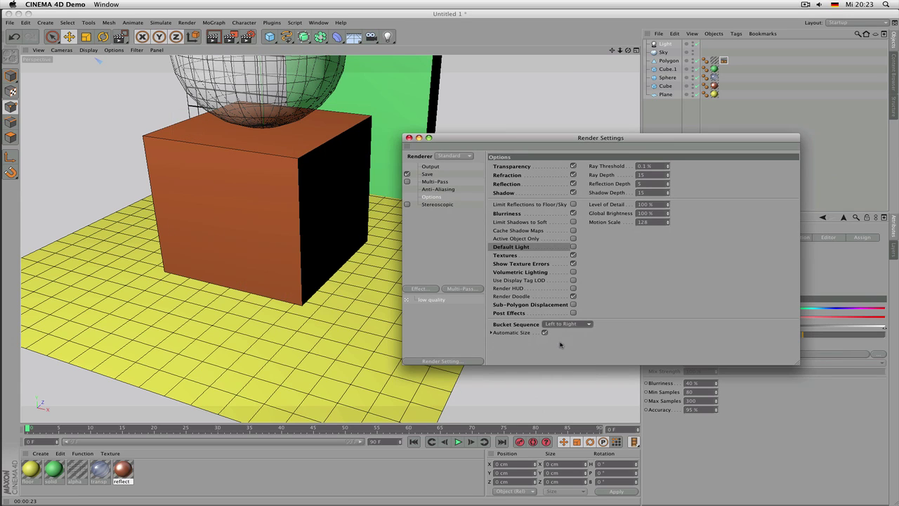
click(285, 251)
key(super+r)
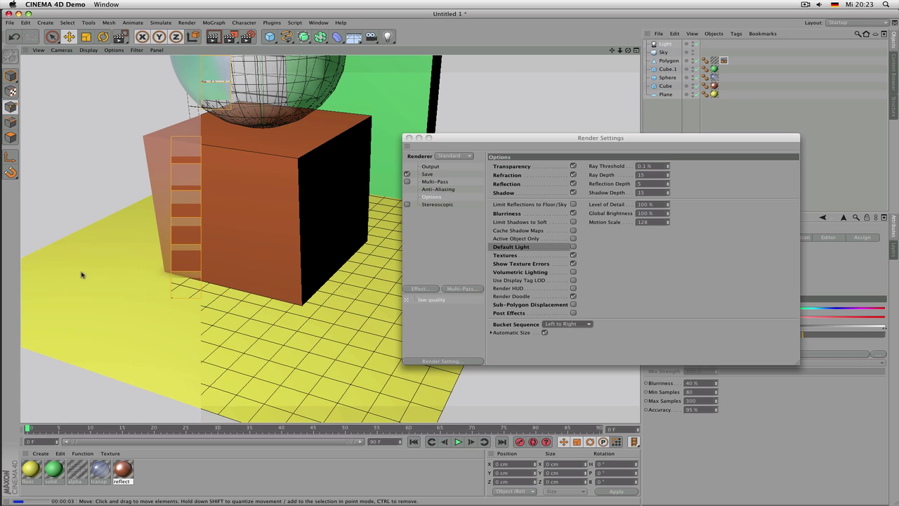
Step: Render the viewport again with the Left to Right sequence and examine the order in which the buckets are processed
drag(471, 137, 417, 354)
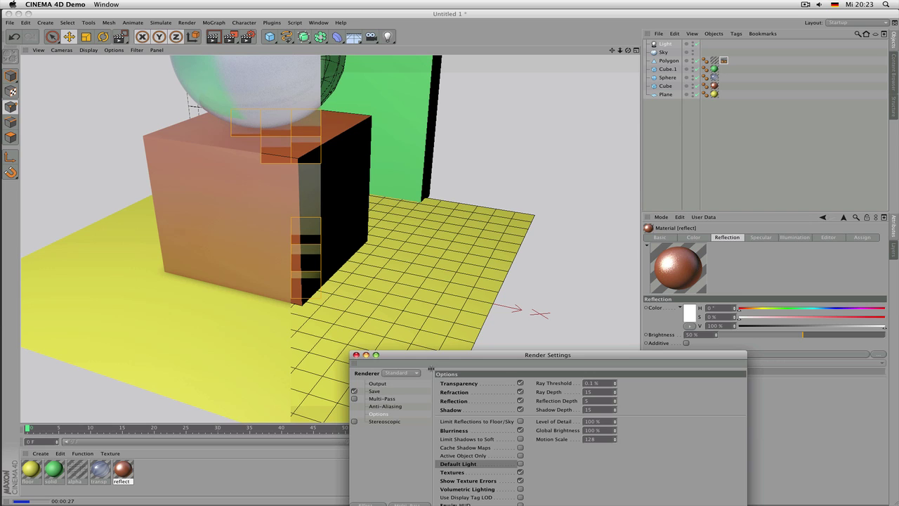
drag(430, 356, 422, 311)
click(369, 337)
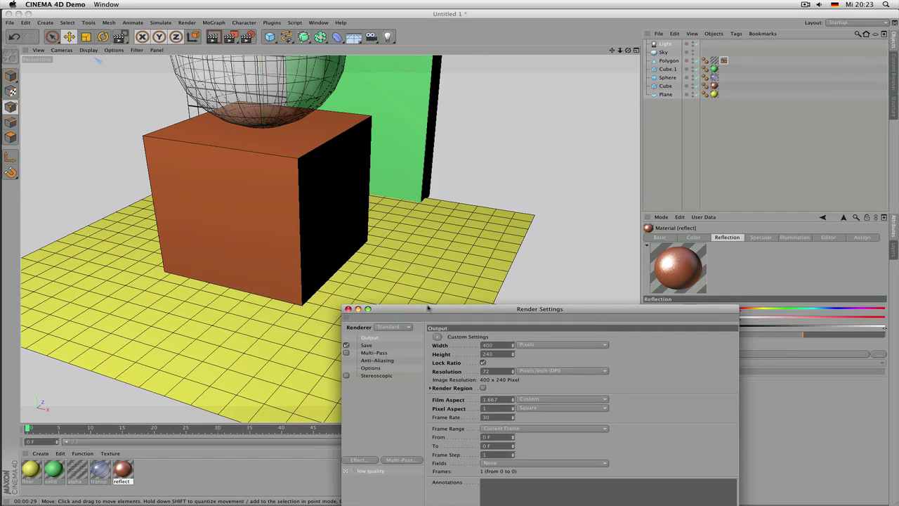
click(377, 368)
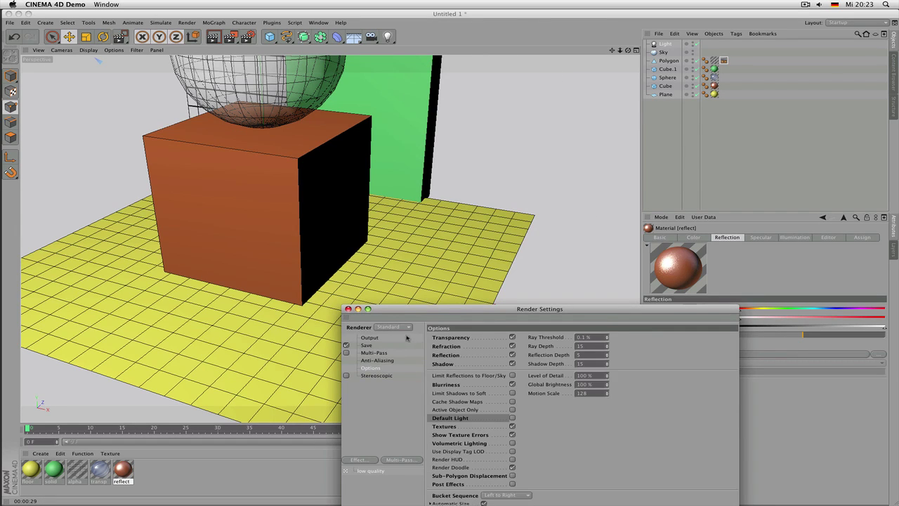
drag(434, 311, 438, 171)
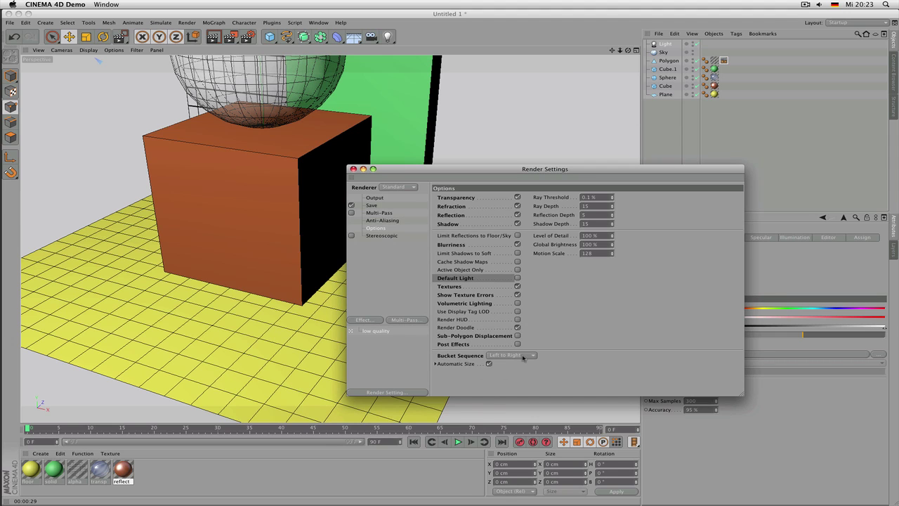
click(292, 299)
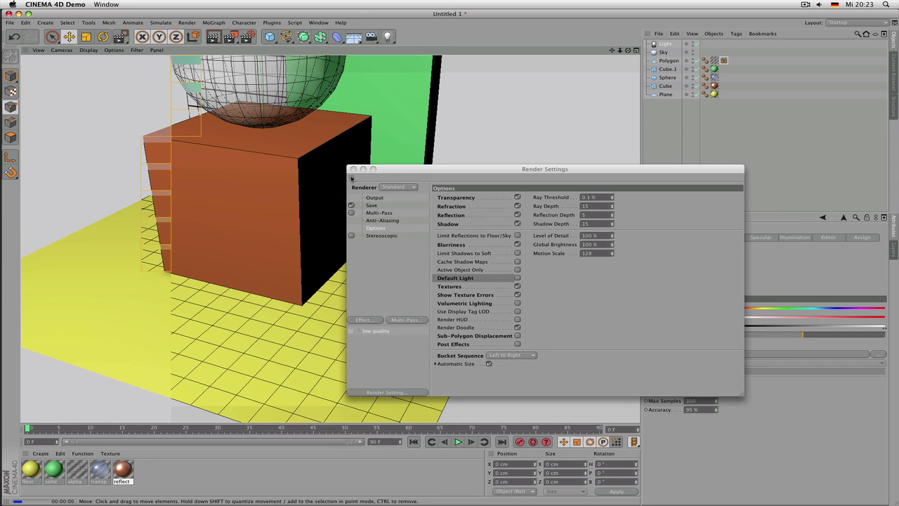
drag(395, 172, 351, 378)
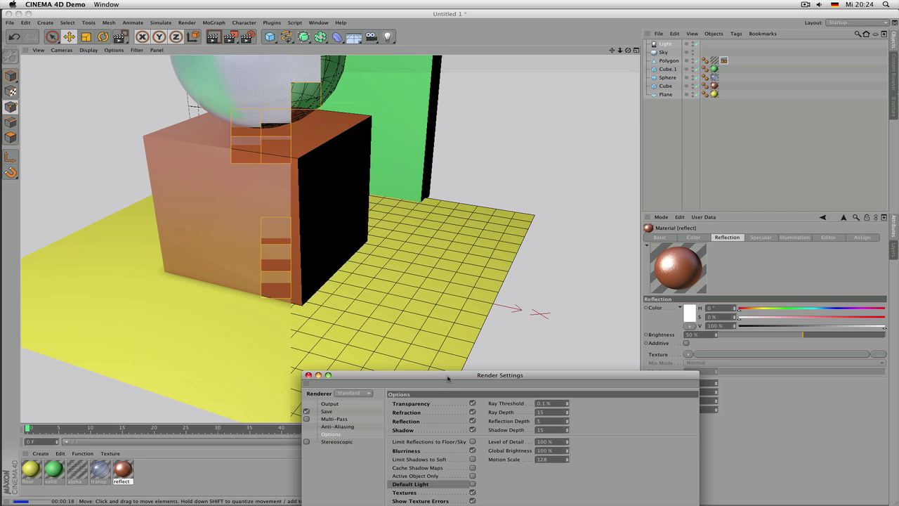
drag(448, 380, 452, 186)
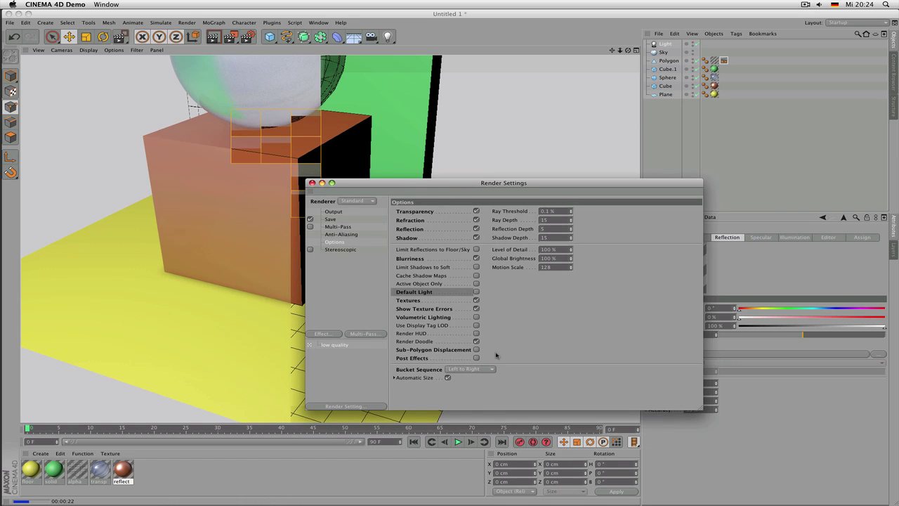
Step: Set the Bucket Sequence to Top to Bottom and render the viewport
click(484, 370)
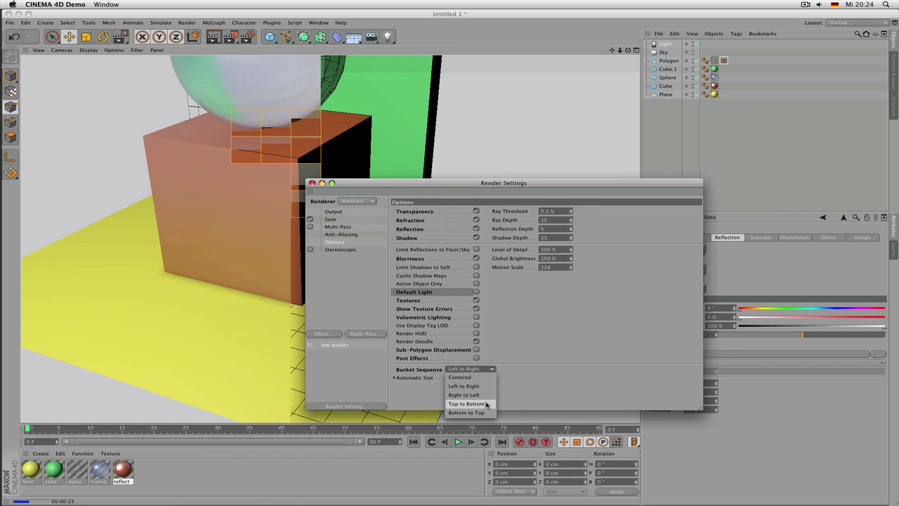
click(486, 405)
click(173, 255)
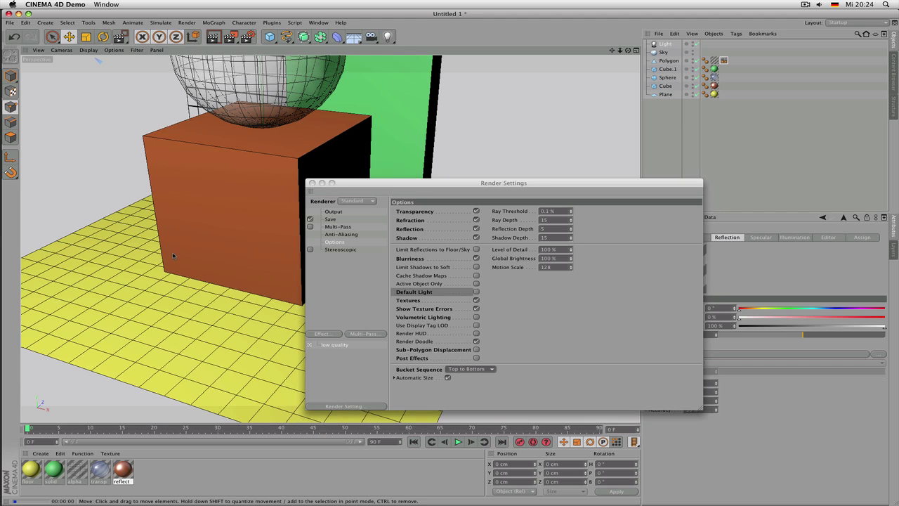
key(ctrl+r)
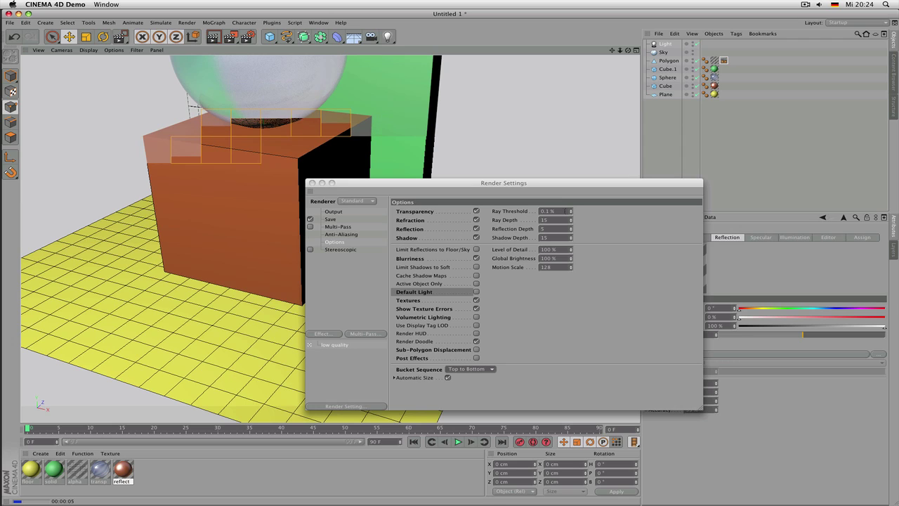
Step: Try Ray Threshold values of 50% and 15% in the render options, and return the threshold to 0.1%
click(564, 211)
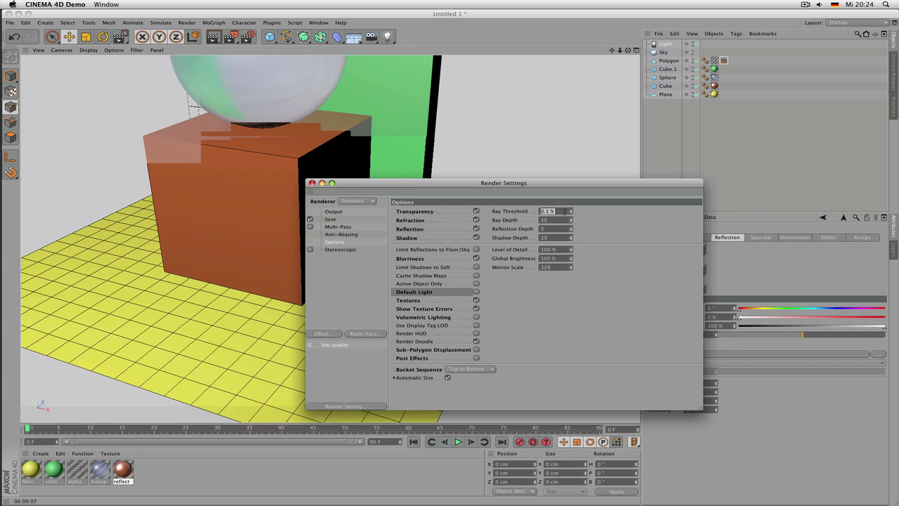
text(50)
key(Return)
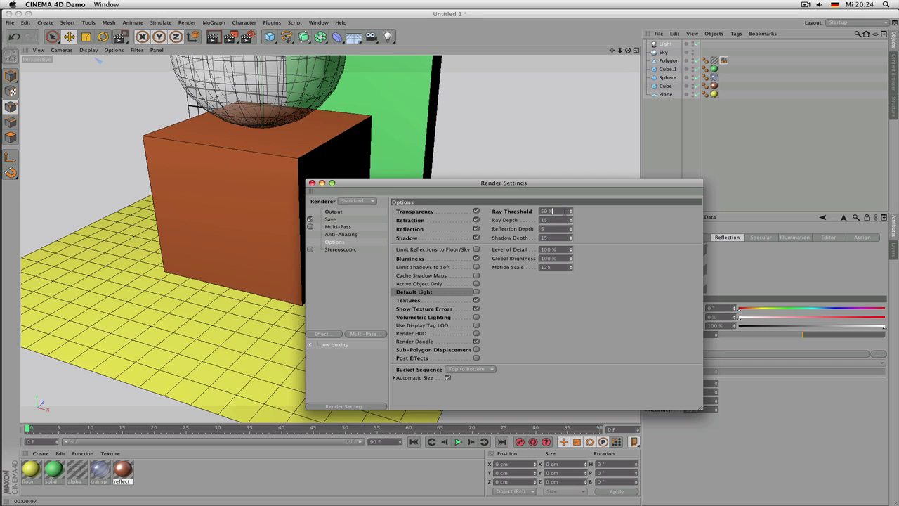
double_click(563, 212)
text(15)
key(Return)
double_click(554, 210)
text(0)
text(1)
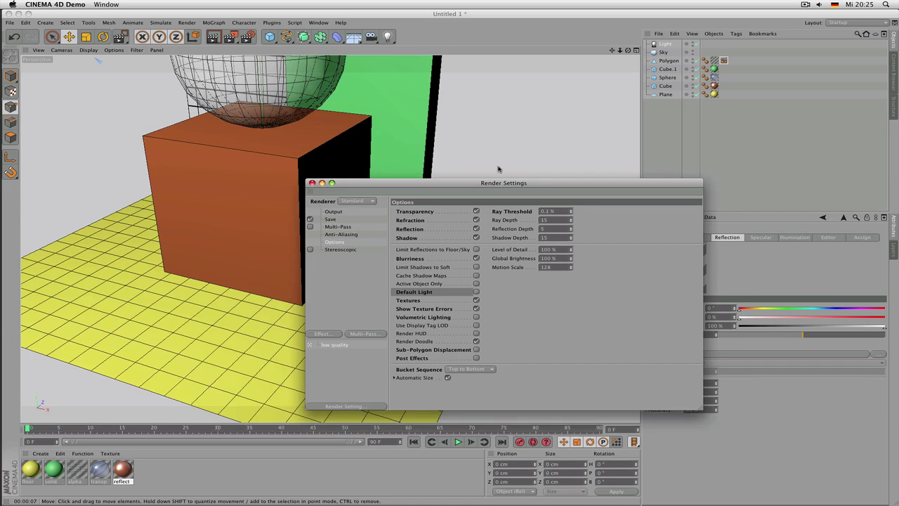
Step: Set the Ray Depth to 6 in the render options
alt+drag(456, 94, 323, 121)
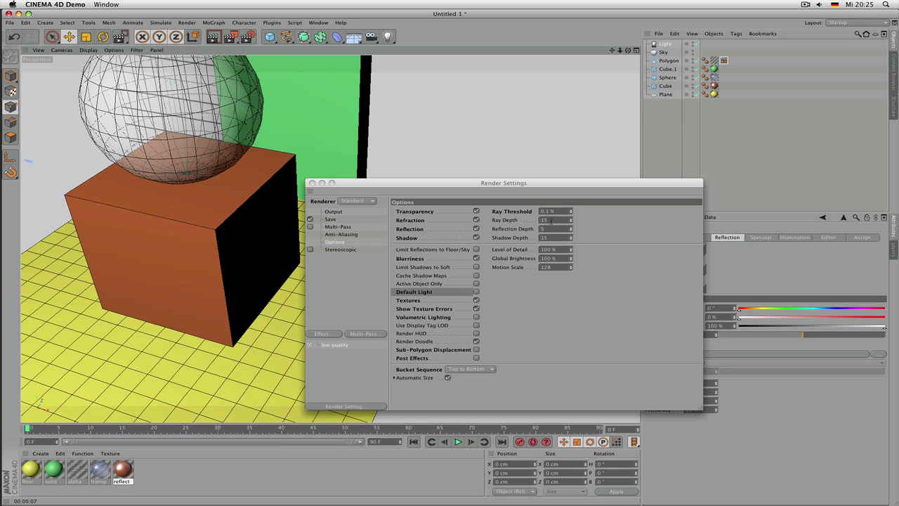
click(551, 220)
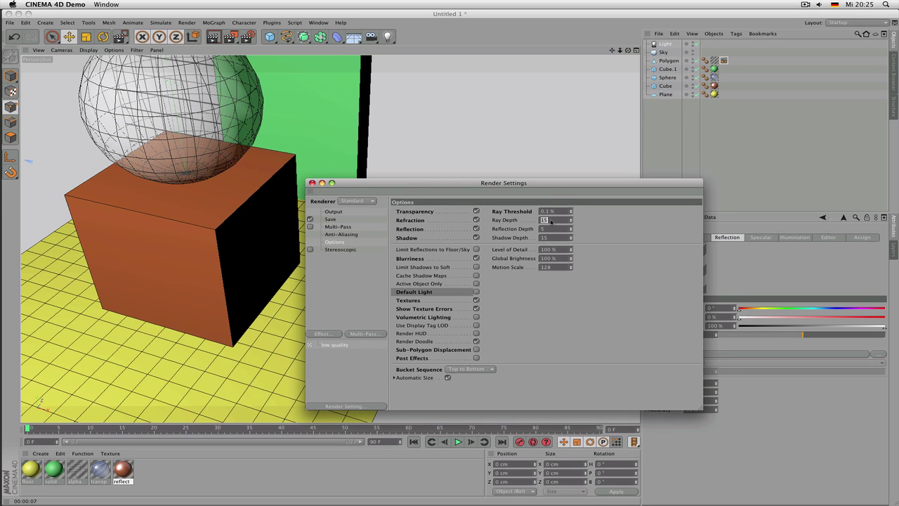
drag(548, 190, 580, 165)
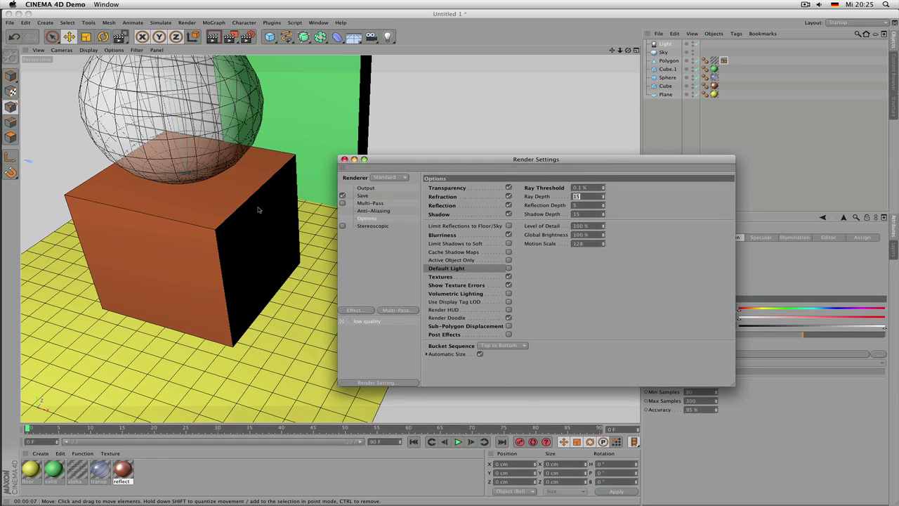
alt+drag(169, 186, 501, 212)
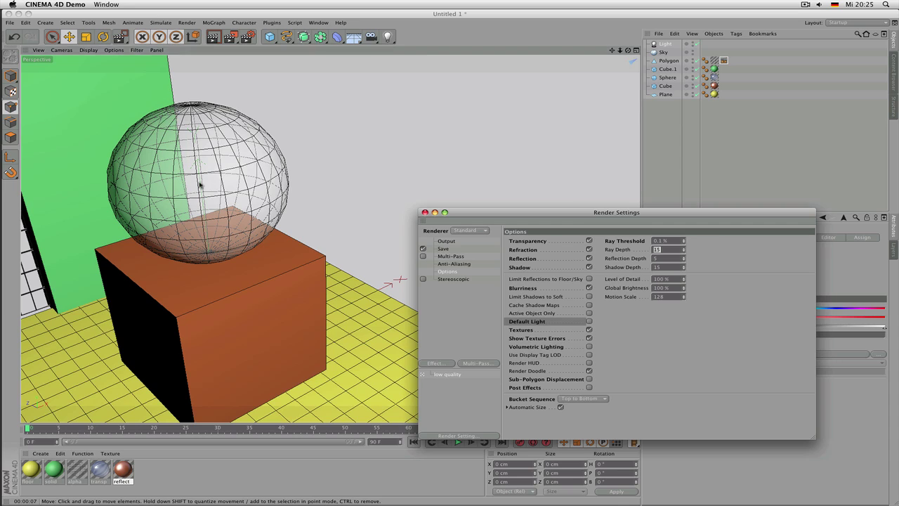
alt+drag(208, 183, 324, 269)
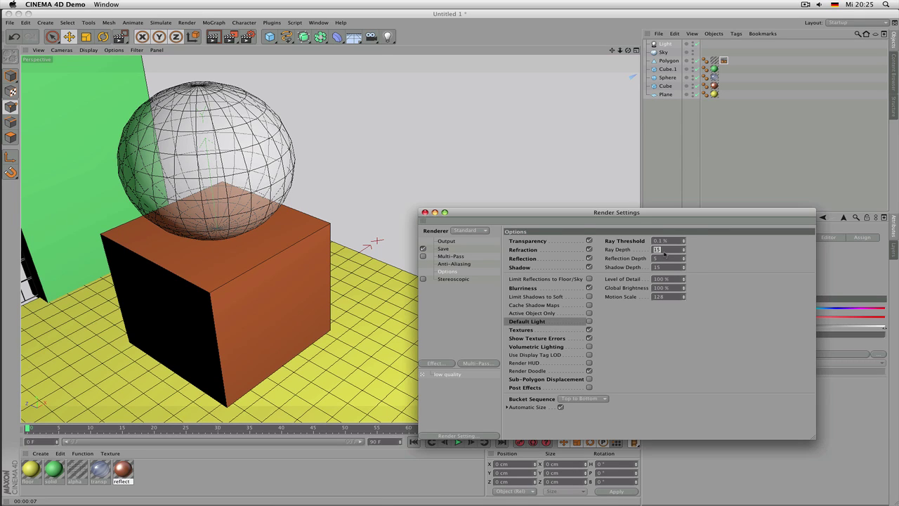
text(6)
key(Return)
Step: Set the Reflection Depth and the Shadow Depth to 6 in the render options
click(660, 259)
text(6)
key(Return)
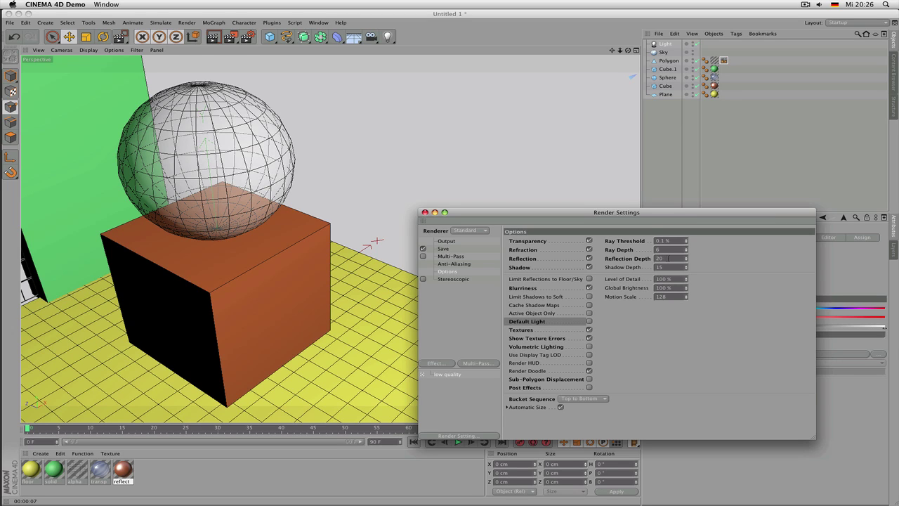
double_click(668, 258)
text(6)
key(Return)
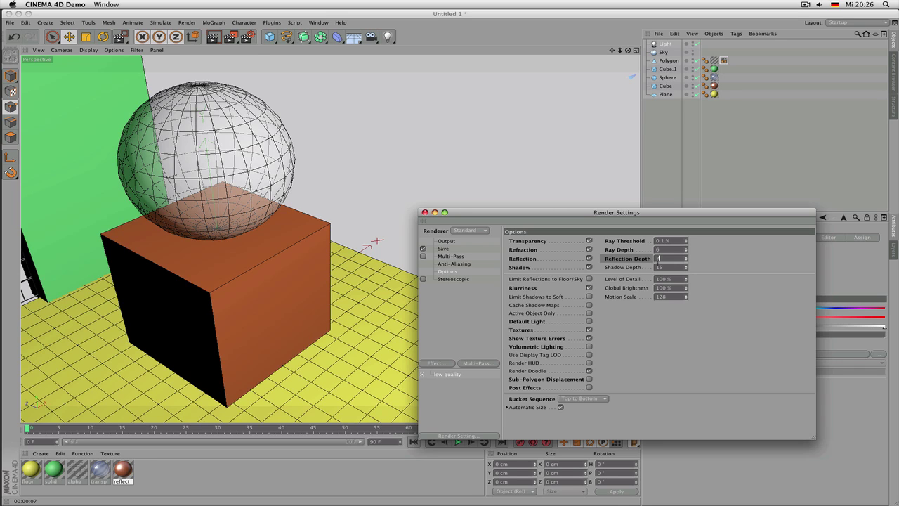
click(671, 267)
click(671, 259)
drag(667, 259, 654, 257)
text(10)
drag(665, 259, 656, 258)
text(66)
click(673, 258)
click(651, 289)
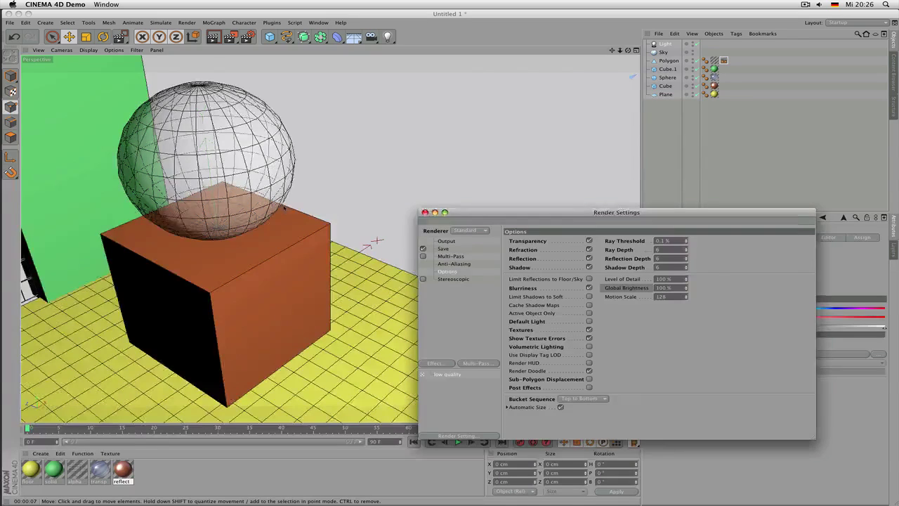
Step: Try a Global Brightness of 150% with a viewport render, and return the brightness to 100%
click(302, 227)
scroll(302, 227, down, 3)
alt+drag(302, 227, 238, 220)
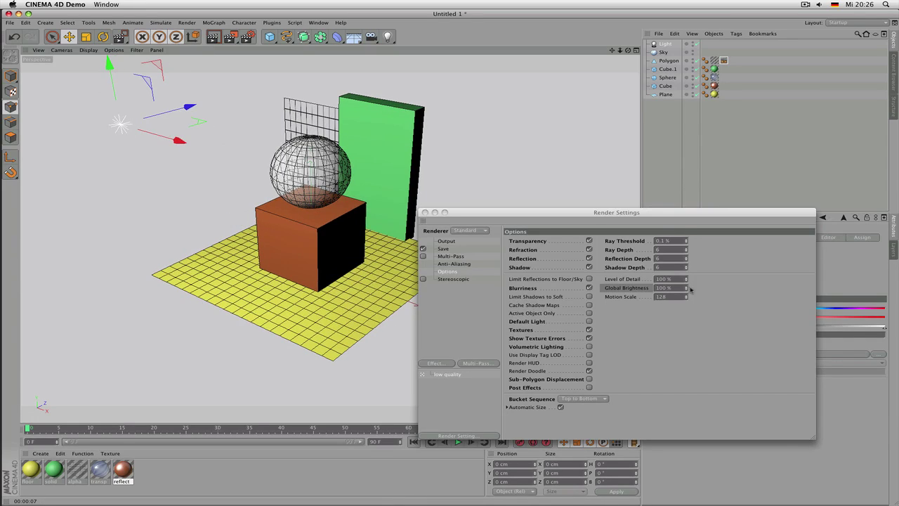
click(679, 288)
text(150)
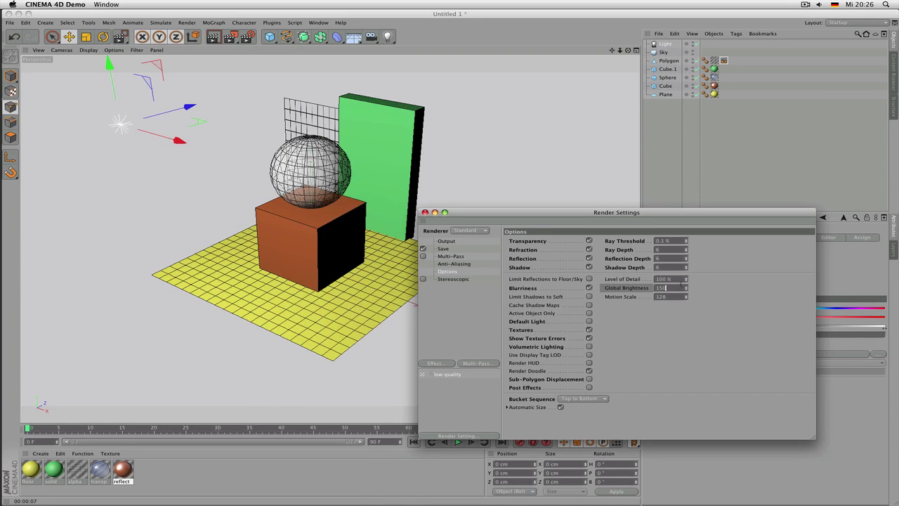
key(Return)
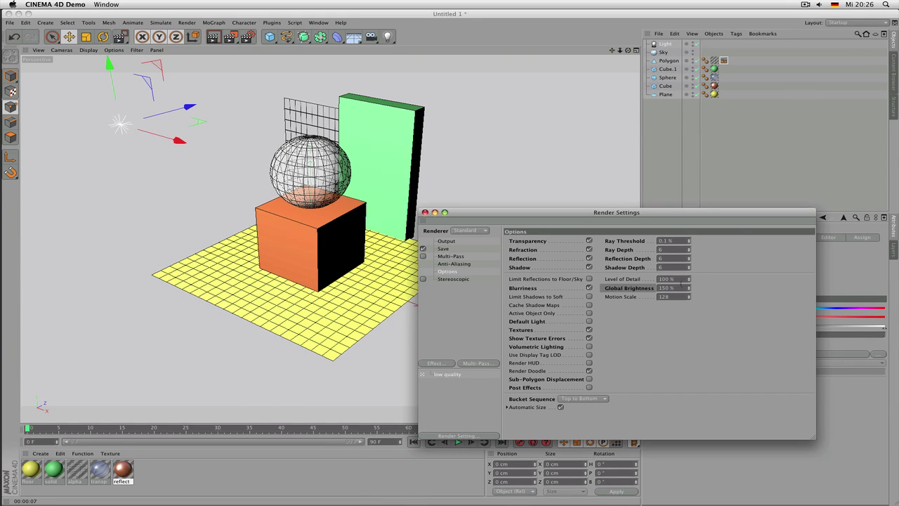
click(271, 141)
key(super+r)
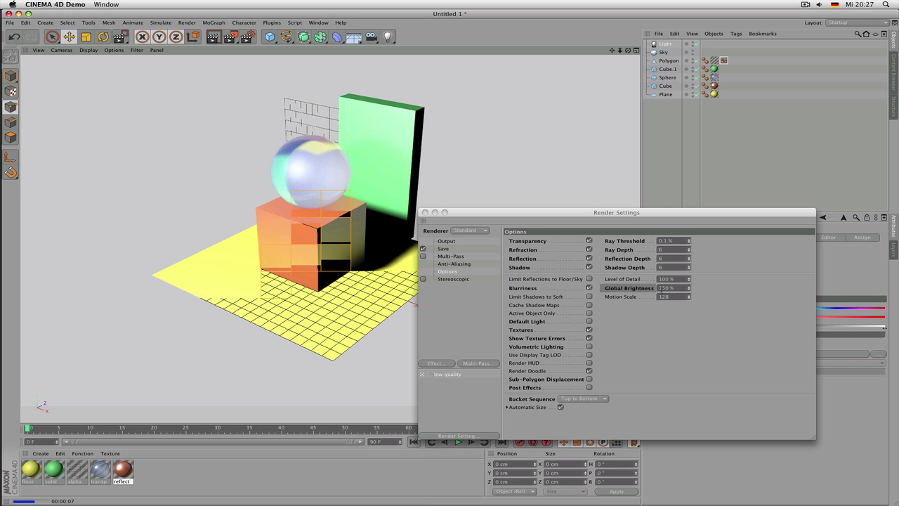
click(662, 288)
text(100)
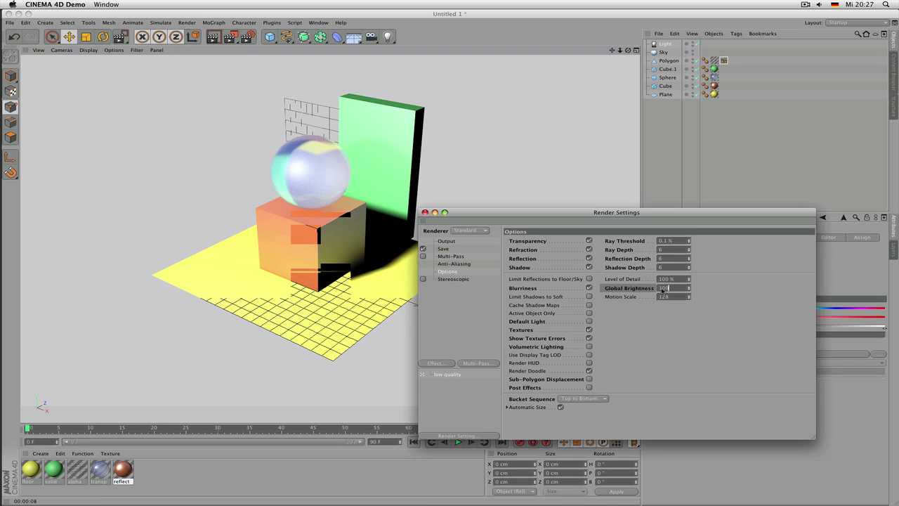
key(Return)
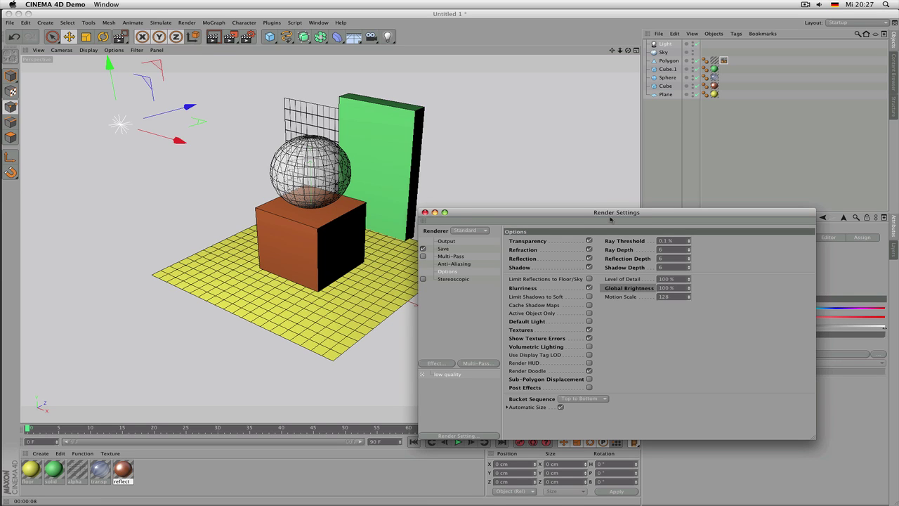
Step: Examine the list of effects that can be added to the render, and close the render settings
drag(612, 217, 554, 164)
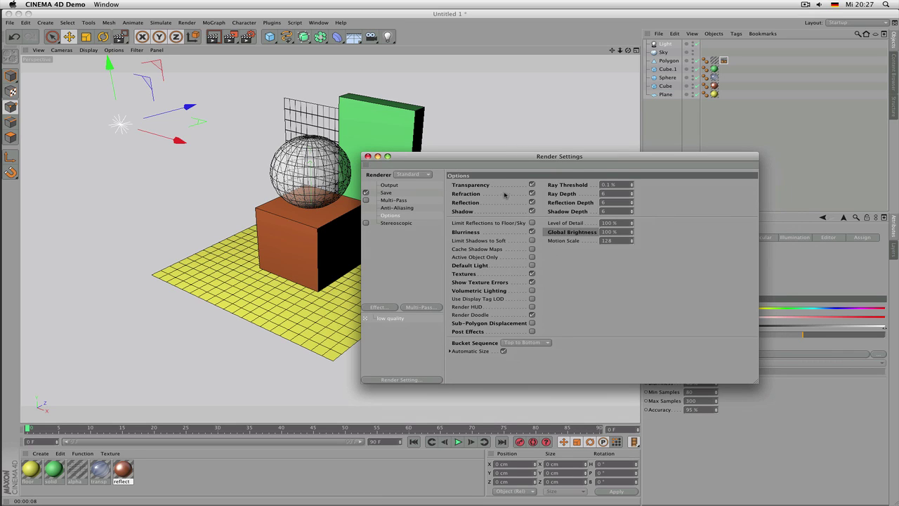
click(395, 185)
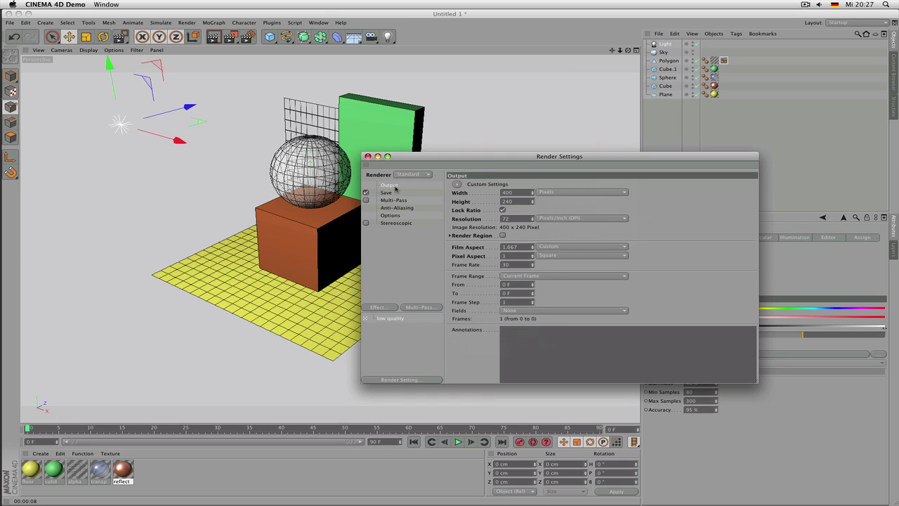
click(386, 309)
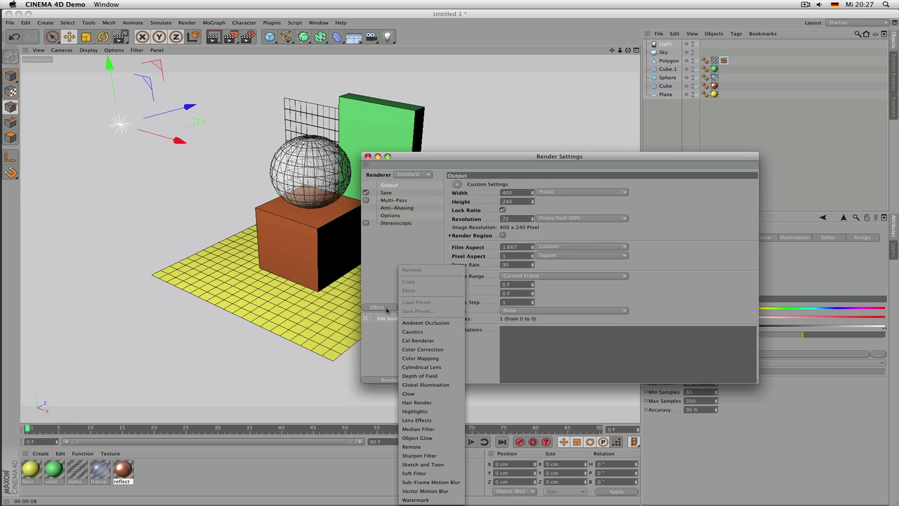
click(440, 323)
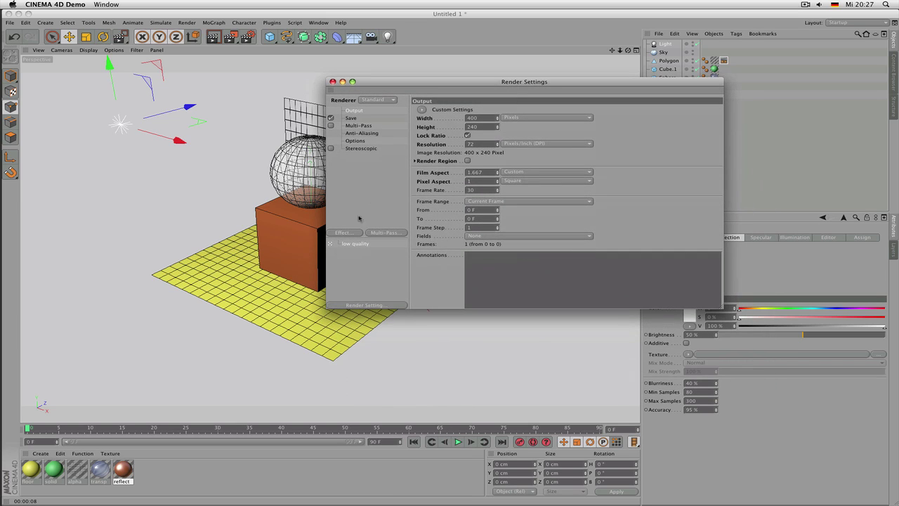
click(376, 306)
click(370, 255)
click(360, 233)
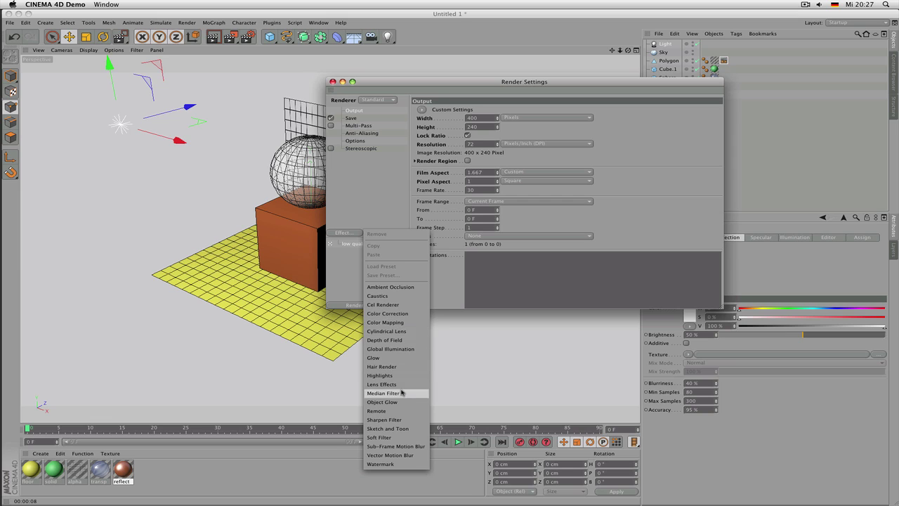
click(385, 180)
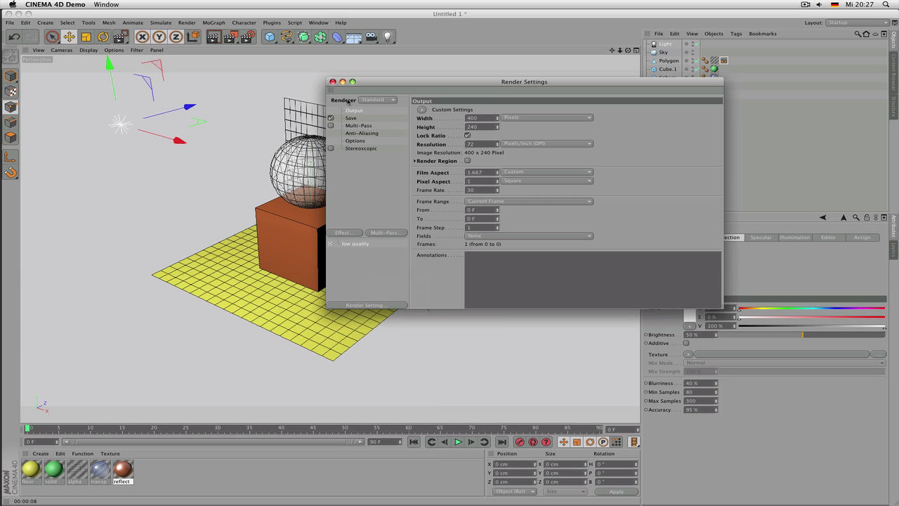
click(333, 82)
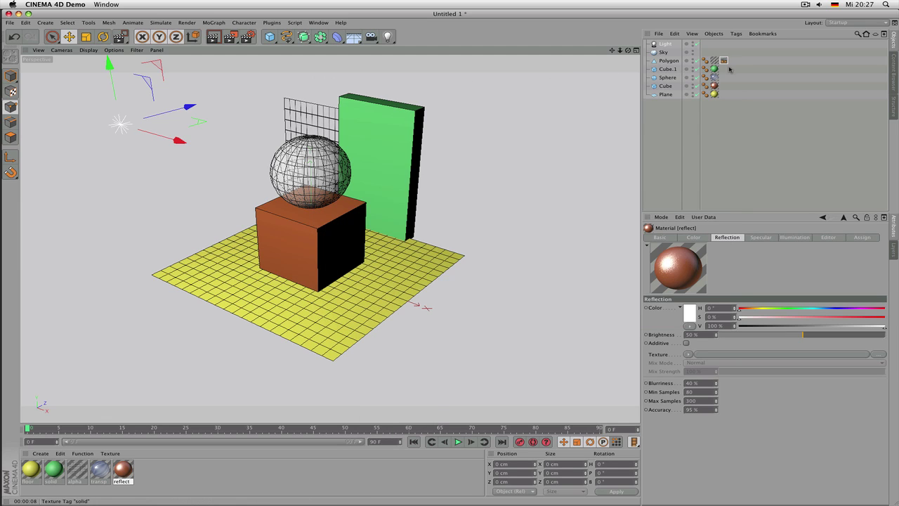
Step: Examine the properties of the Compositing tag on the Polygon object
click(724, 60)
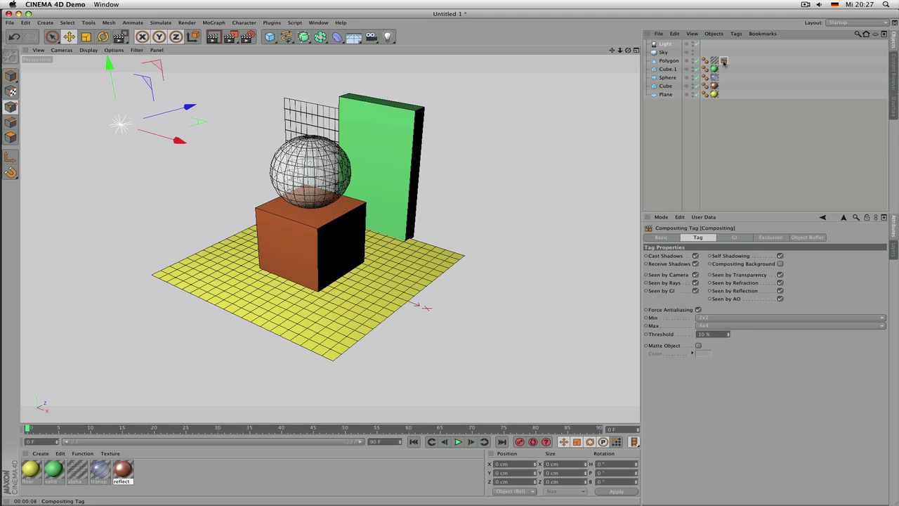
alt+drag(464, 190, 413, 199)
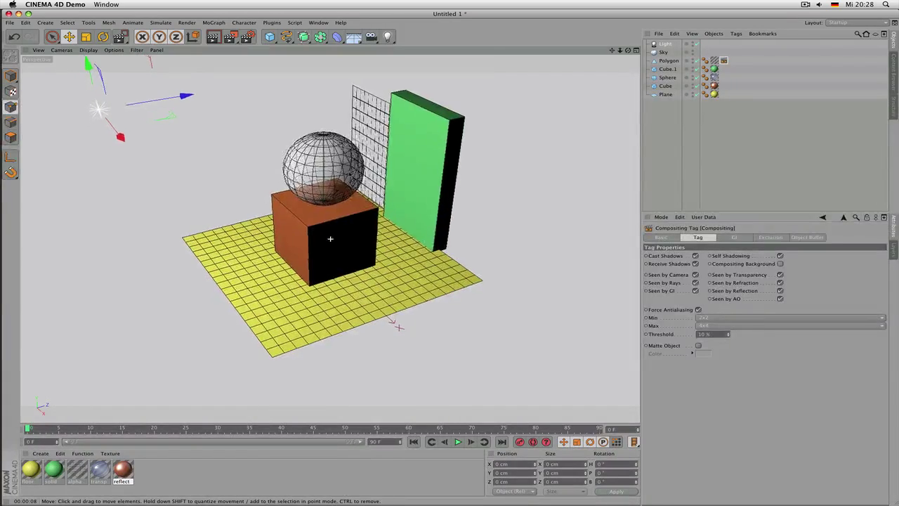
alt+drag(330, 238, 352, 215)
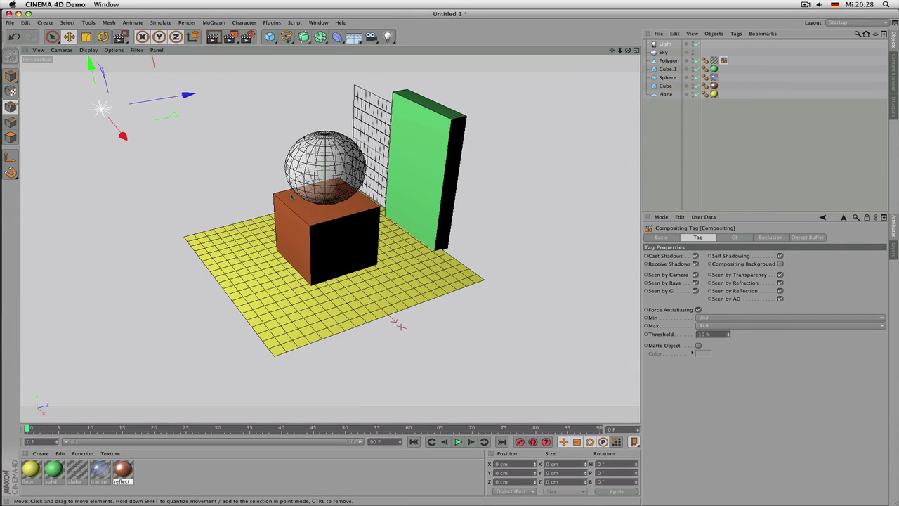
Step: Add a Compositing tag to the orange cube and show the tag's Object Buffer settings
click(12, 79)
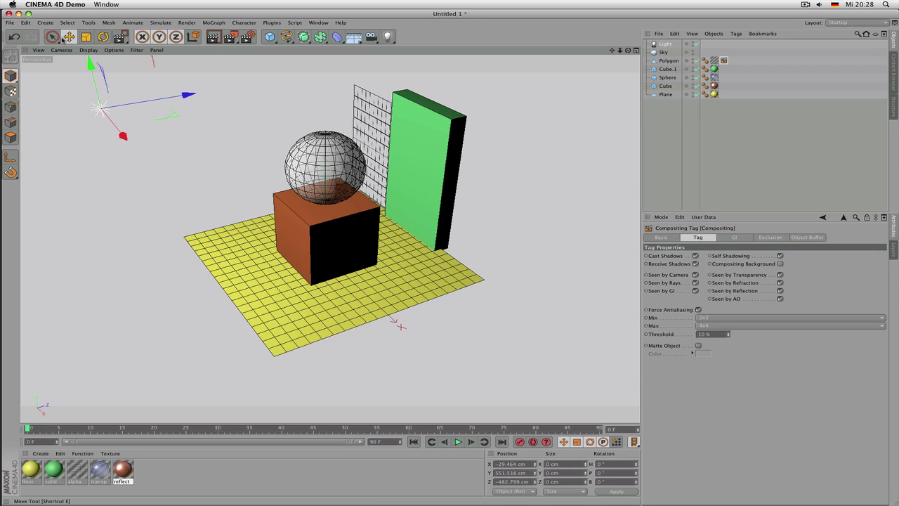
click(52, 37)
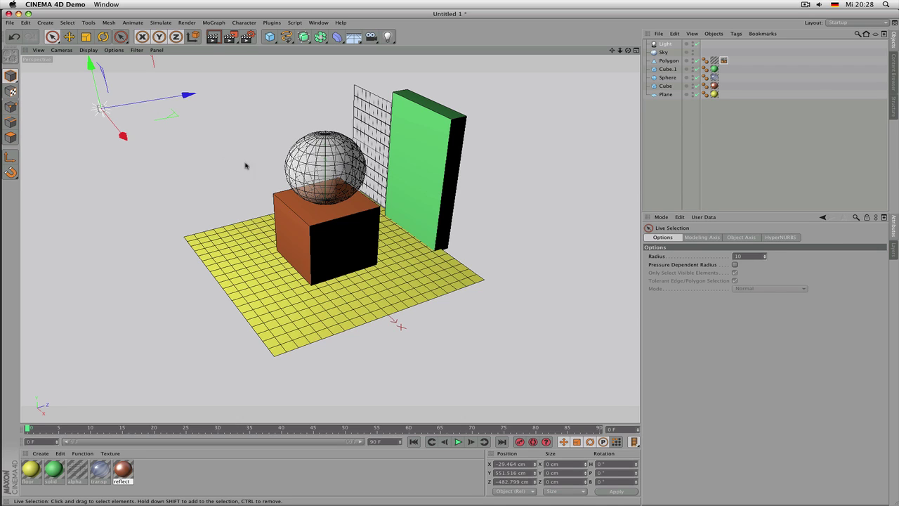
click(325, 227)
alt+drag(377, 192, 418, 193)
scroll(422, 192, up, 3)
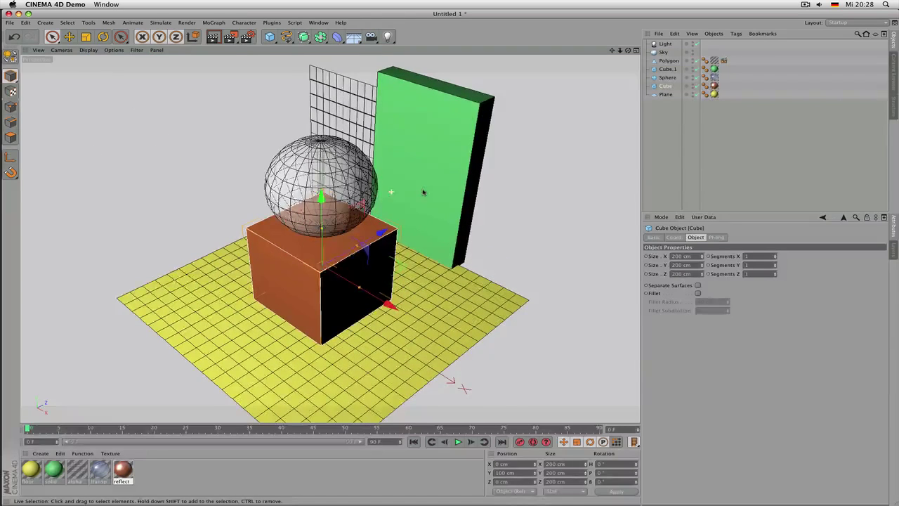
right_click(668, 85)
mouse_move(681, 92)
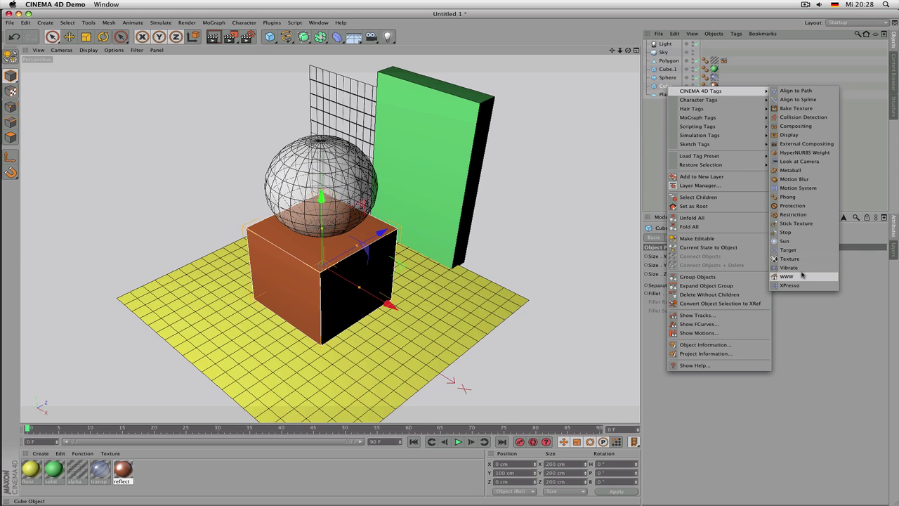
click(810, 127)
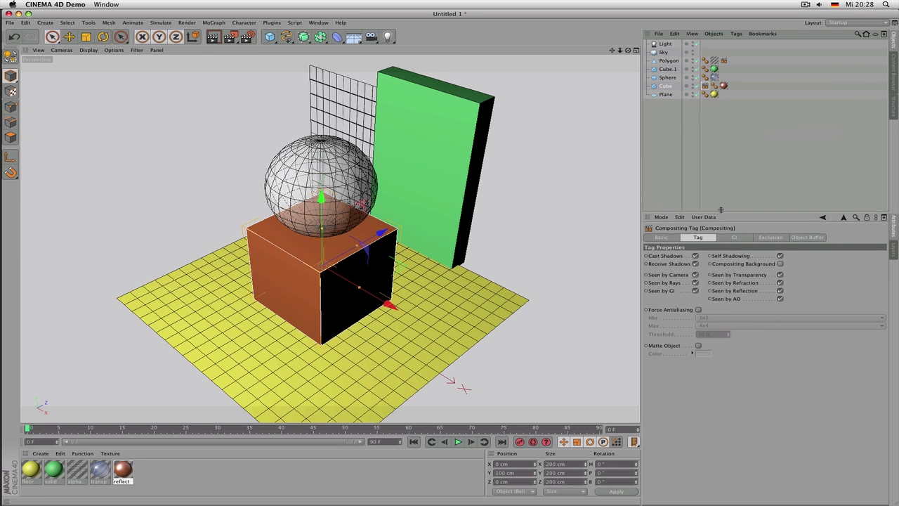
drag(720, 210, 722, 195)
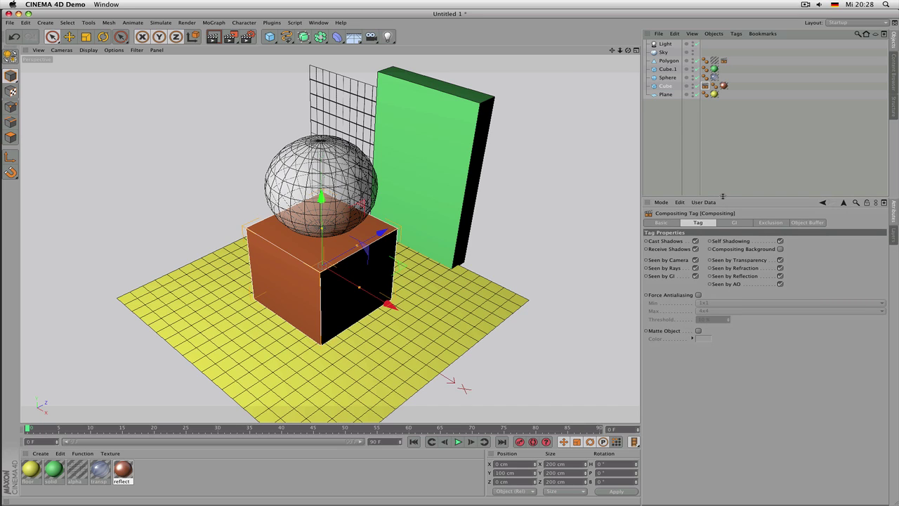
click(808, 224)
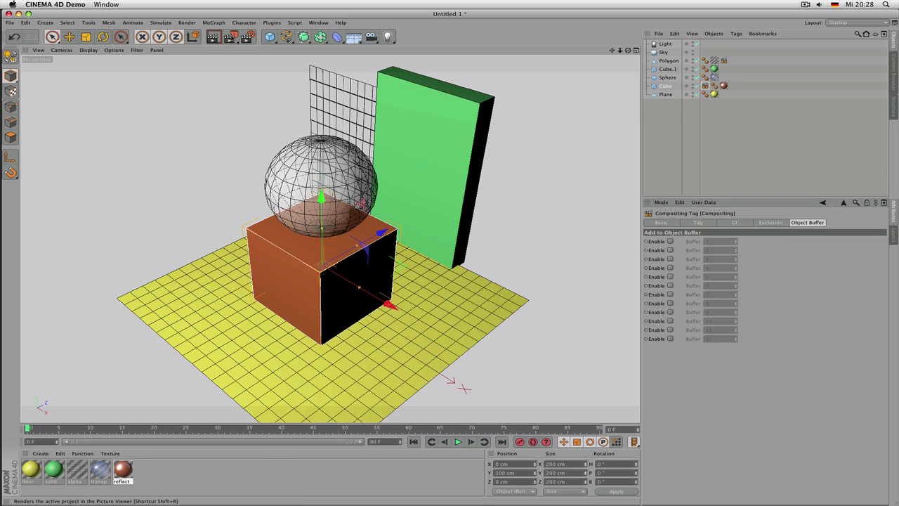
Step: Render the scene in the Picture Viewer and display the render's Alpha layer
click(230, 36)
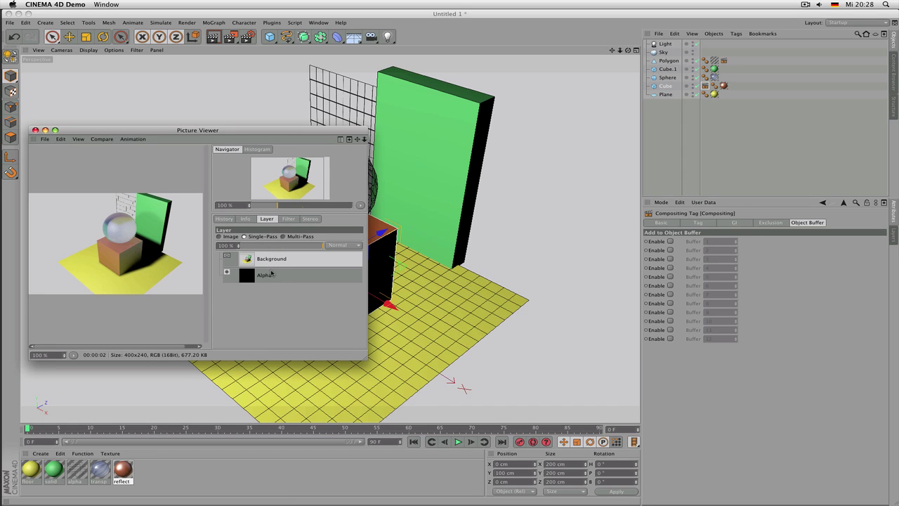
click(272, 274)
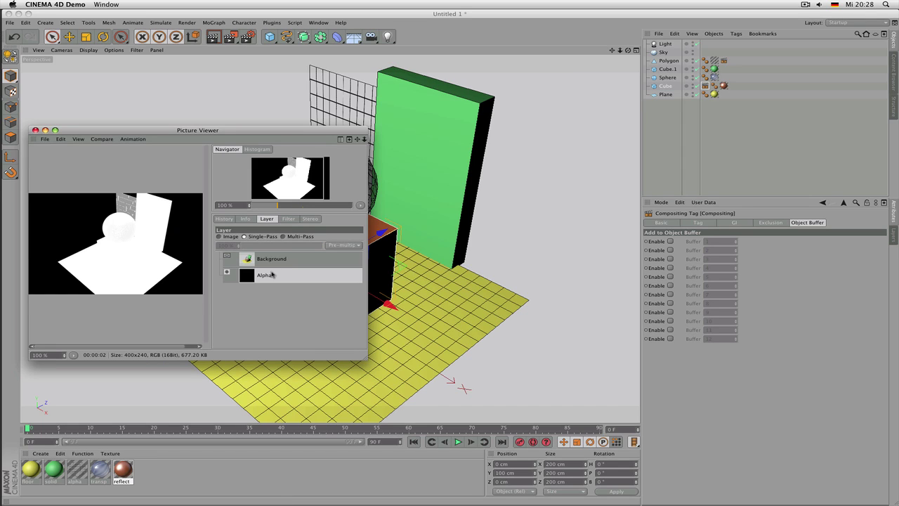
Step: Check the Alpha Channel option in the render's Save settings and return to the Alpha layer in the Picture Viewer
click(247, 36)
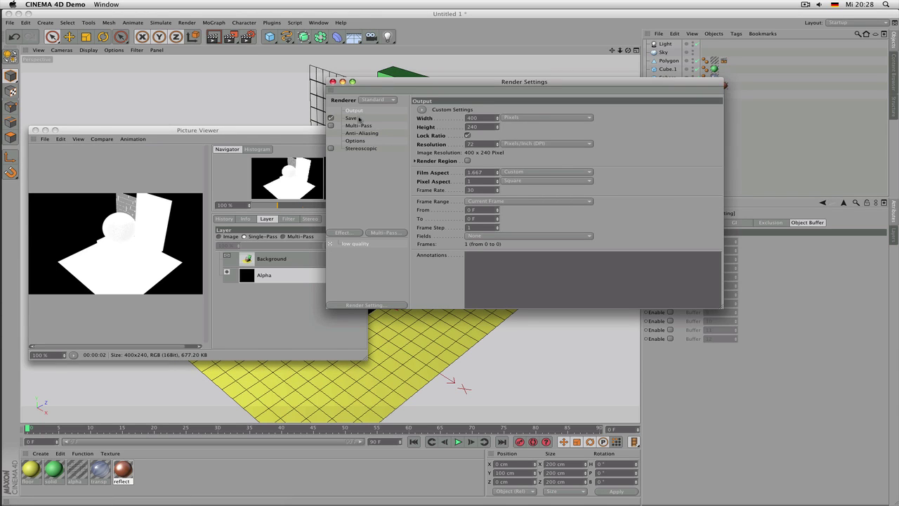
click(359, 119)
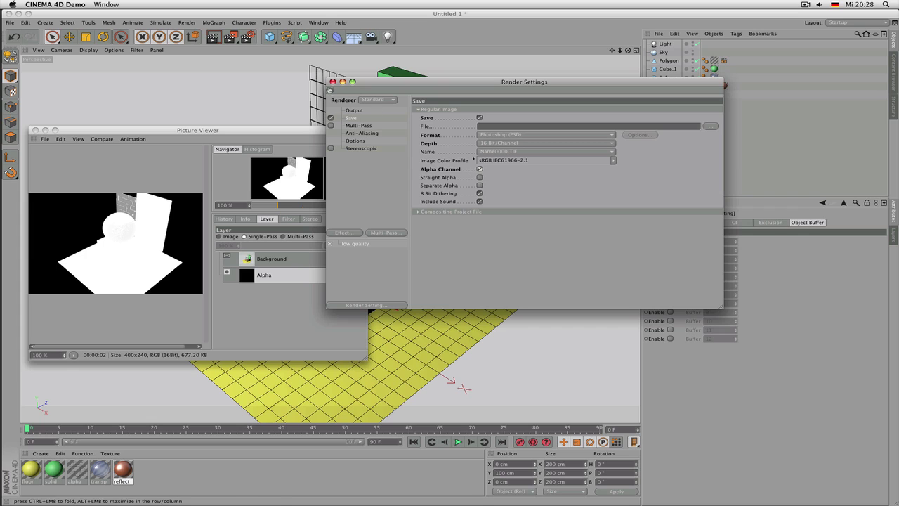
click(333, 82)
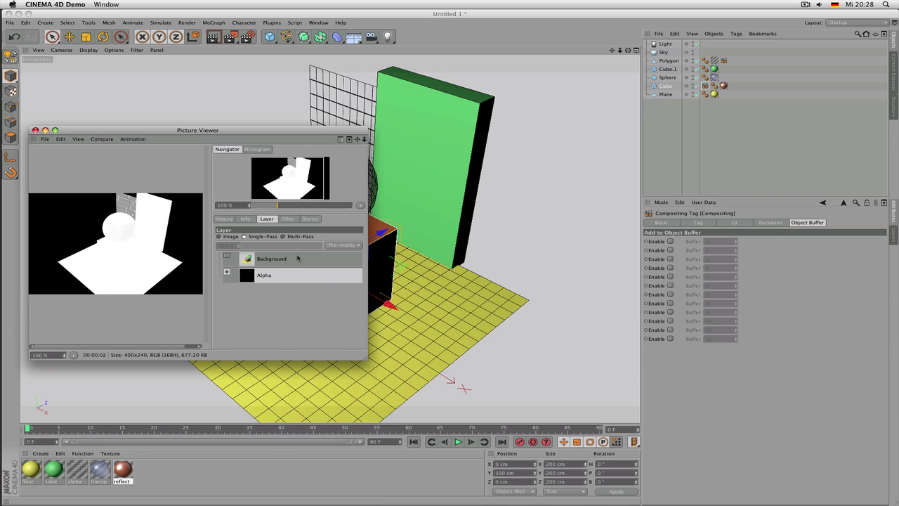
click(298, 257)
click(291, 271)
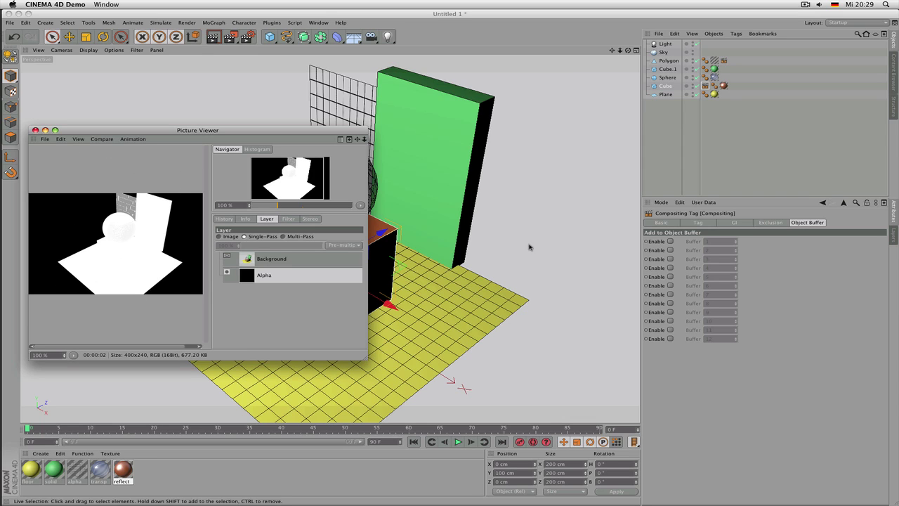
Step: Enable object buffer 1 on the cube's Compositing tag and add an Object Buffer pass with Group ID 1 to the render settings
click(670, 241)
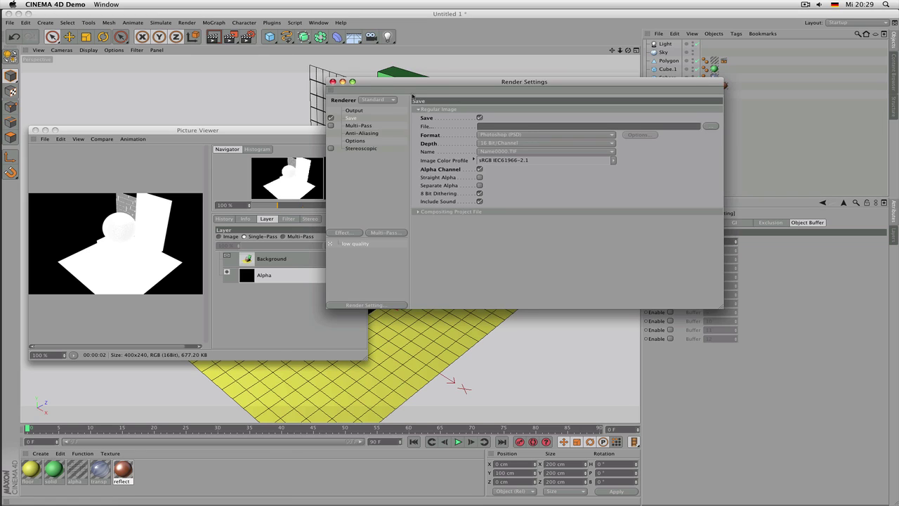
drag(432, 85, 340, 88)
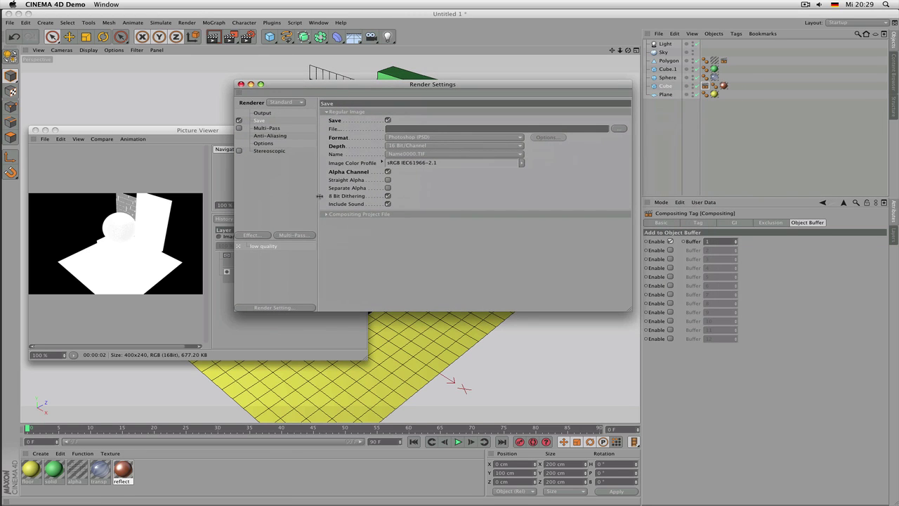
click(288, 235)
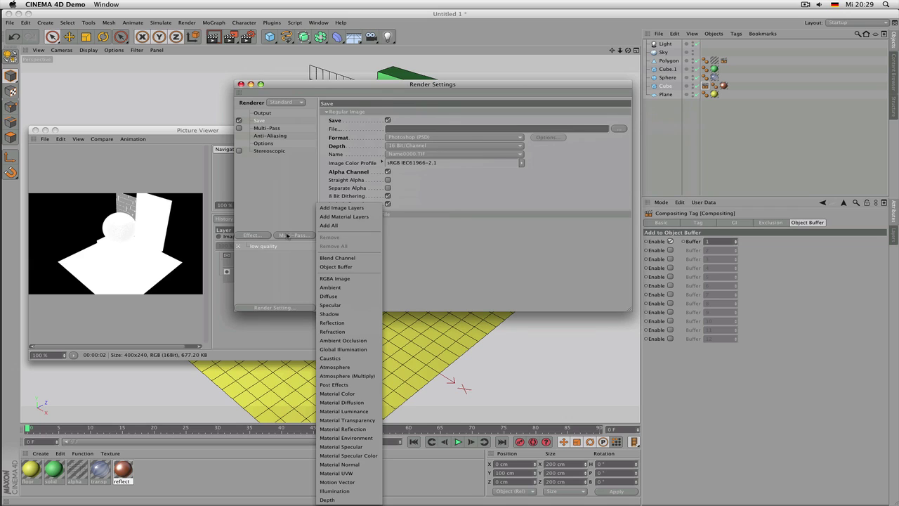
click(358, 268)
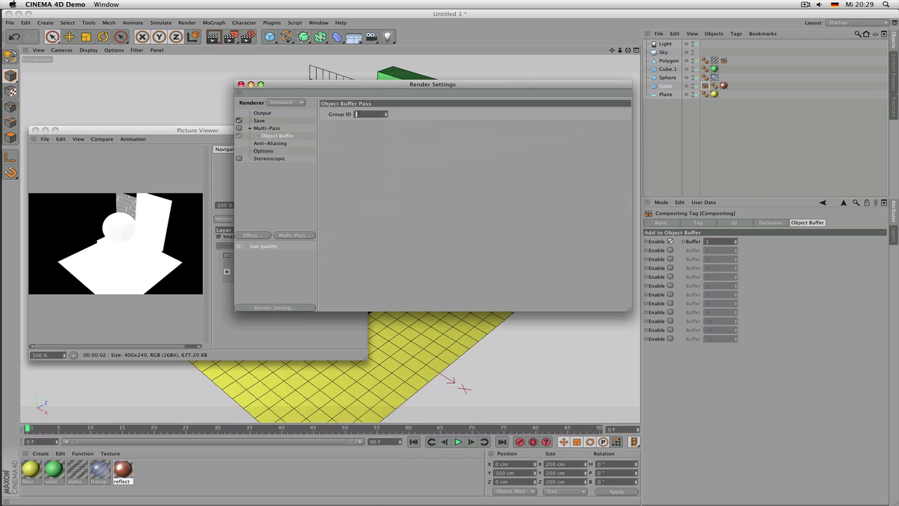
click(718, 241)
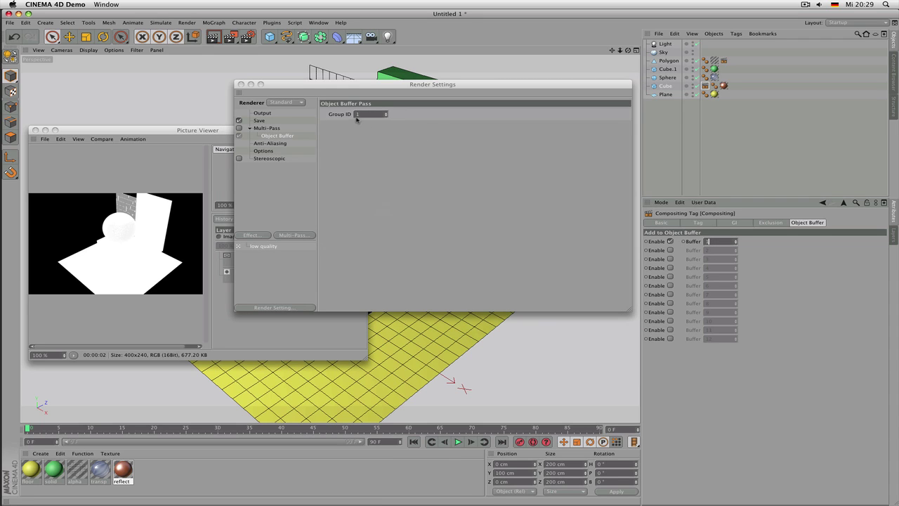
Step: Compare the Single-Pass and Multi-Pass displays of the render in the Picture Viewer
click(231, 38)
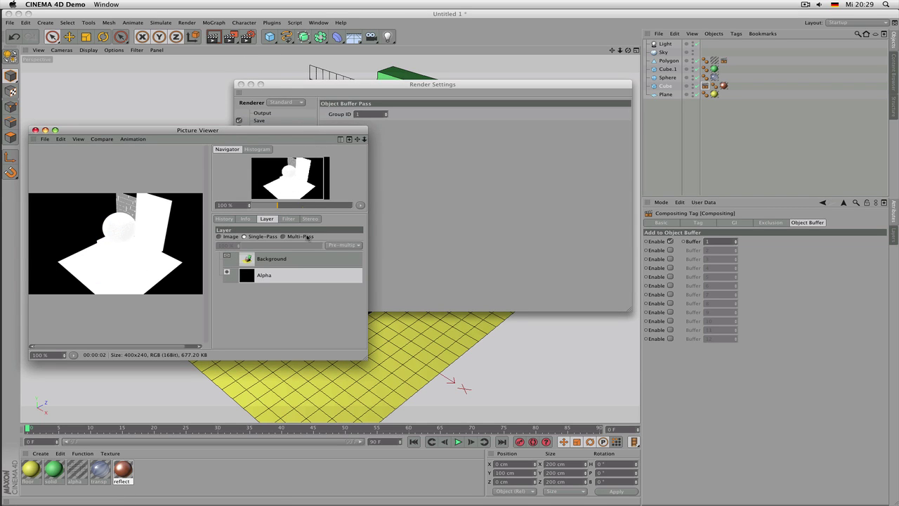
click(302, 237)
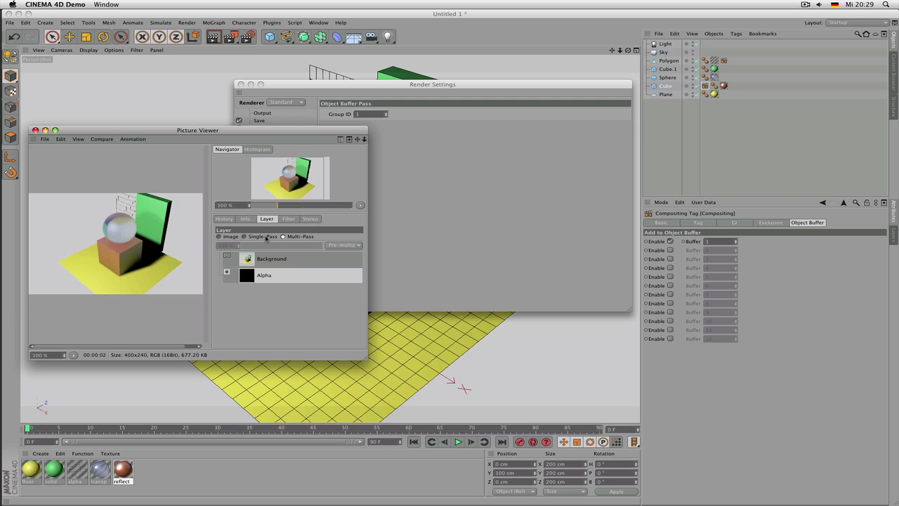
click(266, 238)
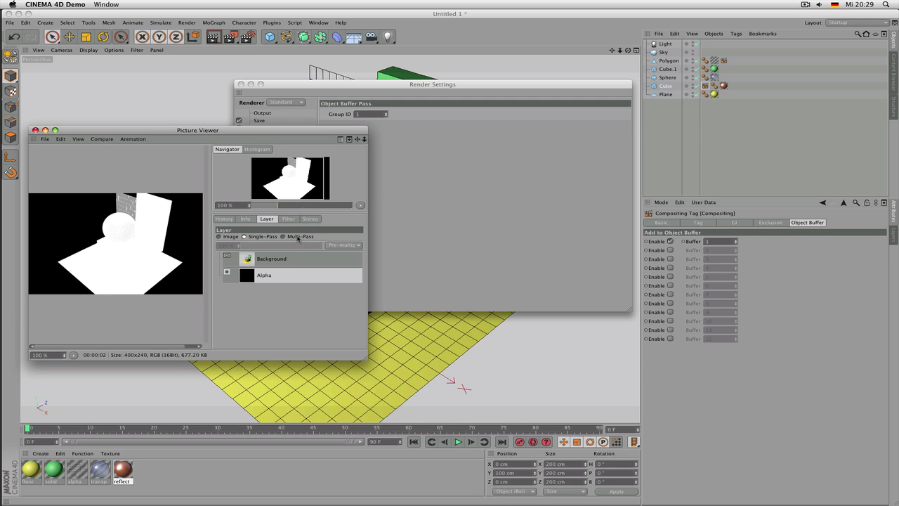
click(296, 238)
Step: Enable Multi-Pass in the render settings and show the Object Buffer pass, keeping the settings window clear of the Picture Viewer
click(518, 188)
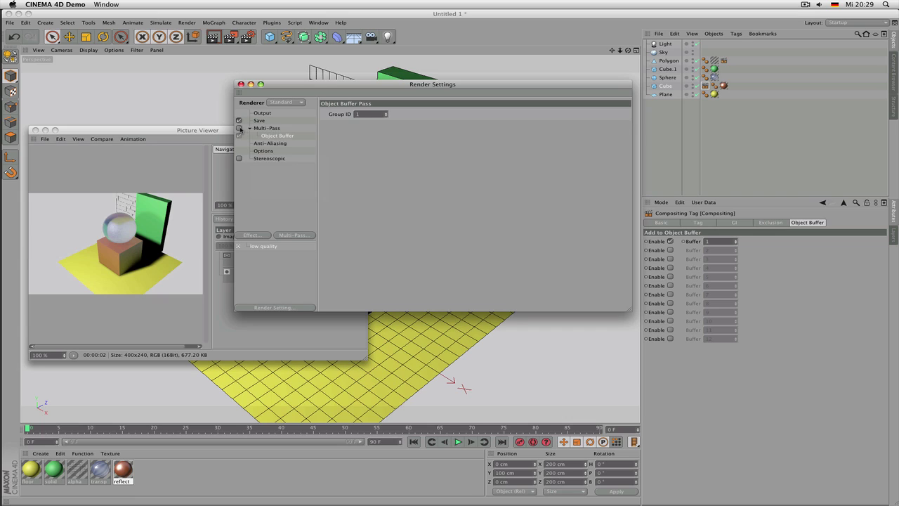
click(270, 129)
click(276, 136)
click(268, 130)
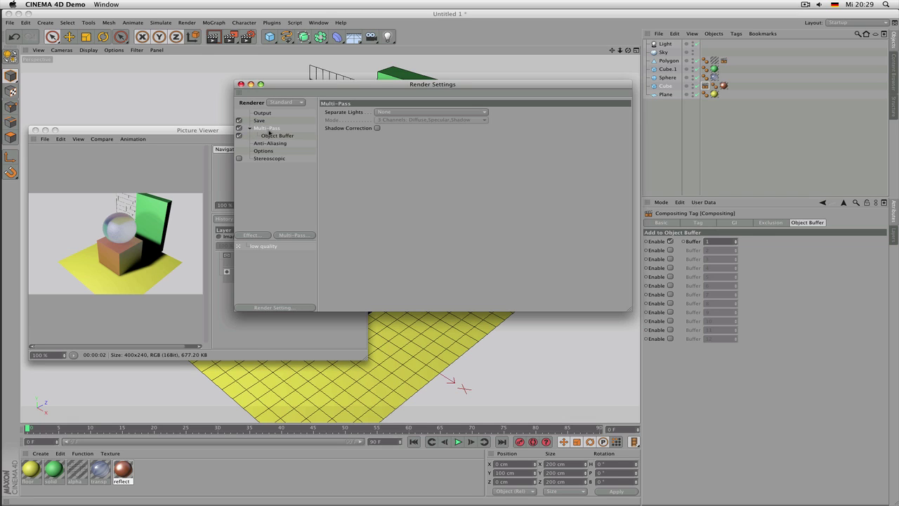
click(239, 128)
click(240, 128)
click(269, 136)
drag(338, 87, 545, 195)
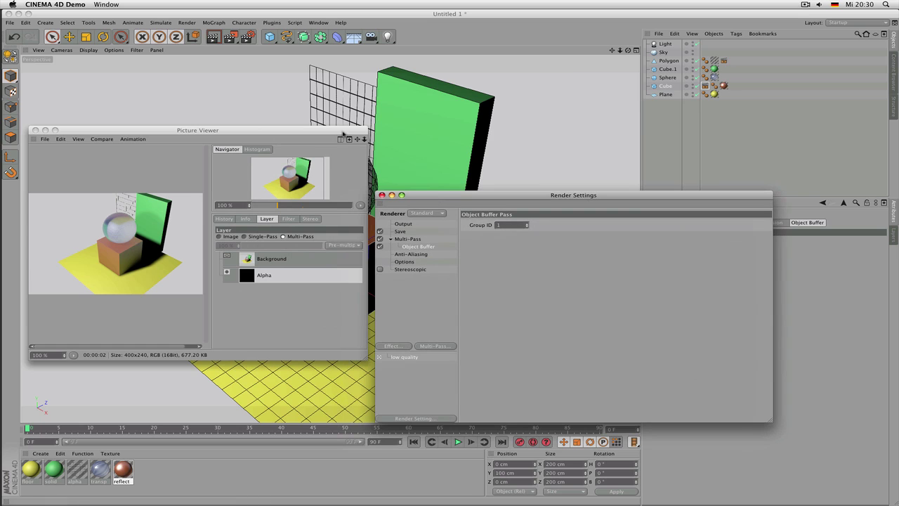
Step: Render the scene in the Picture Viewer and compare its Object Buffer 1 and Alpha layers in Single-Pass mode
drag(343, 134, 343, 158)
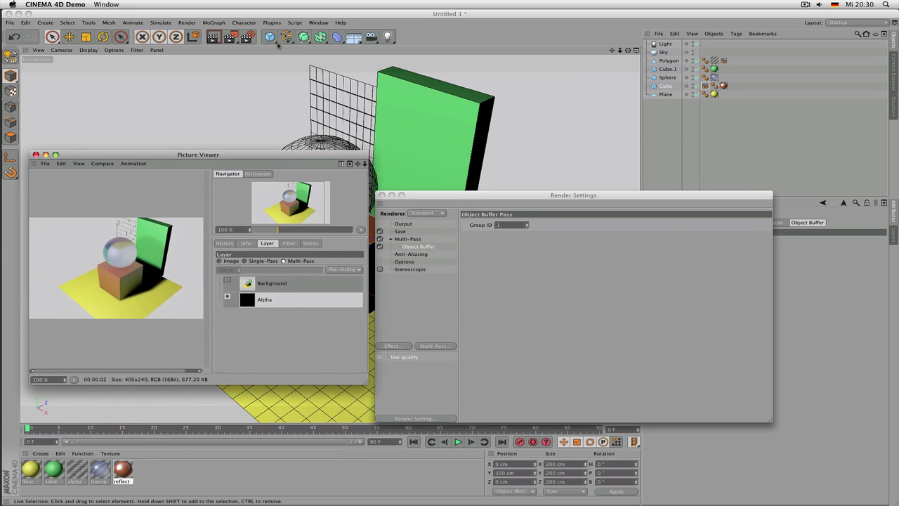
click(230, 36)
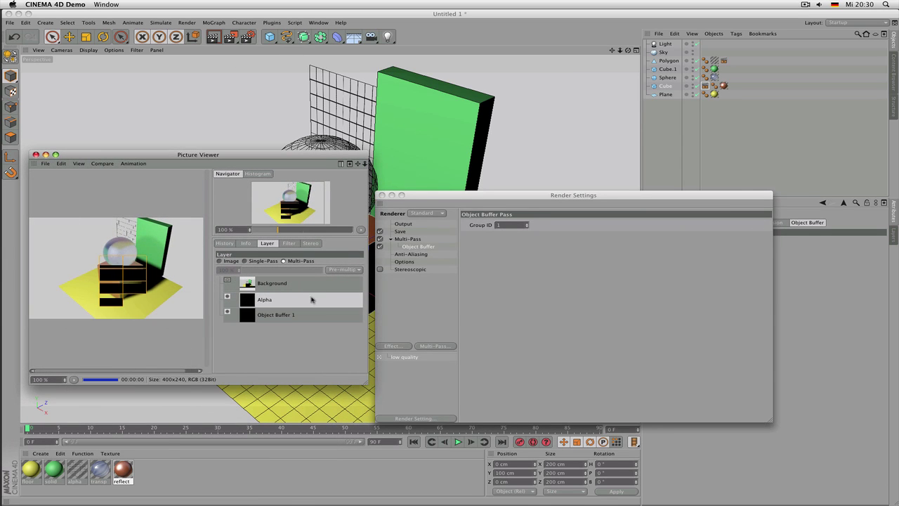
click(285, 316)
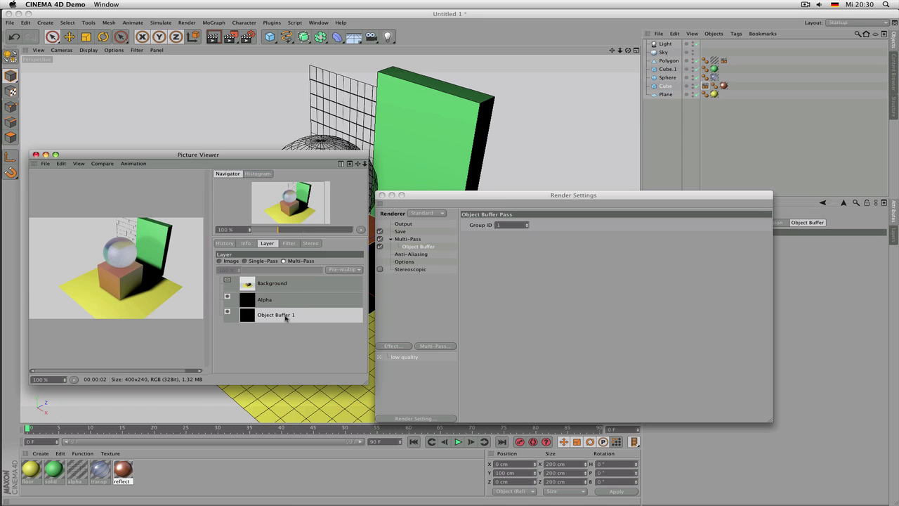
click(260, 263)
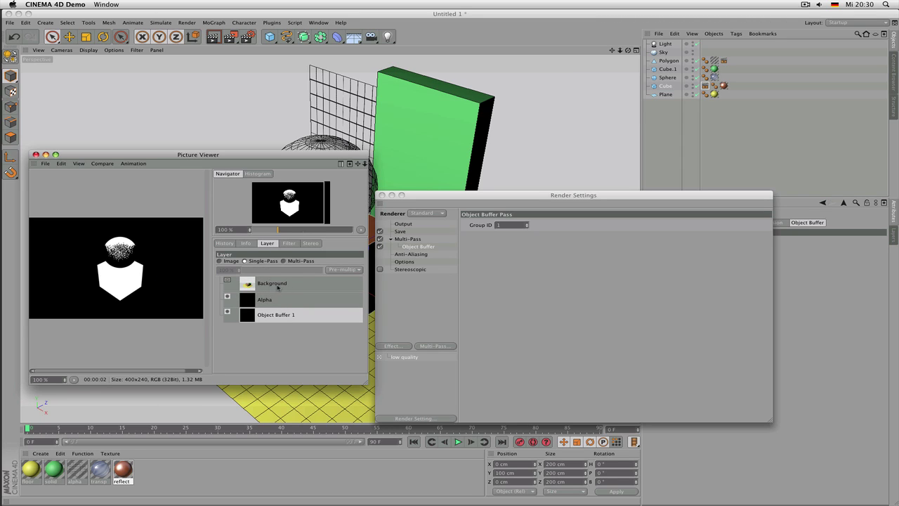
click(275, 299)
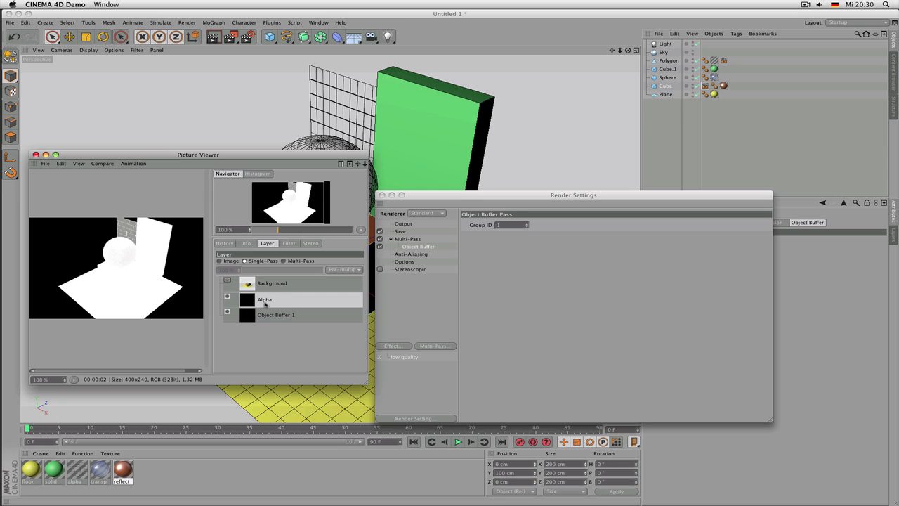
click(283, 316)
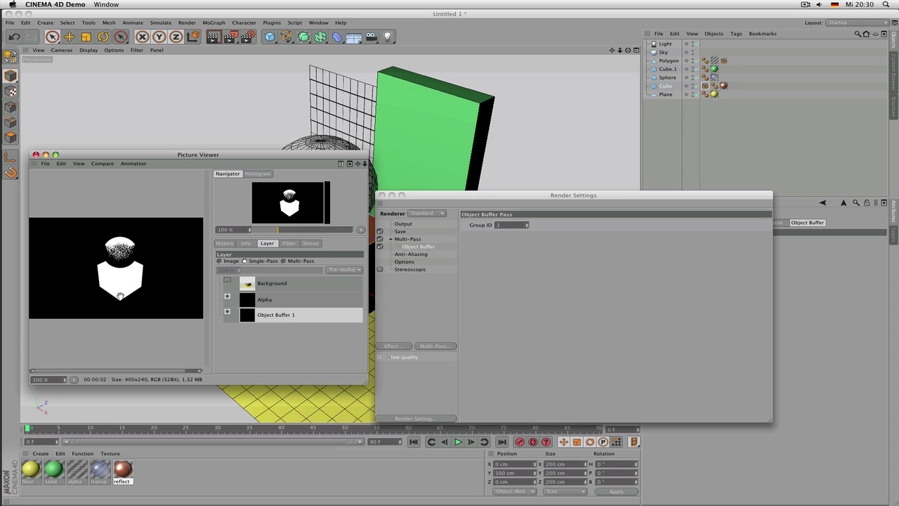
Step: Delete the Object Buffer pass from the render settings and disable Multi-Pass
click(421, 247)
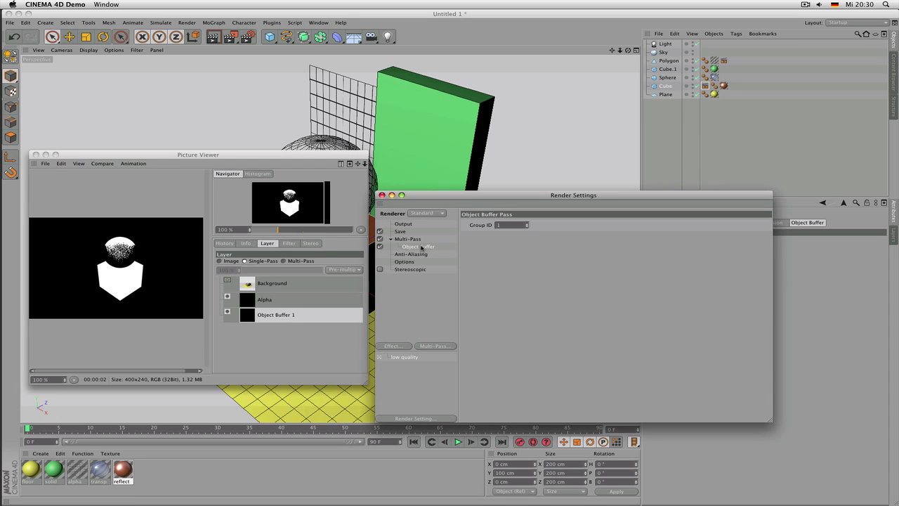
key(Delete)
click(416, 241)
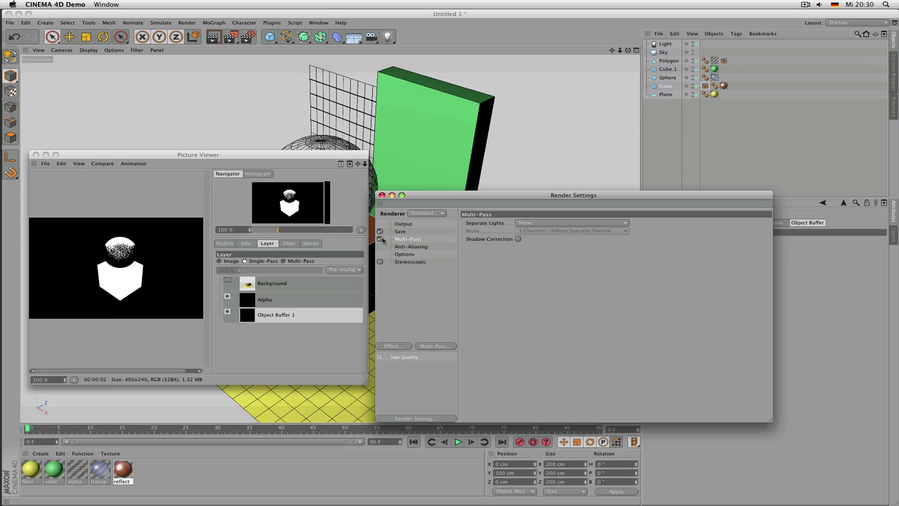
click(380, 240)
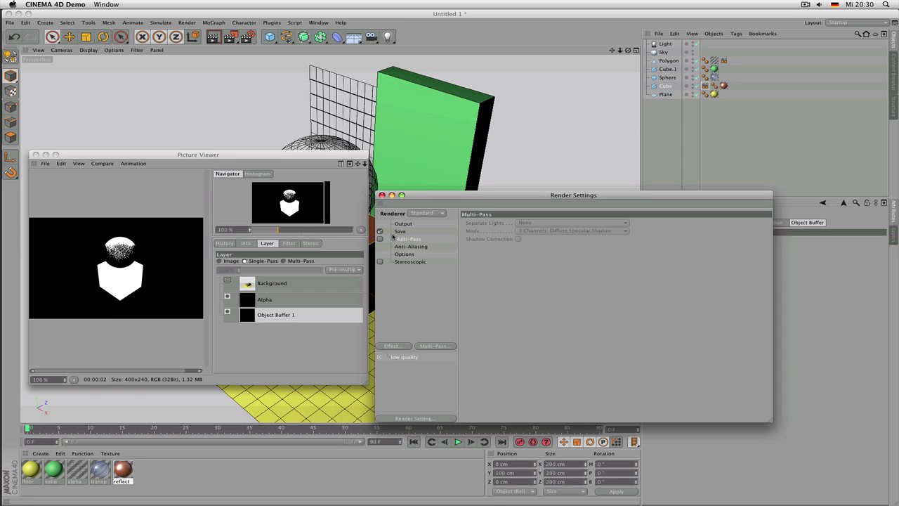
Step: Examine how the Save settings, including the Compositing Project File section, differ with Multi-Pass disabled and enabled
click(400, 231)
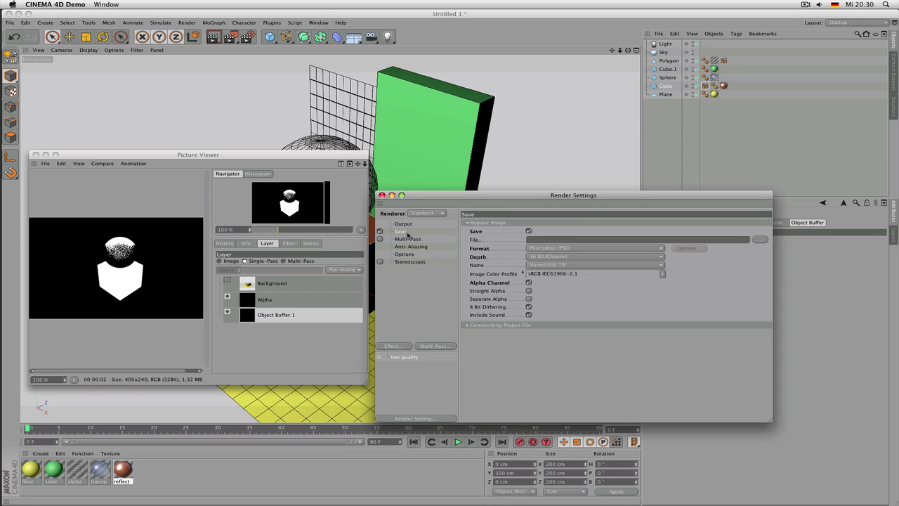
click(410, 238)
click(380, 240)
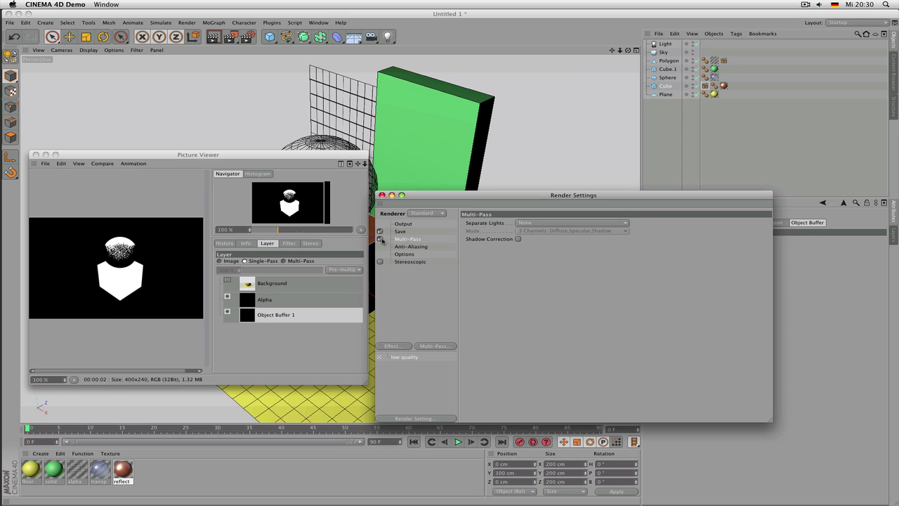
click(399, 232)
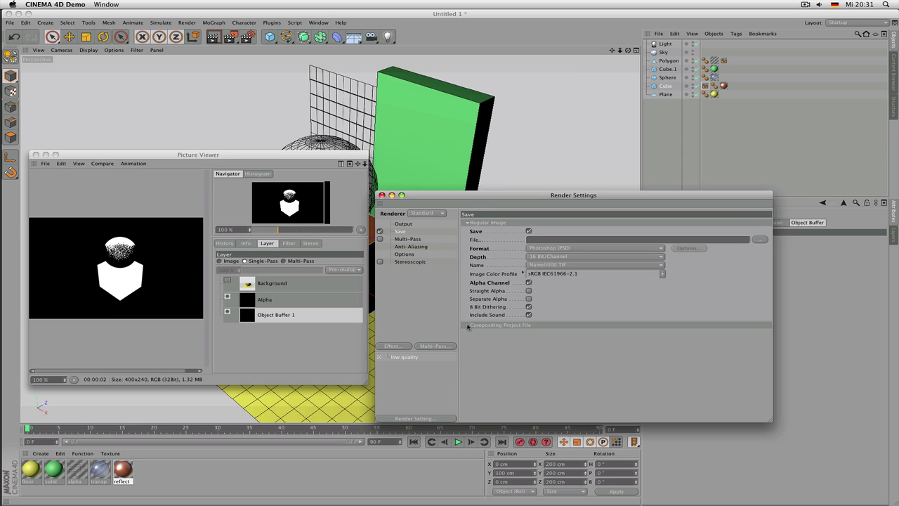
click(467, 325)
click(468, 325)
click(409, 239)
click(401, 232)
click(380, 239)
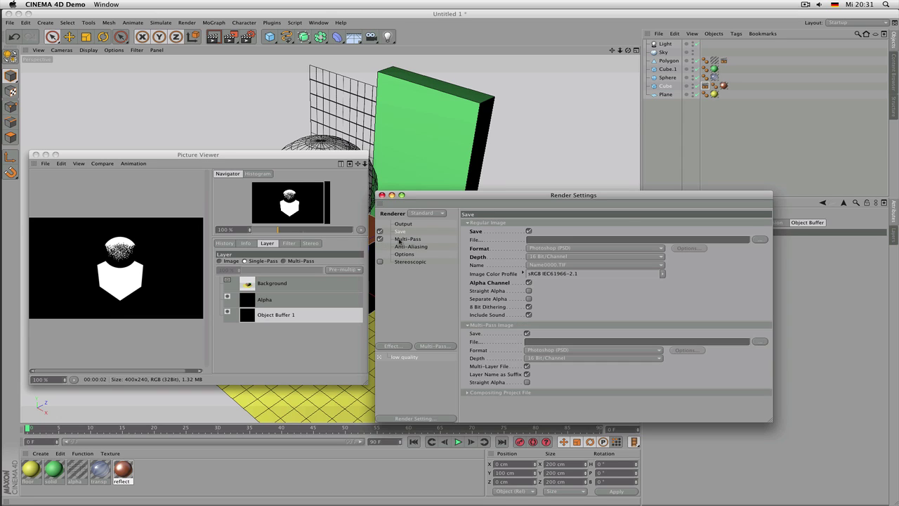
Step: Add an Object Buffer pass with Group ID 1 back to the Multi-Pass settings
click(405, 240)
click(433, 346)
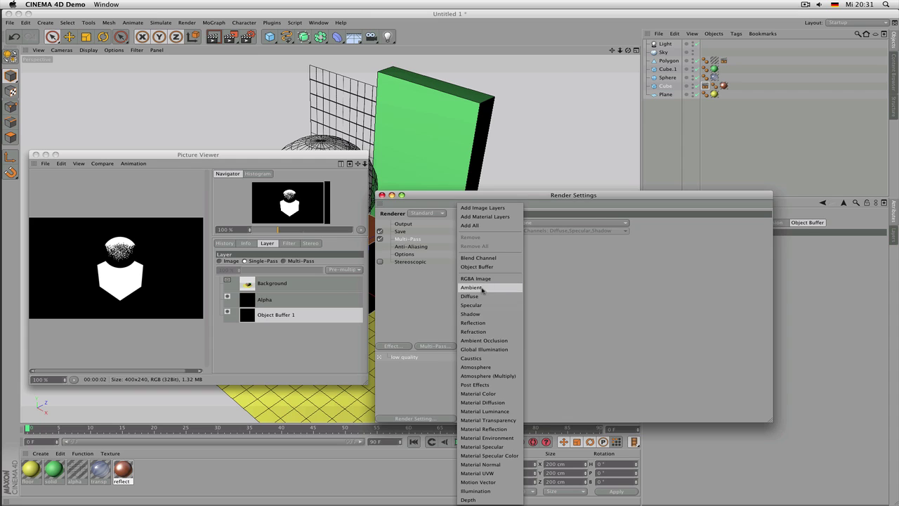
click(491, 268)
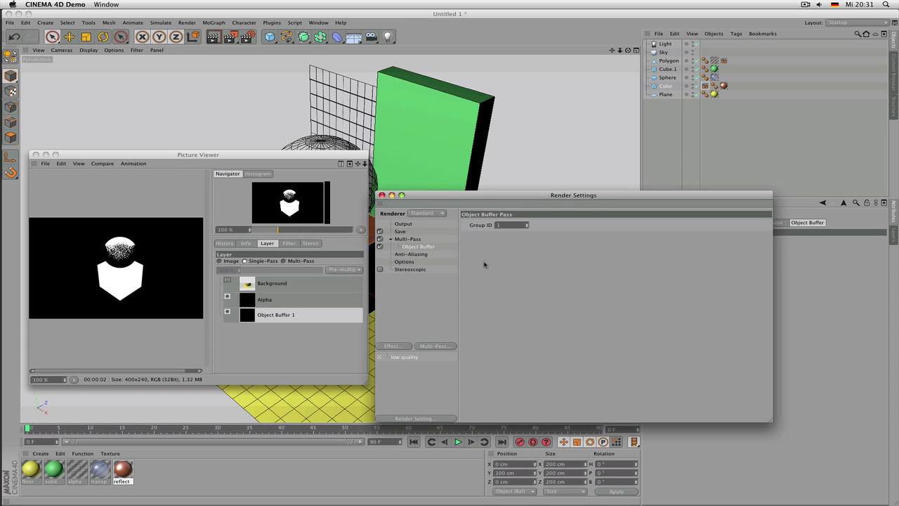
Step: Turn off Save for the regular image and disable Multi-Pass, closing the render settings
click(410, 240)
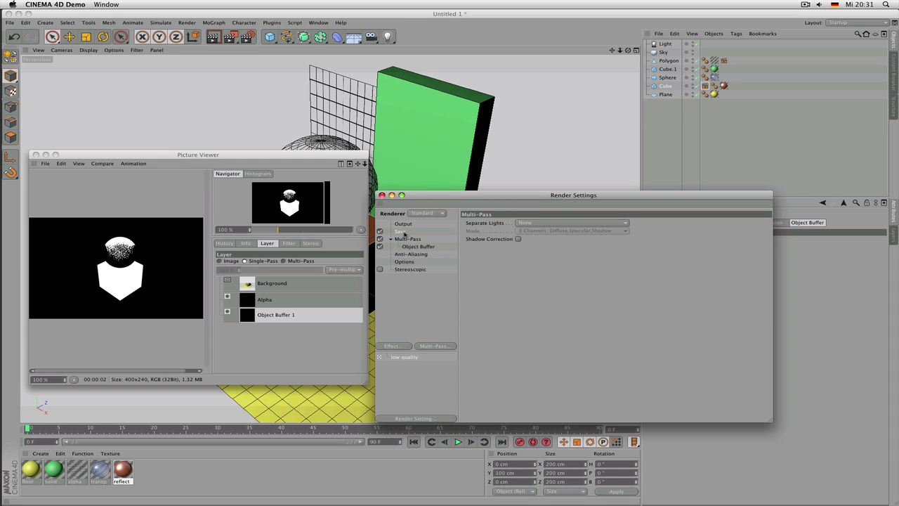
click(406, 231)
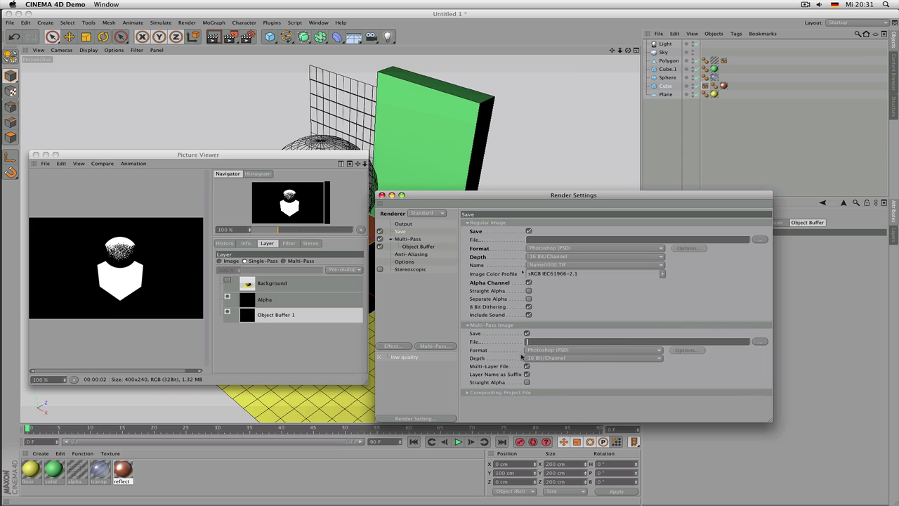
click(529, 231)
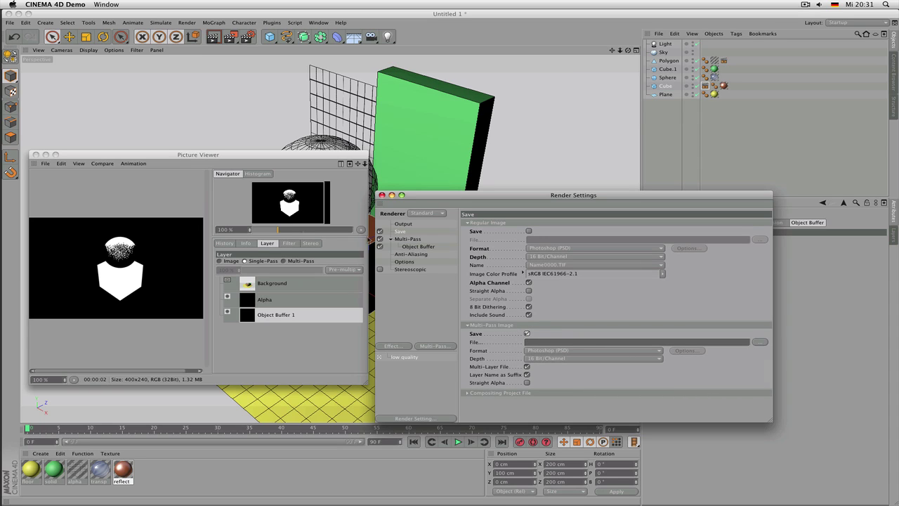
click(379, 238)
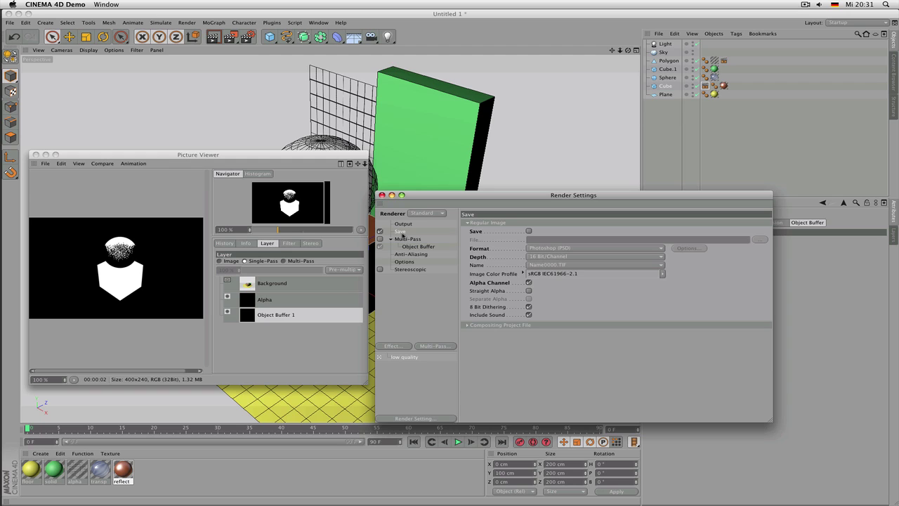
click(382, 196)
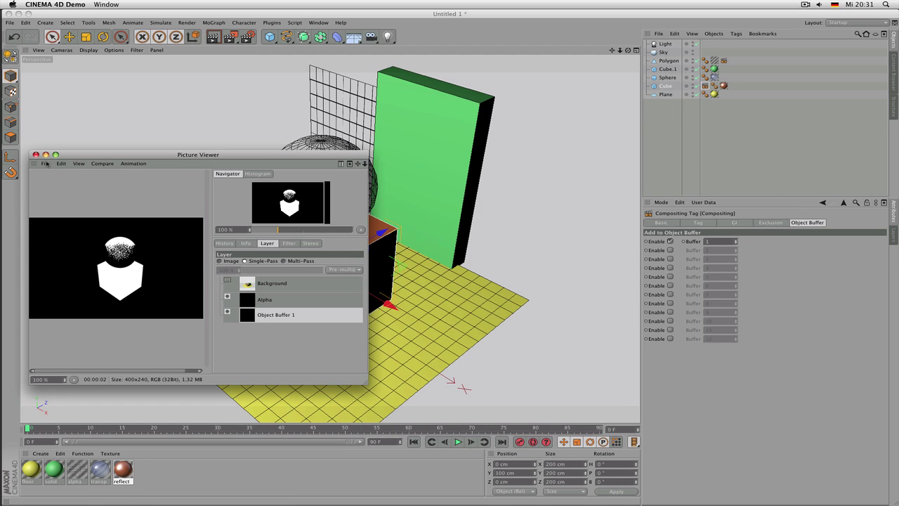
Step: Close the Picture Viewer and show the Tag properties of the cube's Compositing tag
click(36, 155)
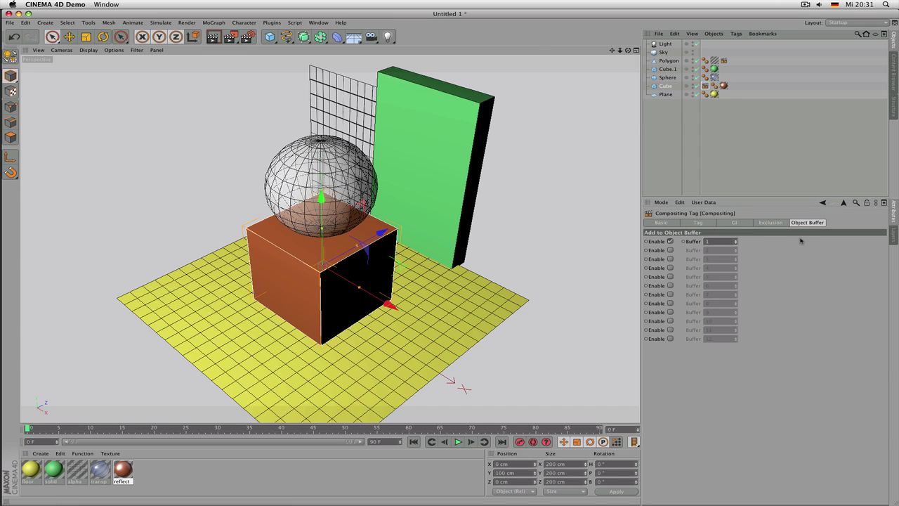
click(662, 223)
click(695, 224)
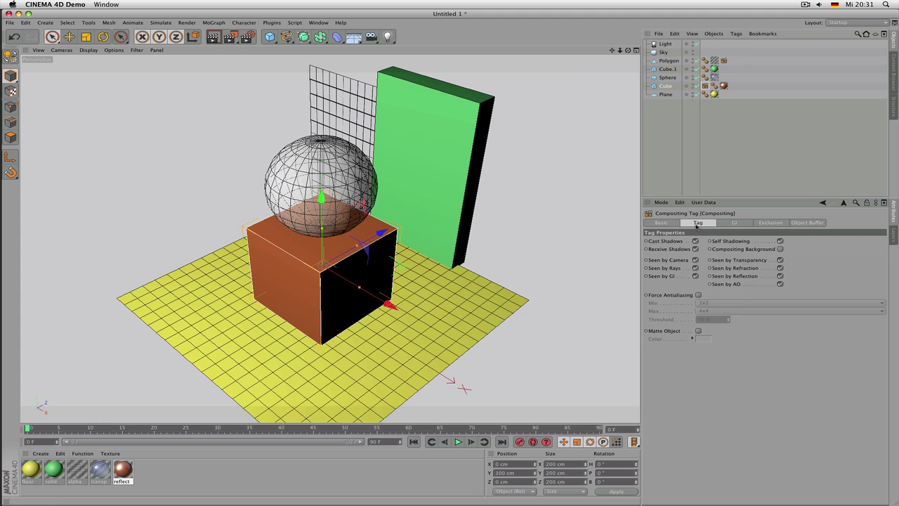
alt+drag(436, 288, 336, 241)
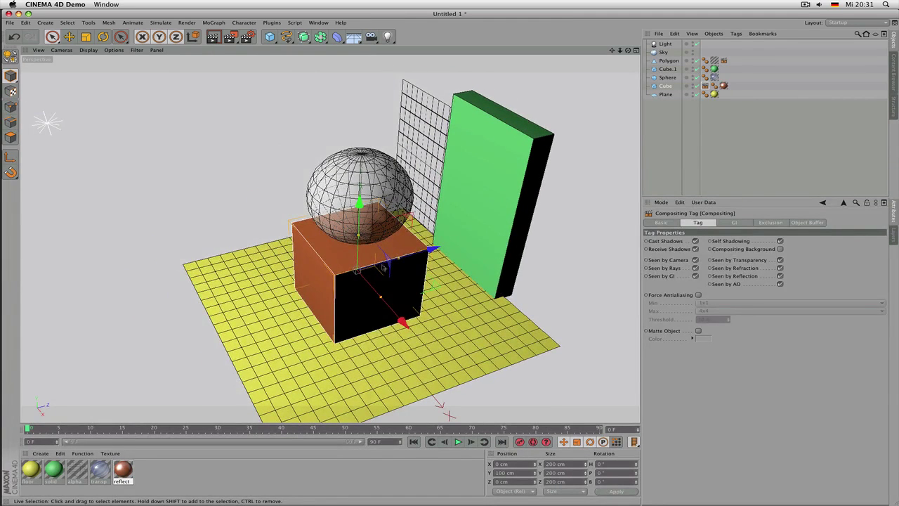
Step: Render the viewport with the cube's shadows on, and turn off Cast Shadows in the cube's Compositing tag
key(super+r)
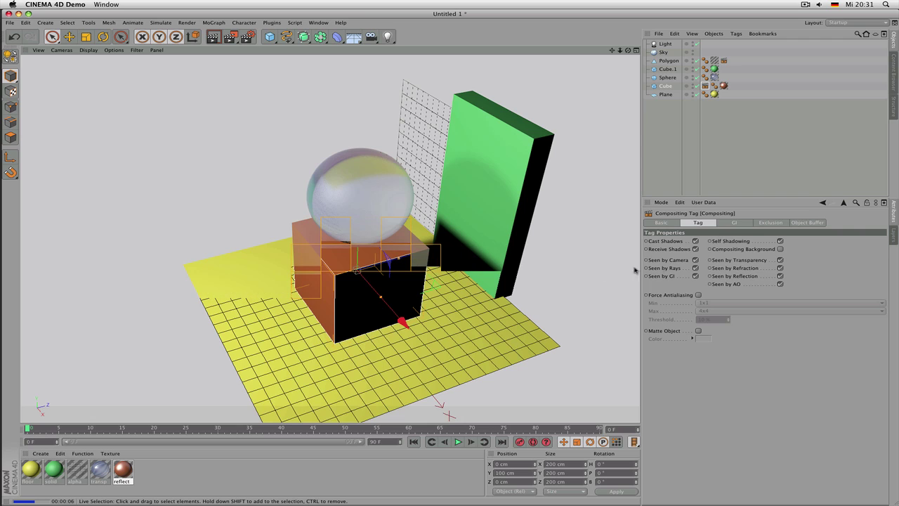
click(674, 241)
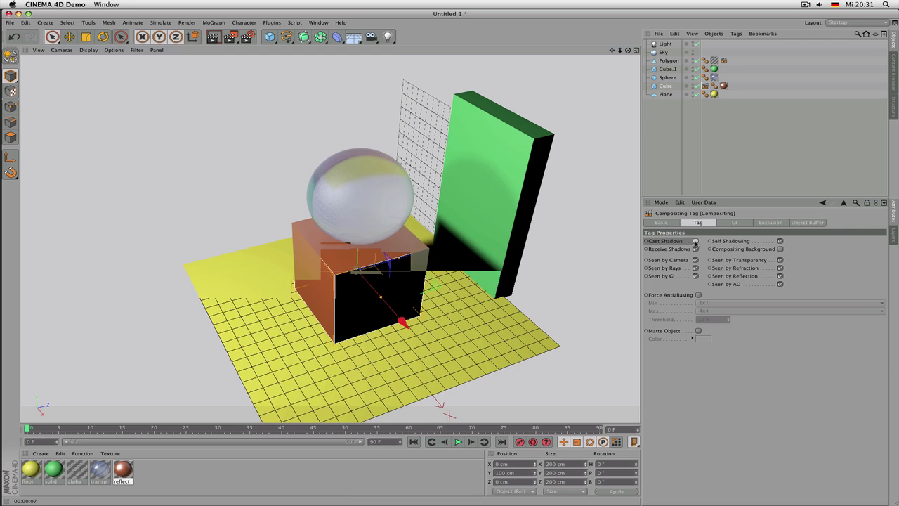
click(696, 241)
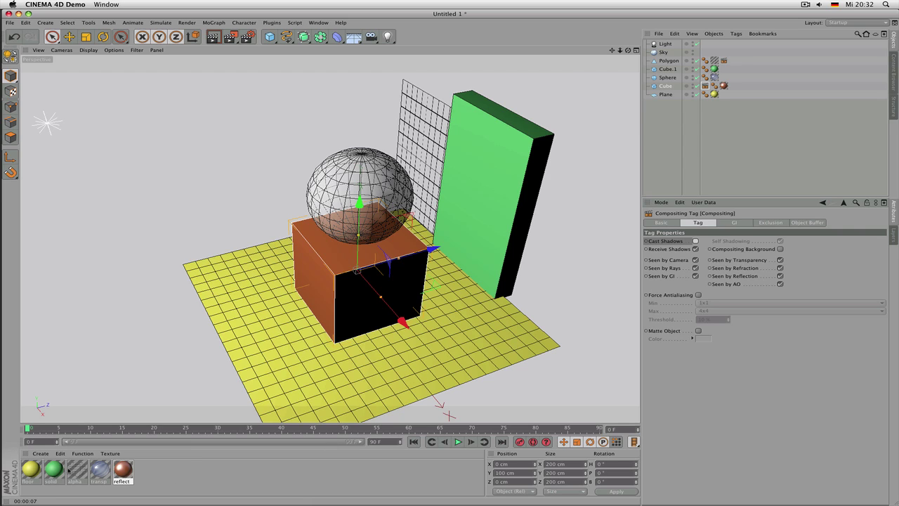
Step: Set the reflection Blurriness of the reflect material to 0% and render the viewport
click(30, 469)
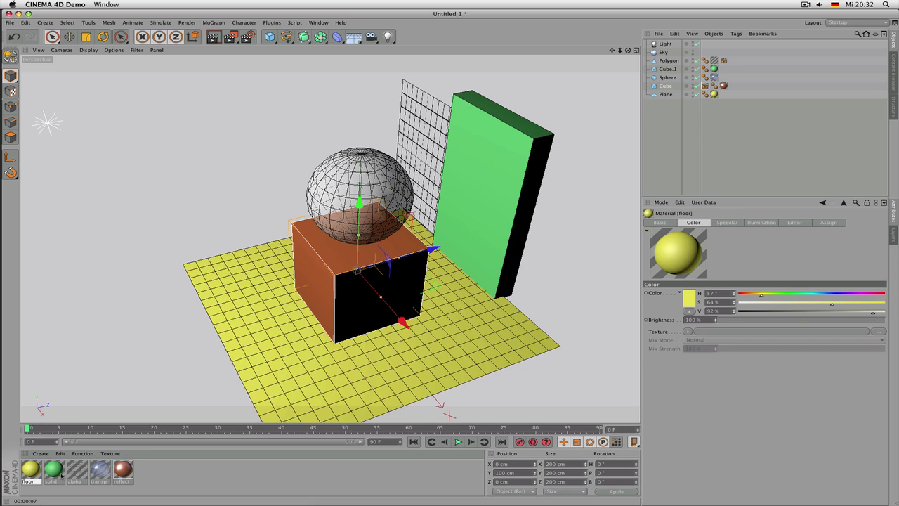
click(123, 469)
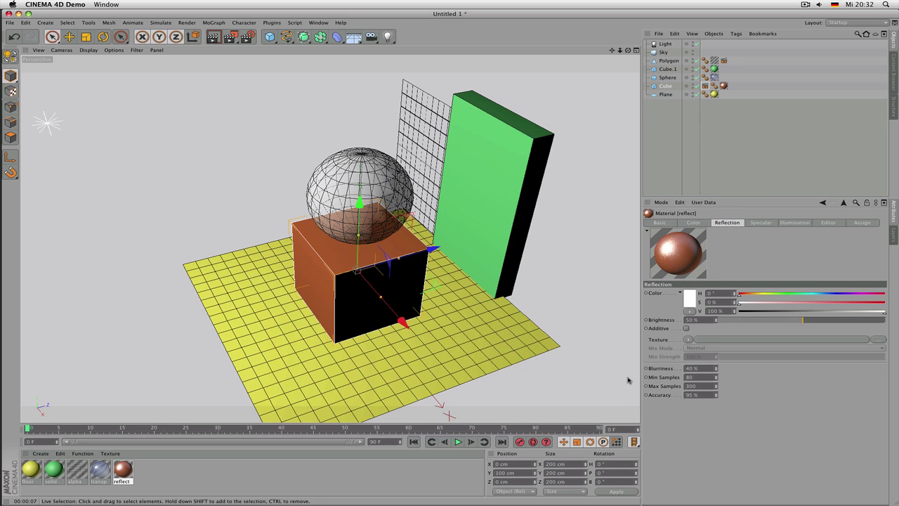
click(705, 370)
text(0)
key(Return)
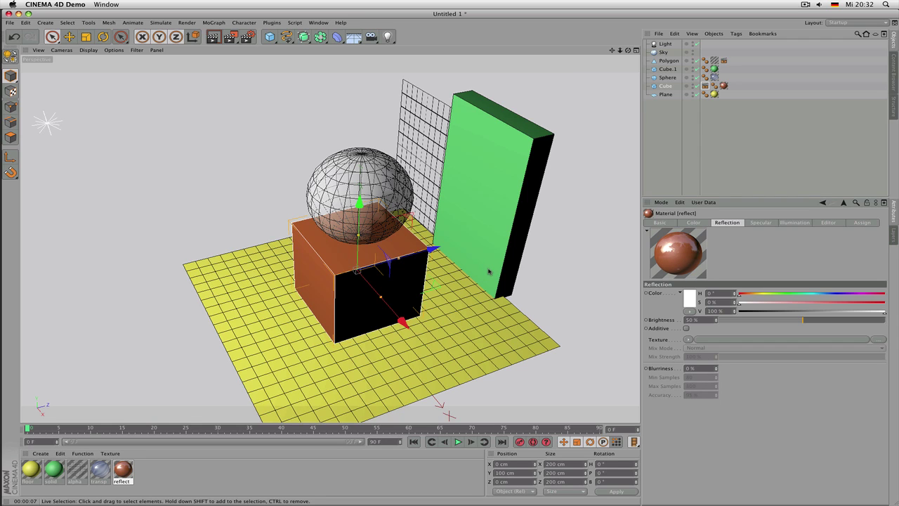
key(super+r)
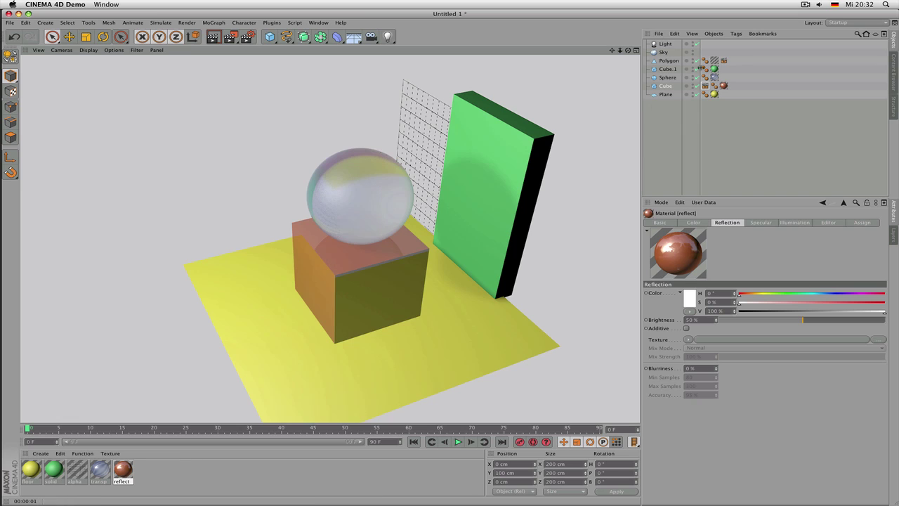
Step: Render the view with the cube's shadows off, and turn Cast Shadows back on in its Compositing tag
click(705, 86)
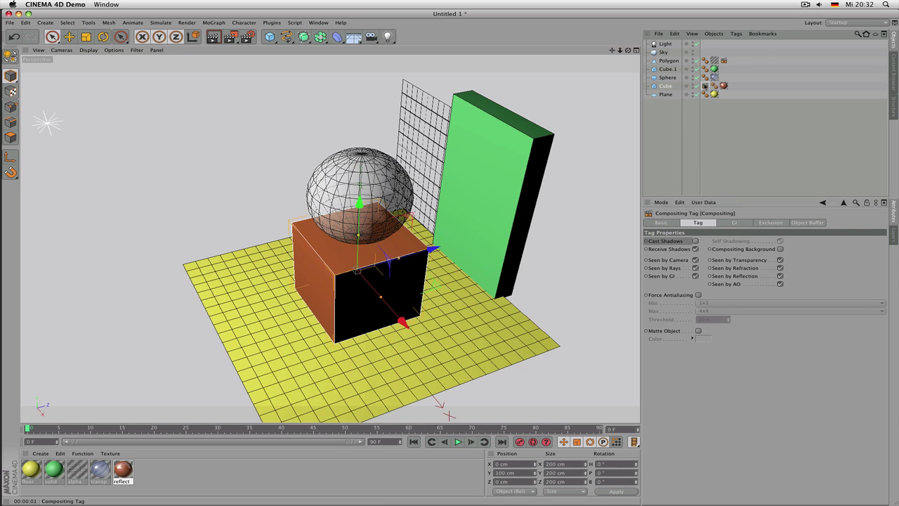
click(695, 241)
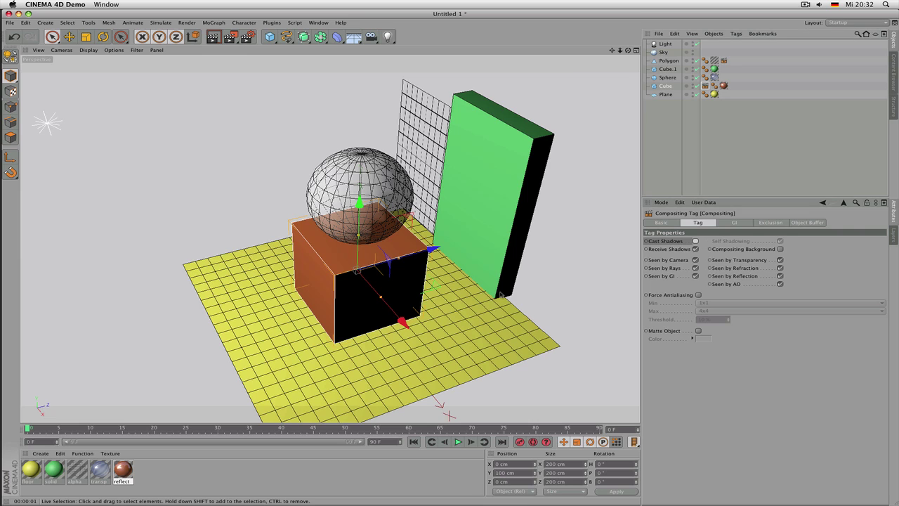
key(ctrl+r)
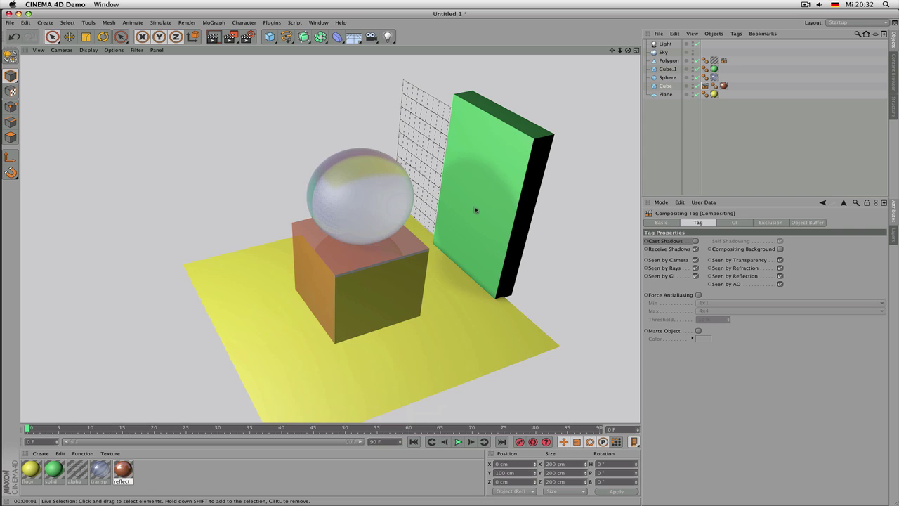
click(695, 241)
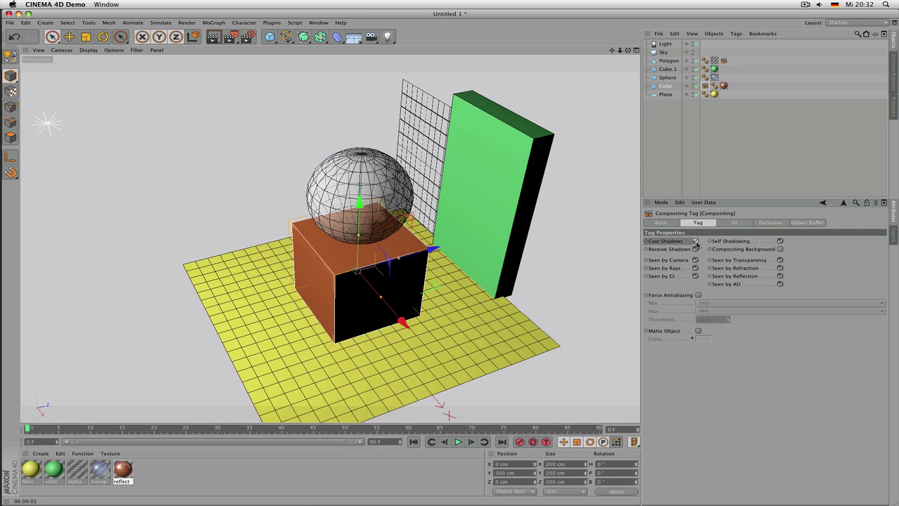
Step: Rename the tall green box, Cube.1, as wall
click(507, 221)
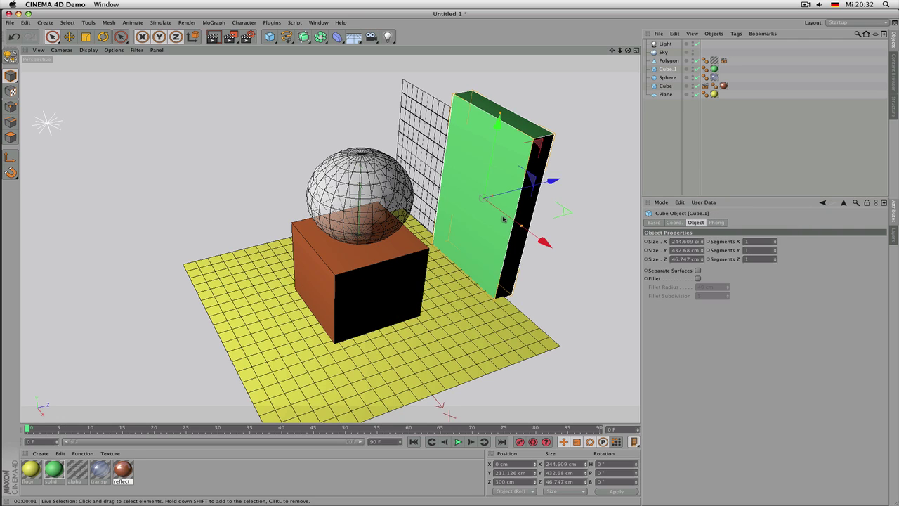
double_click(668, 69)
text(wa)
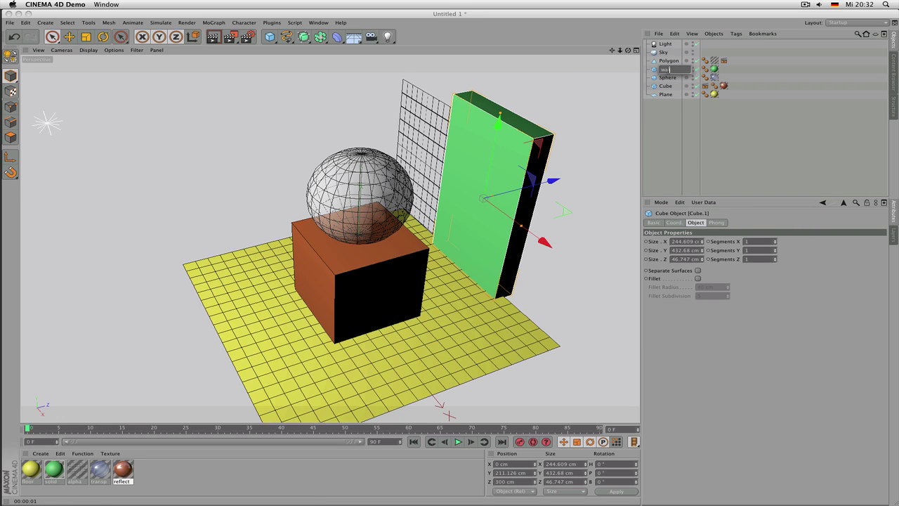
text(ll)
key(Return)
Step: Add a Compositing tag to the wall and turn off Receive Shadows in it
right_click(668, 71)
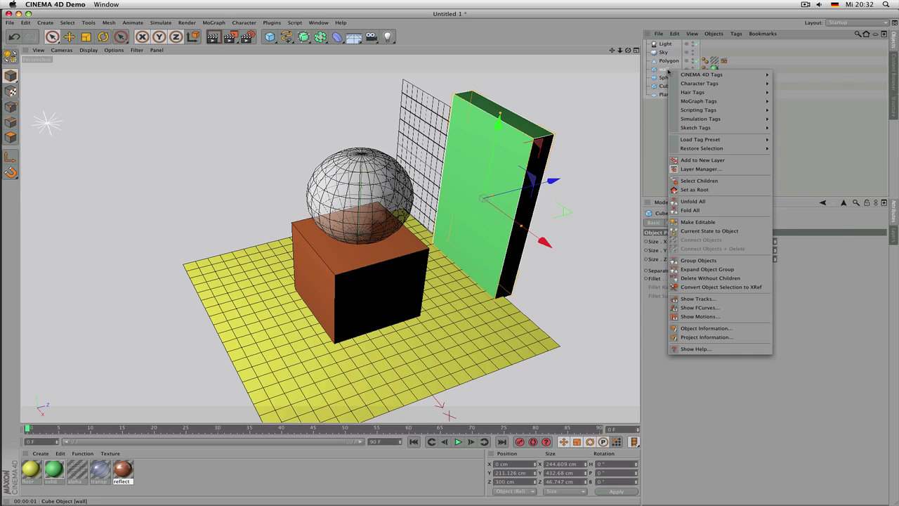
mouse_move(673, 73)
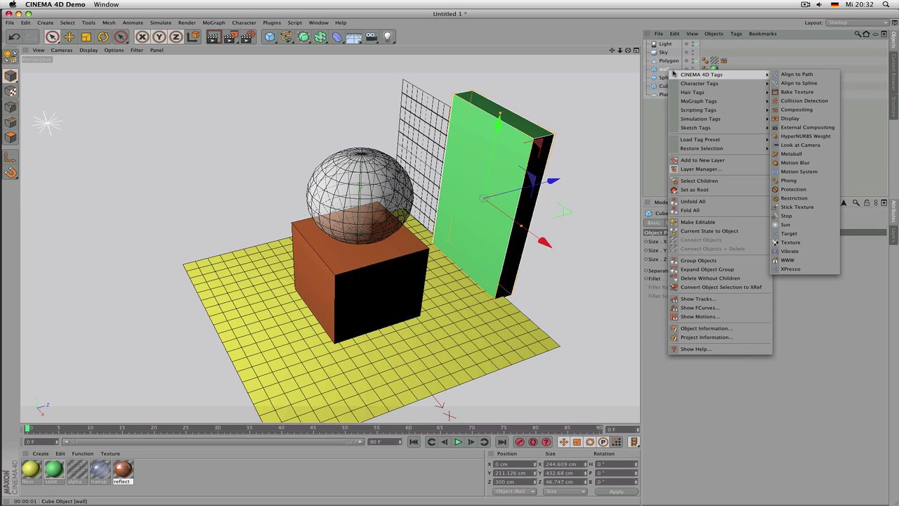
click(797, 109)
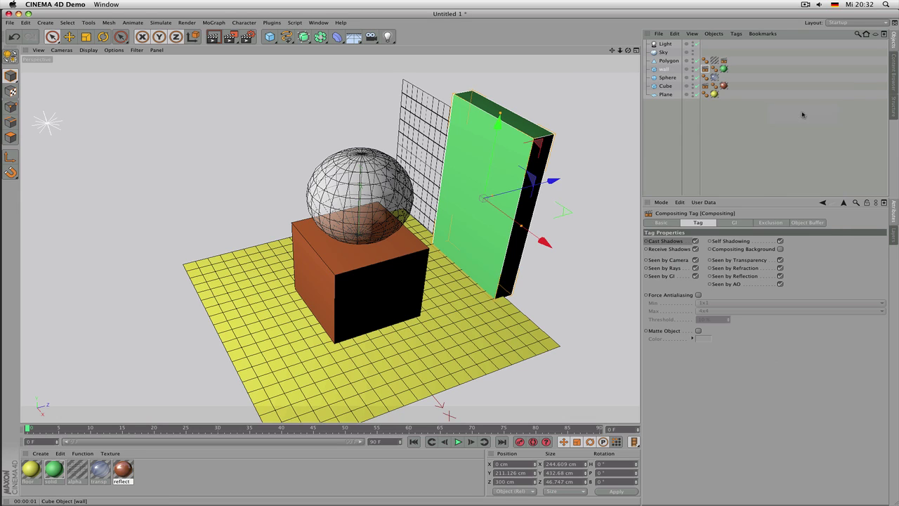
click(696, 249)
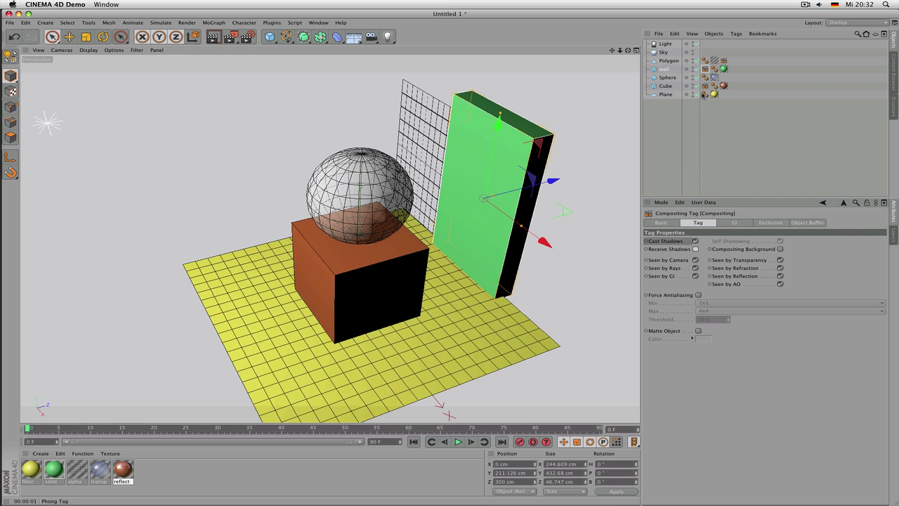
Step: Compare the Compositing tags of the cube and the wall, and render the view to check the shadow on the wall
click(664, 86)
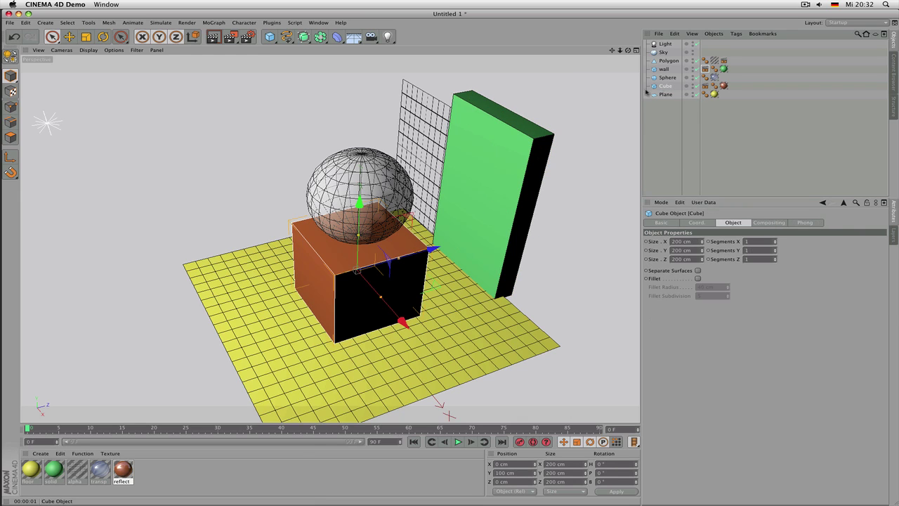
click(704, 86)
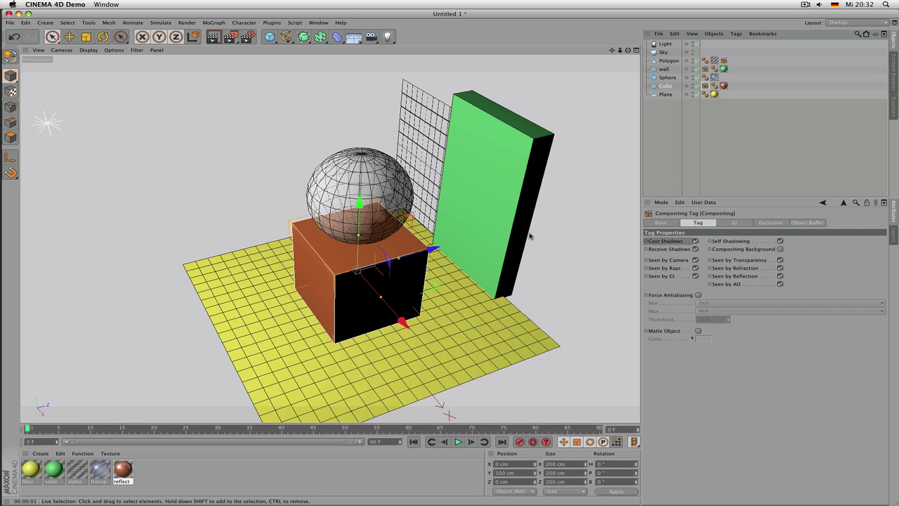
key(ctrl+r)
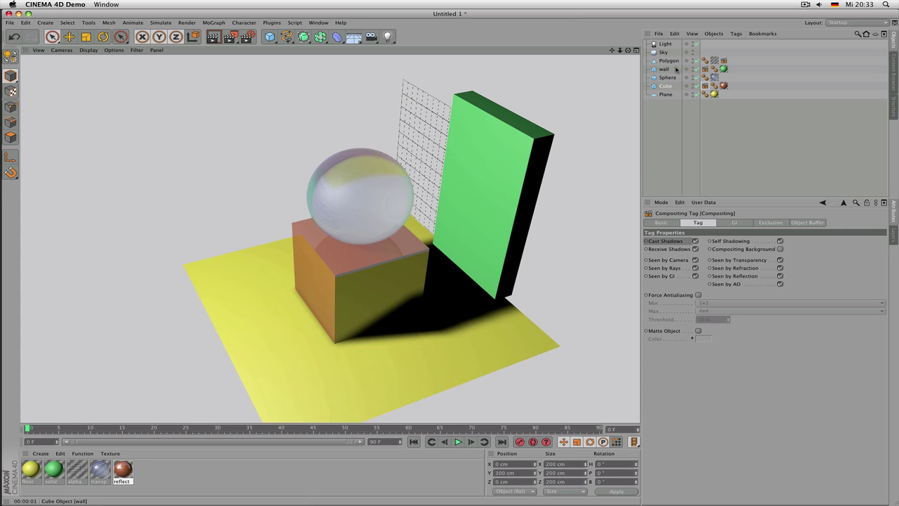
click(706, 70)
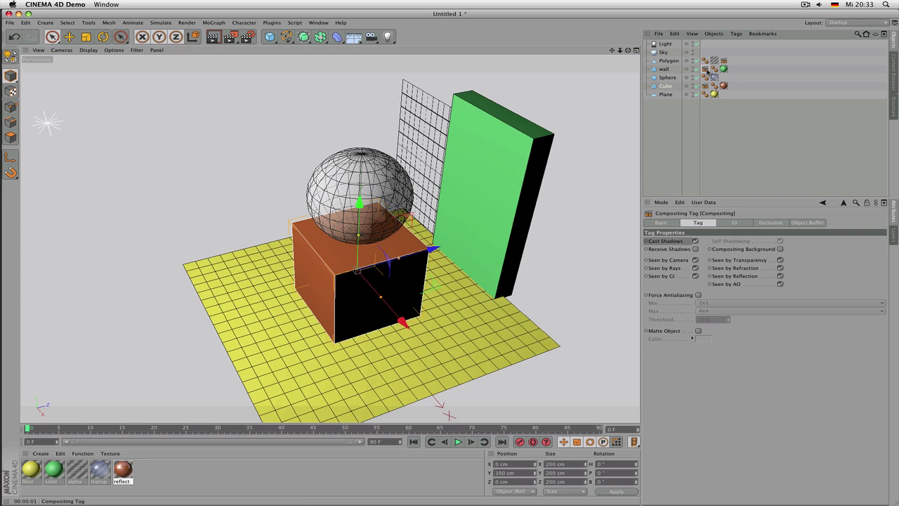
click(695, 249)
key(ctrl+r)
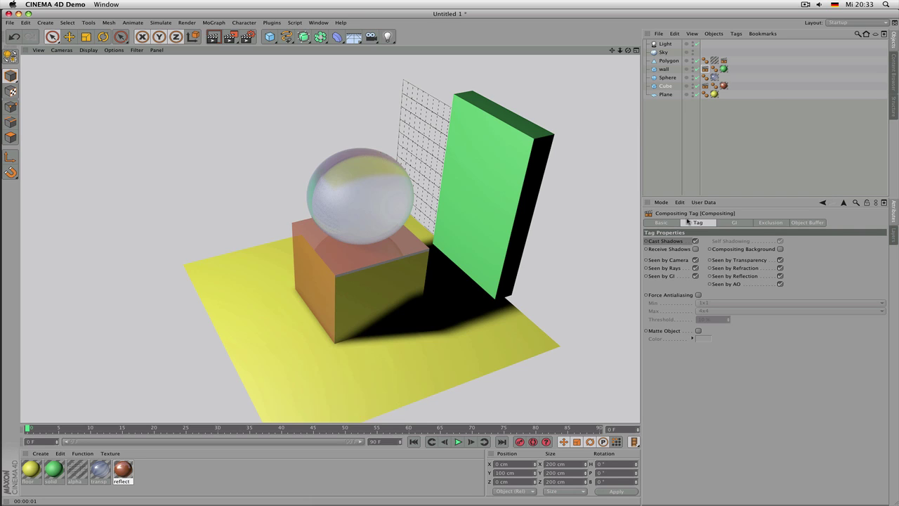
Step: In the wall's Compositing tag, turn on Receive Shadows, turn off Cast Shadows and Seen by Camera, and render the view
click(705, 82)
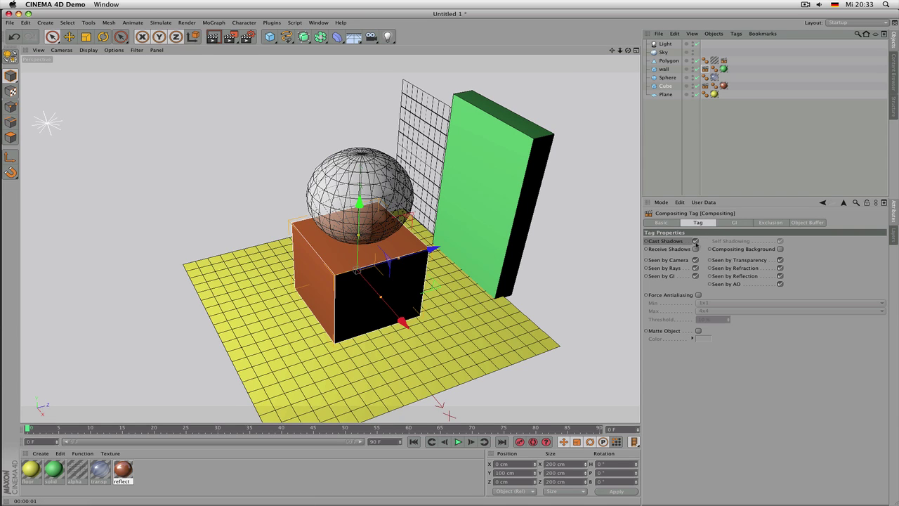
click(695, 241)
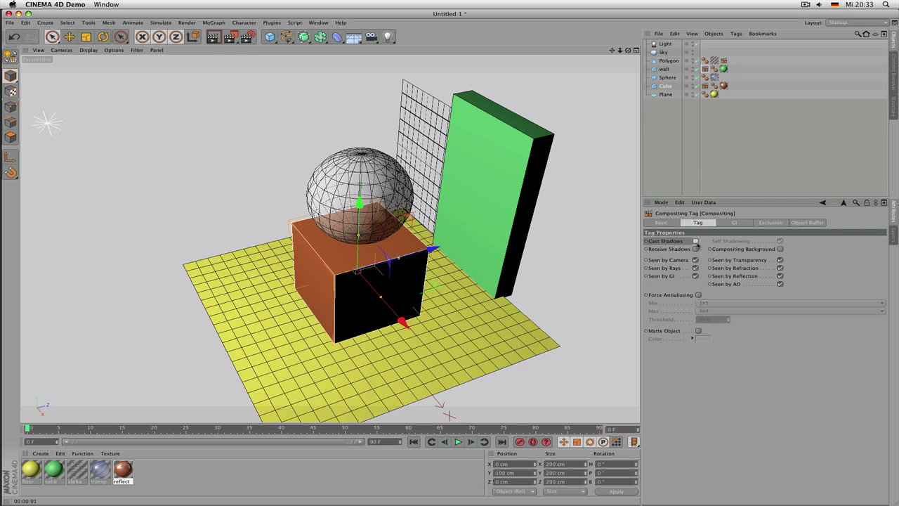
click(696, 250)
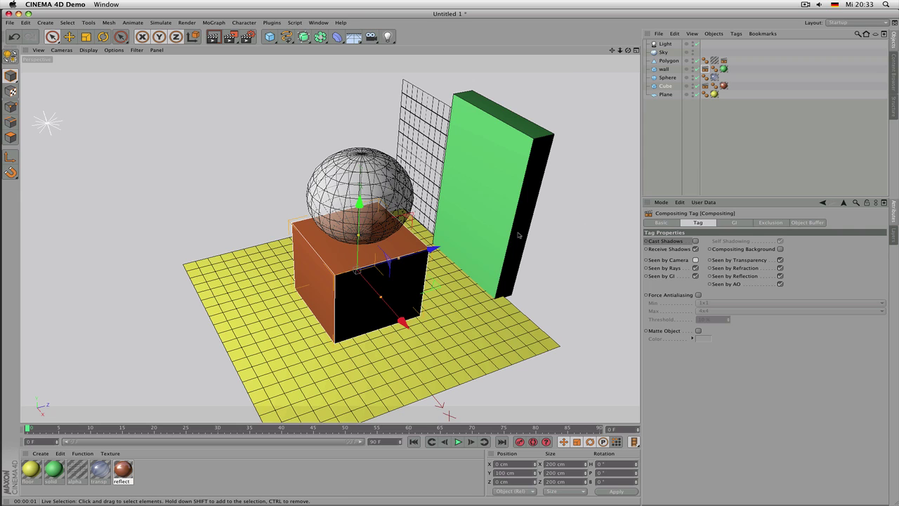
key(super+r)
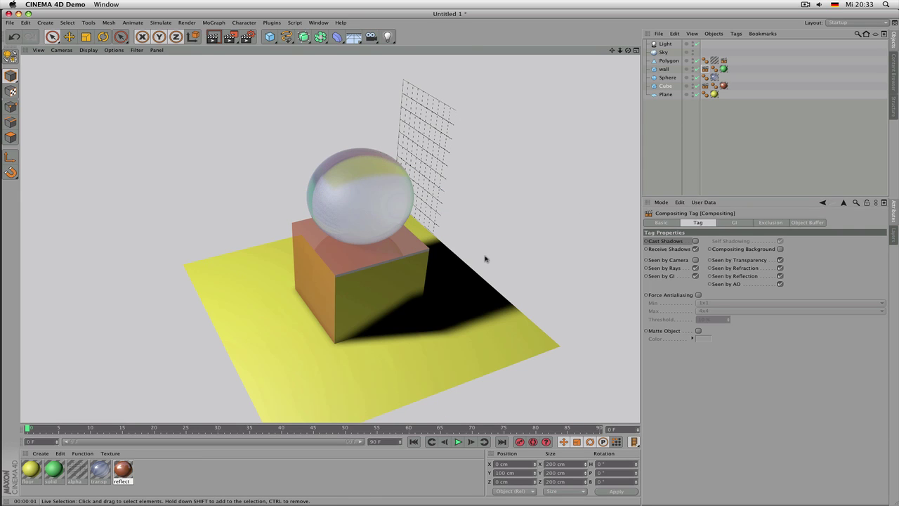
Step: Delete the Compositing tag from the wall
click(666, 70)
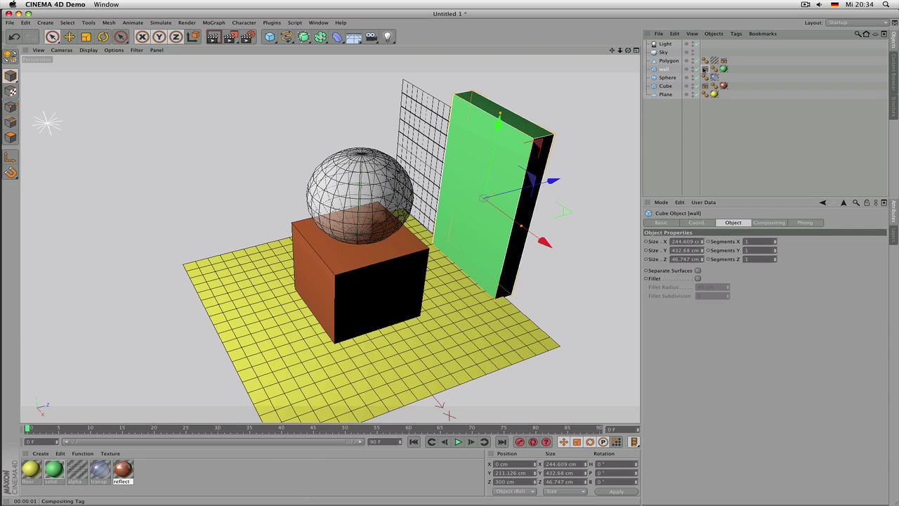
click(705, 68)
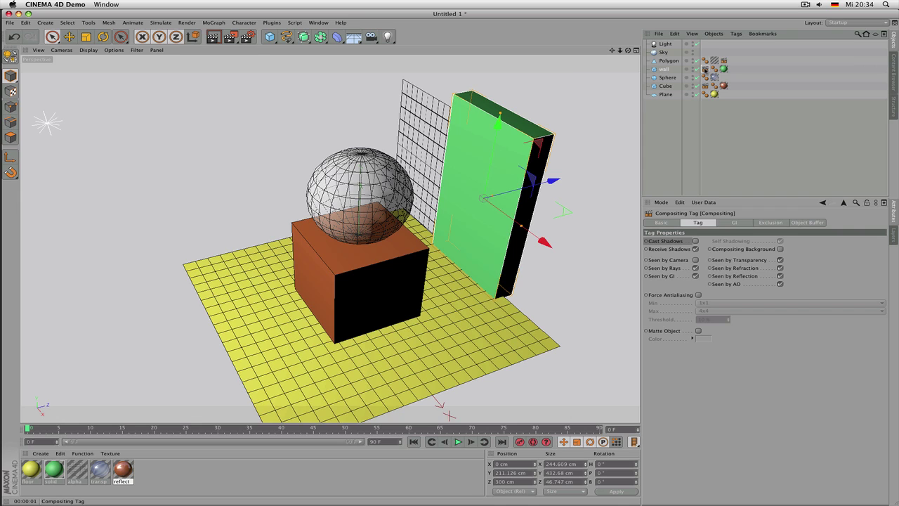
key(Delete)
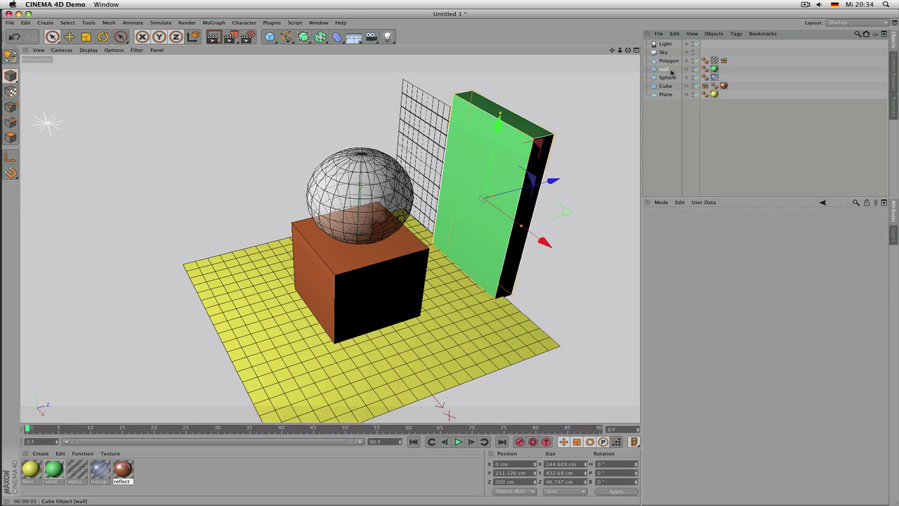
Step: Turn off Seen by Camera in the cube's Compositing tag
click(665, 85)
click(704, 86)
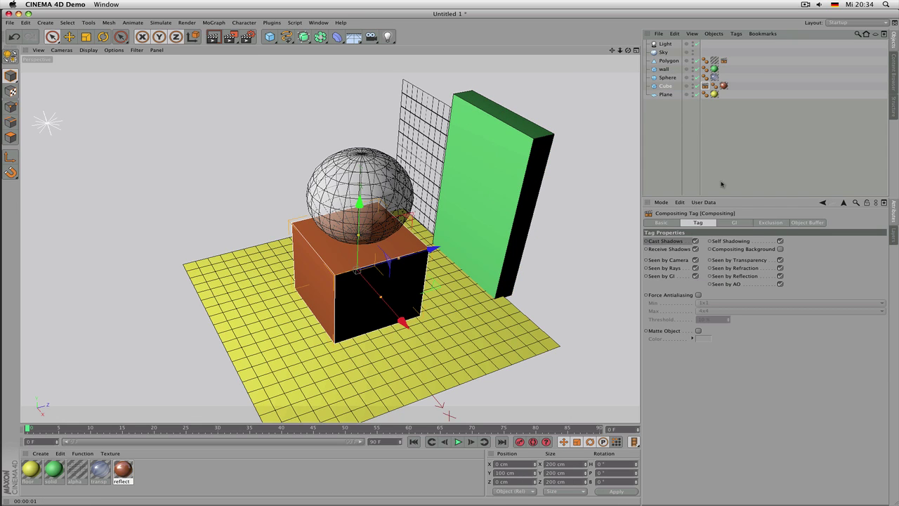
click(695, 260)
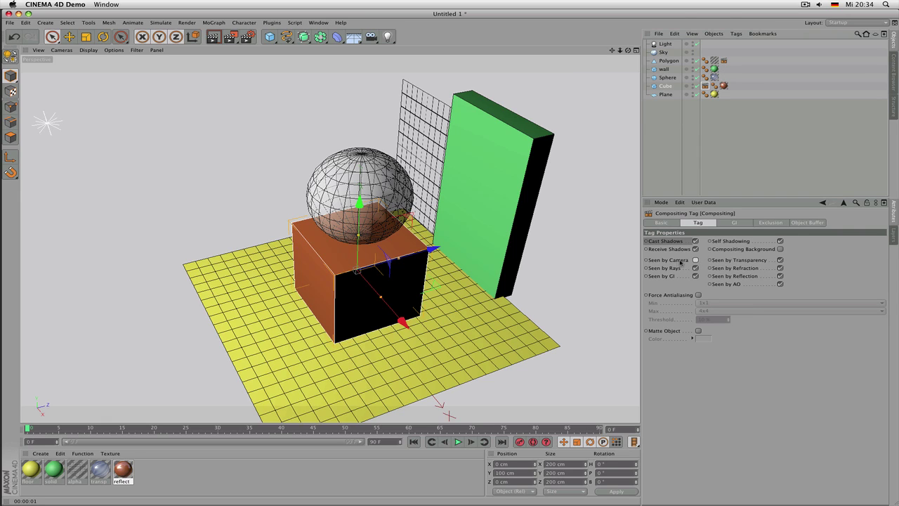
click(677, 261)
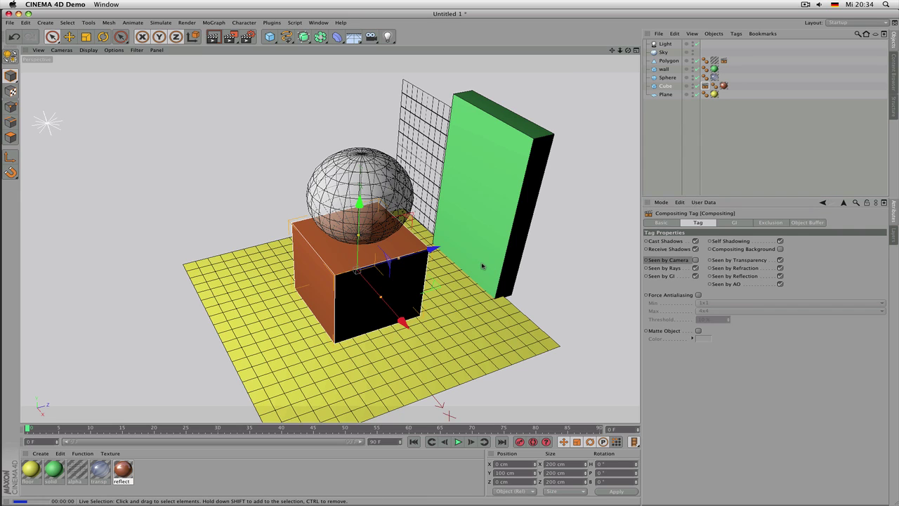
Step: Render the view with the cube hidden from the camera, and turn Seen by Camera back on in its Compositing tag
key(super+r)
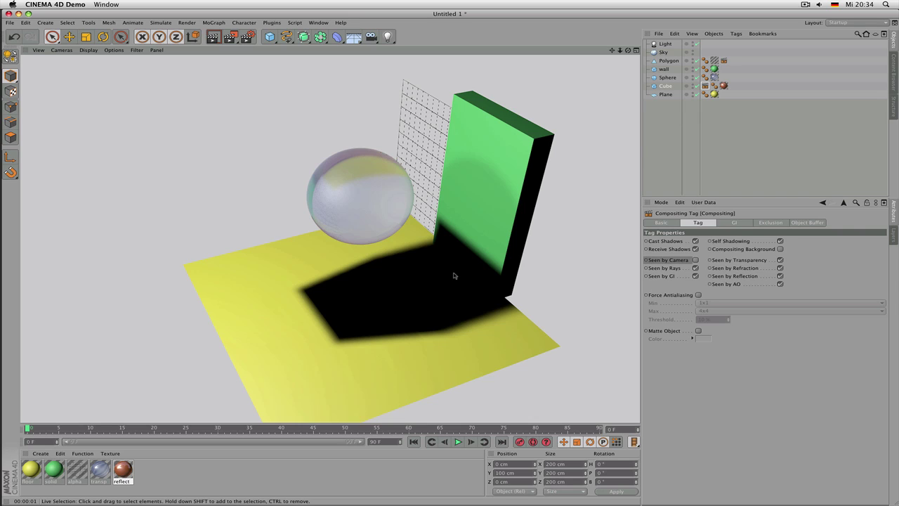
click(695, 261)
click(695, 260)
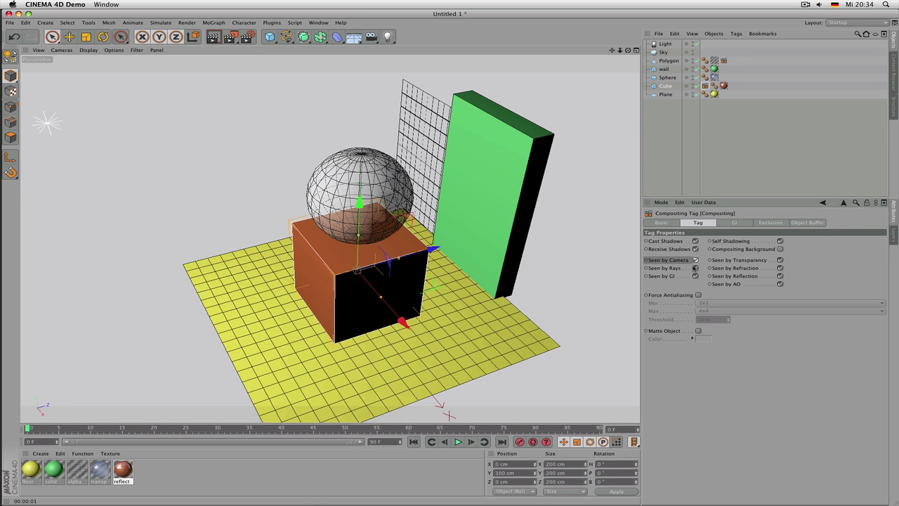
Step: Turn off Seen by Transparency in the grid polygon's Compositing tag and render the view with the polygon behind the sphere
click(459, 195)
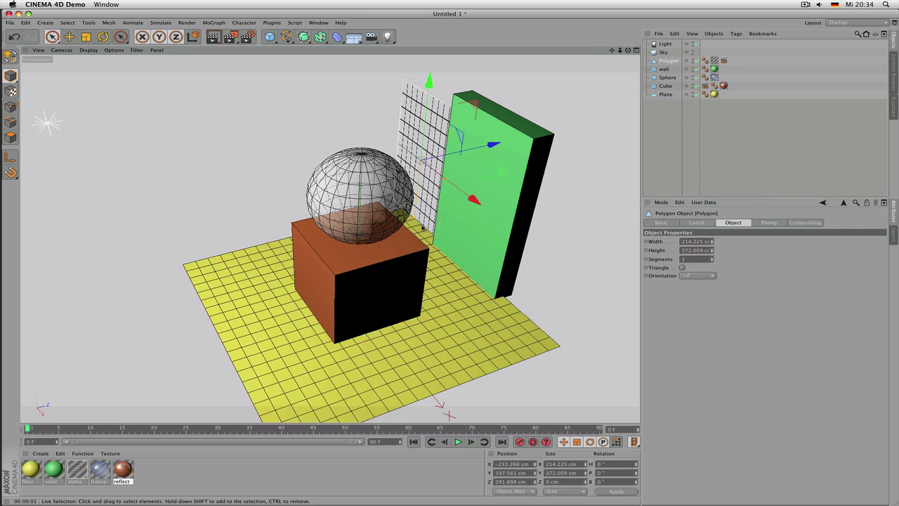
alt+drag(458, 198, 474, 225)
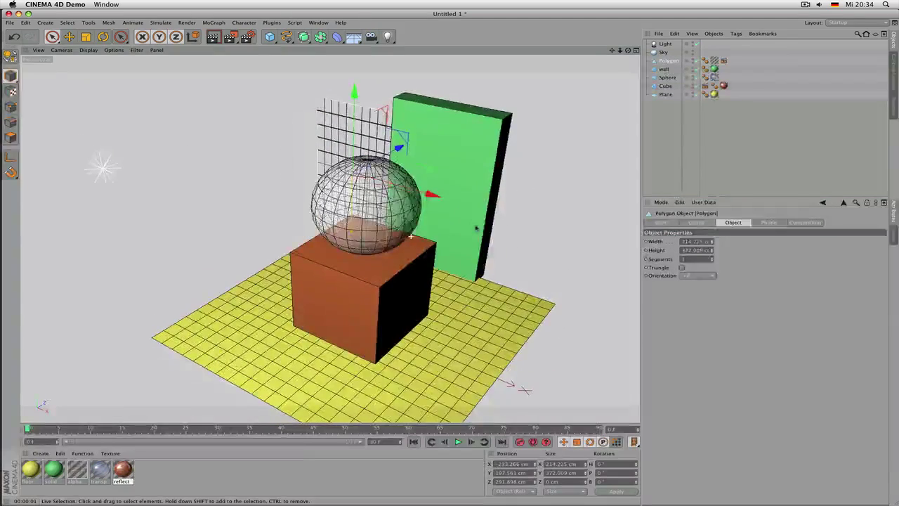
right_click(675, 62)
mouse_move(702, 60)
click(808, 127)
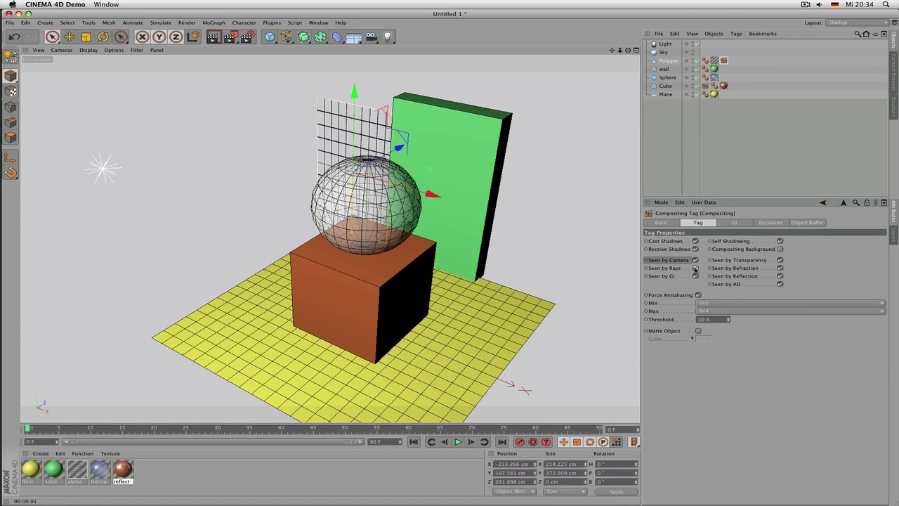
click(779, 260)
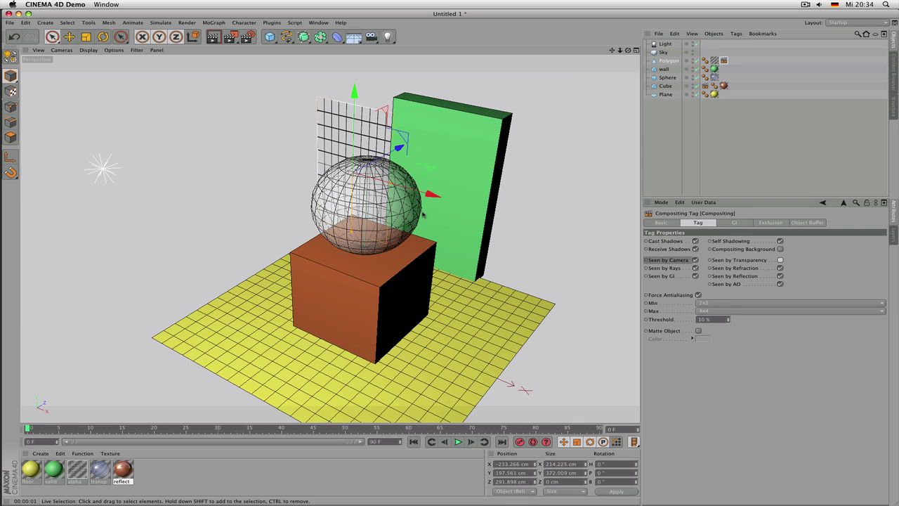
key(ctrl+r)
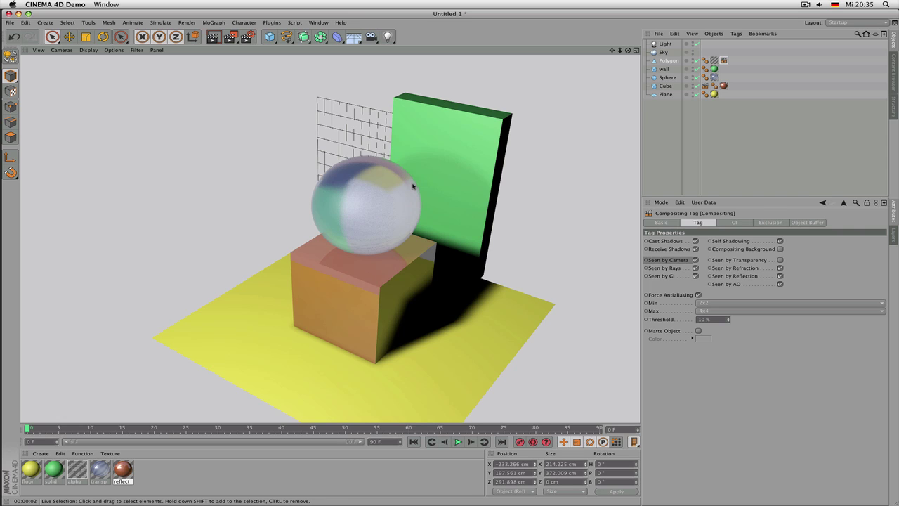
Step: Set the transparency Blurriness of the sphere's transp material to 0 % and render the view again
click(392, 196)
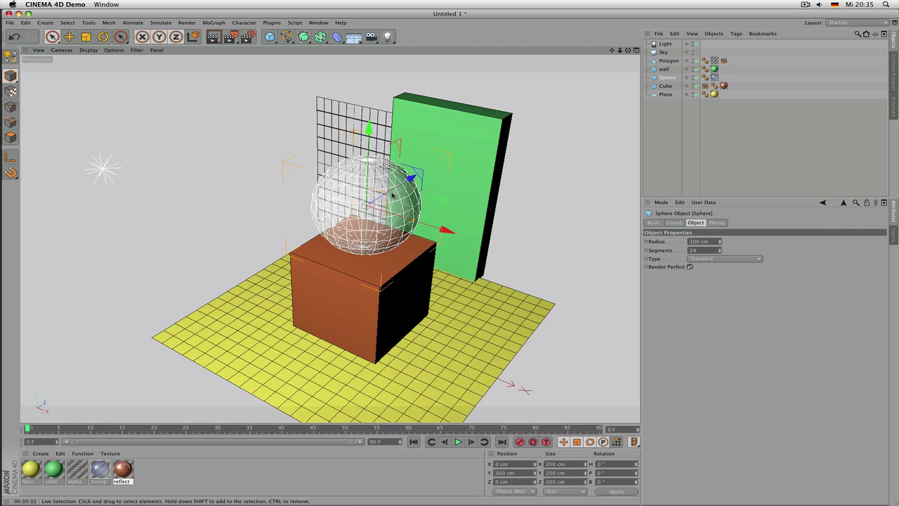
click(101, 469)
drag(743, 429, 742, 442)
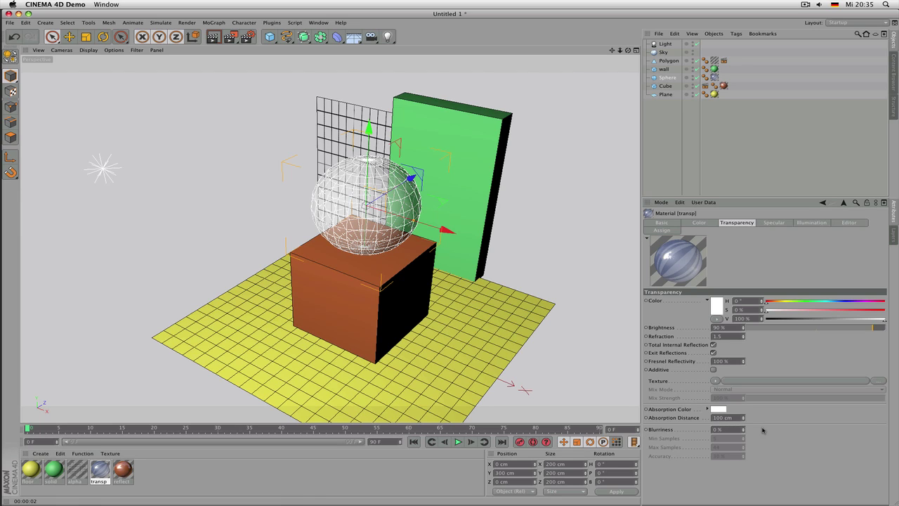
click(723, 61)
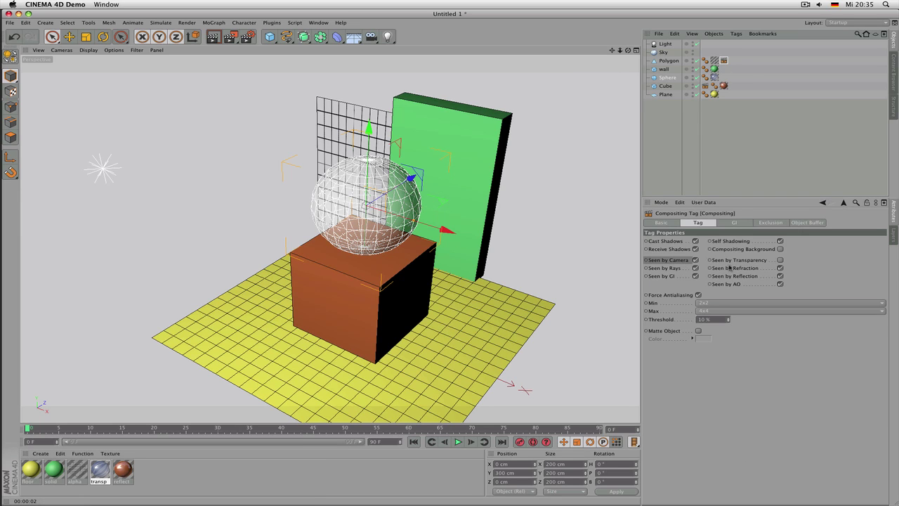
key(super+r)
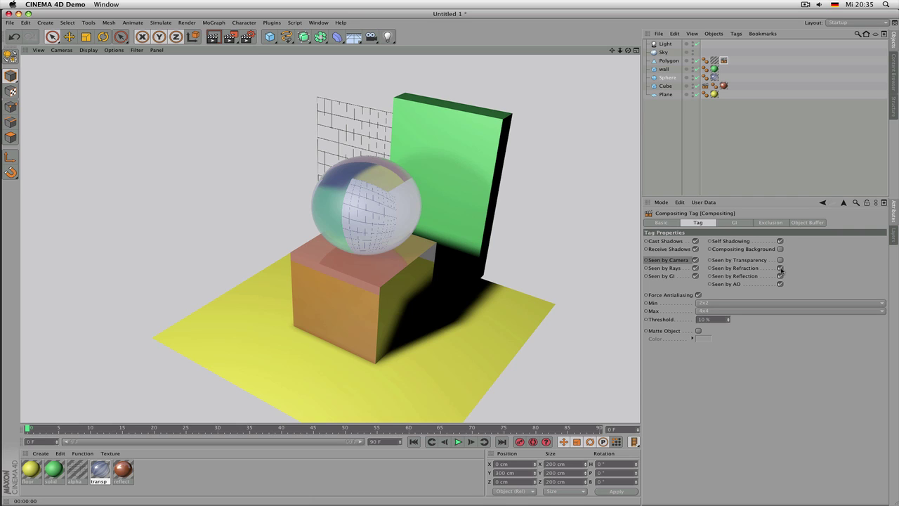
Step: Turn off Seen by Refraction in the grid polygon's Compositing tag and render the view, including a closer look at the sphere
click(780, 269)
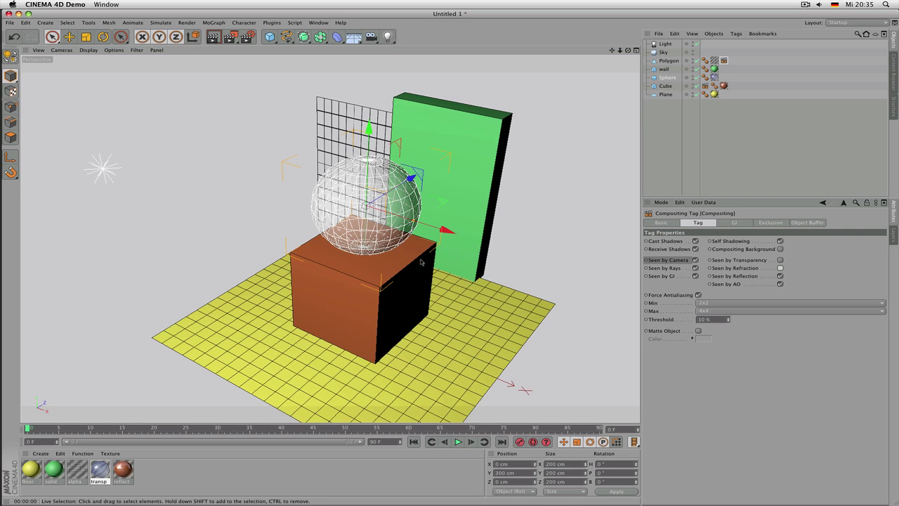
key(super+r)
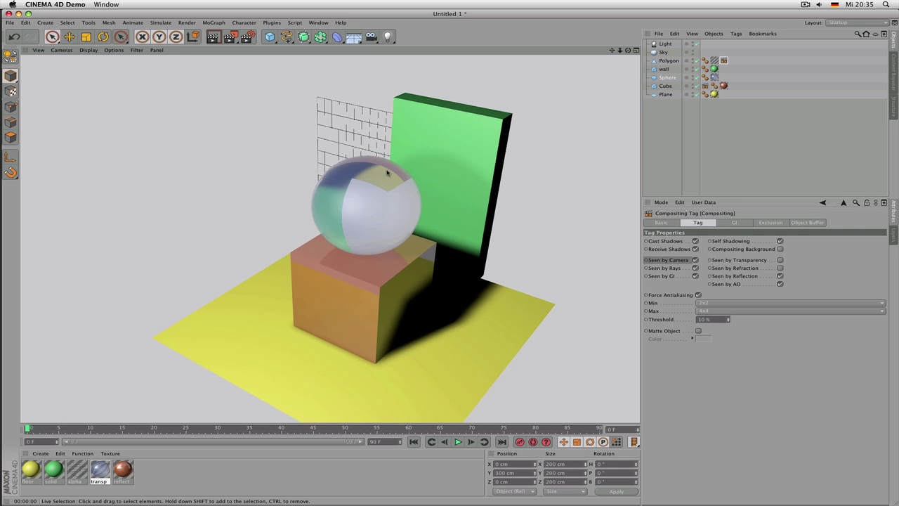
alt+drag(391, 171, 443, 145)
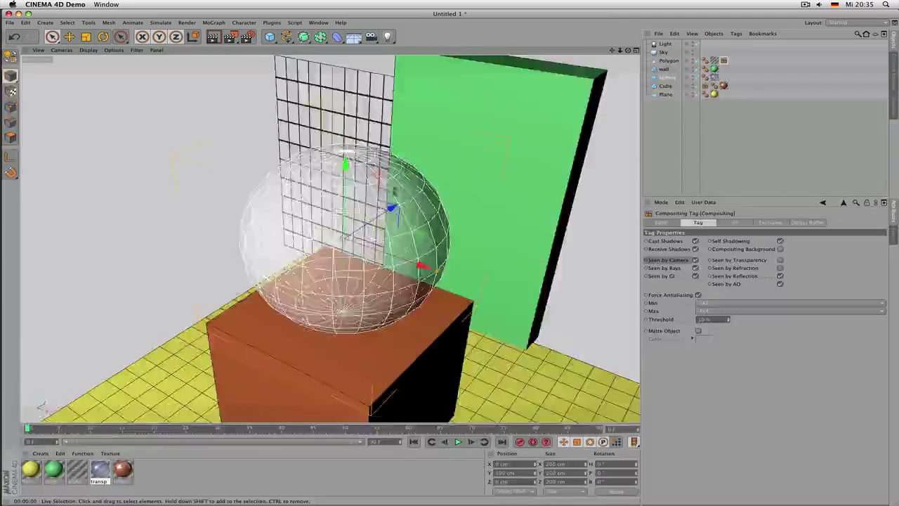
scroll(443, 145, up, 3)
key(ctrl+r)
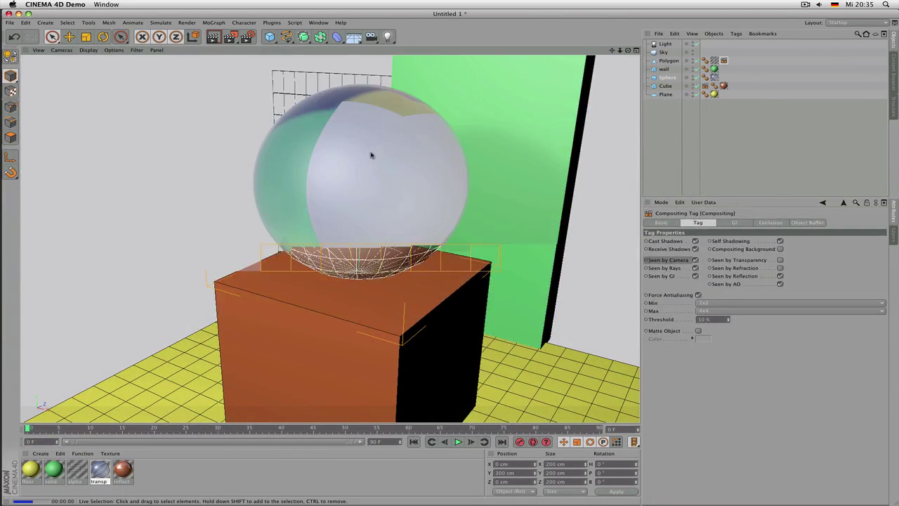
scroll(323, 194, up, 3)
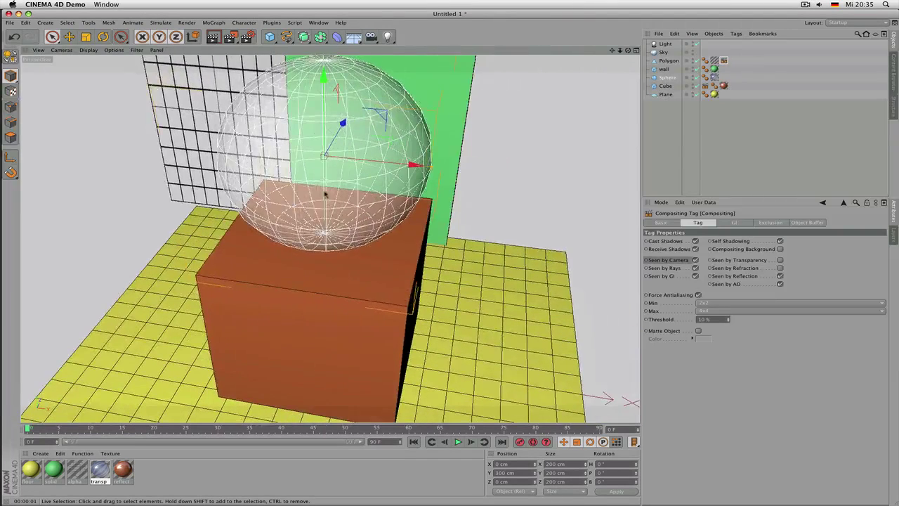
scroll(325, 195, down, 2)
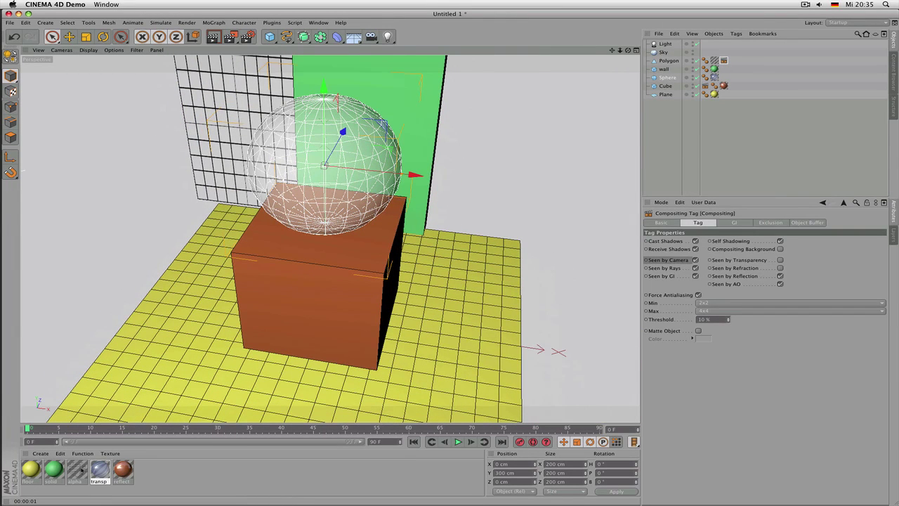
Step: Check the Refraction setting of the transp material and render the sphere from a new angle
click(100, 470)
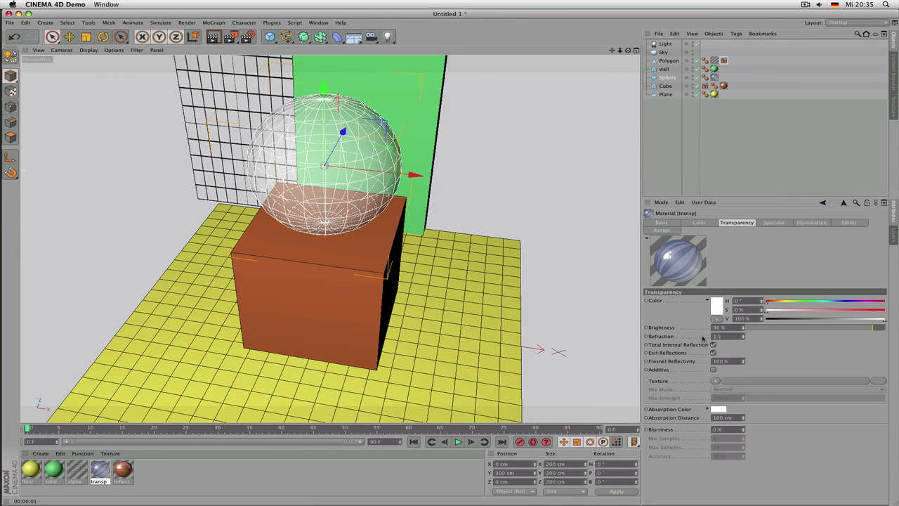
alt+drag(435, 257, 312, 255)
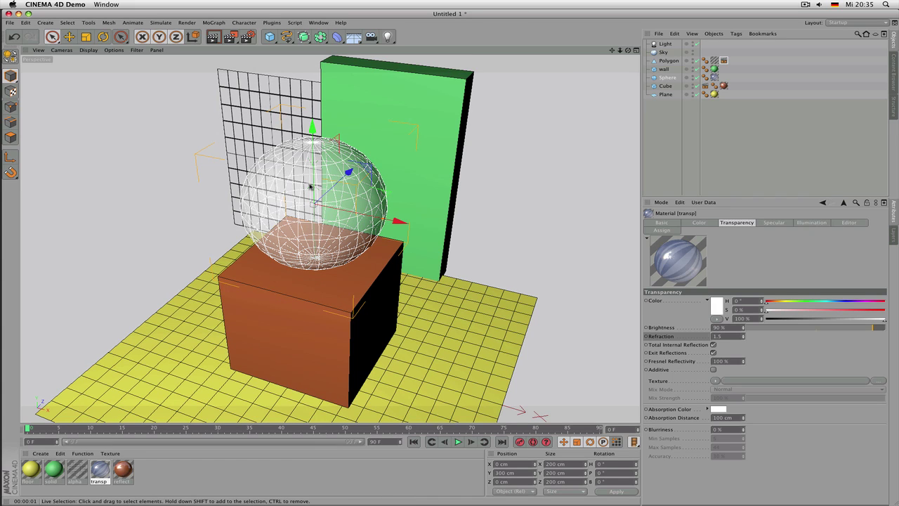
key(super+r)
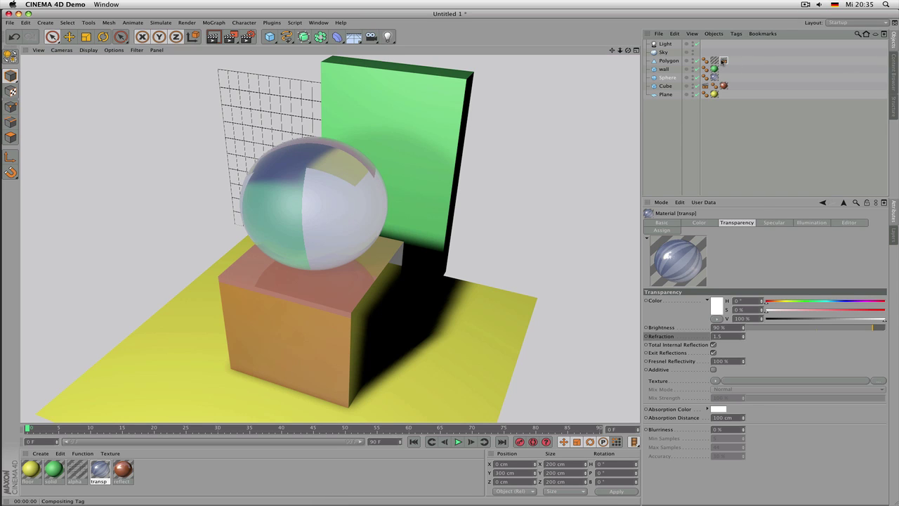
Step: Turn Seen by Refraction back on in the grid polygon's Compositing tag and read the help entry on Seen by Transparency
click(723, 61)
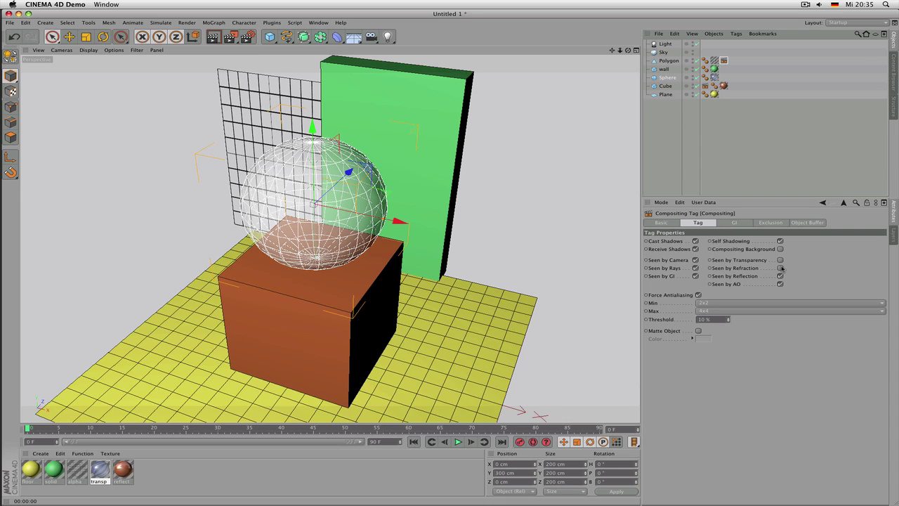
click(780, 268)
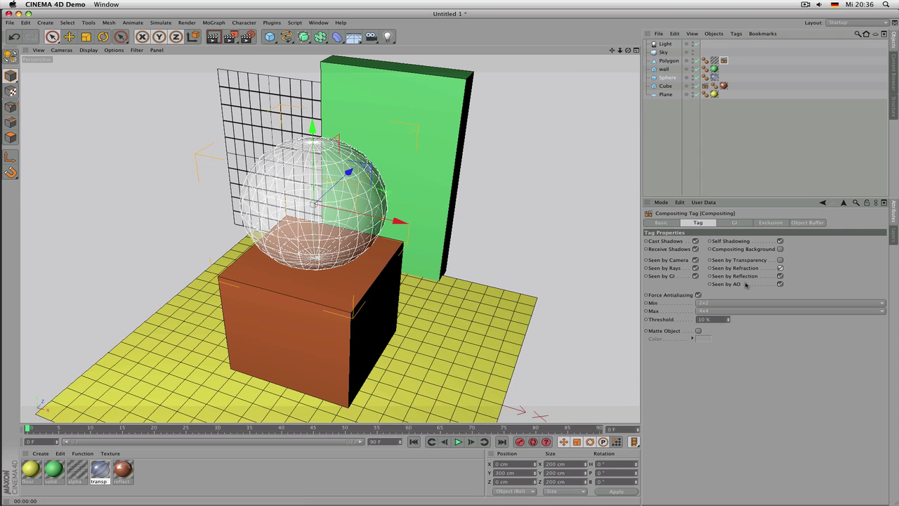
right_click(749, 261)
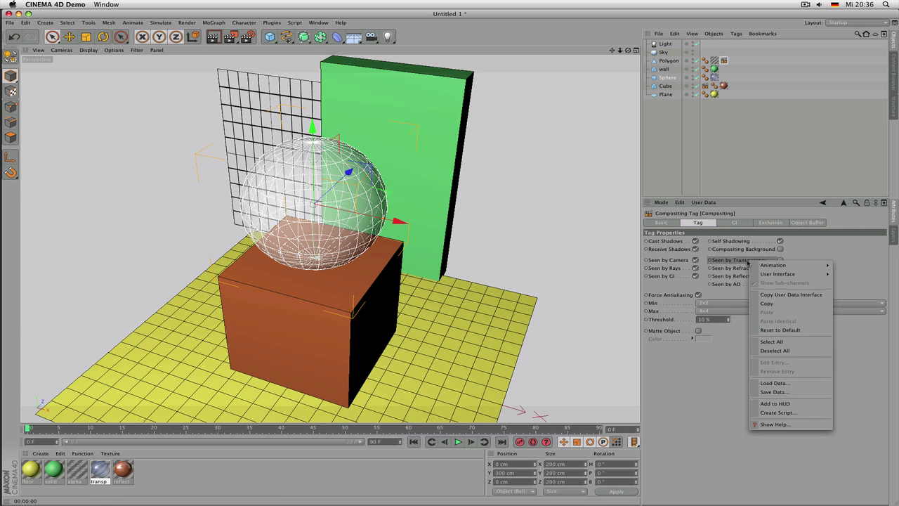
click(773, 425)
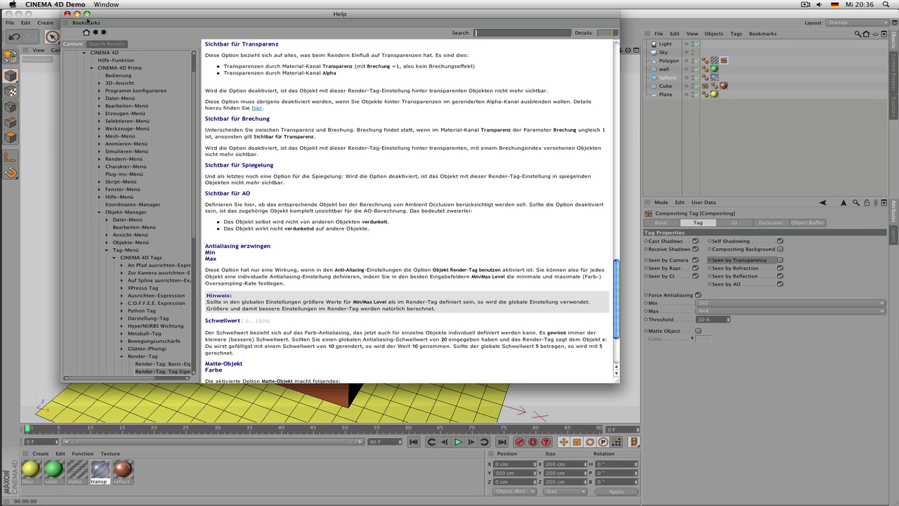
click(68, 14)
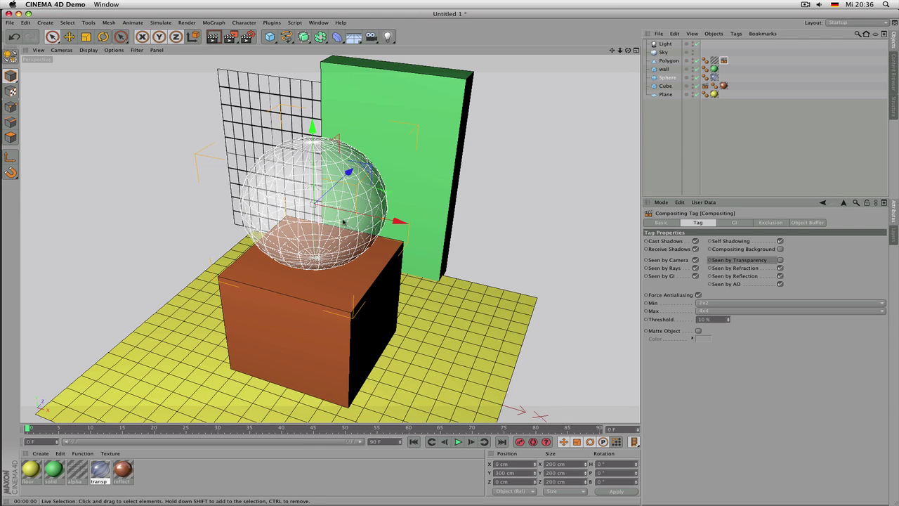
Step: In the grid polygon's Compositing tag, turn on Seen by Transparency, turn off Seen by Reflection, and render the view
click(780, 276)
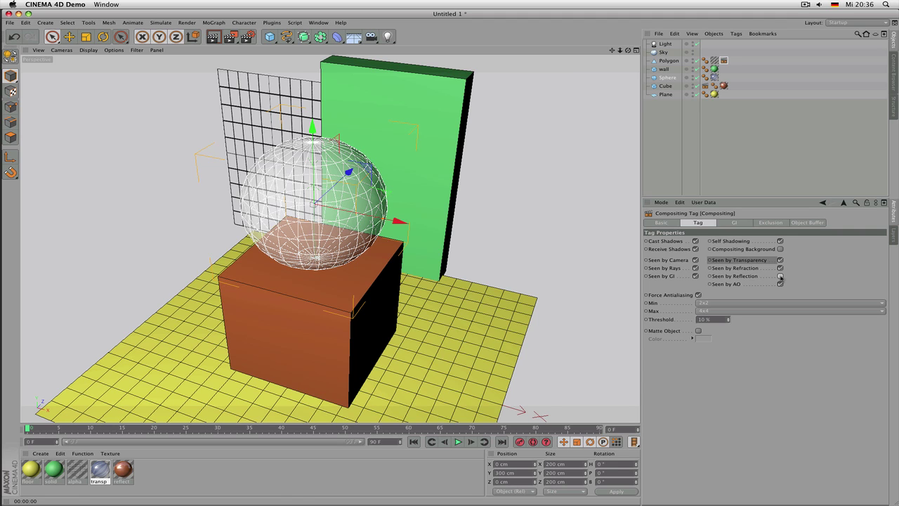
alt+drag(422, 295, 372, 294)
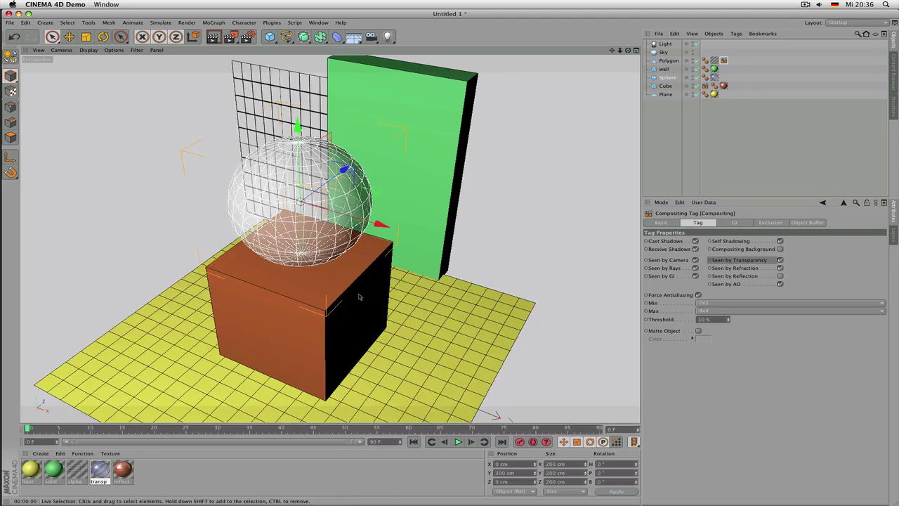
key(super+r)
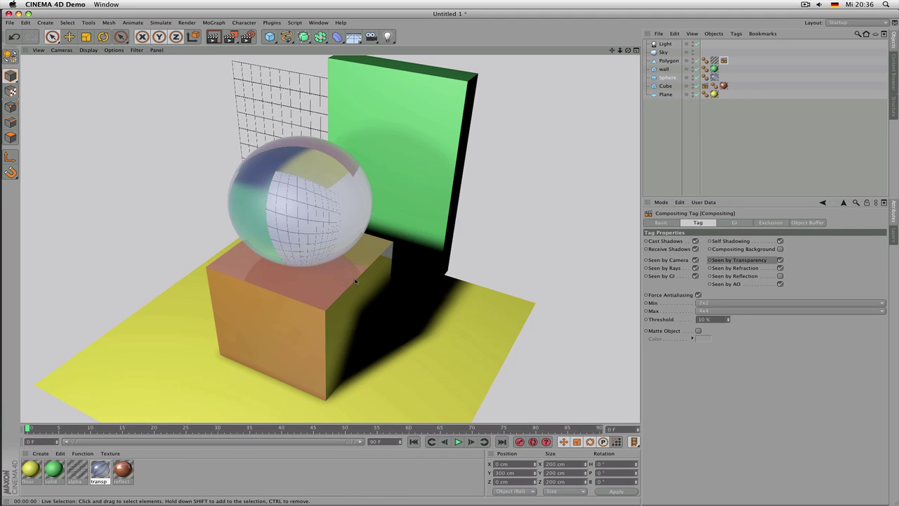
Step: Add a Compositing tag to the sphere, turn off its Seen by Reflection option, and render the view
click(667, 77)
right_click(671, 79)
mouse_move(758, 84)
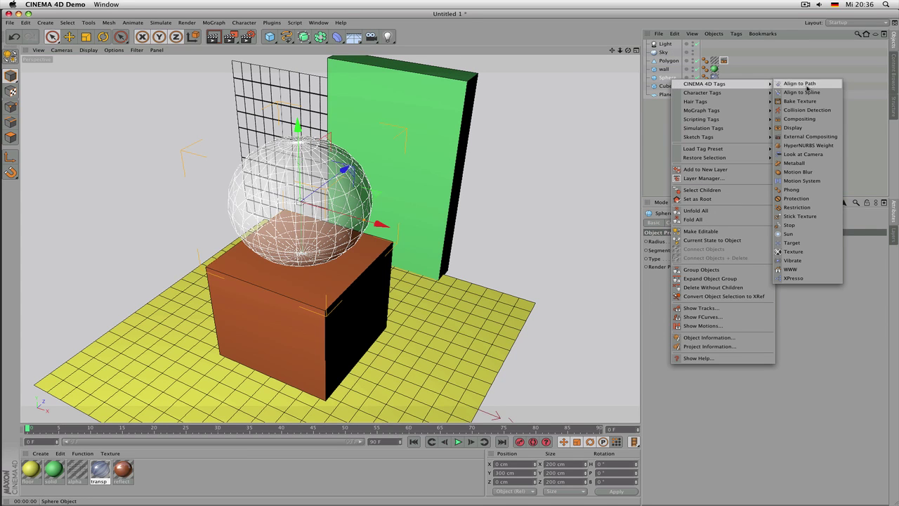
click(800, 119)
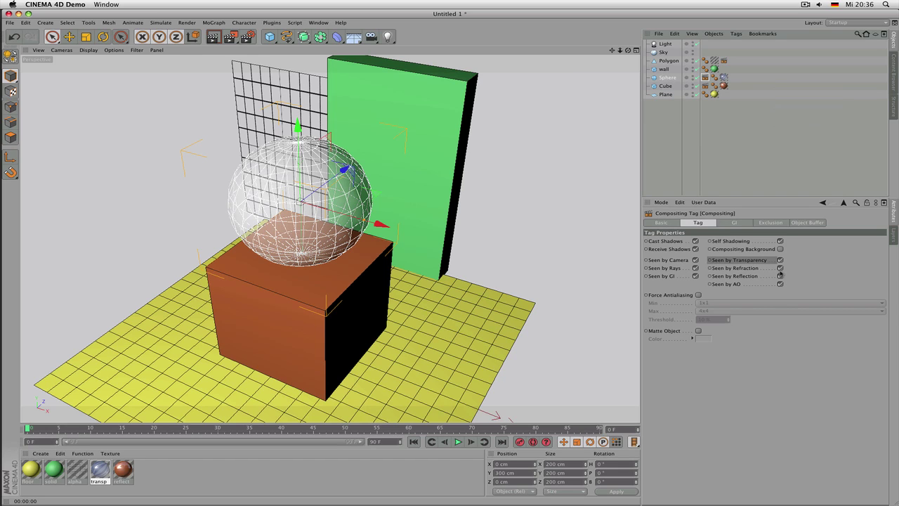
click(780, 276)
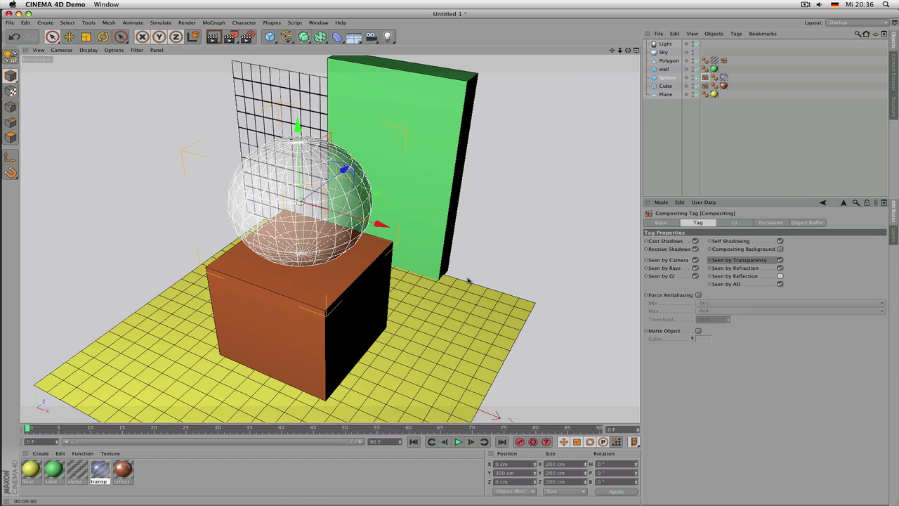
key(ctrl+r)
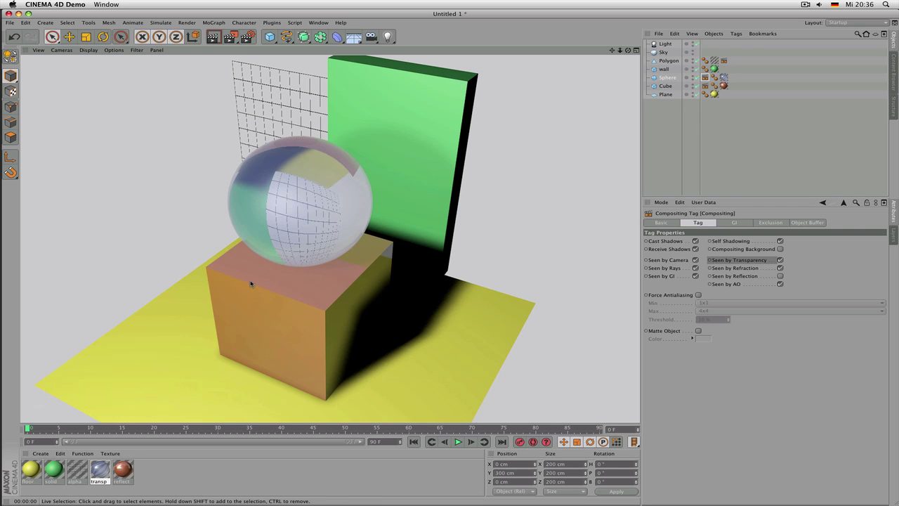
Step: Turn Seen by Reflection back on in the sphere's Compositing tag and render the view to compare the cube's reflection
click(781, 276)
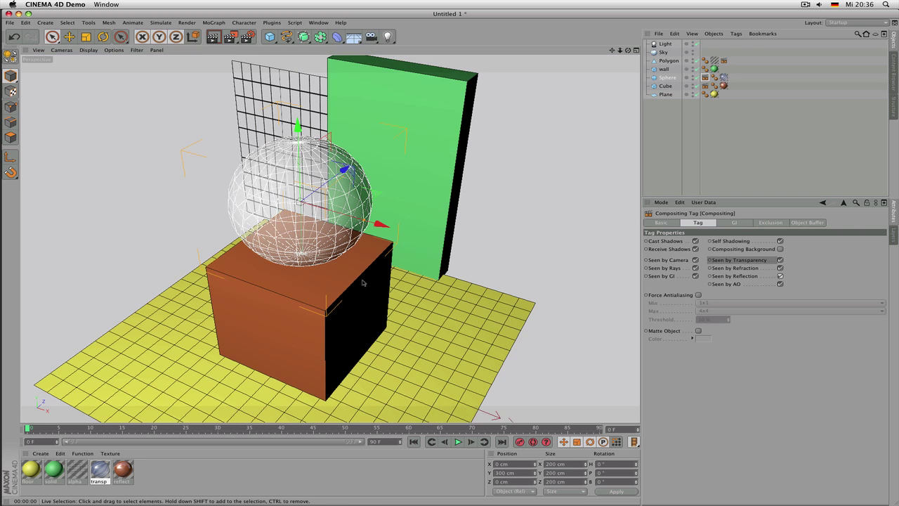
key(super+r)
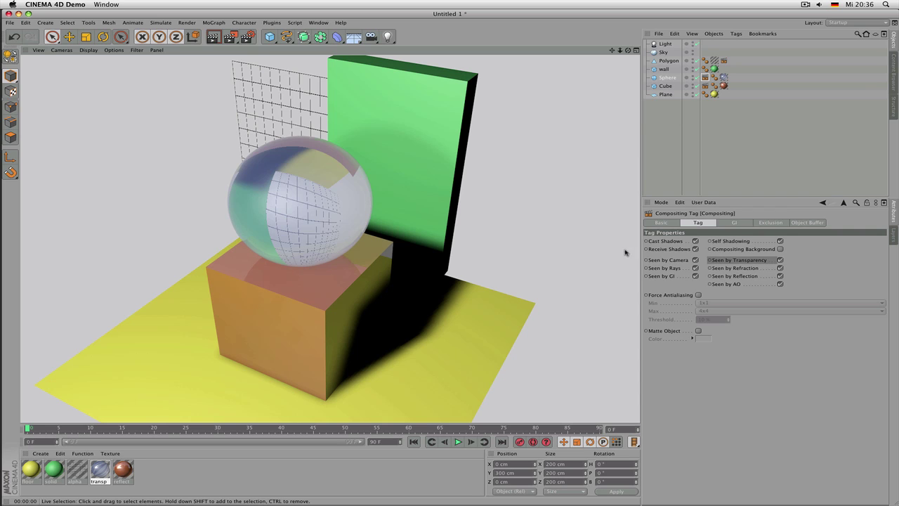
click(694, 260)
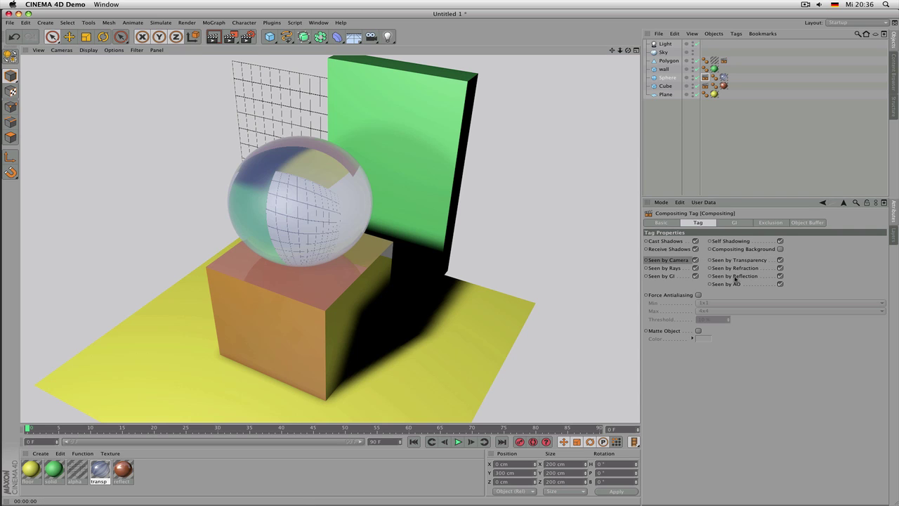
Step: Look through the GI and Exclusion settings of the sphere's Compositing tag, keep the Exclude mode, and render the view
click(780, 276)
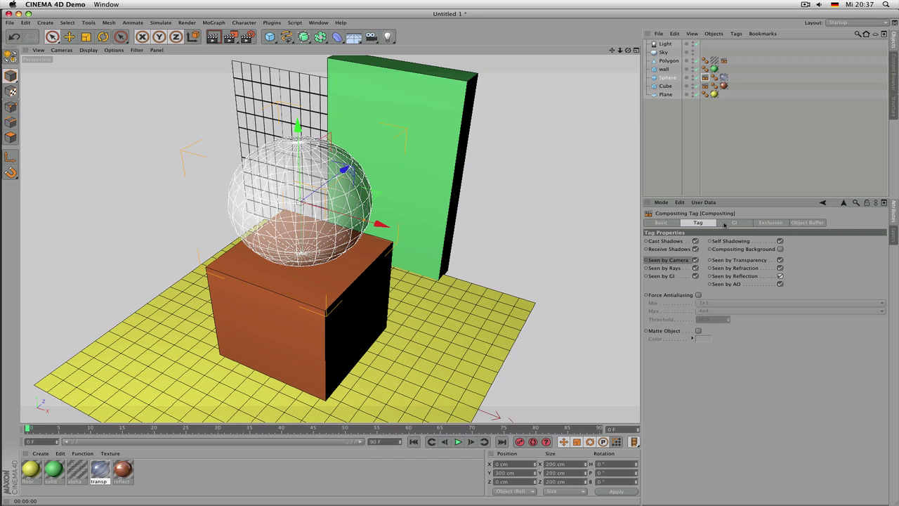
click(724, 223)
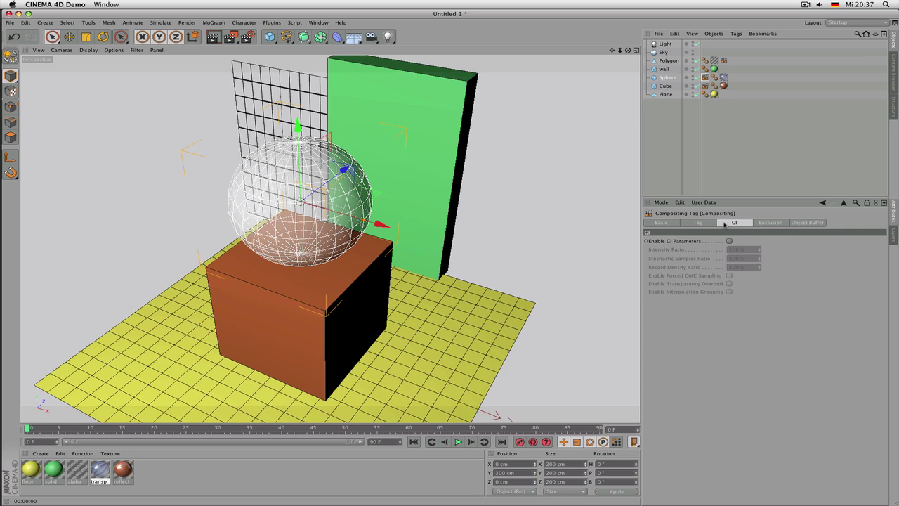
click(760, 224)
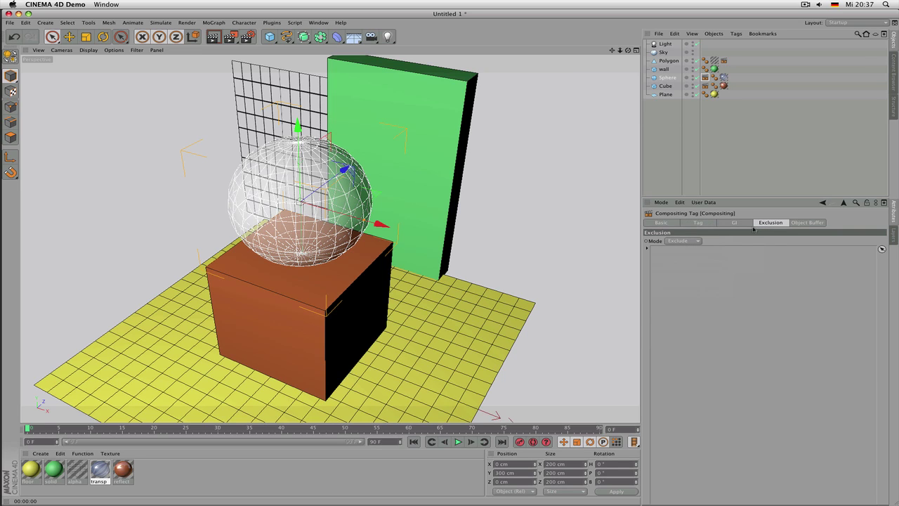
click(690, 242)
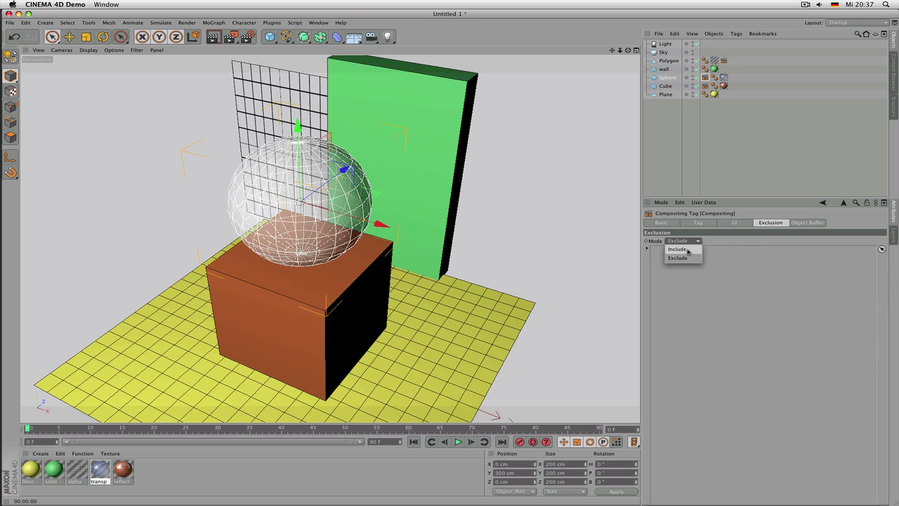
click(678, 257)
key(ctrl+r)
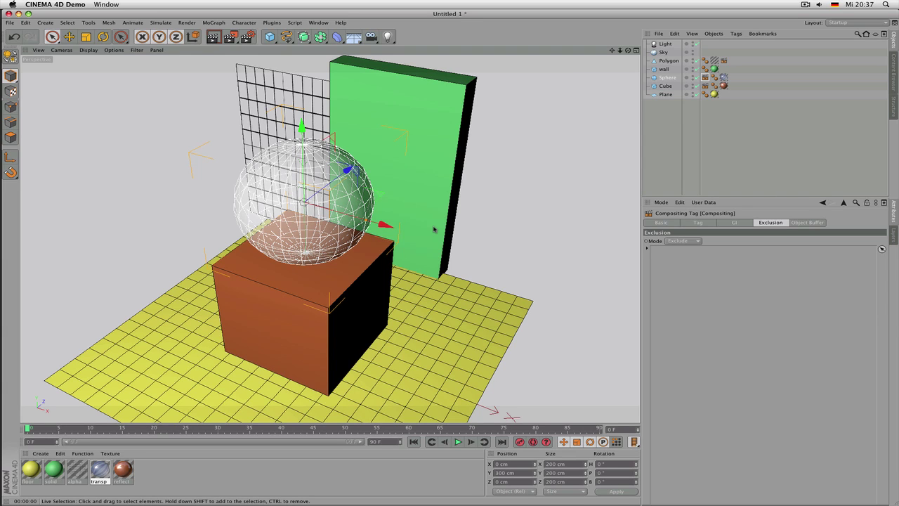
Step: Add the sphere to the exclusion list of the cube's Compositing tag in Exclude mode and render the view
click(366, 259)
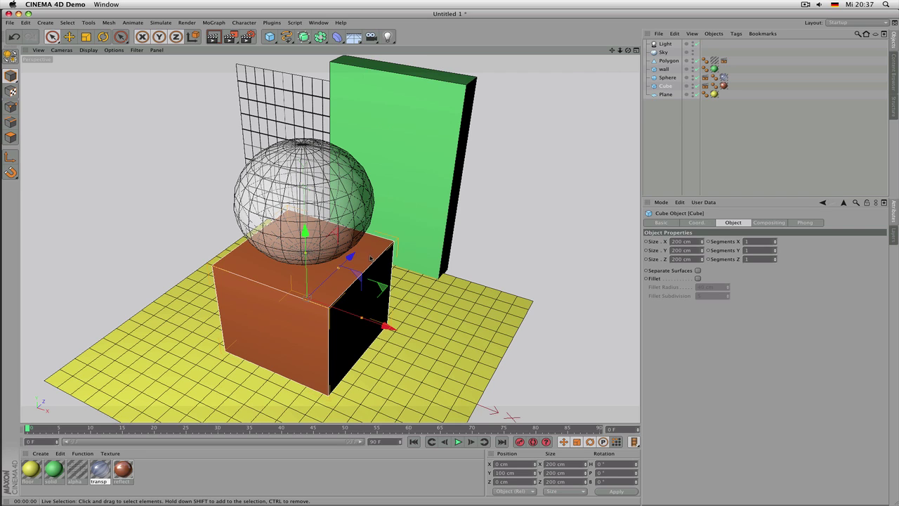
click(415, 187)
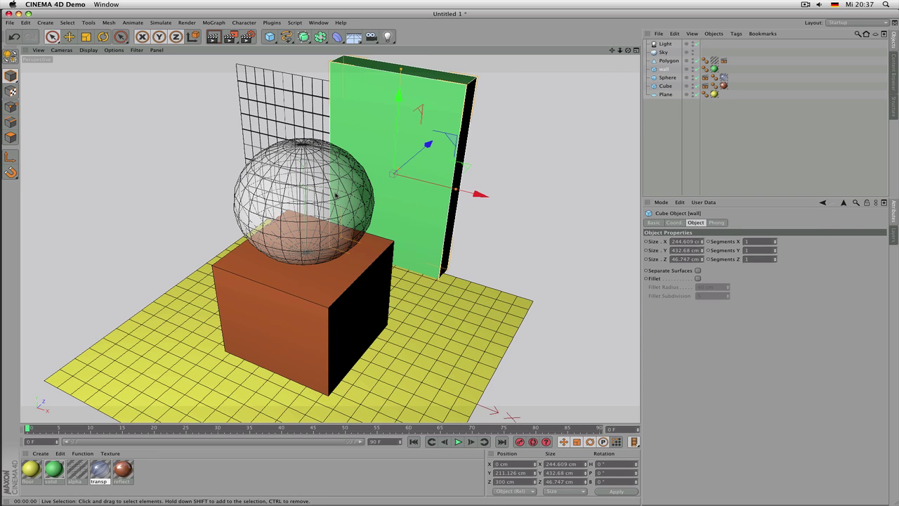
click(336, 195)
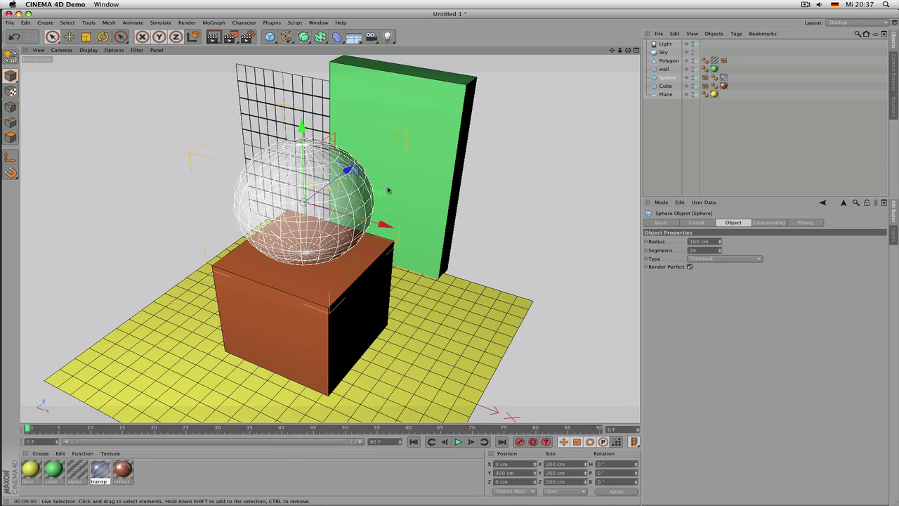
click(706, 77)
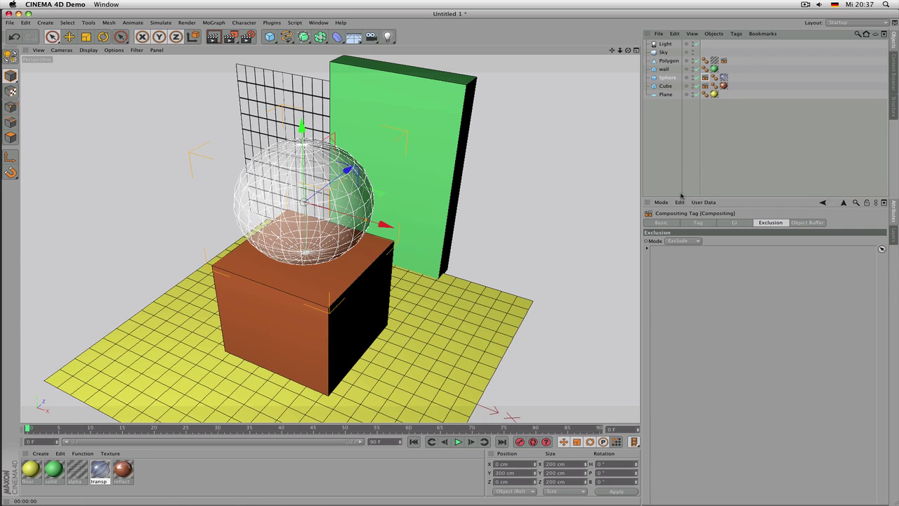
click(372, 306)
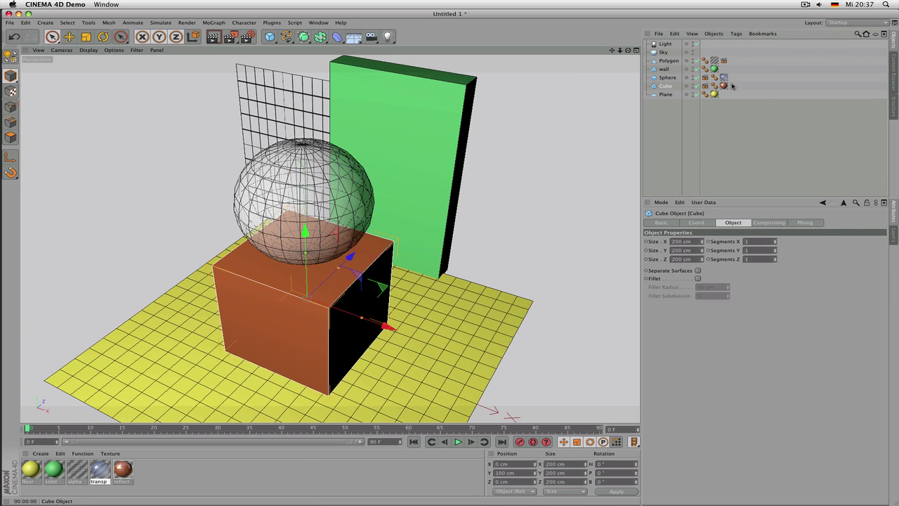
click(705, 86)
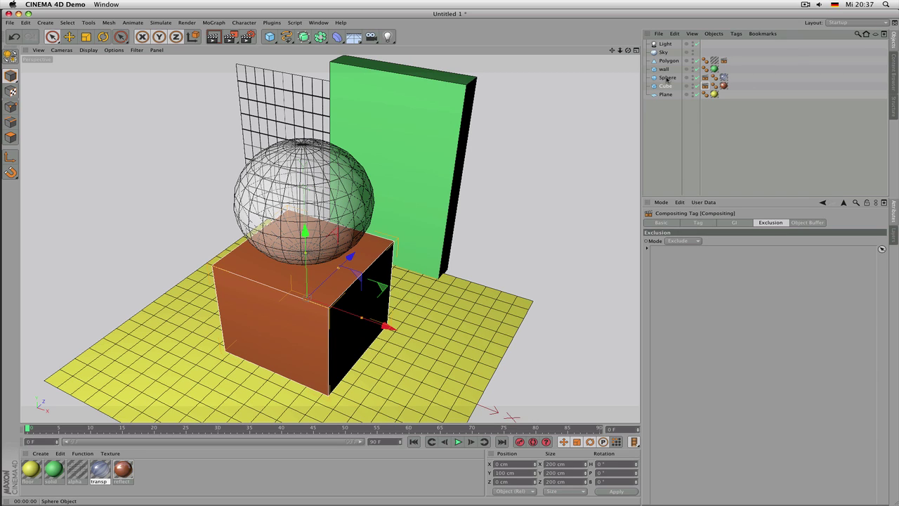
drag(666, 78, 668, 295)
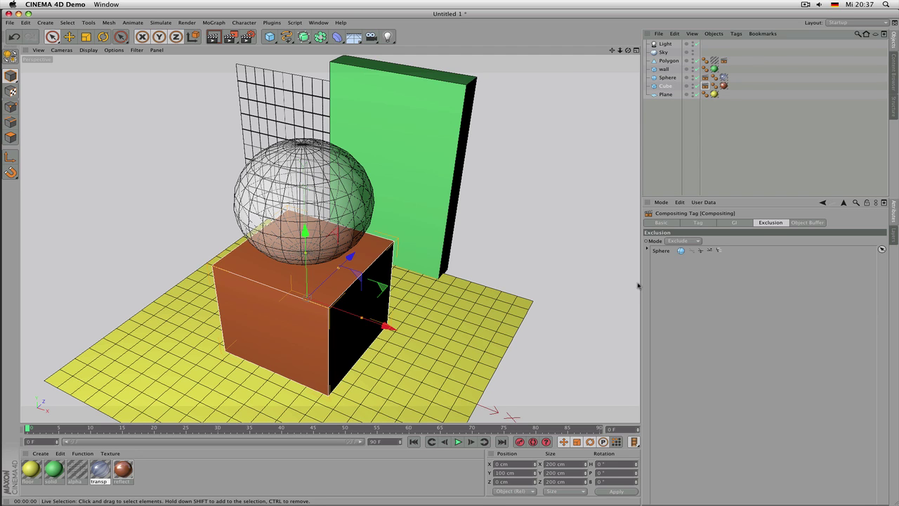
key(ctrl+r)
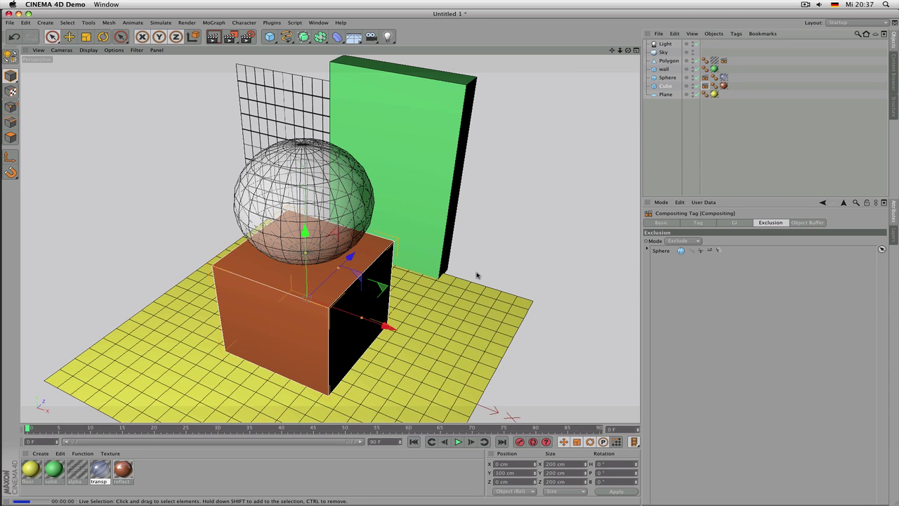
alt+drag(477, 277, 439, 282)
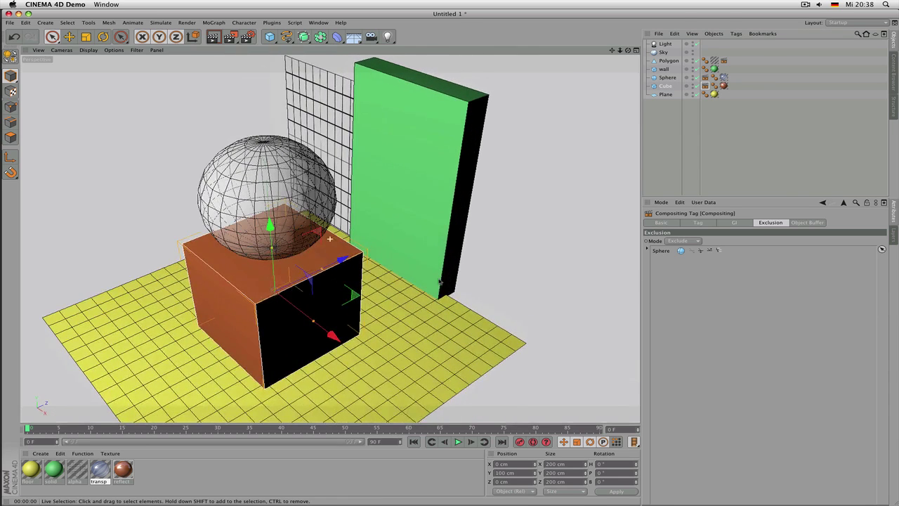
Step: Switch the exclusion mode of the cube's Compositing tag to Include and render the view
click(681, 251)
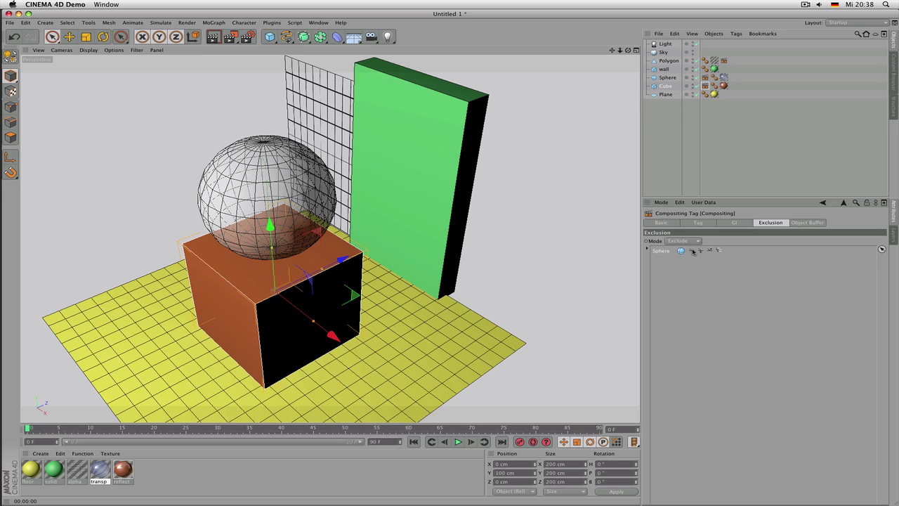
click(681, 241)
click(676, 249)
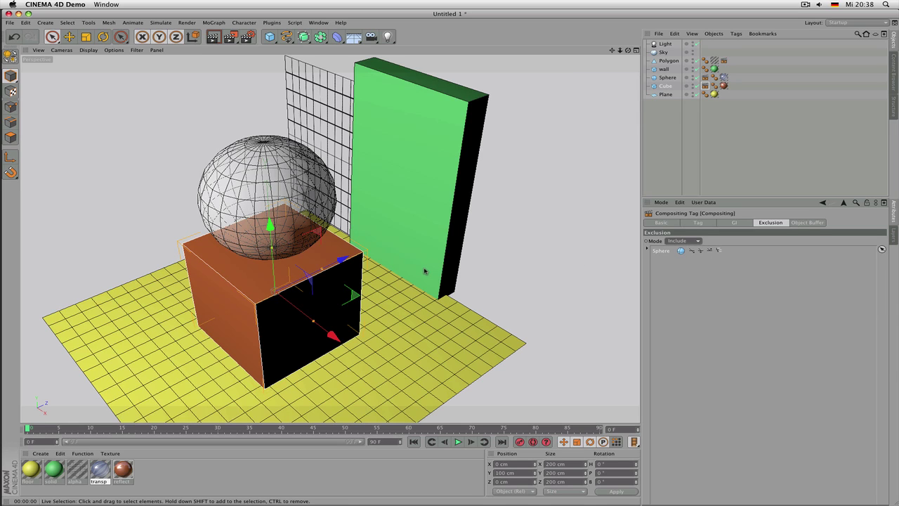
key(ctrl+r)
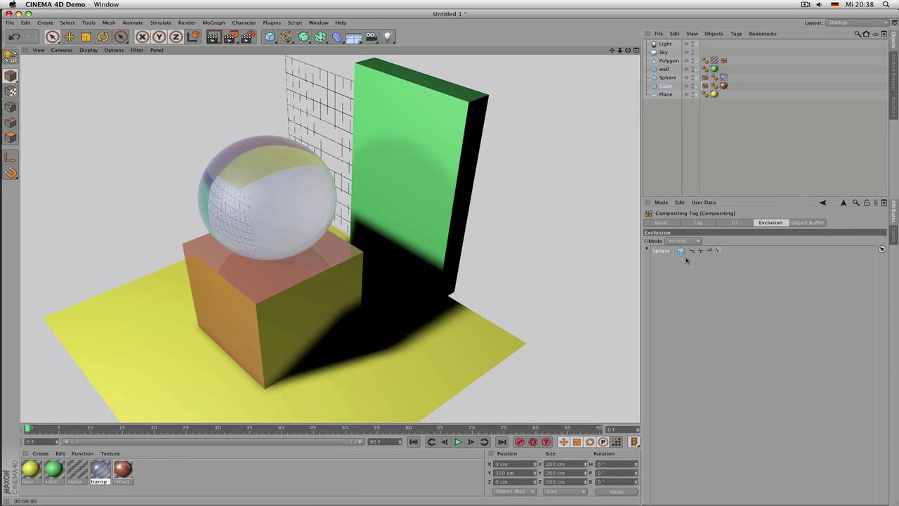
Step: Add the wall beside the sphere in the inclusion list of the cube's Compositing tag
click(691, 251)
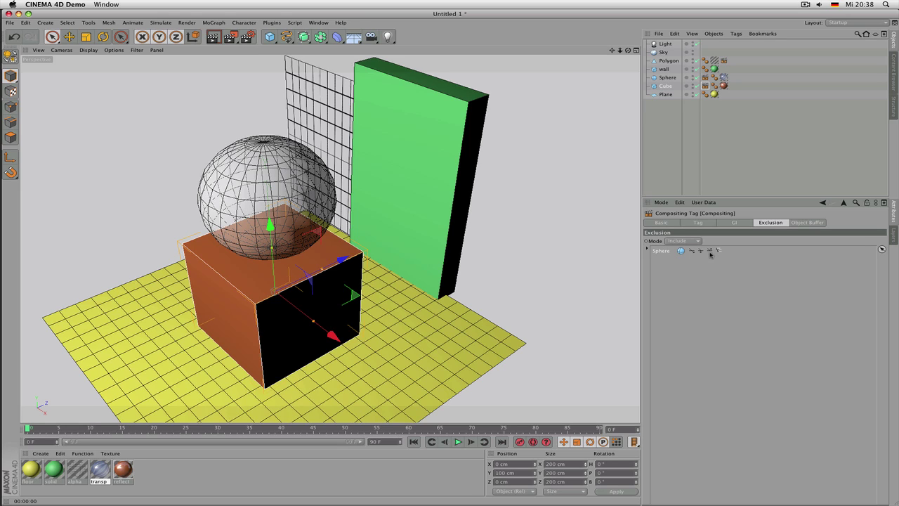
click(720, 251)
mouse_move(662, 95)
mouse_down()
mouse_move(671, 89)
mouse_move(673, 99)
mouse_up()
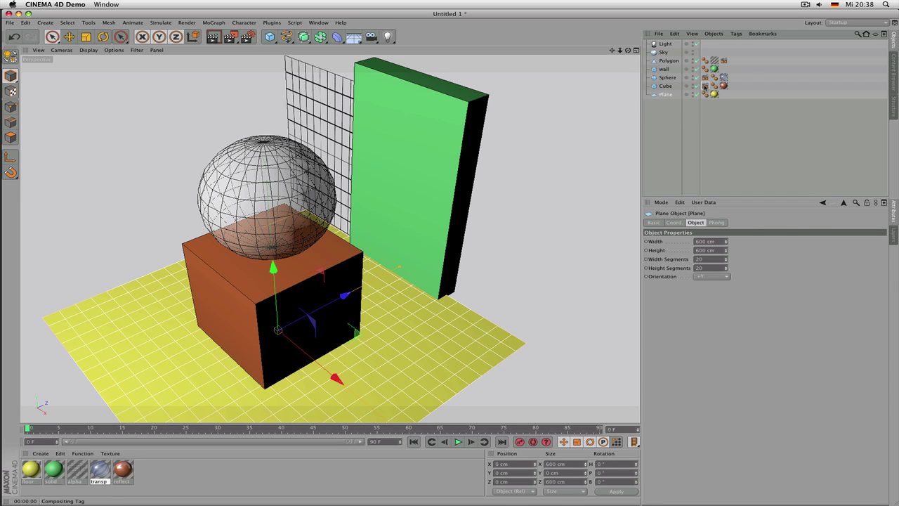
click(705, 85)
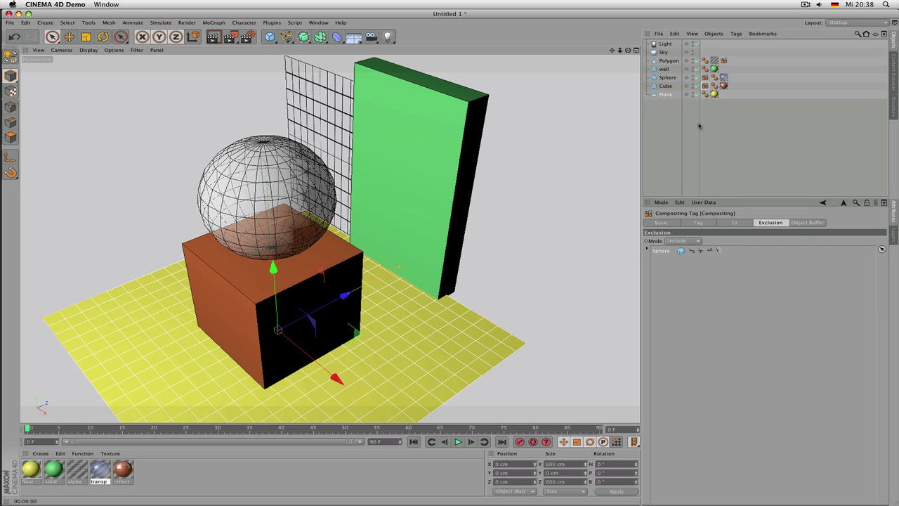
drag(663, 70, 668, 272)
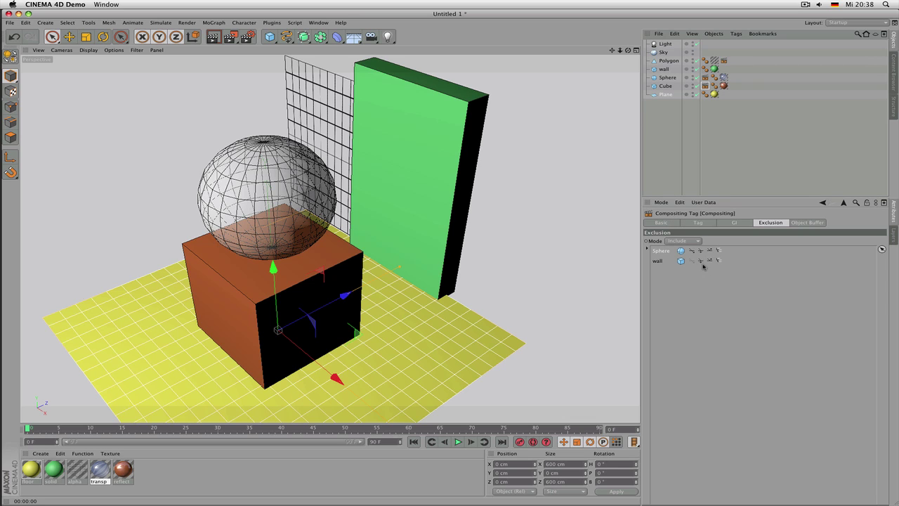
Step: Add the grid polygon to the exclusion list of the sphere's Compositing tag in Exclude mode and render the view
click(301, 218)
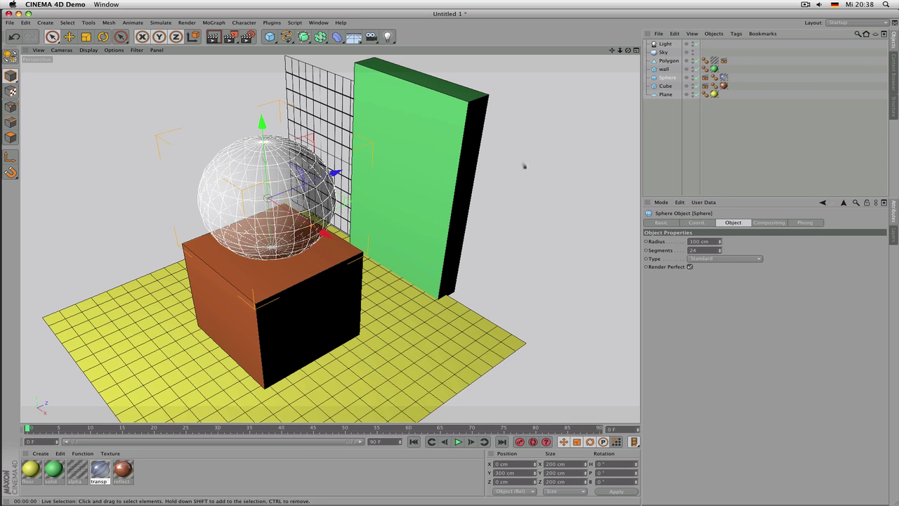
click(705, 77)
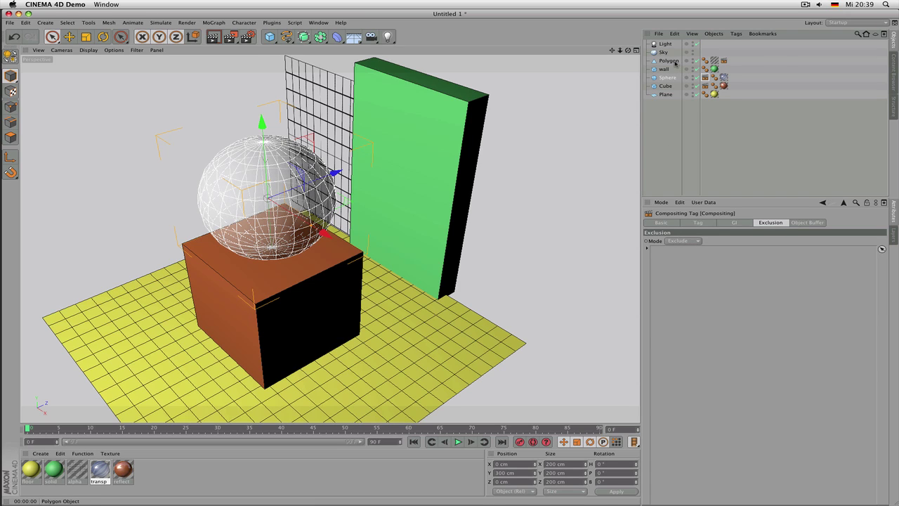
drag(675, 62, 699, 296)
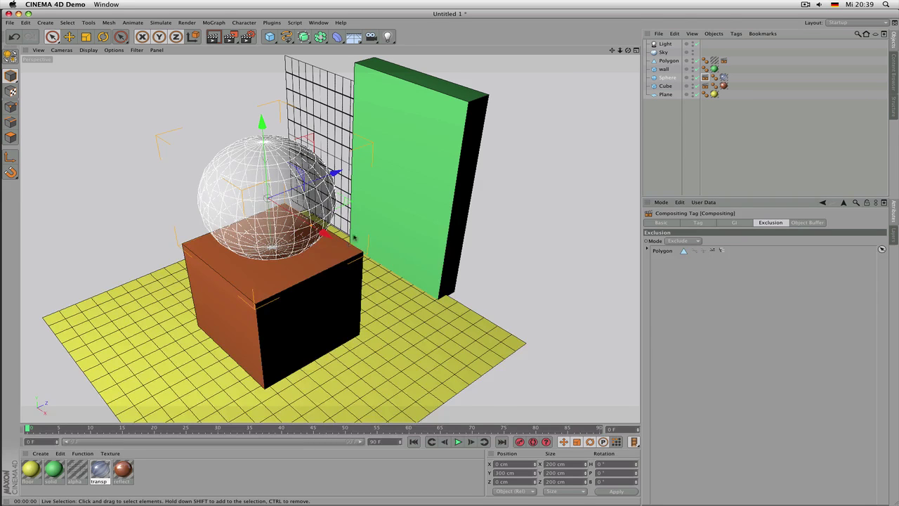
alt+drag(354, 237, 387, 205)
key(super+r)
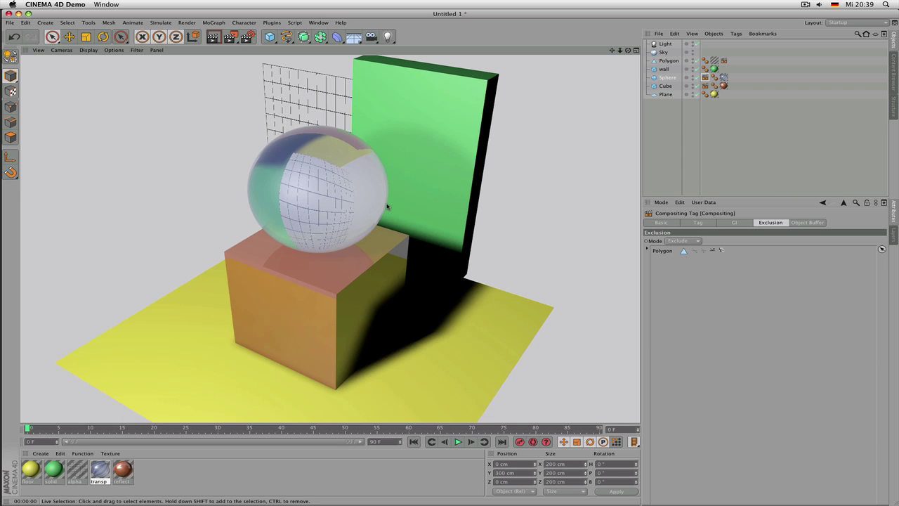
click(702, 252)
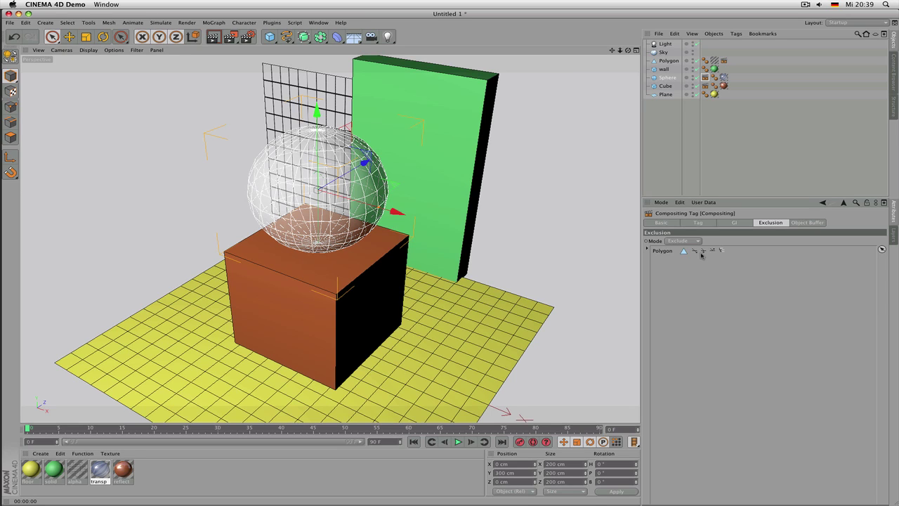
click(663, 253)
Step: Review the visibility options in the sphere's Compositing tag, including Seen by Camera, Refraction, GI and AO
click(702, 222)
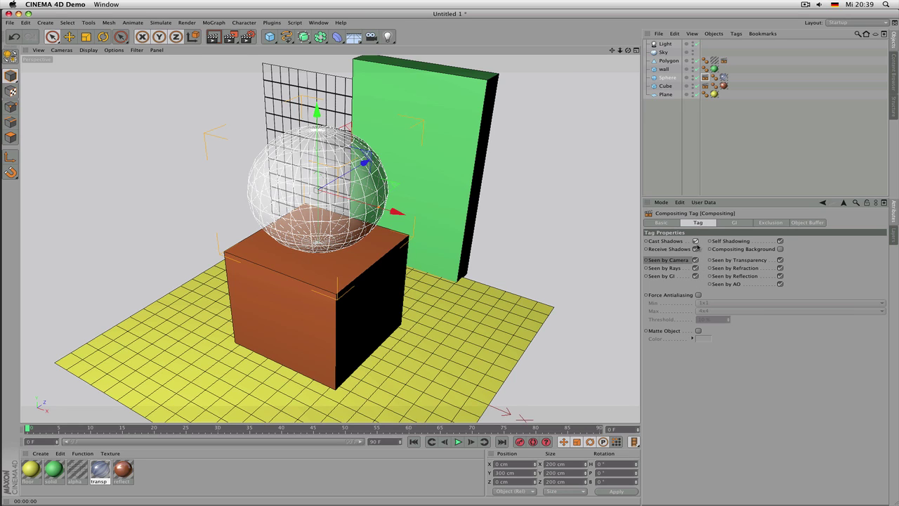
click(695, 260)
click(779, 268)
click(676, 278)
click(751, 285)
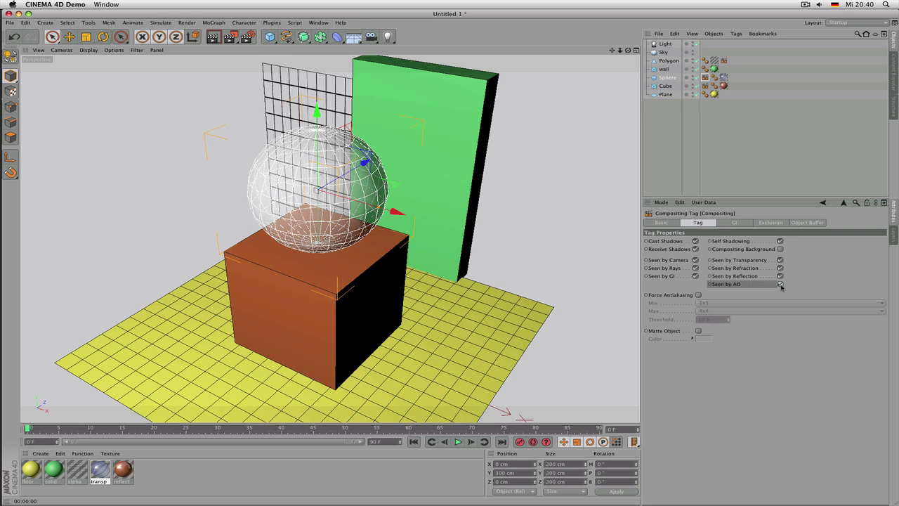
click(695, 276)
Step: Look over the available render settings and close them without changes
click(254, 42)
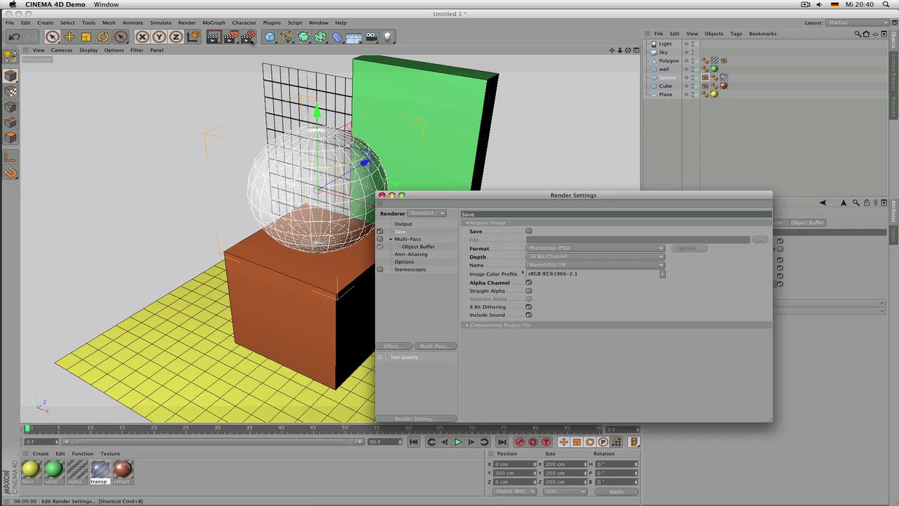
drag(463, 196, 453, 184)
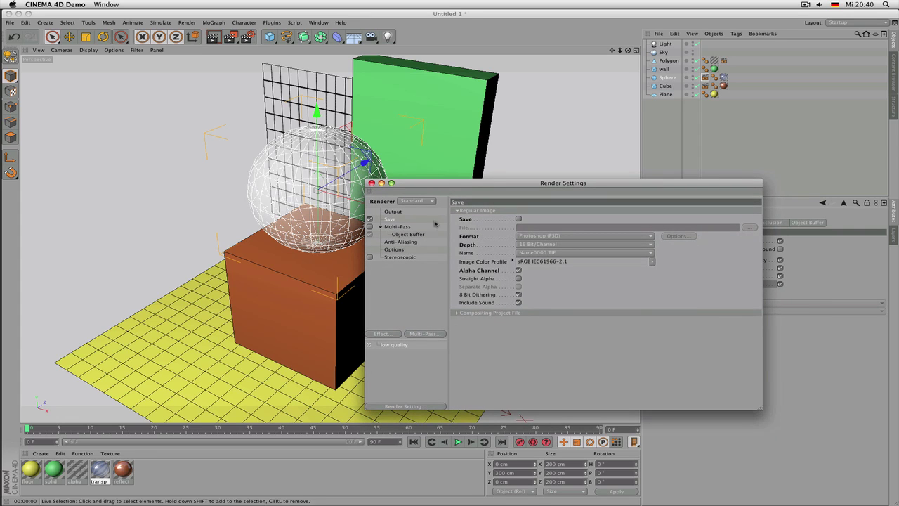
click(372, 183)
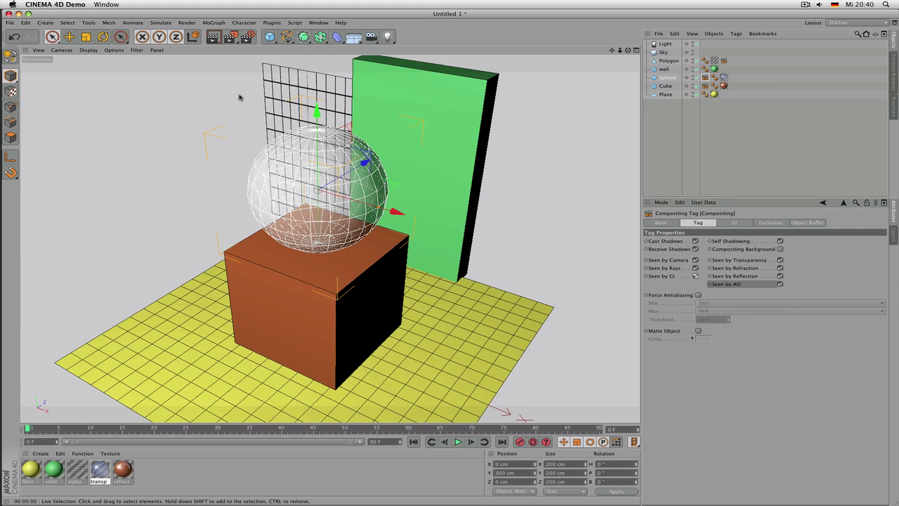
Step: Render only a region covering the sphere's lower part and the cube's front, and return to the sphere's Compositing tag
click(230, 36)
drag(168, 205, 297, 316)
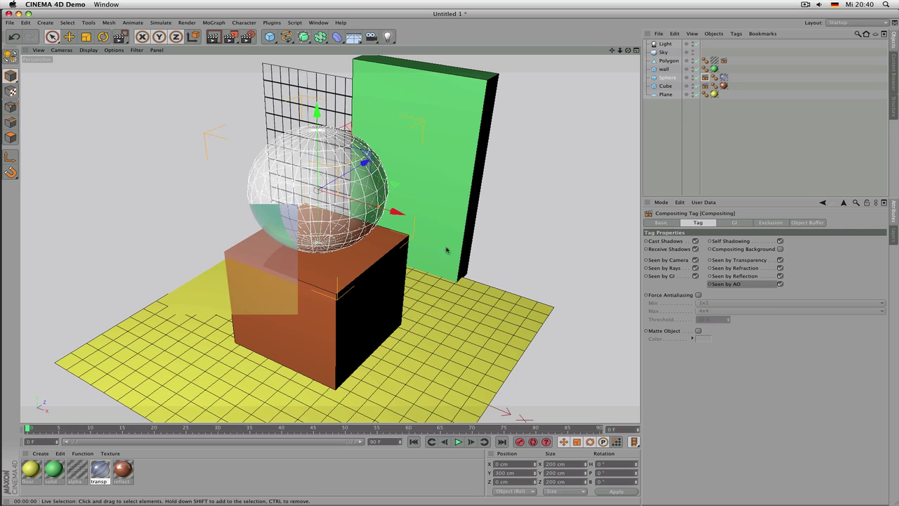
click(706, 78)
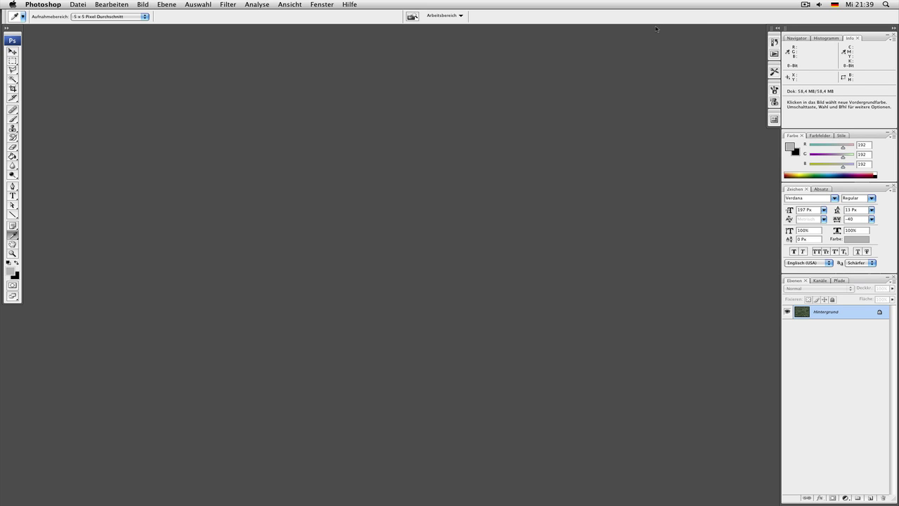
Step: Open example0057.psd from the 3D/tifs folder in Photoshop and check its channels
click(74, 3)
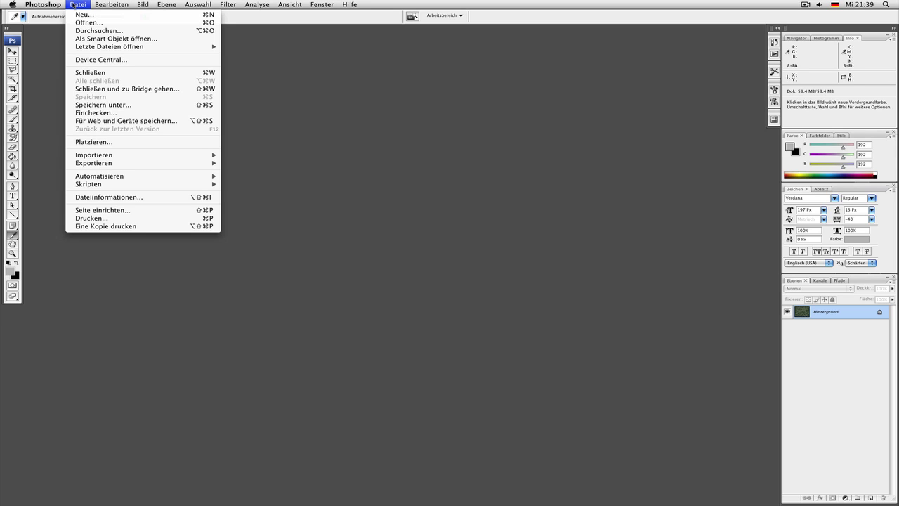
click(89, 22)
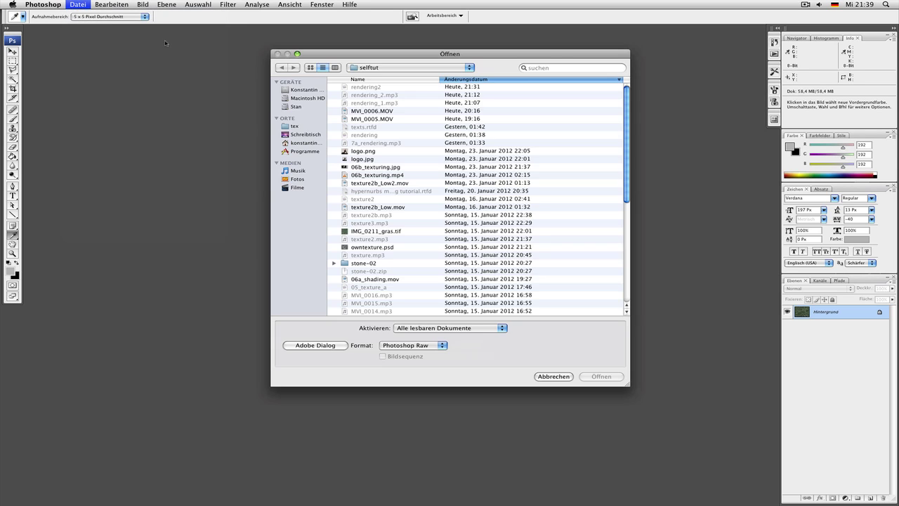
click(296, 106)
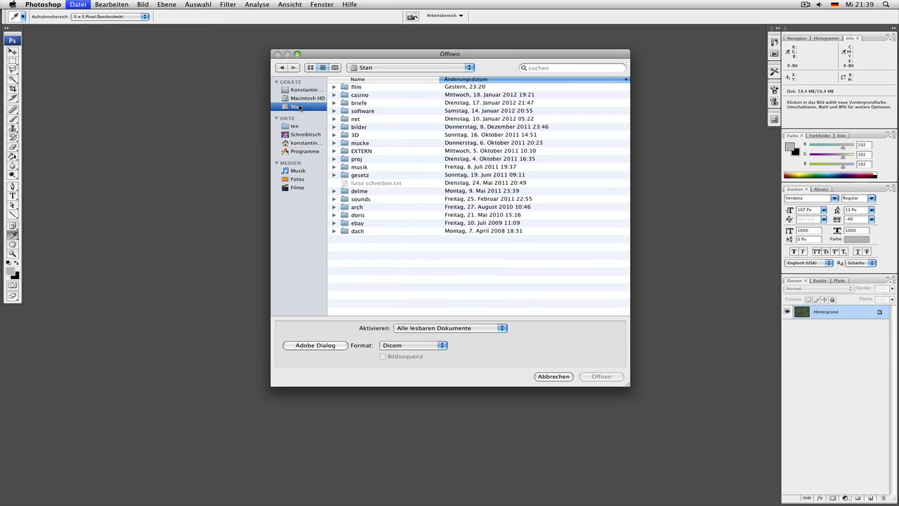
click(367, 135)
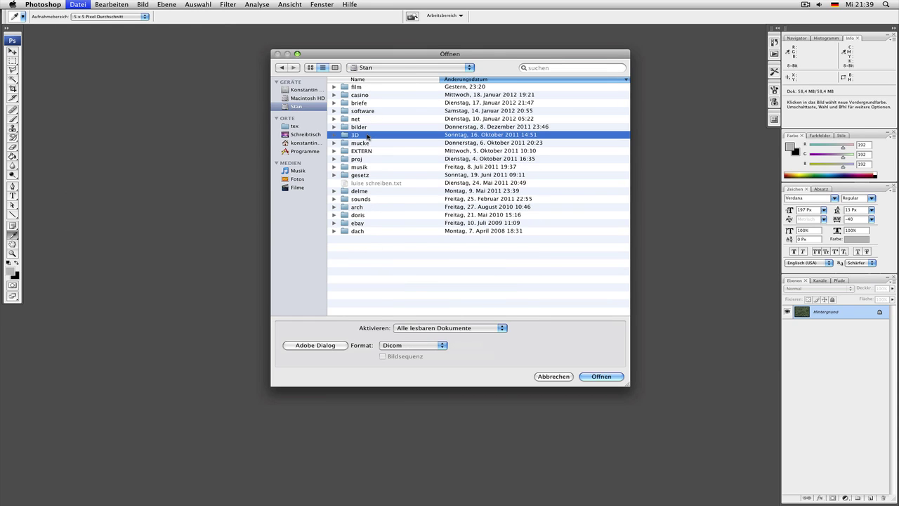
double_click(367, 135)
double_click(366, 88)
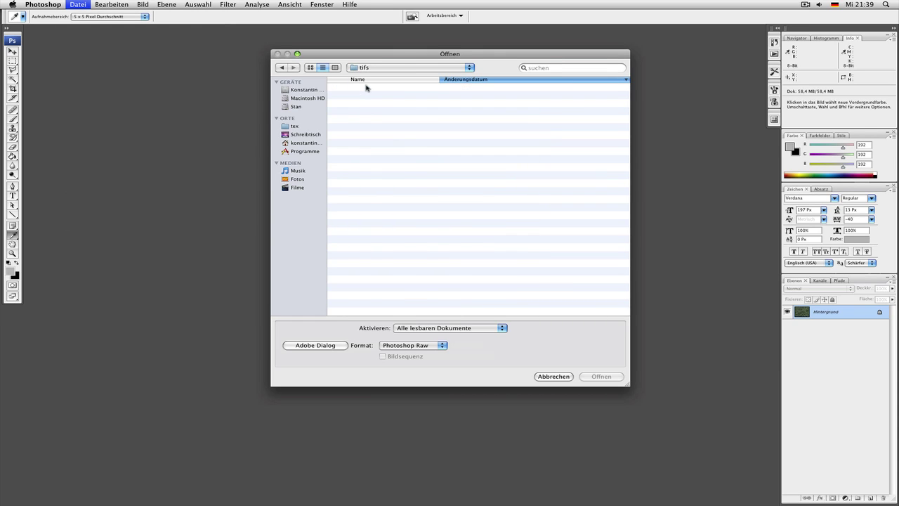
click(388, 87)
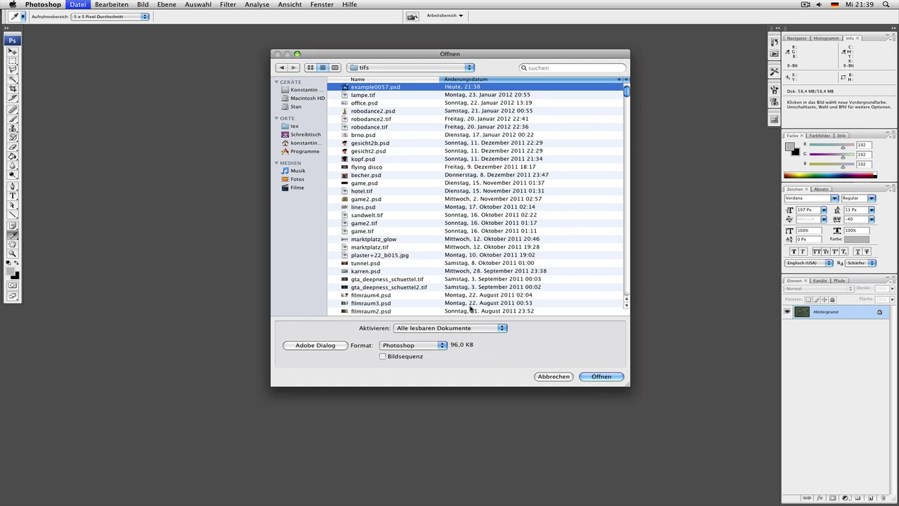
click(599, 376)
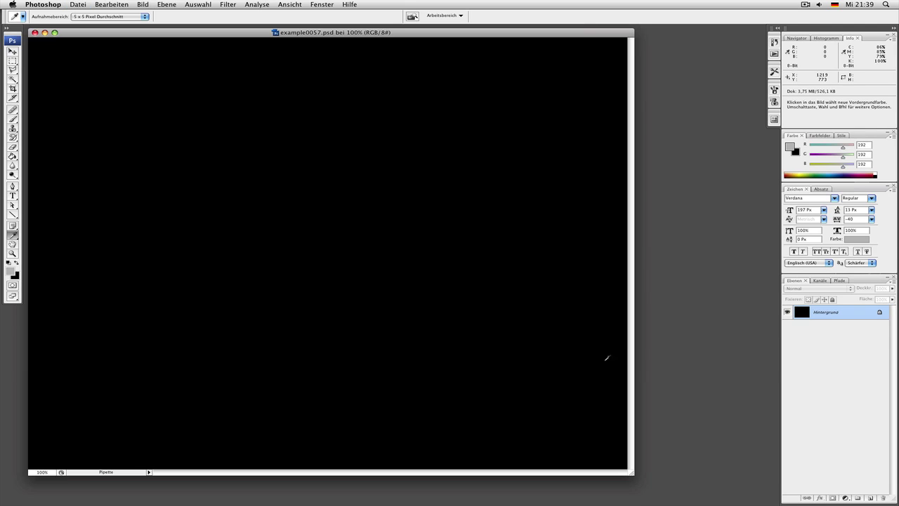
click(816, 280)
click(794, 280)
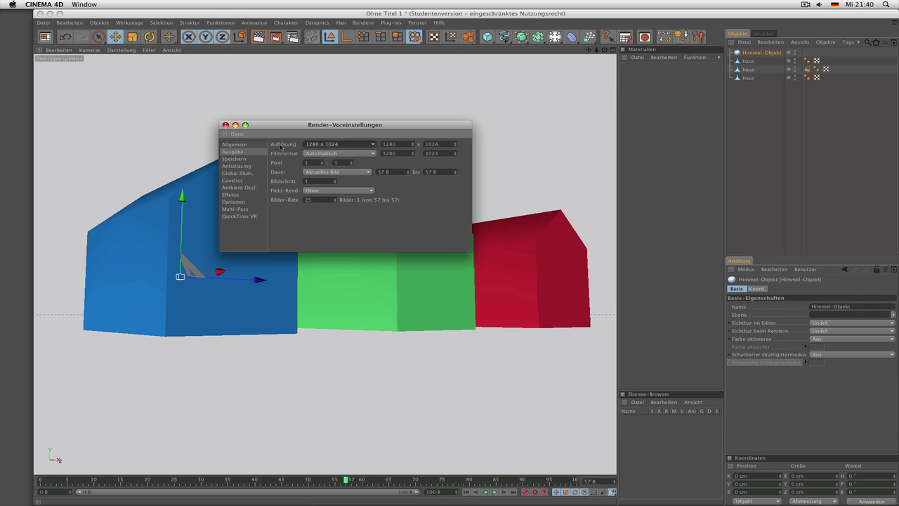
Step: In Cinema 4D's render settings, add the RGBA Bild channel to the Multi-Pass channels alongside Objekt-Kanal 1
click(250, 201)
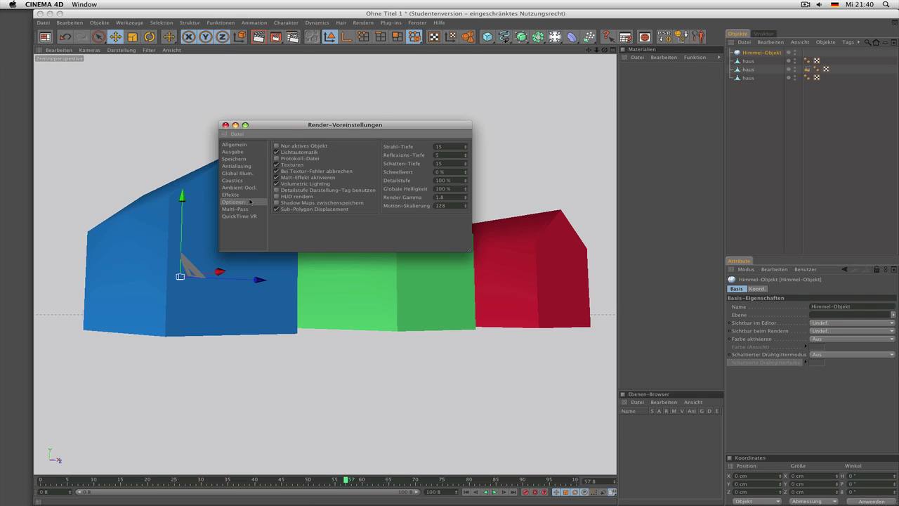
click(252, 188)
click(253, 174)
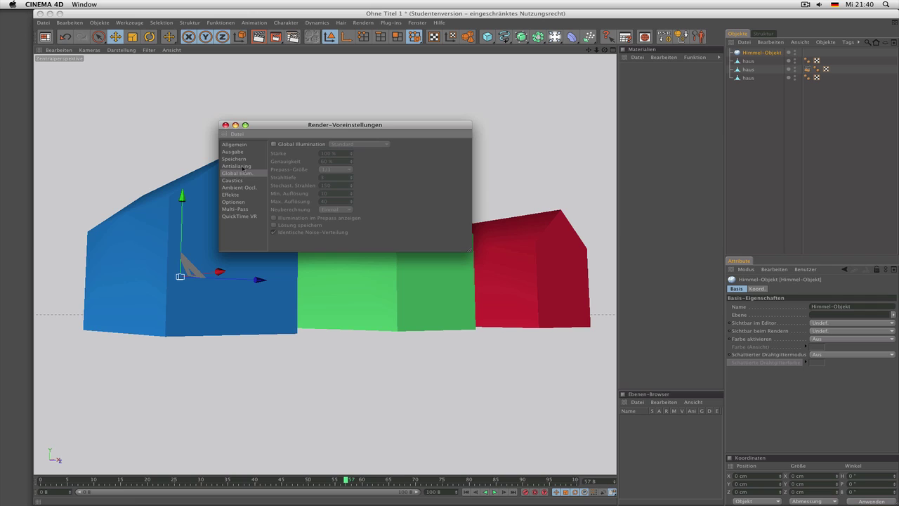
click(239, 209)
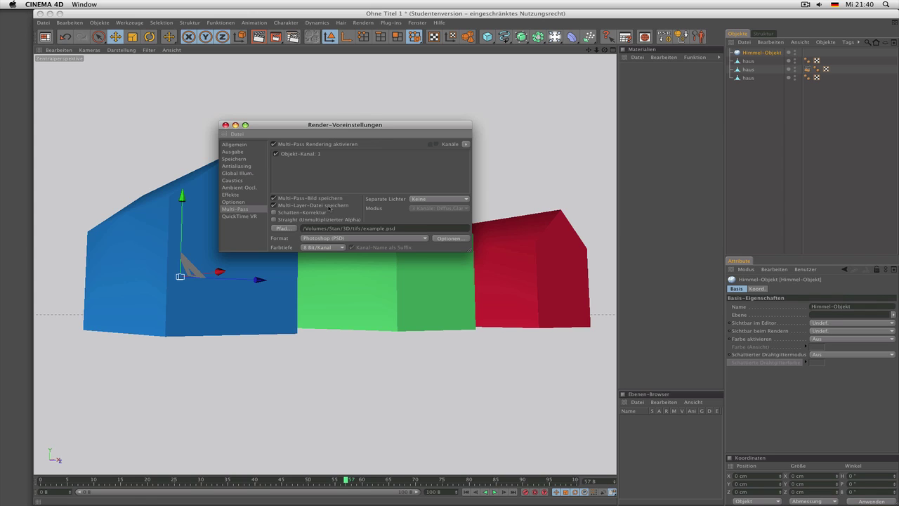
click(464, 144)
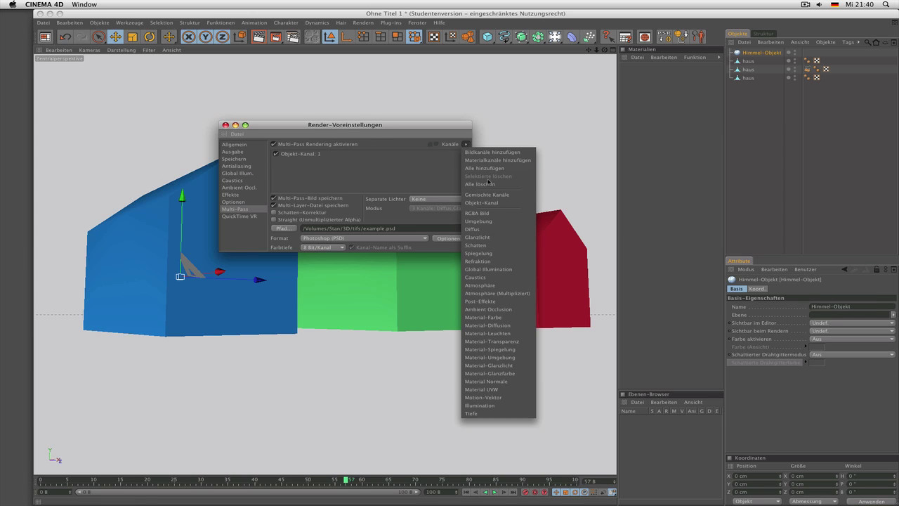
click(479, 212)
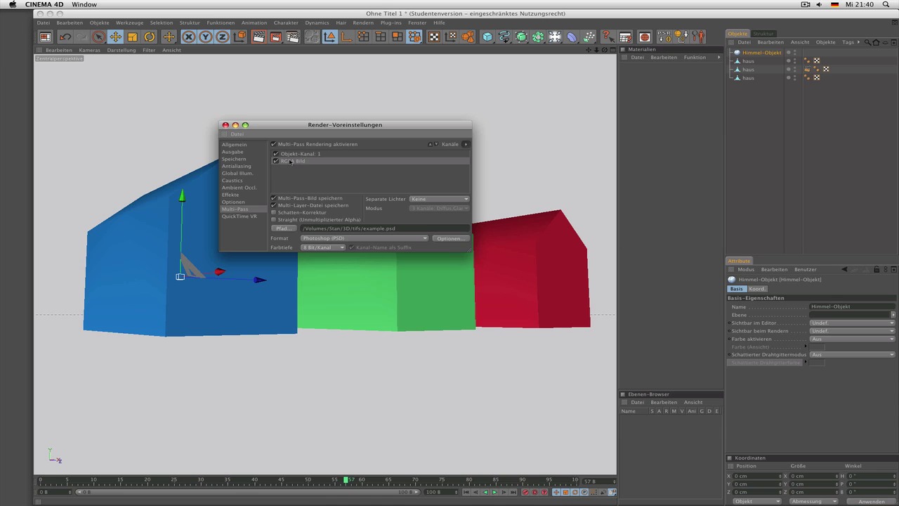
click(287, 155)
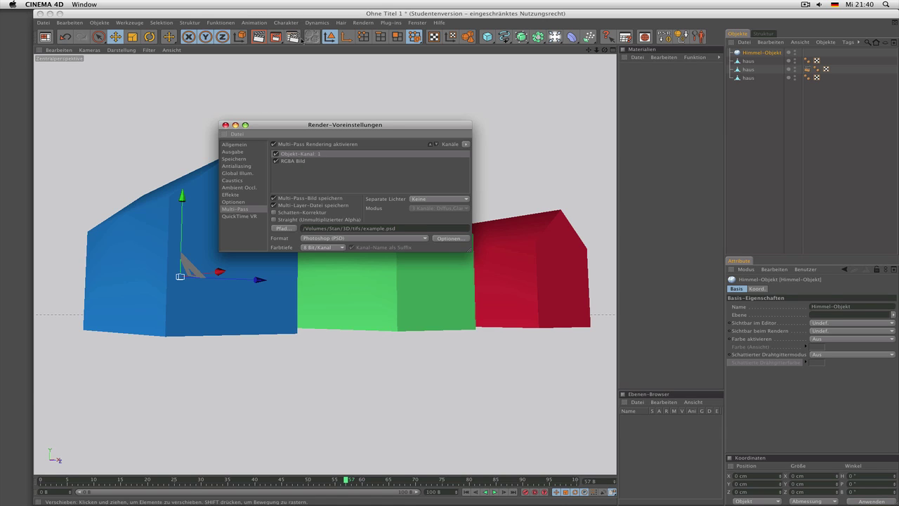
Step: Render the houses in the Bild-Manager, overwriting example0057.psd, and put the render window away
click(276, 37)
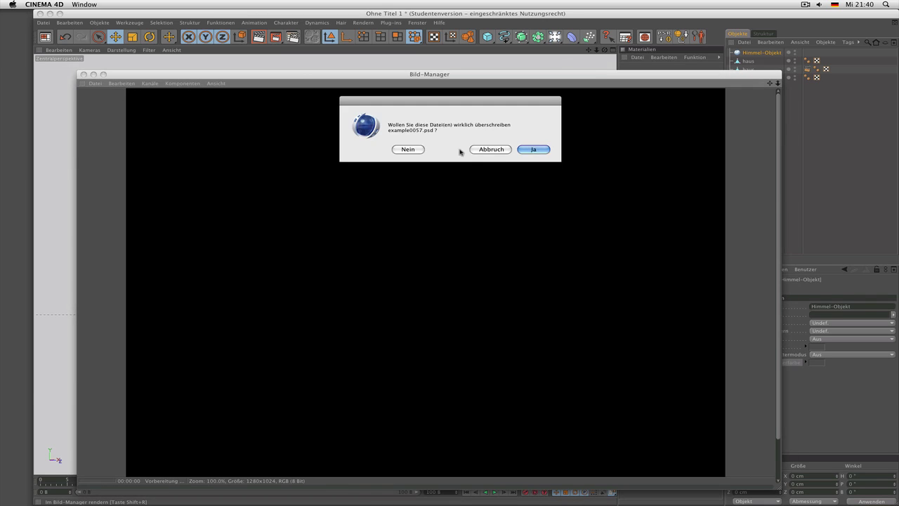
click(534, 150)
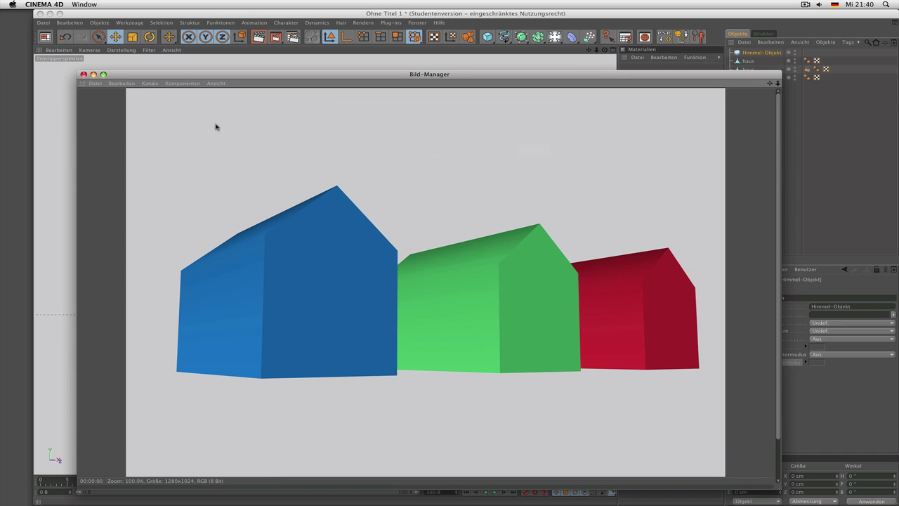
click(93, 75)
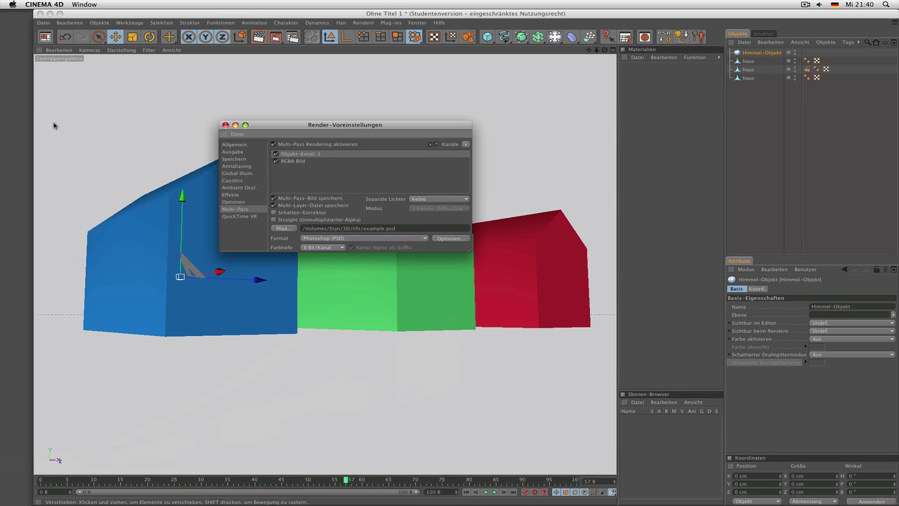
Step: Switch to Photoshop, reopen the recent file example0057.psd and hide the grid over the image
key(super+Tab)
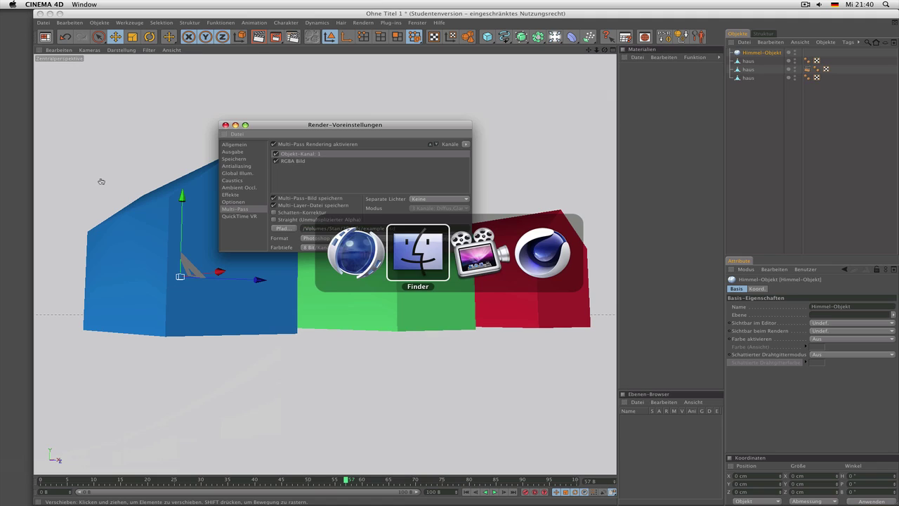
key(super+Tab)
key(super+Tab)
key(super+Tab)
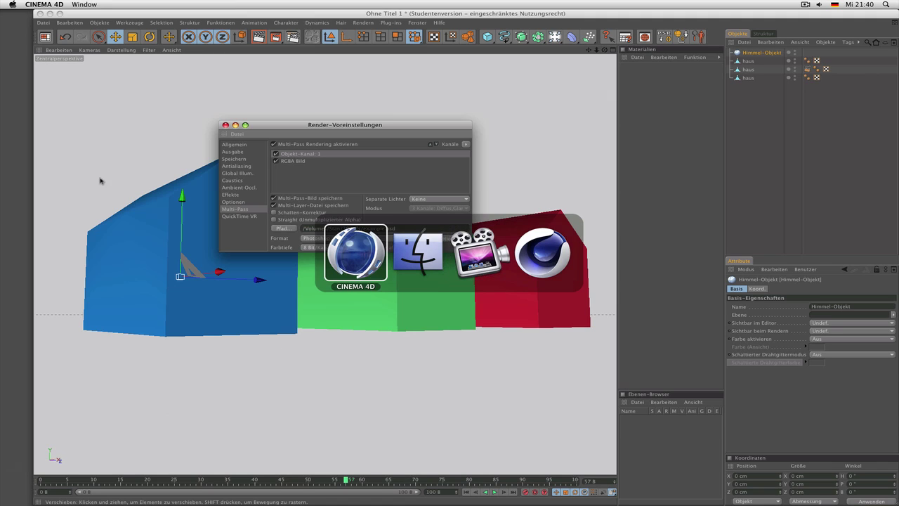
click(3, 156)
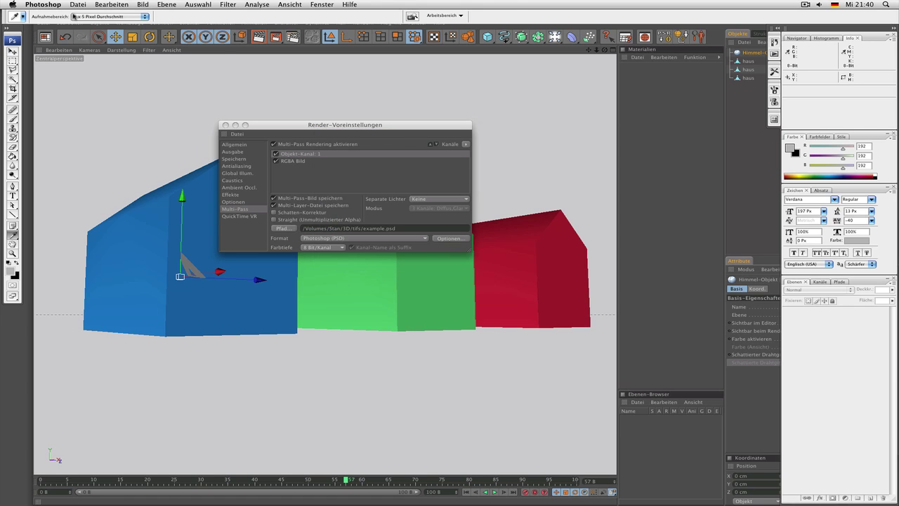
click(78, 5)
mouse_move(186, 47)
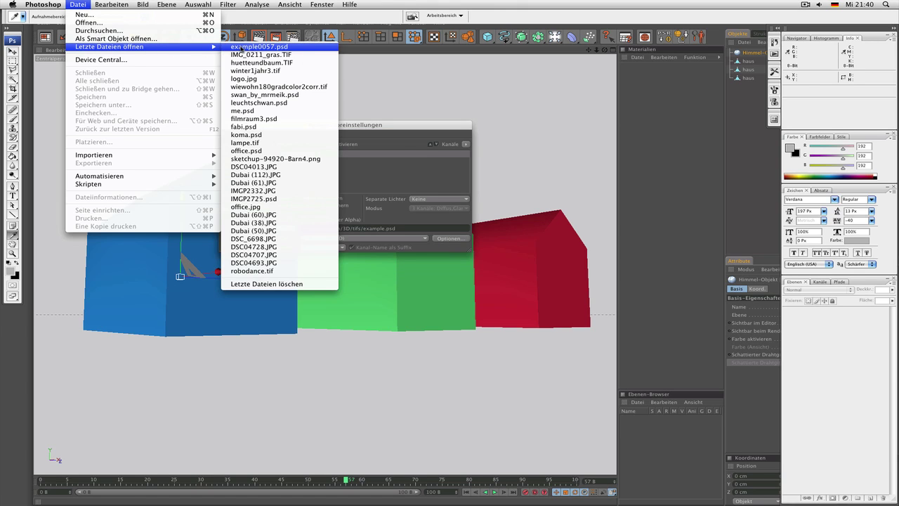
click(262, 48)
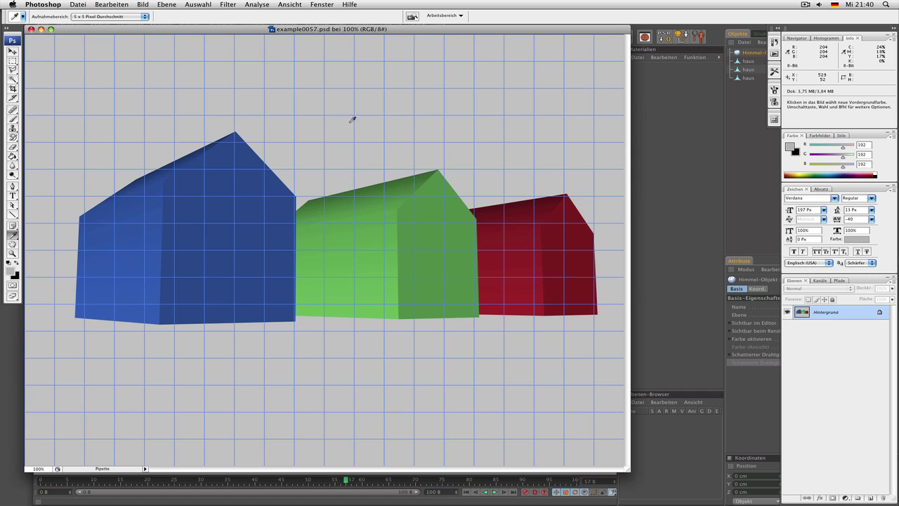
key(super+apostrophe)
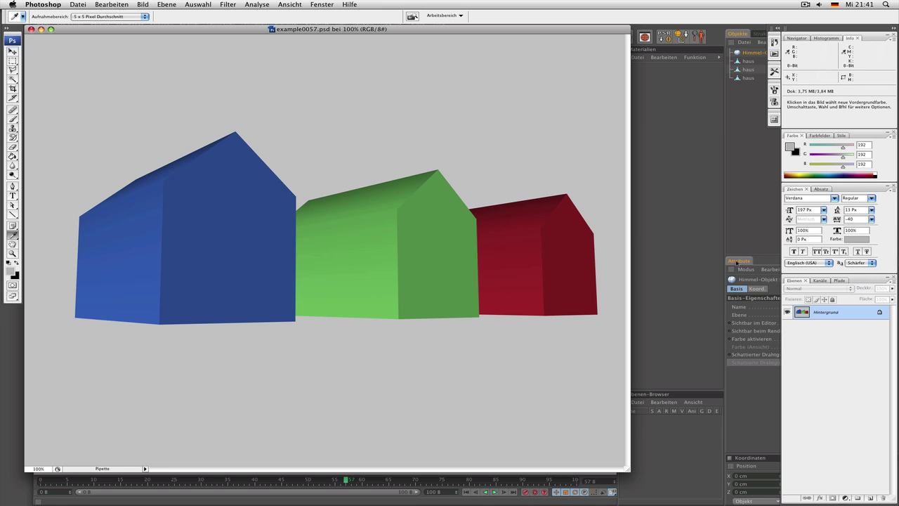
Step: Minimize the Cinema 4D main window and its render settings so that example0057.psd in Photoshop is in front
click(658, 208)
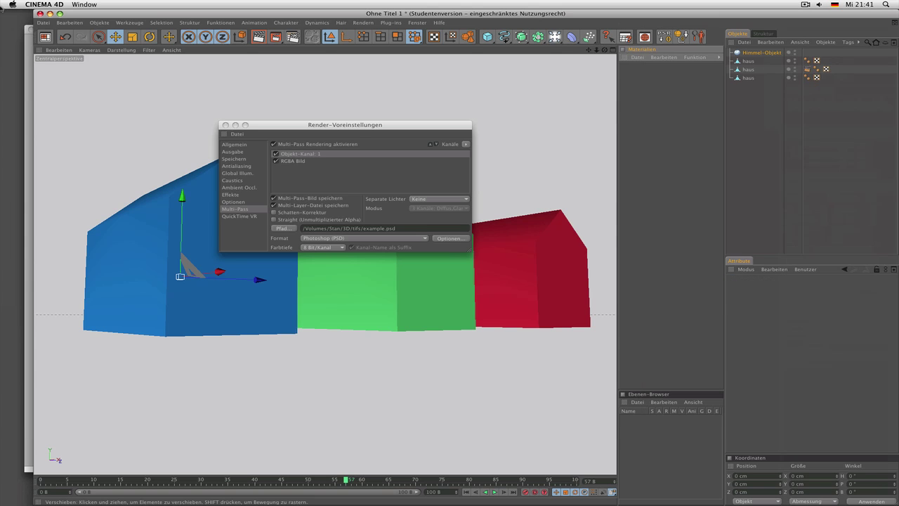
click(50, 16)
click(116, 30)
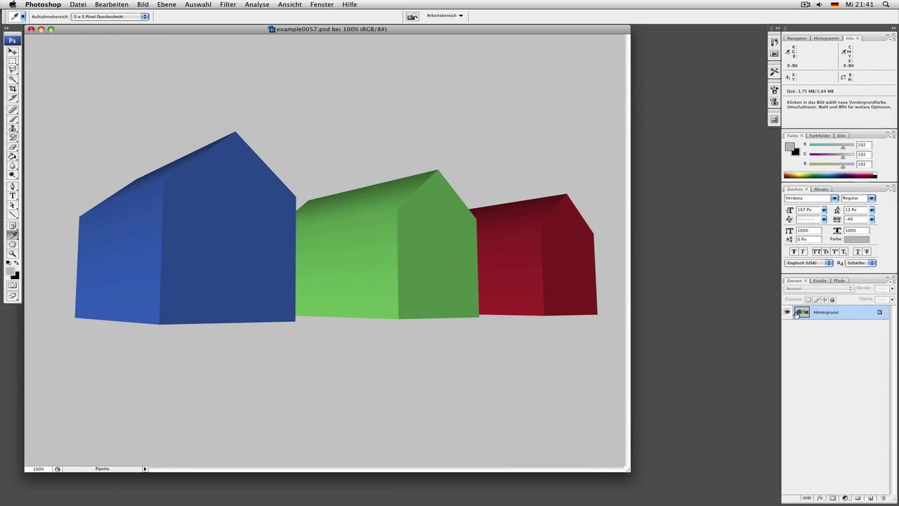
Step: View the Alpha and Objekt-Kanal 1 channels of example0057.psd individually
click(820, 281)
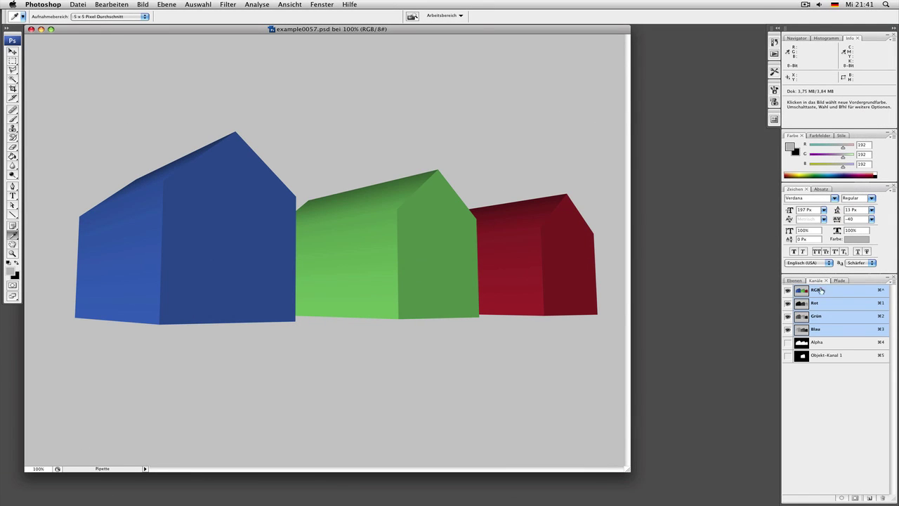
click(820, 344)
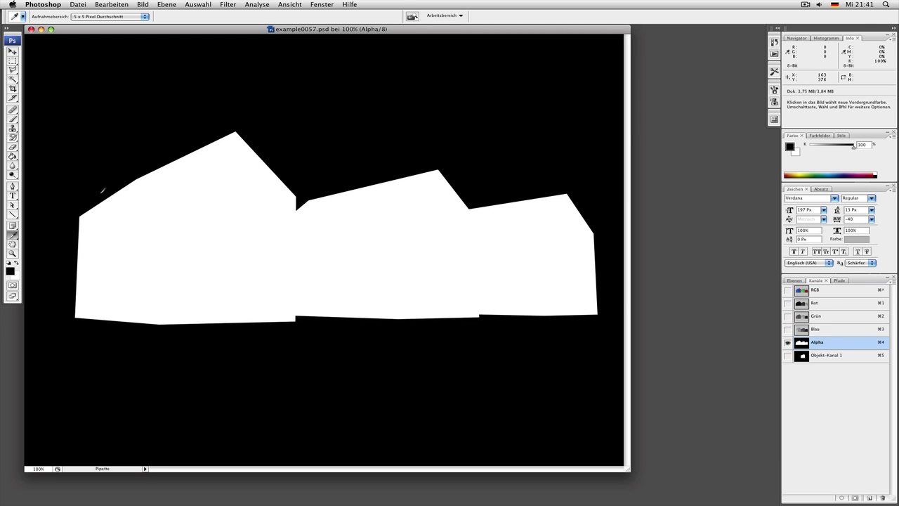
click(827, 356)
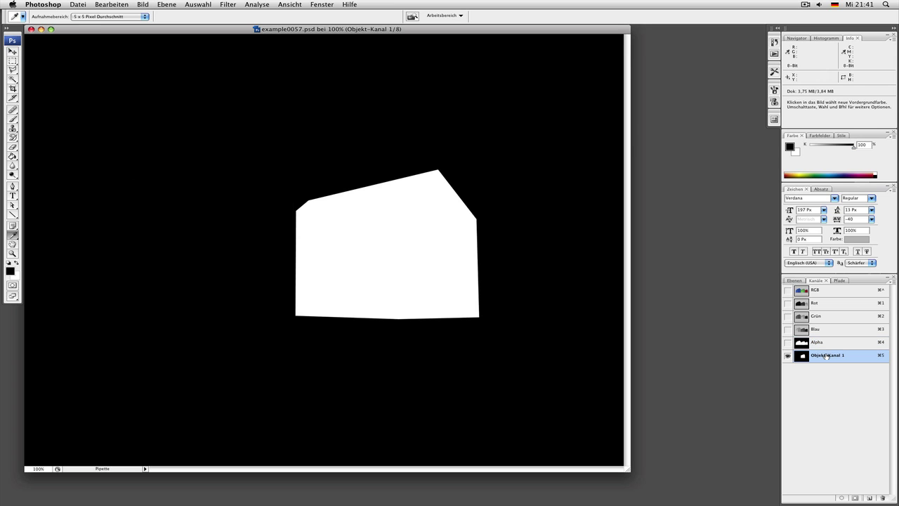
Step: View the RGB image with the Alpha channel overlaid, hide the Alpha overlay and return to the layers
click(787, 290)
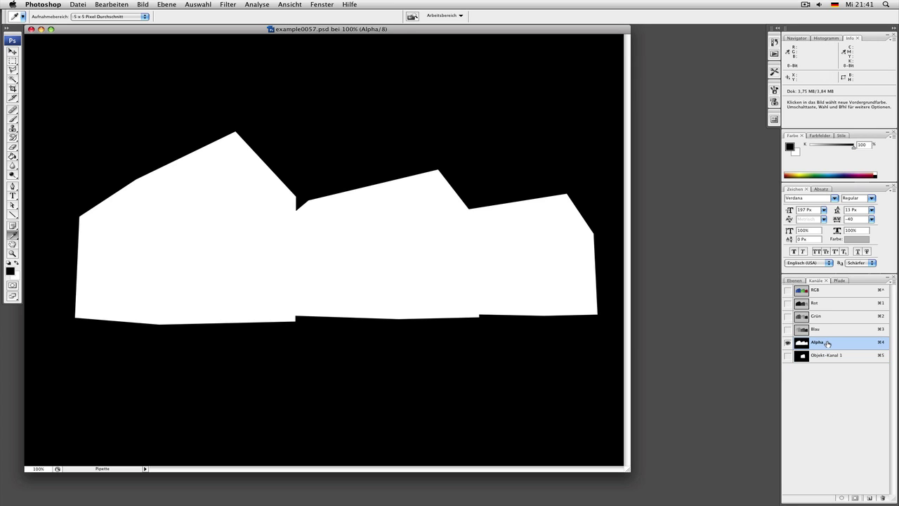
click(787, 289)
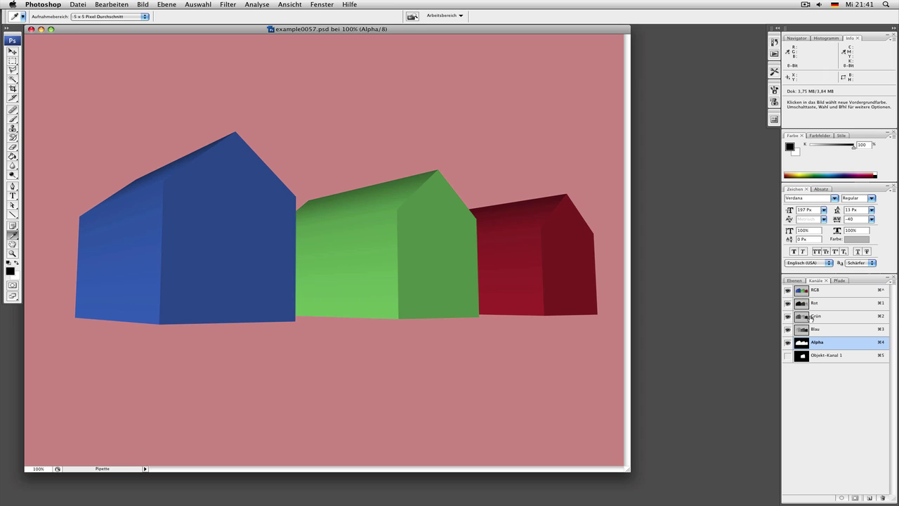
click(787, 342)
click(802, 281)
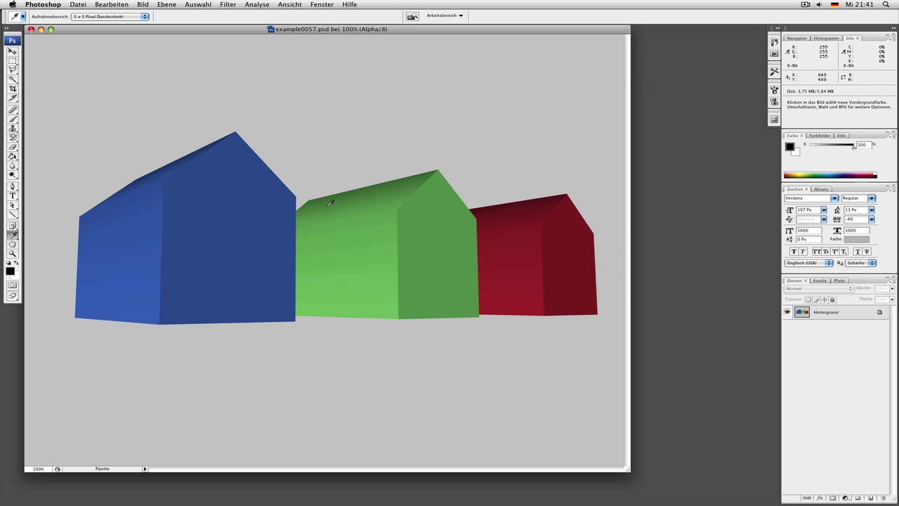
Step: Examine the Rot, Grün and Blau channels of the image one at a time
click(815, 281)
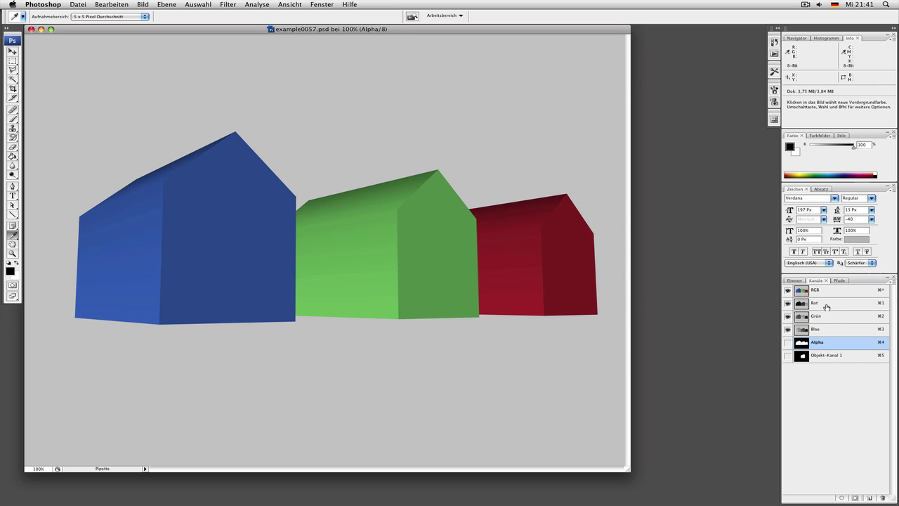
click(826, 307)
click(828, 317)
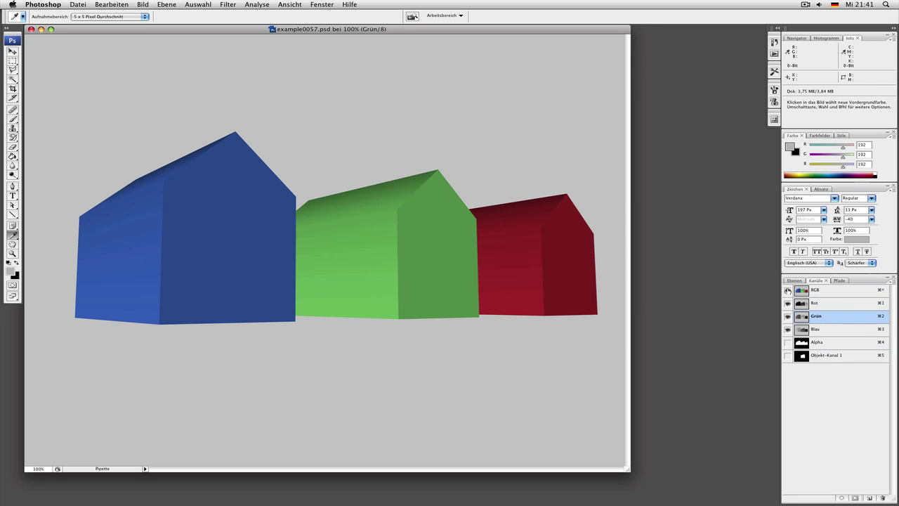
click(787, 328)
click(787, 316)
click(826, 307)
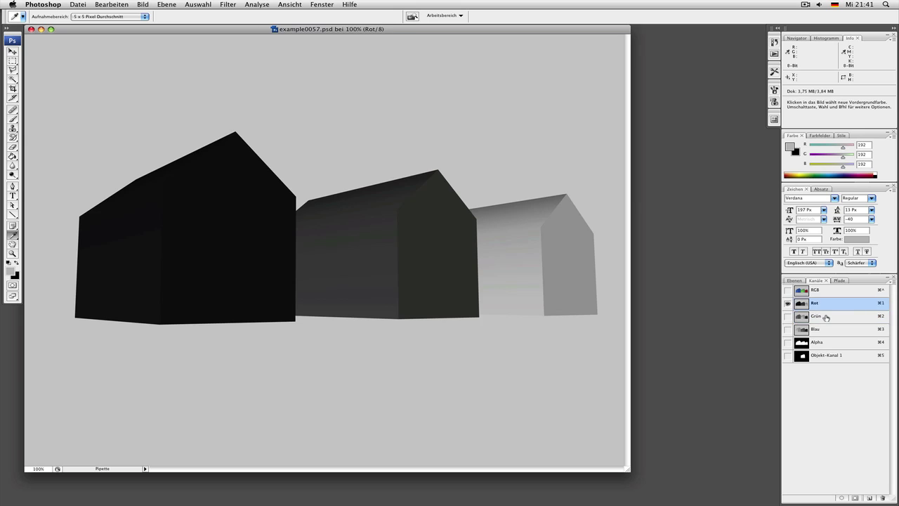
click(827, 317)
click(819, 331)
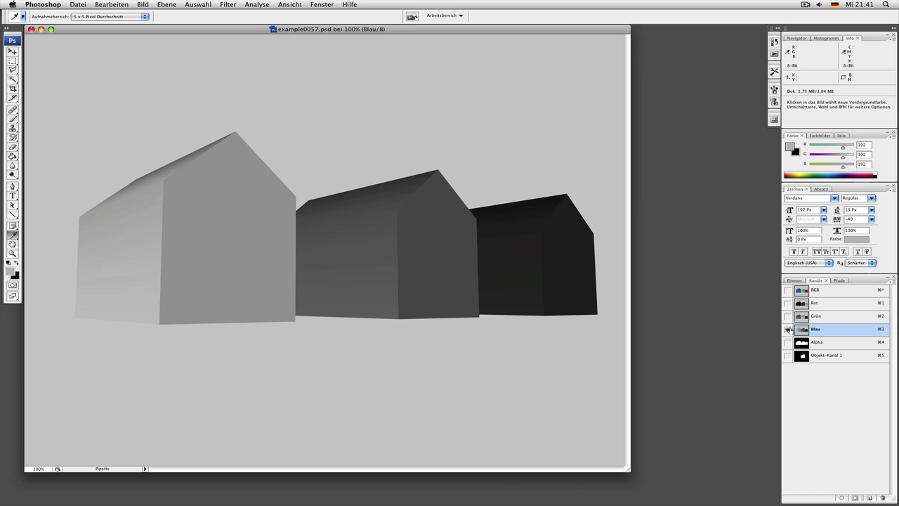
Step: Show the RGB composite, load the Alpha channel as a selection and invert it so the three houses are selected
click(787, 290)
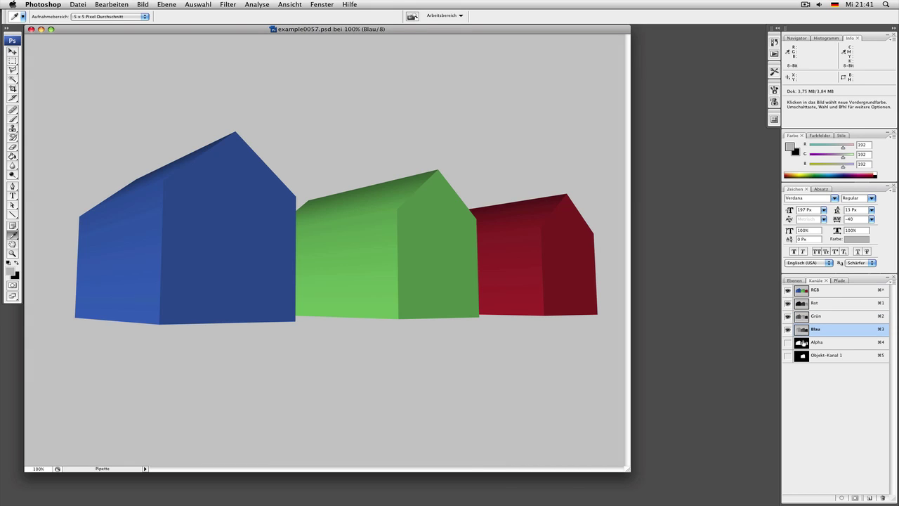
super+click(802, 343)
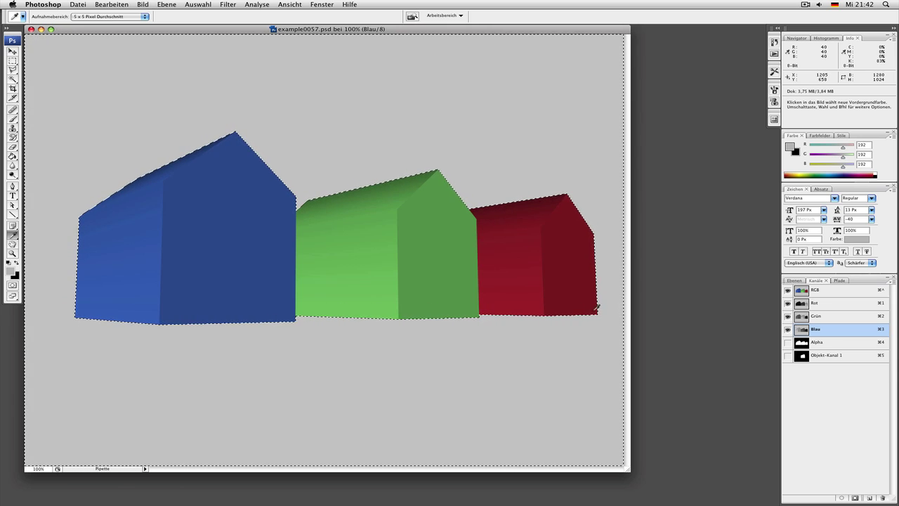
click(794, 280)
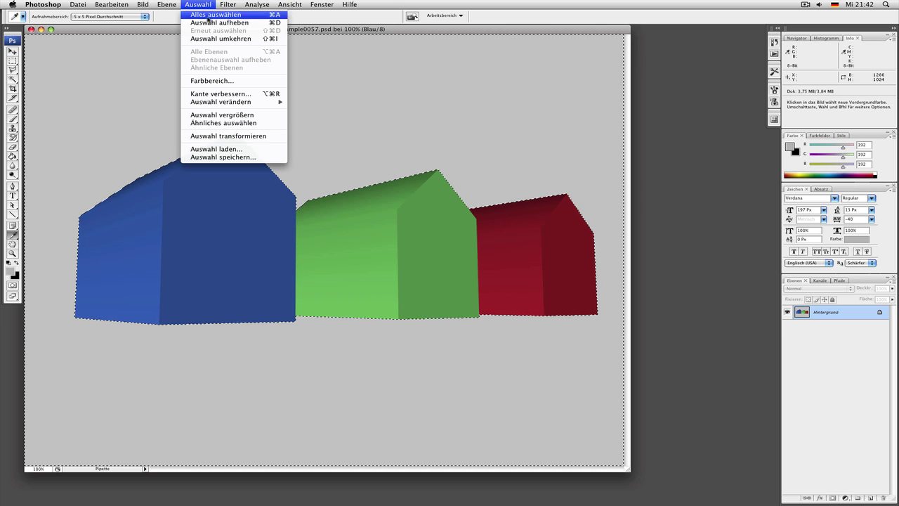
click(242, 39)
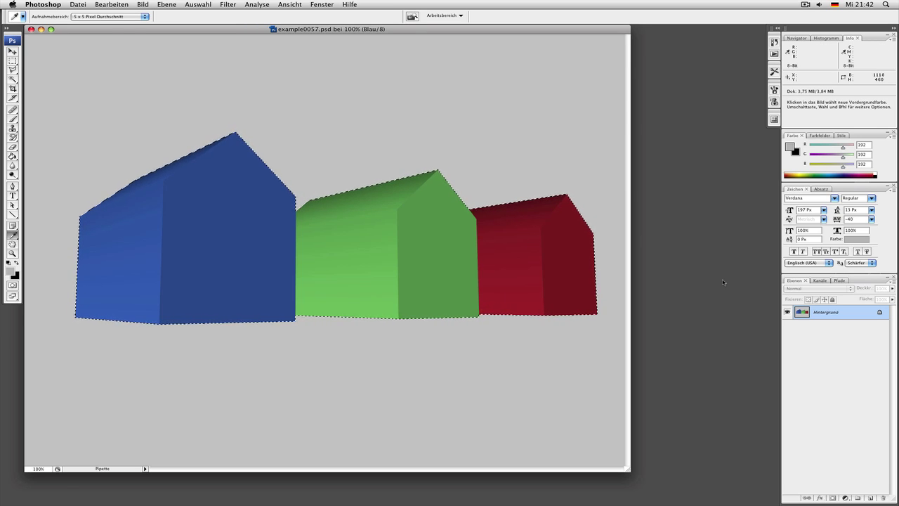
click(871, 497)
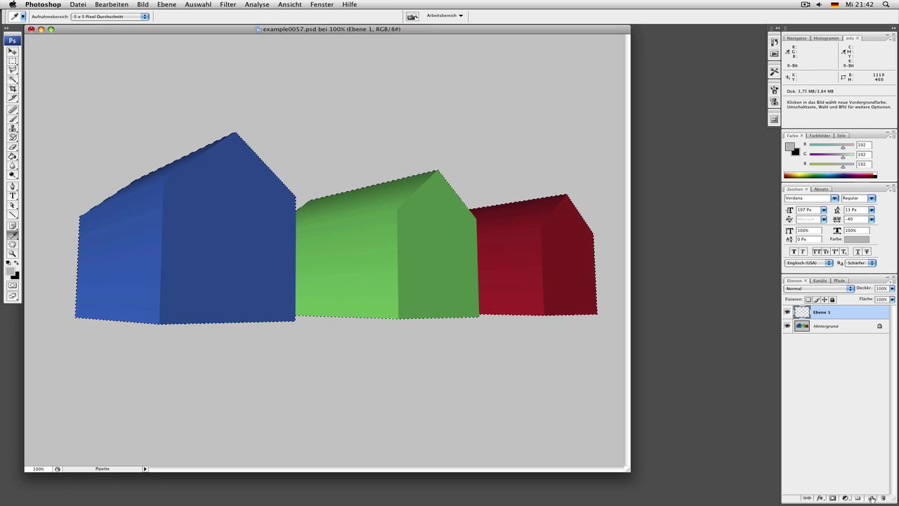
key(super+z)
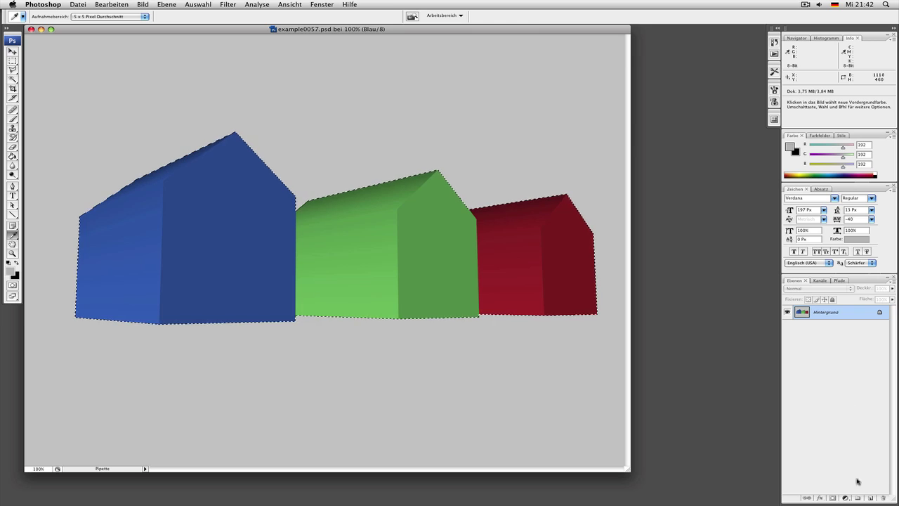
alt+click(871, 497)
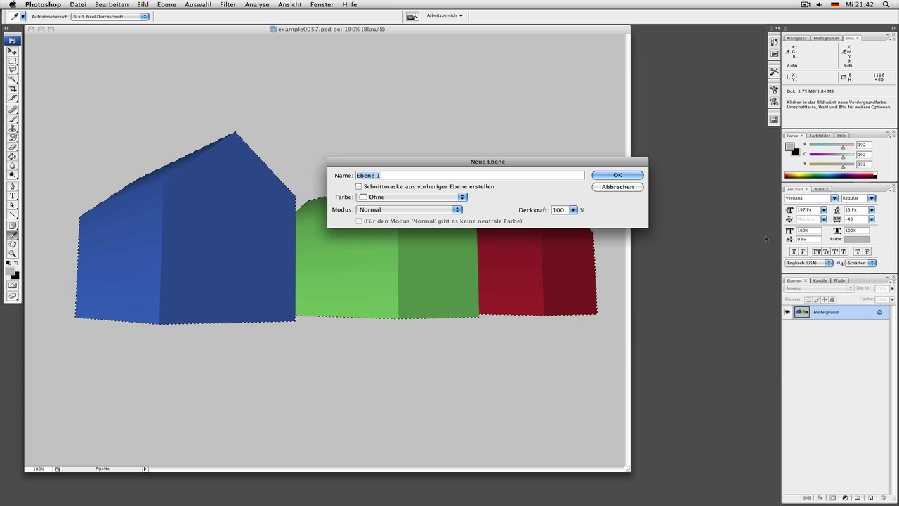
click(632, 178)
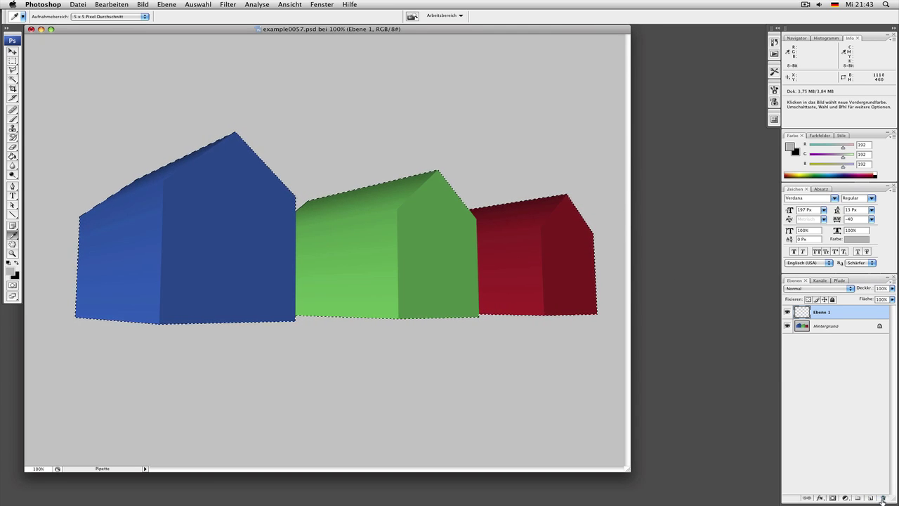
click(882, 497)
Step: Duplicate the Hintergrund layer as Hintergrund Kopie, mask the copy with the house selection and hide the original
right_click(820, 318)
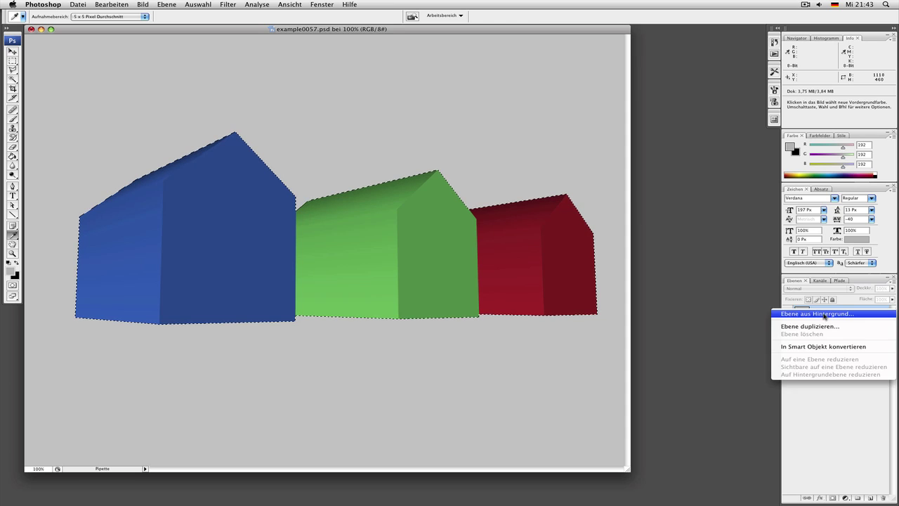
click(815, 325)
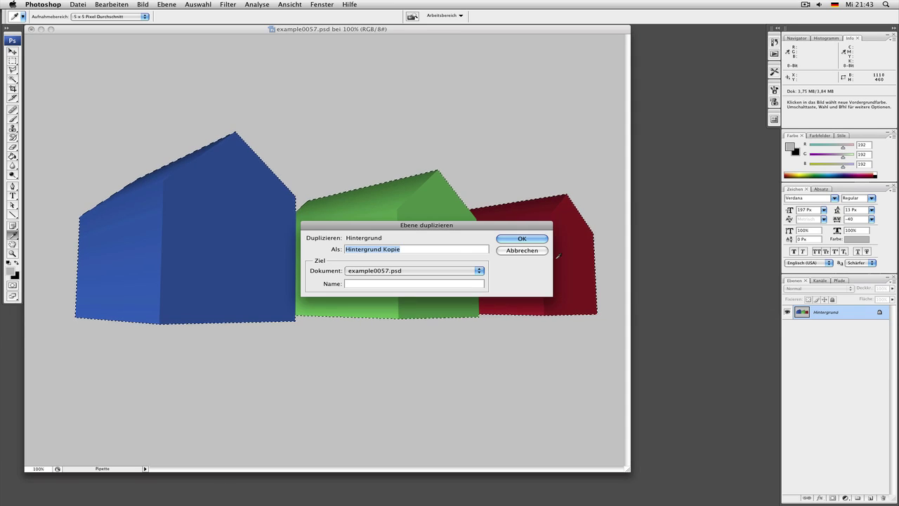
click(507, 238)
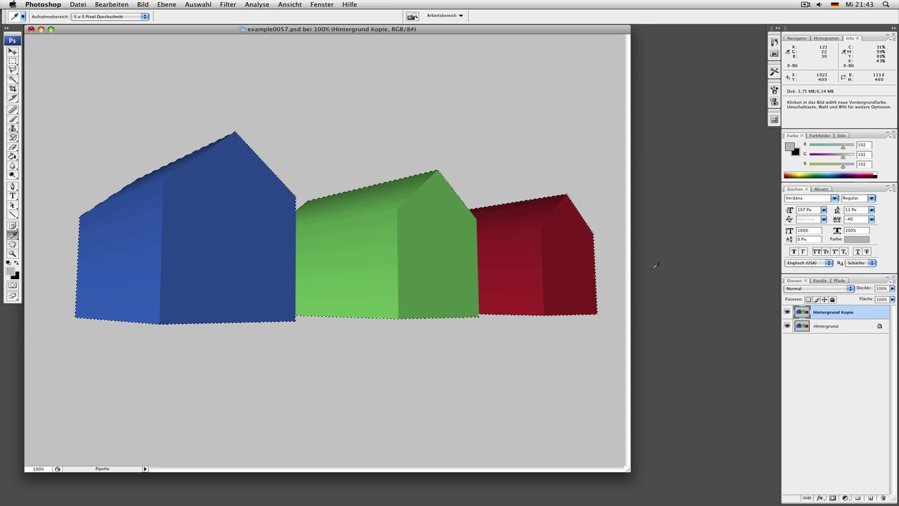
click(832, 498)
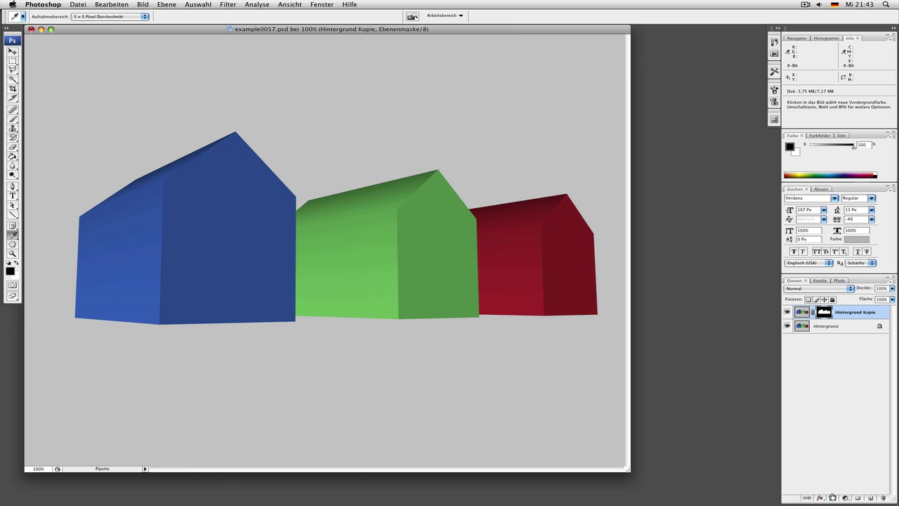
click(786, 326)
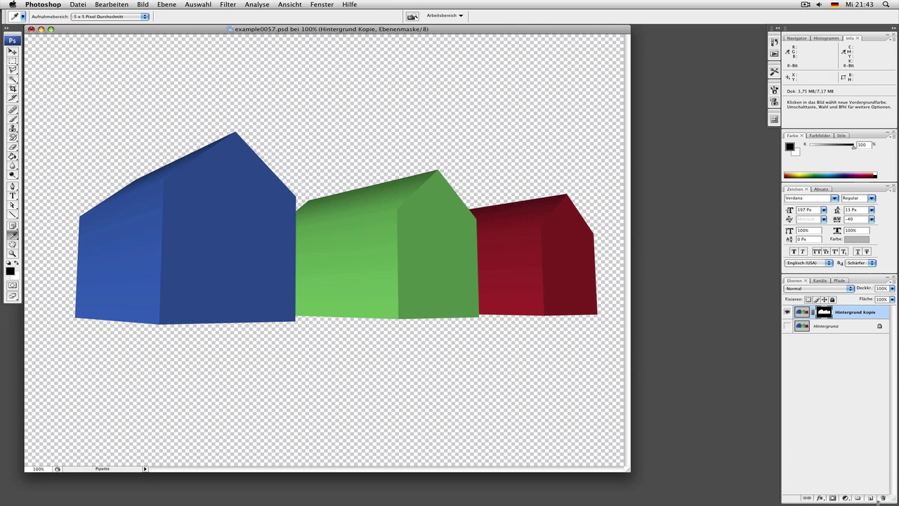
Step: Delete the masked Hintergrund Kopie layer together with its layer mask
click(883, 498)
key(Return)
click(882, 498)
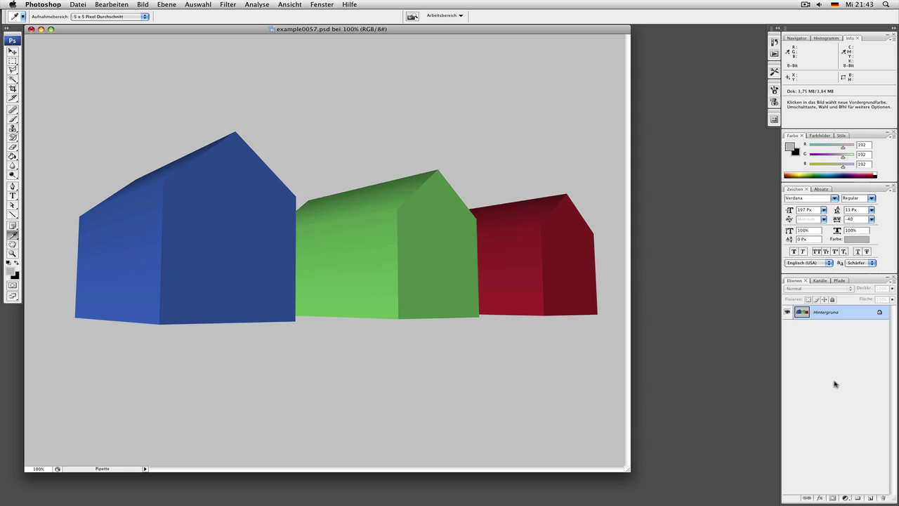
Step: Duplicate the Hintergrund layer as Hintergrund Kopie within example0057.psd
right_click(852, 316)
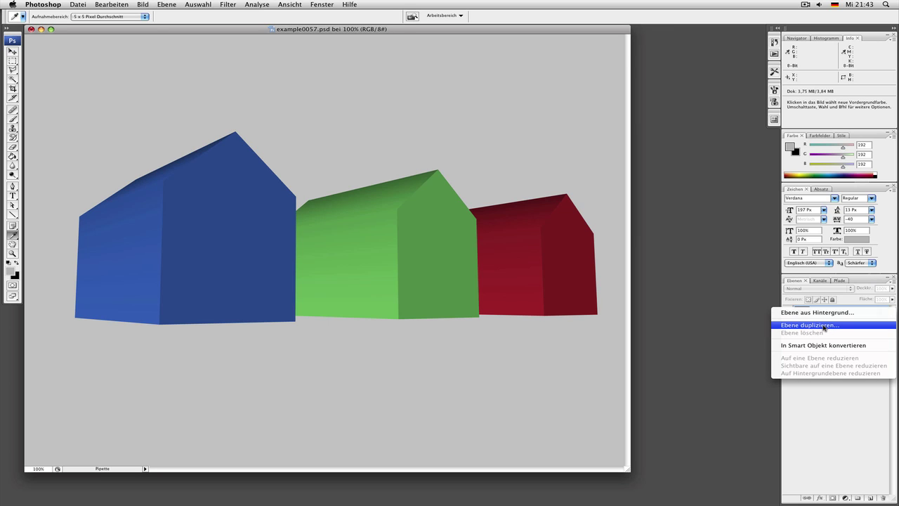
click(824, 325)
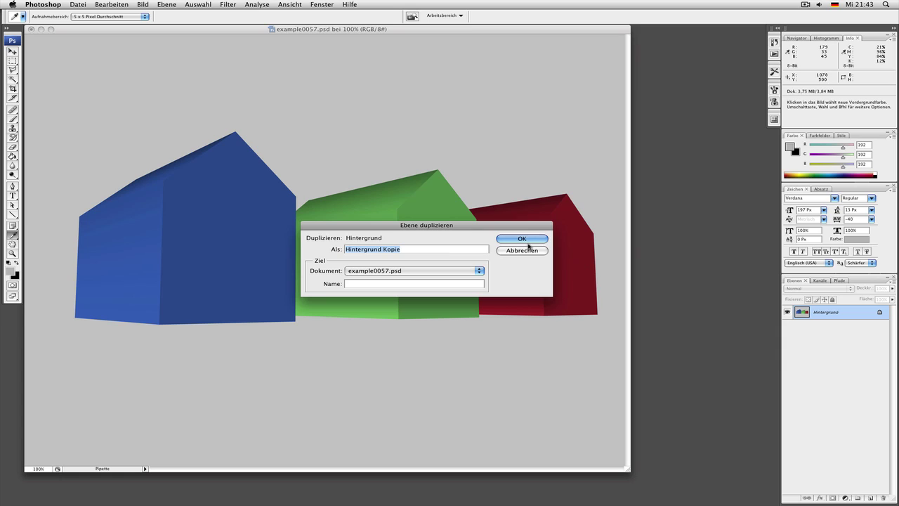
click(527, 241)
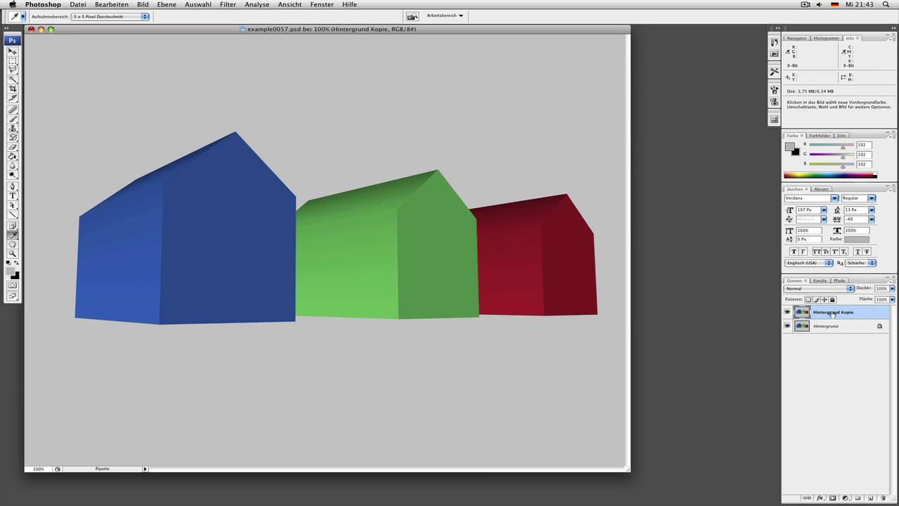
Step: Rename the Alpha channel to "Whloe Thing"
click(819, 280)
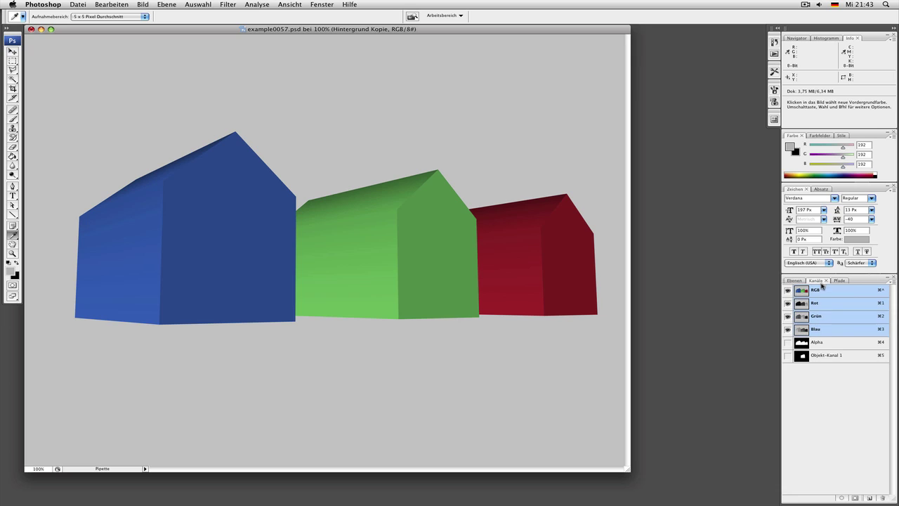
click(818, 343)
double_click(818, 344)
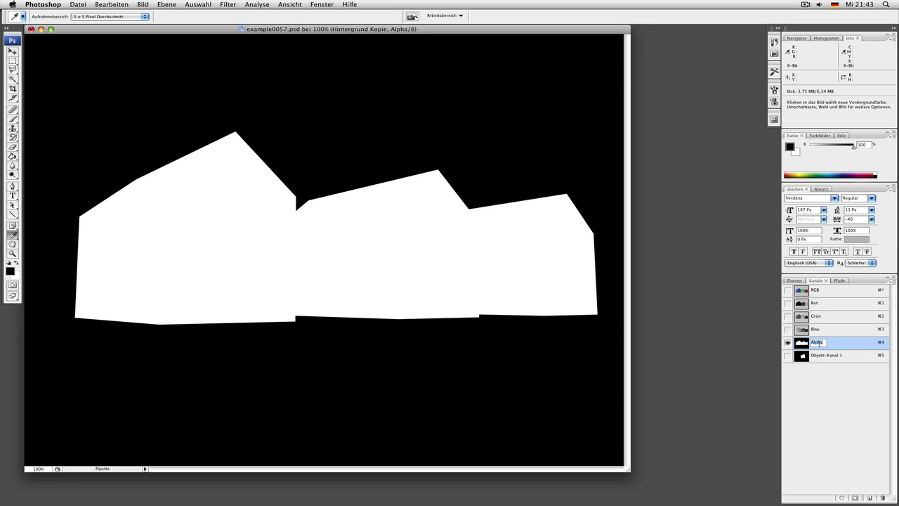
text(W)
text(hloe Thing)
key(Return)
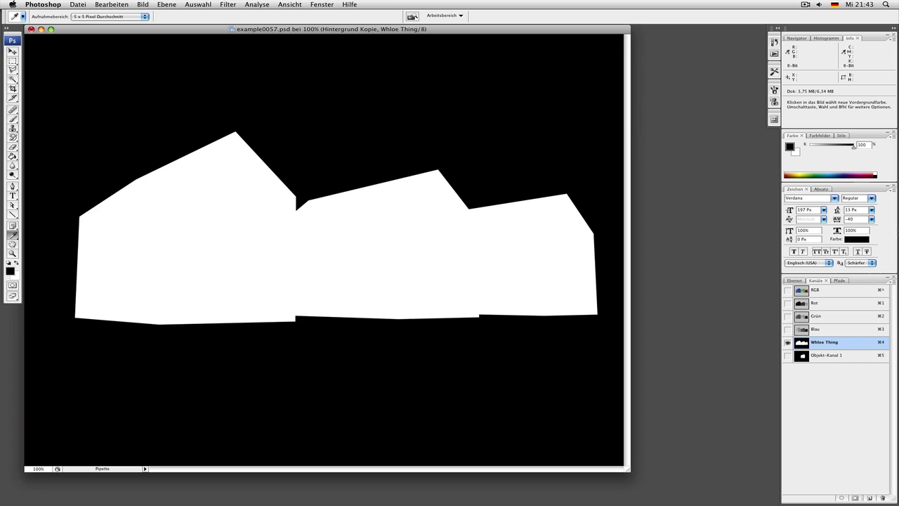
Step: Rename the Objekt-Kanal 1 channel to "Single House"
click(819, 357)
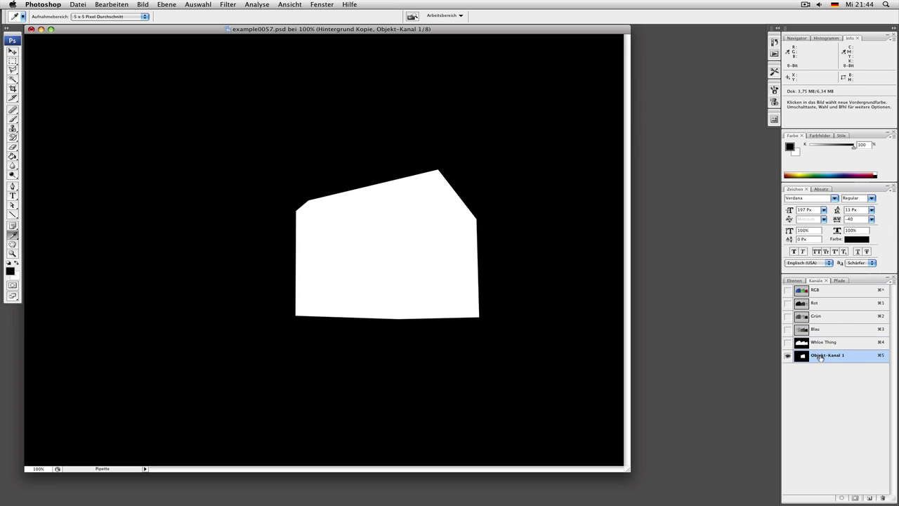
double_click(820, 355)
text(Single House)
key(Return)
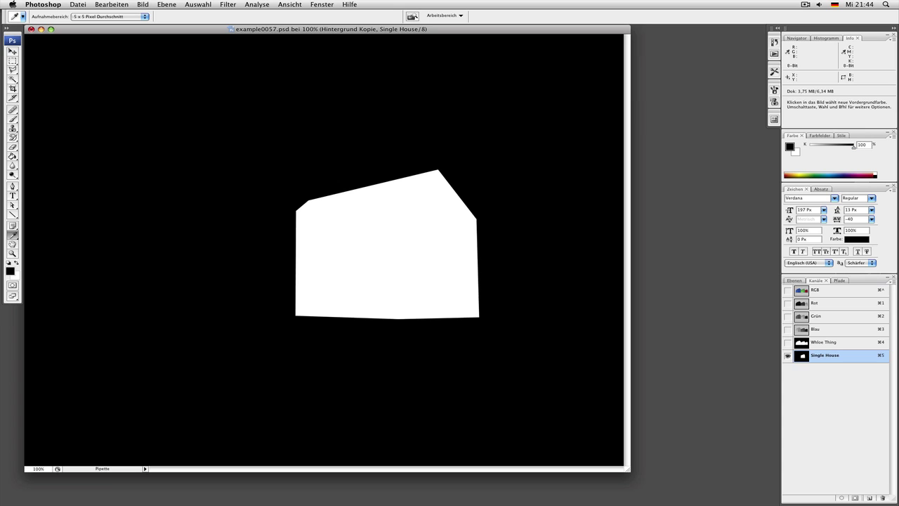
Step: Compare the two renamed channels and correct the spelling of the Whloe Thing channel's name to "Whole Thing"
click(832, 344)
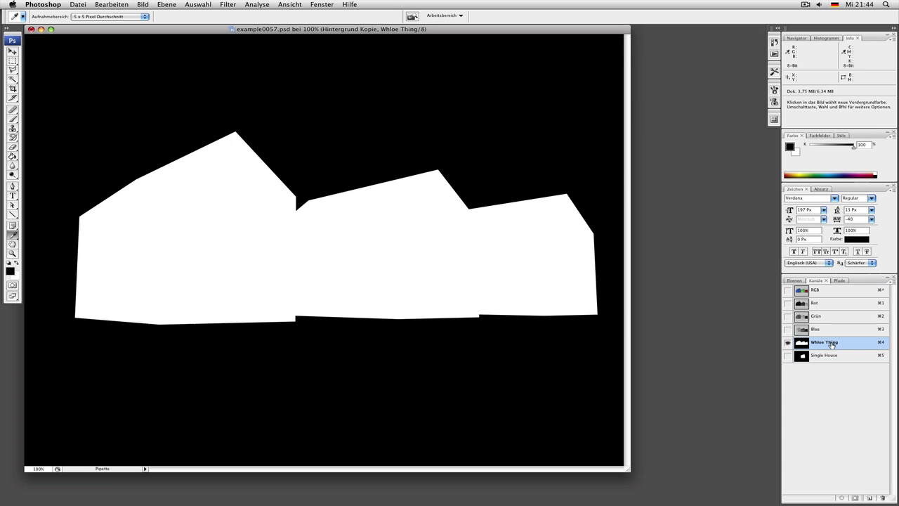
click(832, 356)
click(831, 345)
click(830, 353)
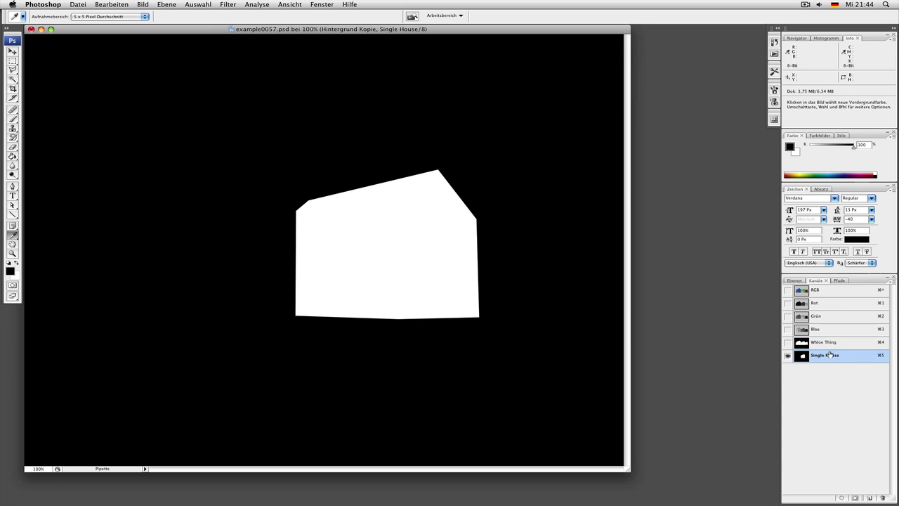
double_click(820, 343)
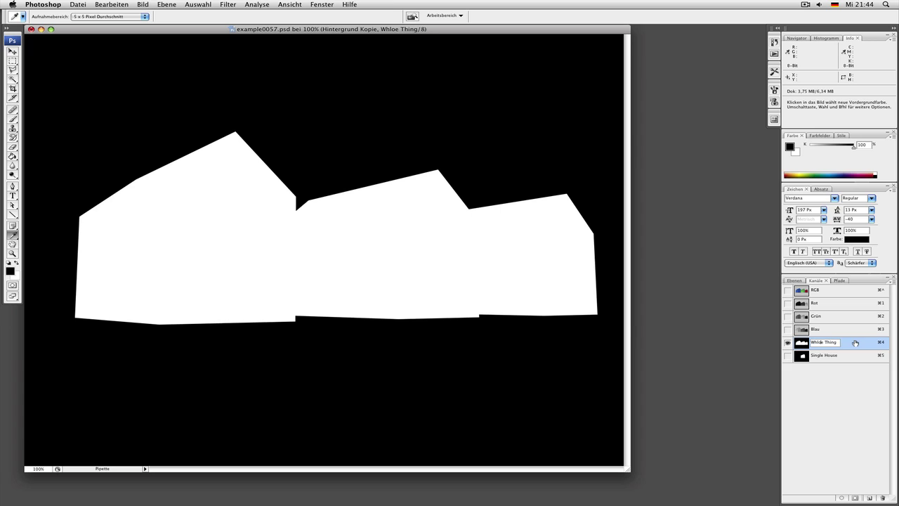
key(Delete)
key(Right)
text(l)
key(Return)
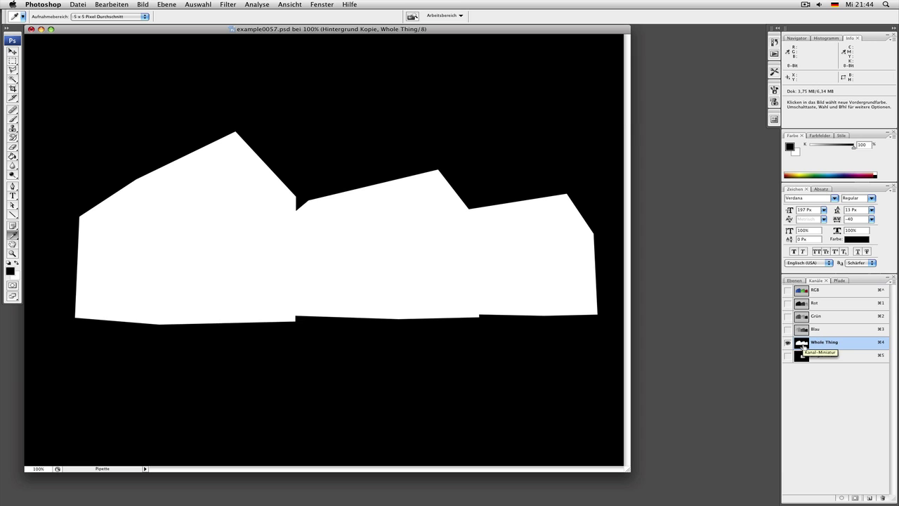
Step: Add a layer mask to Hintergrund Kopie from the inverted selection of the Whole Thing channel
super+click(802, 345)
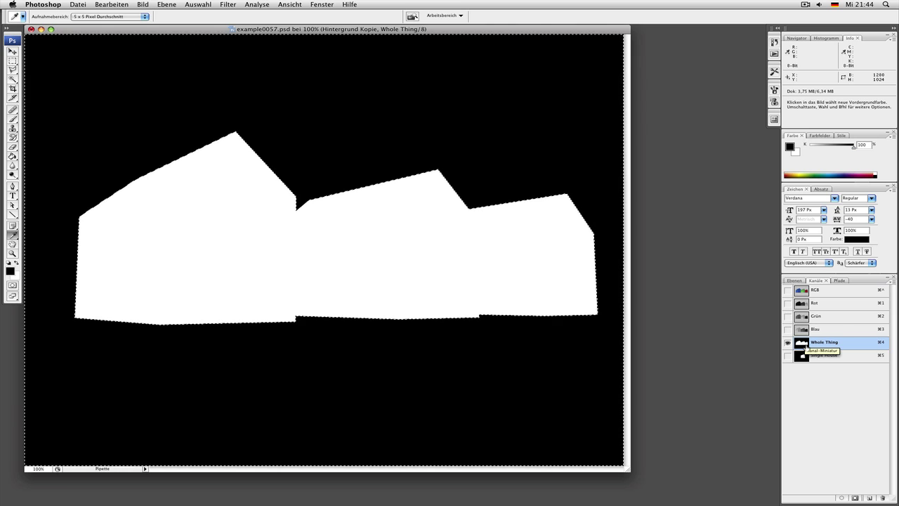
click(790, 280)
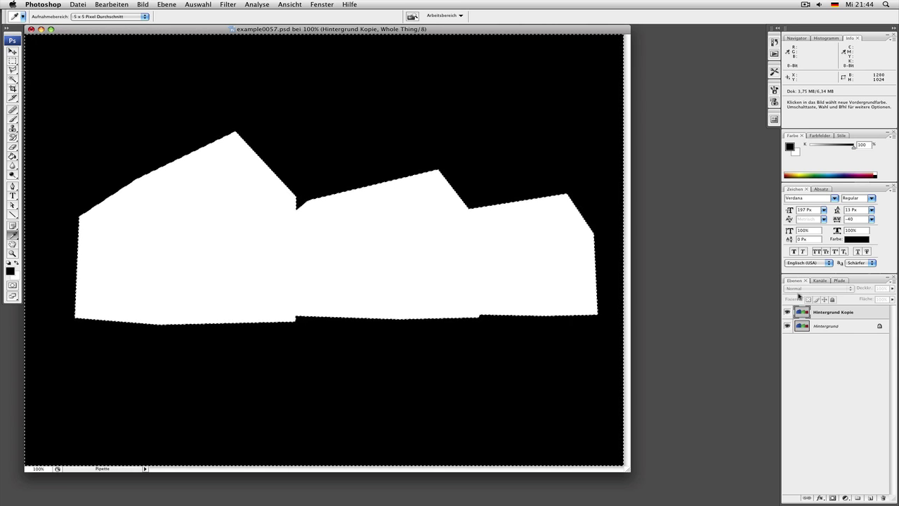
click(823, 313)
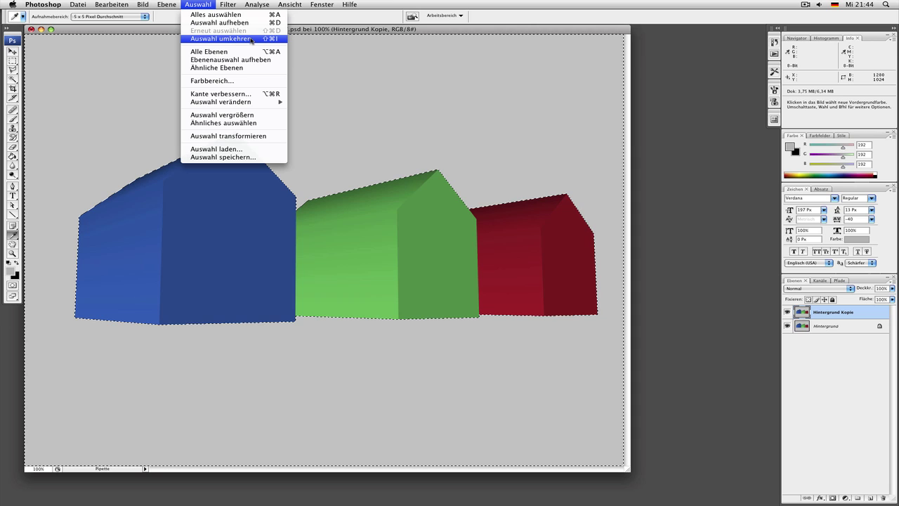
click(251, 40)
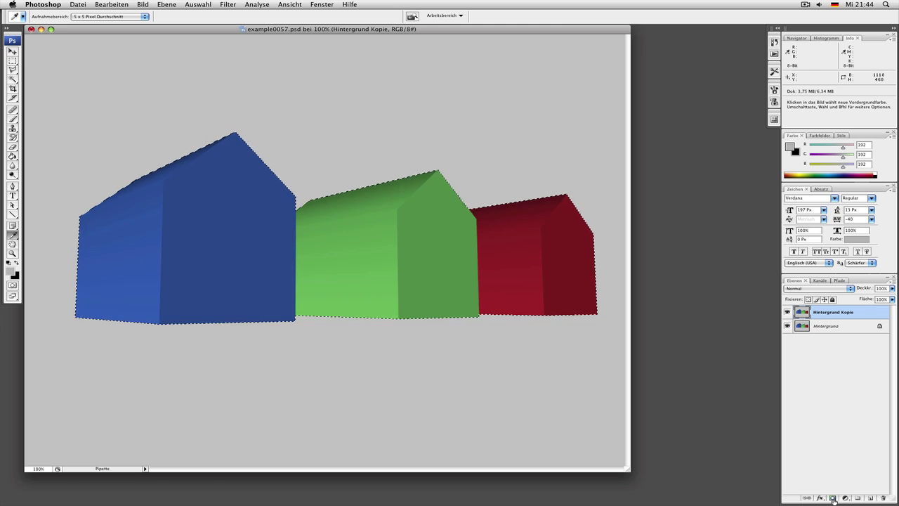
click(833, 498)
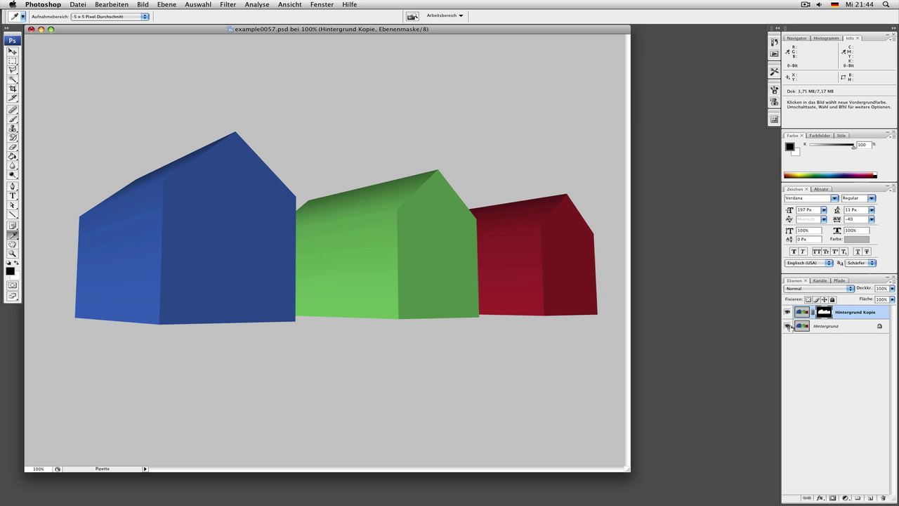
Step: Hide the Hintergrund layer and make the image of Hintergrund Kopie the active layer target
click(817, 328)
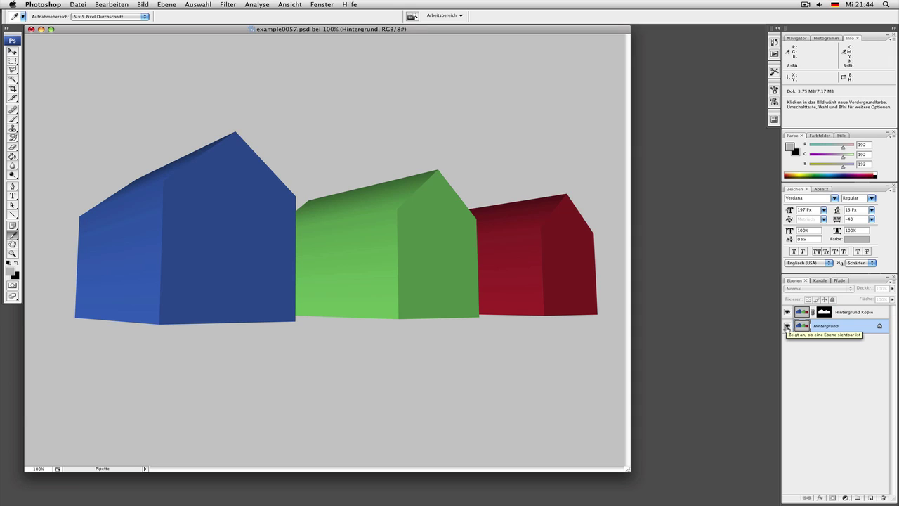
click(788, 326)
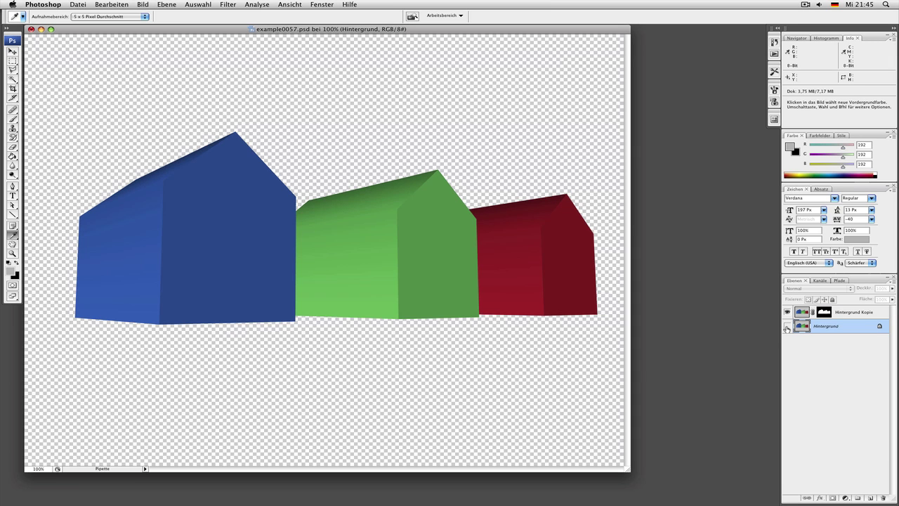
click(802, 313)
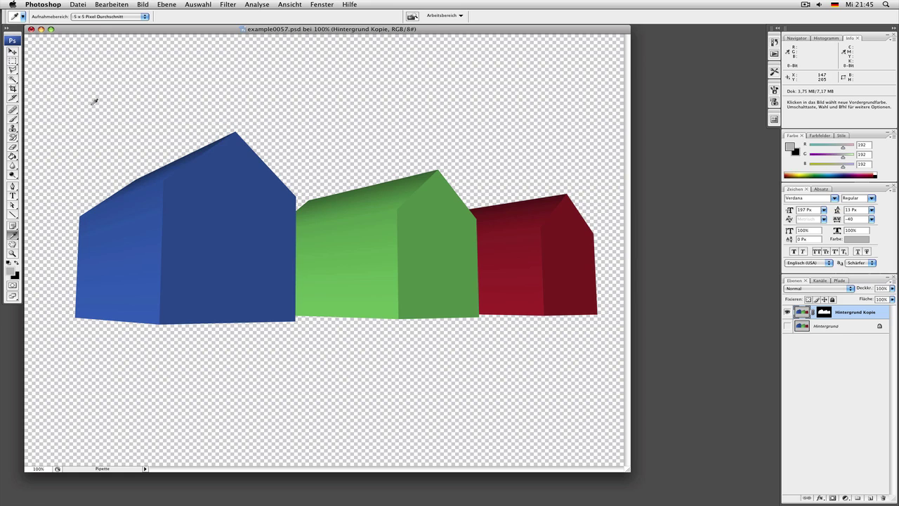
Step: Open the grass photo IMG_0211_gras.TIF and place its window so that example0057.psd stays reachable behind it
click(73, 5)
mouse_move(126, 49)
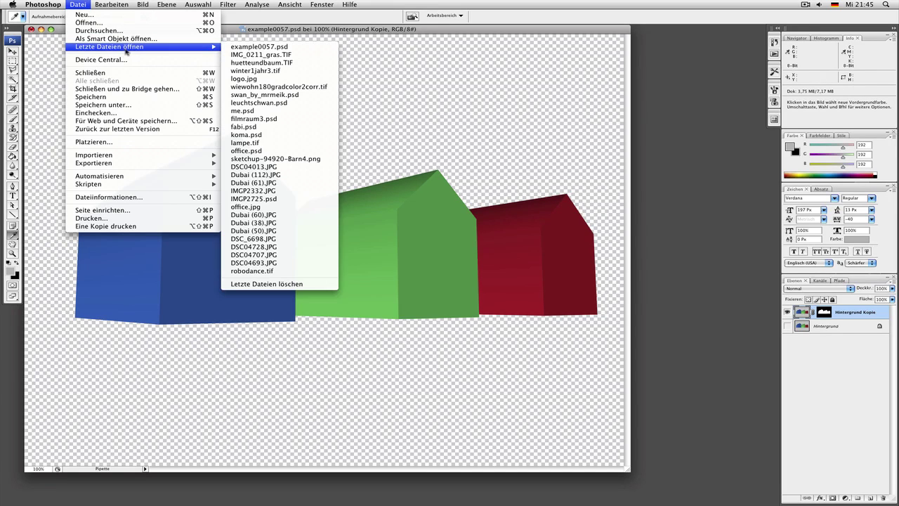
click(249, 48)
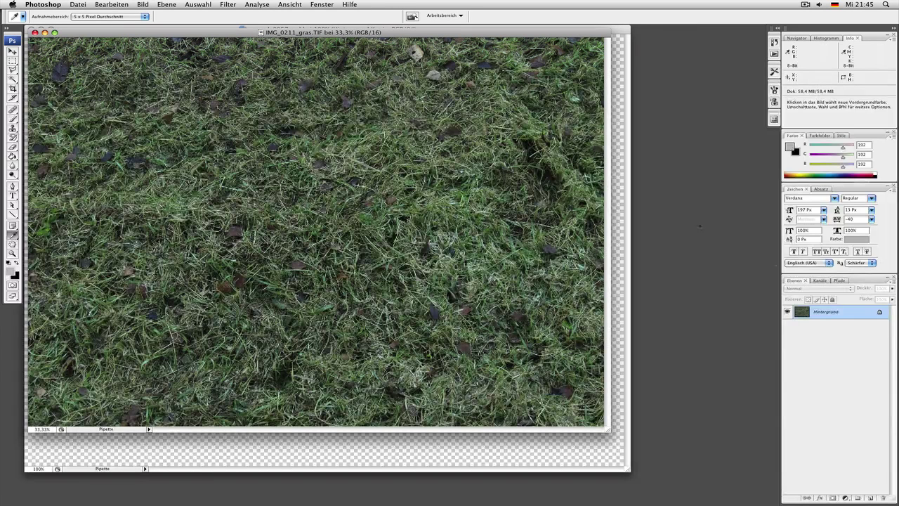
drag(503, 33, 576, 120)
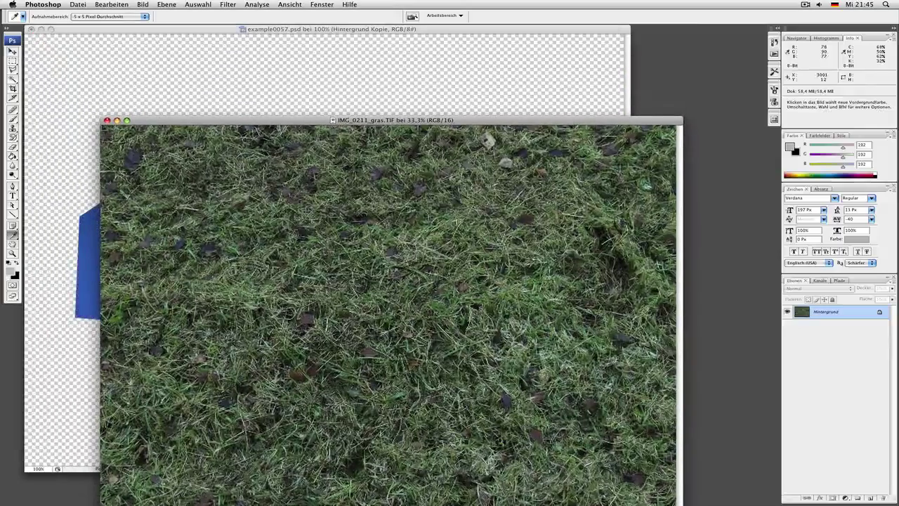
Step: Copy the entire grass image and paste it into example0057.psd as a new layer
key(super+a)
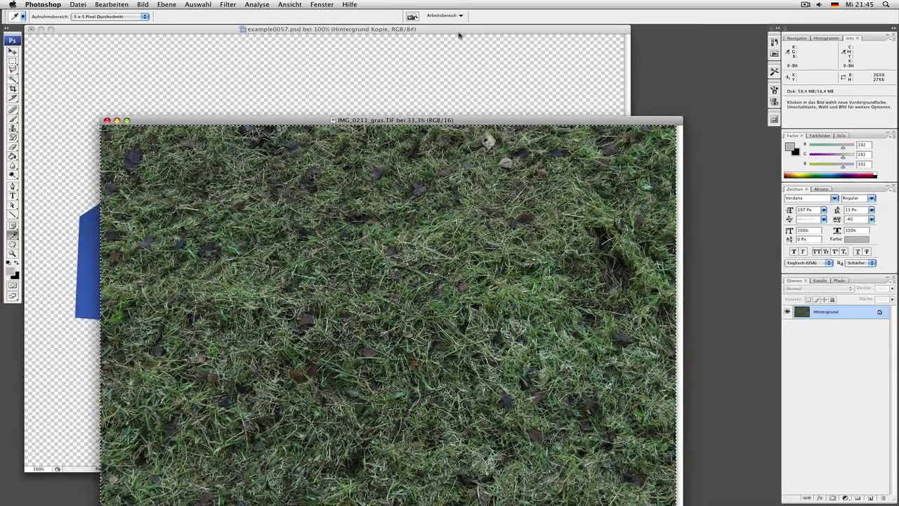
click(458, 34)
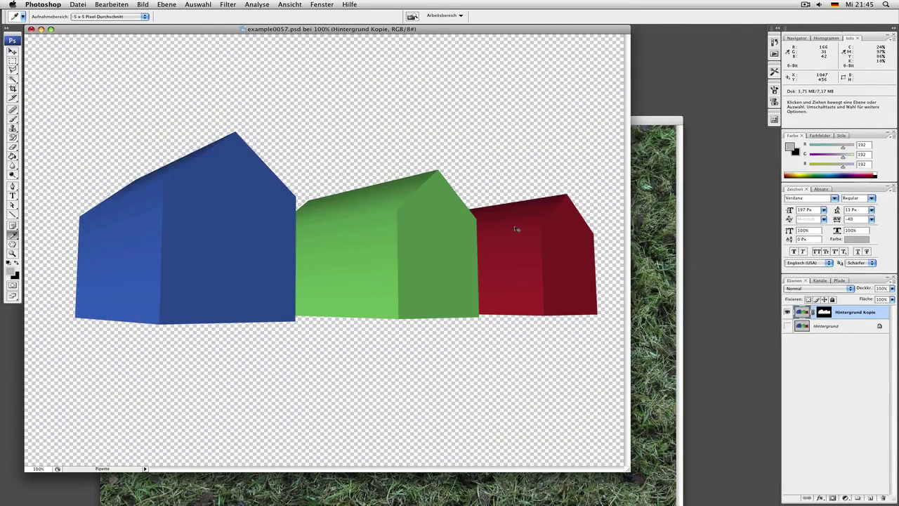
drag(656, 120, 634, 58)
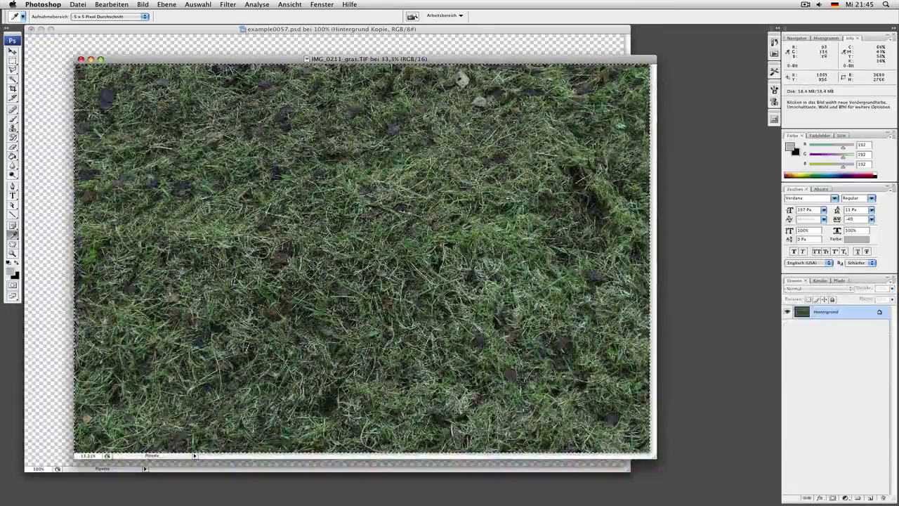
click(400, 30)
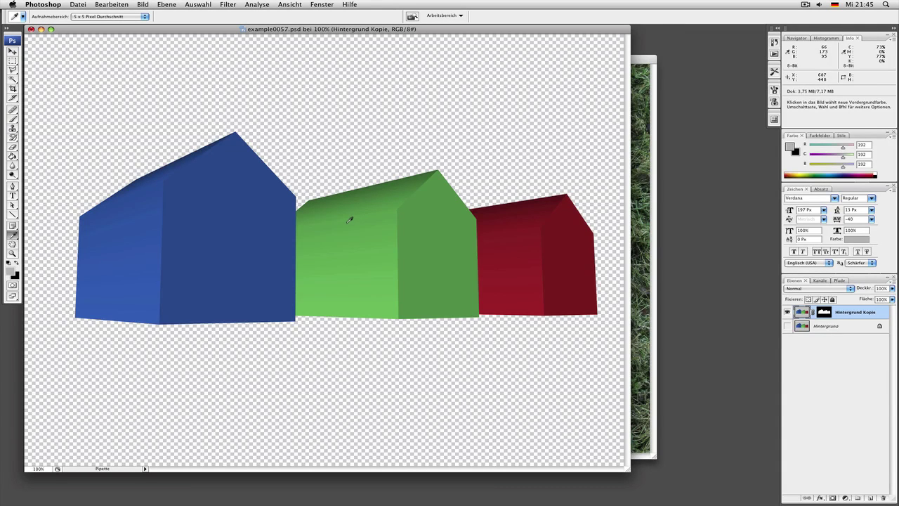
key(super)
key(super+v)
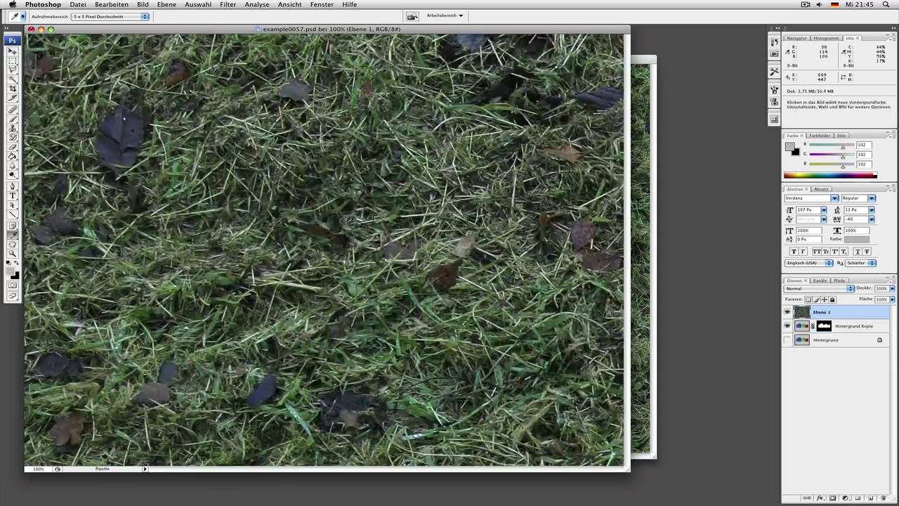
Step: Move the Hintergrund Kopie layer above the pasted grass layer and activate the Move tool
drag(854, 325, 850, 319)
click(850, 317)
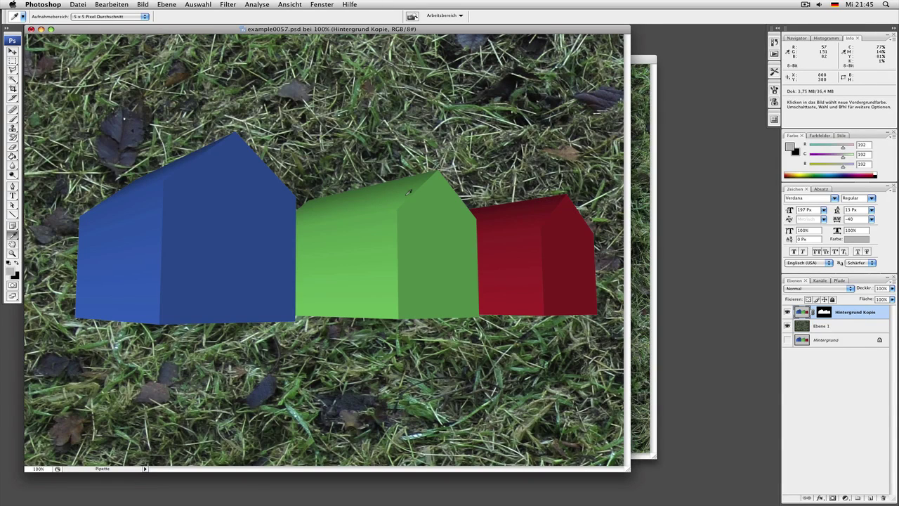
key(v)
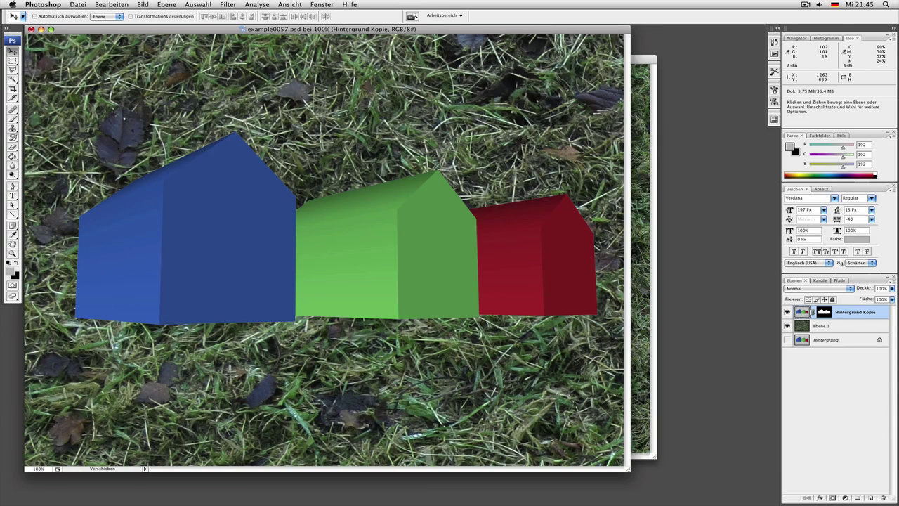
Step: Examine the Whole Thing channel, then return to the layer list
click(818, 280)
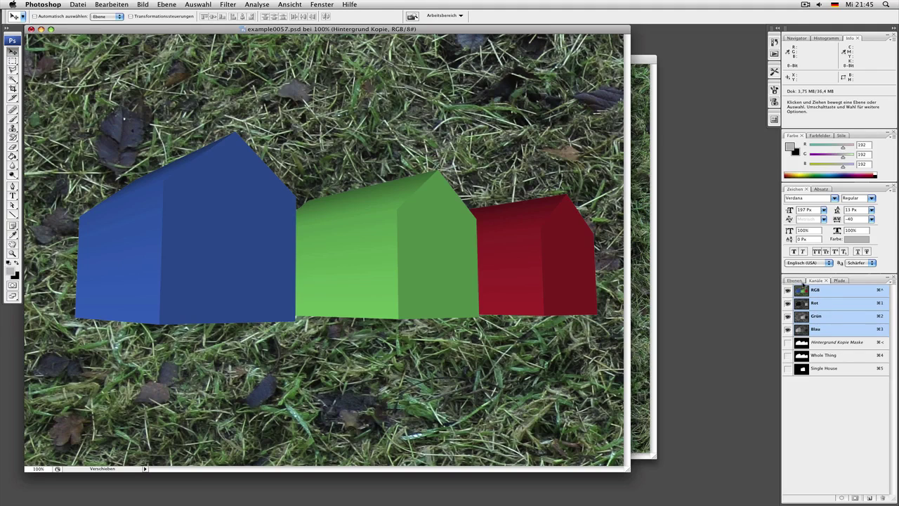
click(824, 356)
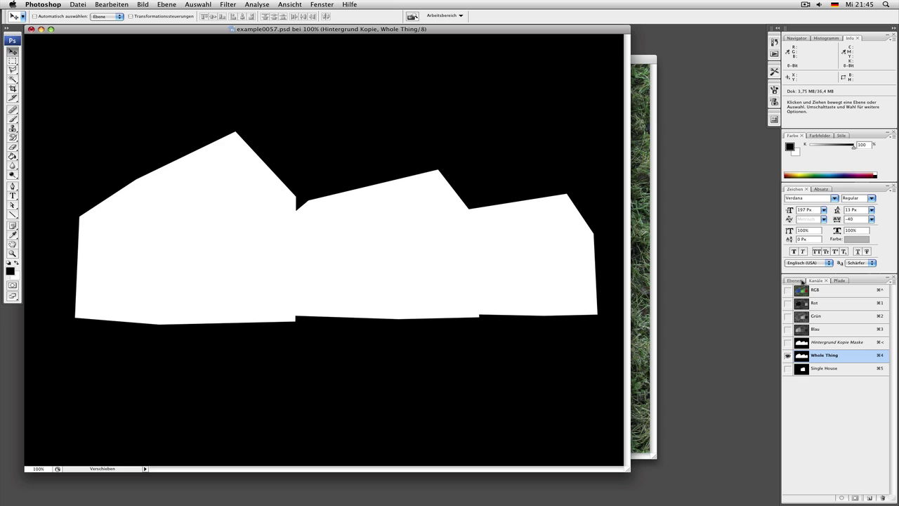
click(794, 280)
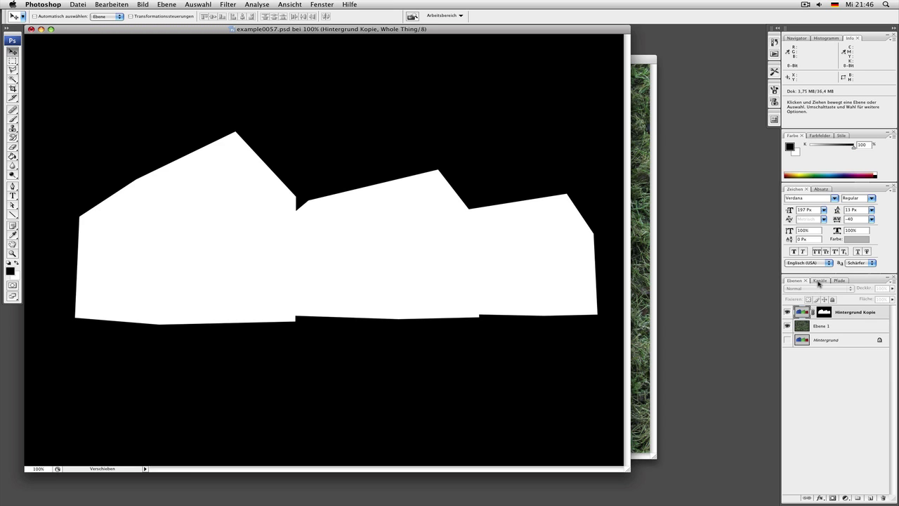
Step: Show the RGB composite again and load the Single House channel as a selection
click(818, 282)
click(820, 291)
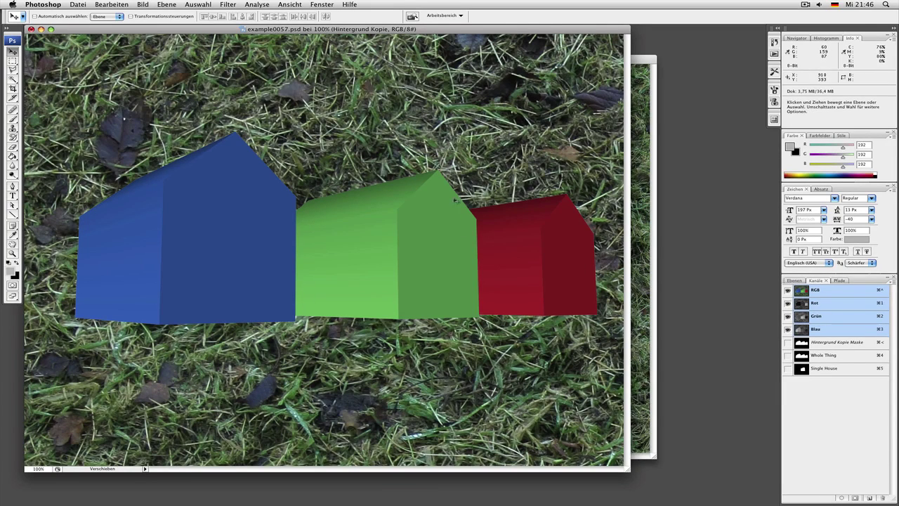
super+click(803, 370)
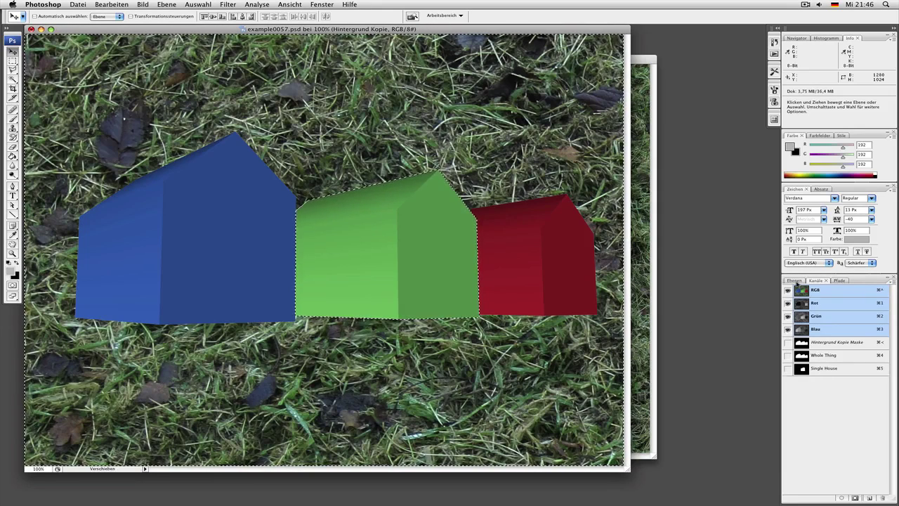
click(794, 281)
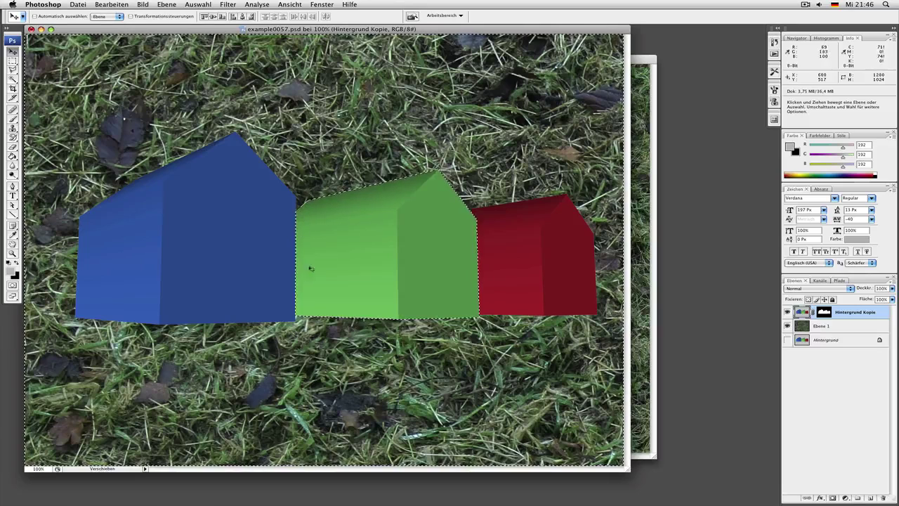
click(846, 498)
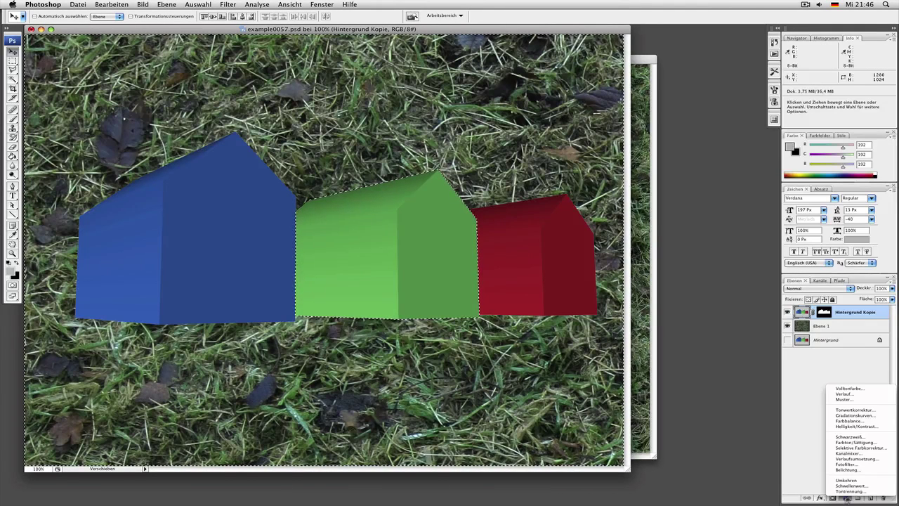
click(859, 415)
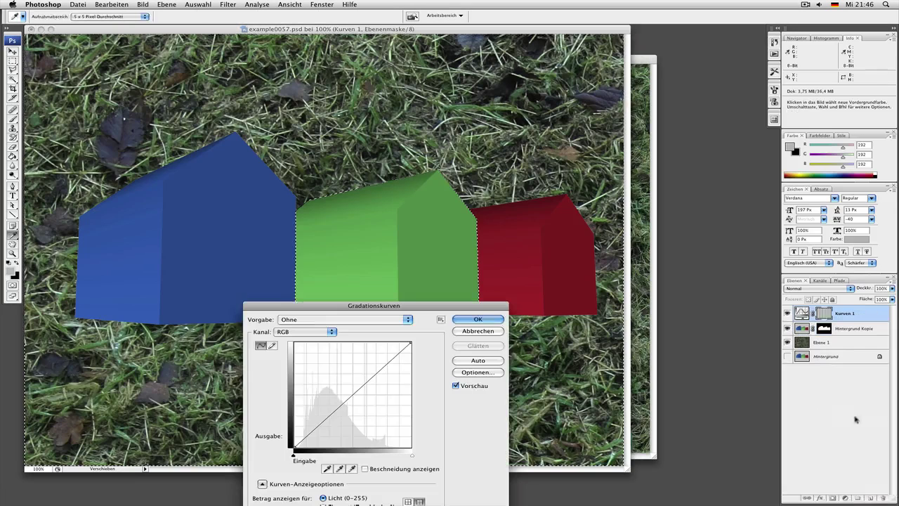
click(316, 334)
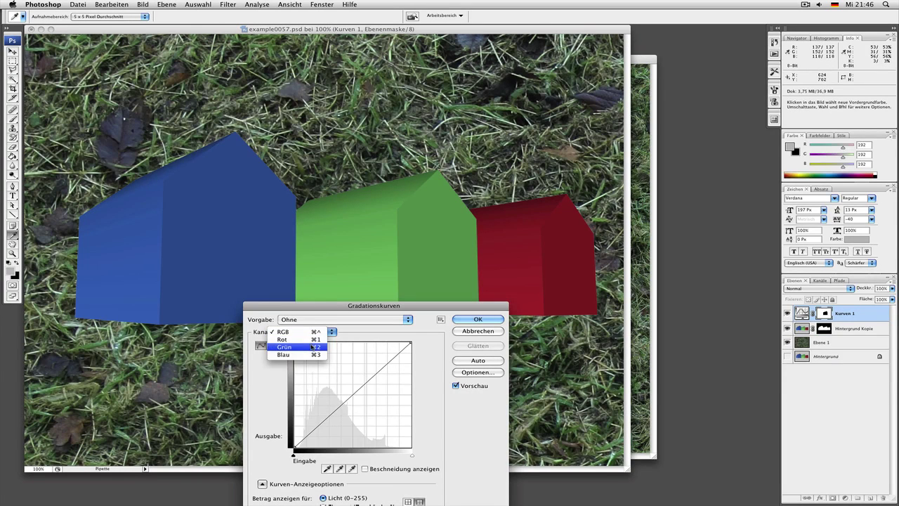
click(310, 347)
drag(348, 398, 372, 409)
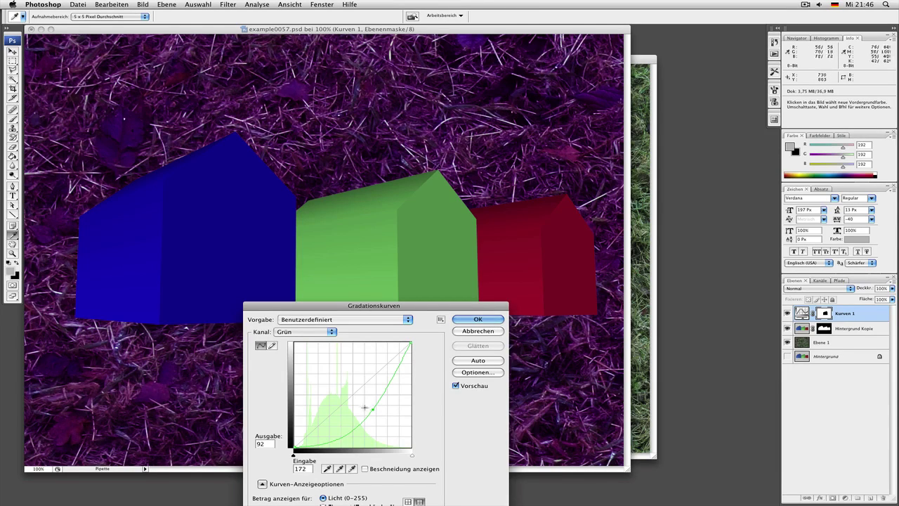
mouse_move(372, 409)
mouse_down()
mouse_move(355, 380)
mouse_move(375, 407)
mouse_up()
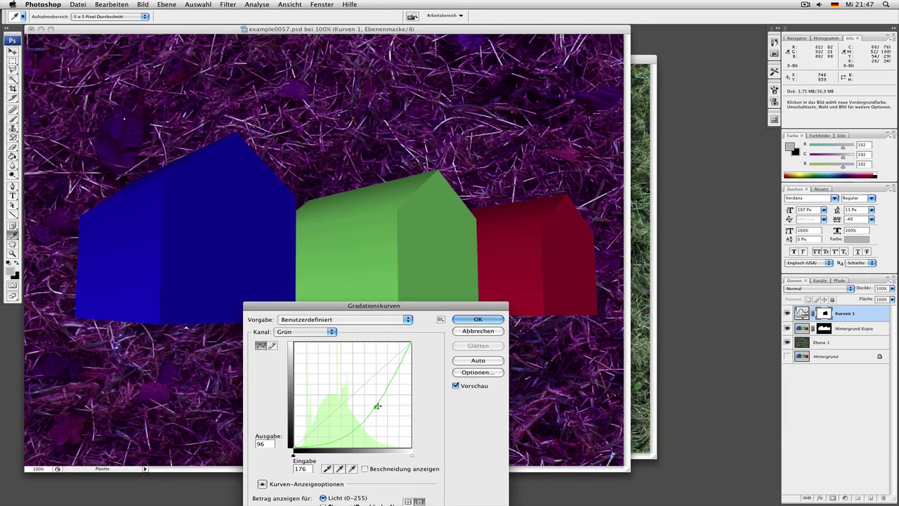
drag(374, 407, 338, 373)
click(476, 331)
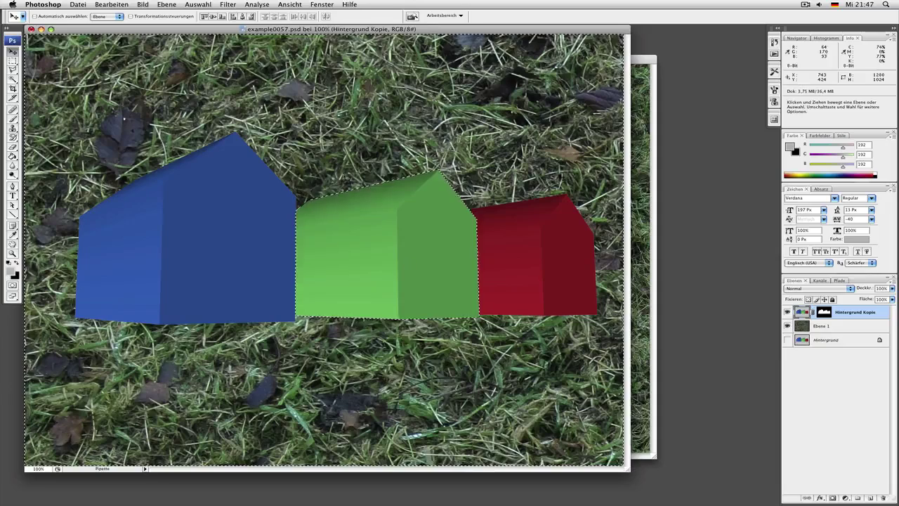
Step: Invert the selection to isolate the green house and add a Curves adjustment layer above Hintergrund Kopie
click(199, 5)
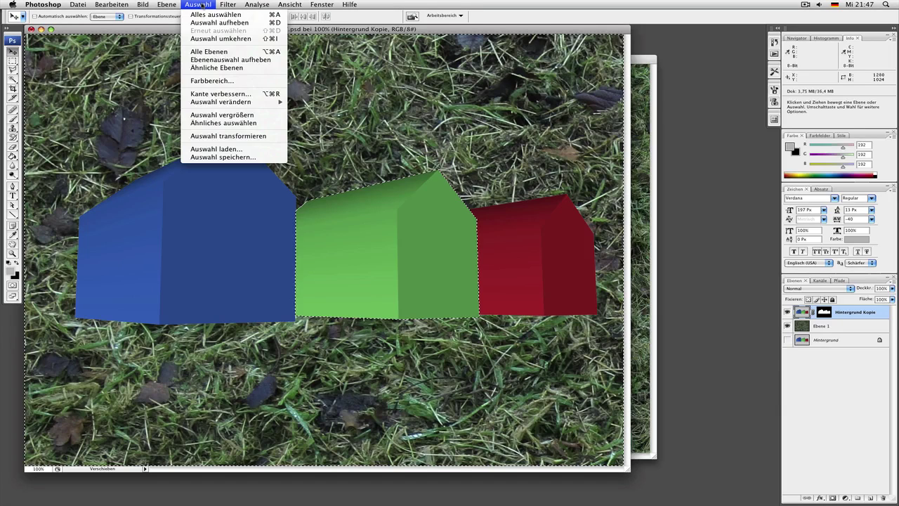
click(220, 38)
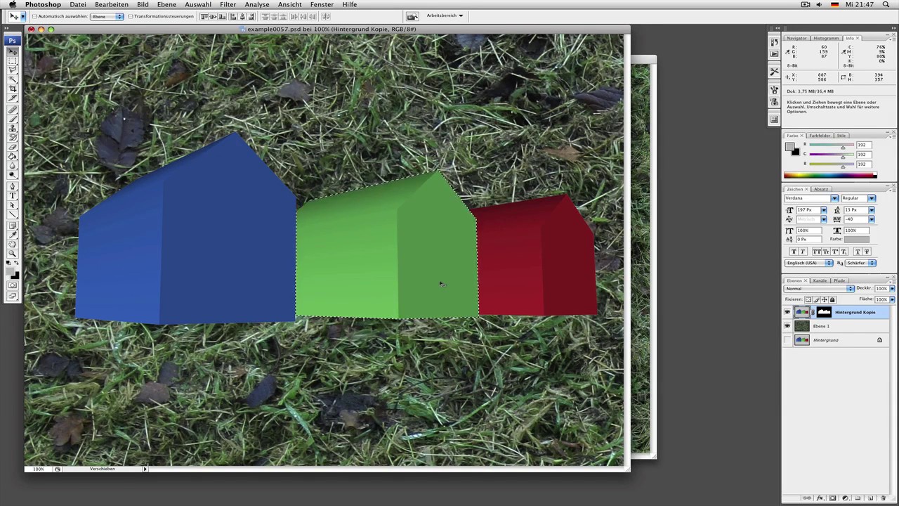
click(846, 498)
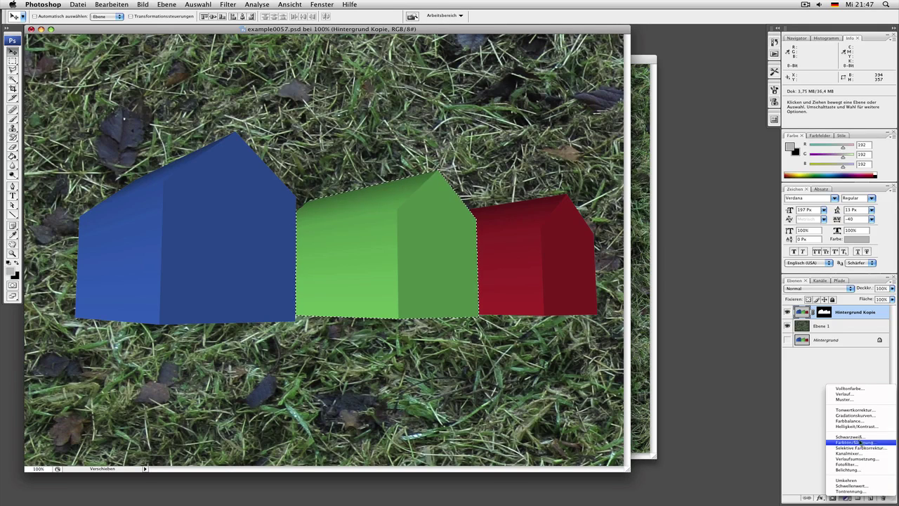
click(856, 415)
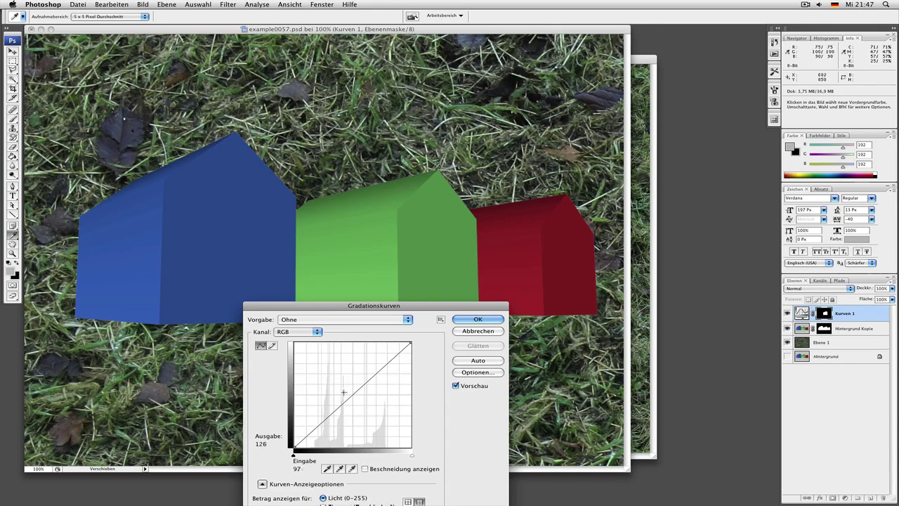
Step: Try darkening the green house with an RGB curve point at input 134, output 104, and remove the point
mouse_move(343, 392)
mouse_down()
mouse_move(337, 377)
mouse_move(355, 404)
mouse_up()
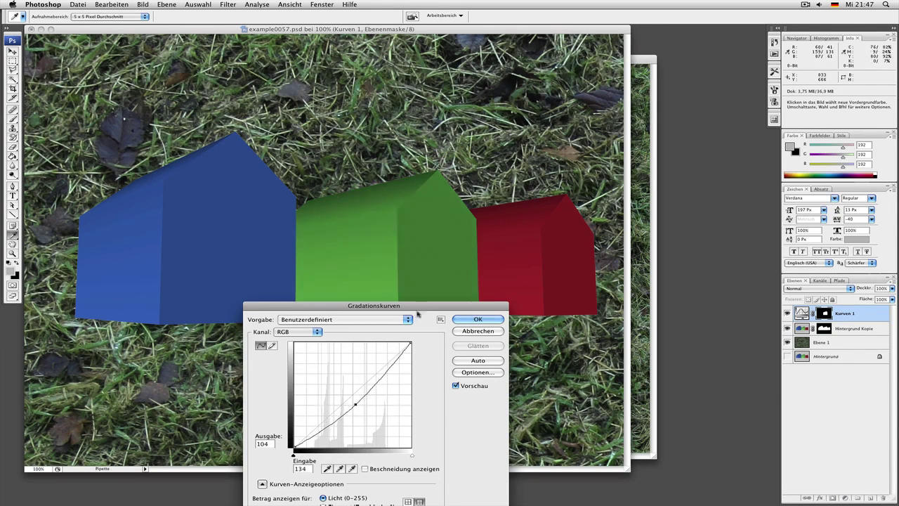
drag(420, 307, 786, 222)
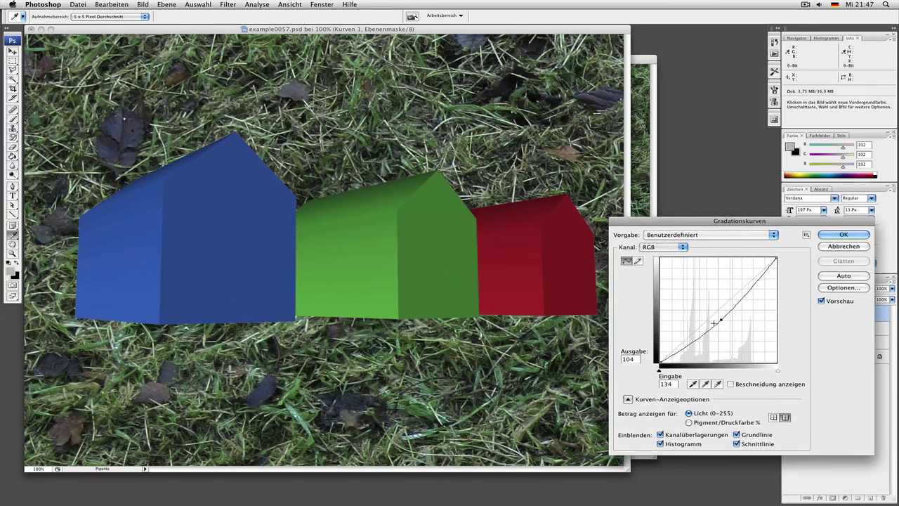
drag(714, 323, 874, 242)
Step: Recolour the middle house with curve points at input 64, output 177 for red and input 58, output 193 for blue, and apply the curves
click(663, 246)
click(671, 254)
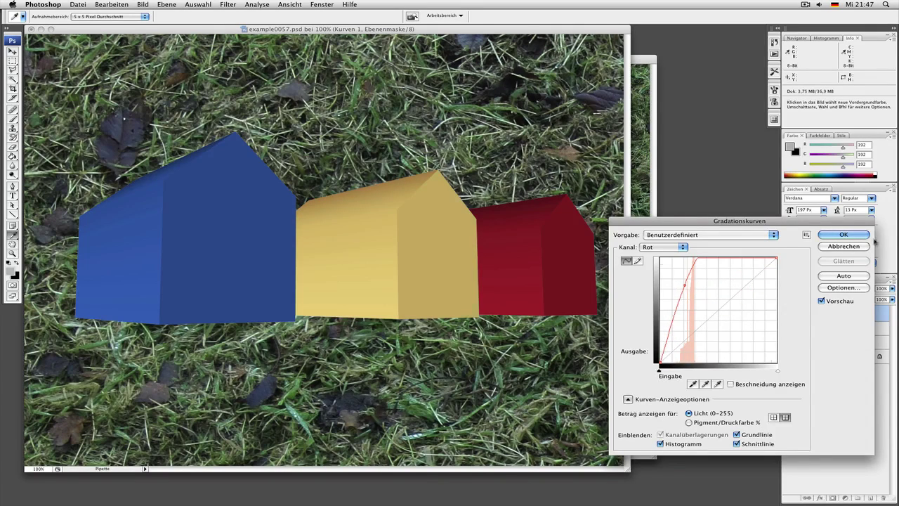
mouse_move(685, 285)
mouse_down()
mouse_move(731, 329)
mouse_move(689, 289)
mouse_up()
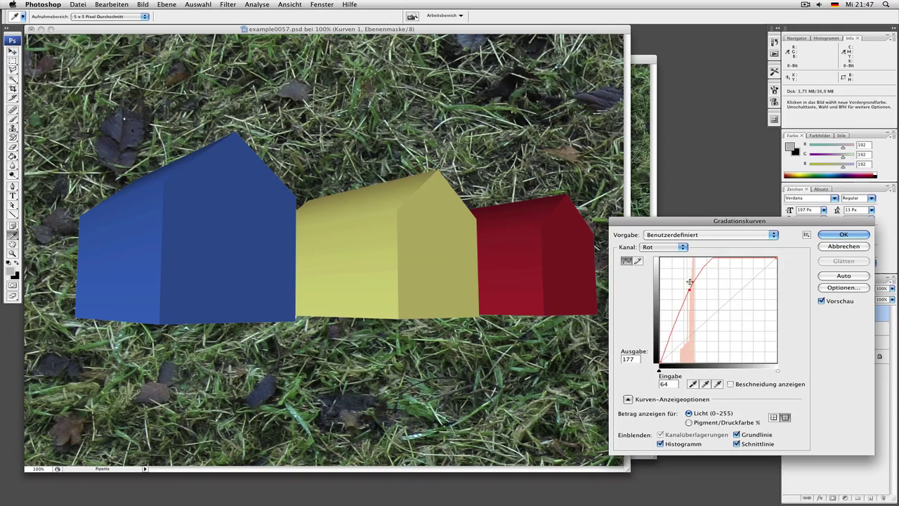
click(679, 247)
click(670, 267)
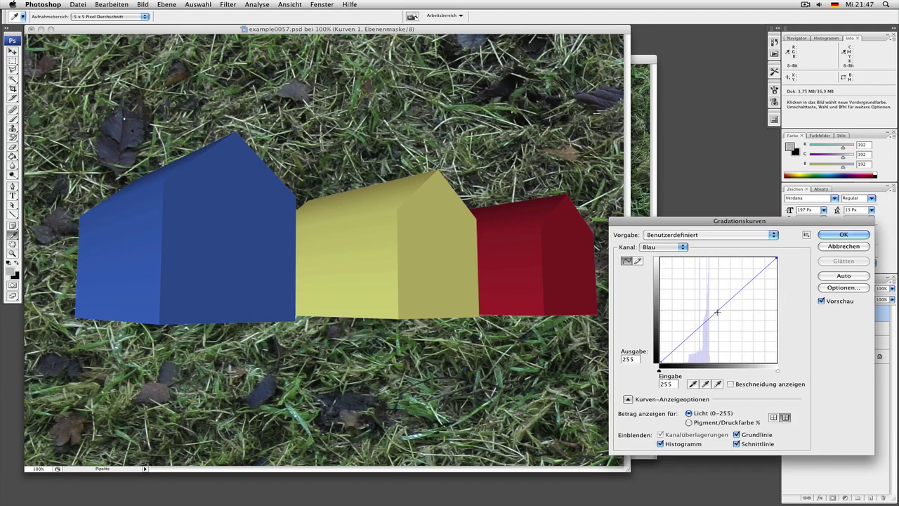
drag(717, 312, 686, 283)
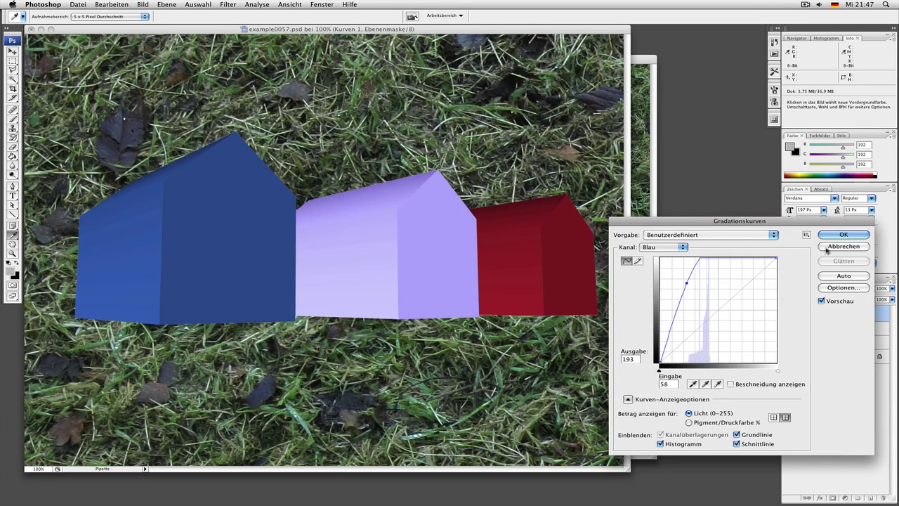
click(838, 239)
Step: View the Single House channel, load it as a selection and make the Kurven 1 layer mask the active target
click(820, 281)
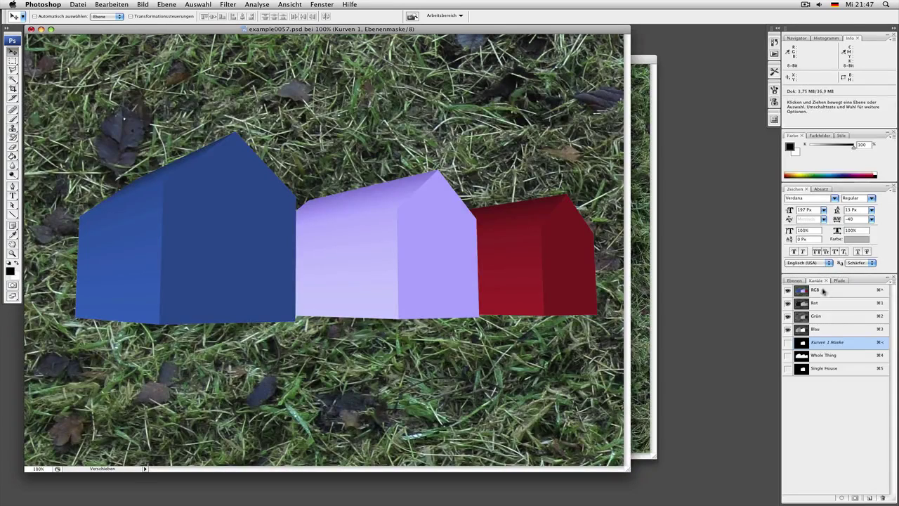
click(823, 354)
click(822, 368)
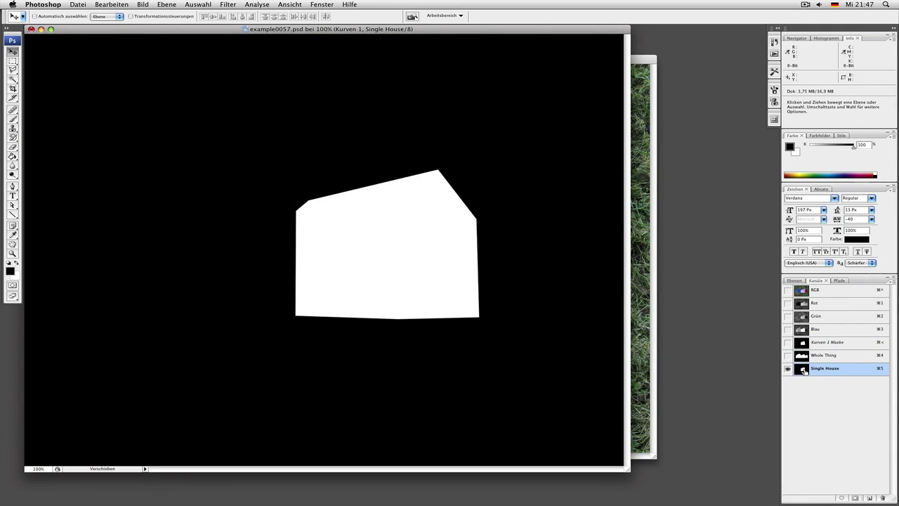
super+click(804, 370)
click(795, 280)
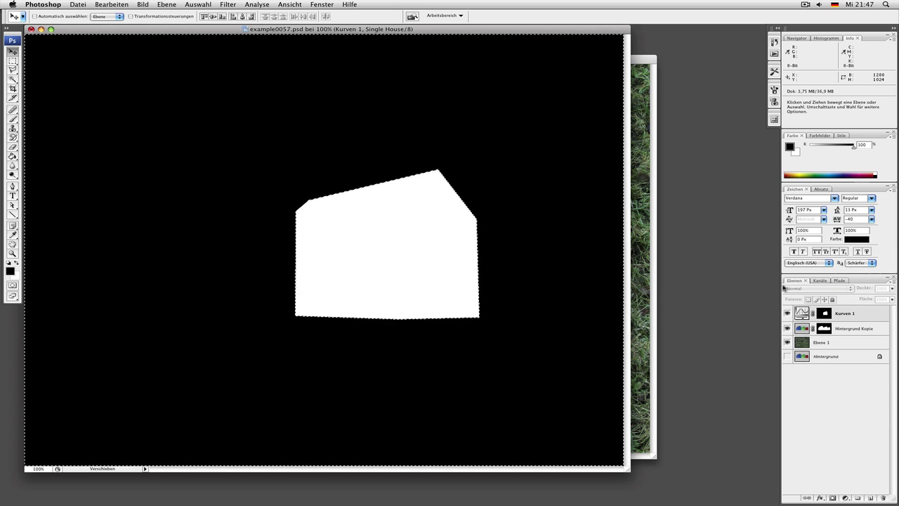
click(823, 313)
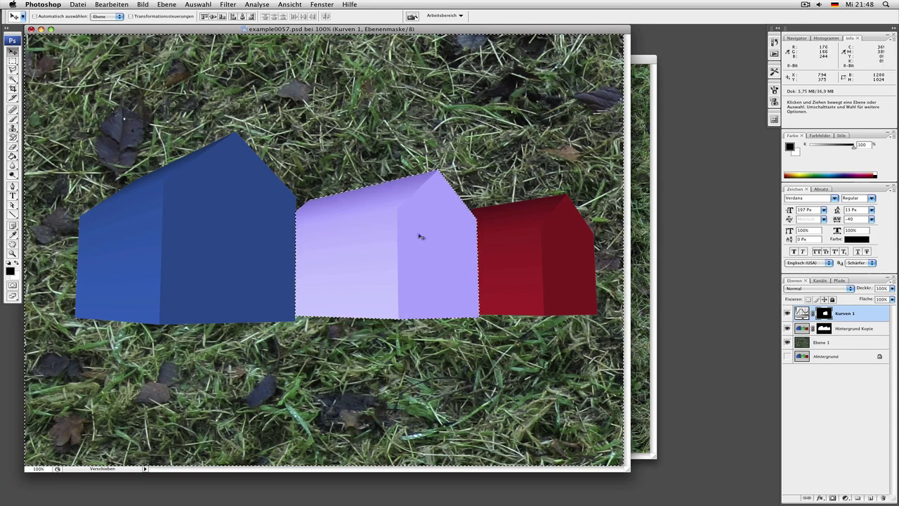